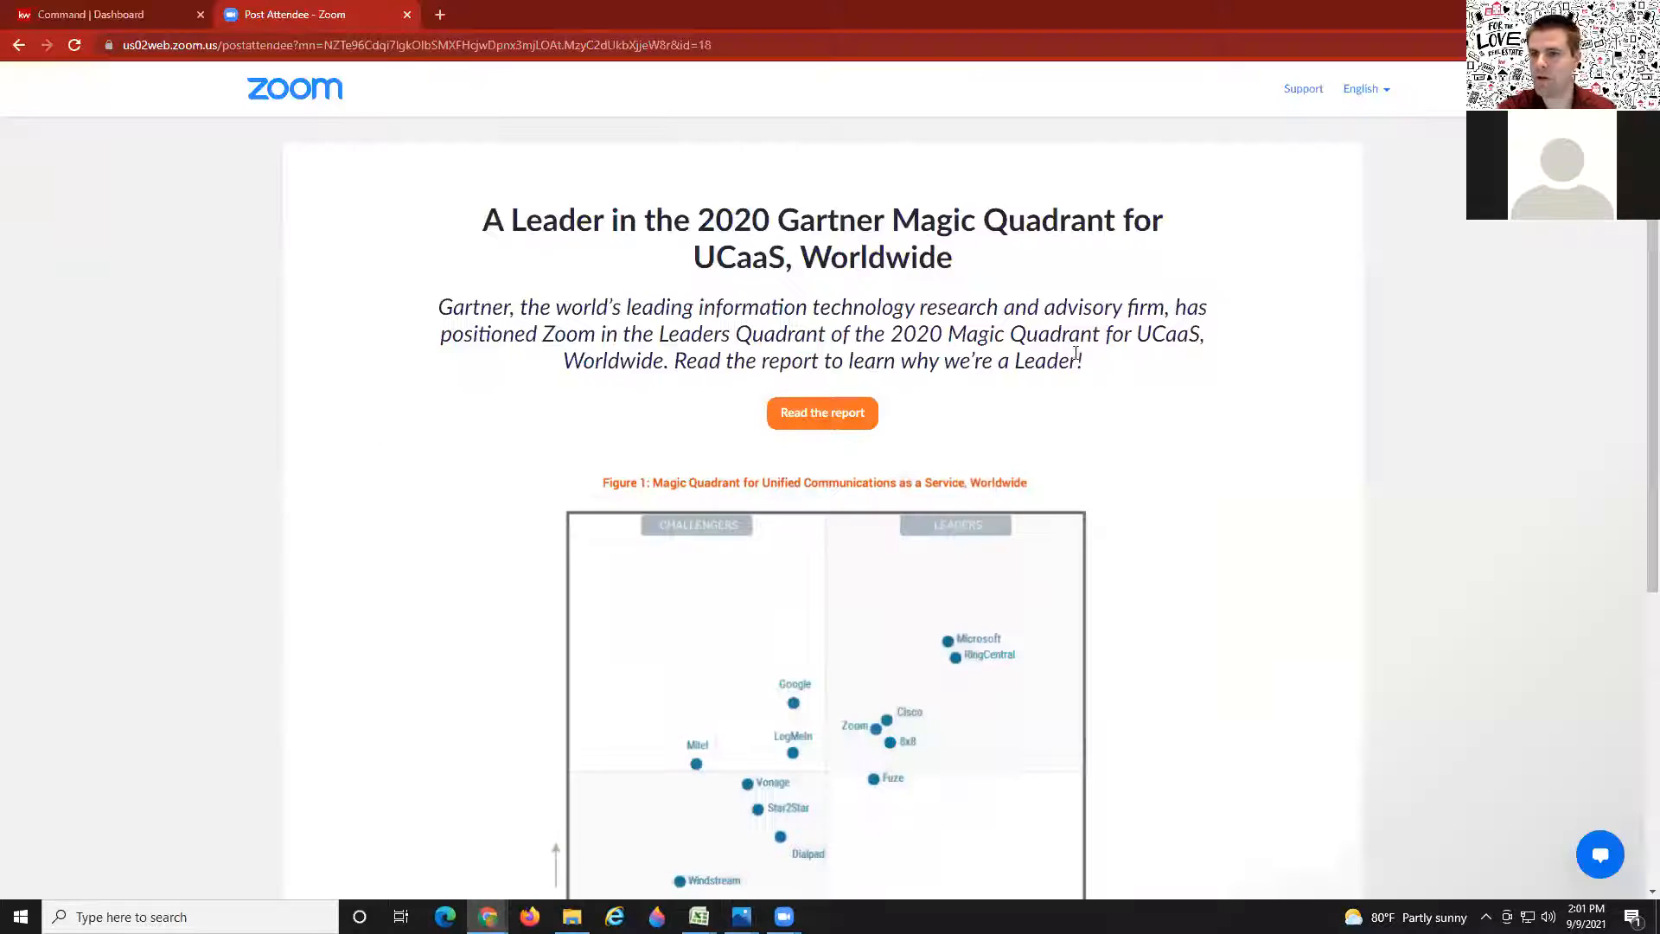
# Step: Switch from the Zoom page to the Command Dashboard browser tab
pyautogui.click(110, 14)
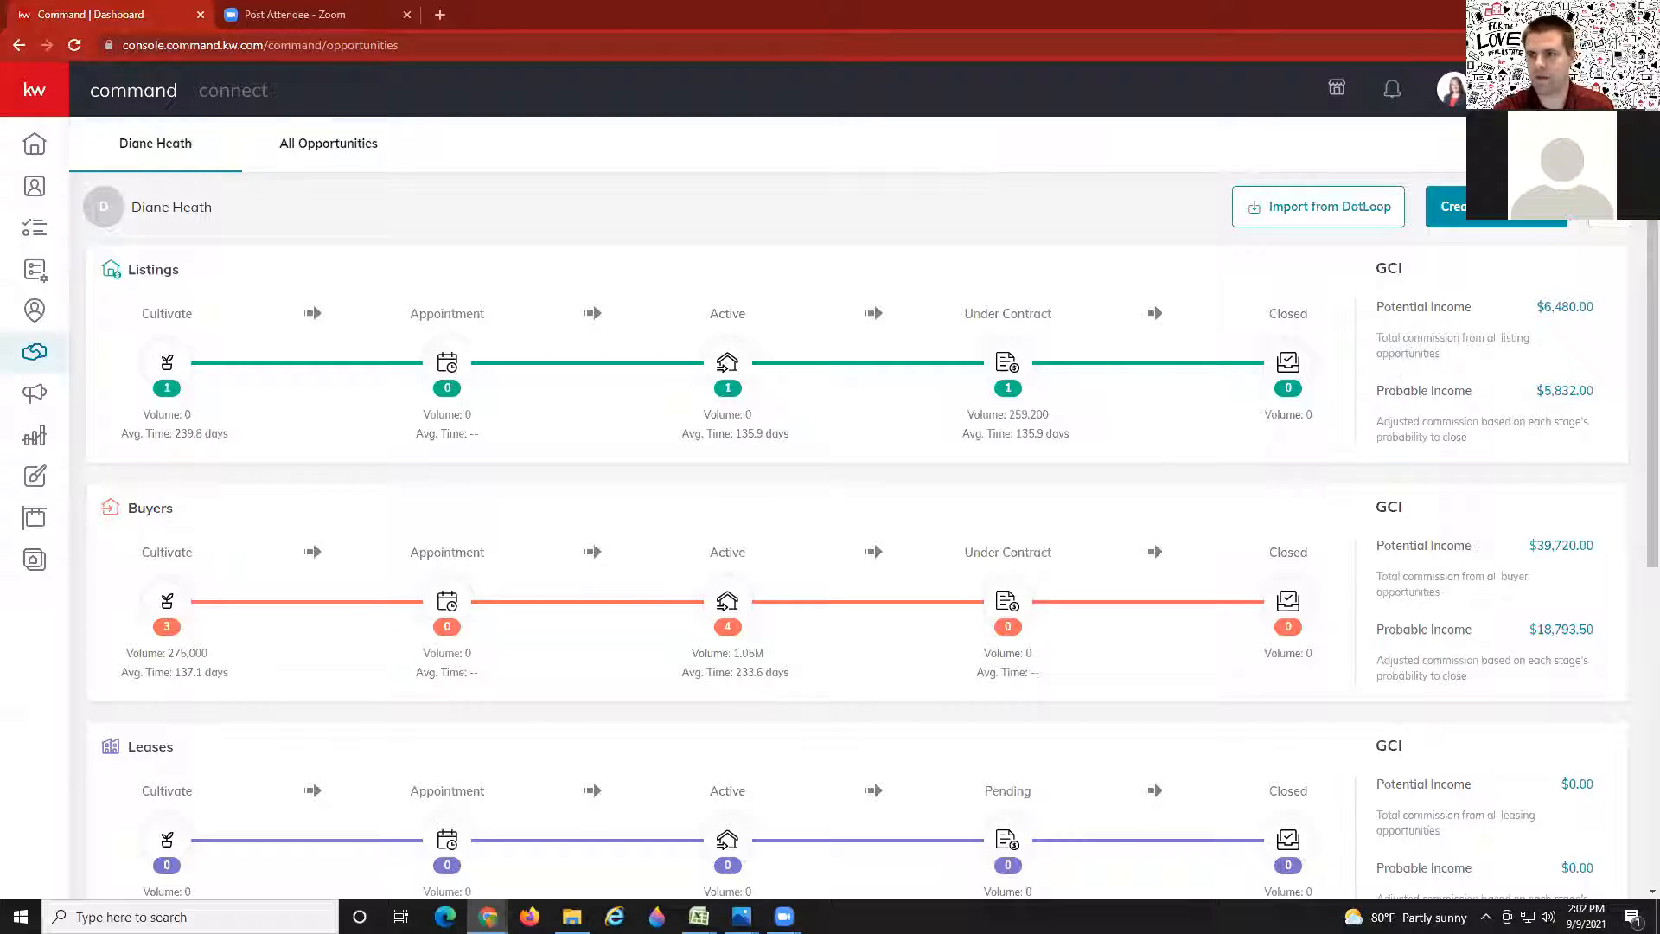
# Step: Open the profile avatar menu in KW Command's top-right header
pyautogui.click(1452, 89)
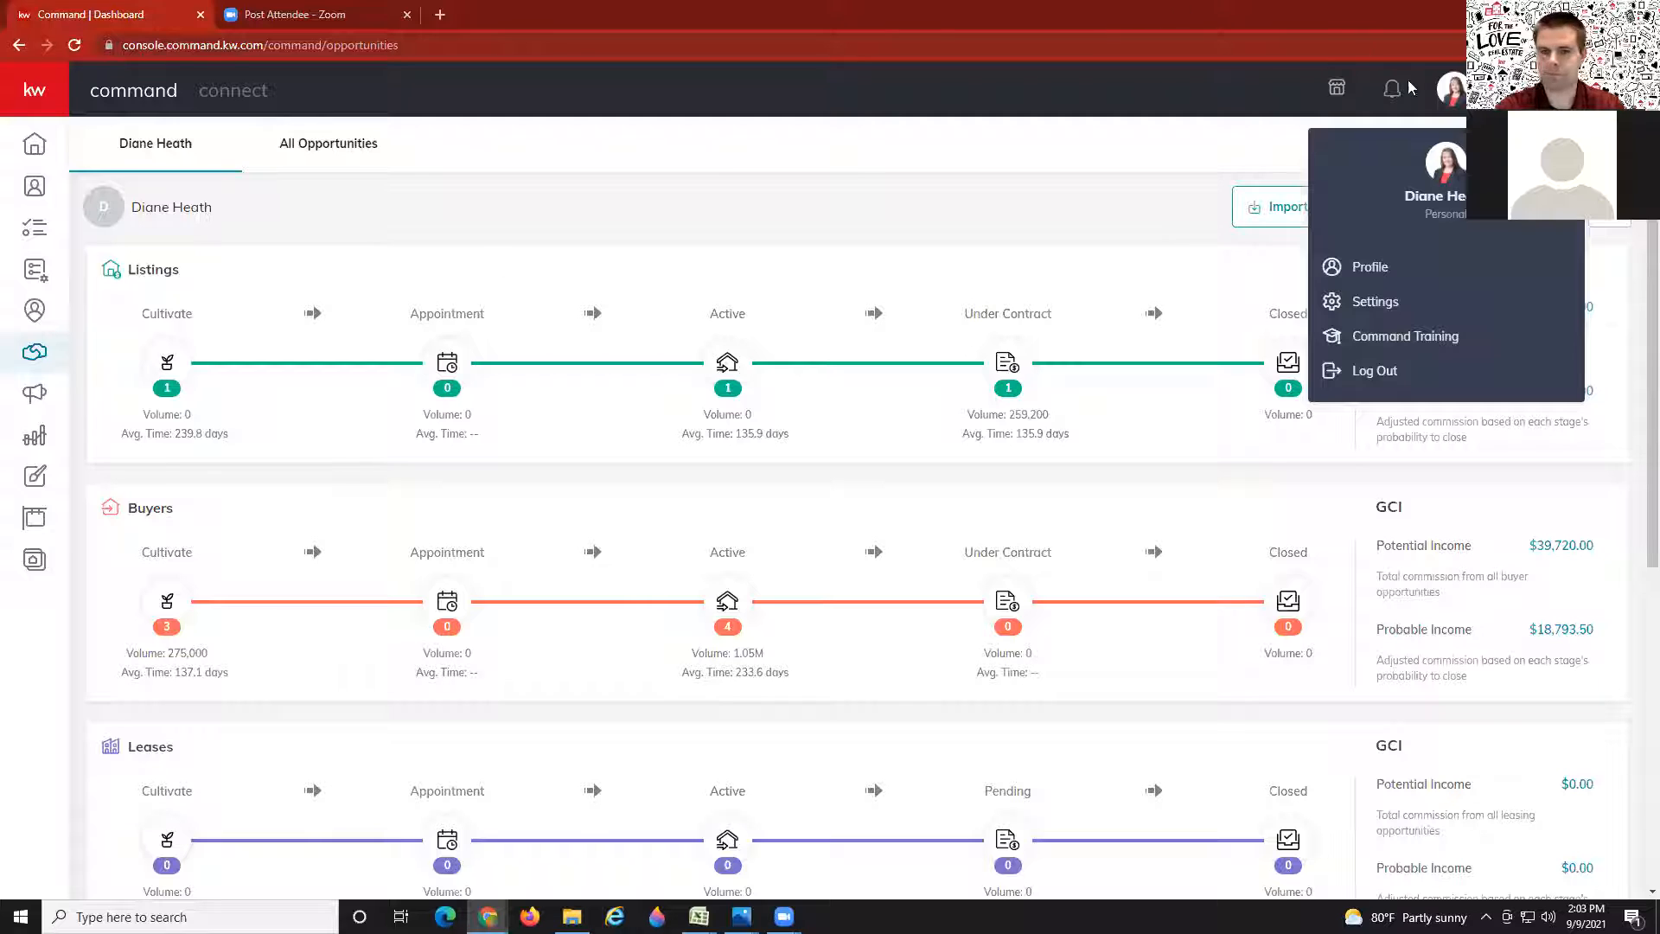
# Step: Open Settings and browse the Connected Apps list, including DocuSign, Facebook and Twilio
pyautogui.click(1384, 301)
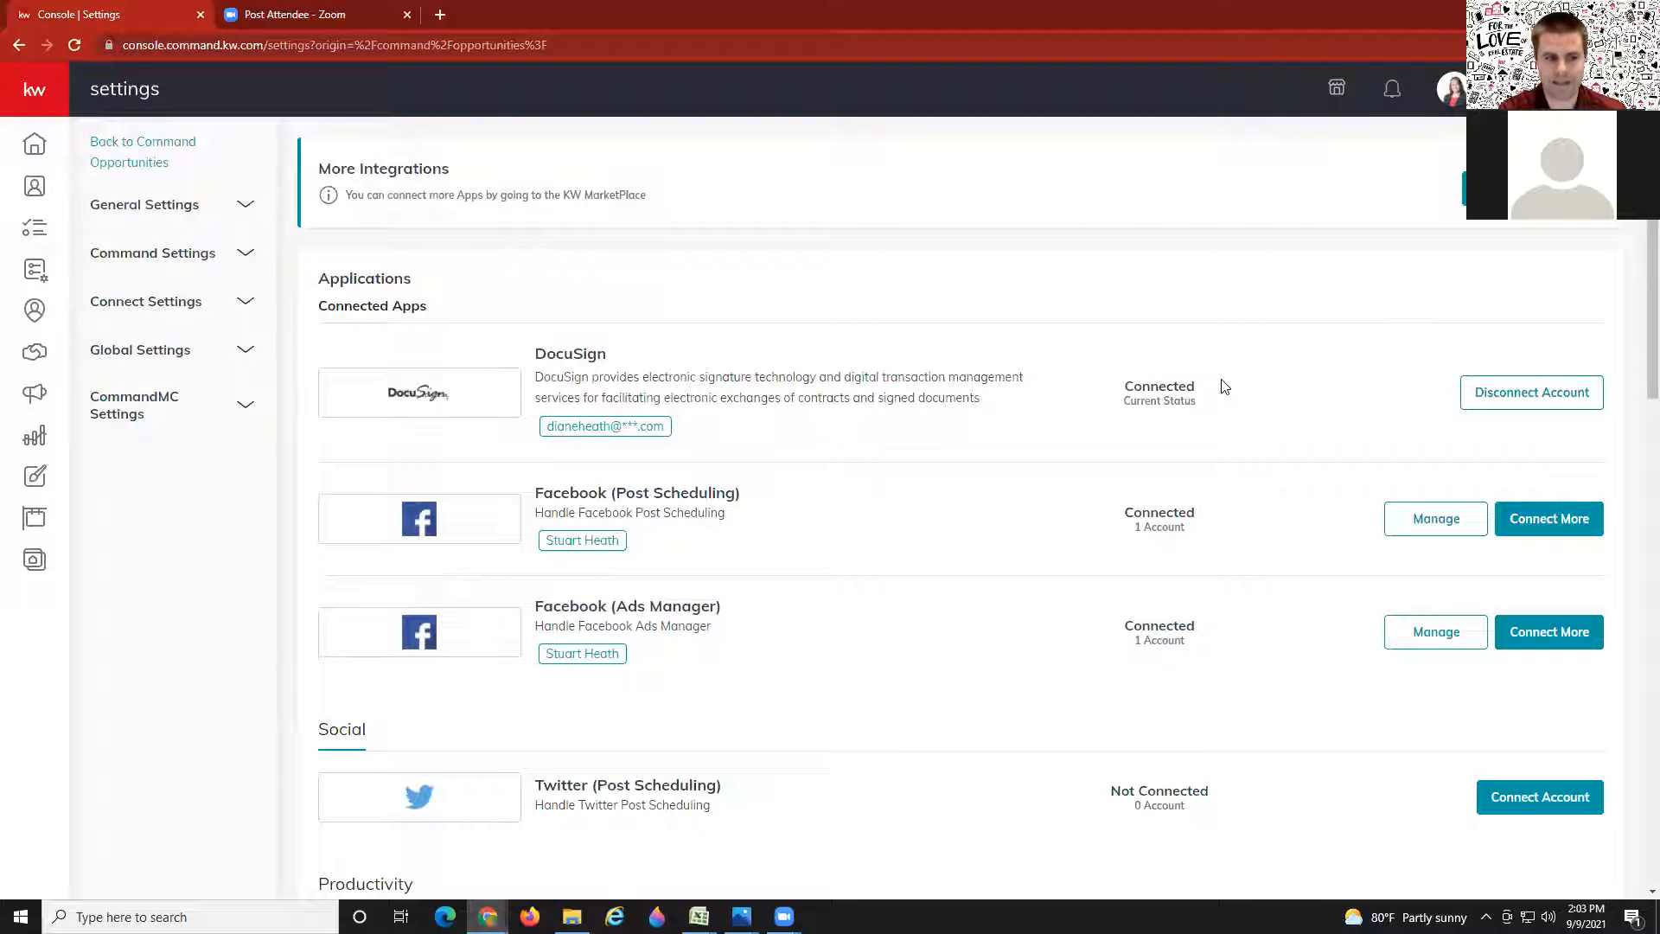
pyautogui.scroll(-9, 826, 532)
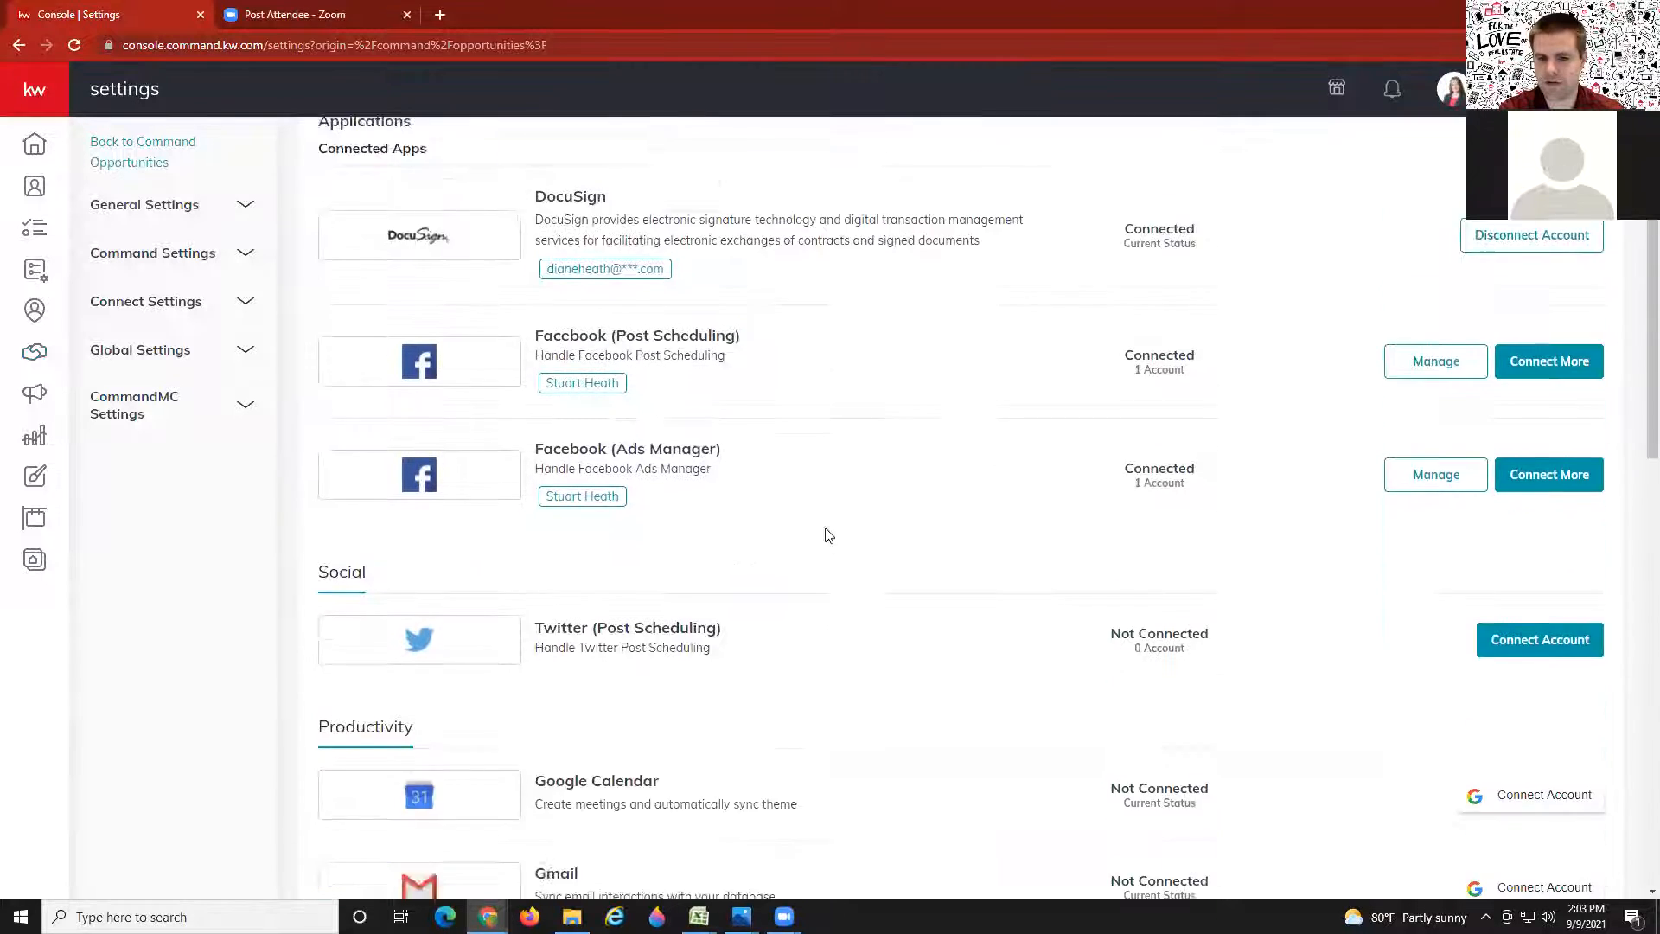
pyautogui.scroll(-5, 826, 531)
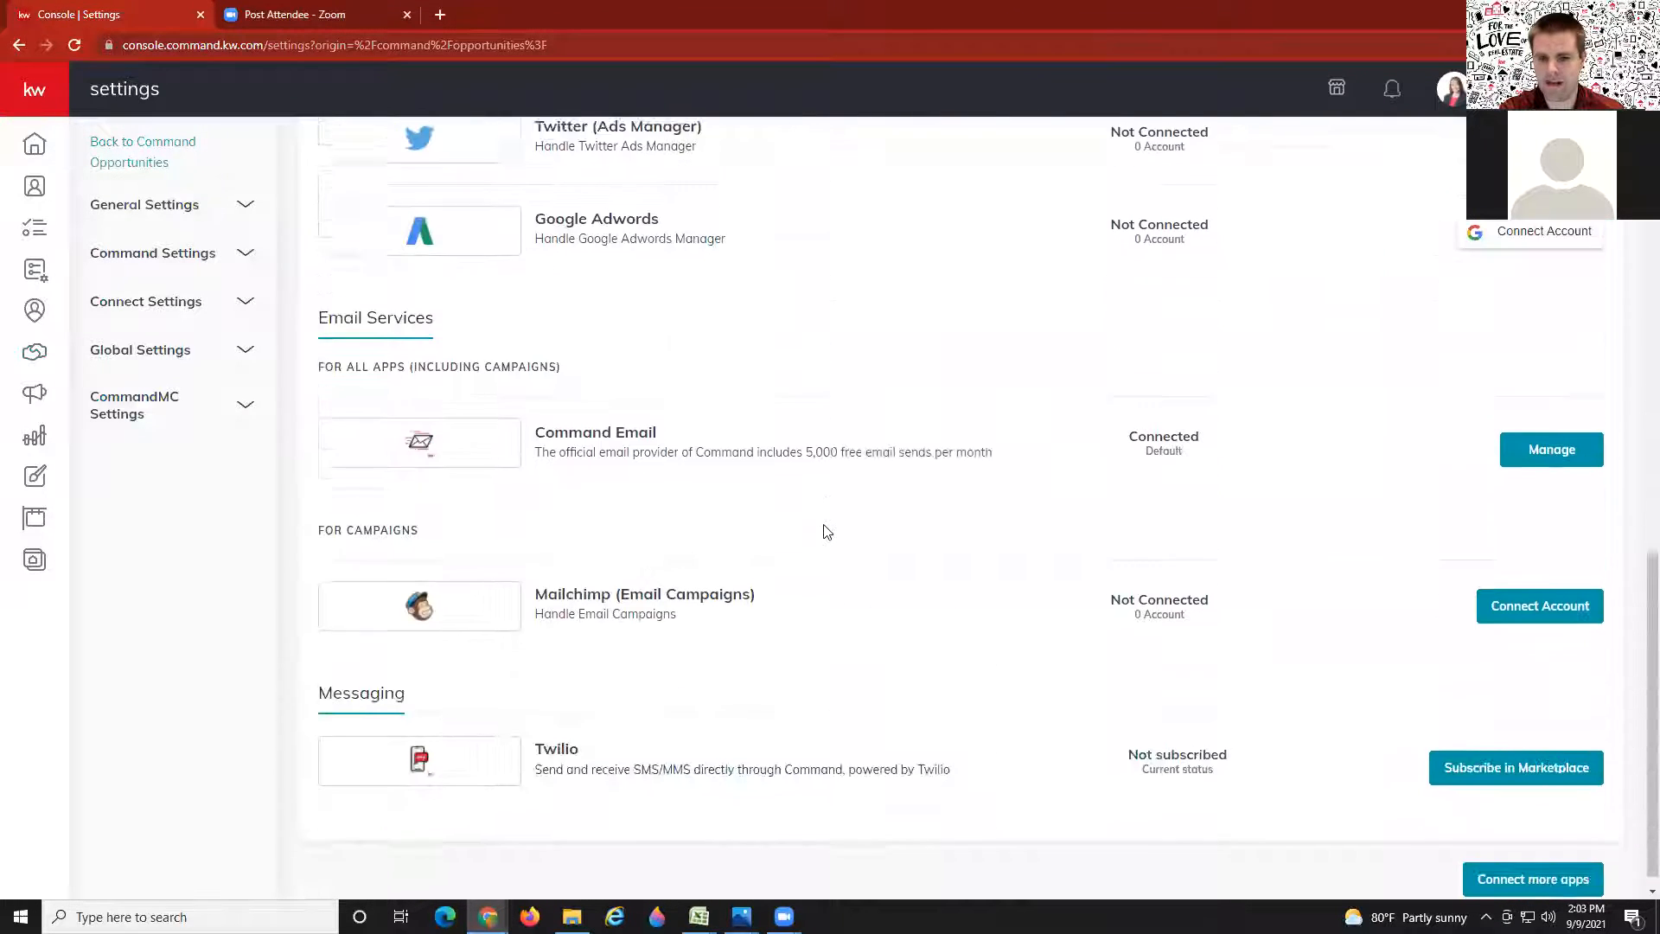
pyautogui.scroll(3, 687, 528)
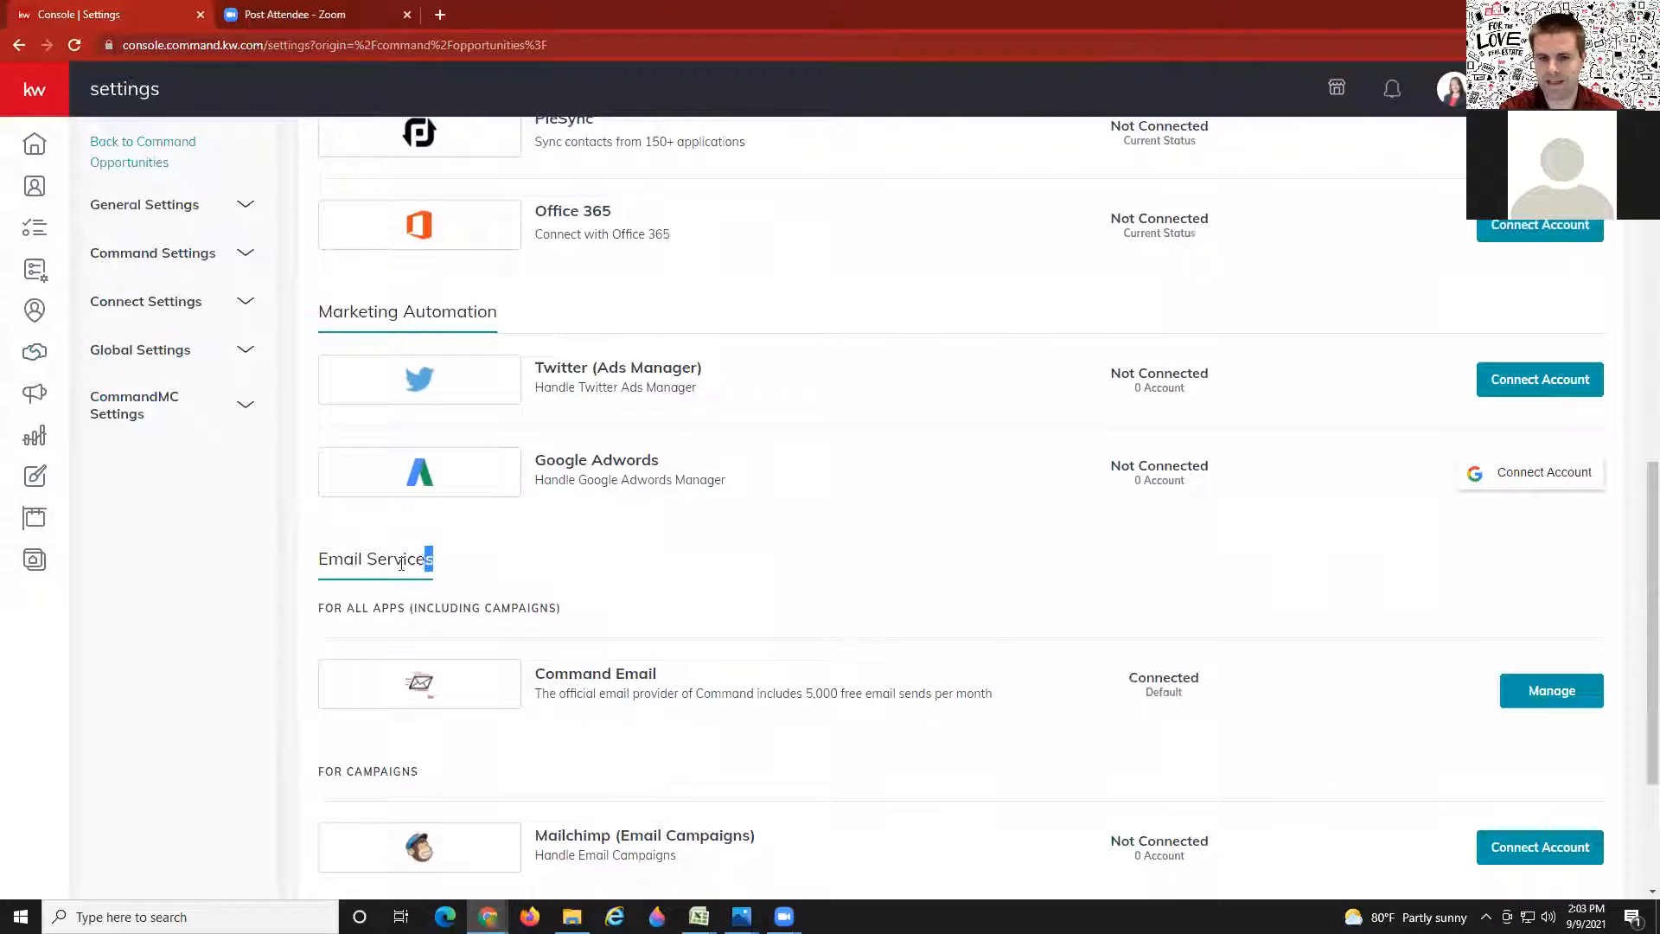
pyautogui.moveTo(436, 562); pyautogui.dragTo(318, 561)
pyautogui.click(481, 560)
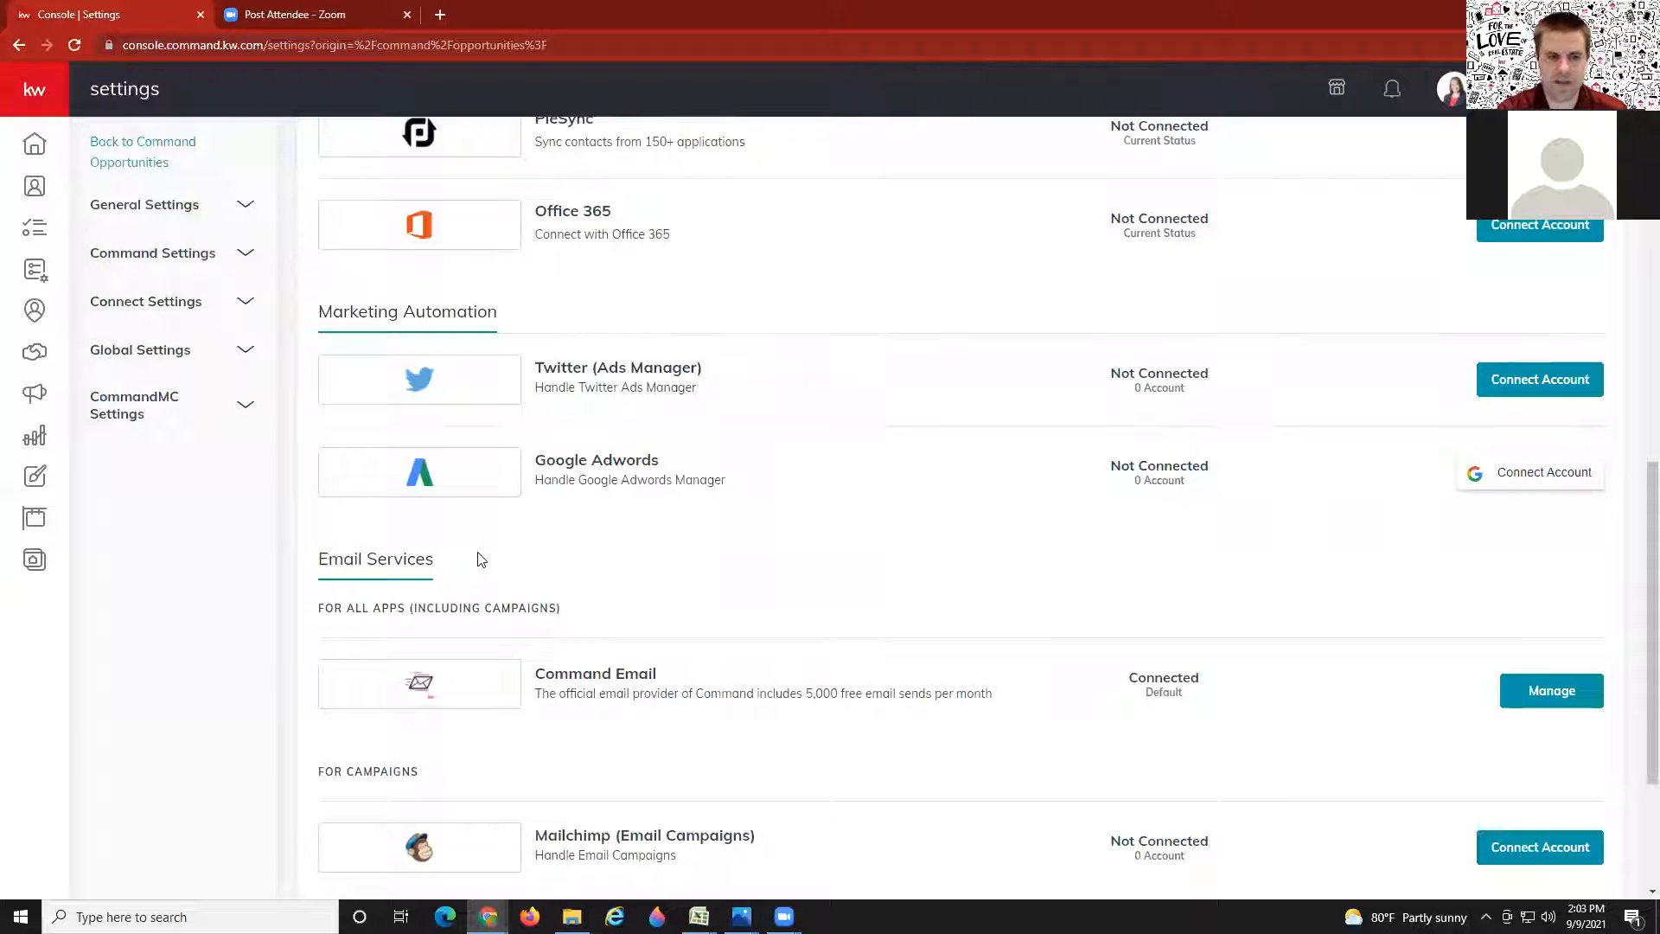
pyautogui.scroll(5, 923, 582)
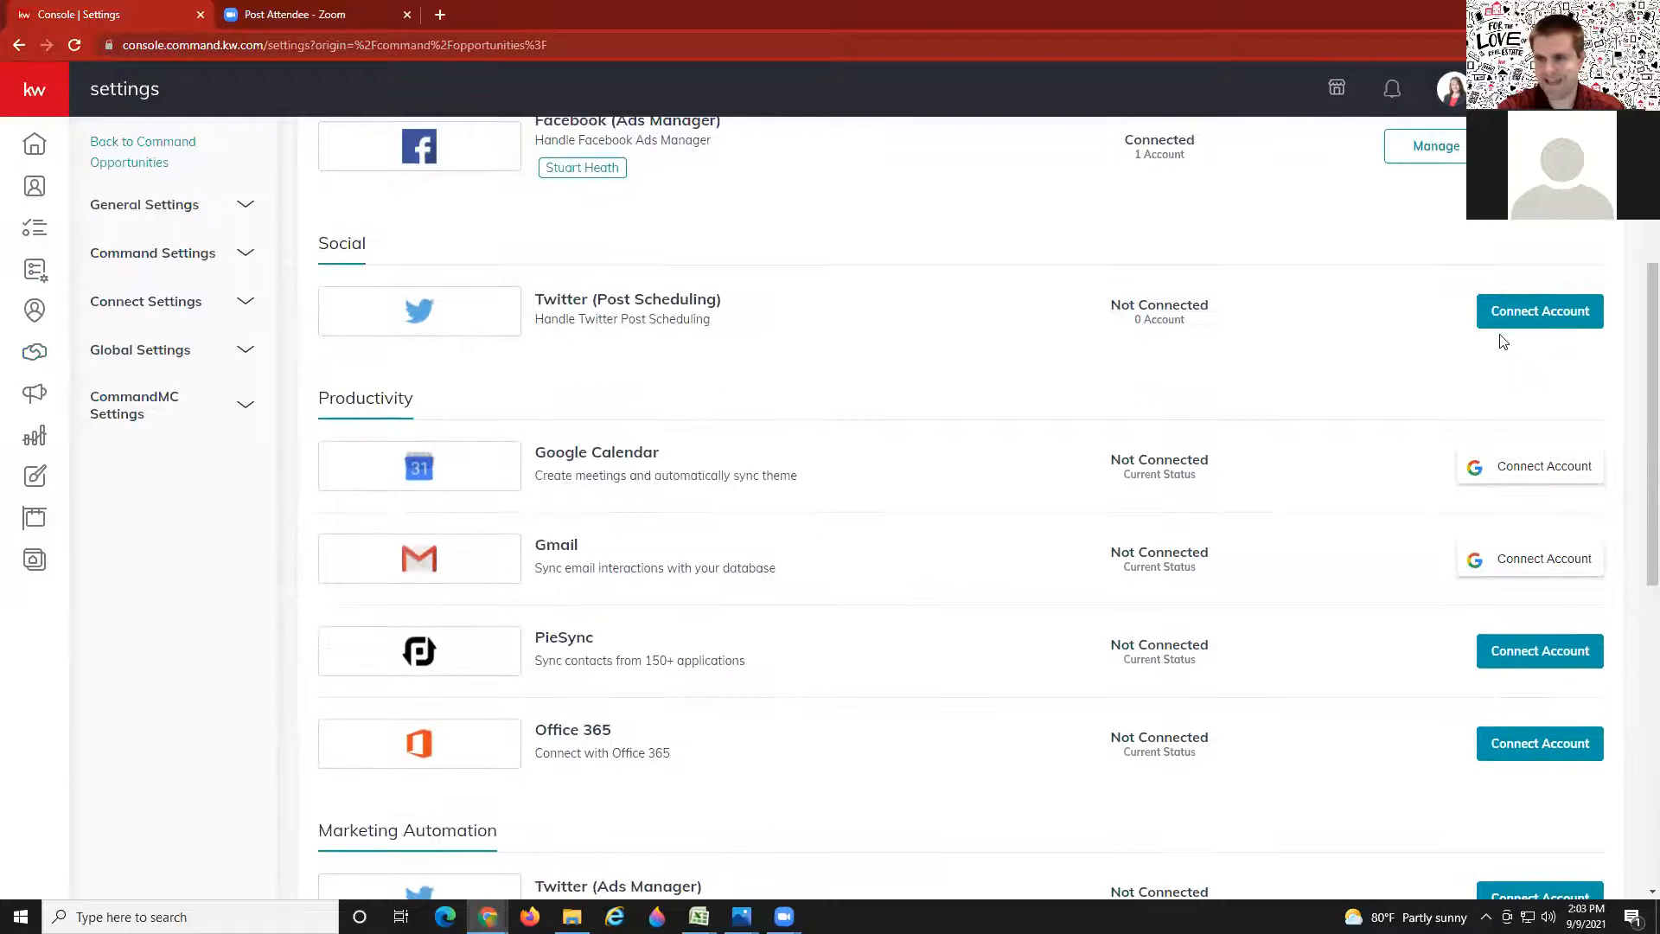
pyautogui.scroll(5, 1494, 341)
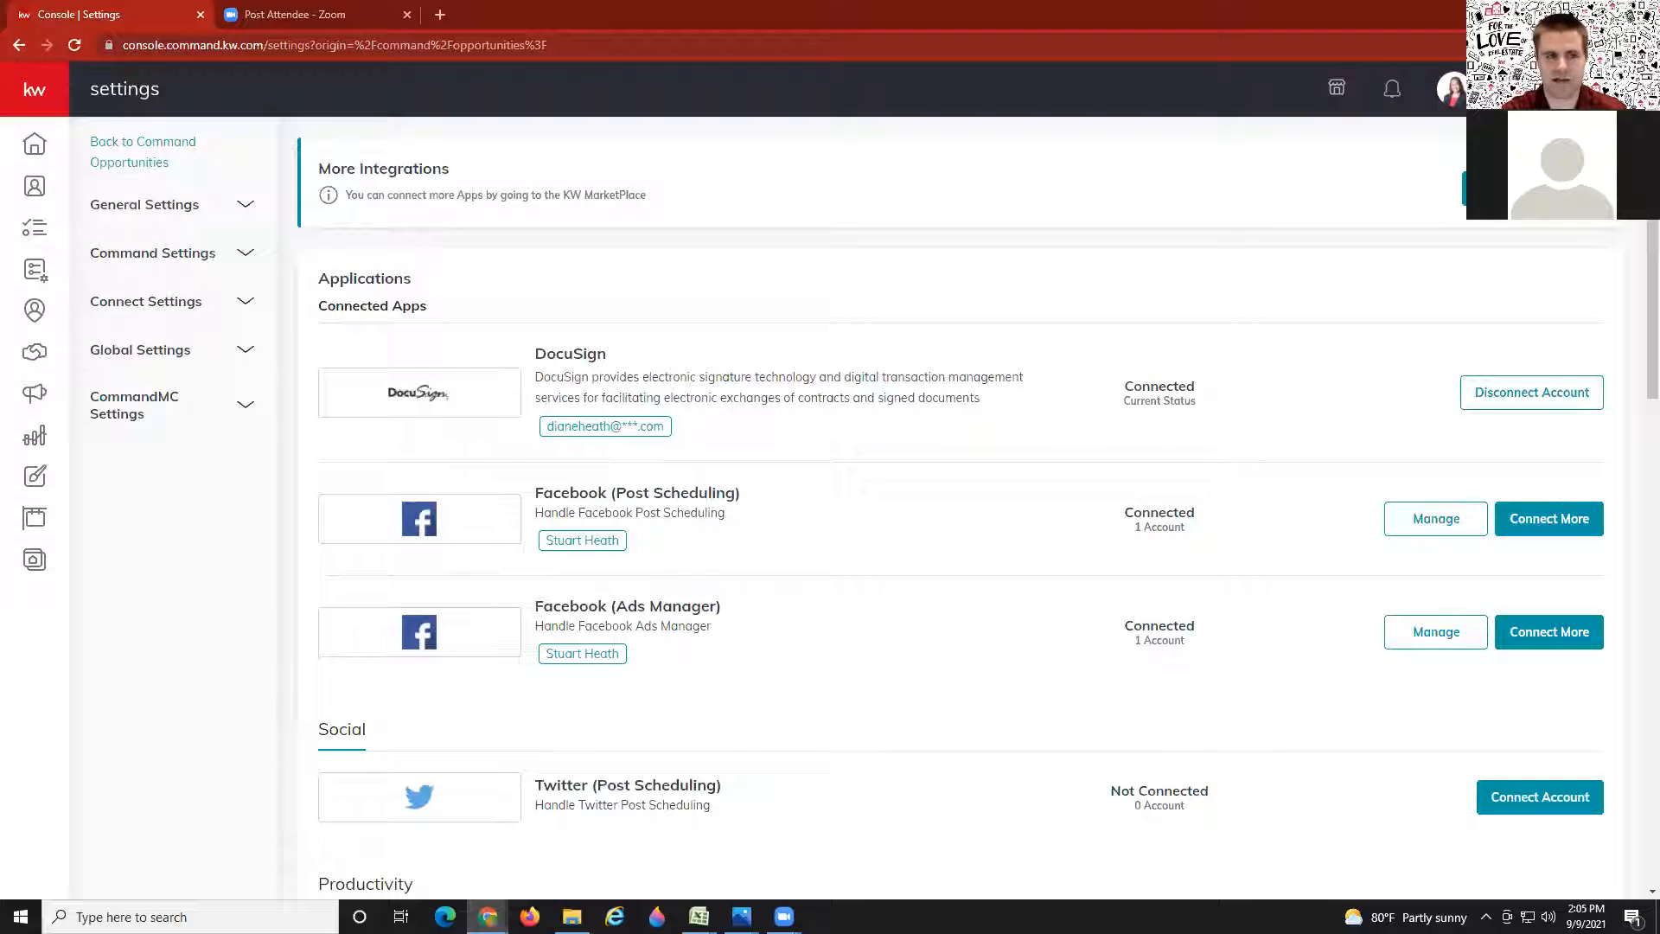
# Step: Go back to the Opportunities pipeline and start a new opportunity with Create
pyautogui.moveTo(86, 342)
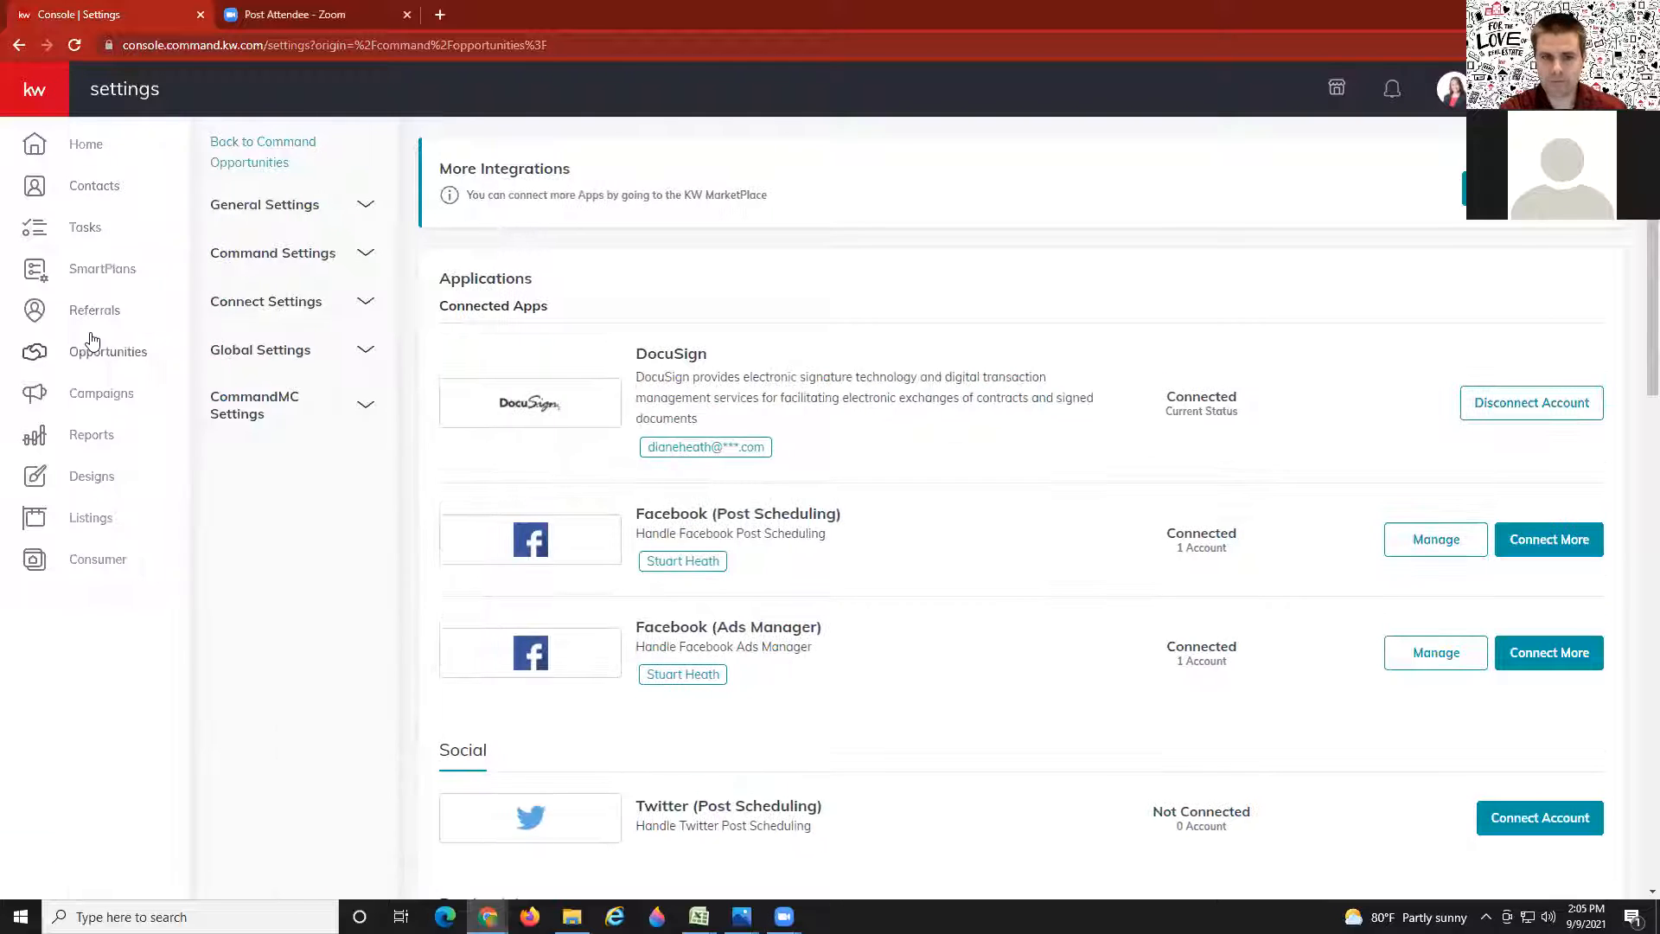
pyautogui.click(95, 358)
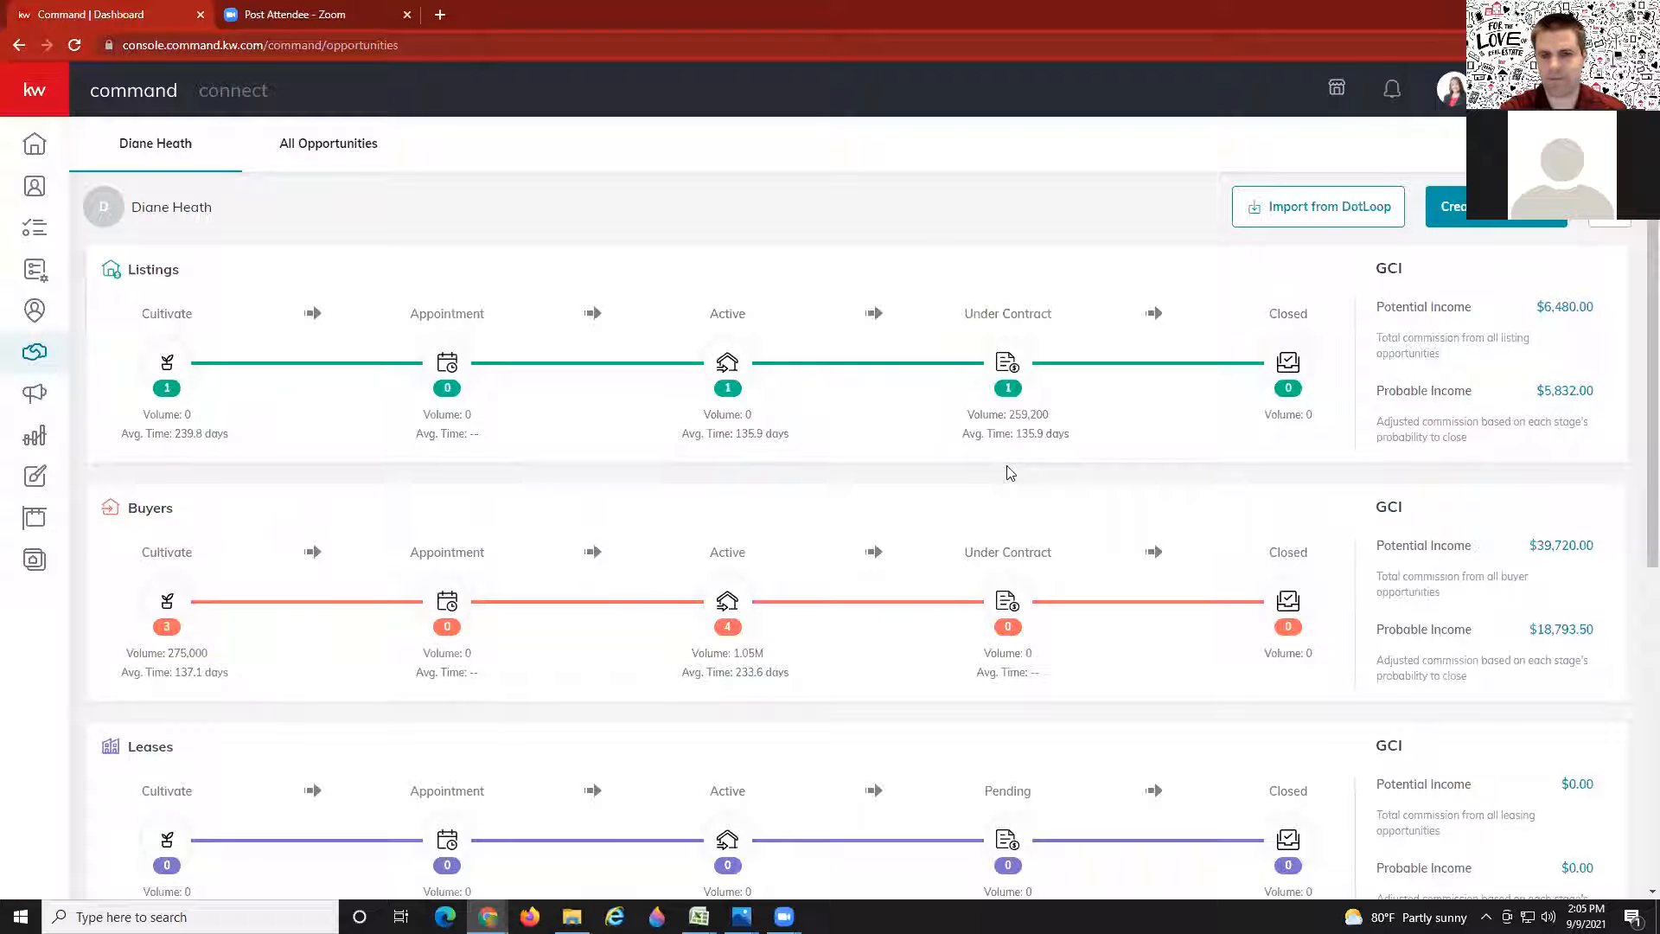
pyautogui.scroll(-1, 1010, 472)
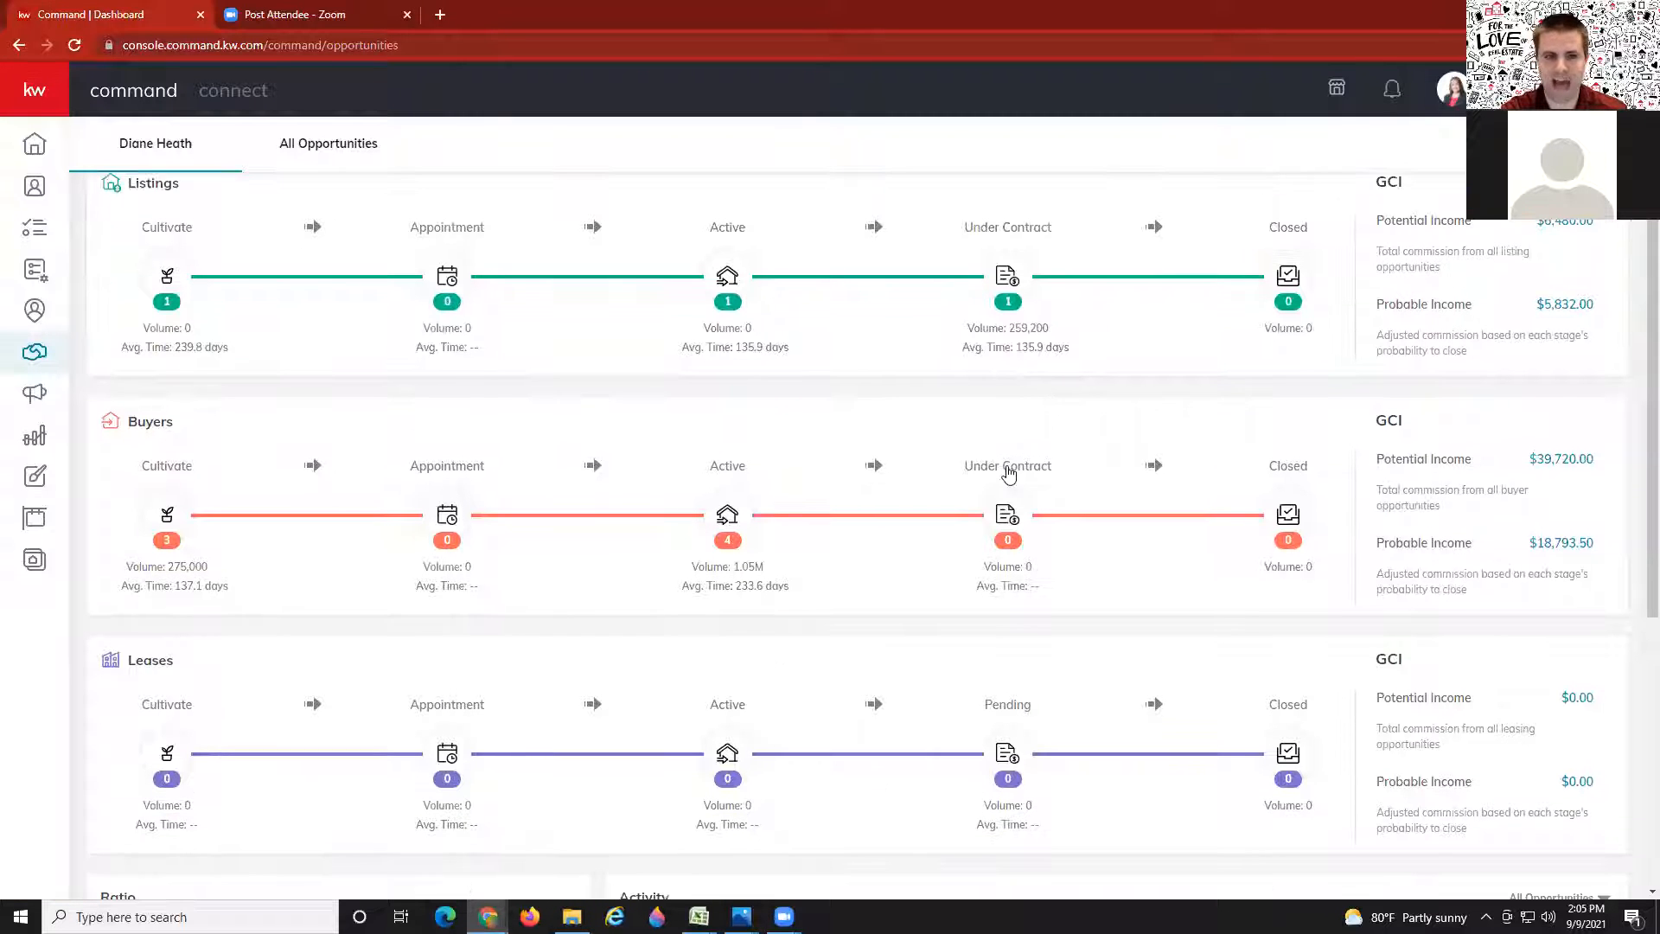
pyautogui.scroll(1, 992, 473)
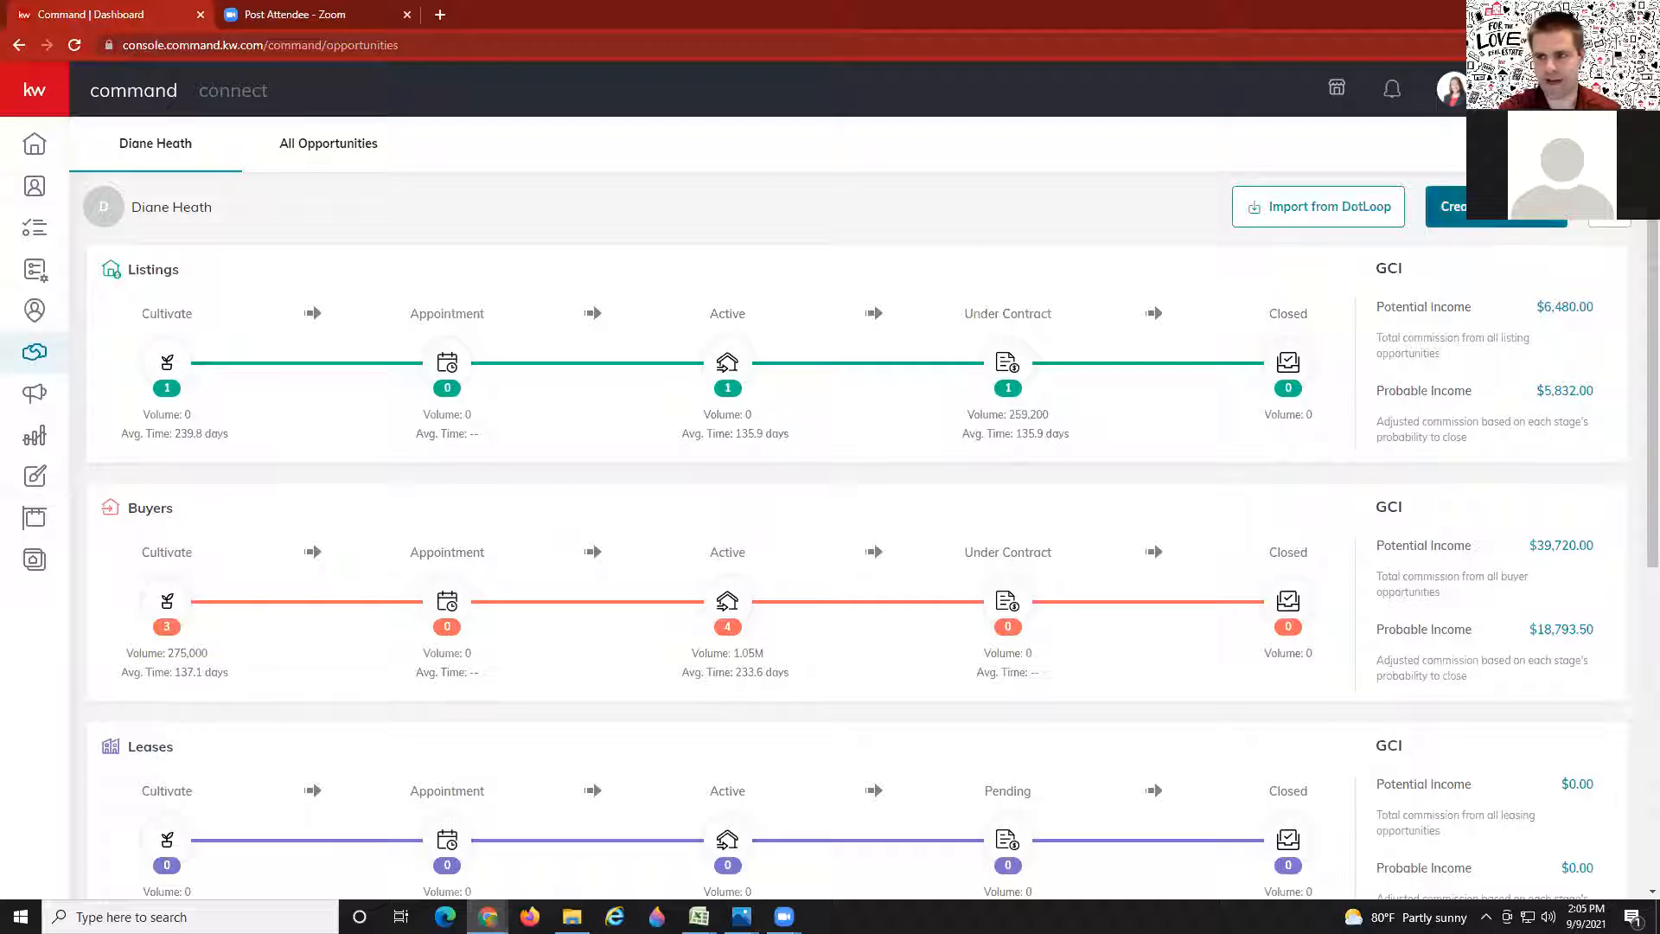
pyautogui.click(1497, 207)
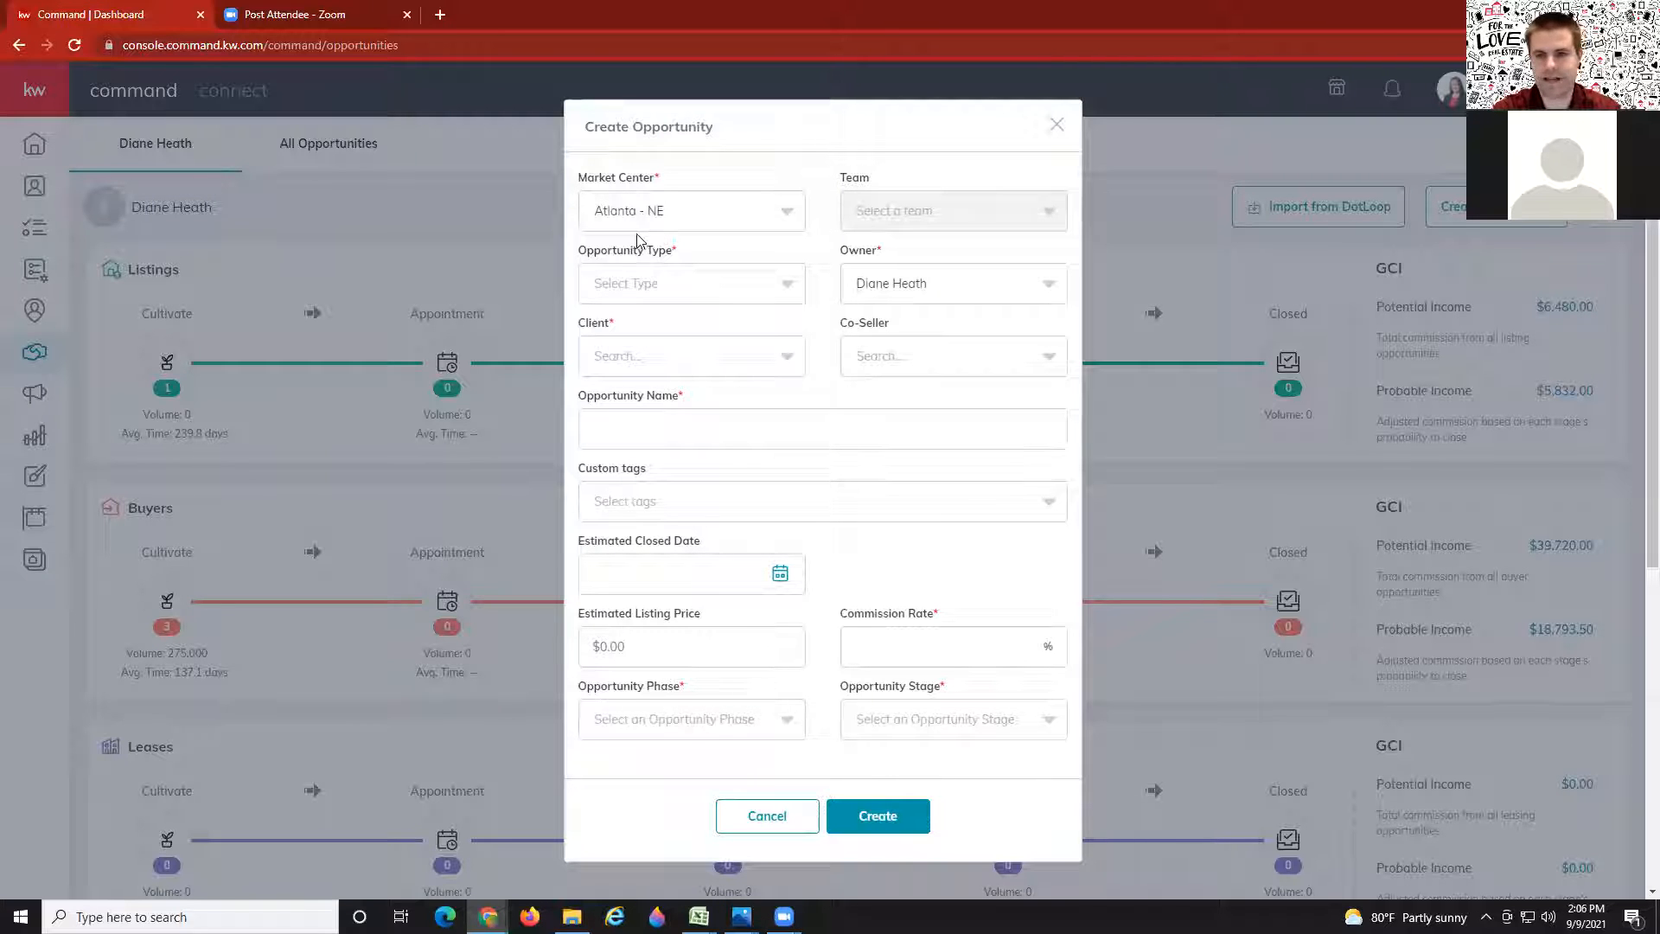
# Step: Set the opportunity type to Buyer and choose the matching contact as client
pyautogui.click(685, 280)
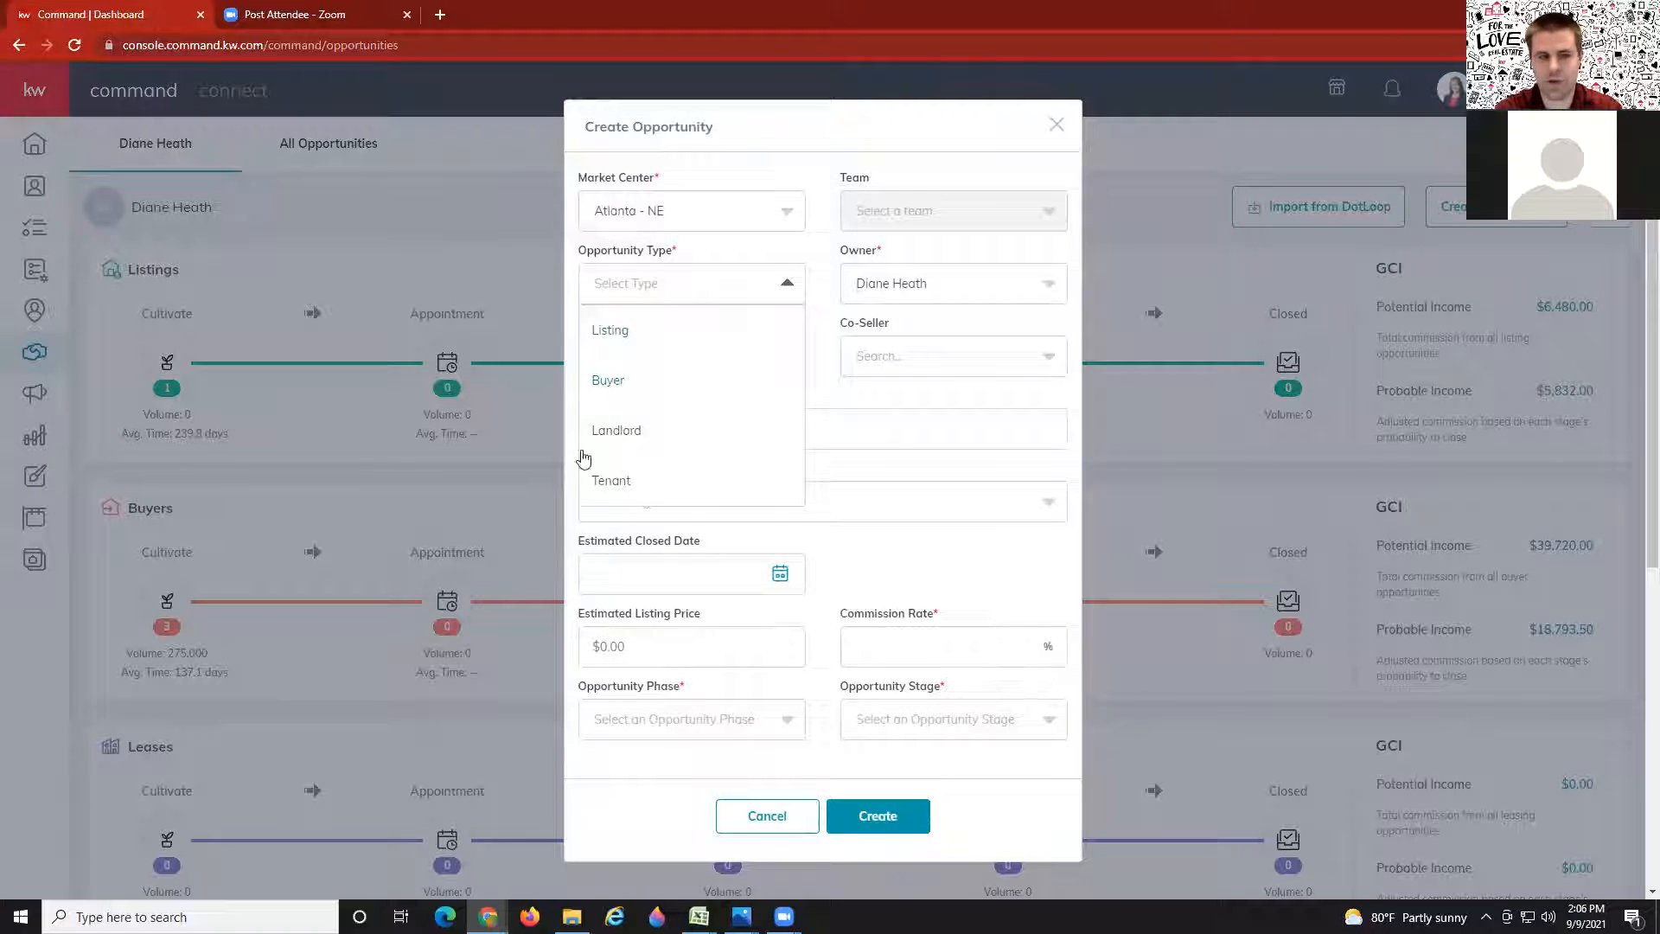
pyautogui.click(612, 381)
pyautogui.click(626, 356)
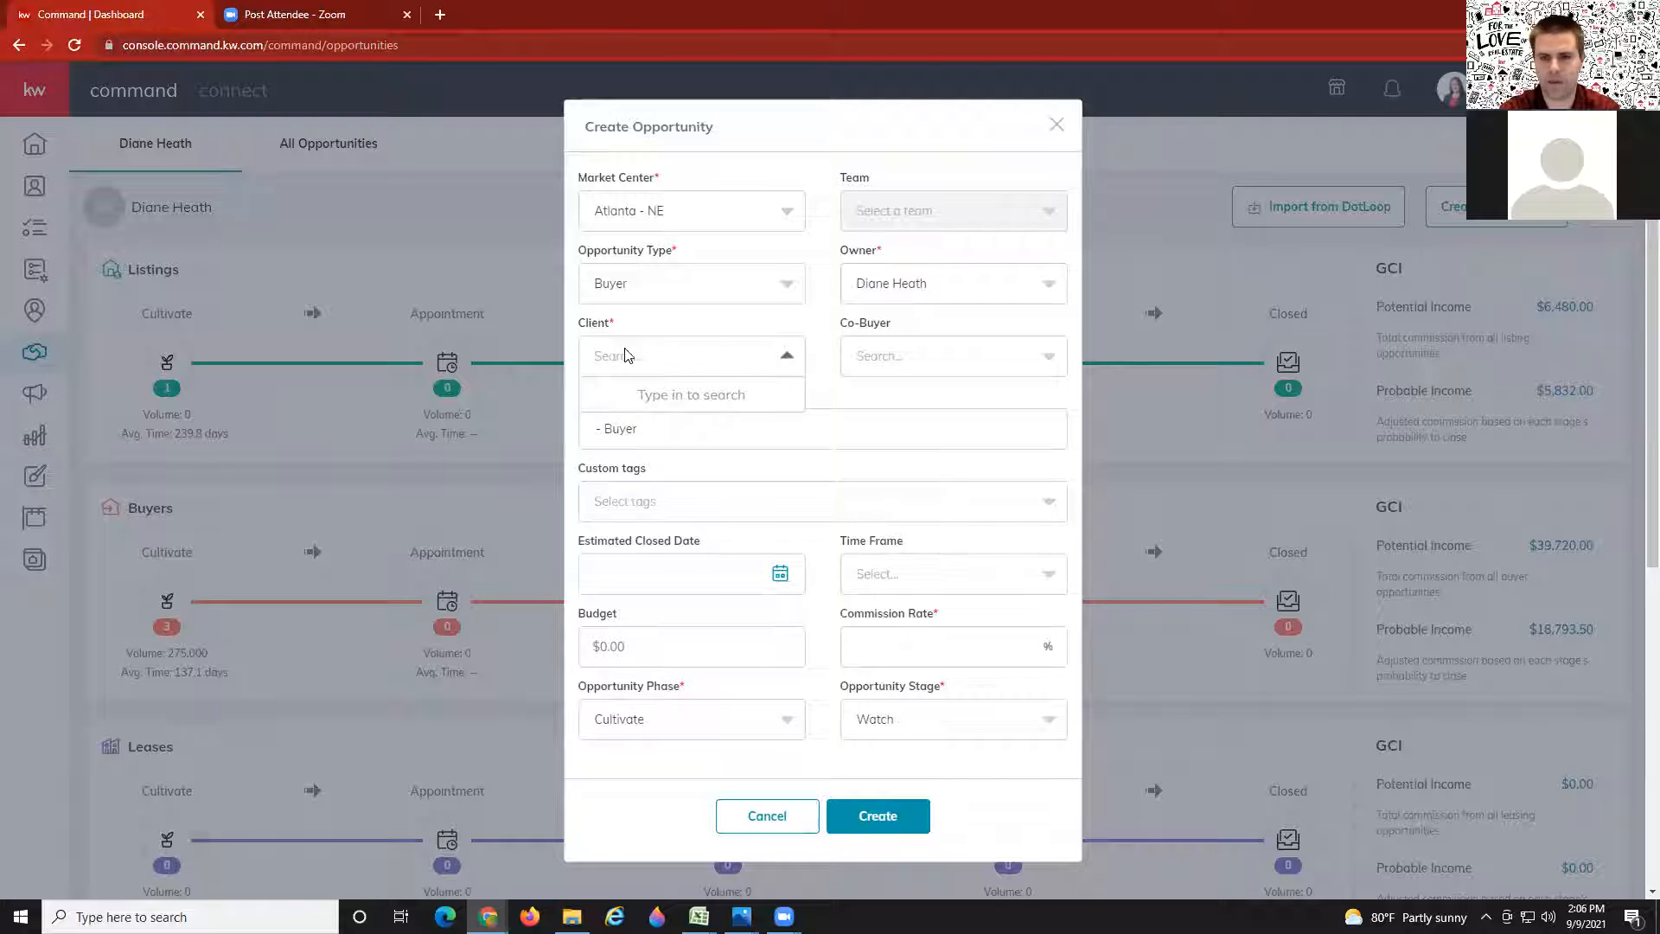
pyautogui.write('stuart')
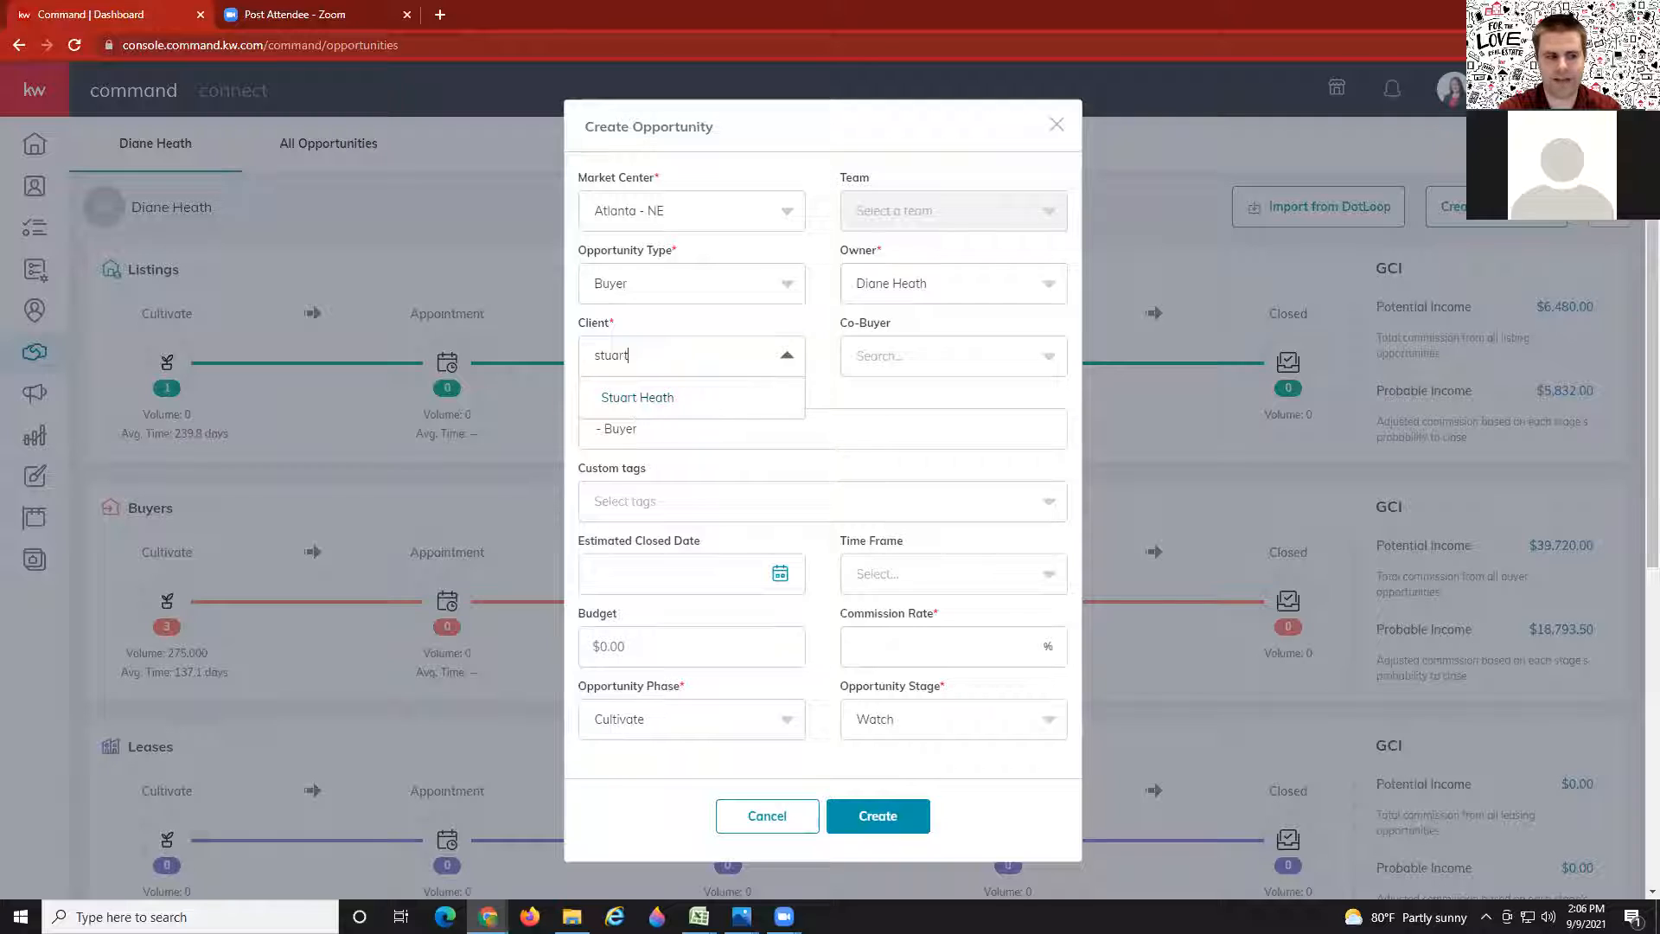
pyautogui.click(638, 399)
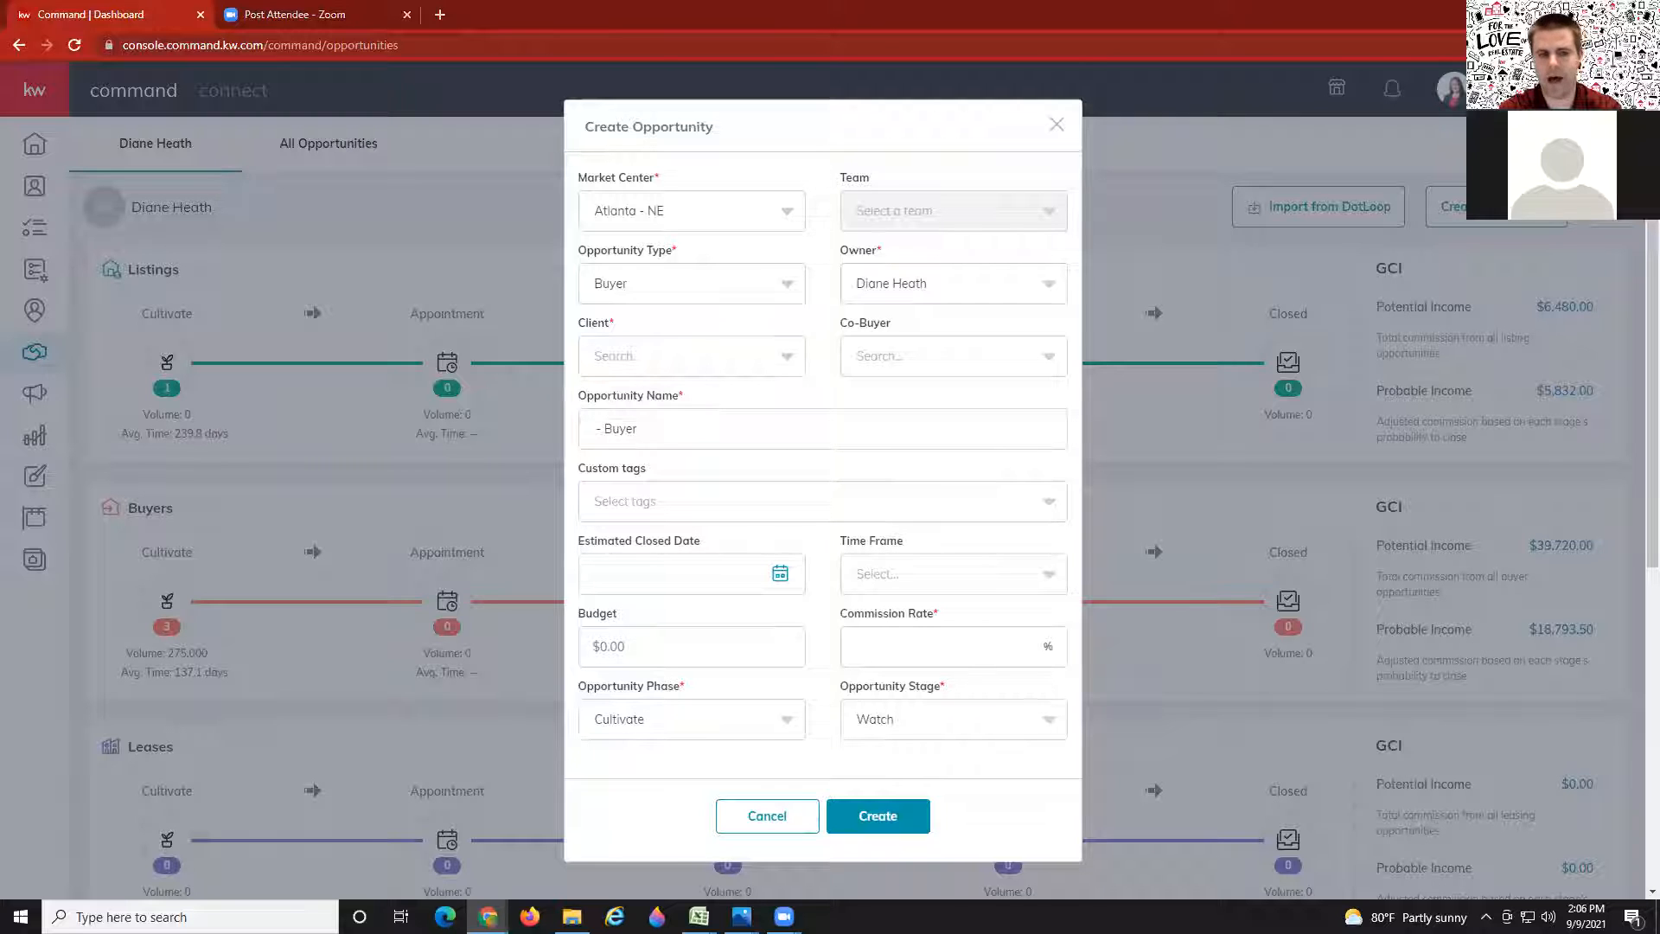
pyautogui.click(676, 364)
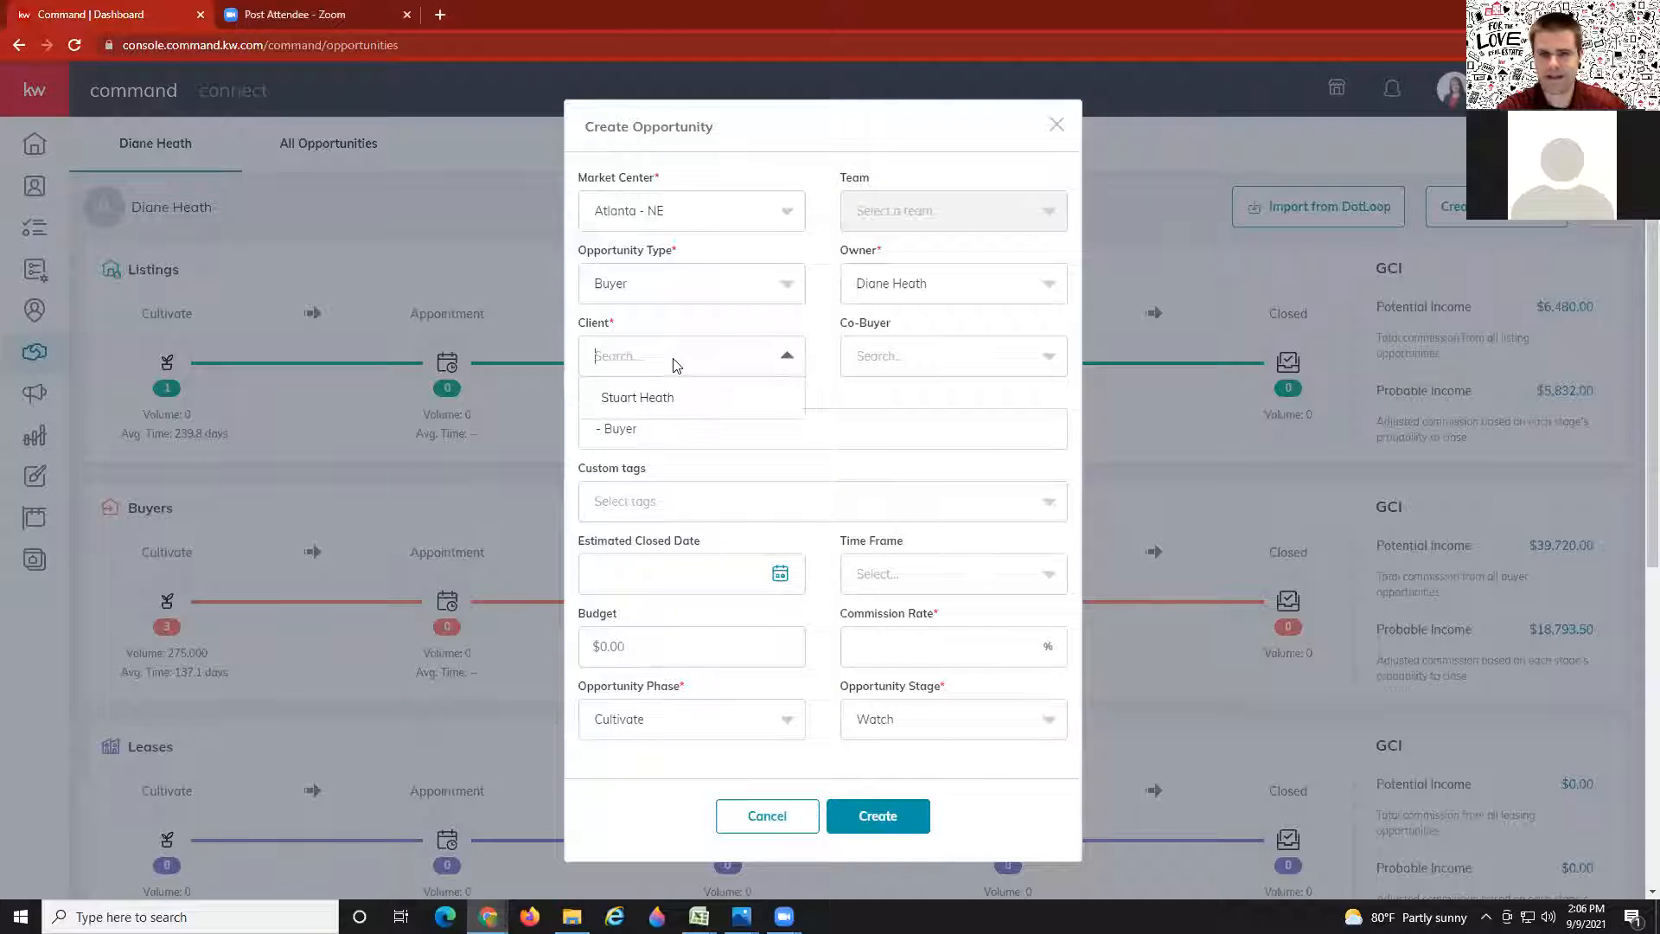
pyautogui.click(667, 398)
# Step: Search for and add the matching contact as co-buyer
pyautogui.click(865, 363)
pyautogui.write('con')
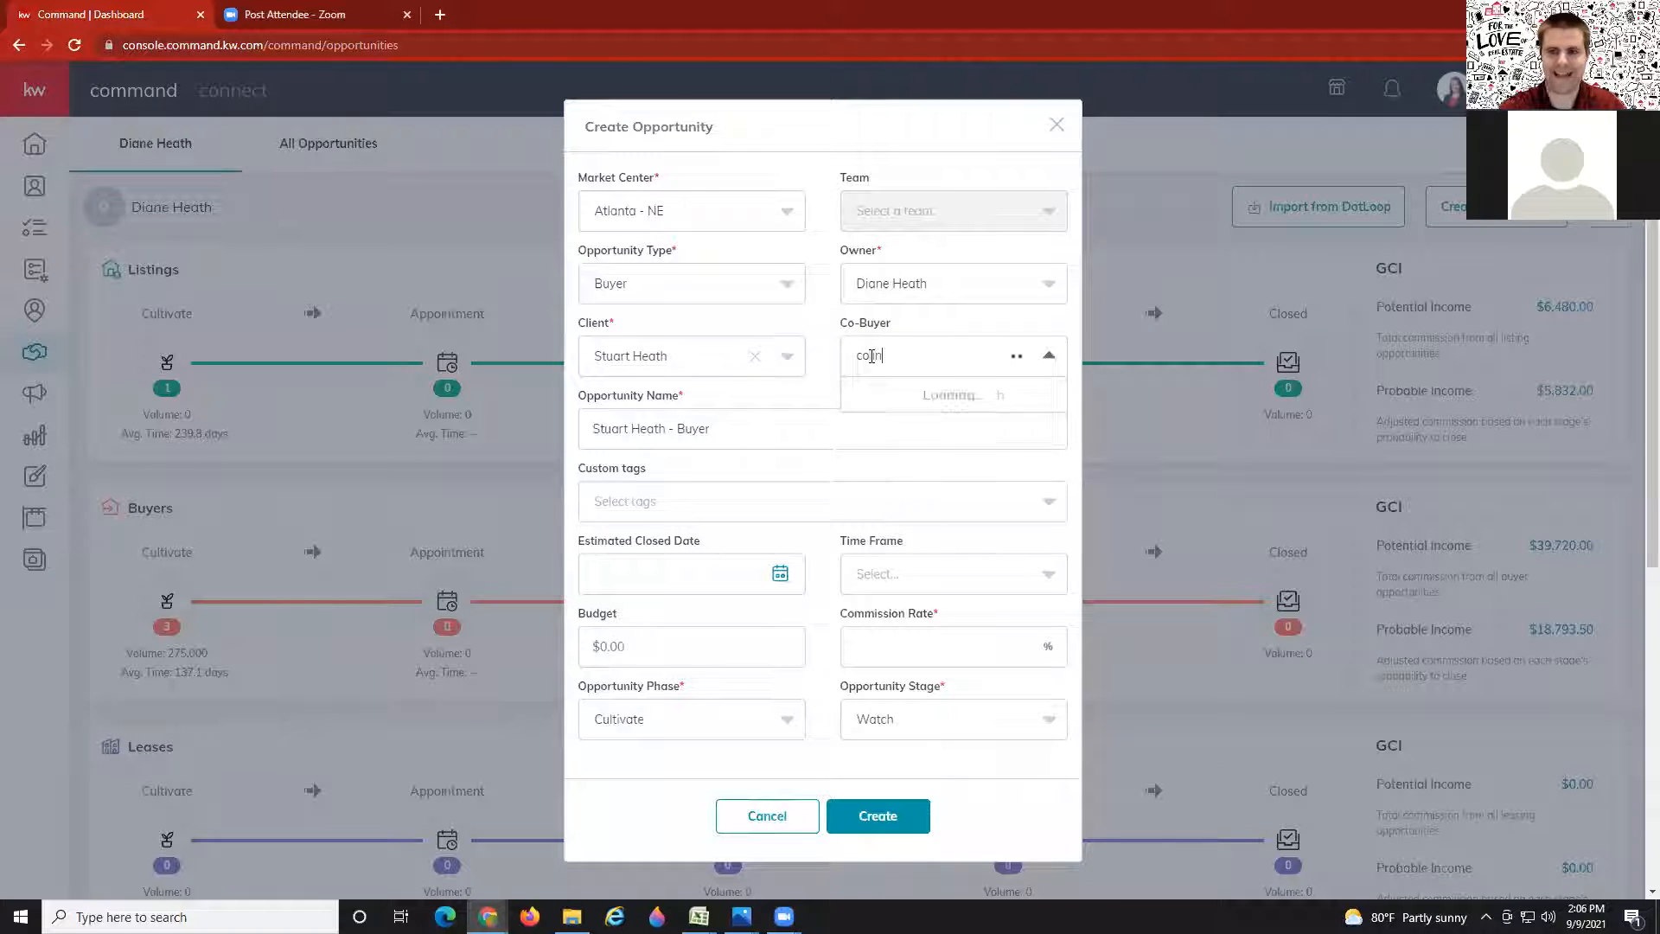
pyautogui.click(945, 406)
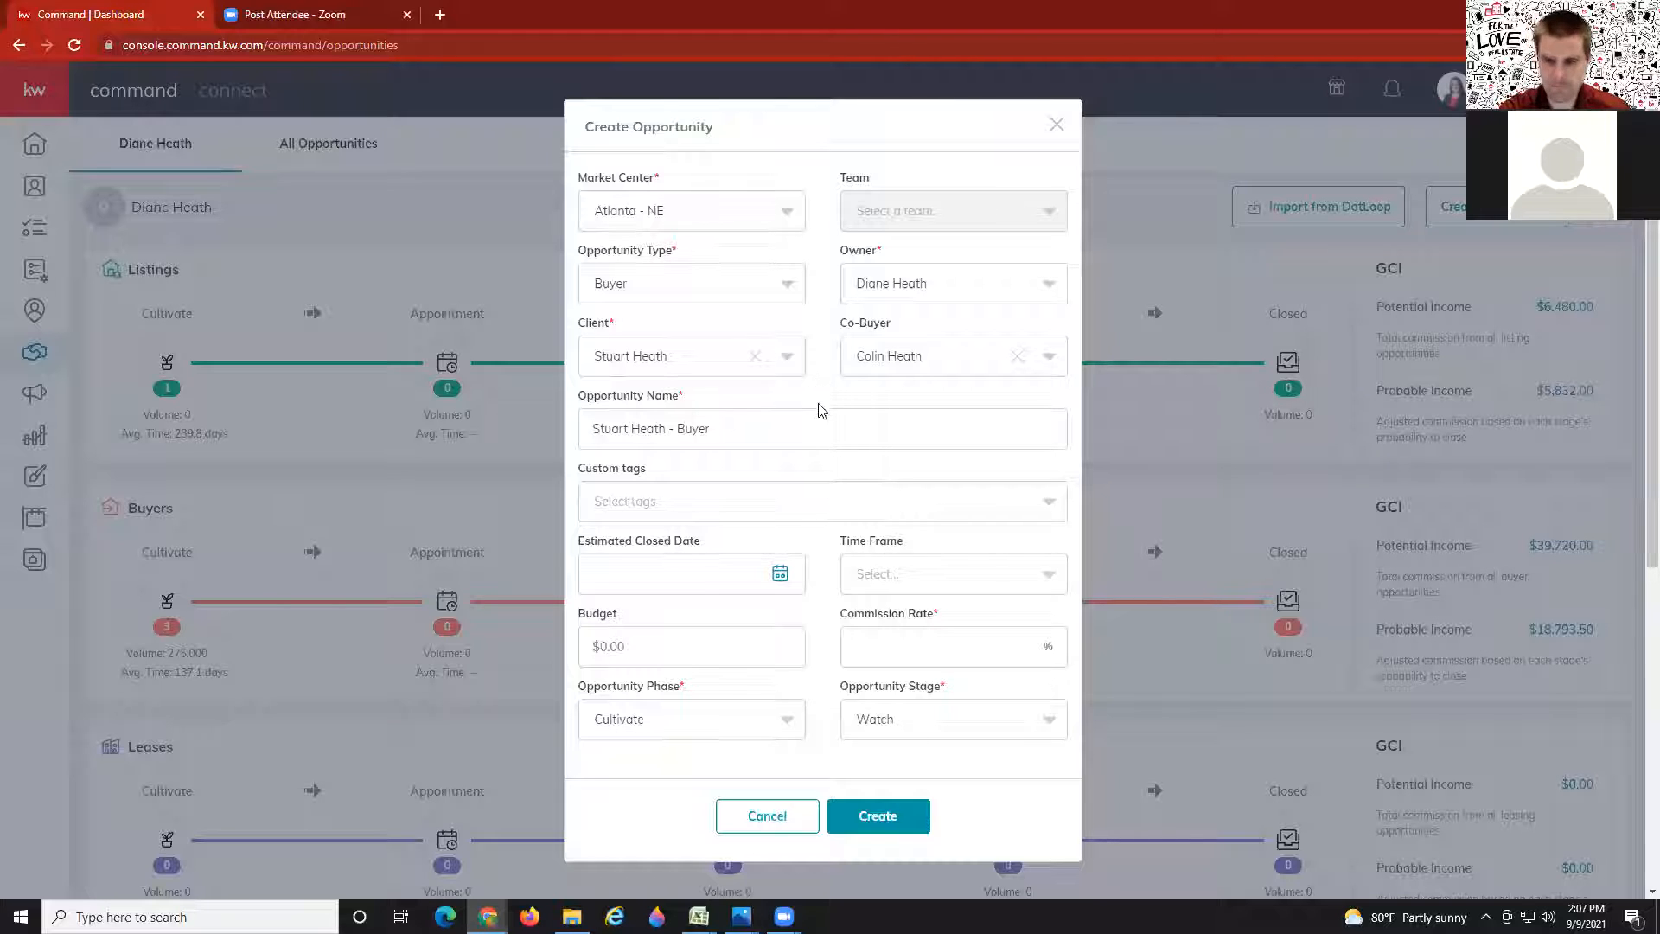
# Step: Replace the default opportunity name with '123 Main St - Heath'
pyautogui.moveTo(779, 427); pyautogui.dragTo(534, 444)
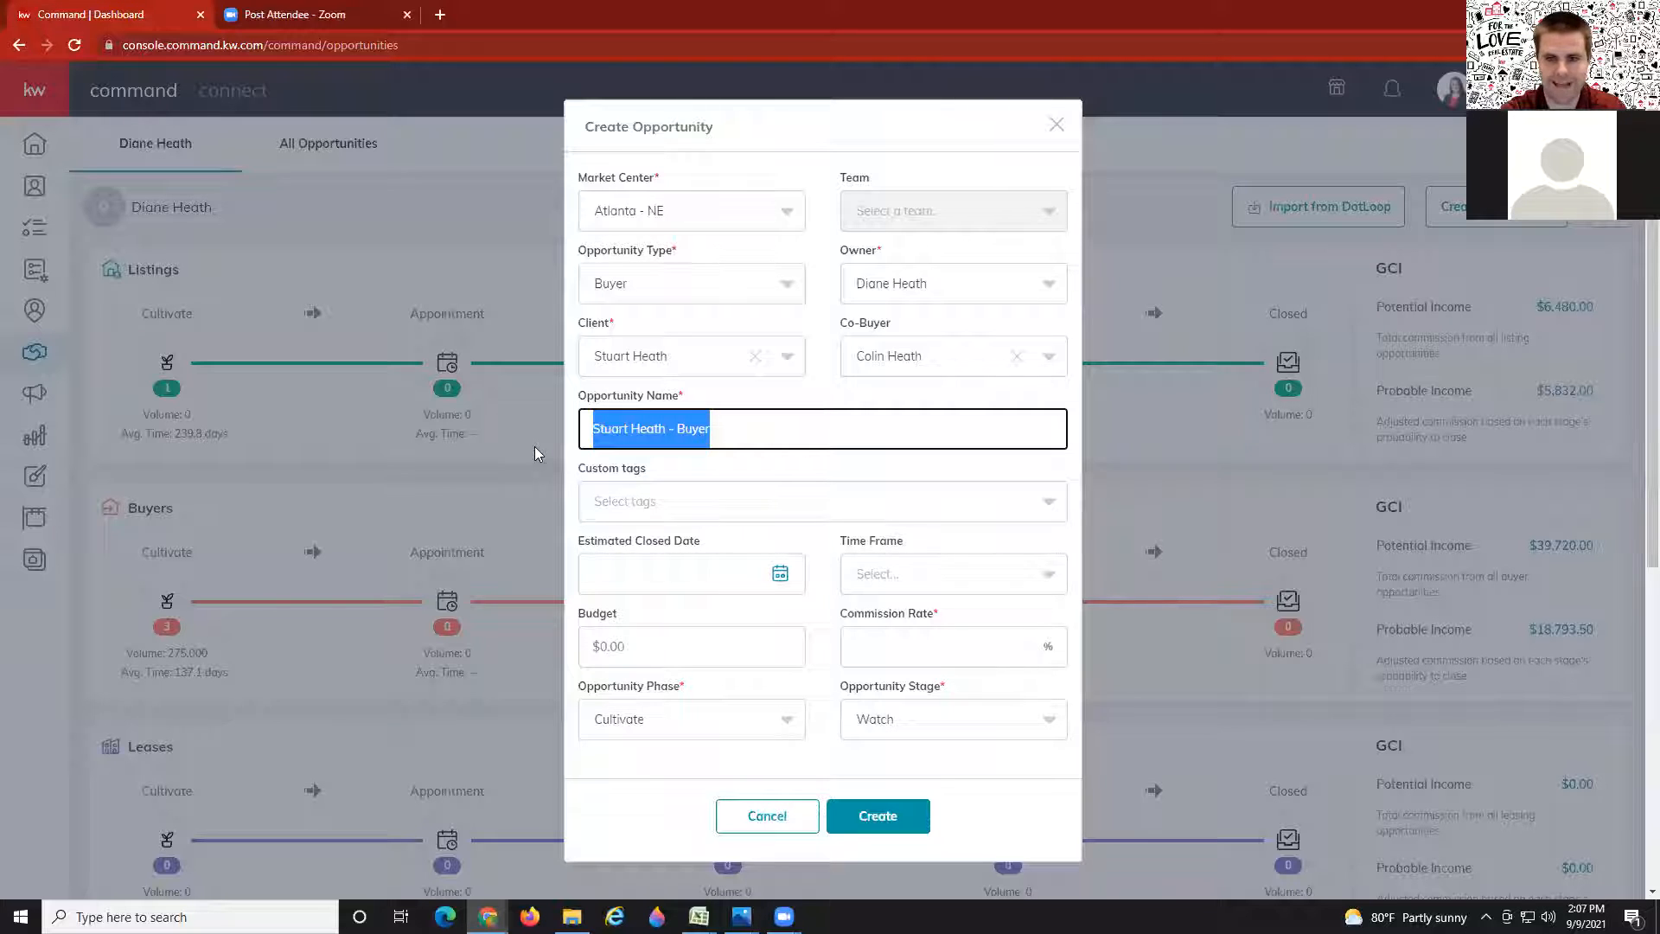
pyautogui.write('123 ')
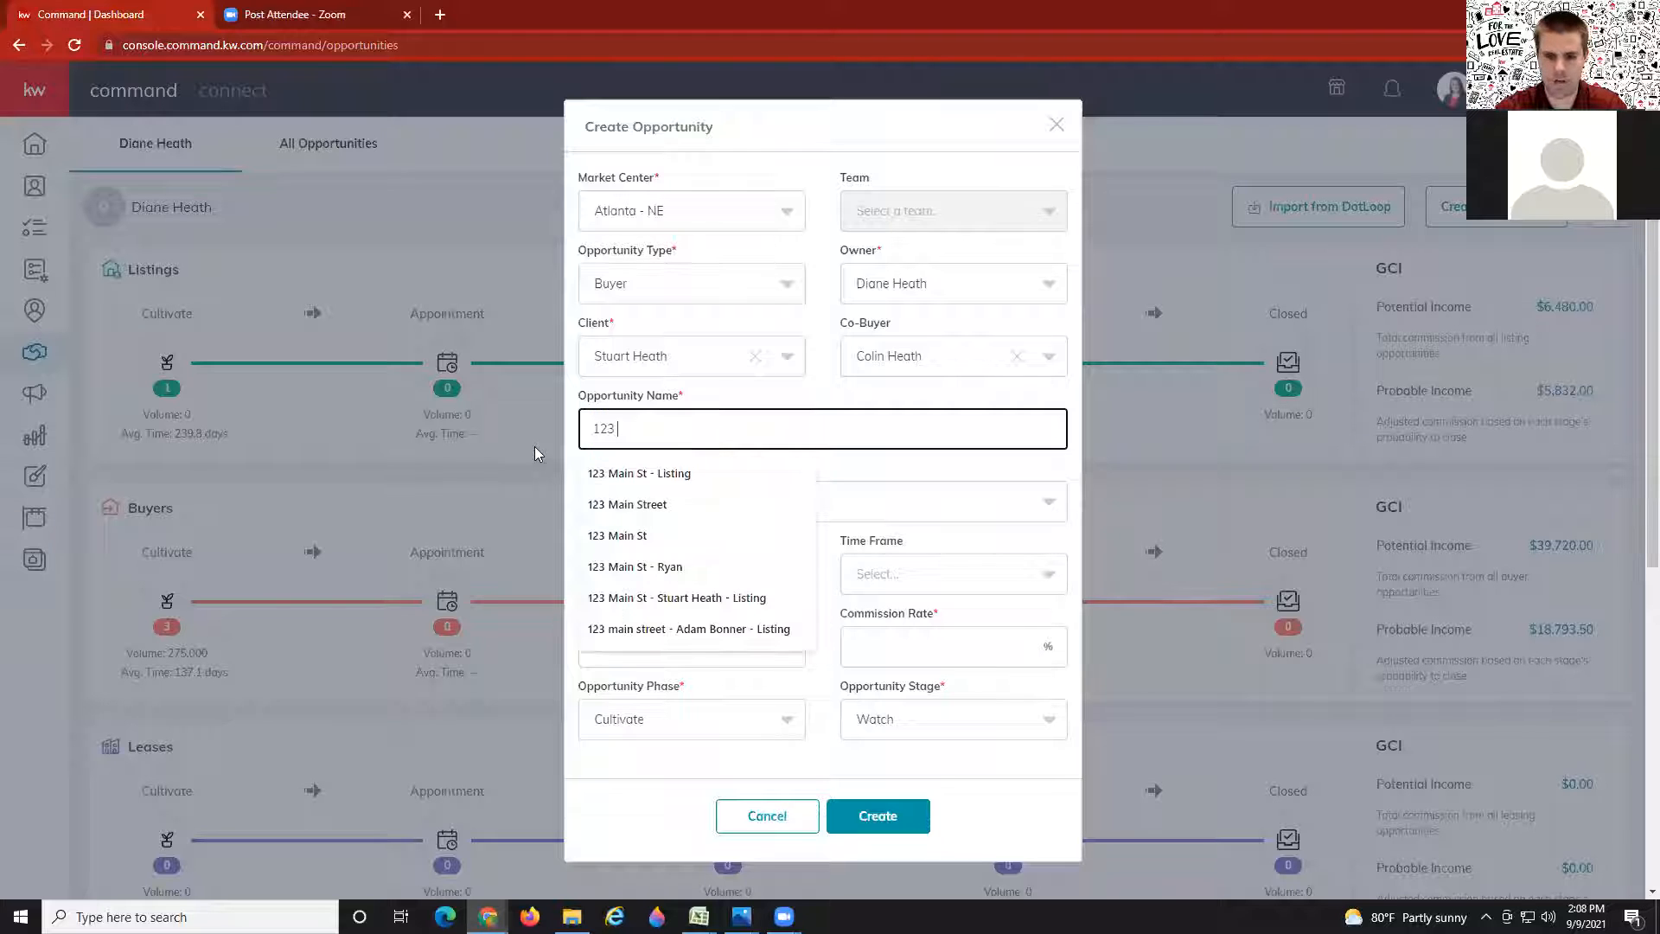
pyautogui.write('M')
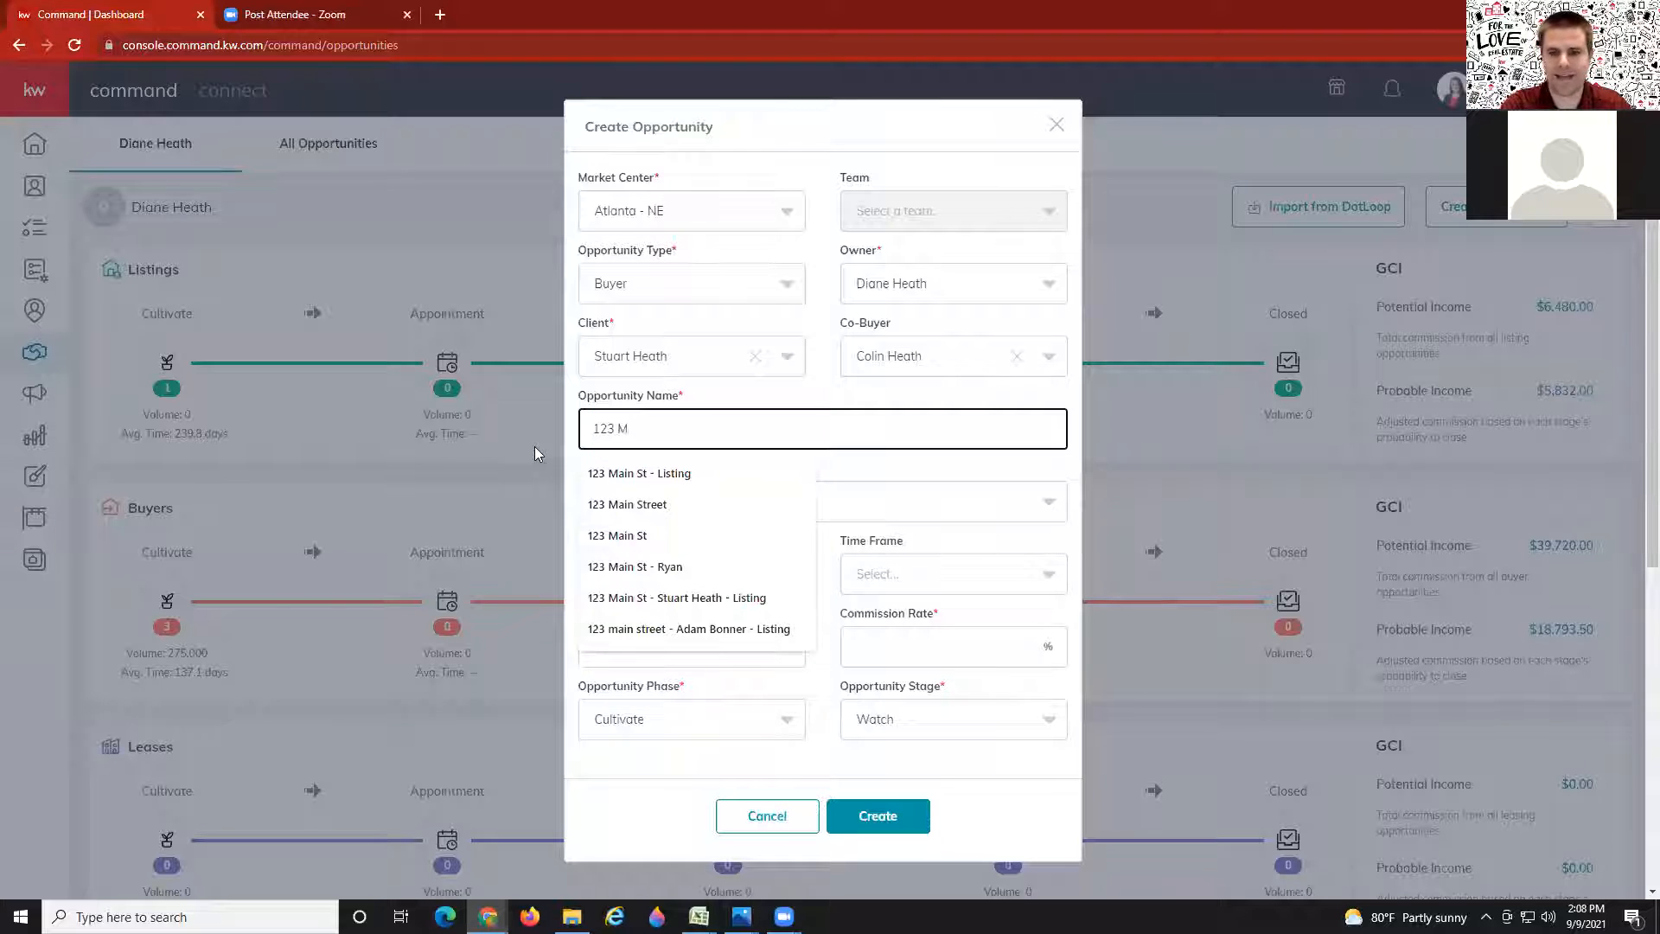
pyautogui.write('a')
pyautogui.write('St')
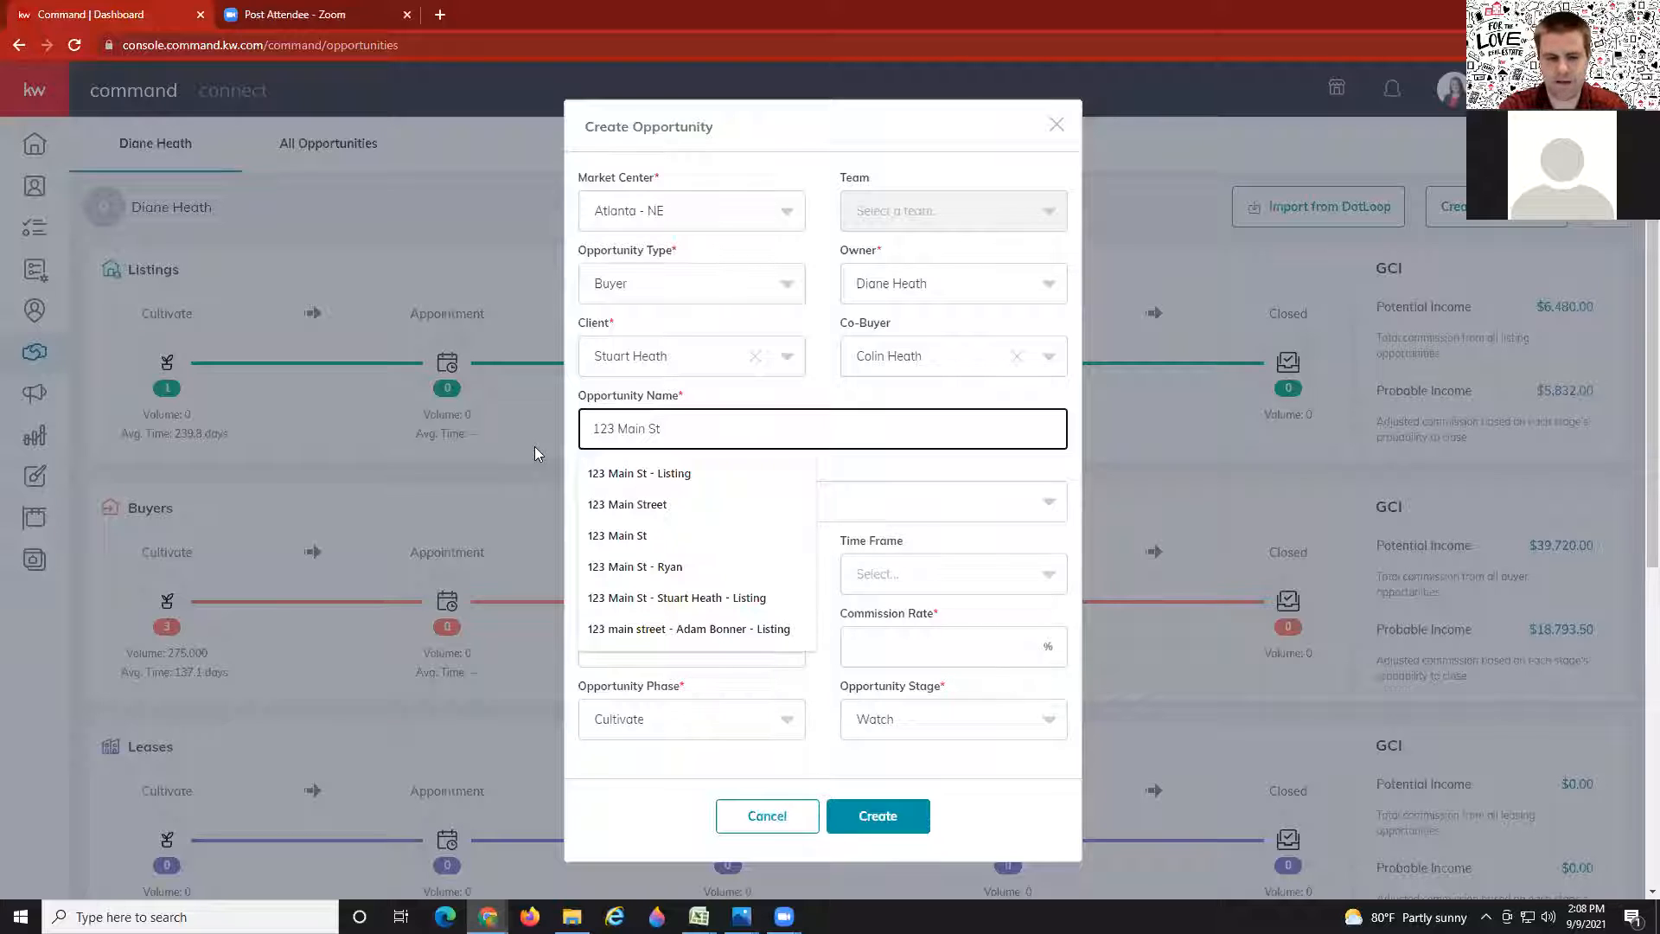
pyautogui.write('-')
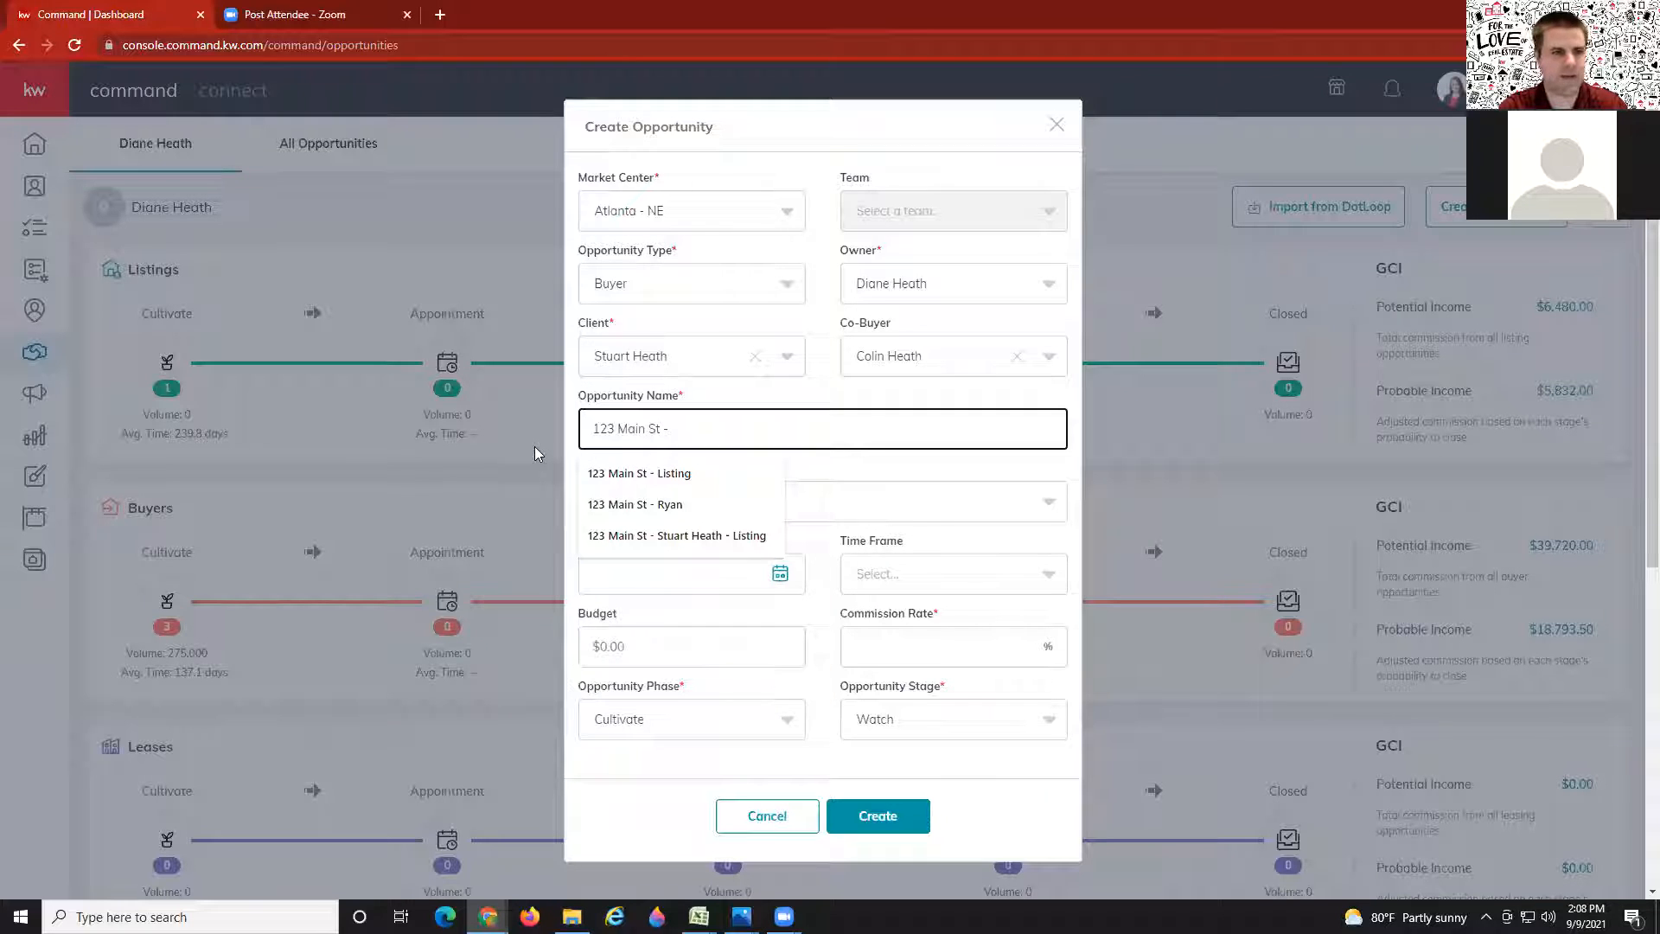
pyautogui.write(' Heath')
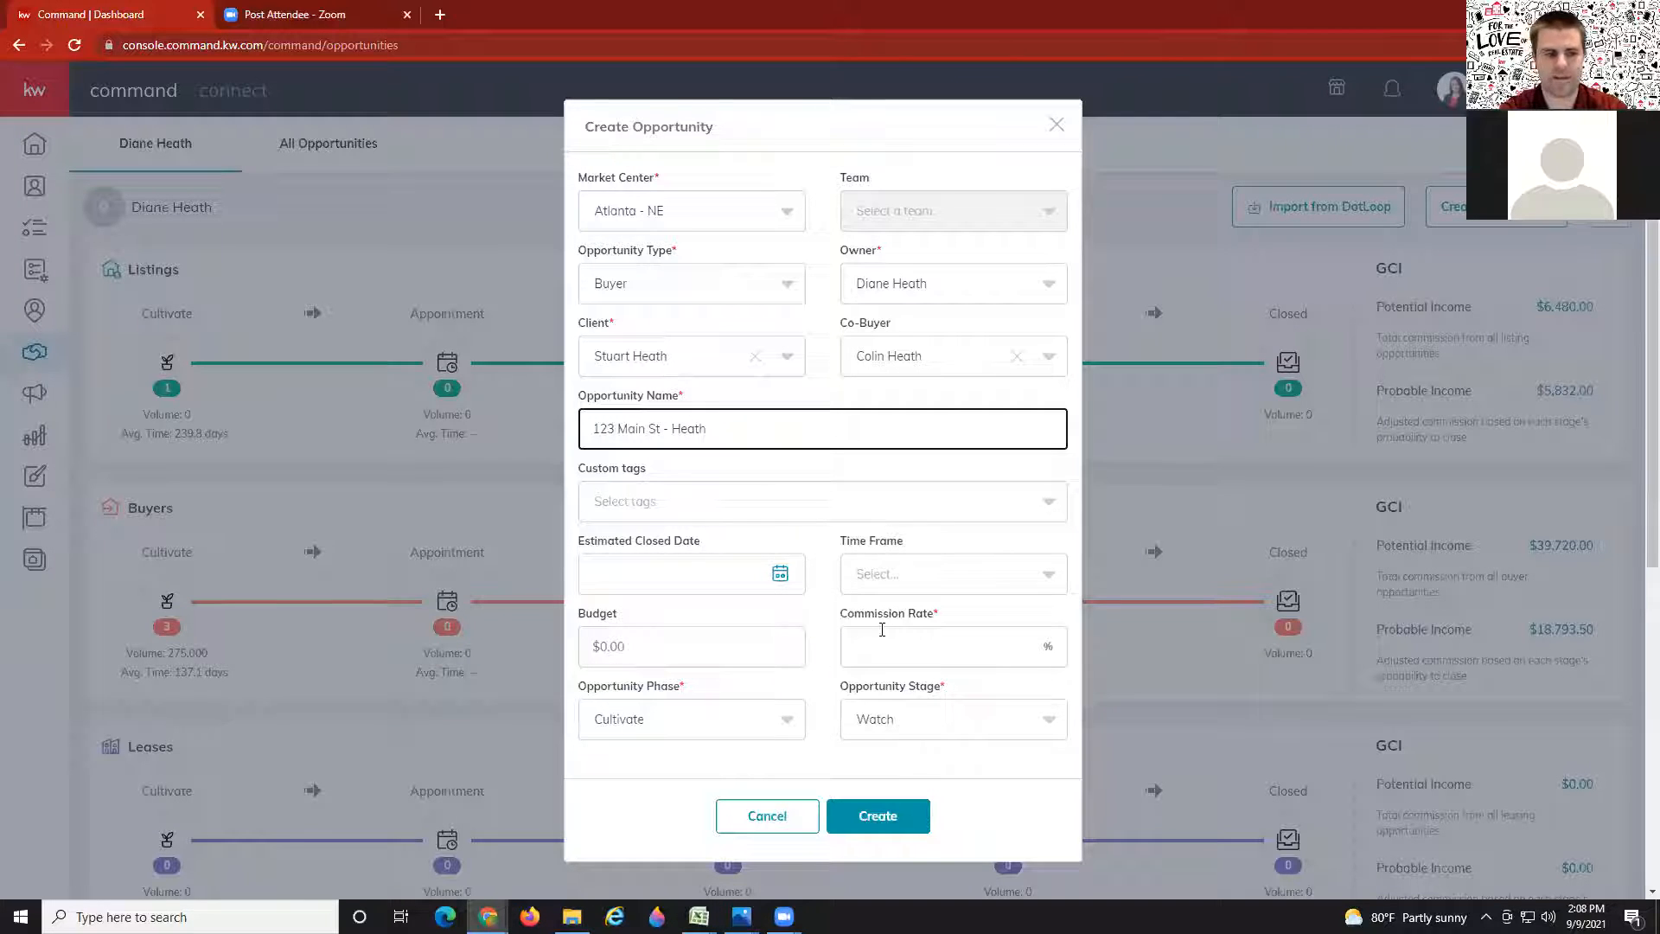
# Step: Enter a 3% commission rate and a $400,000.00 budget, then review the opportunity name
pyautogui.click(914, 646)
pyautogui.write('3')
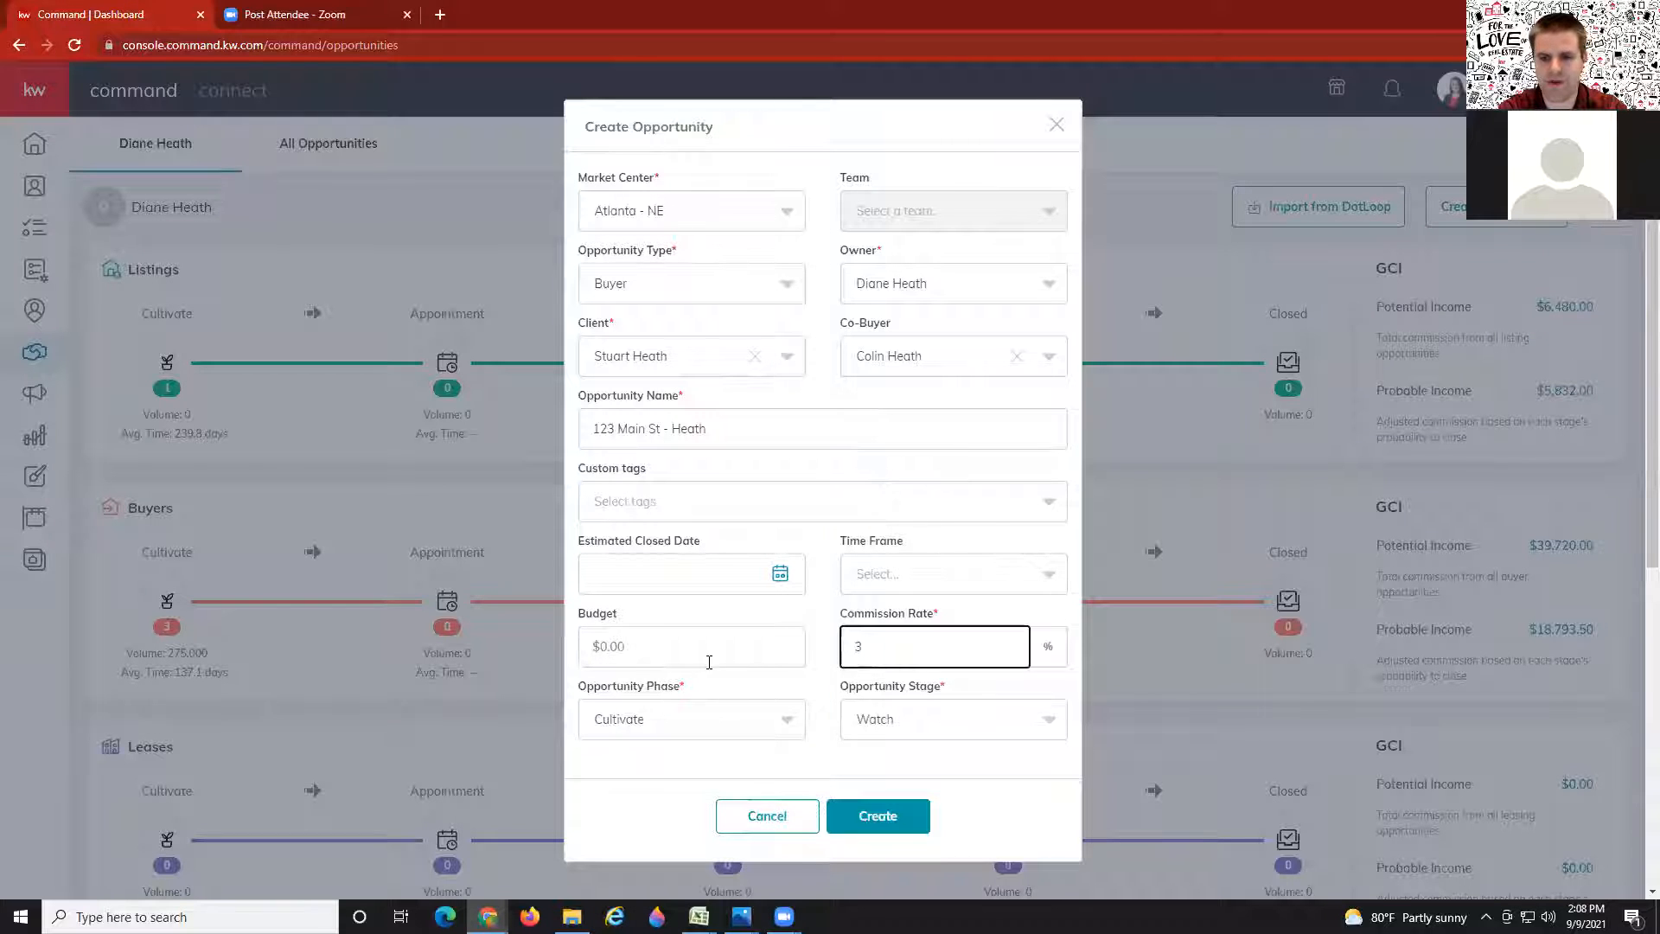
pyautogui.click(702, 635)
pyautogui.write('4000000')
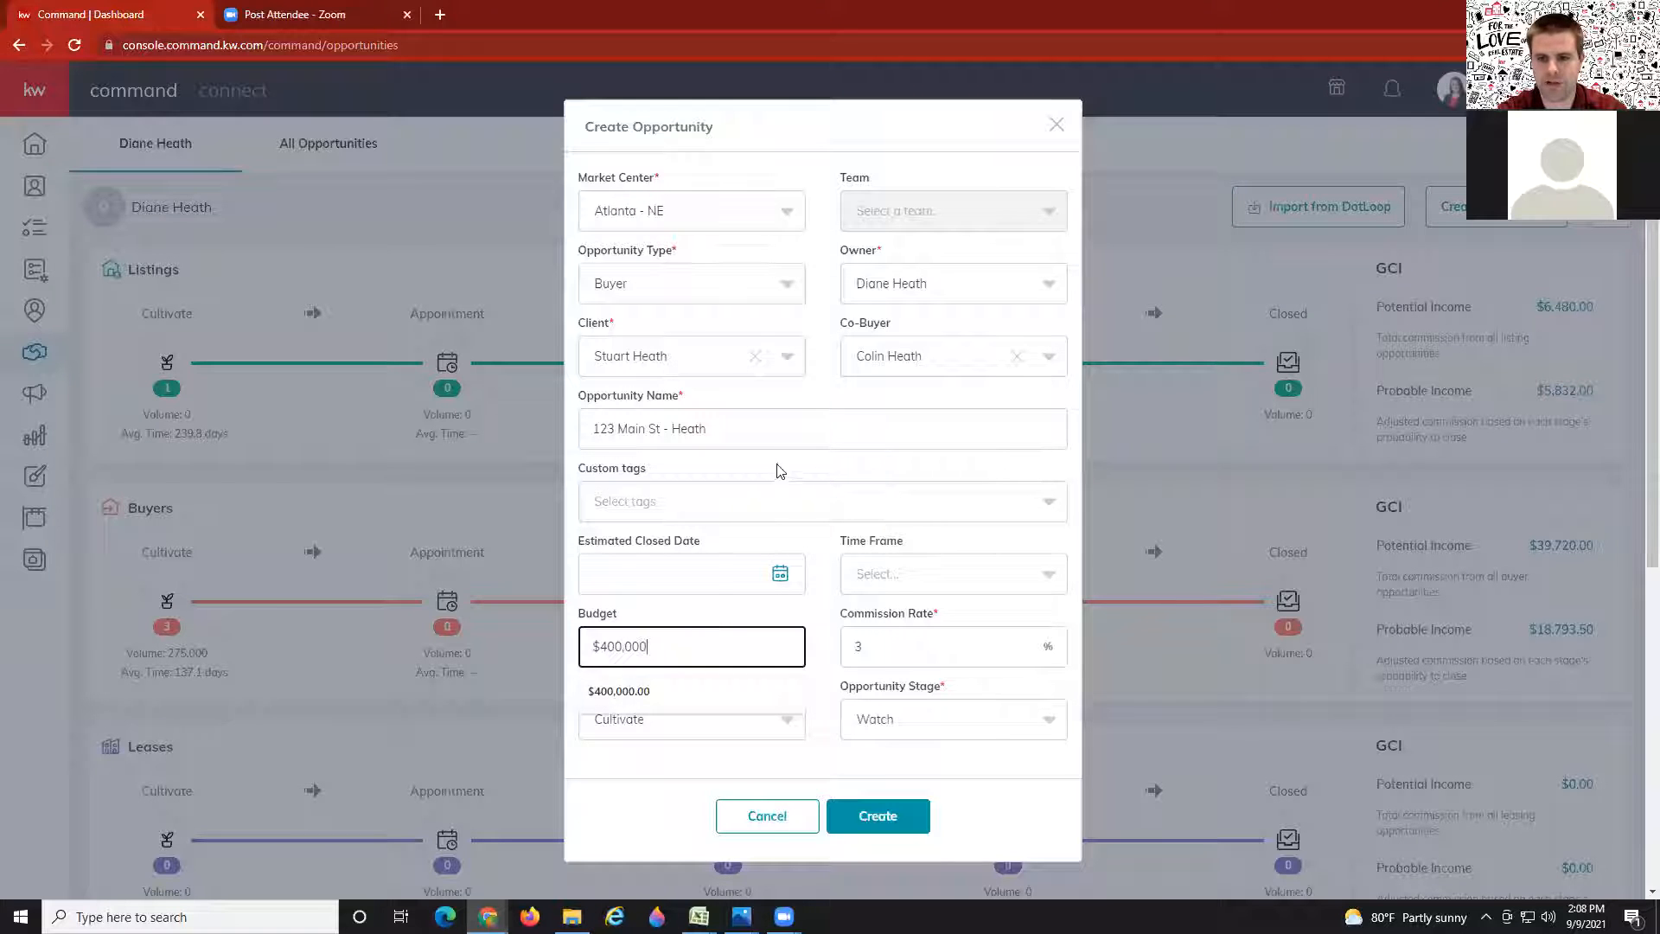
pyautogui.click(781, 469)
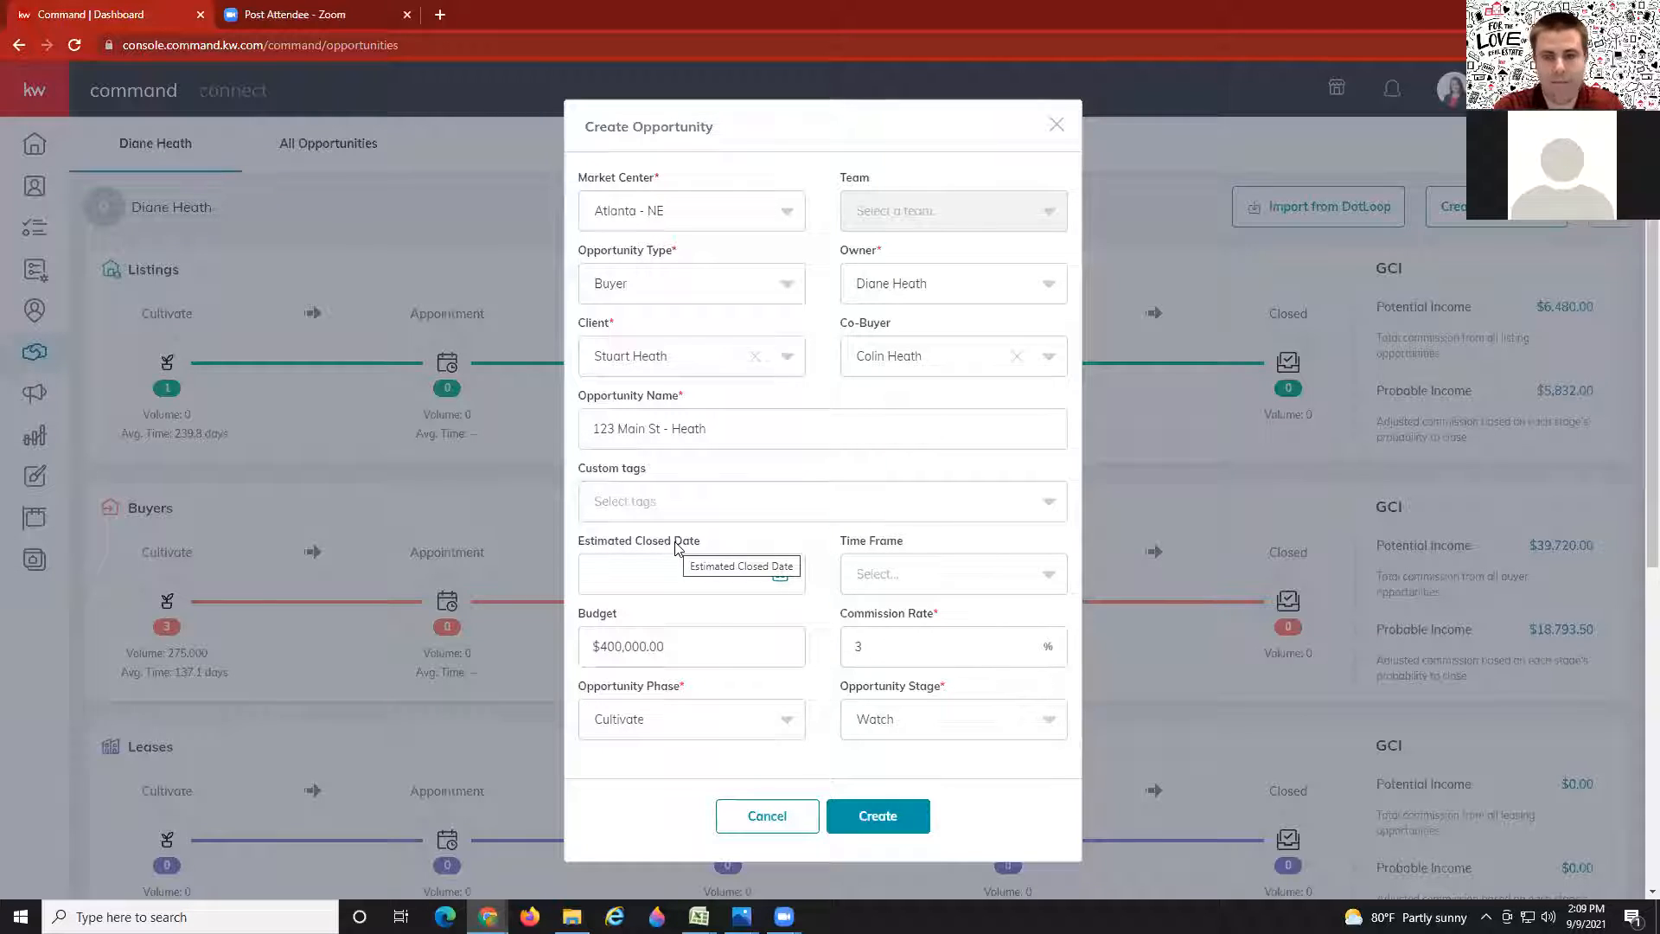
pyautogui.tripleClick(742, 430)
pyautogui.click(754, 423)
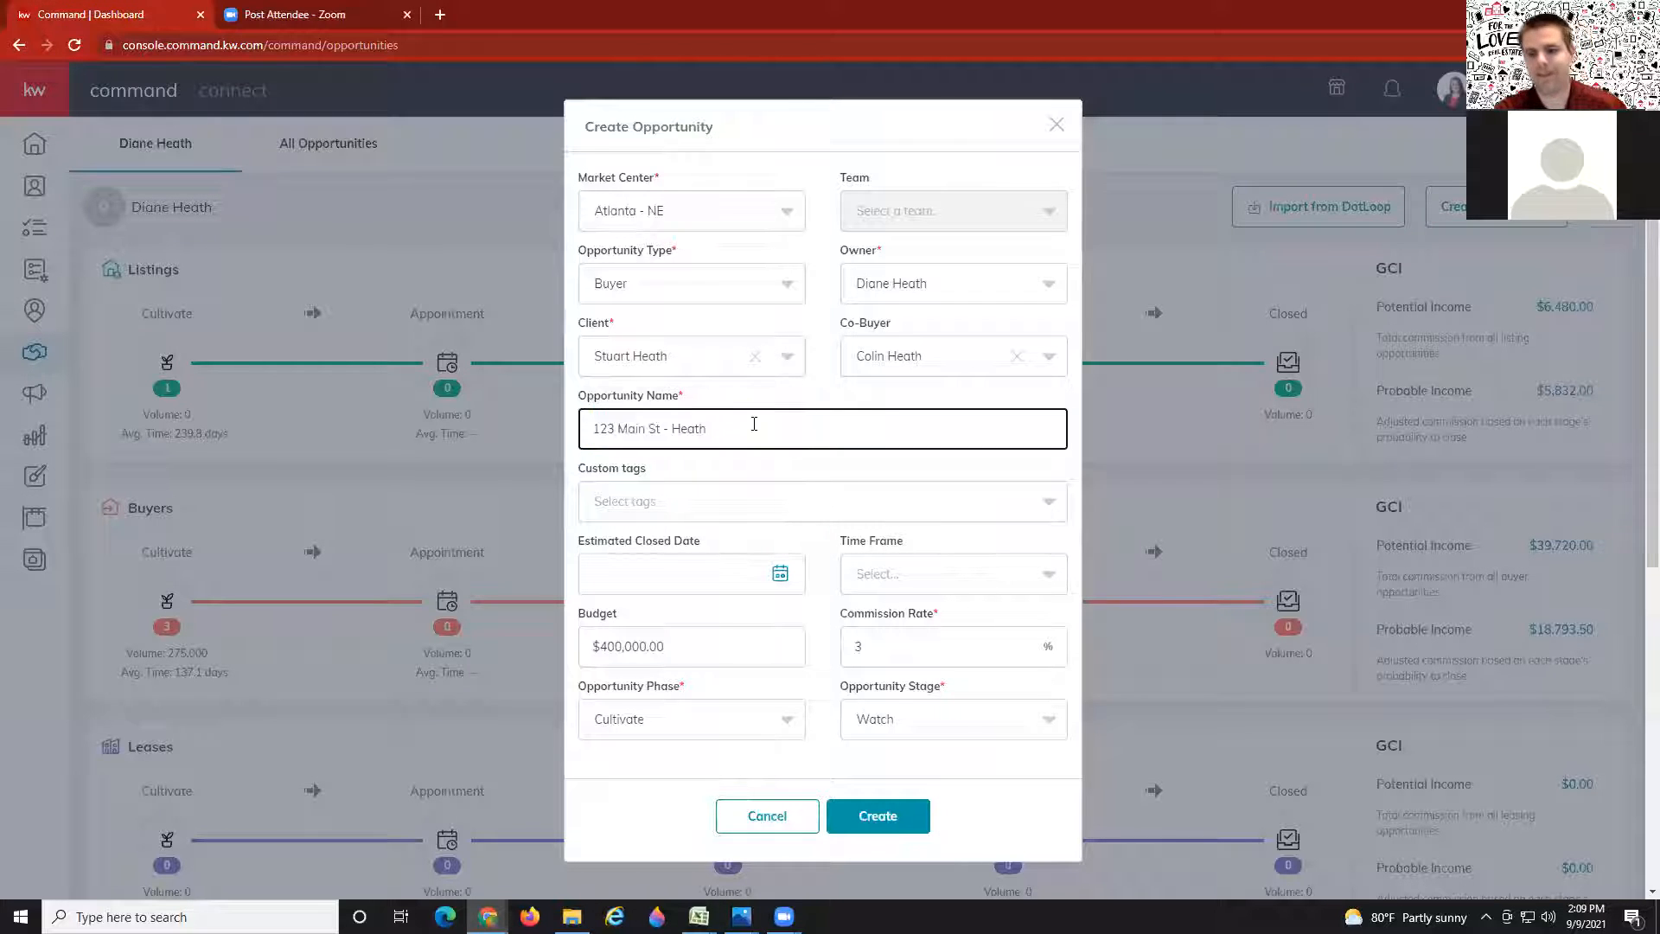
# Step: Create the 123 Main St - Heath opportunity and open its General Information for editing
pyautogui.click(890, 814)
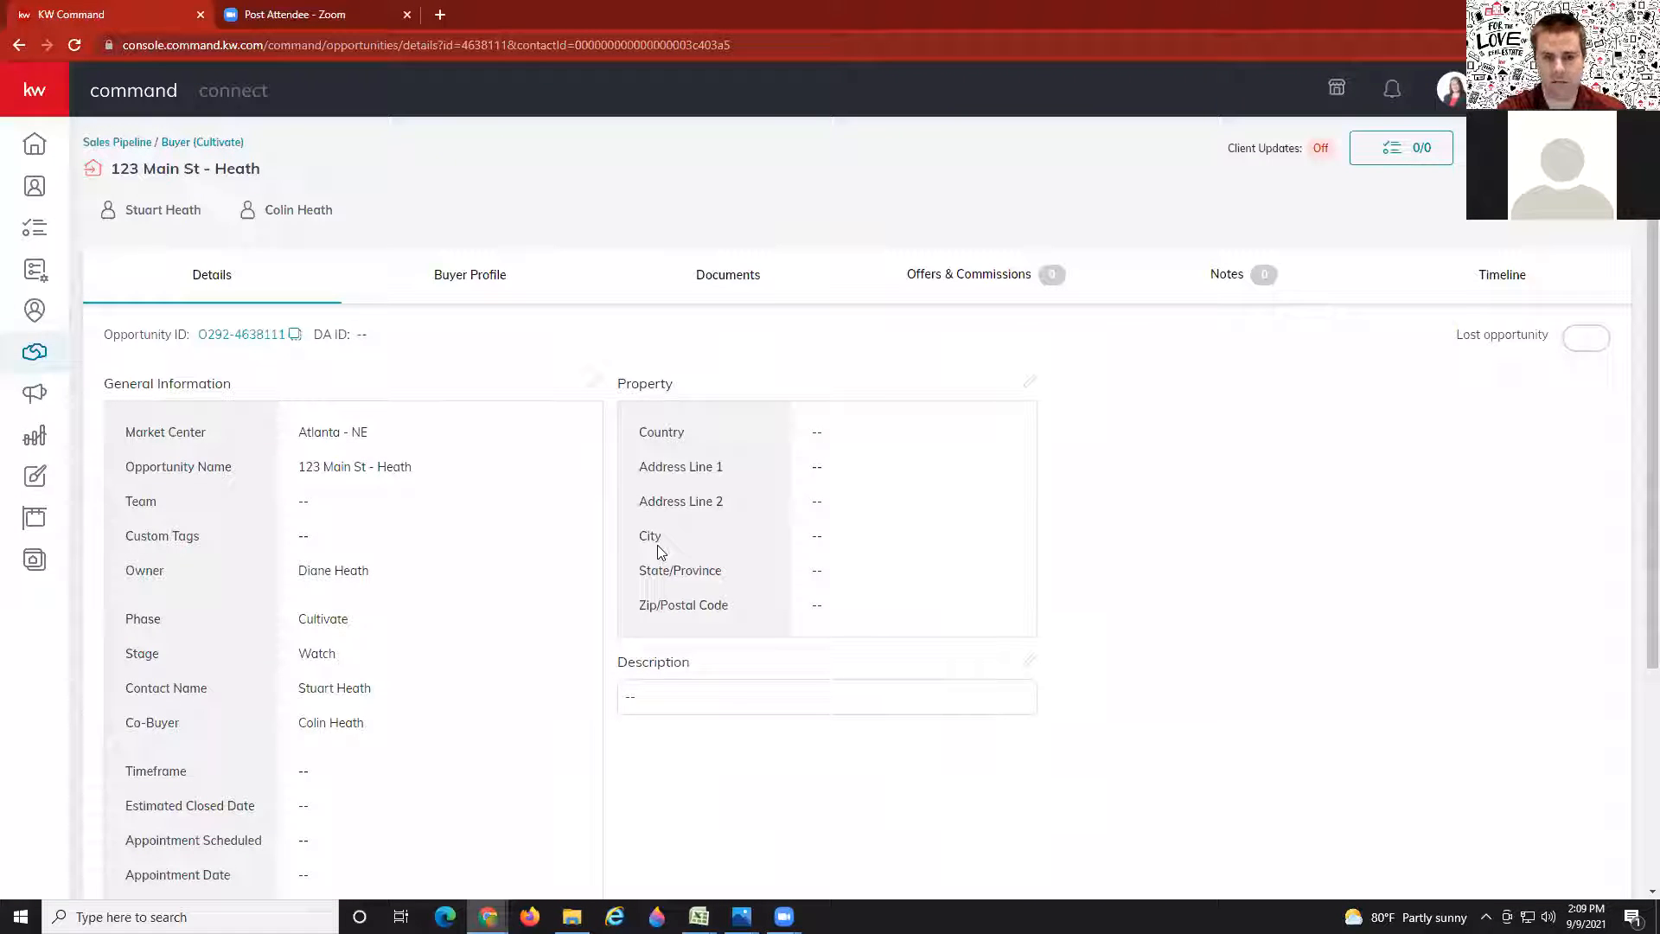
pyautogui.moveTo(424, 470); pyautogui.dragTo(298, 474)
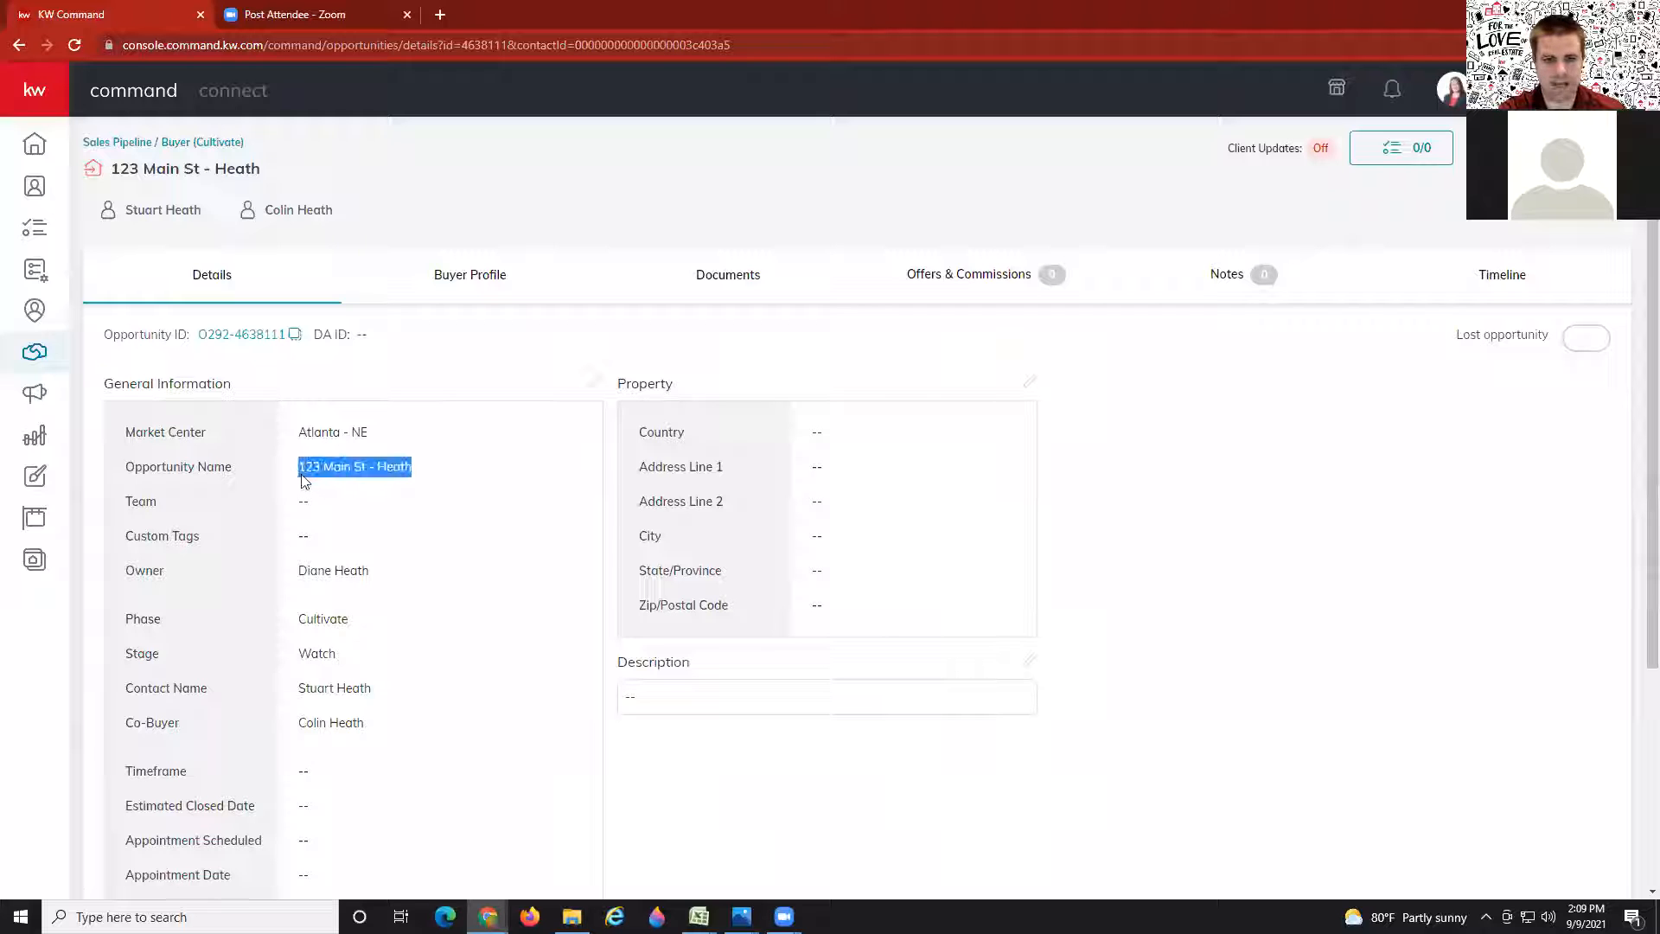
pyautogui.click(312, 469)
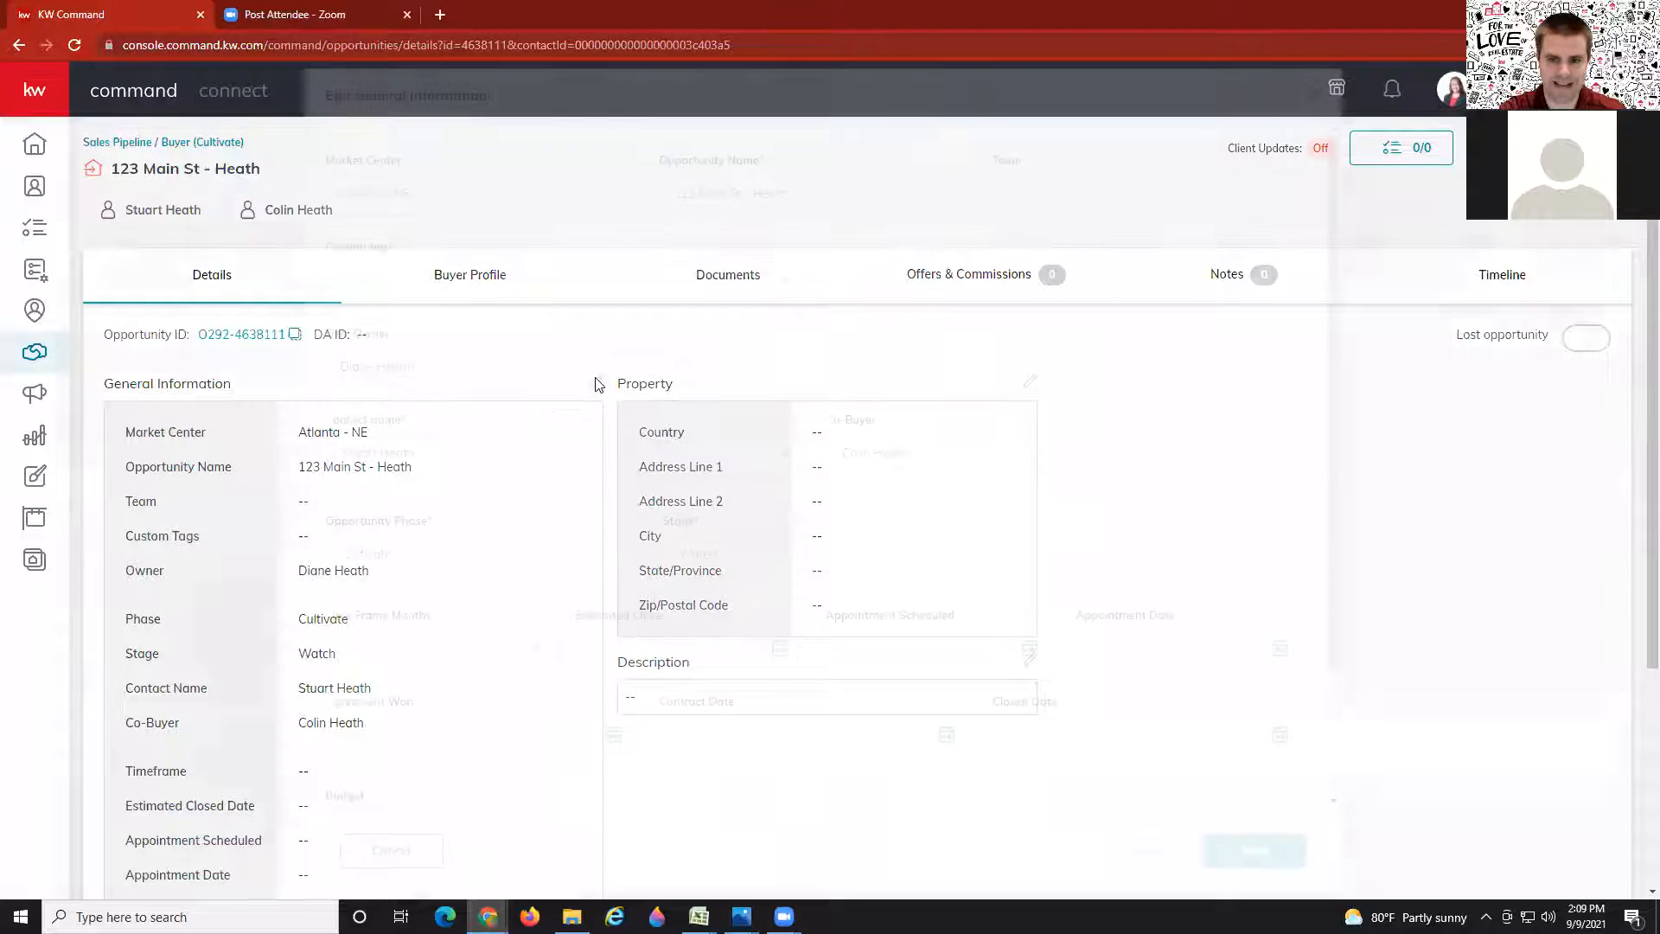
pyautogui.click(594, 381)
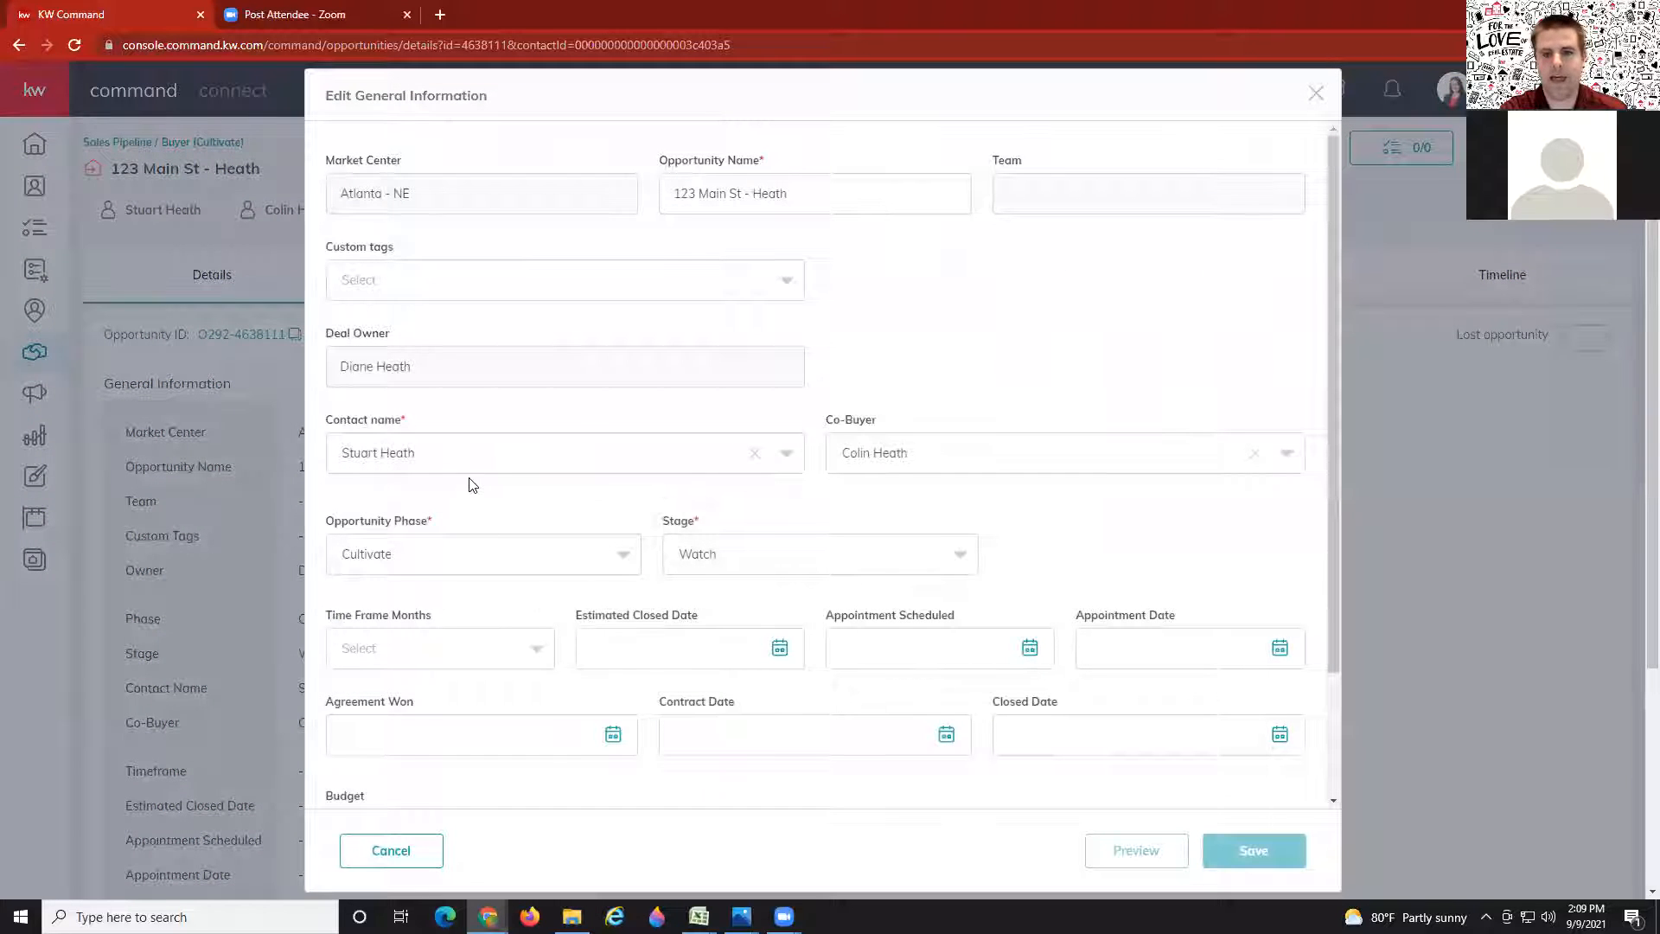
# Step: Review the Opportunity Name field, then close Edit General Information without saving
pyautogui.click(672, 194)
pyautogui.moveTo(674, 194); pyautogui.dragTo(837, 204)
pyautogui.click(825, 206)
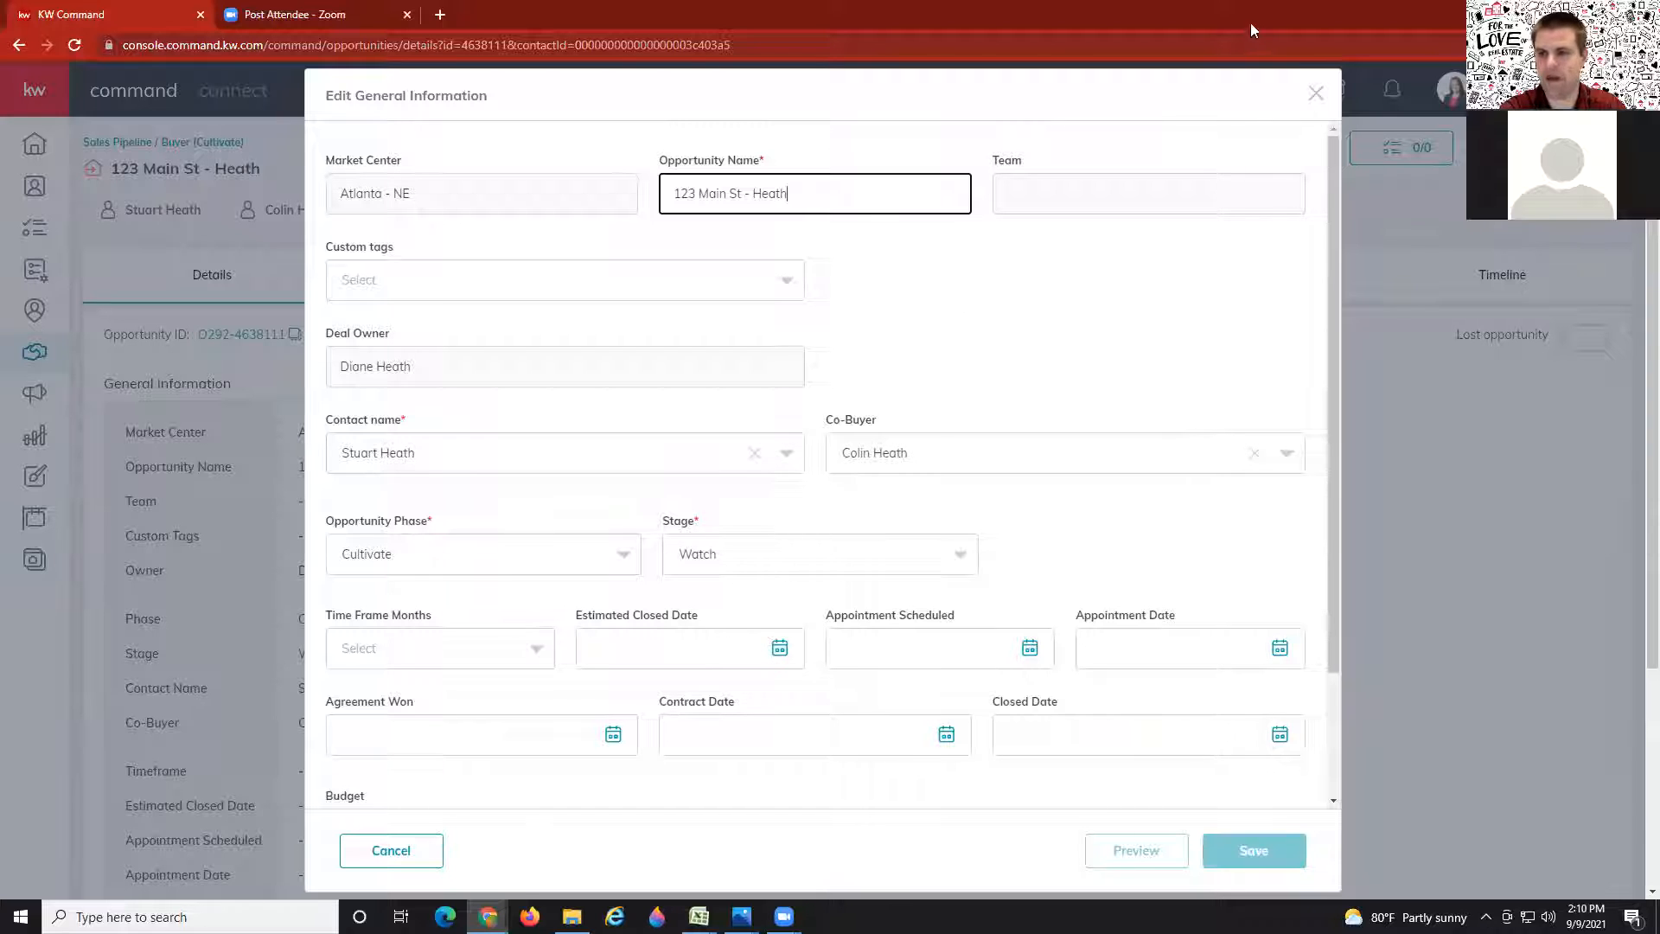
pyautogui.click(1315, 95)
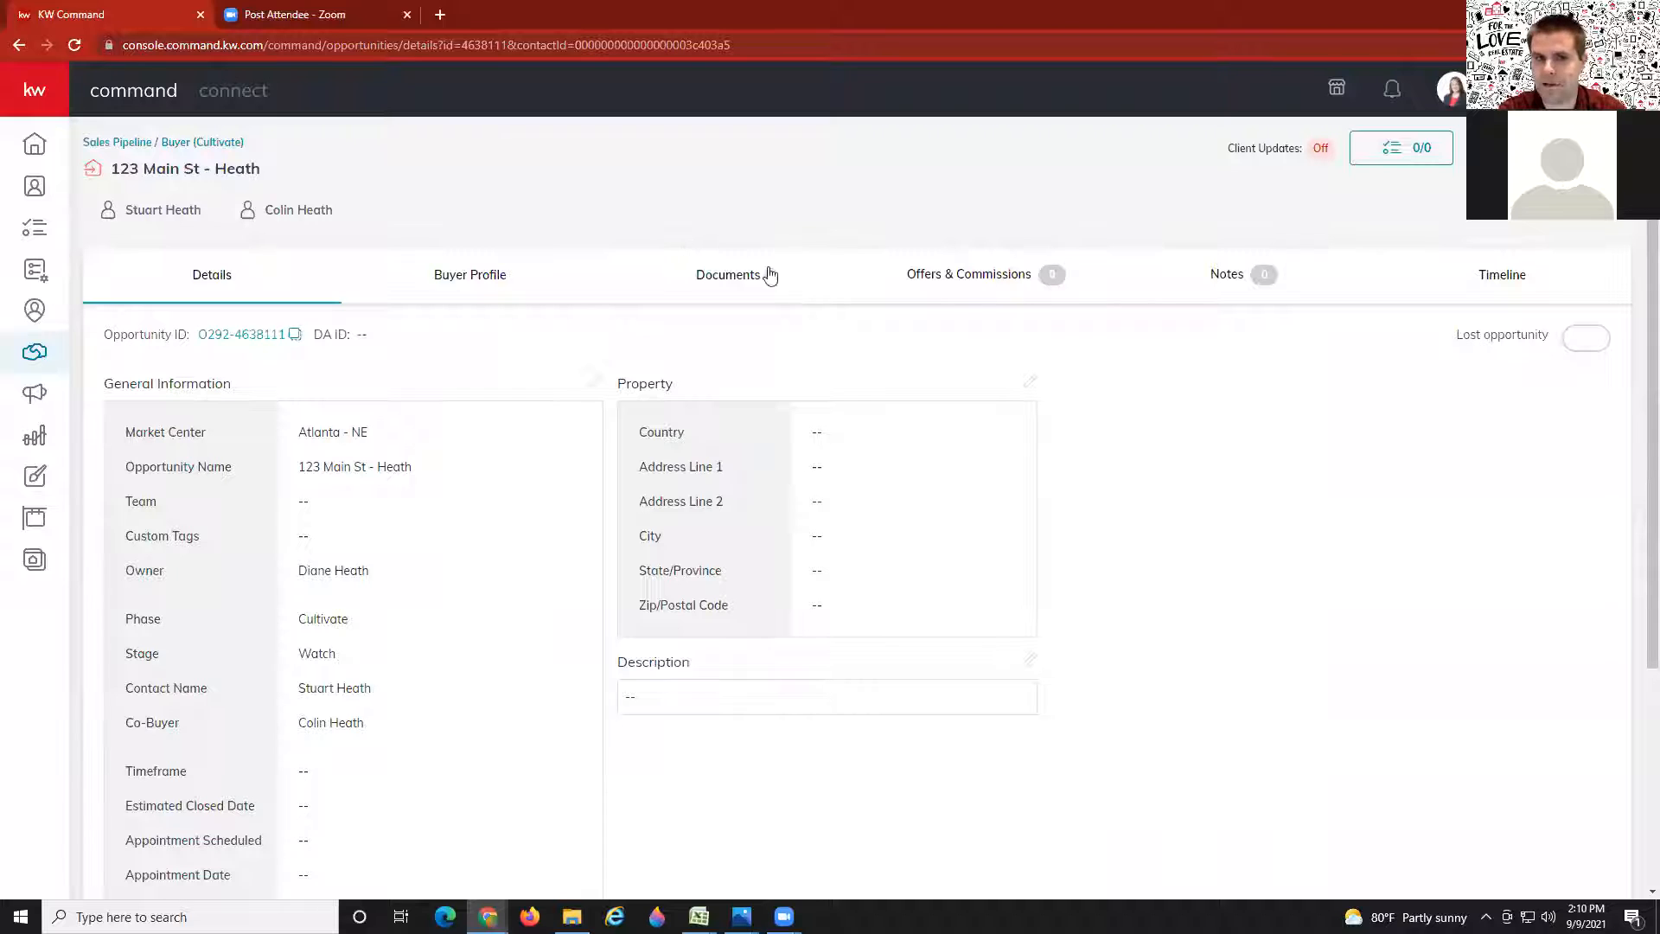
# Step: View the opportunity's Documents checklist, then return to the Sales Pipeline dashboard
pyautogui.click(735, 278)
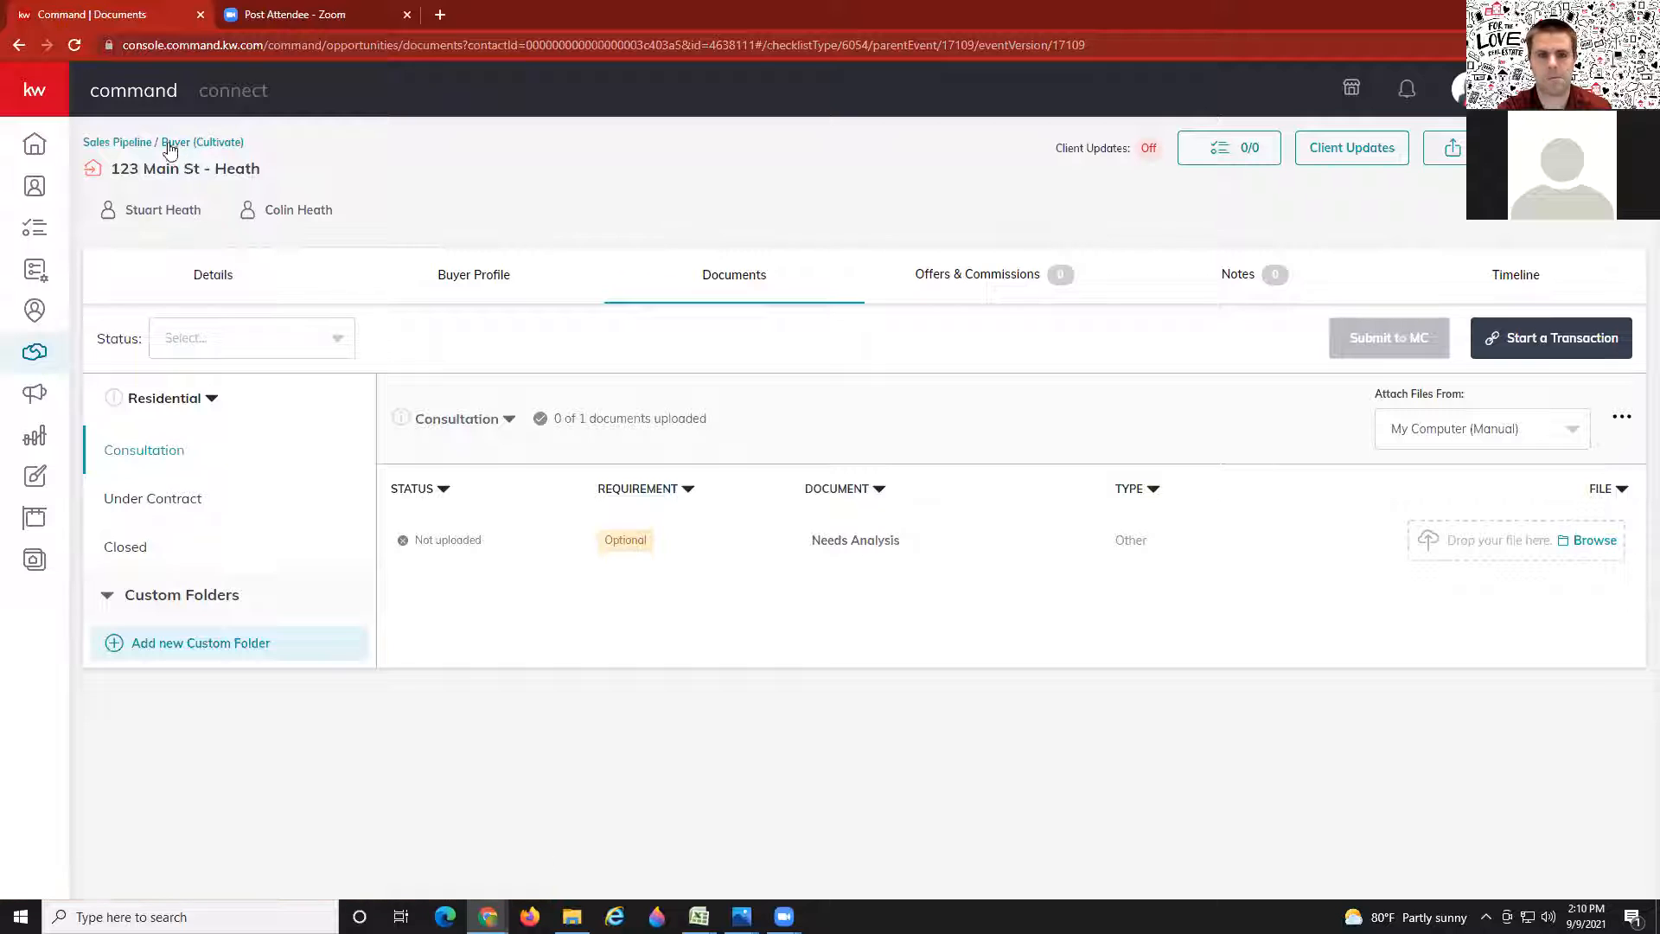
pyautogui.click(121, 143)
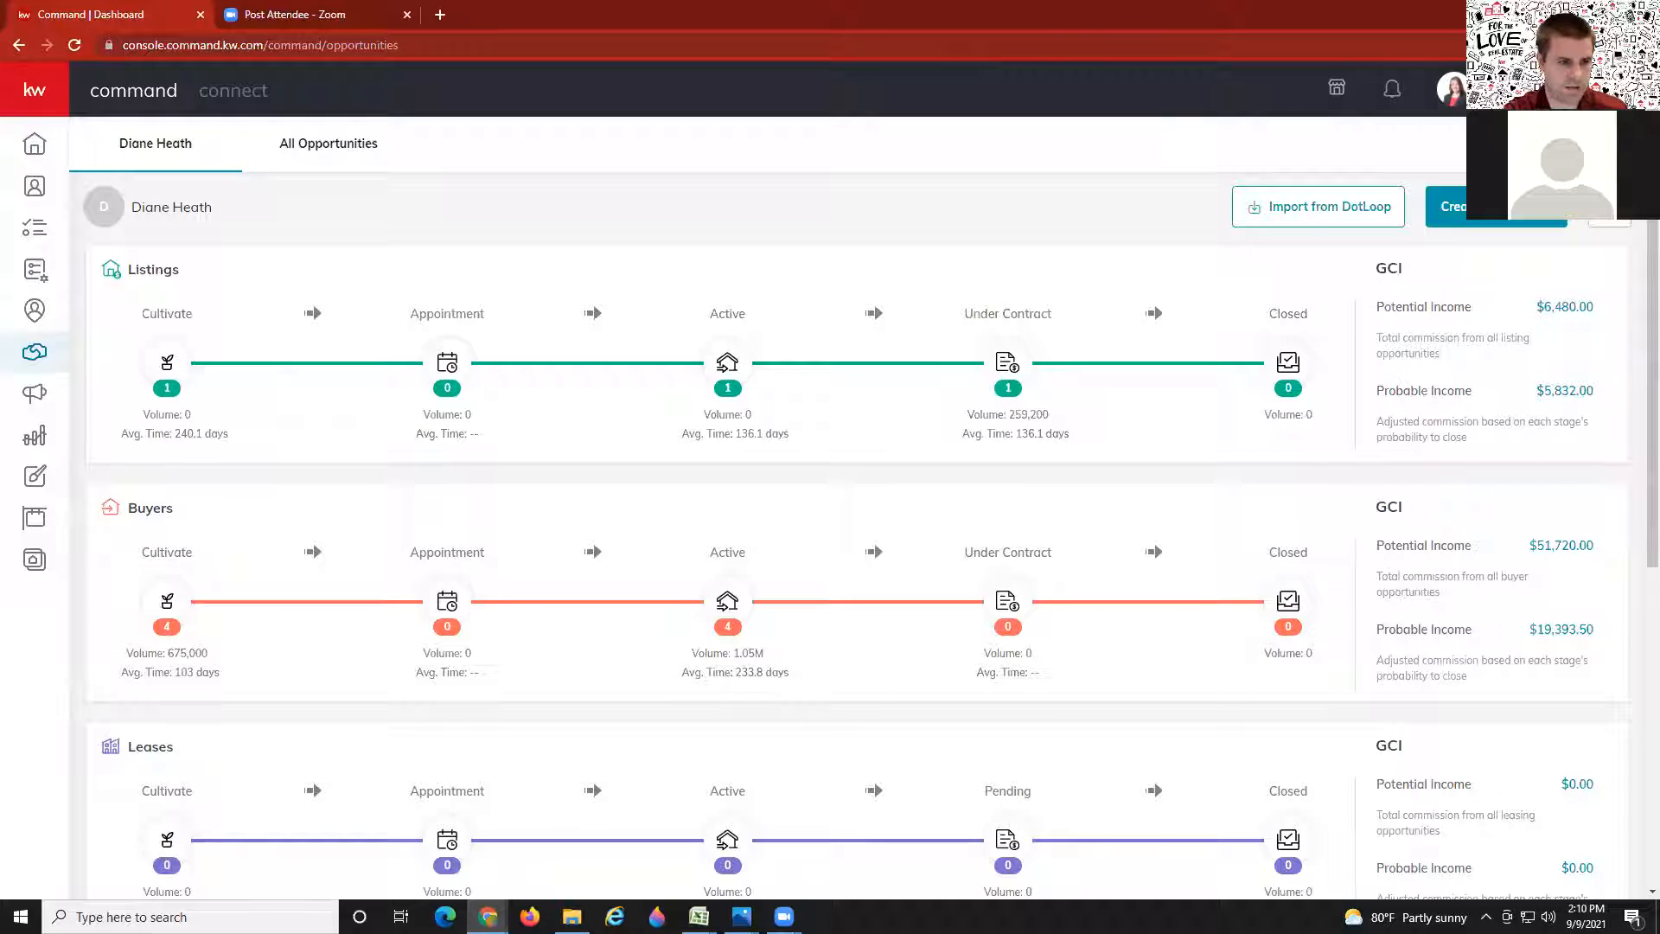
# Step: Compare All Opportunities with the pipeline dashboard, then open the Buyers Cultivate board
pyautogui.click(319, 147)
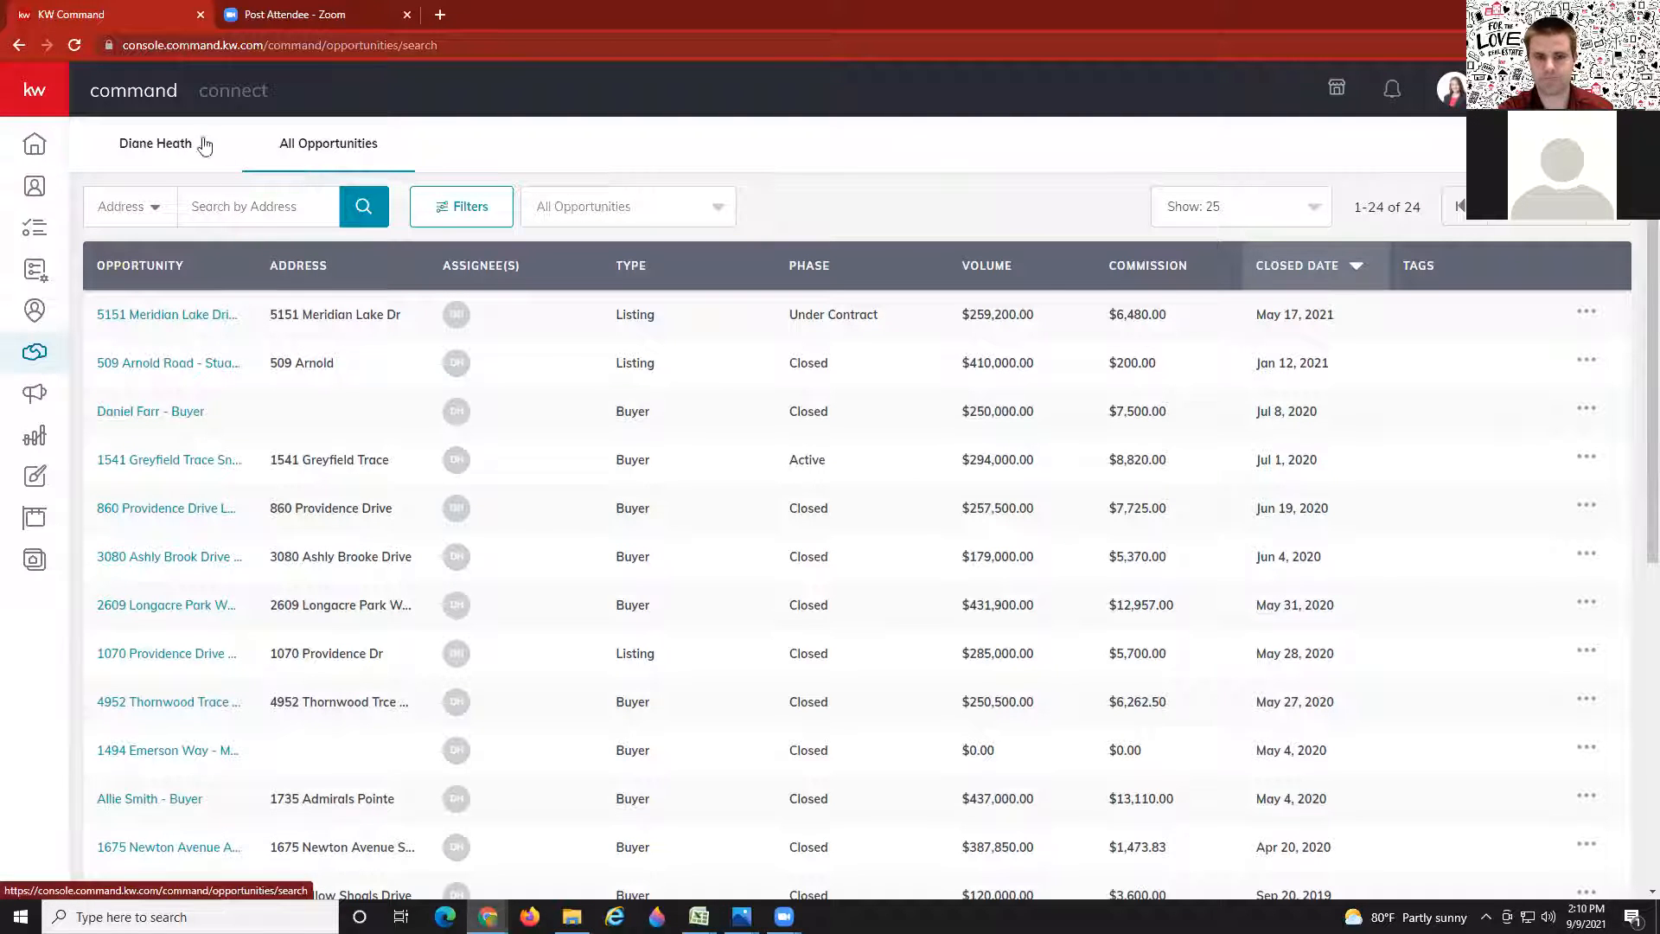
pyautogui.click(158, 149)
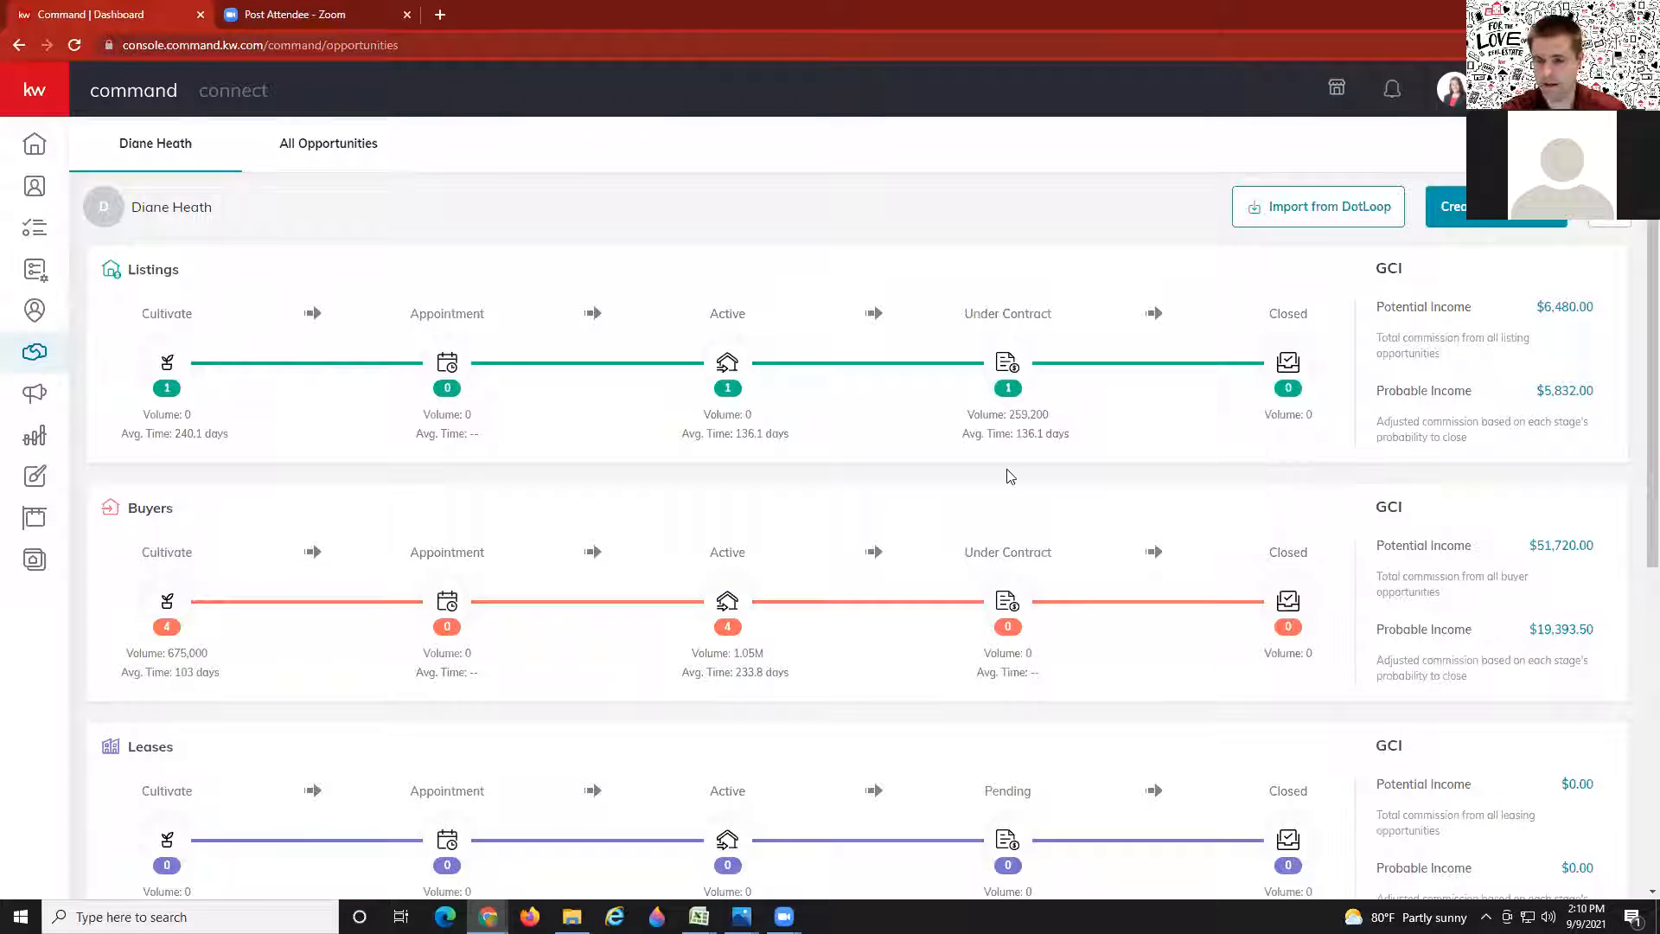
pyautogui.scroll(-3, 903, 586)
pyautogui.scroll(3, 904, 591)
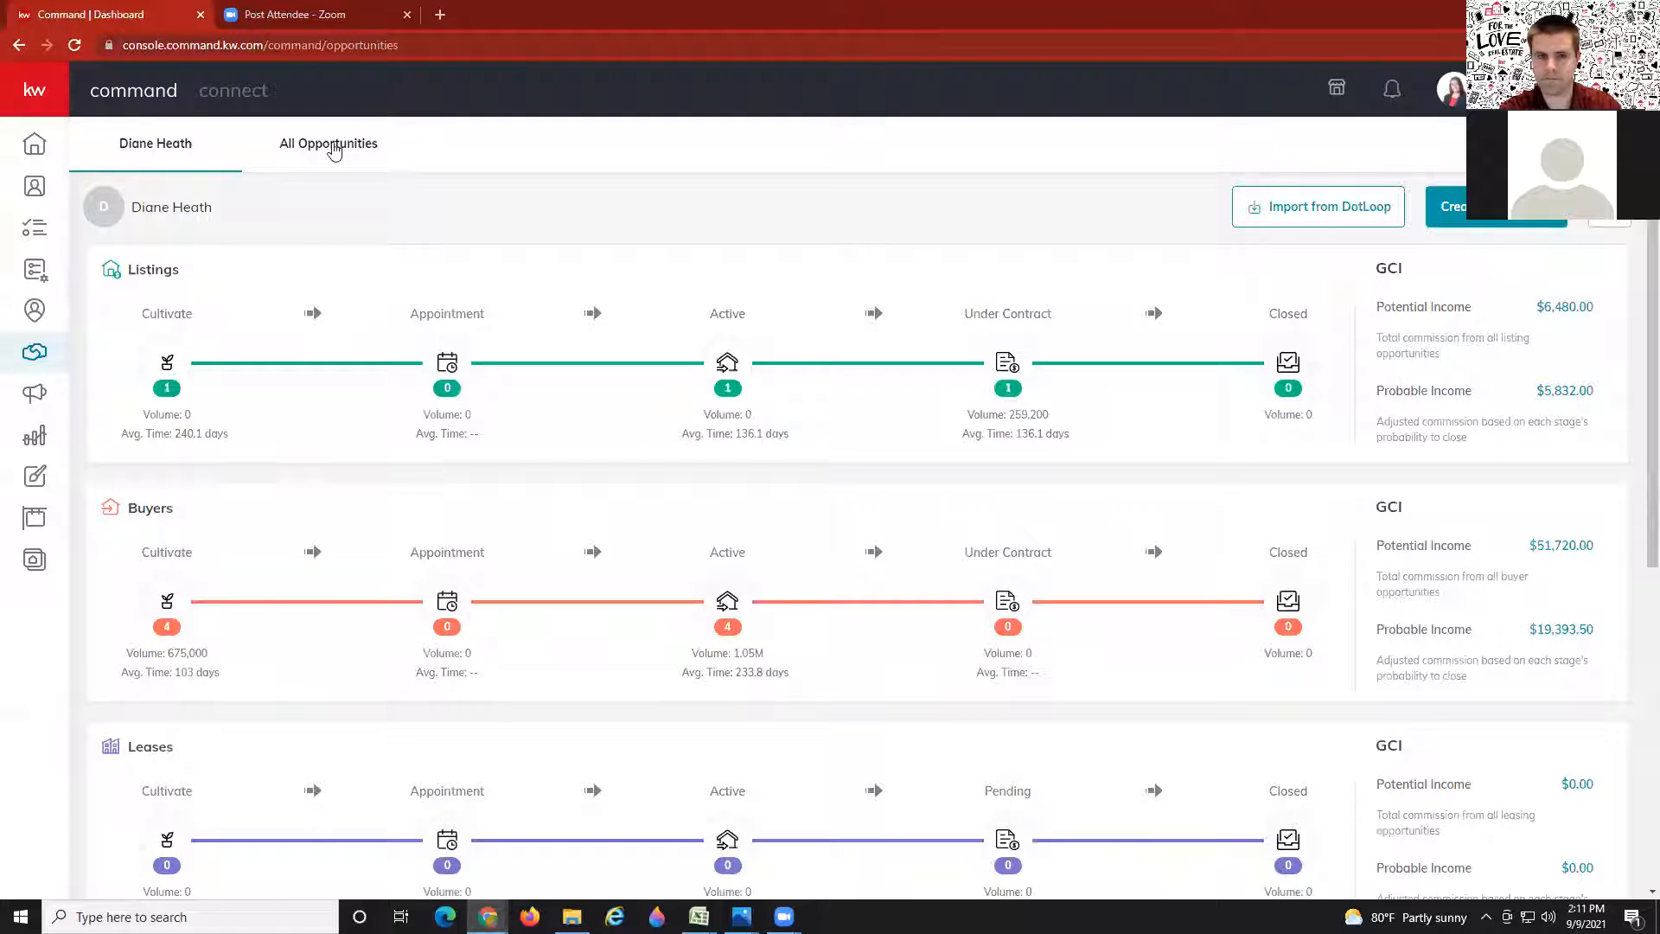
pyautogui.click(327, 145)
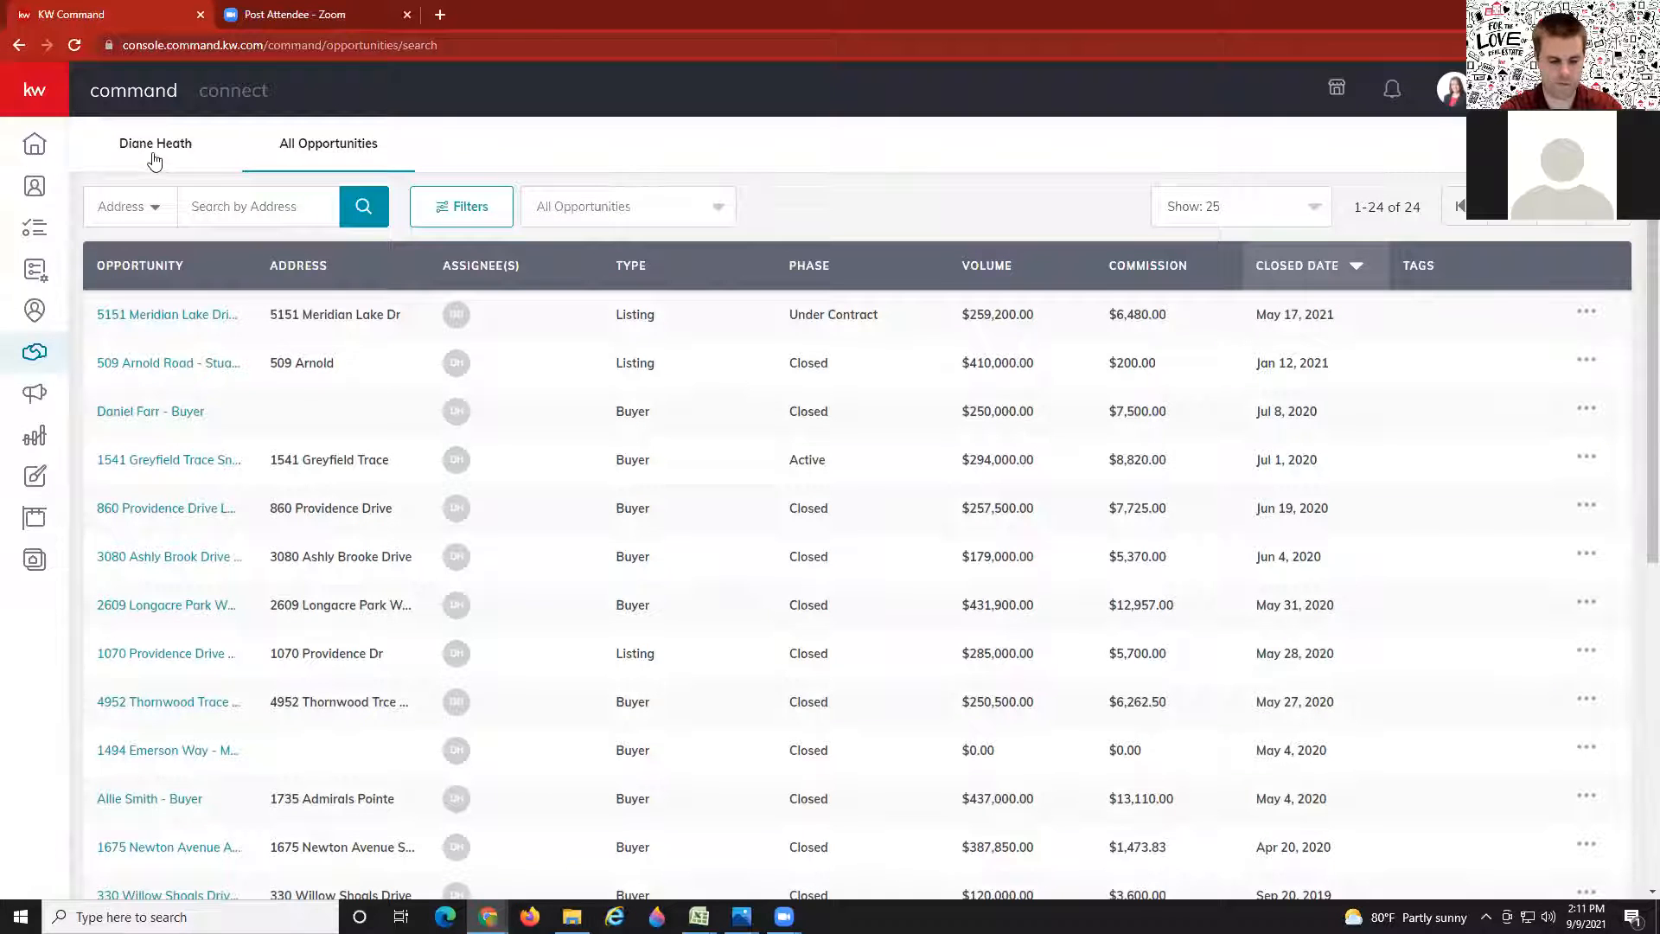
pyautogui.click(154, 162)
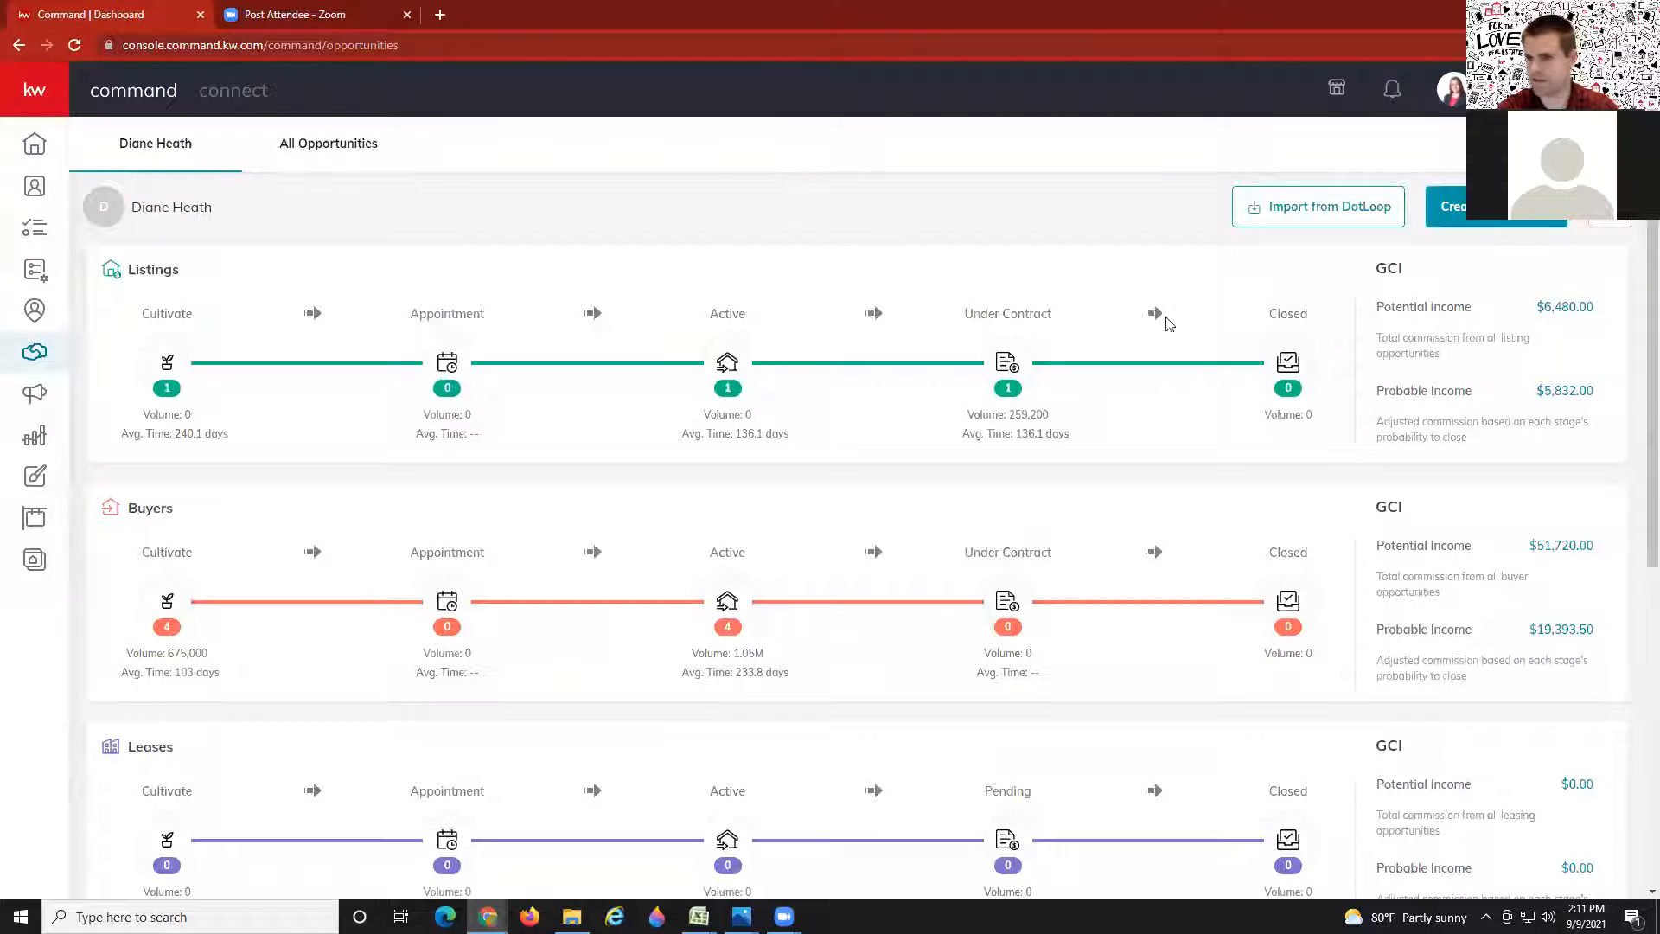
pyautogui.click(165, 617)
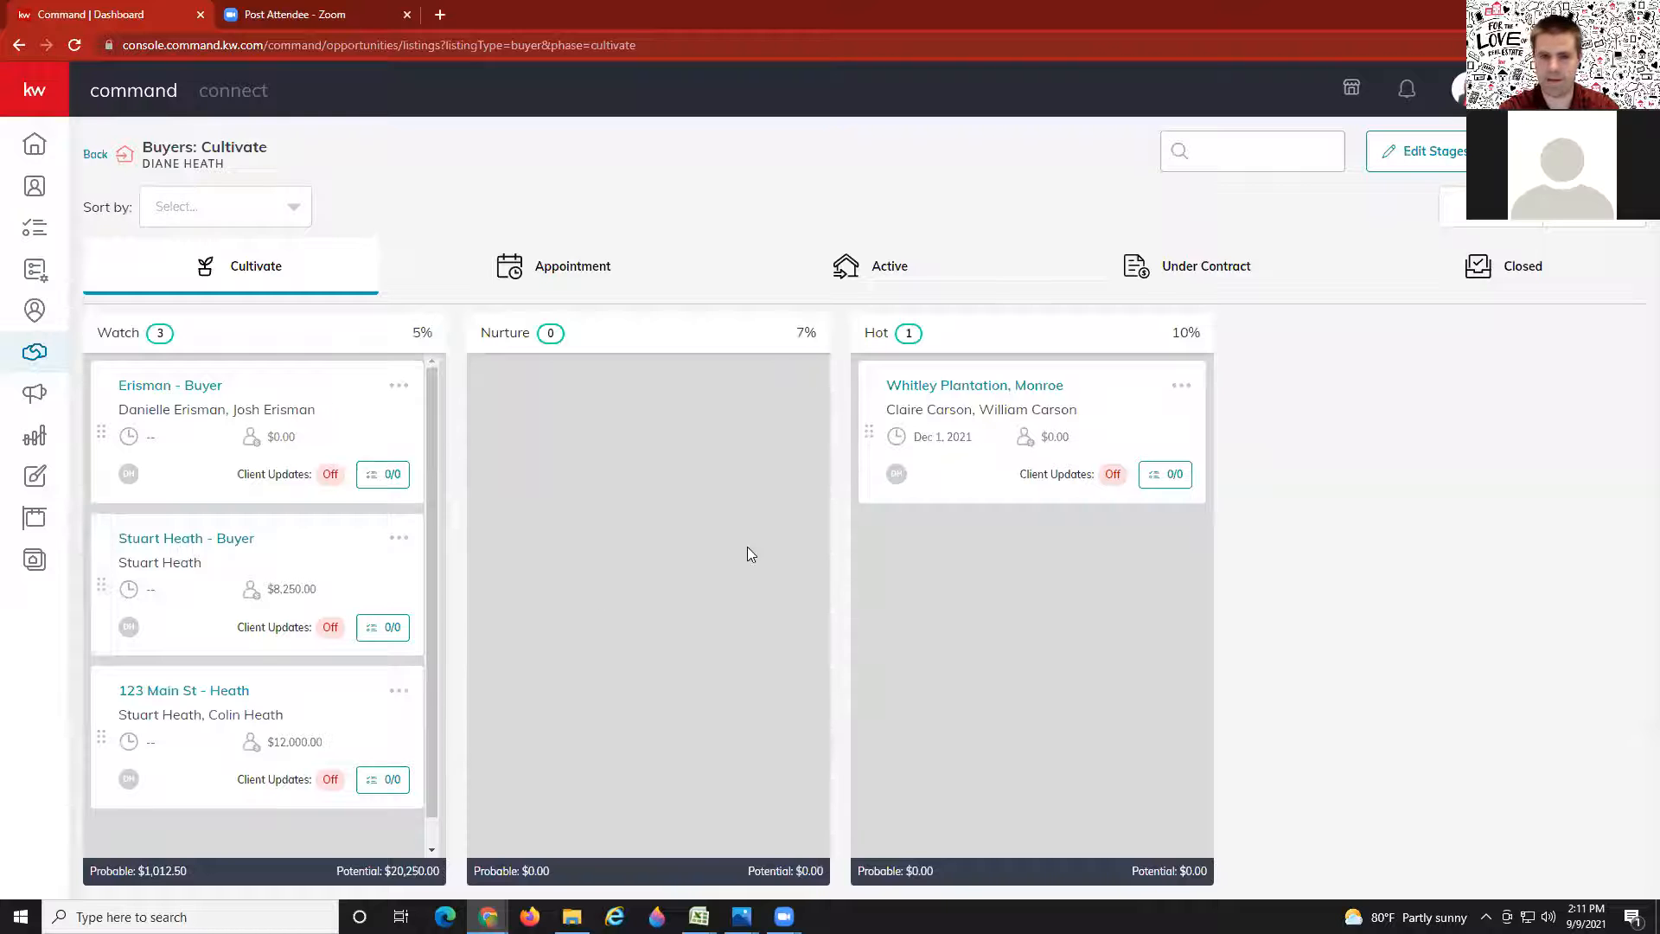
# Step: Open the 123 Main St - Heath opportunity from the Watch column and show its Documents checklist
pyautogui.click(182, 692)
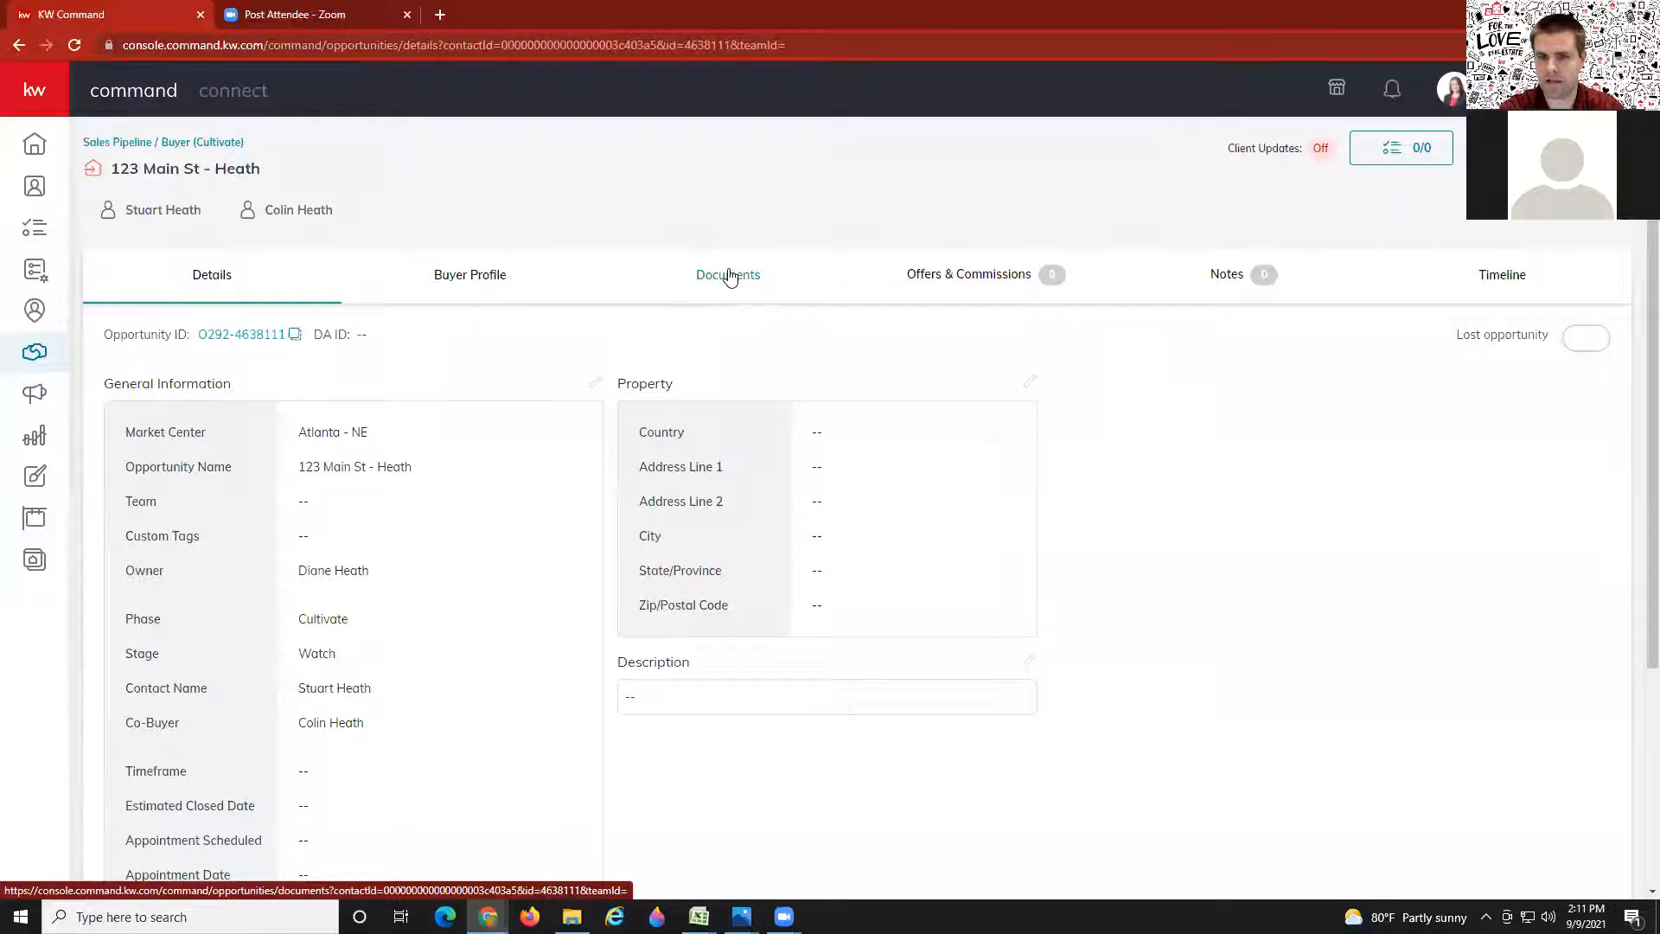
pyautogui.click(729, 275)
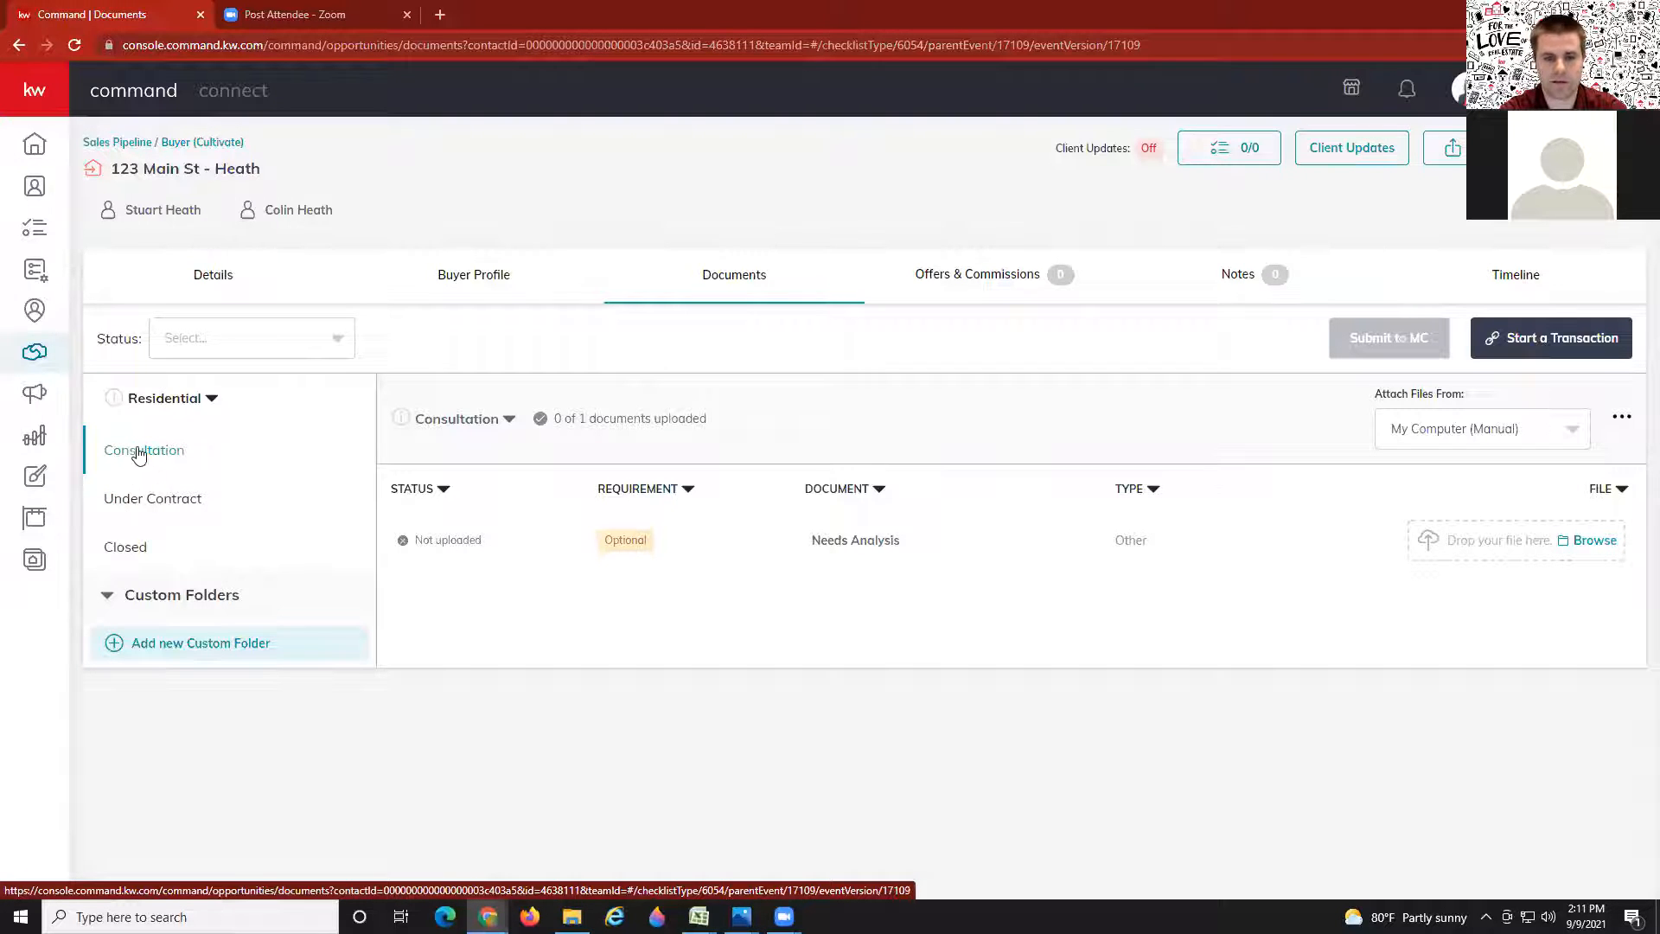
# Step: Check the Closed folder, then review the Under Contract folder's 19 documents, none uploaded
pyautogui.click(143, 499)
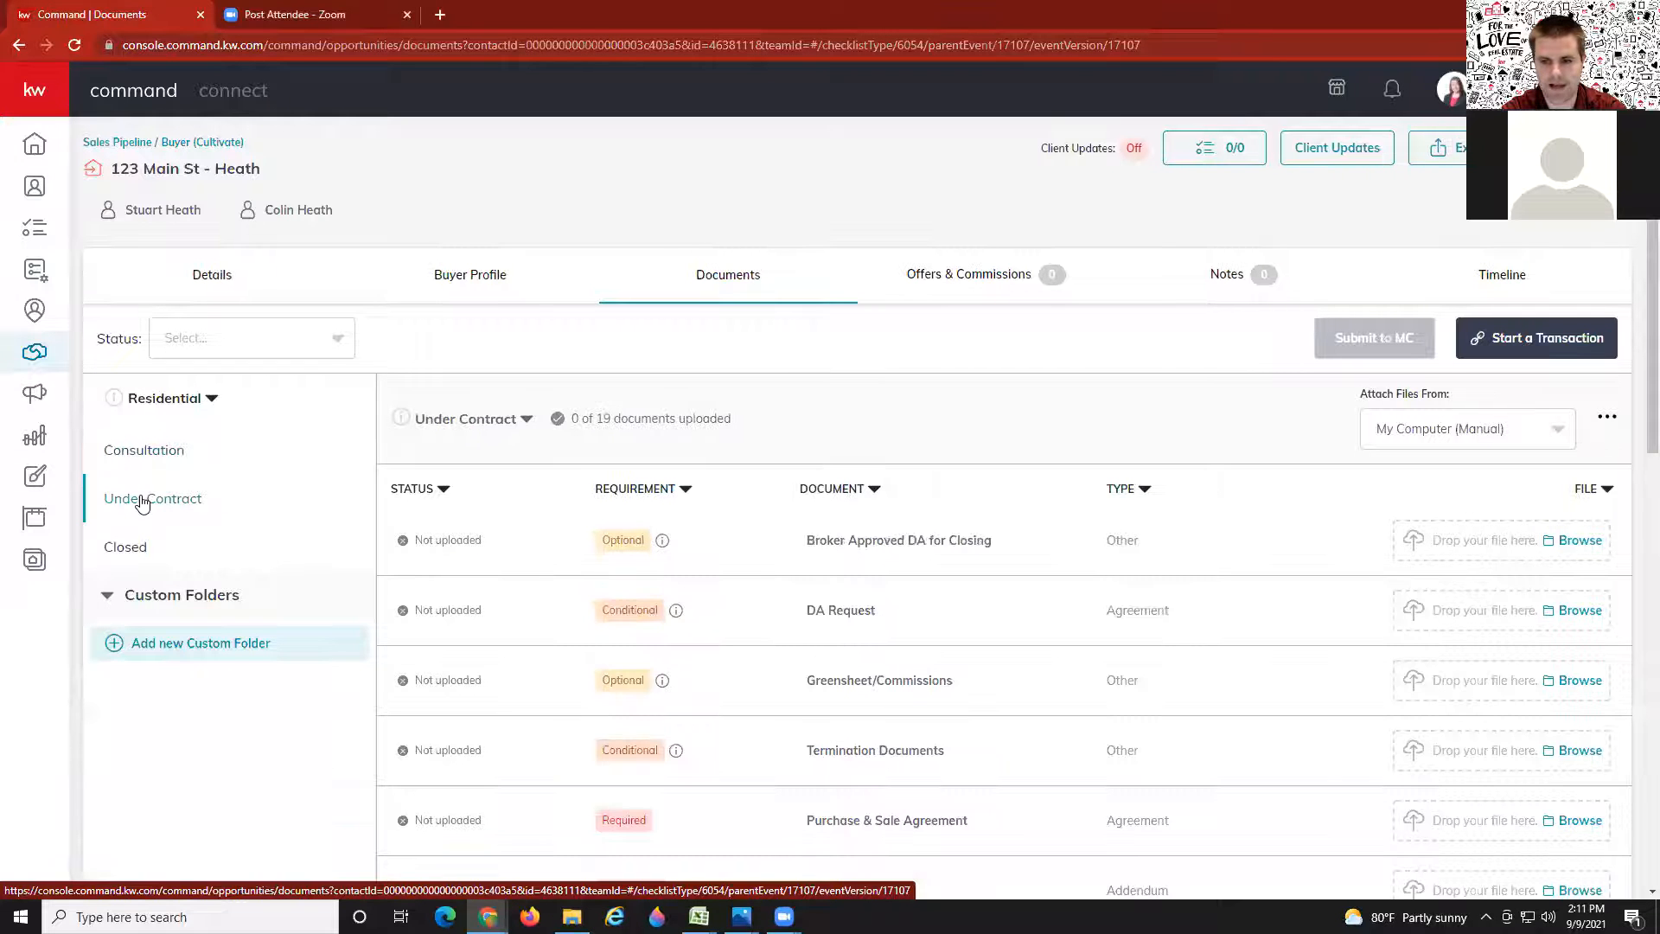
pyautogui.scroll(-2, 381, 531)
pyautogui.click(138, 382)
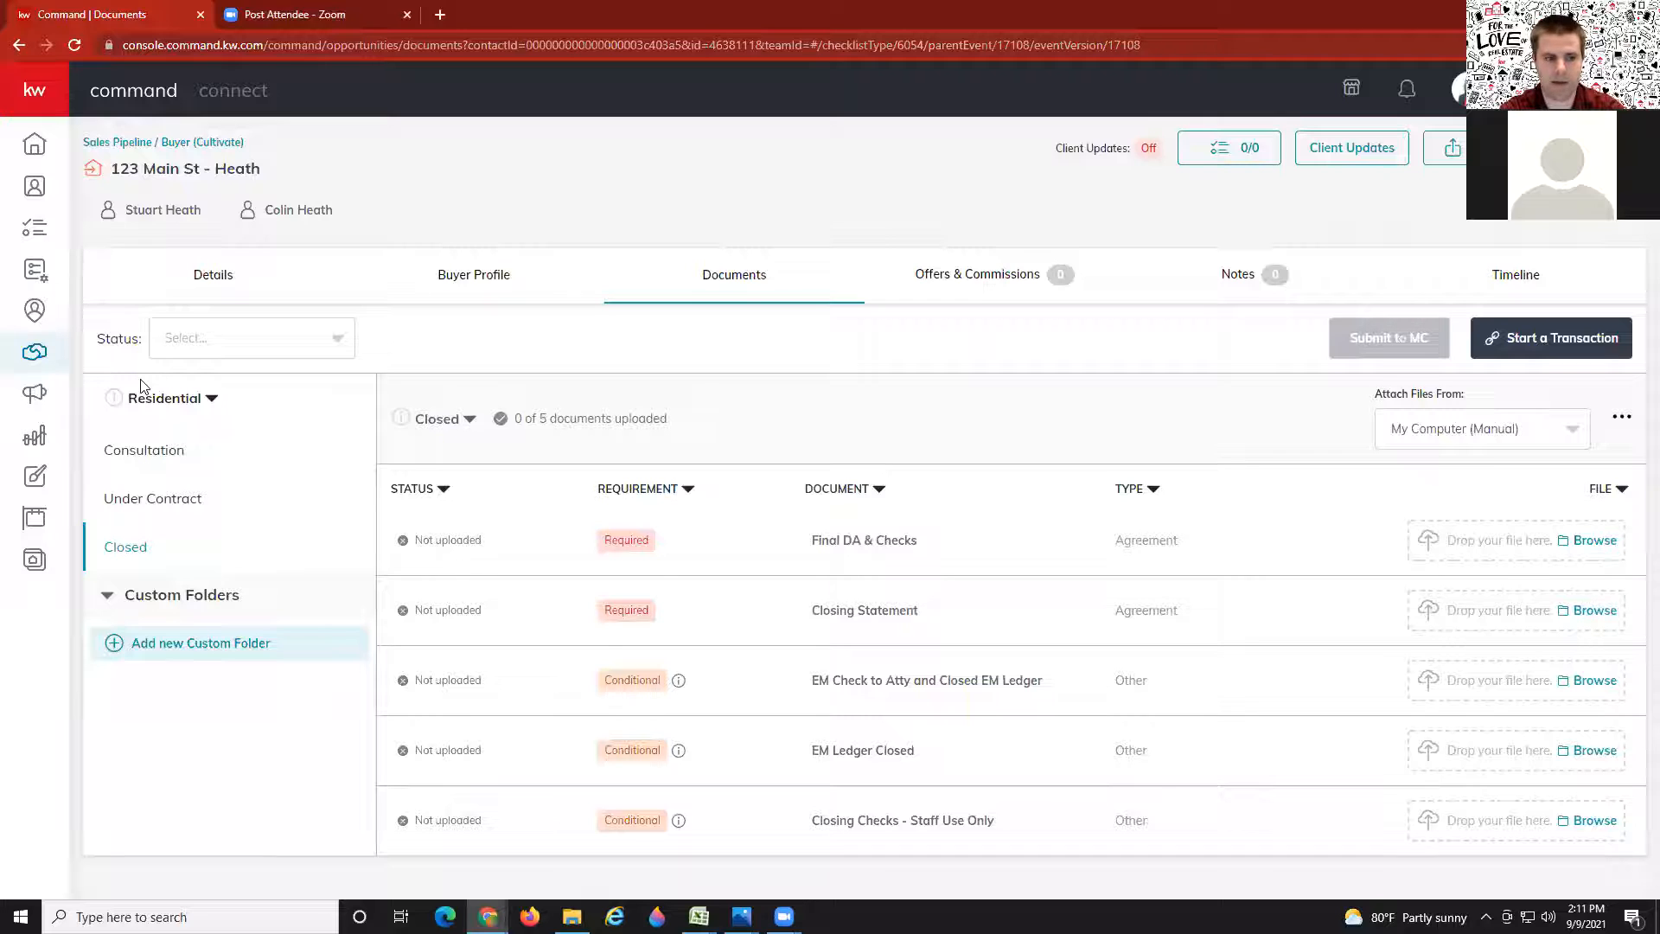
pyautogui.click(127, 508)
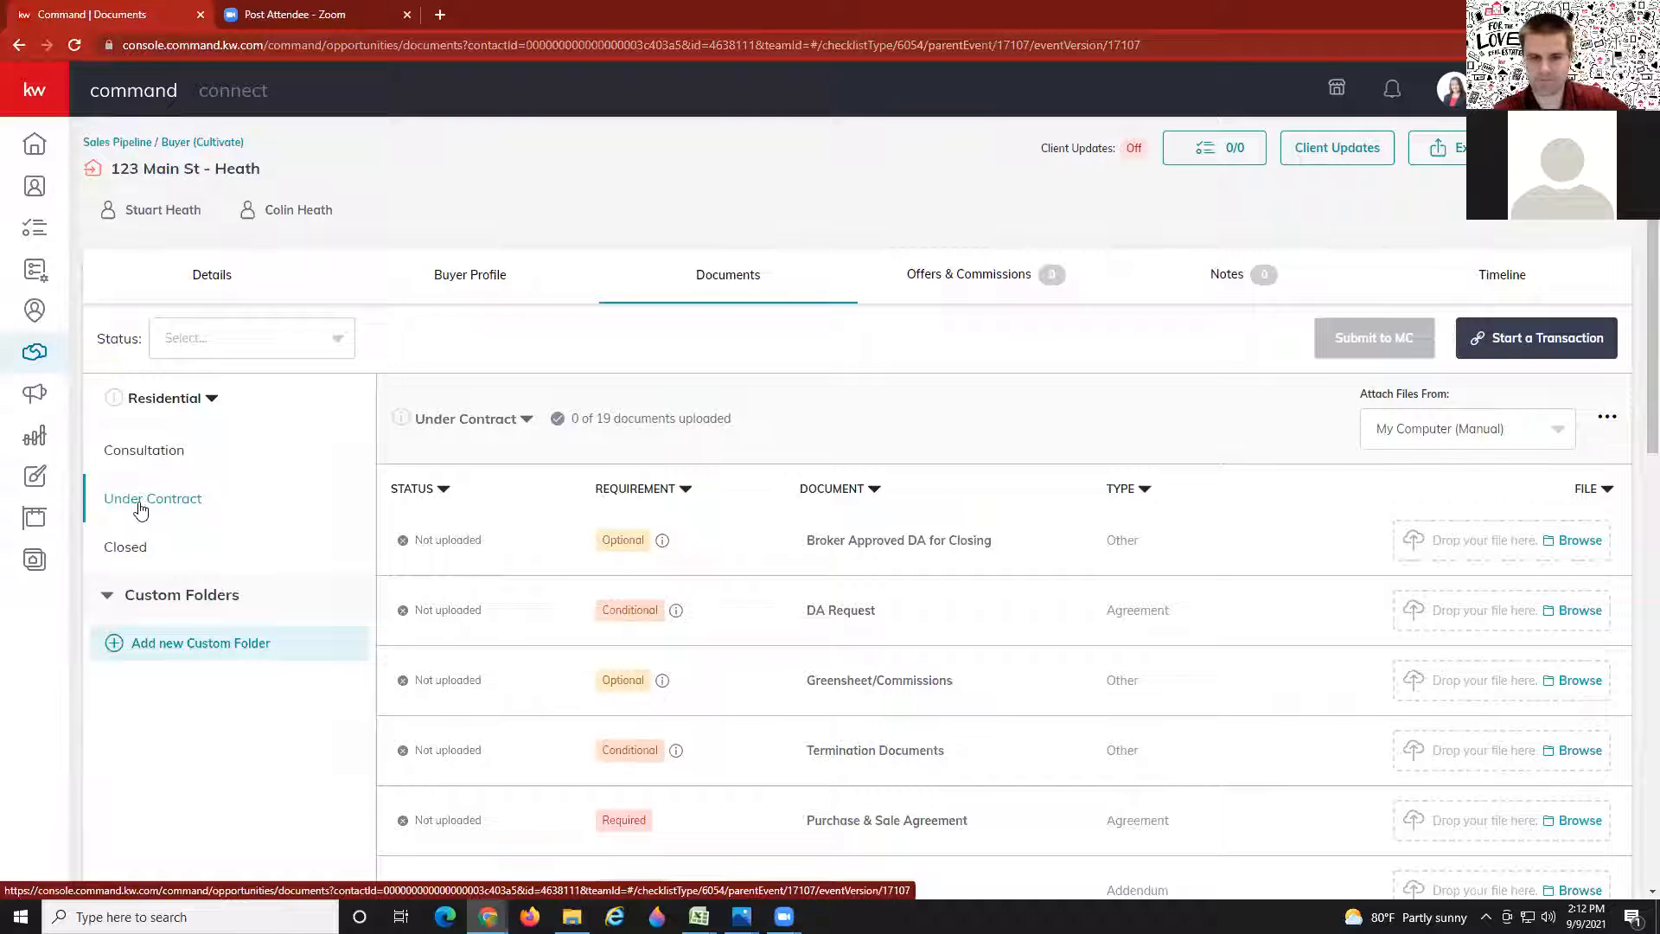
pyautogui.scroll(-1, 686, 519)
pyautogui.scroll(-2, 916, 441)
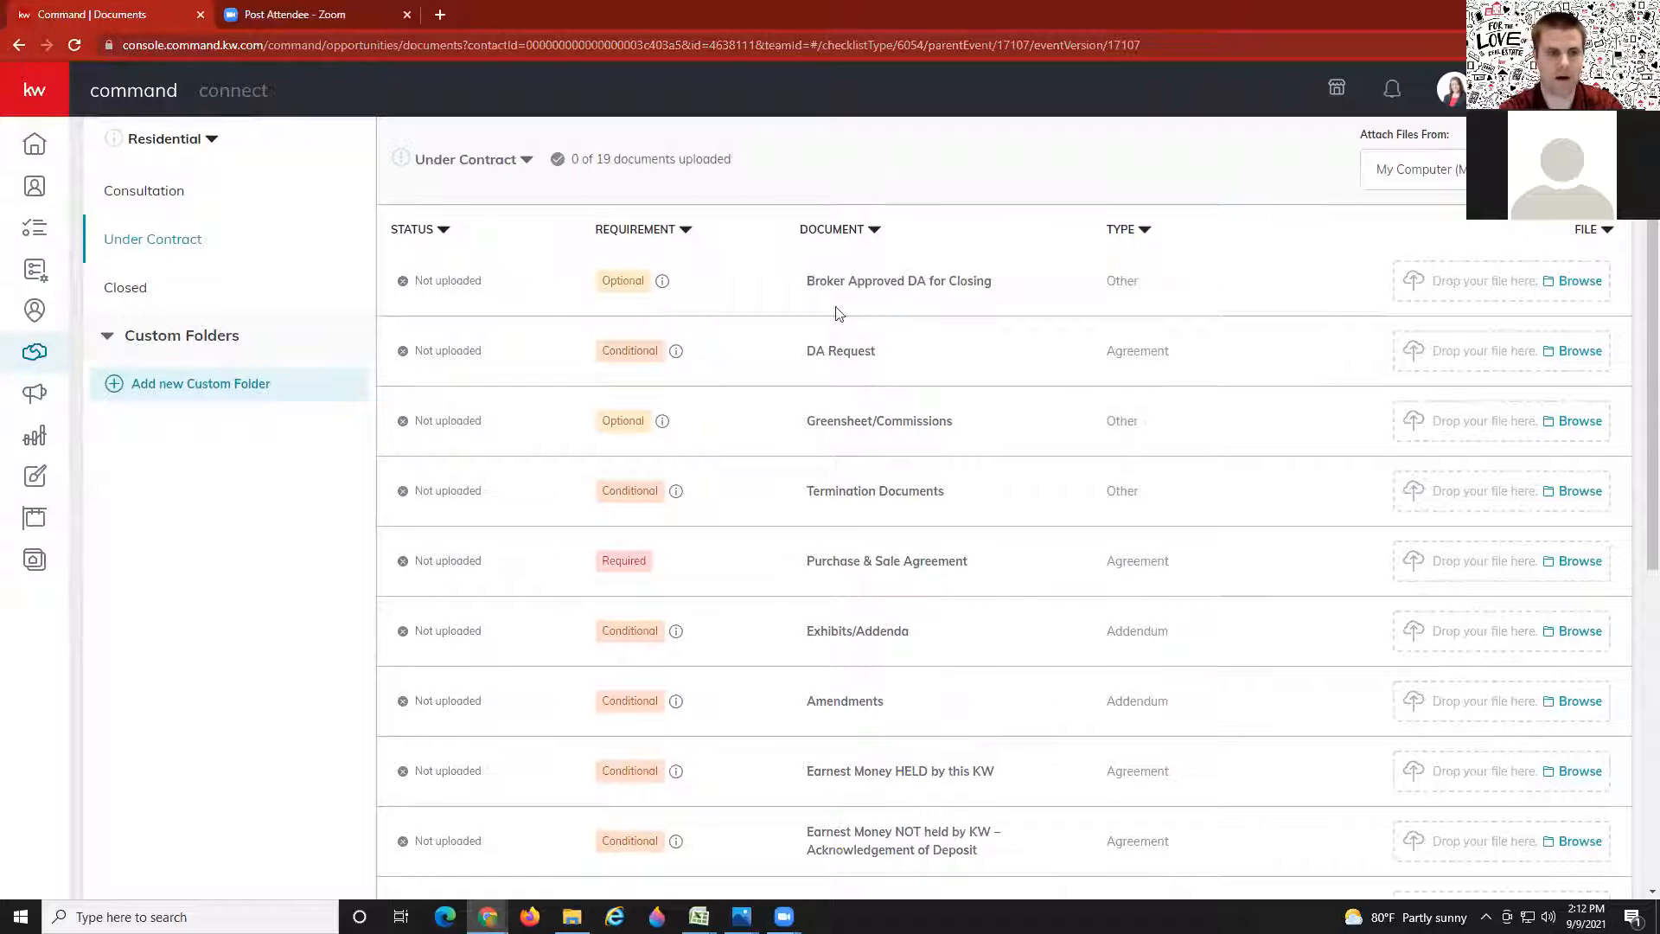
pyautogui.scroll(1, 924, 268)
pyautogui.scroll(1, 916, 266)
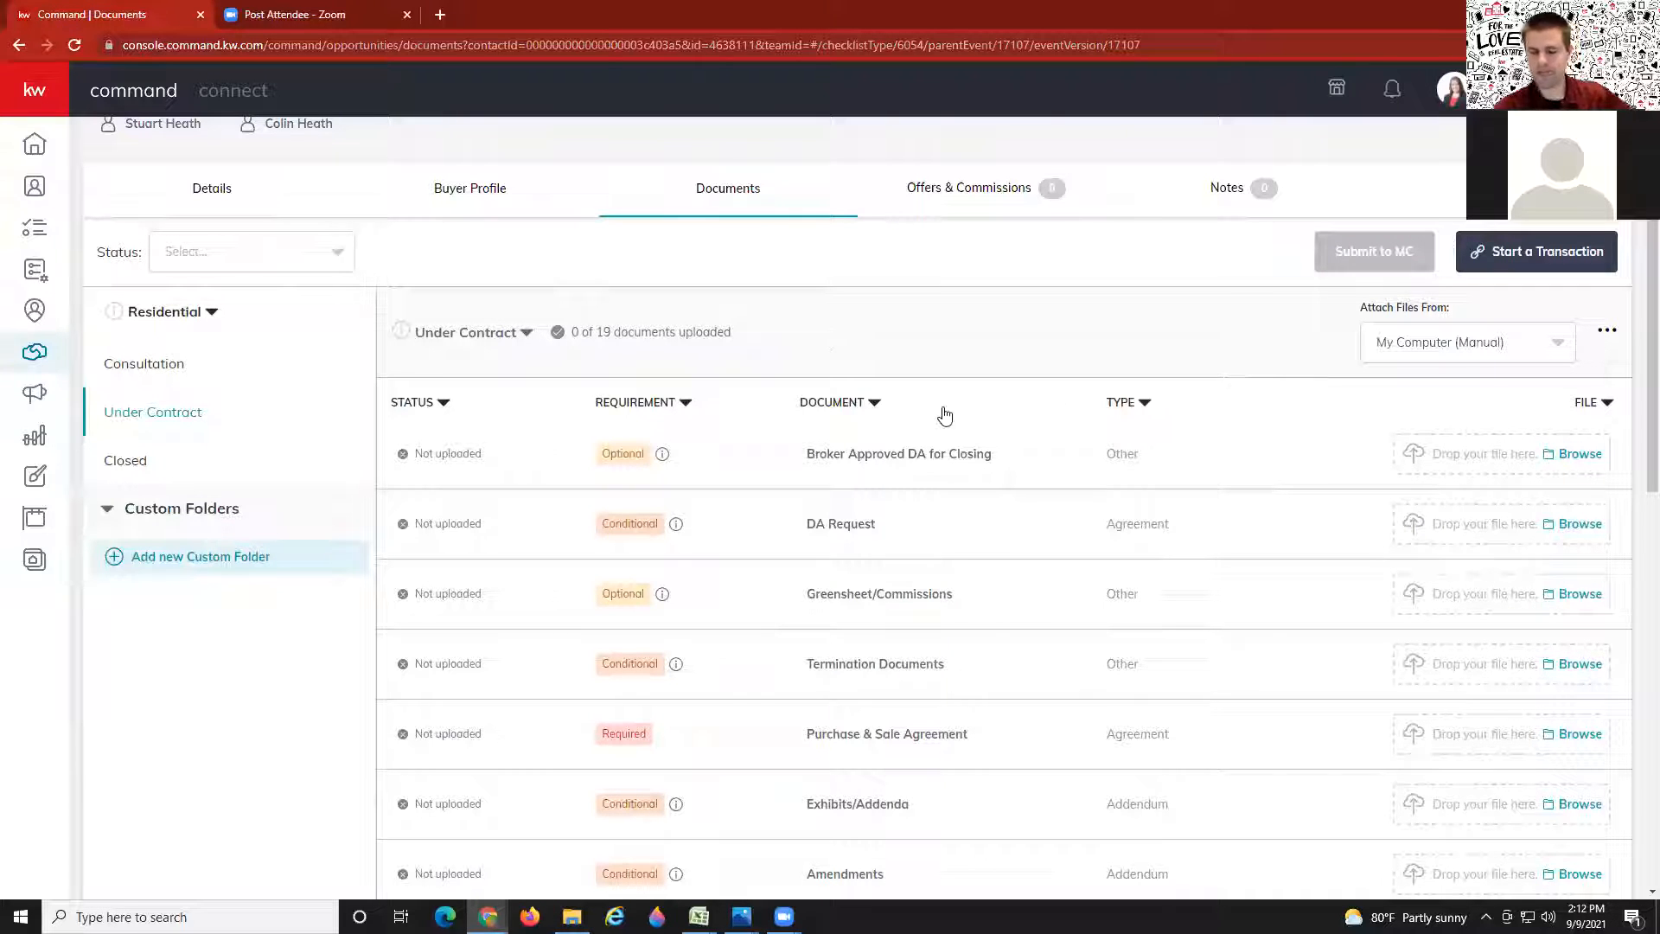
pyautogui.scroll(1, 1321, 369)
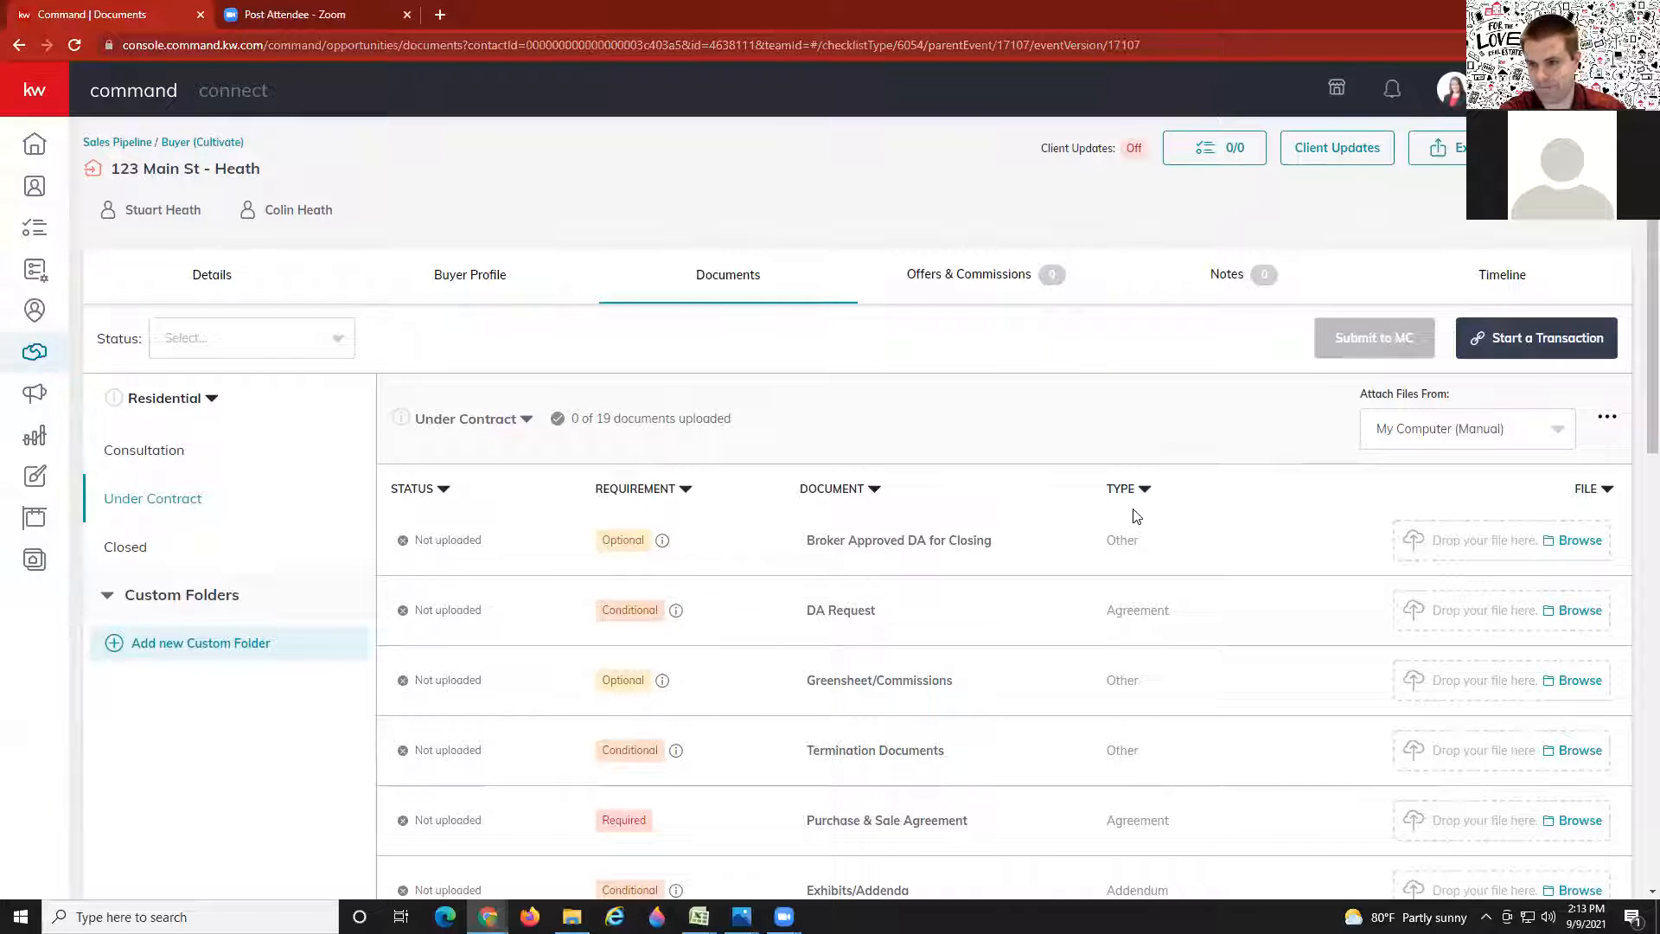
# Step: Start a DocuSign transaction for 123 Main St - Heath and sign in with the agent's e-mail
pyautogui.click(1610, 344)
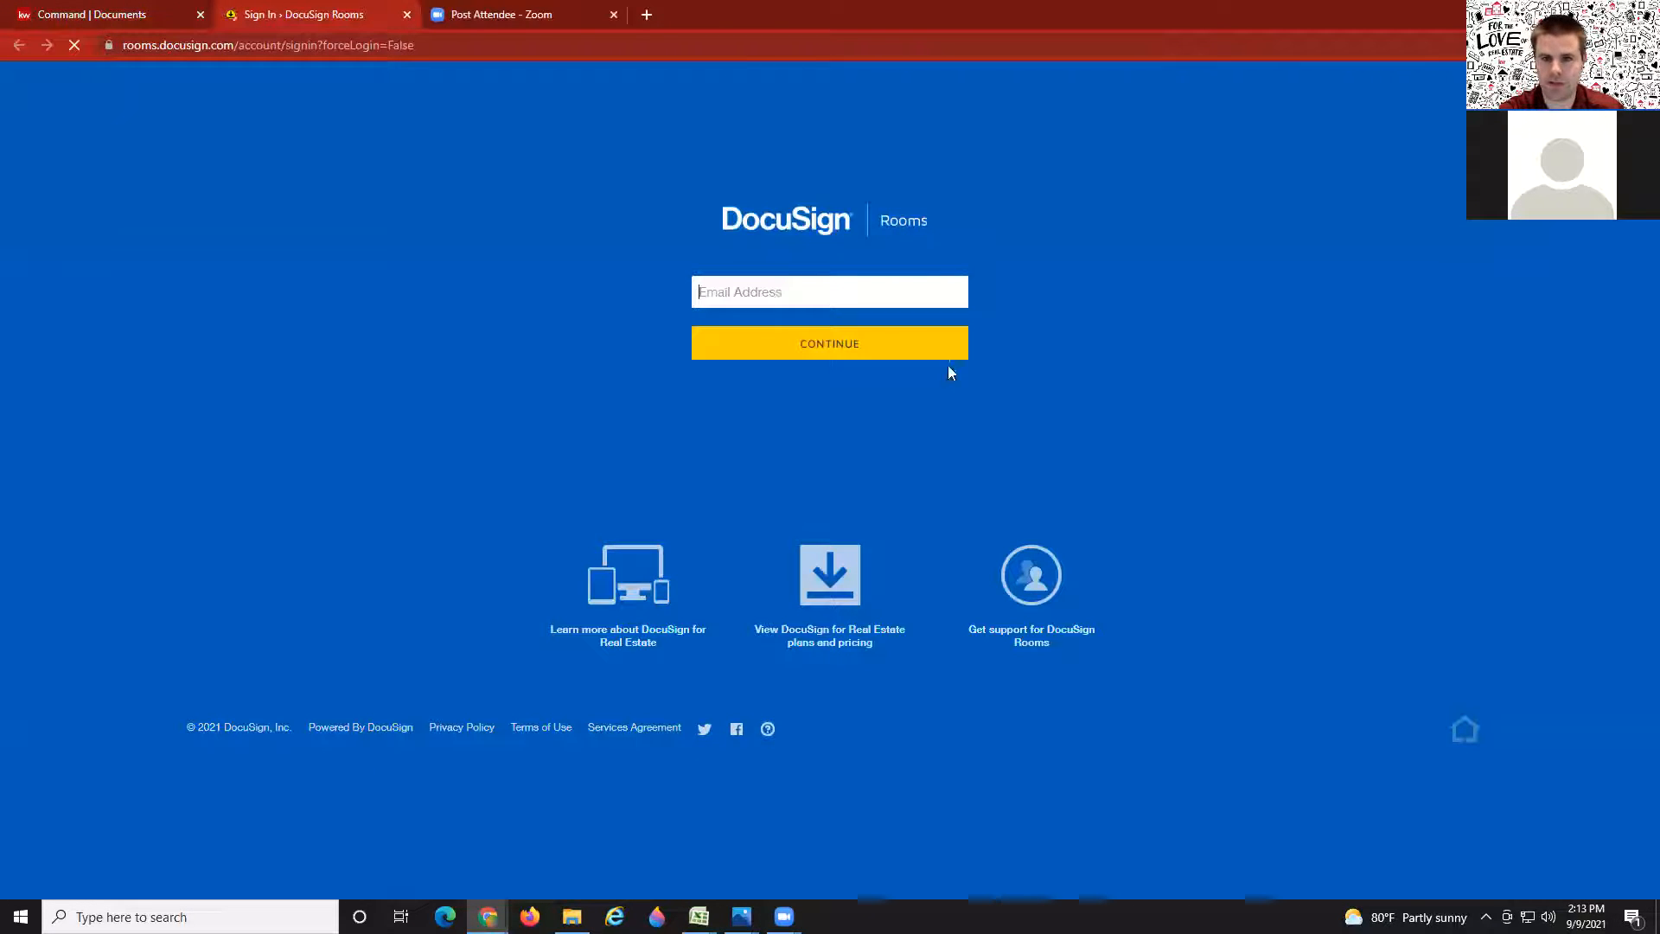
pyautogui.click(88, 7)
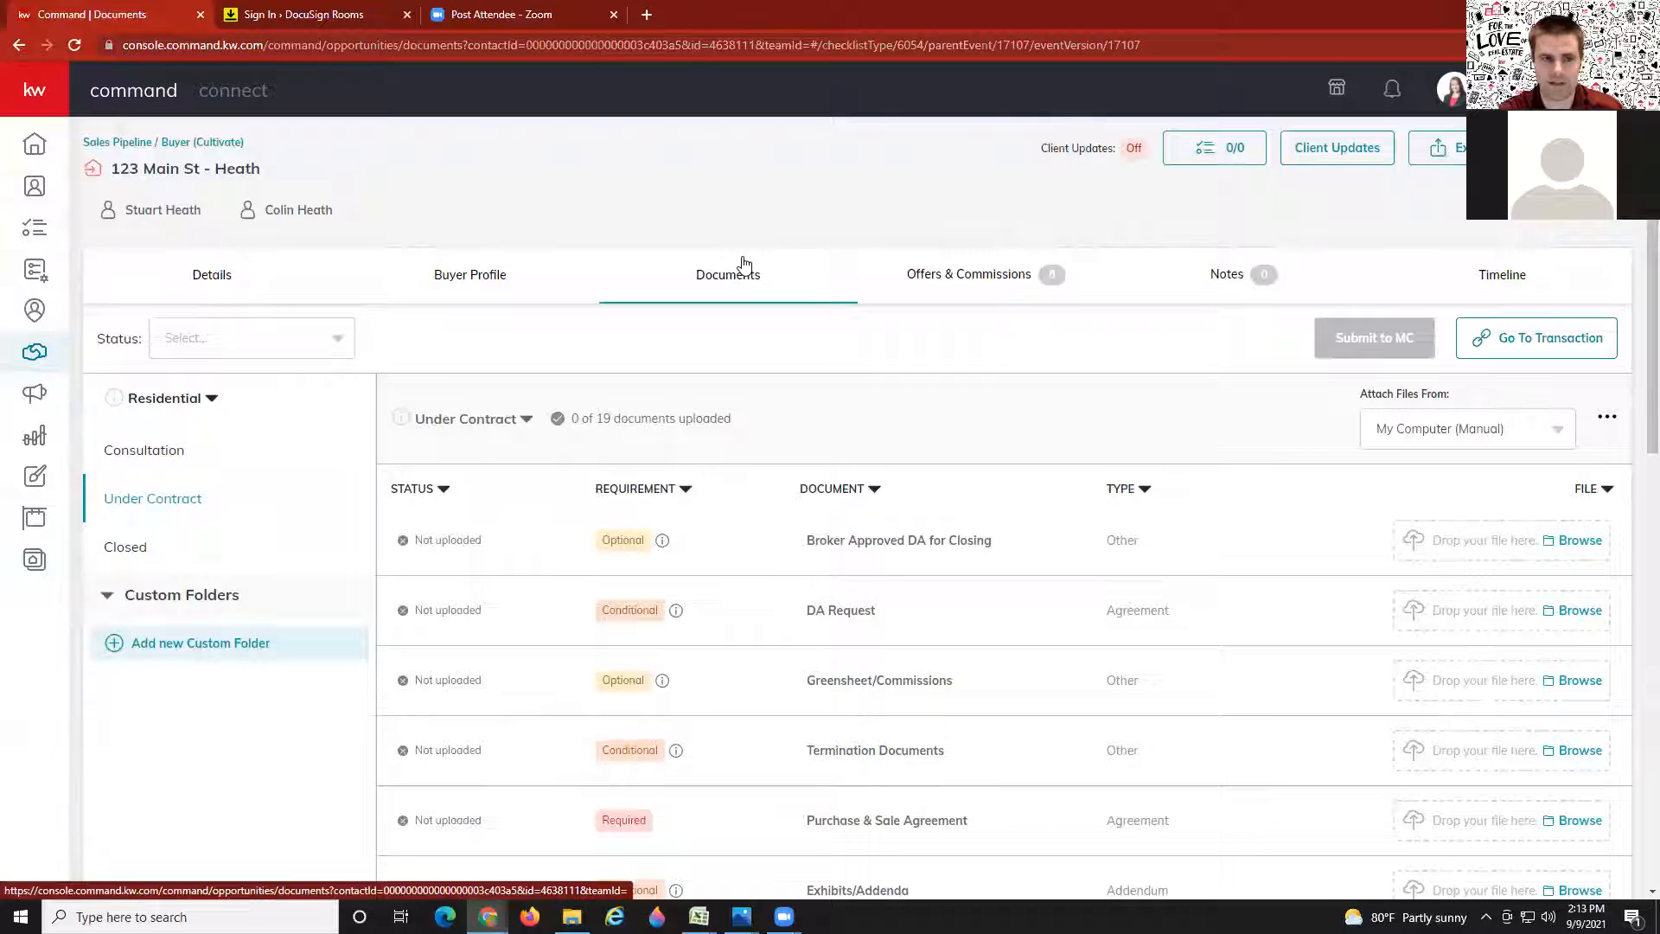
pyautogui.click(328, 8)
pyautogui.click(854, 346)
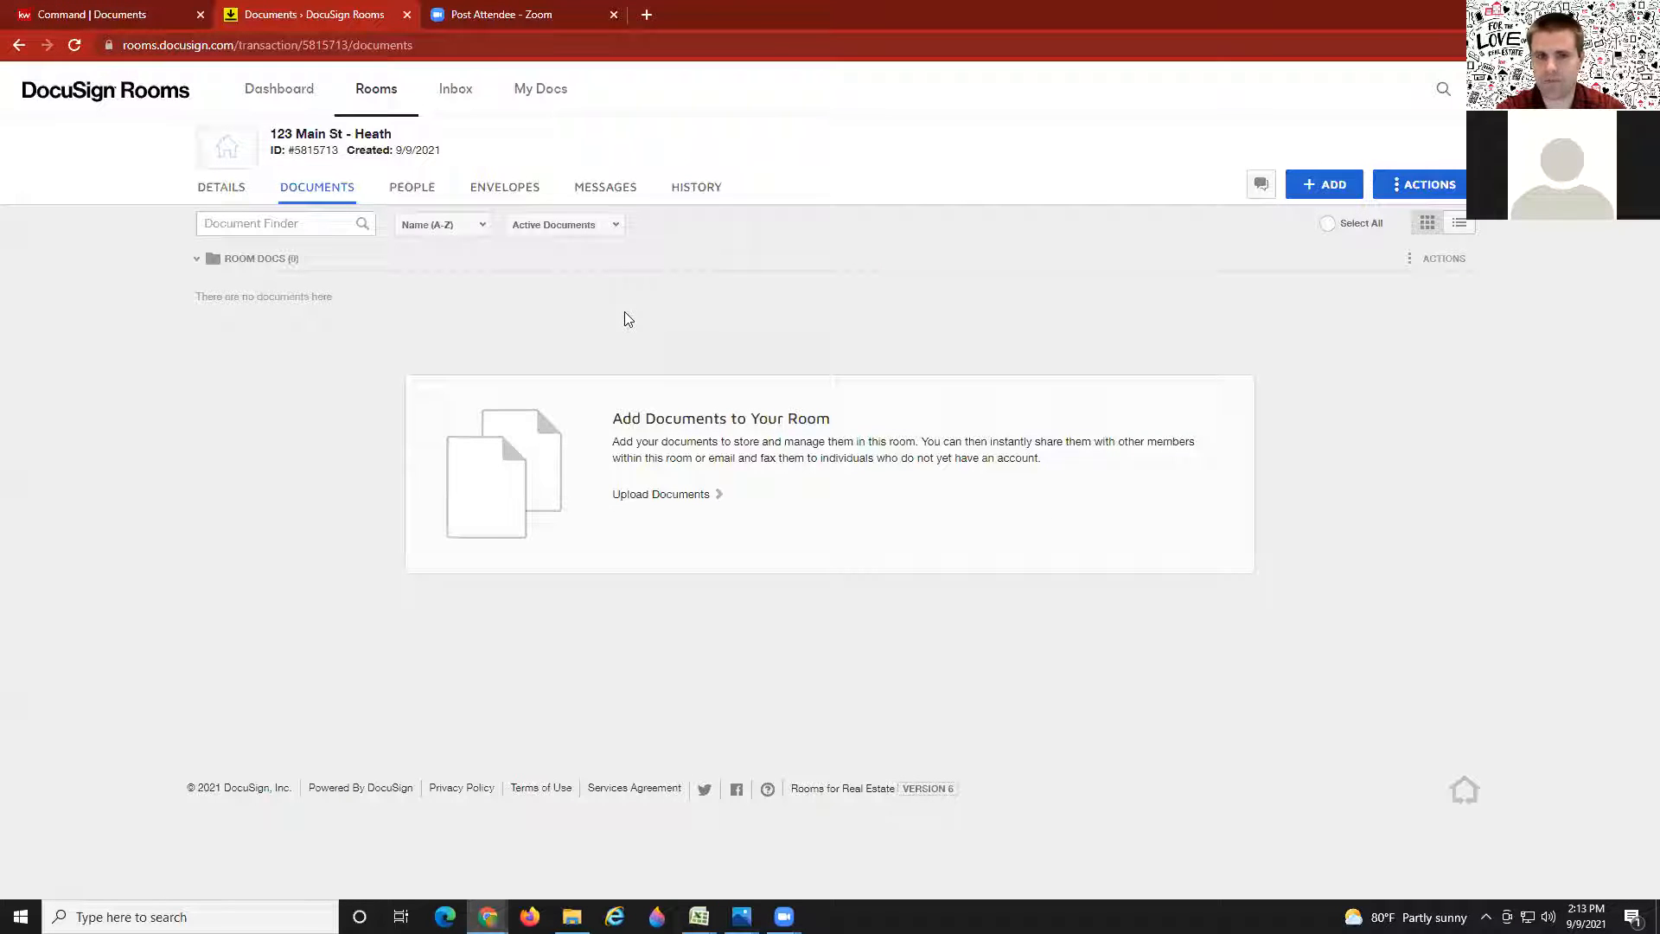
# Step: Return from the empty DocuSign room to KW Command's Under Contract checklist
pyautogui.click(163, 11)
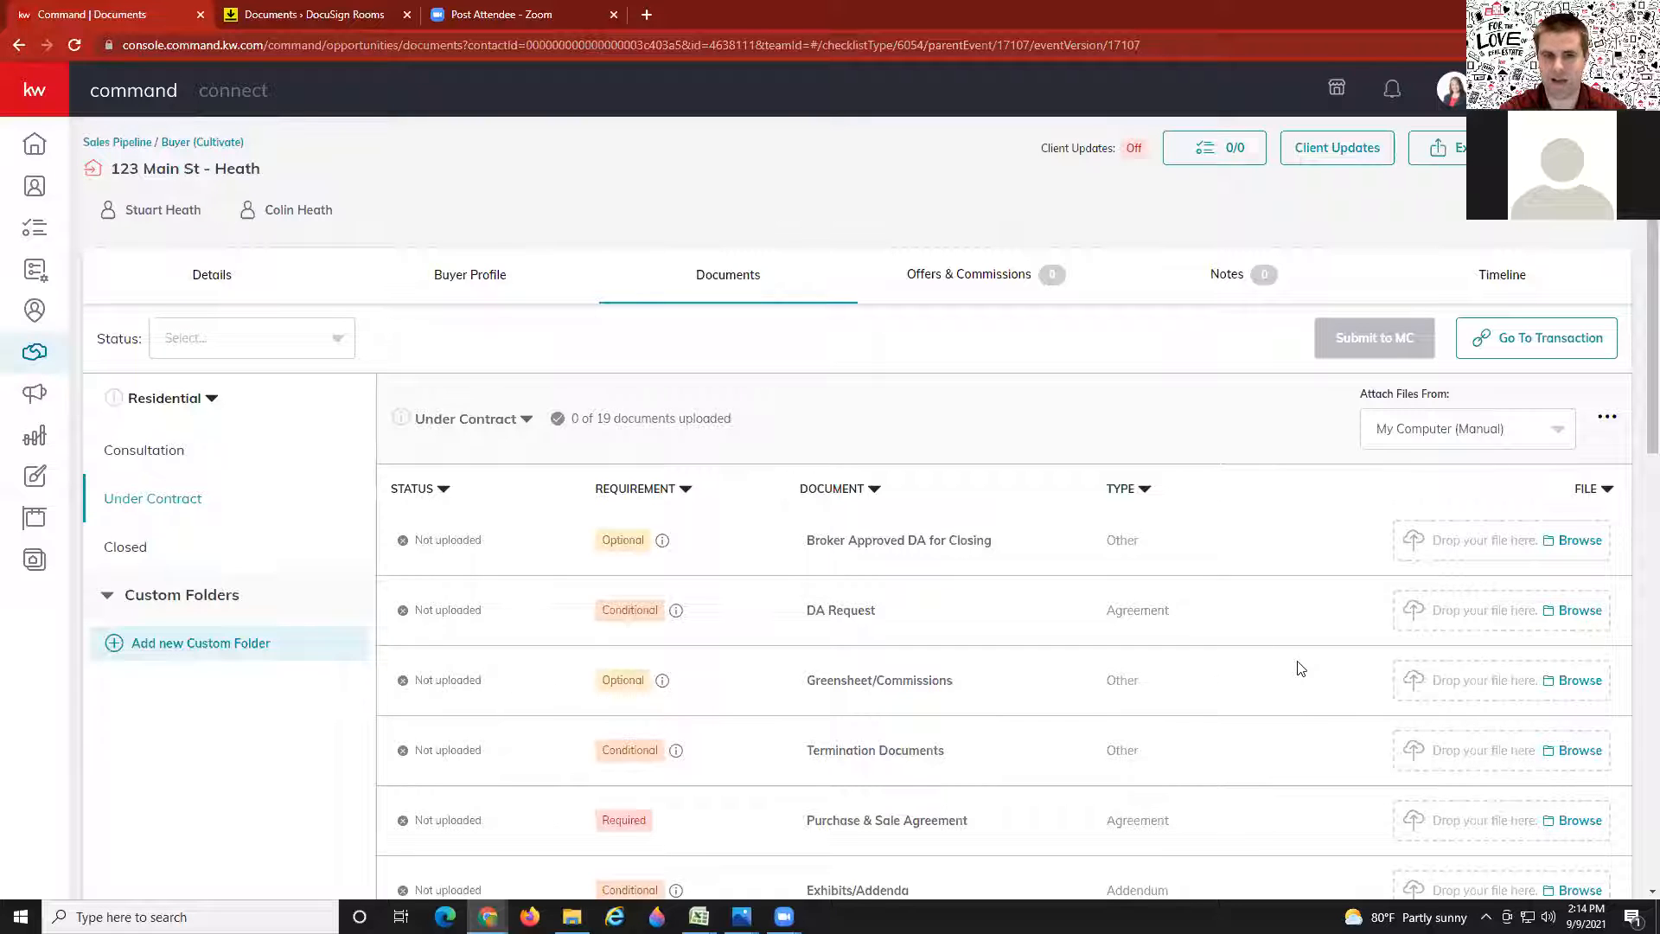
# Step: Switch back to the empty 123 Main St - Heath room and open the account menu
pyautogui.click(315, 19)
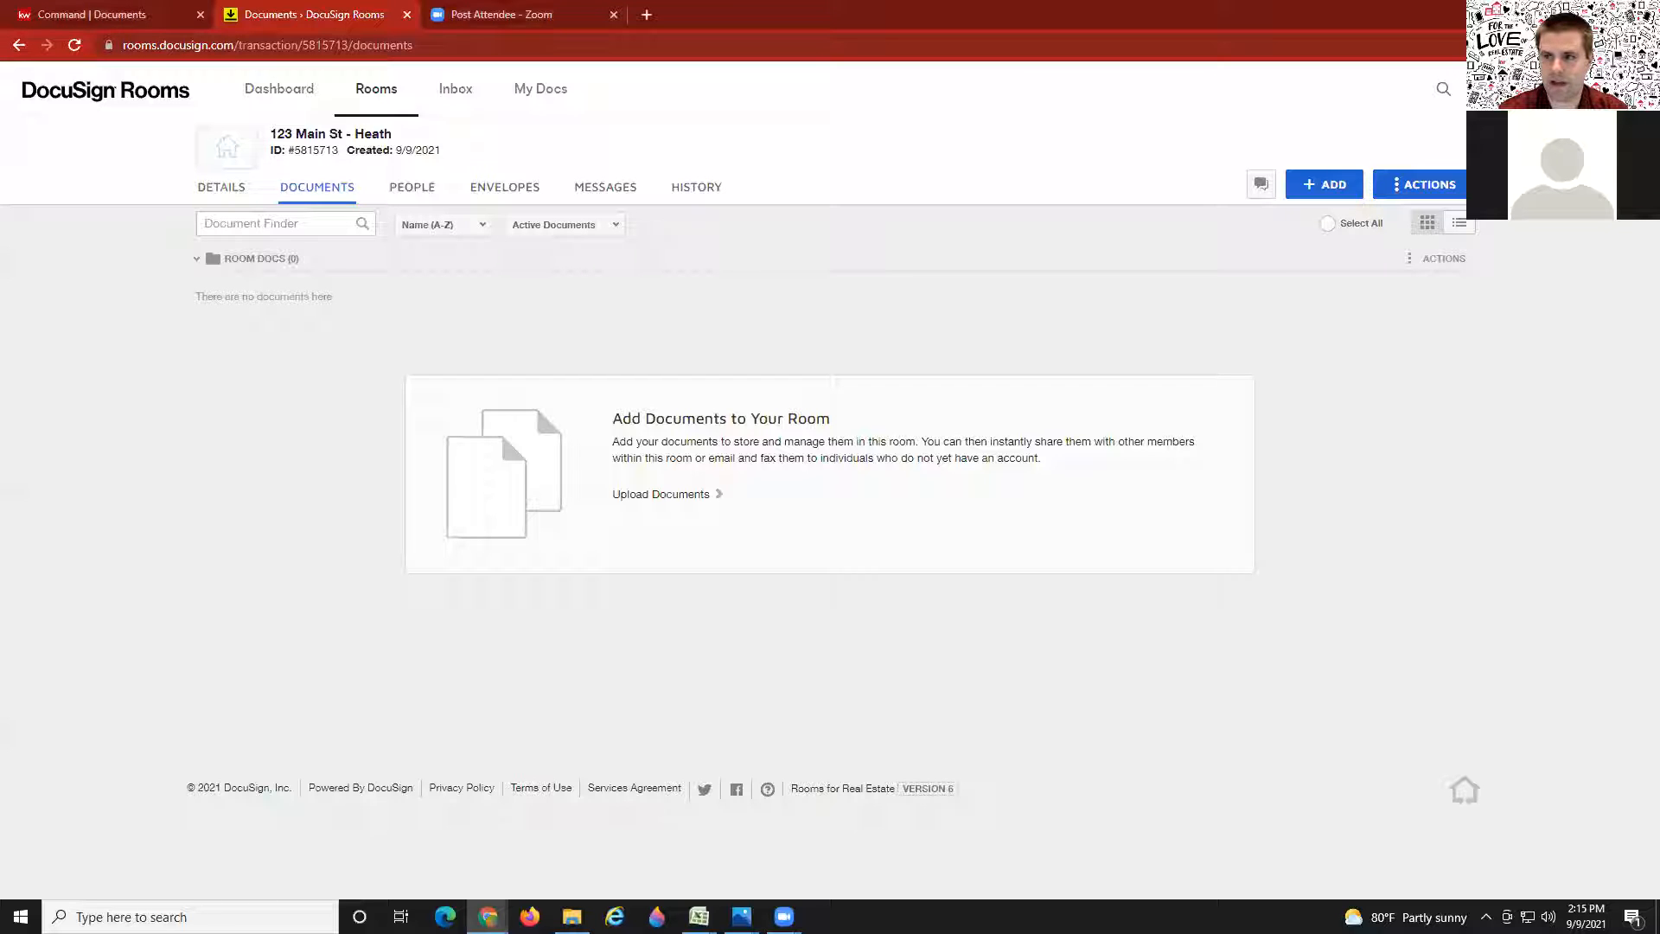
pyautogui.click(1625, 89)
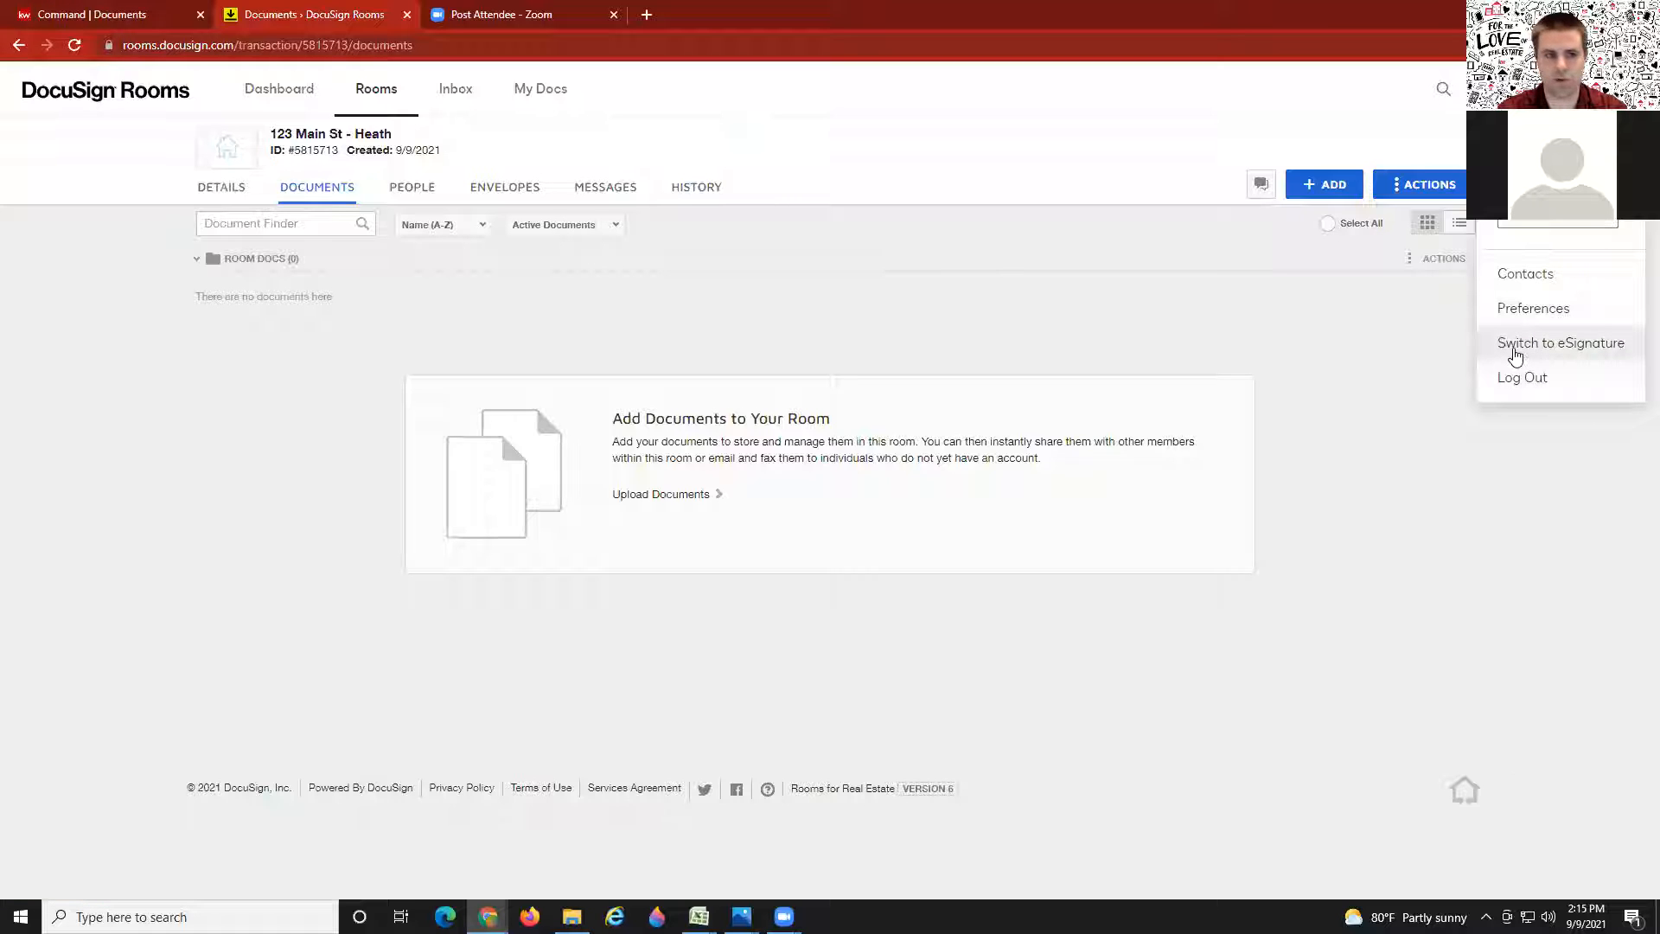
# Step: Open account Preferences and show the Integrations page with zipForm, Dropbox, Google Drive and Box
pyautogui.click(1404, 318)
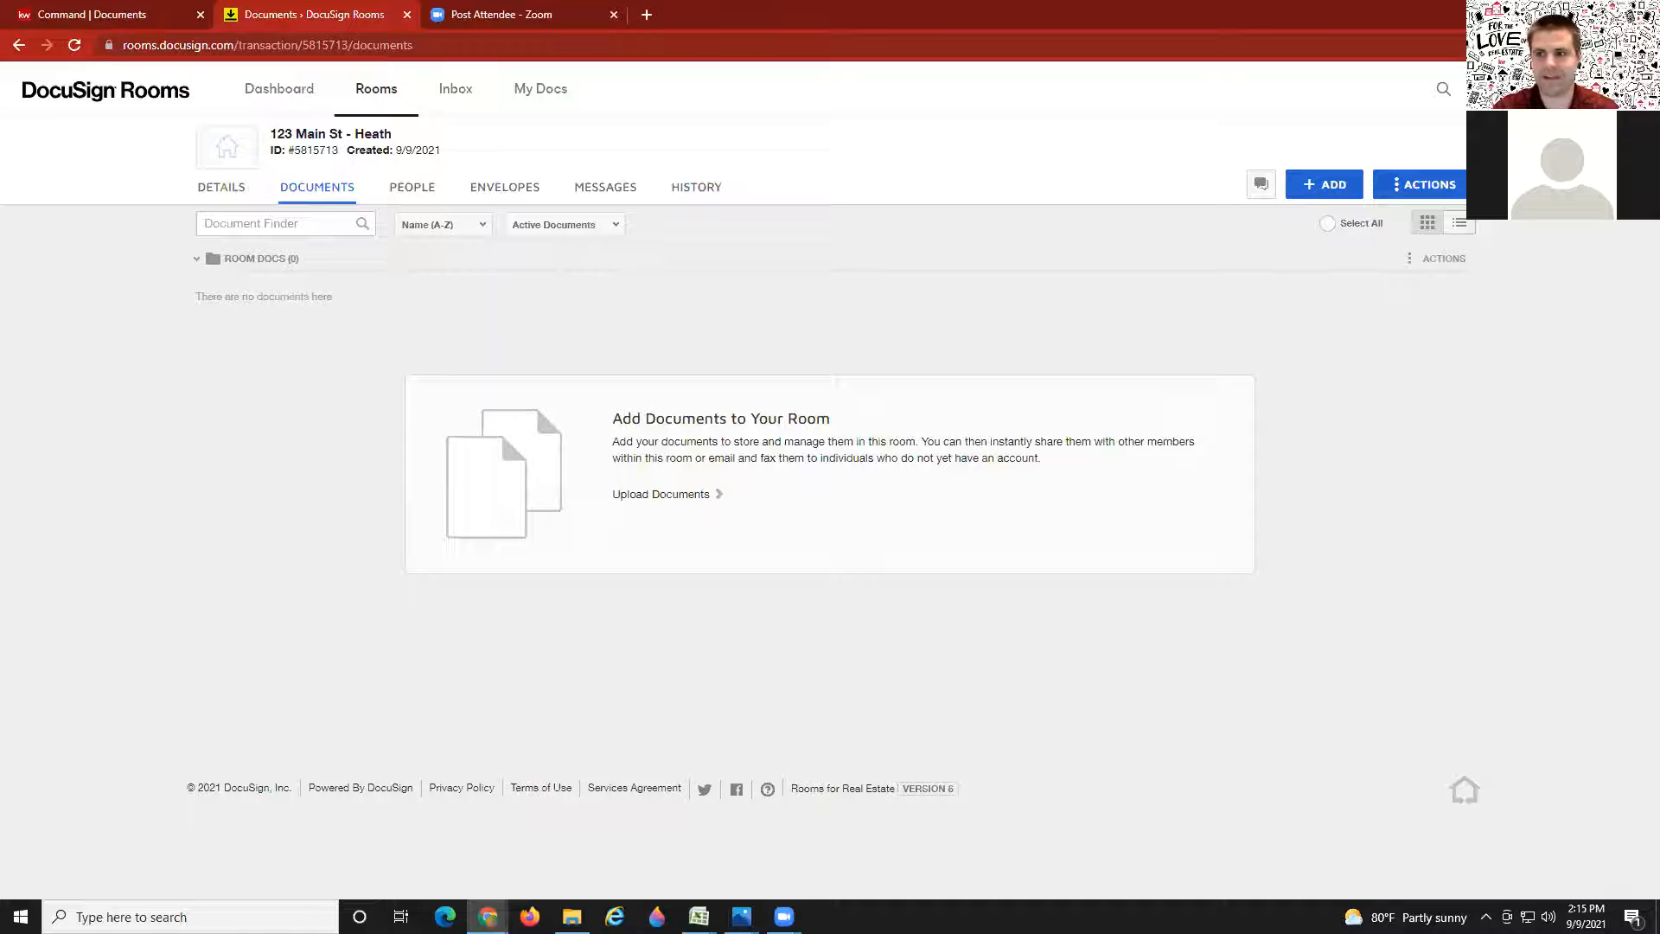
pyautogui.click(1624, 89)
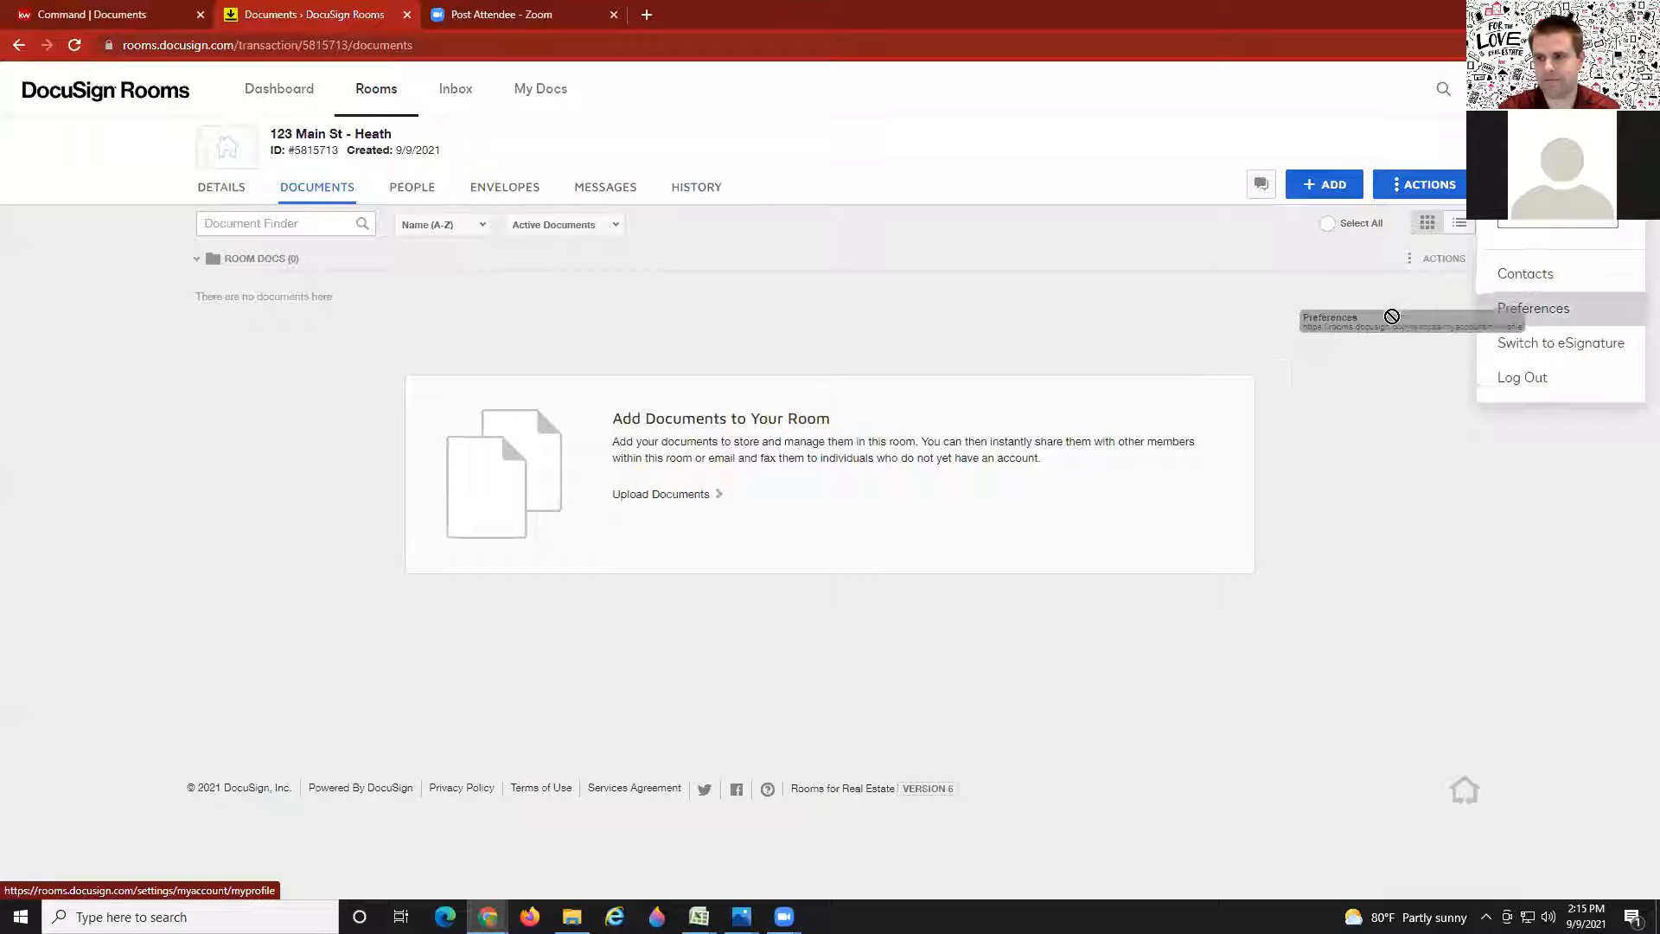
pyautogui.click(1368, 324)
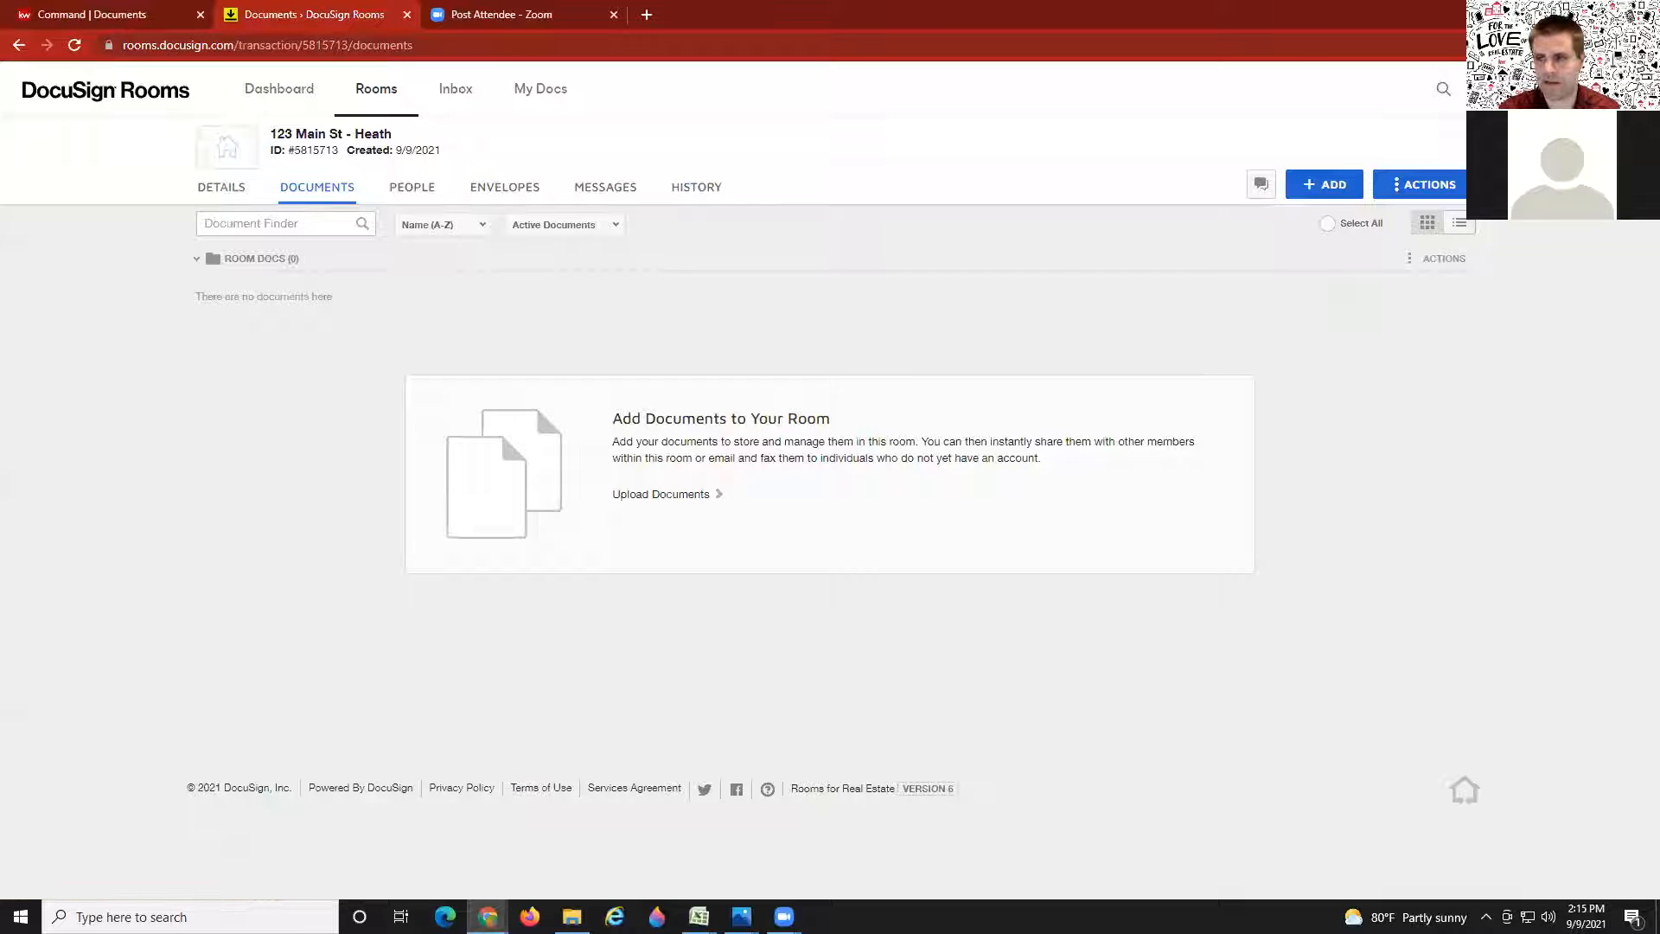
pyautogui.click(1621, 89)
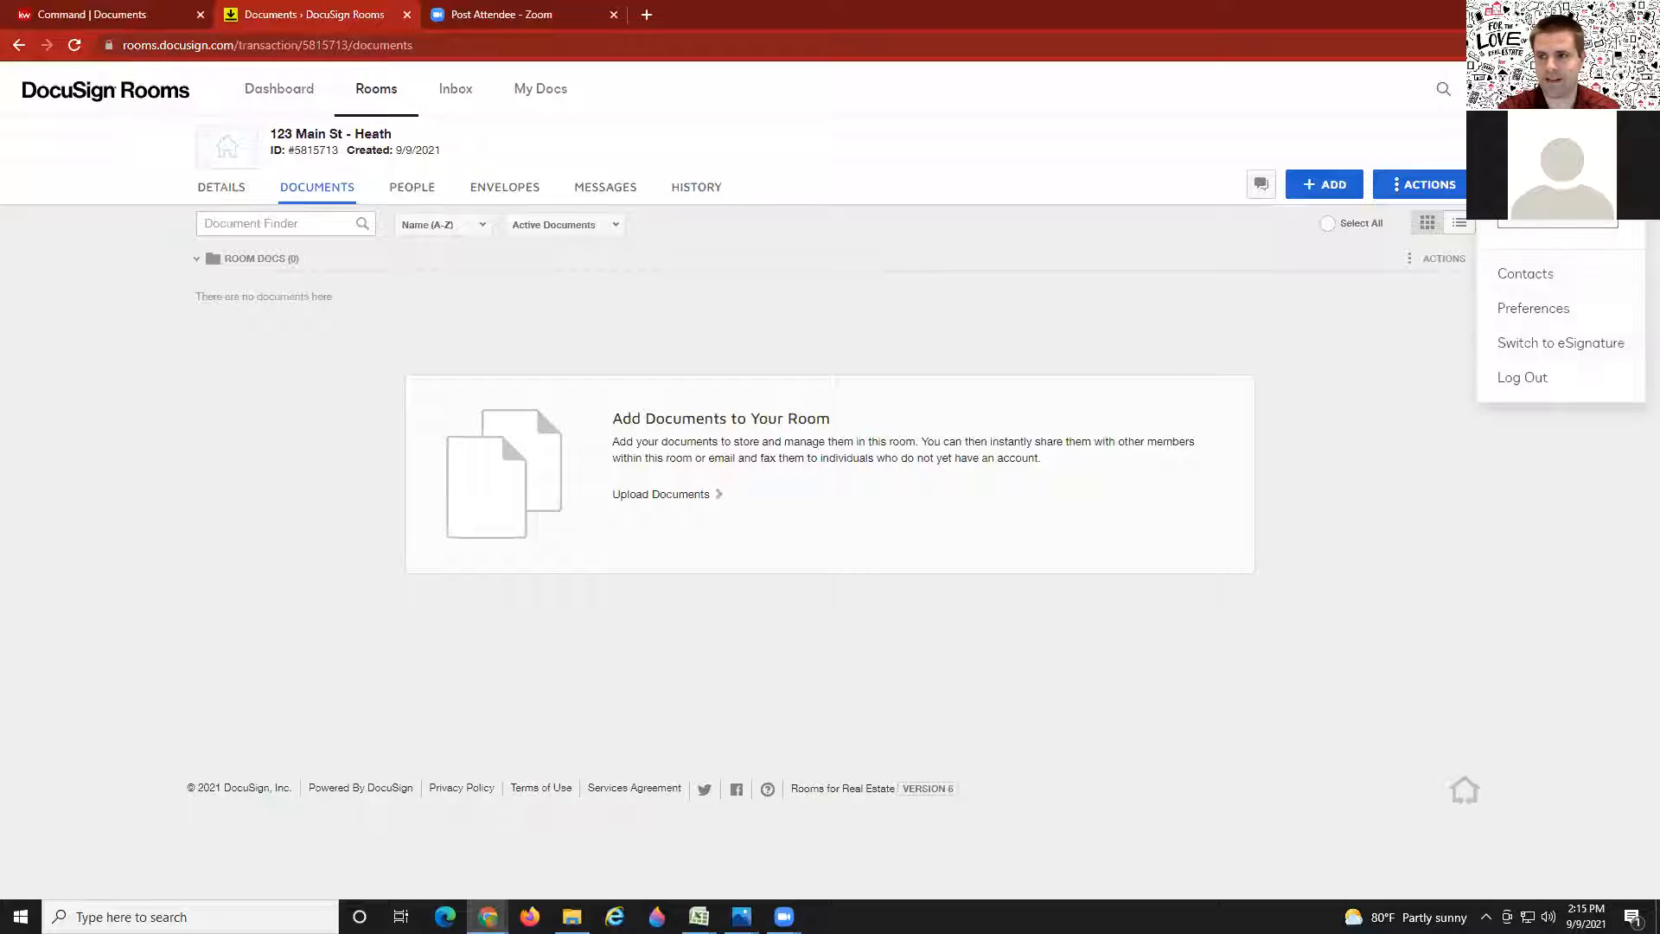
pyautogui.click(1526, 311)
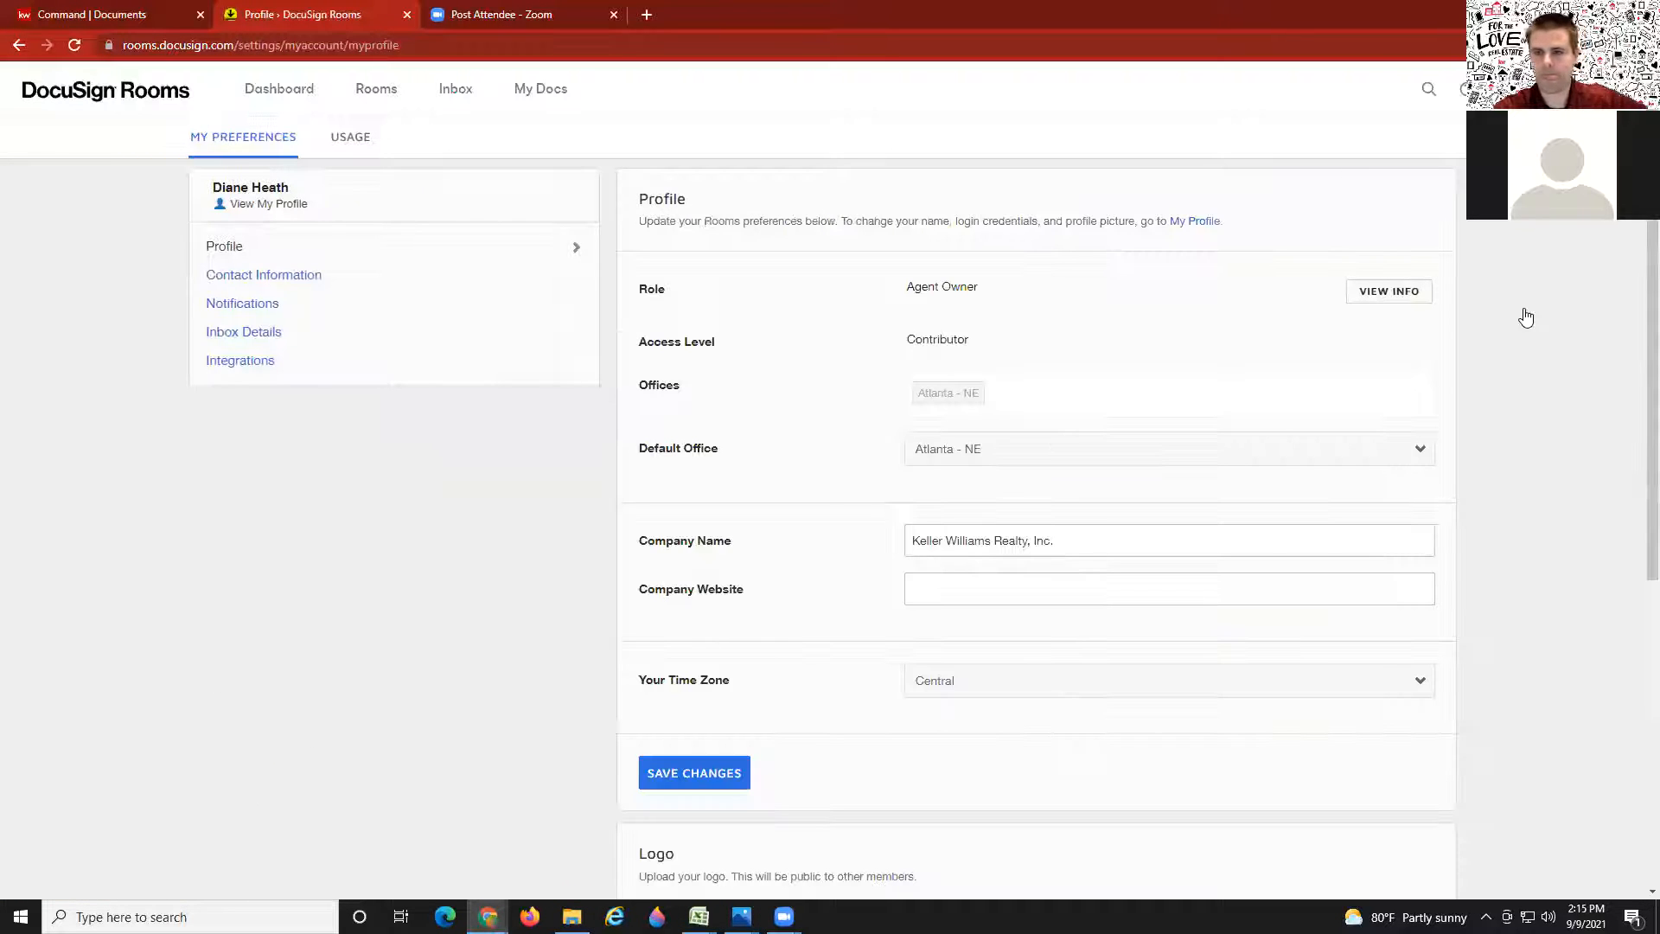
pyautogui.click(245, 363)
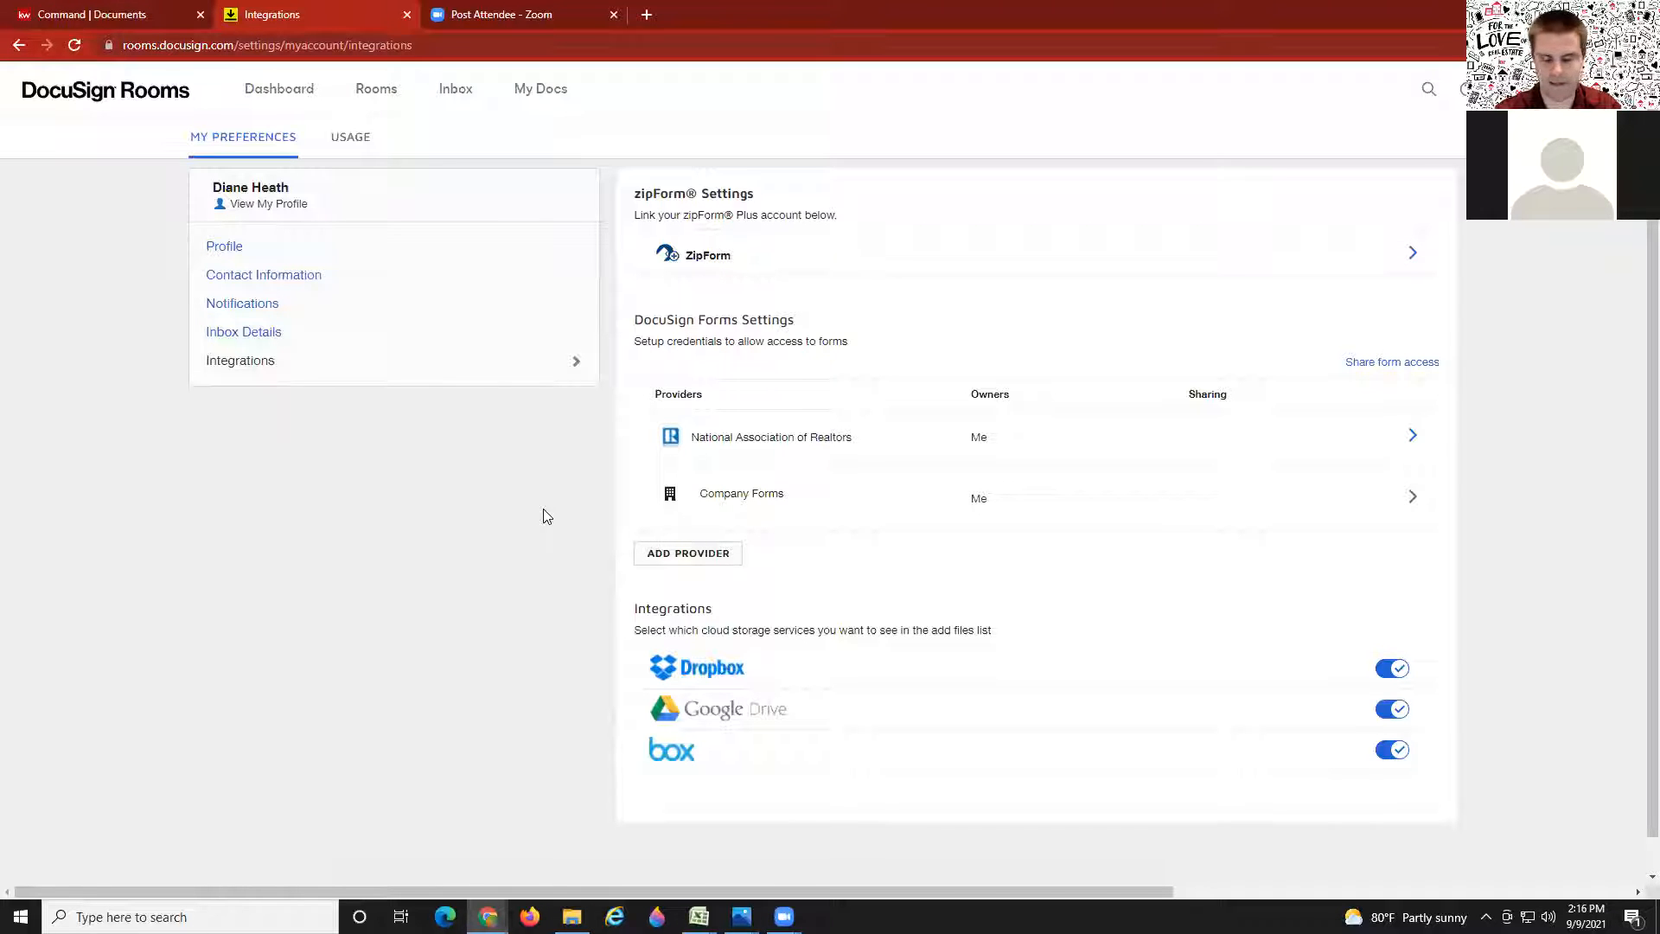
pyautogui.click(685, 554)
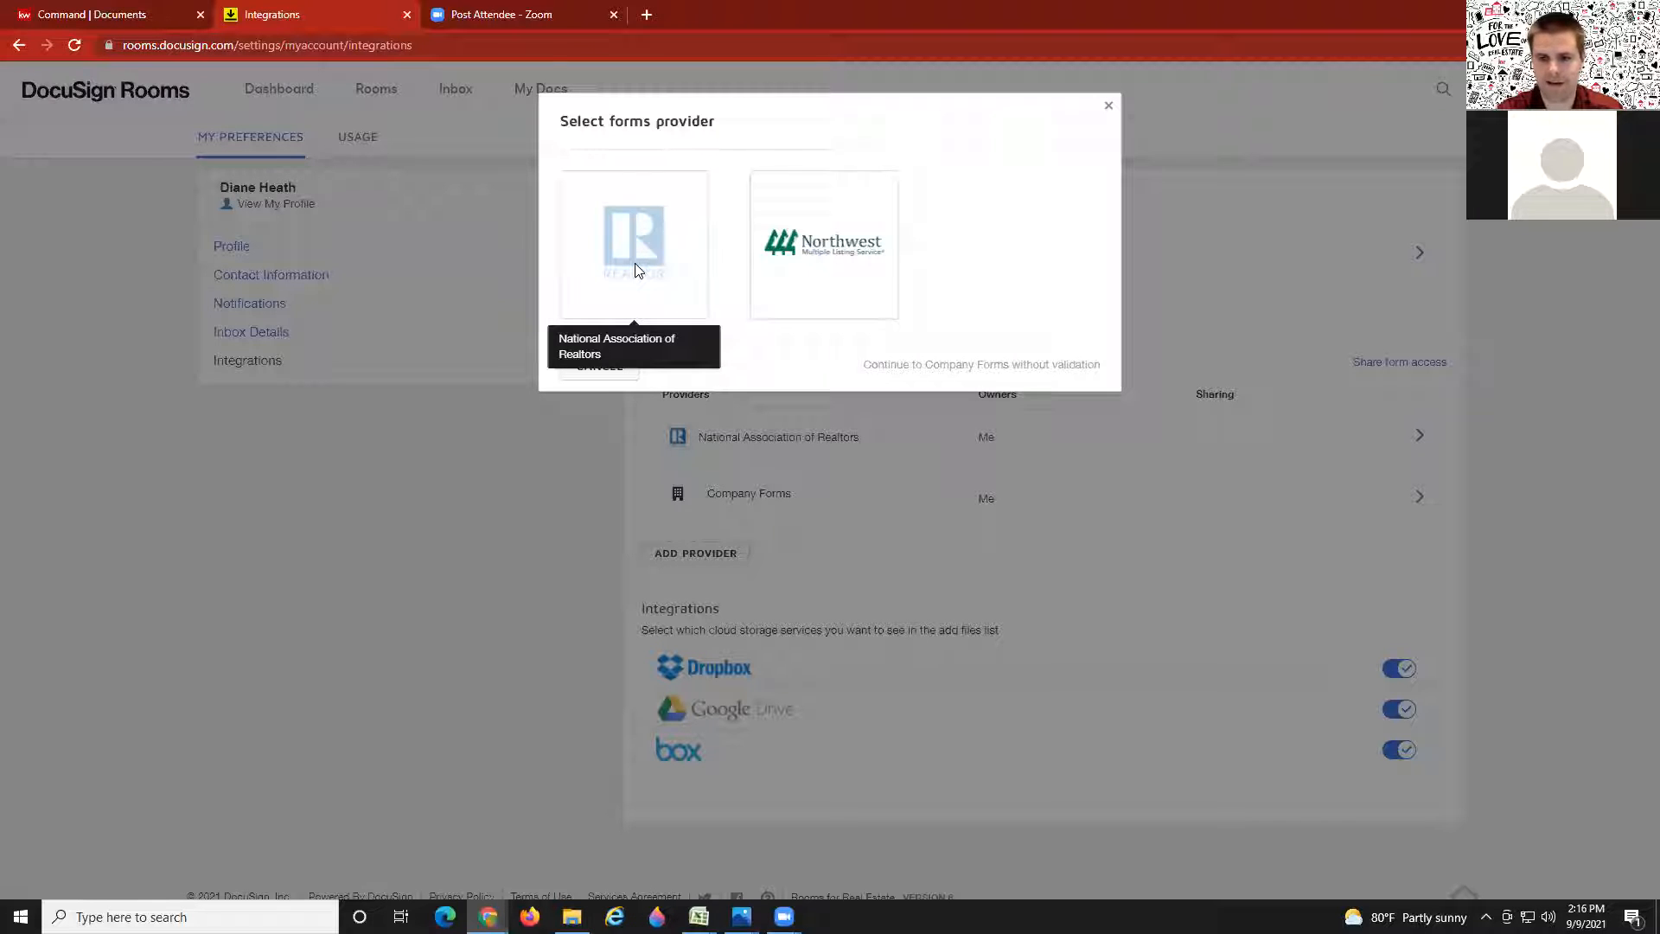
pyautogui.click(1109, 106)
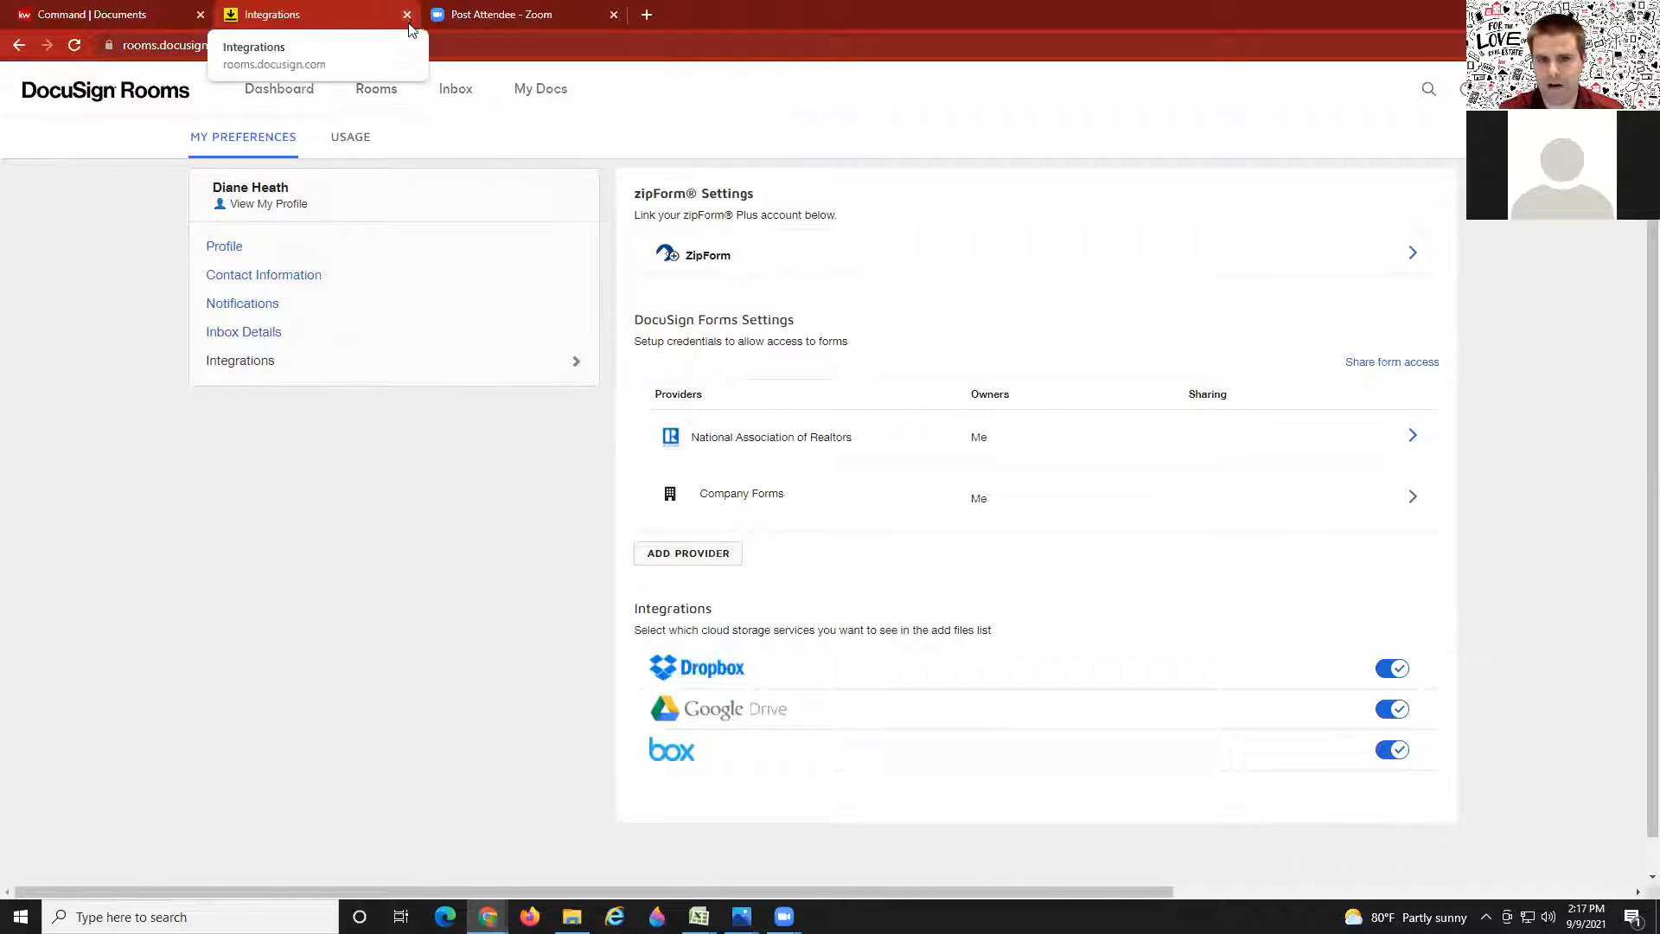
# Step: Reopen the 123 Main St - Heath room from the rooms list, confirm Room Docs is empty, return to KW Command
pyautogui.click(364, 99)
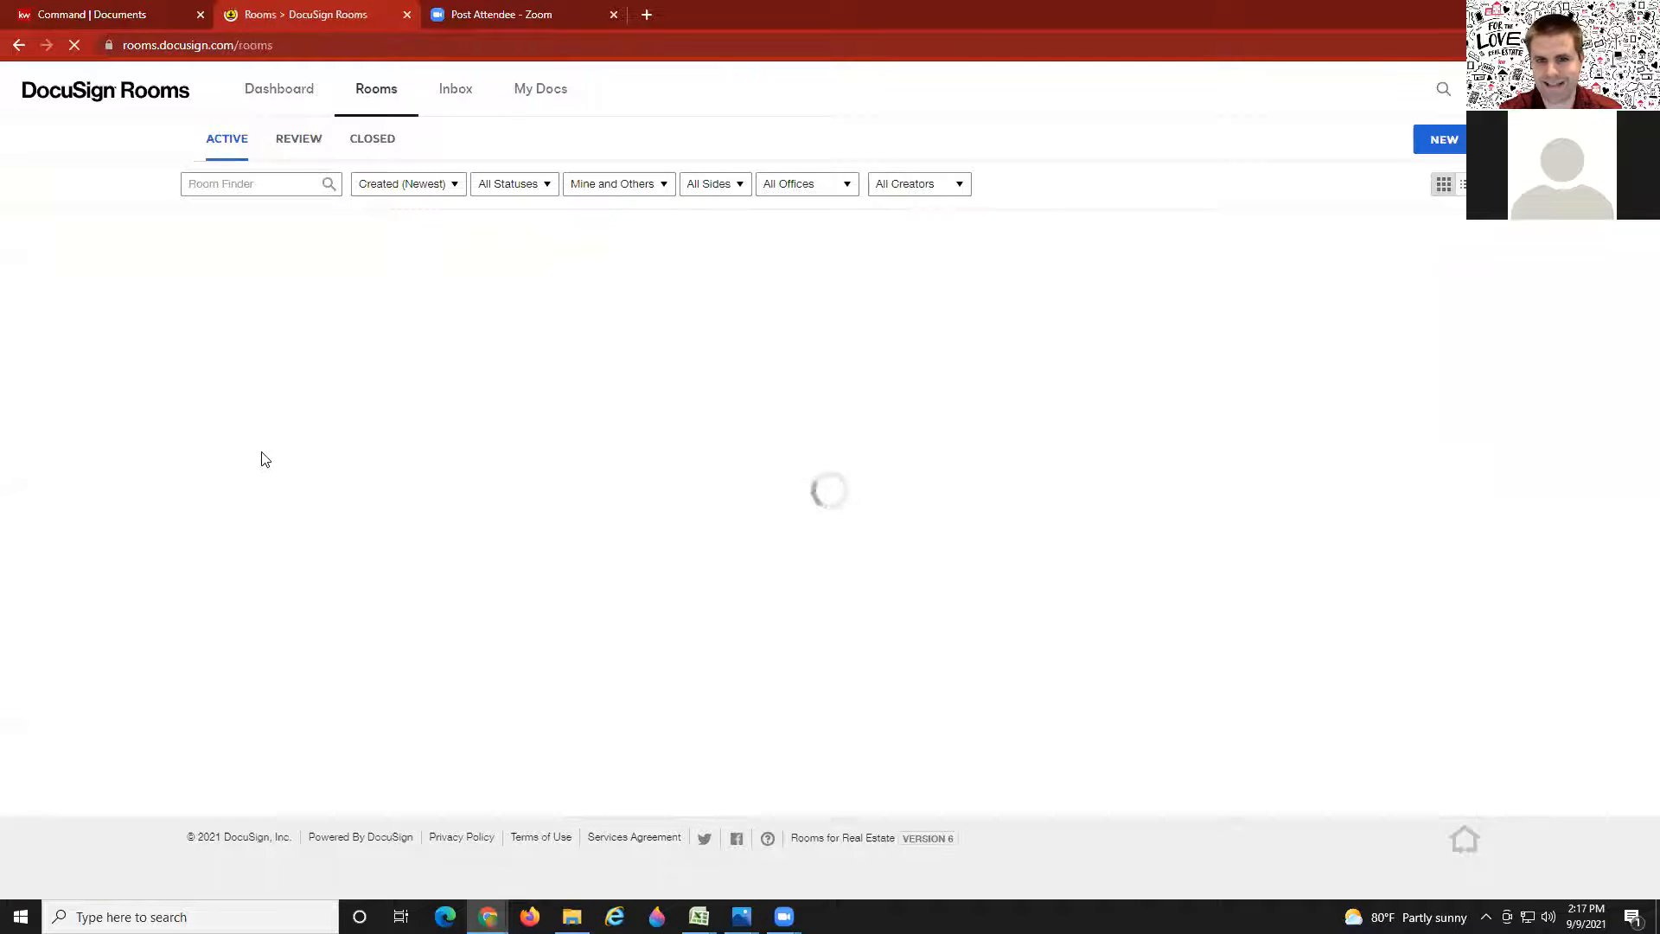
pyautogui.click(270, 324)
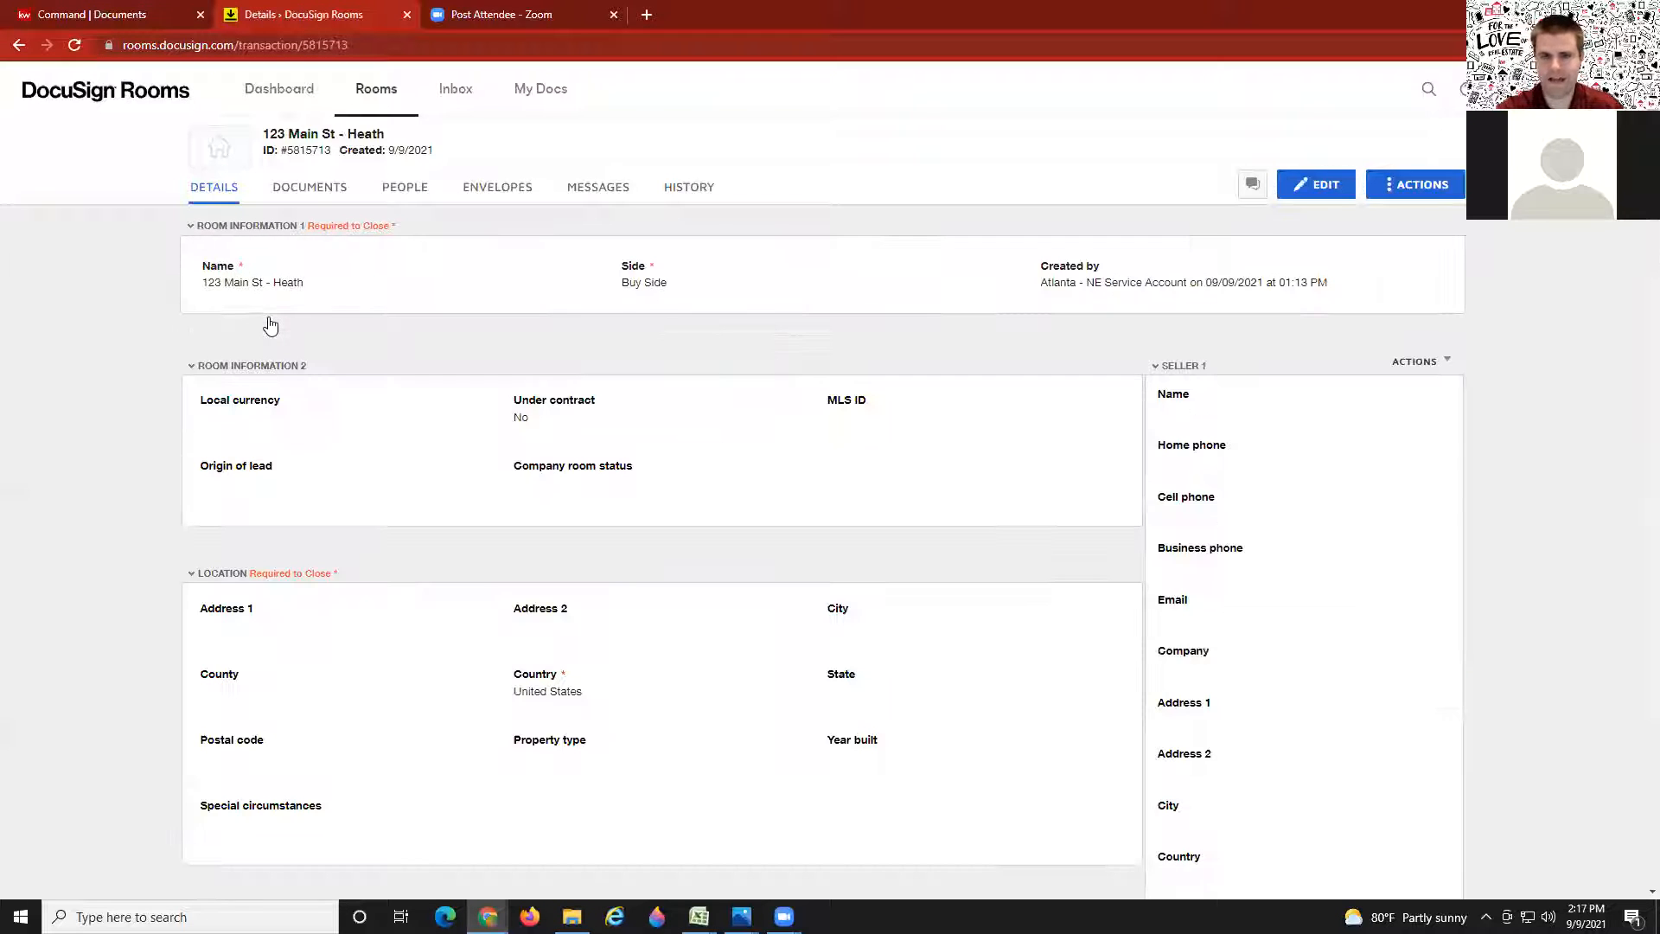
pyautogui.click(304, 192)
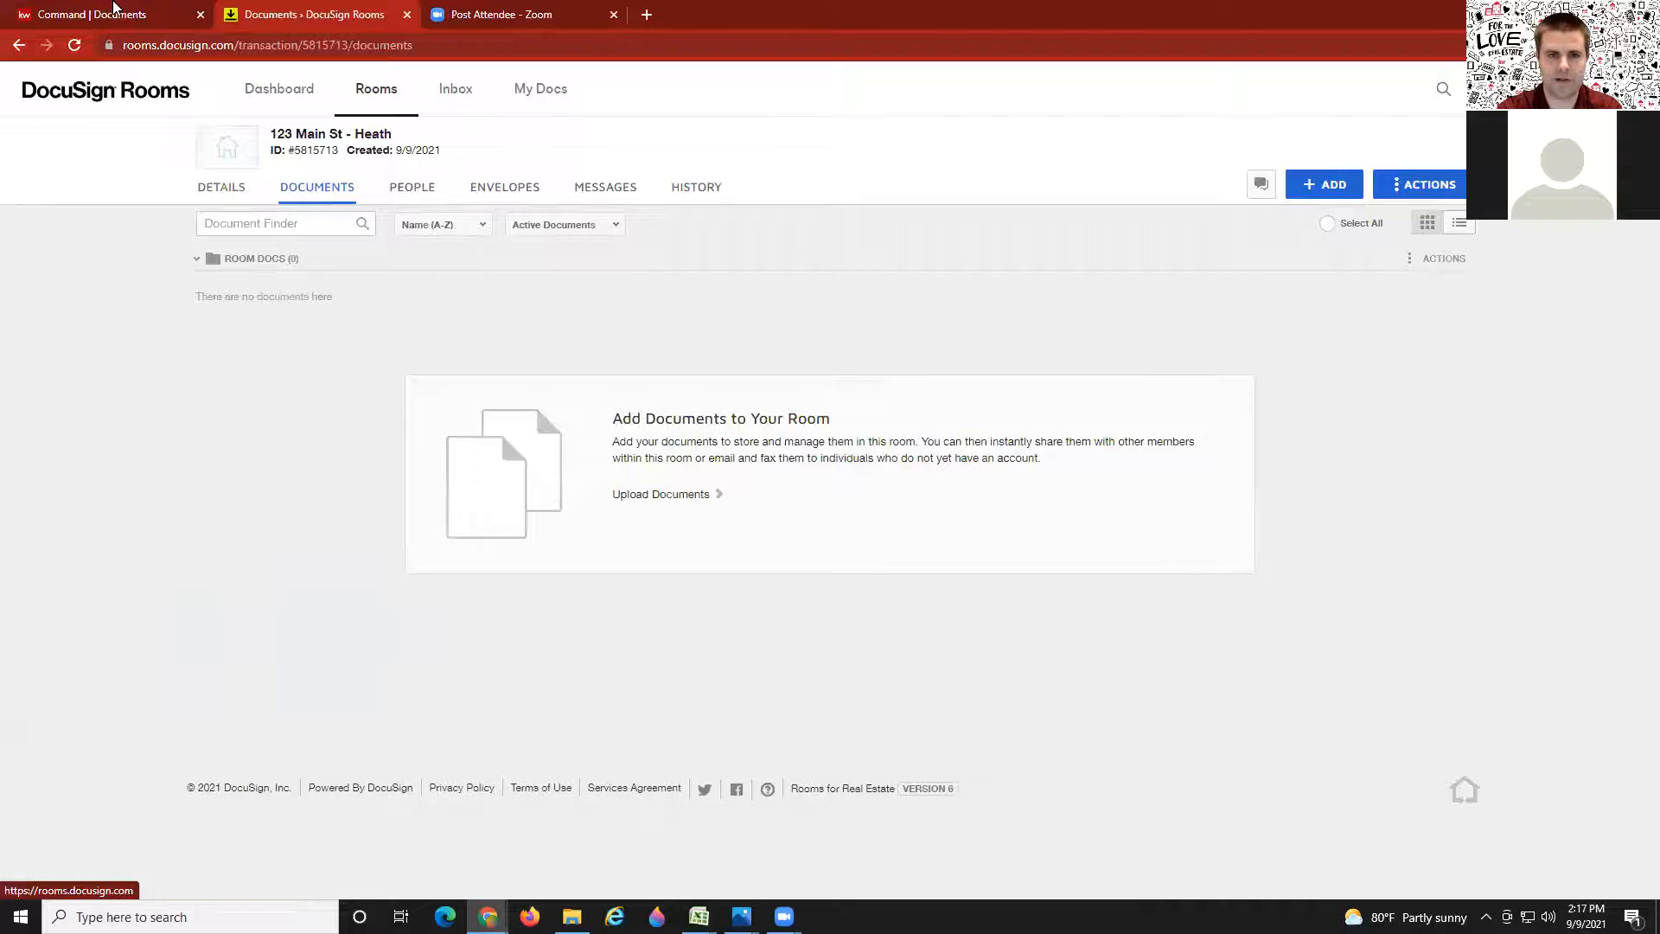
pyautogui.click(115, 11)
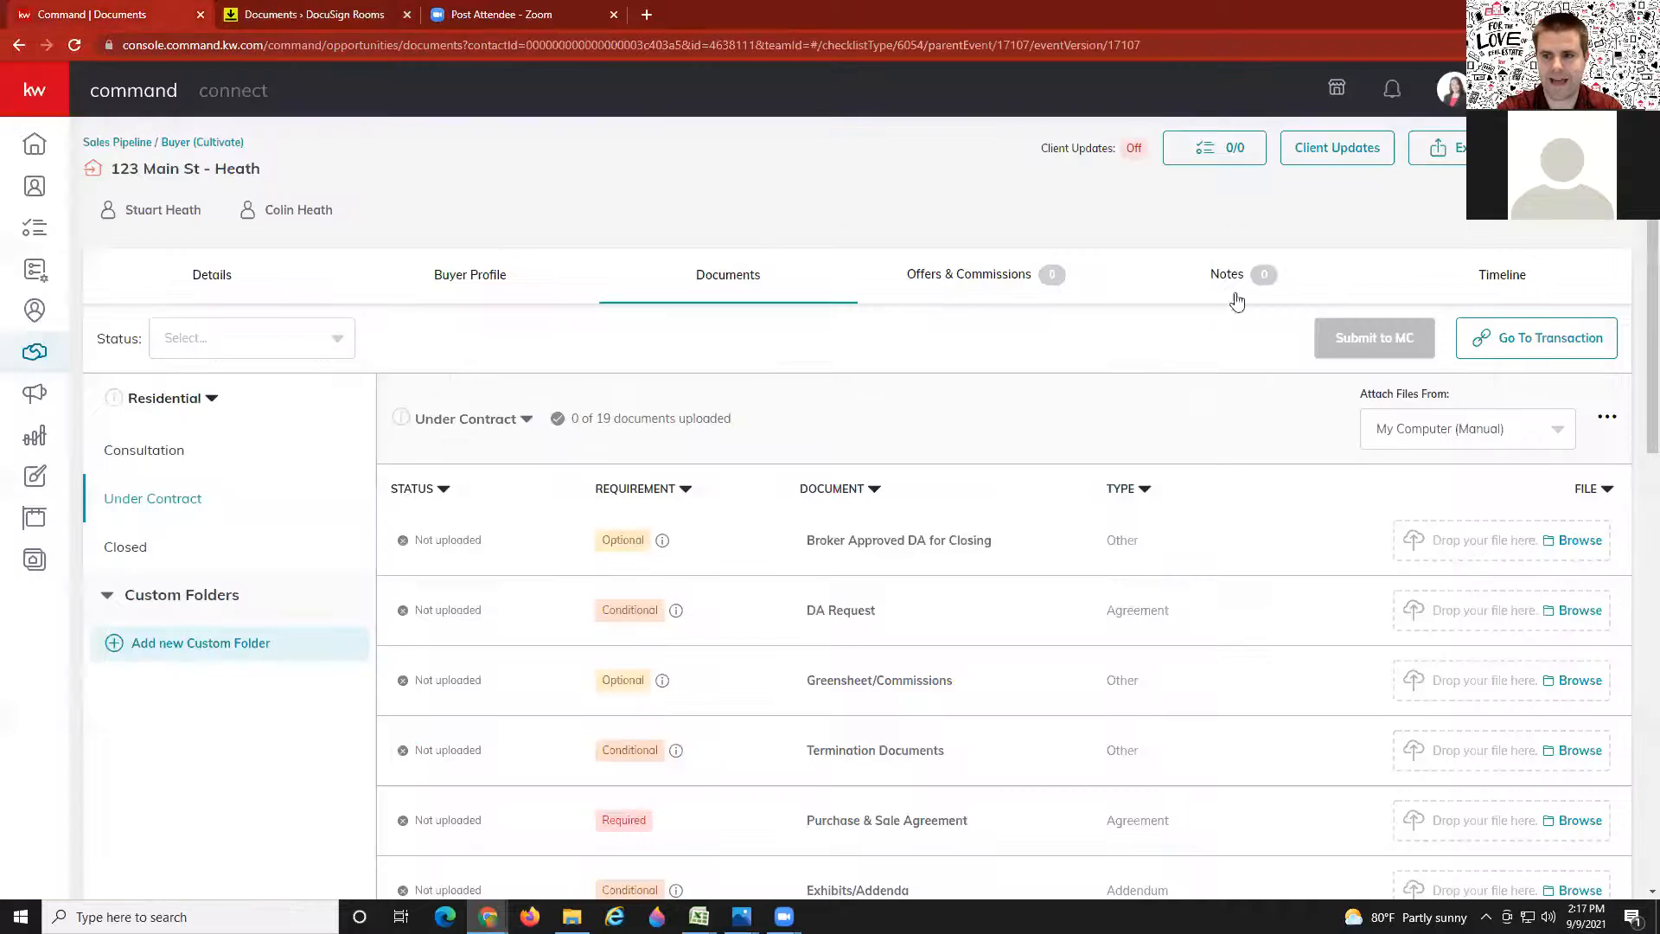
# Step: Jump from KW Command's Go To Transaction link into the 123 Main St - Heath room
pyautogui.click(1544, 343)
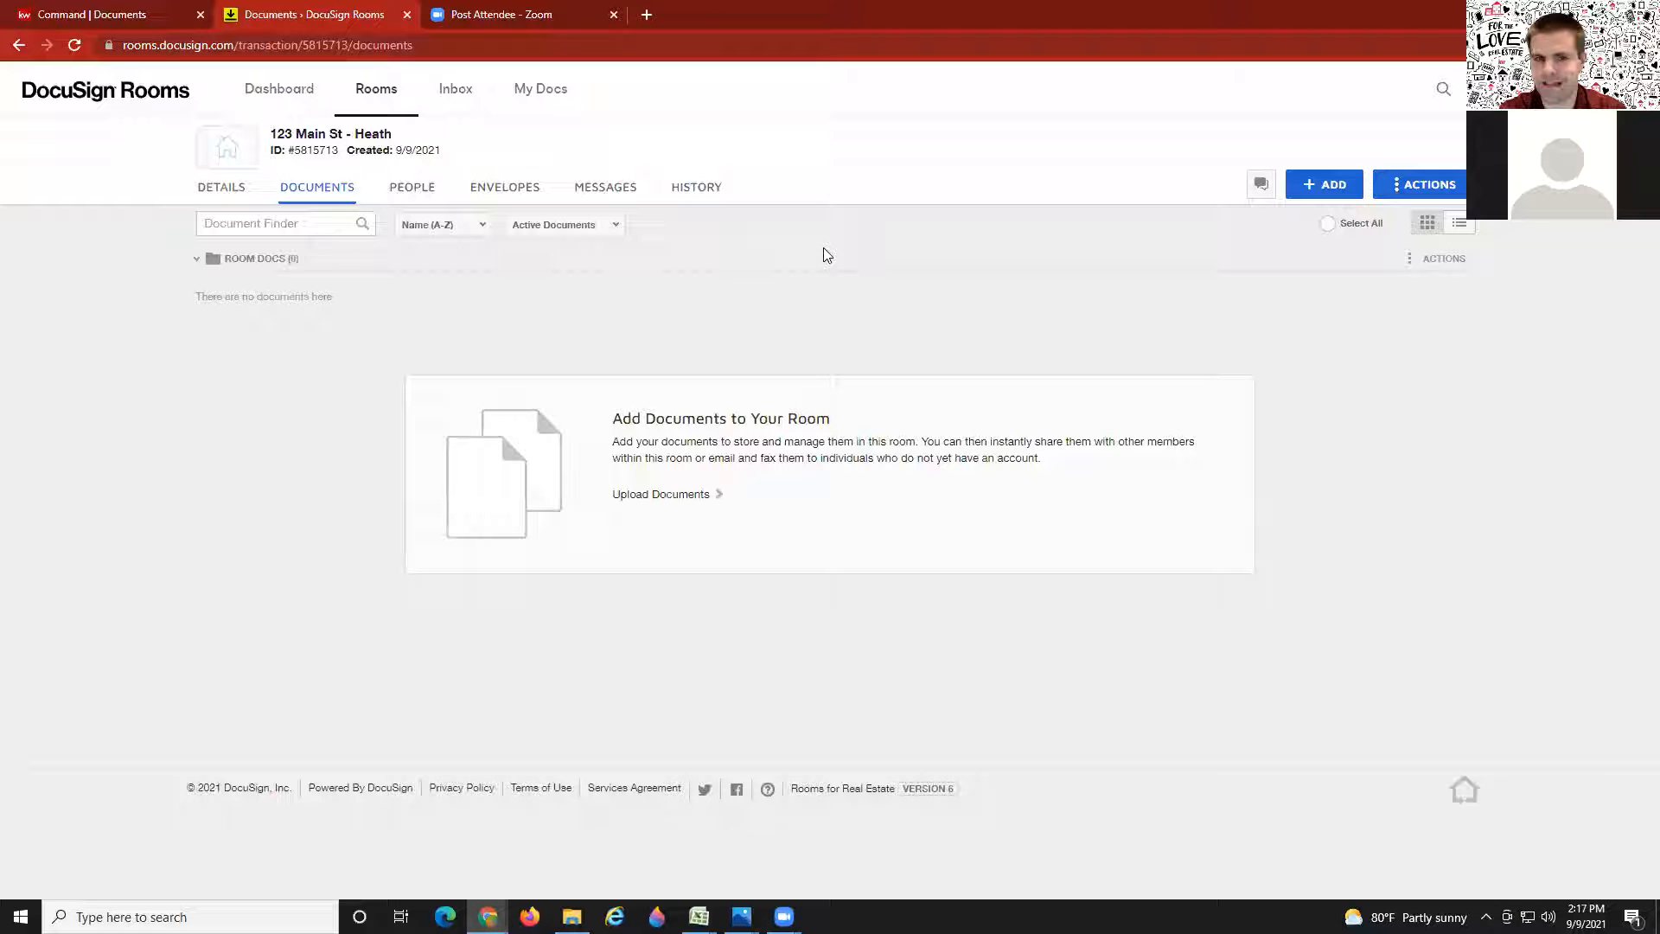
# Step: Show the room's Details and scroll through Offer Details, Buyer 1, Buyer 2 and Buyer Agent sections
pyautogui.click(223, 189)
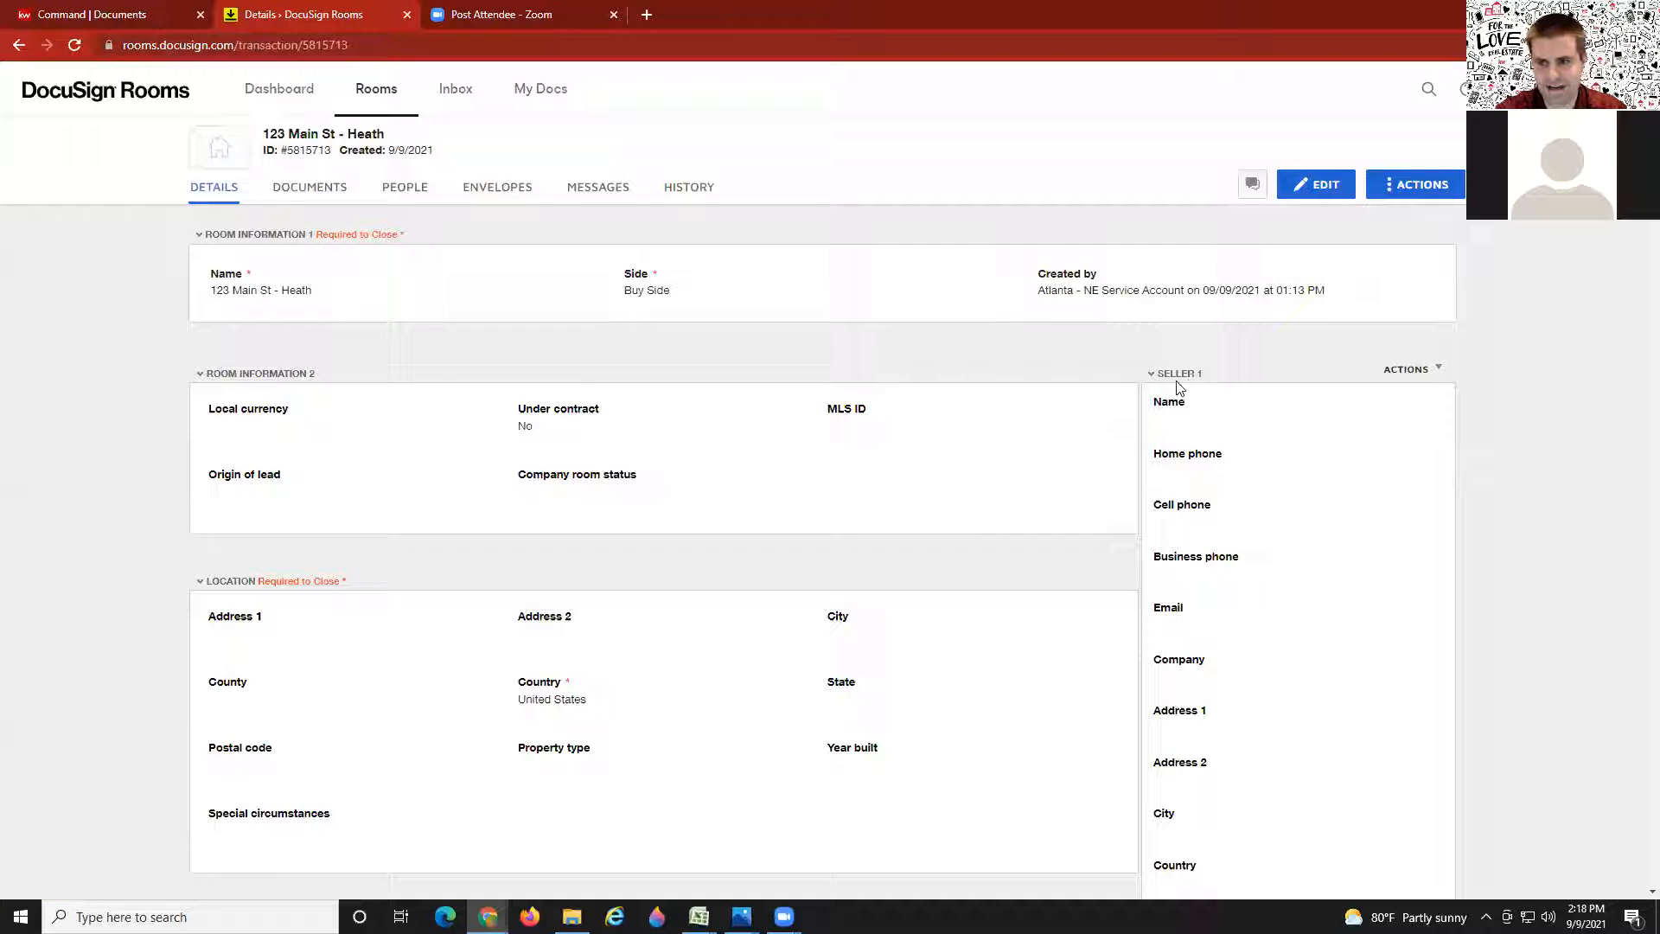
pyautogui.scroll(-2, 1239, 445)
pyautogui.scroll(-6, 1239, 445)
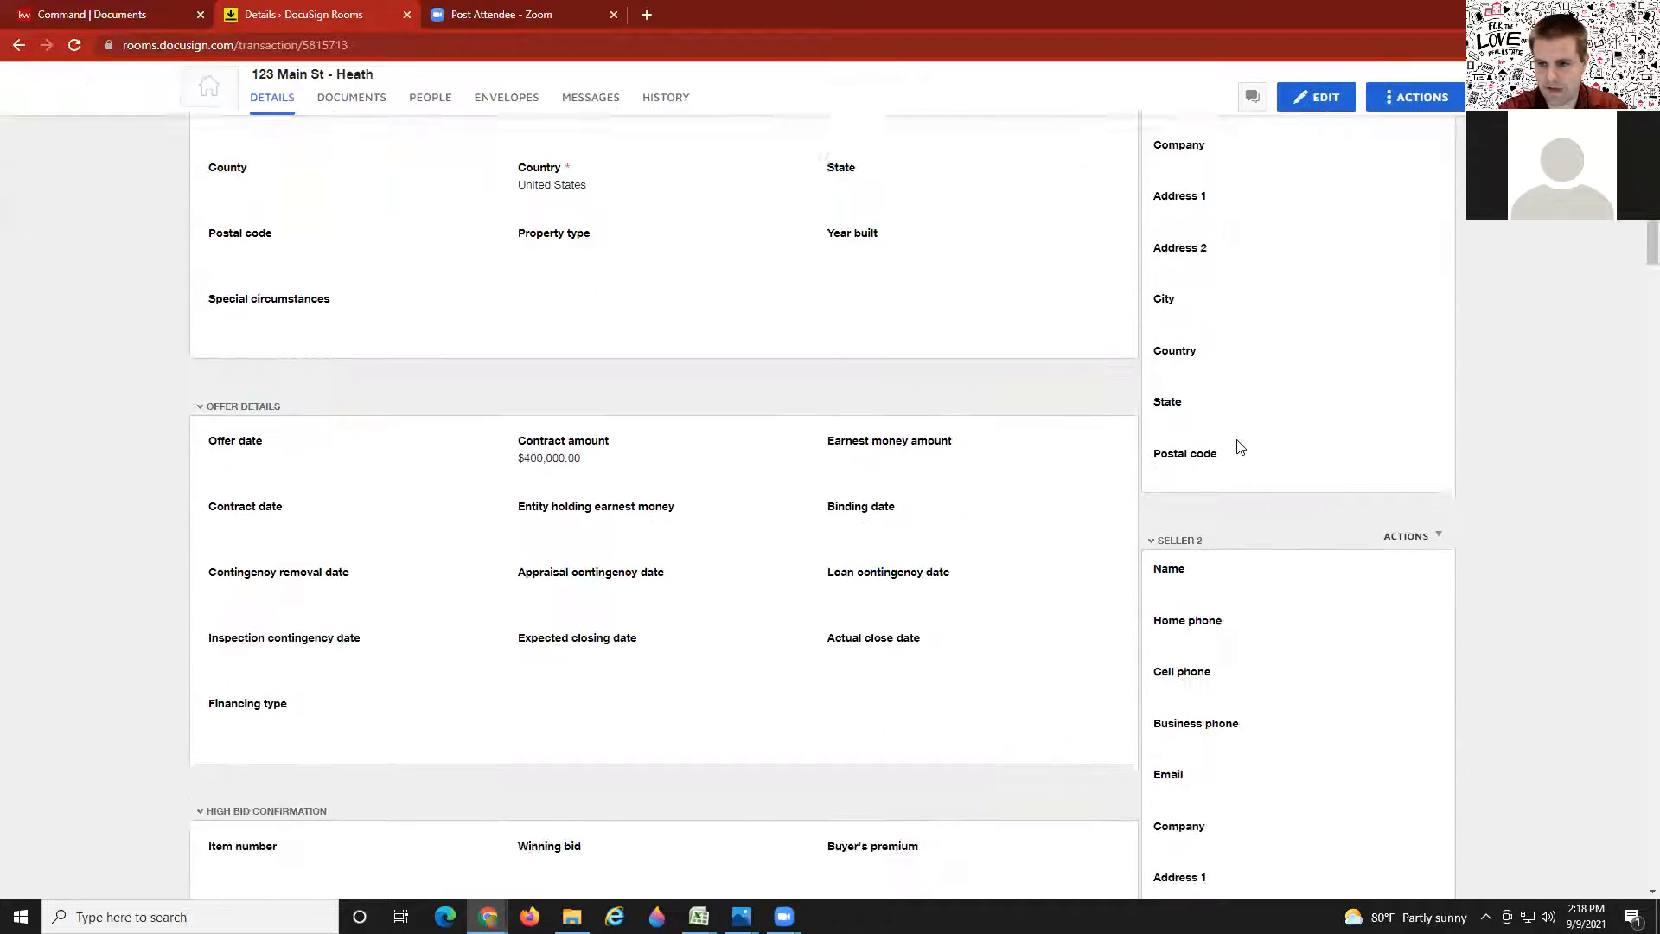
pyautogui.scroll(-4, 1211, 426)
pyautogui.scroll(-12, 1210, 425)
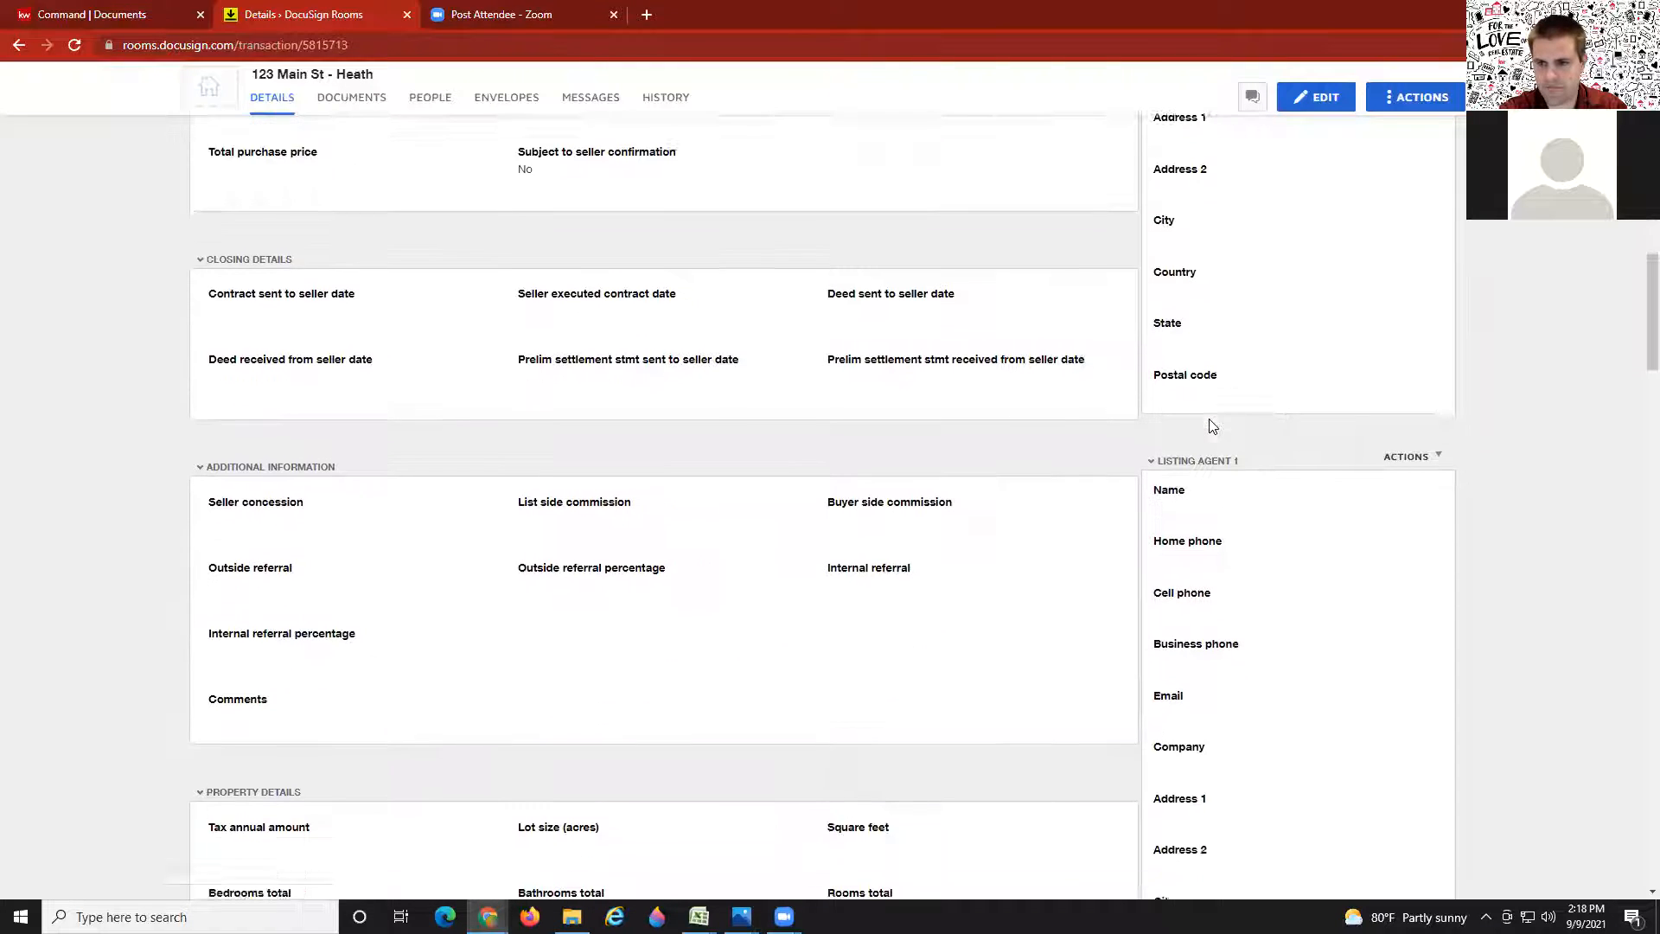
pyautogui.scroll(-7, 1210, 425)
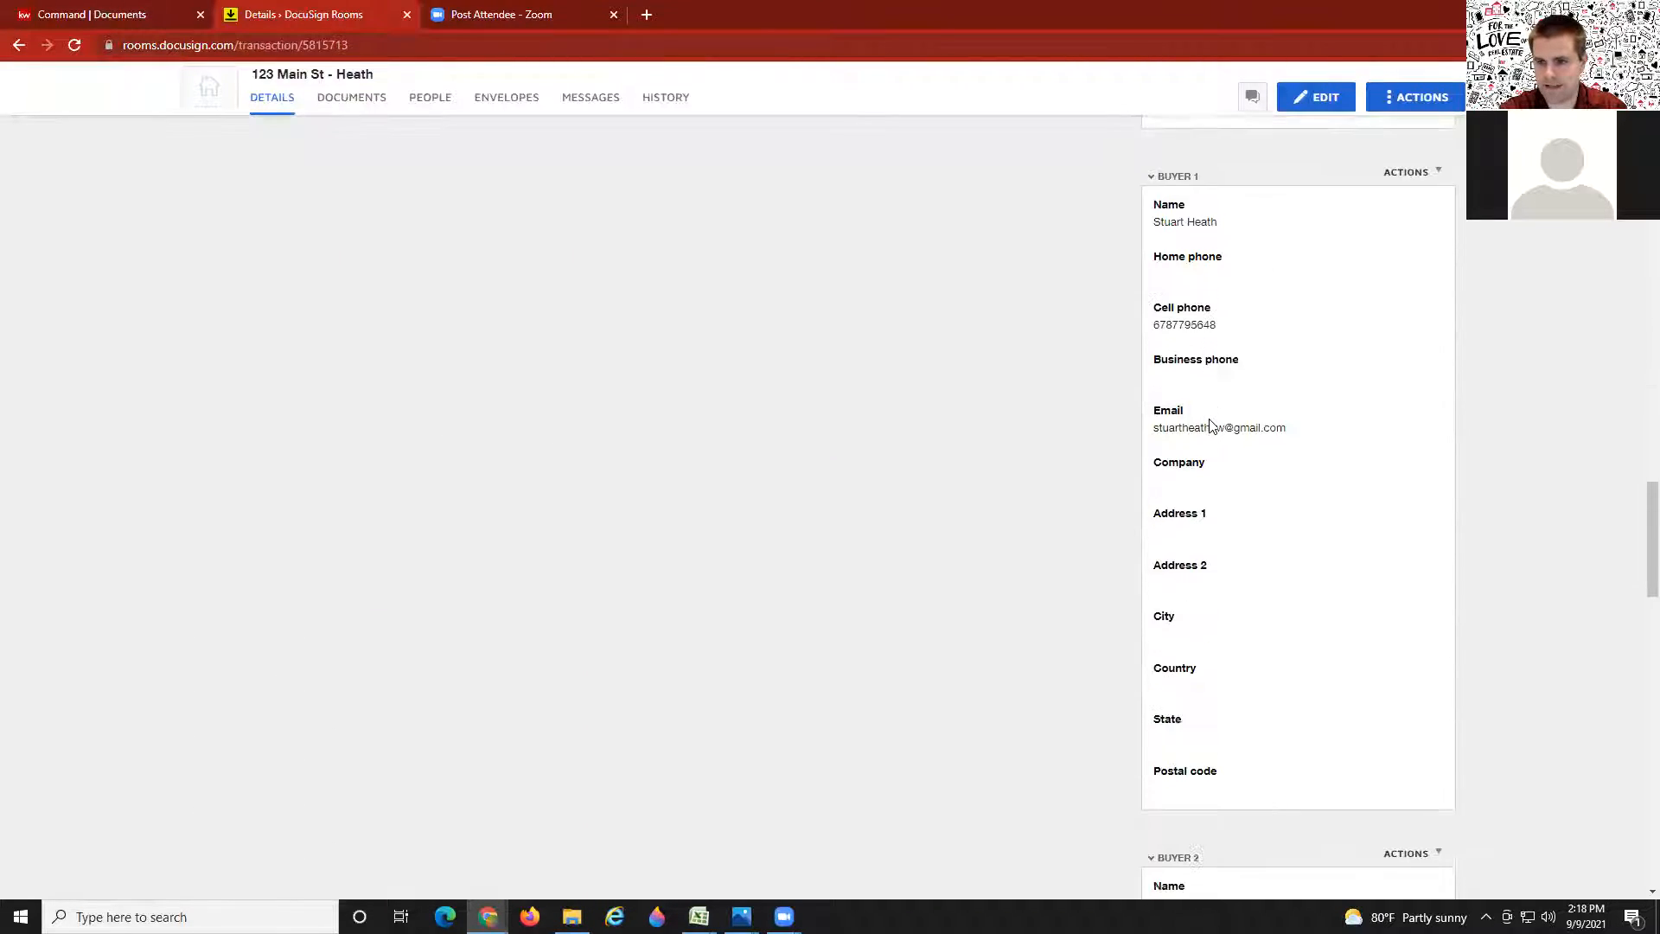
pyautogui.scroll(1, 1185, 363)
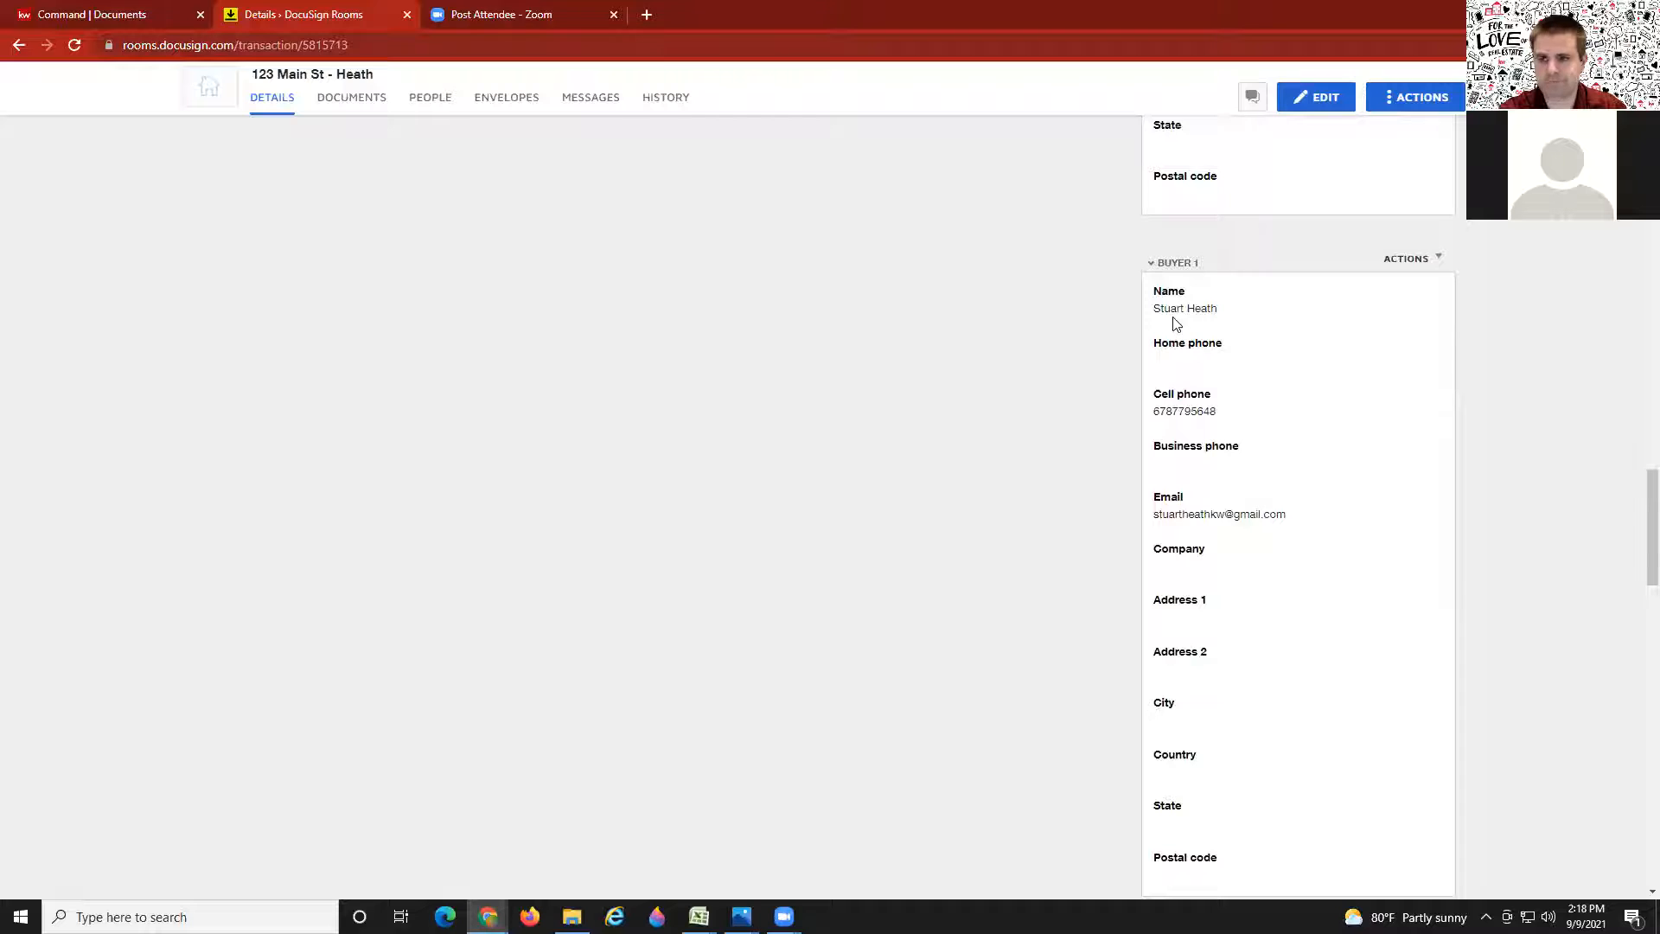
pyautogui.scroll(-1, 1162, 390)
pyautogui.scroll(-7, 1163, 389)
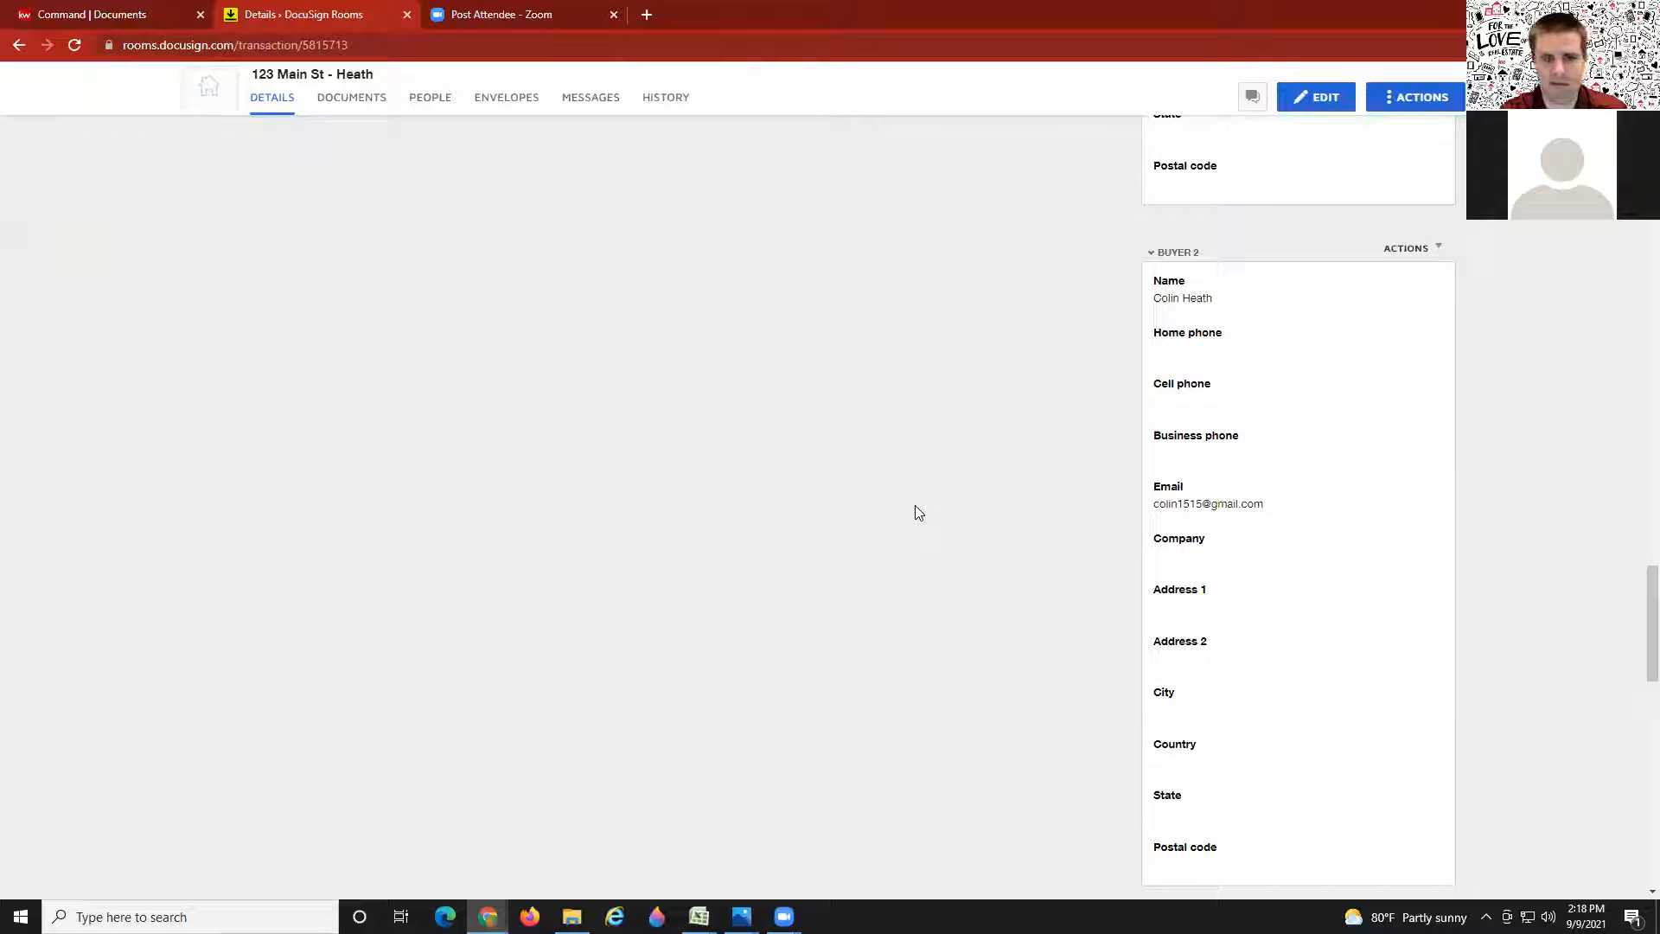
pyautogui.scroll(-2, 930, 527)
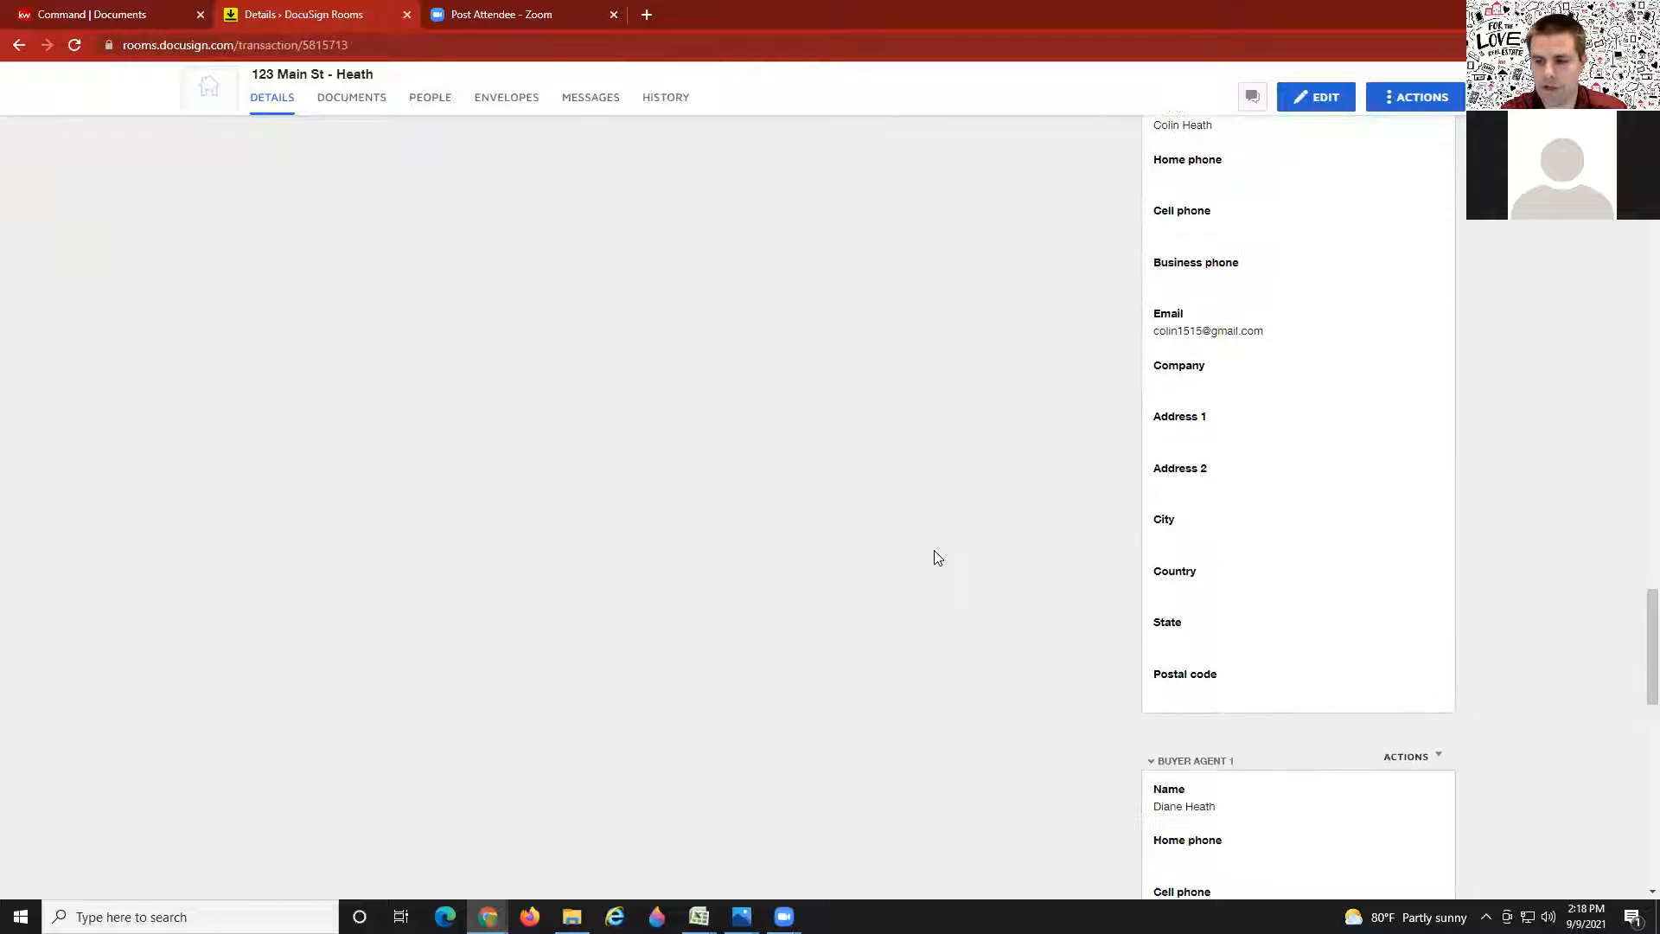
pyautogui.scroll(15, 934, 558)
pyautogui.scroll(12, 918, 588)
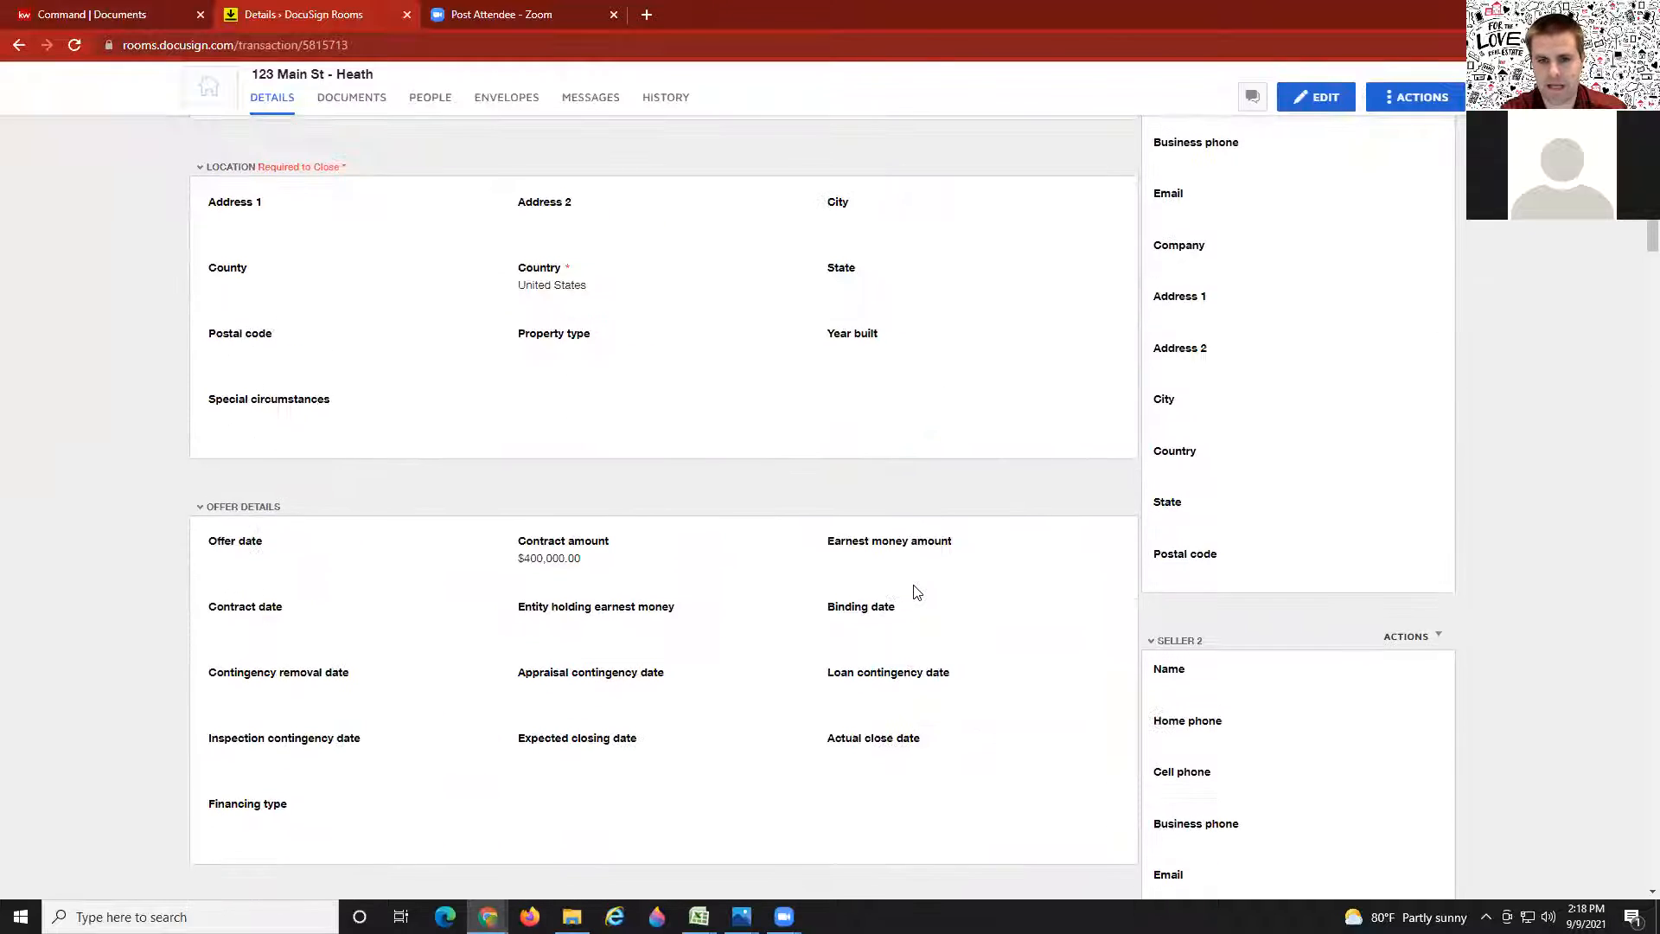
pyautogui.scroll(5, 916, 592)
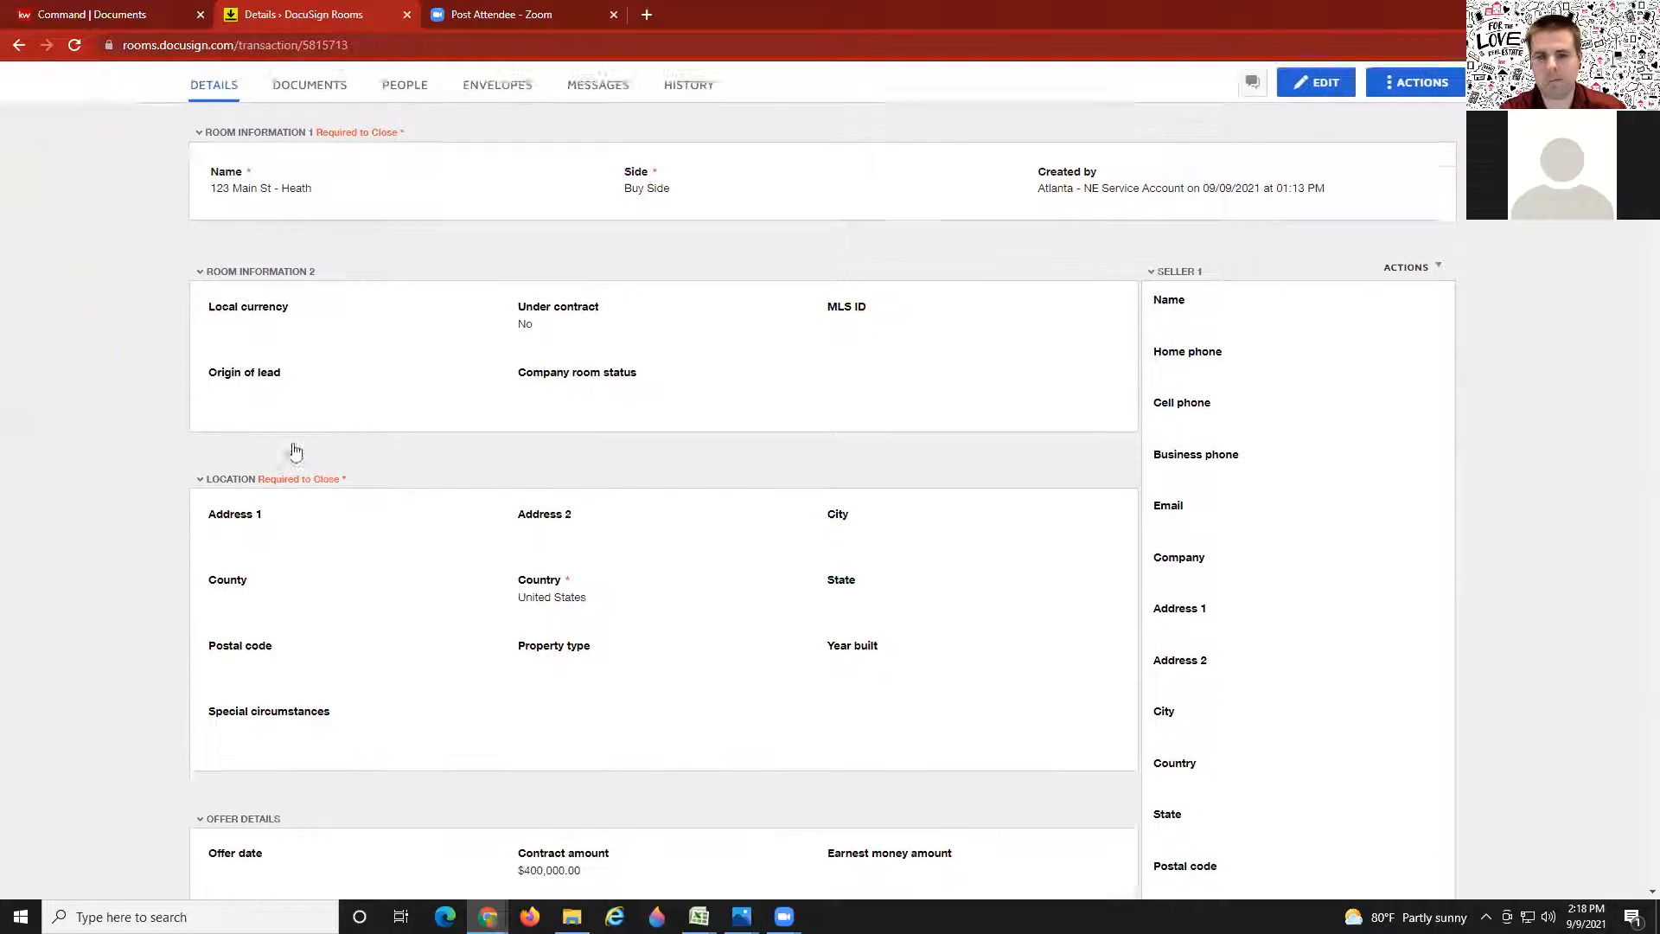
pyautogui.scroll(-1, 293, 449)
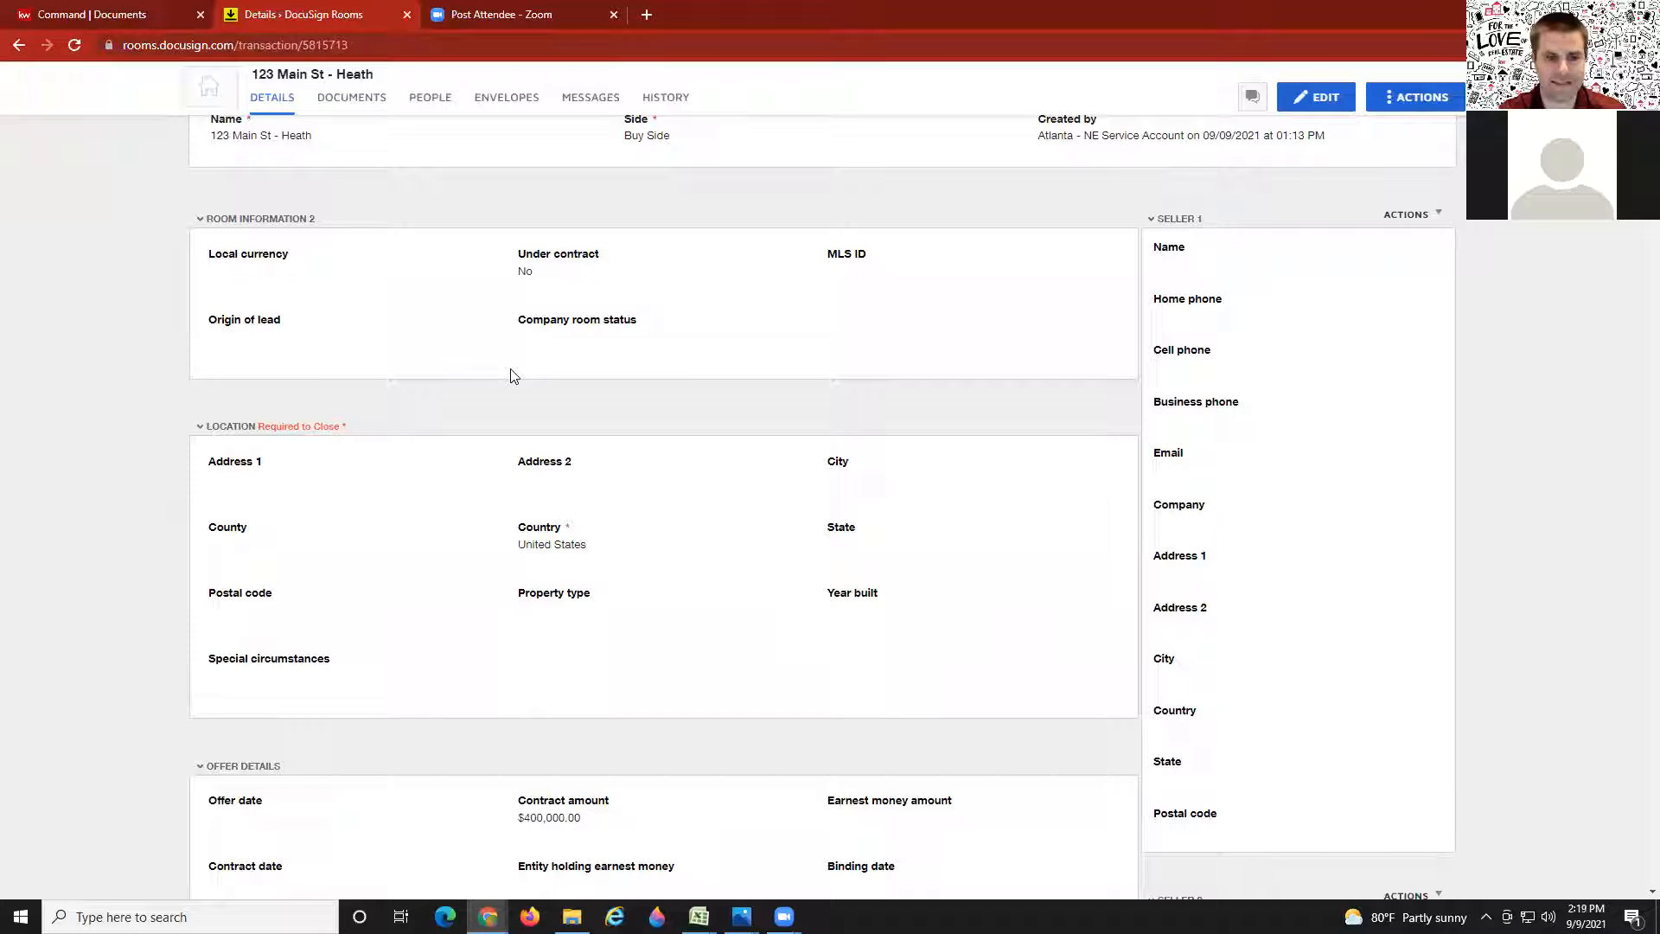
pyautogui.scroll(1, 682, 453)
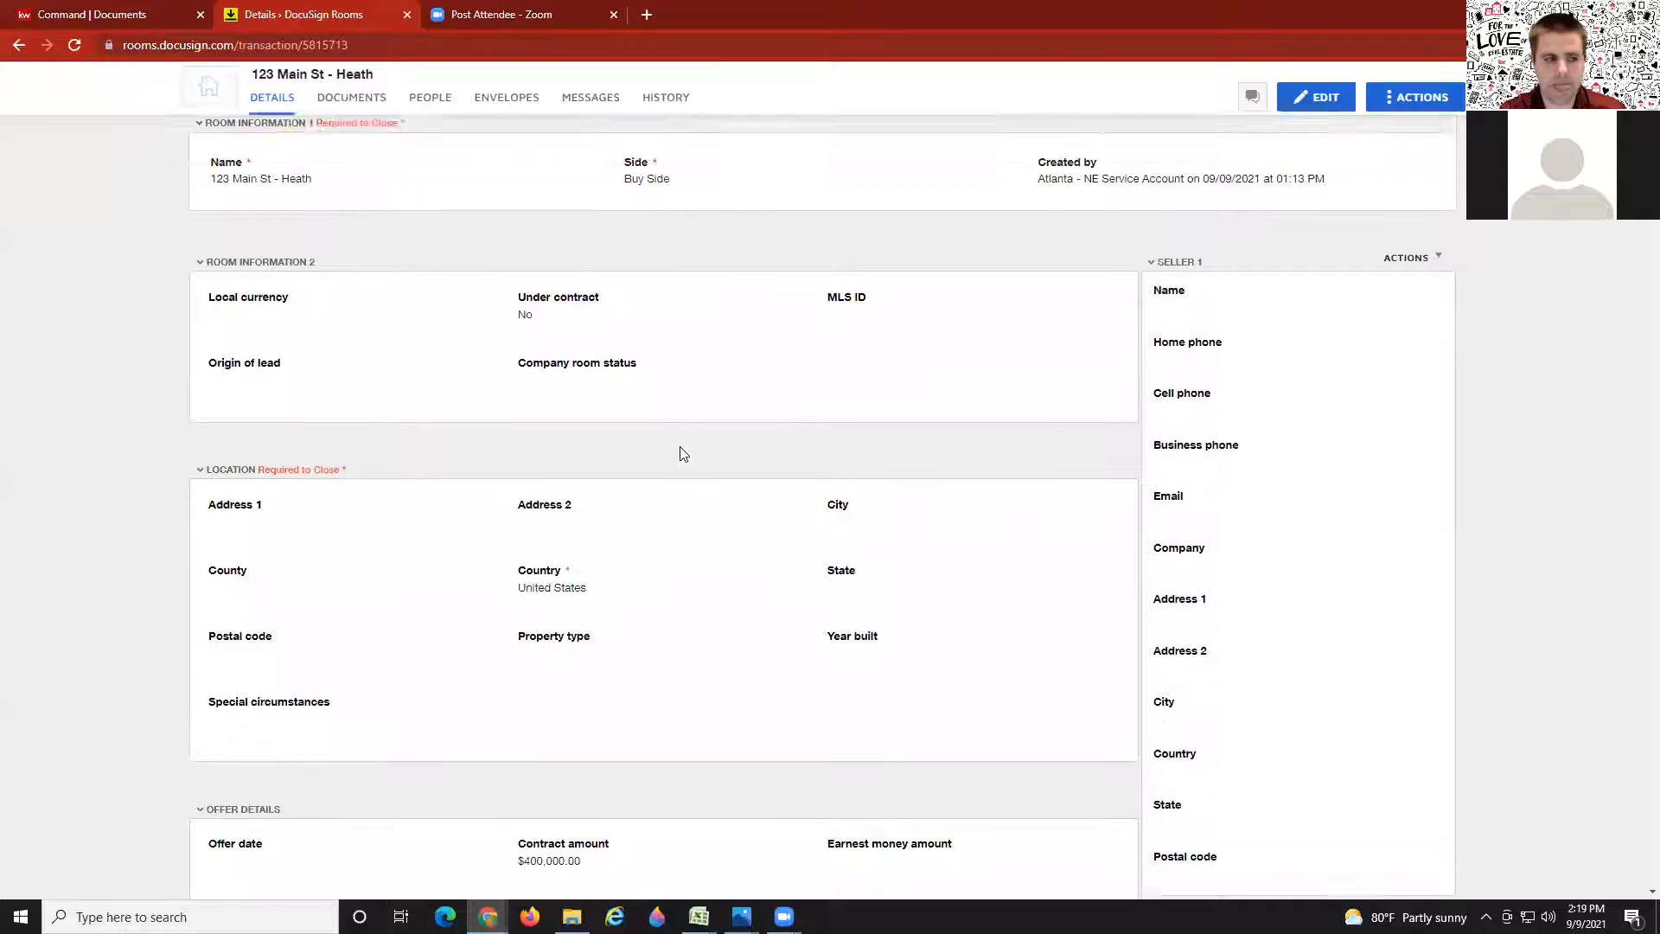
pyautogui.scroll(2, 684, 452)
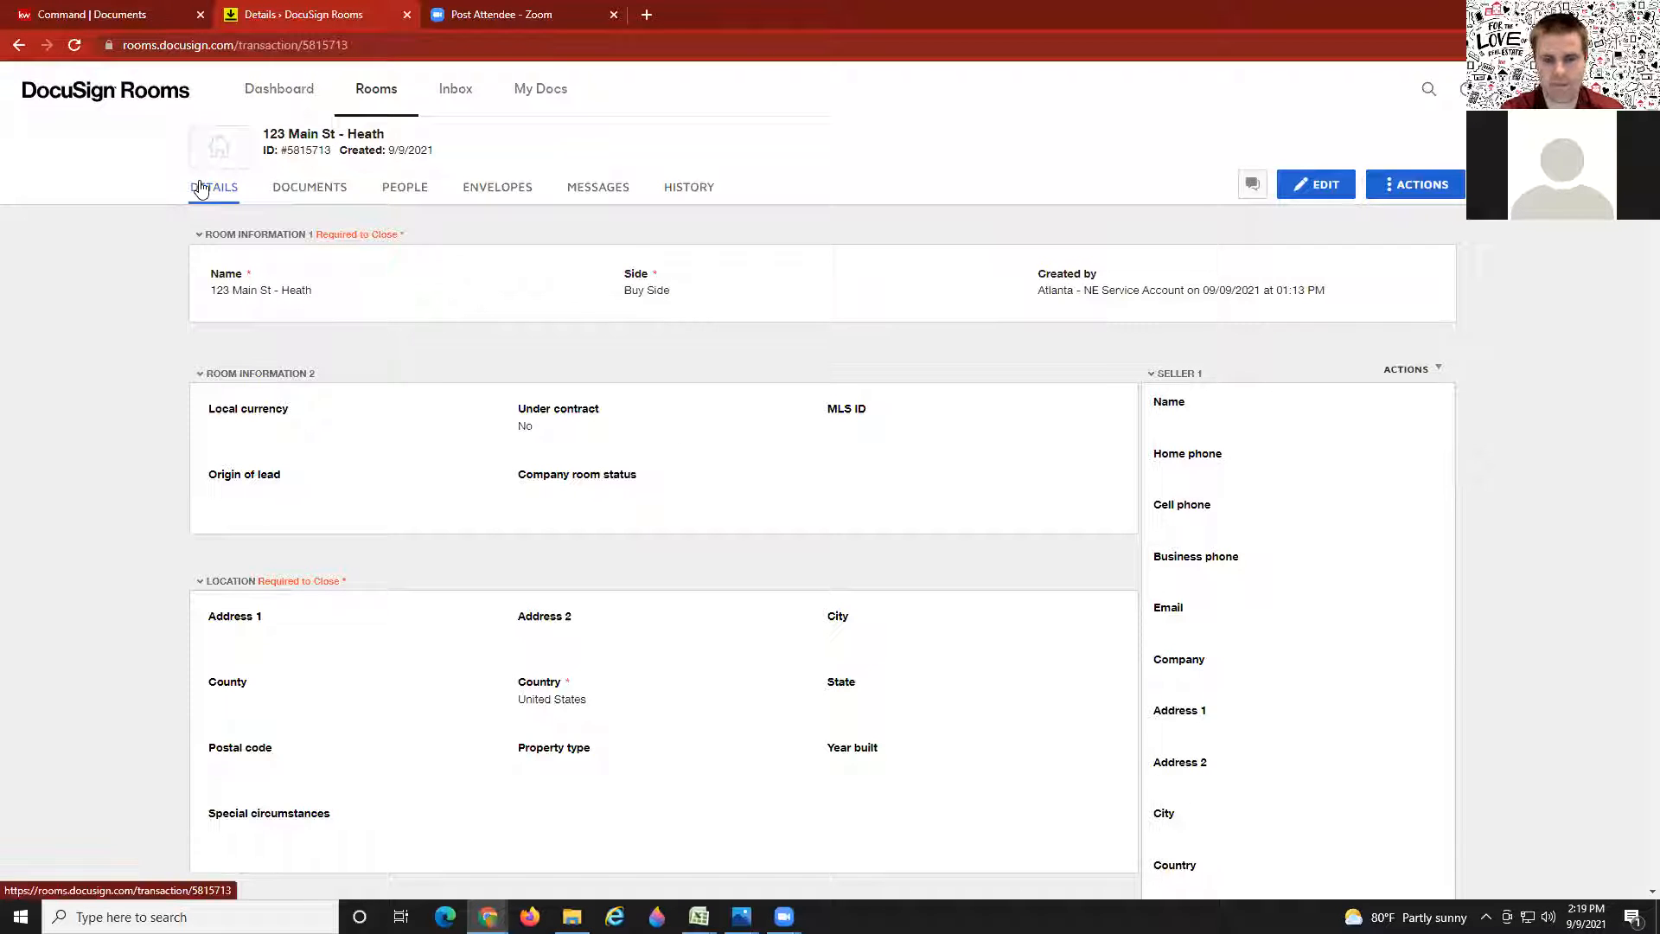
# Step: Show the 123 Main St - Heath room's Documents tab, which still holds no documents
pyautogui.click(309, 188)
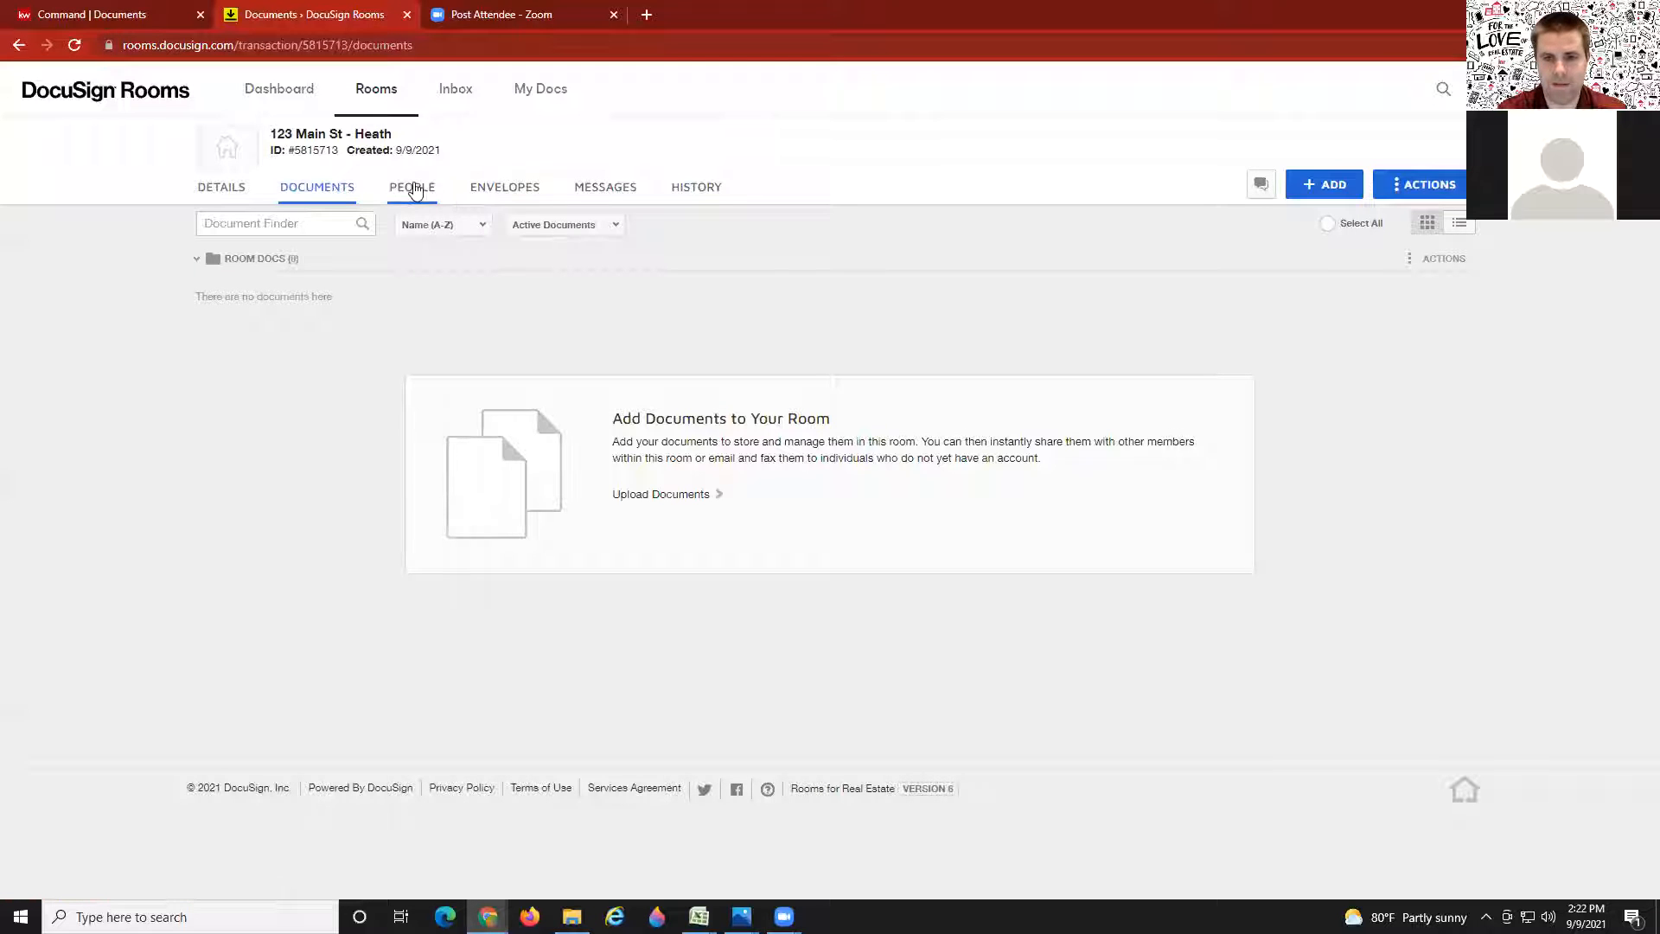
pyautogui.click(413, 188)
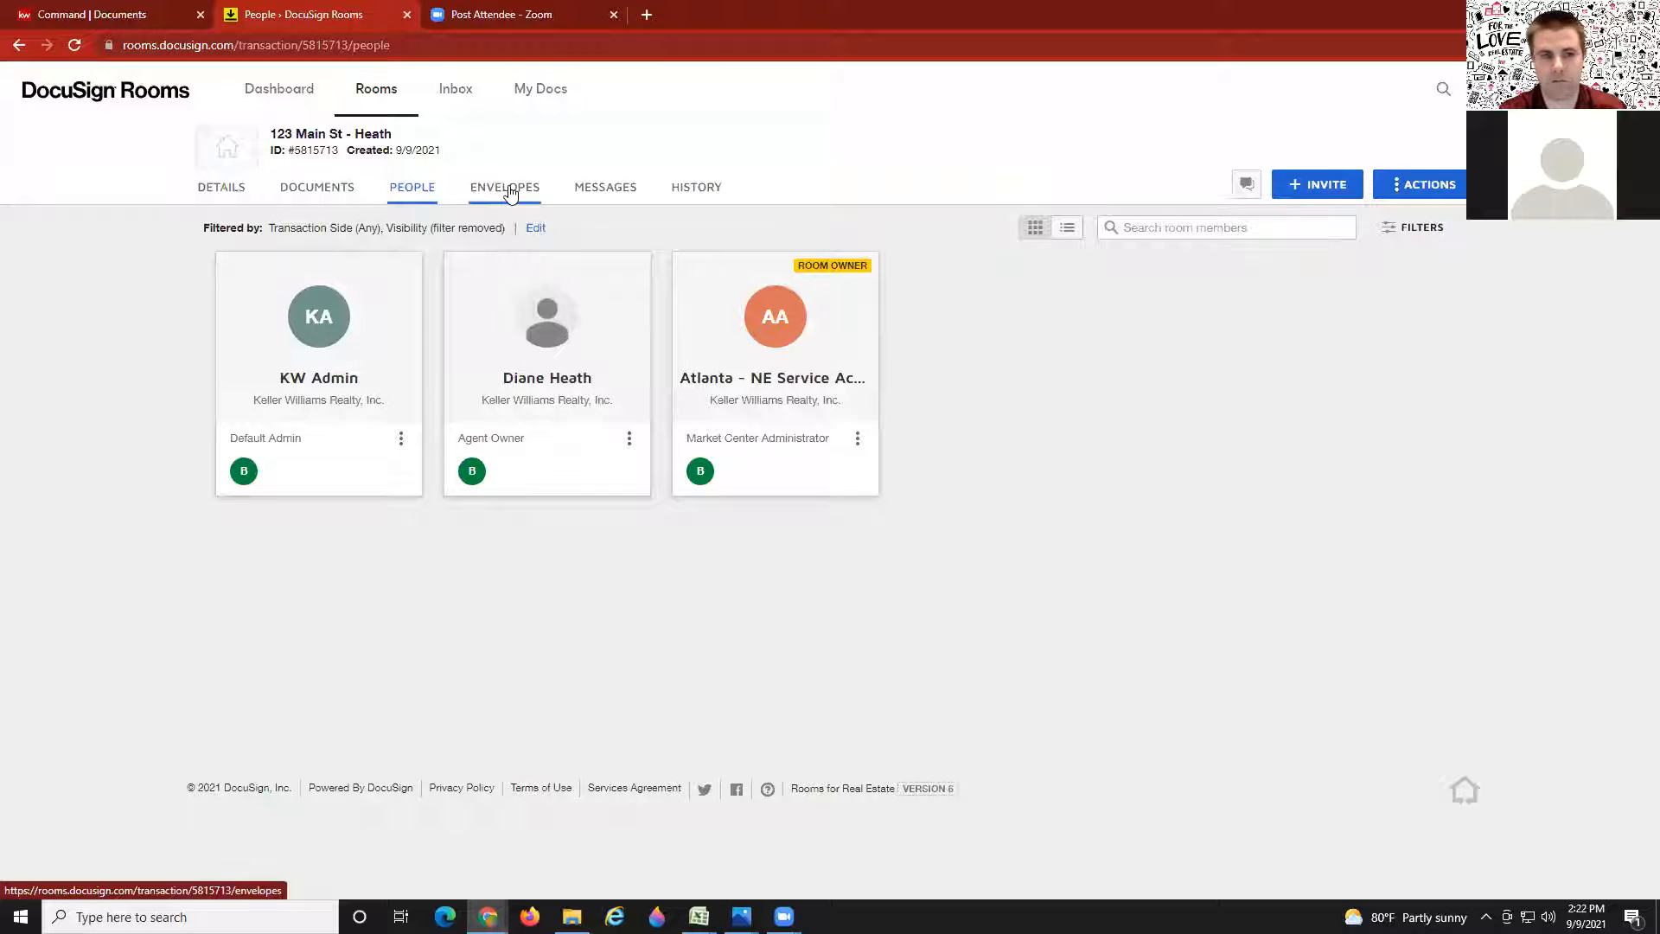
# Step: Review the room's three members, then view its empty Envelopes page
pyautogui.click(511, 194)
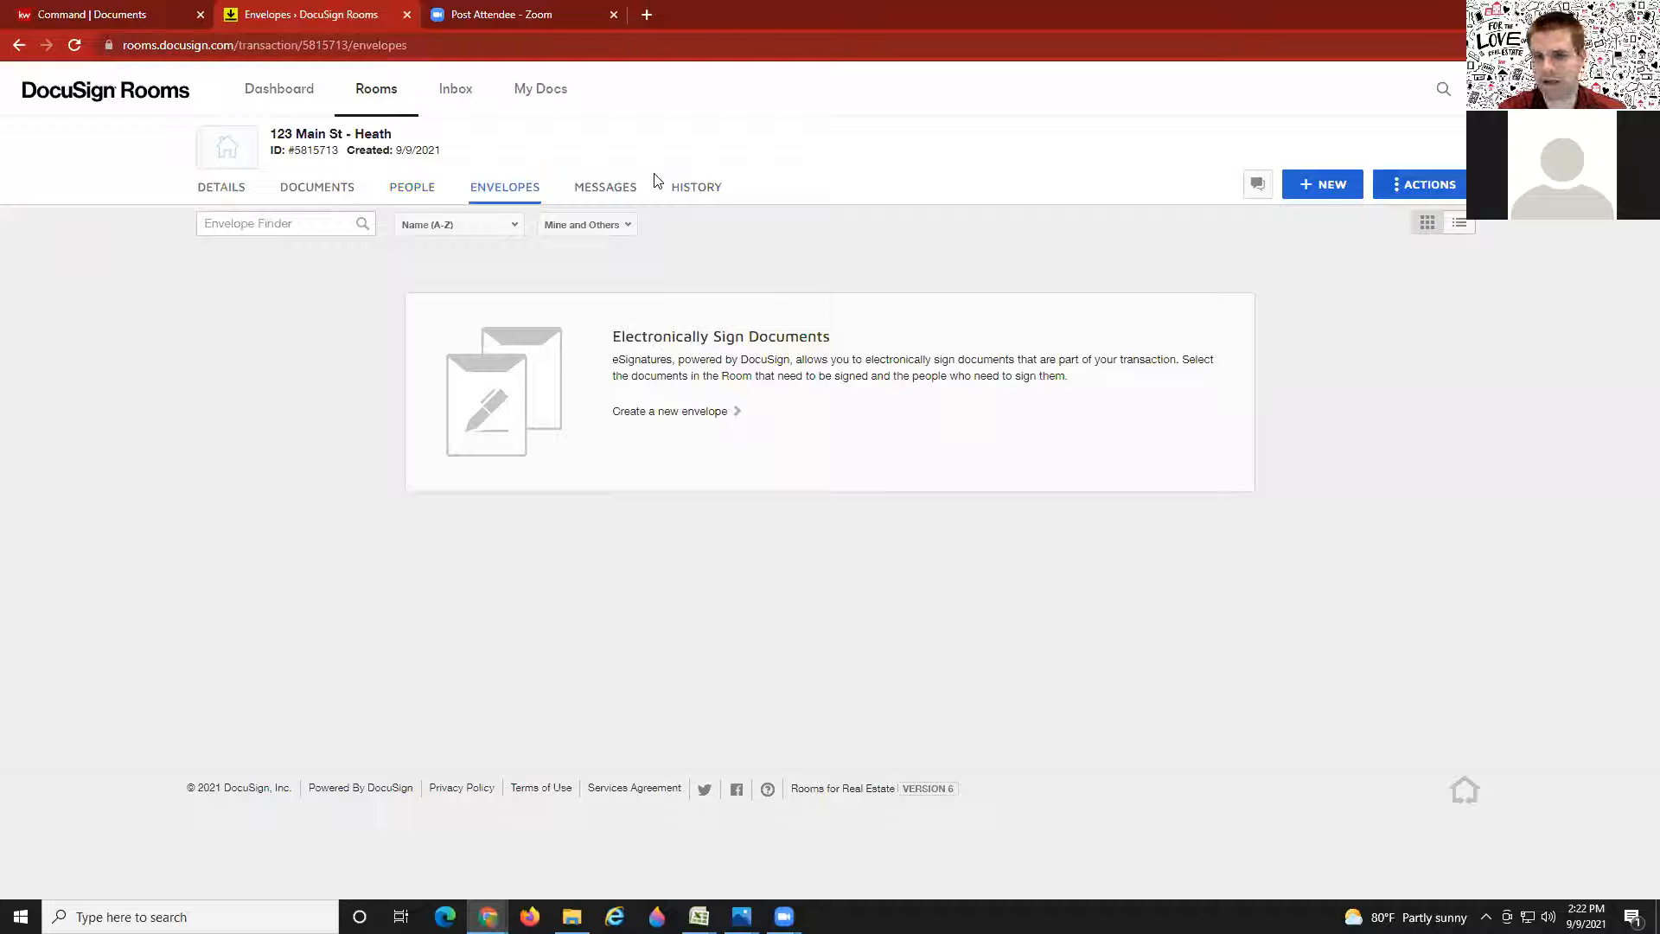
# Step: Return to the room's Documents tab, still showing 0 documents
pyautogui.click(312, 196)
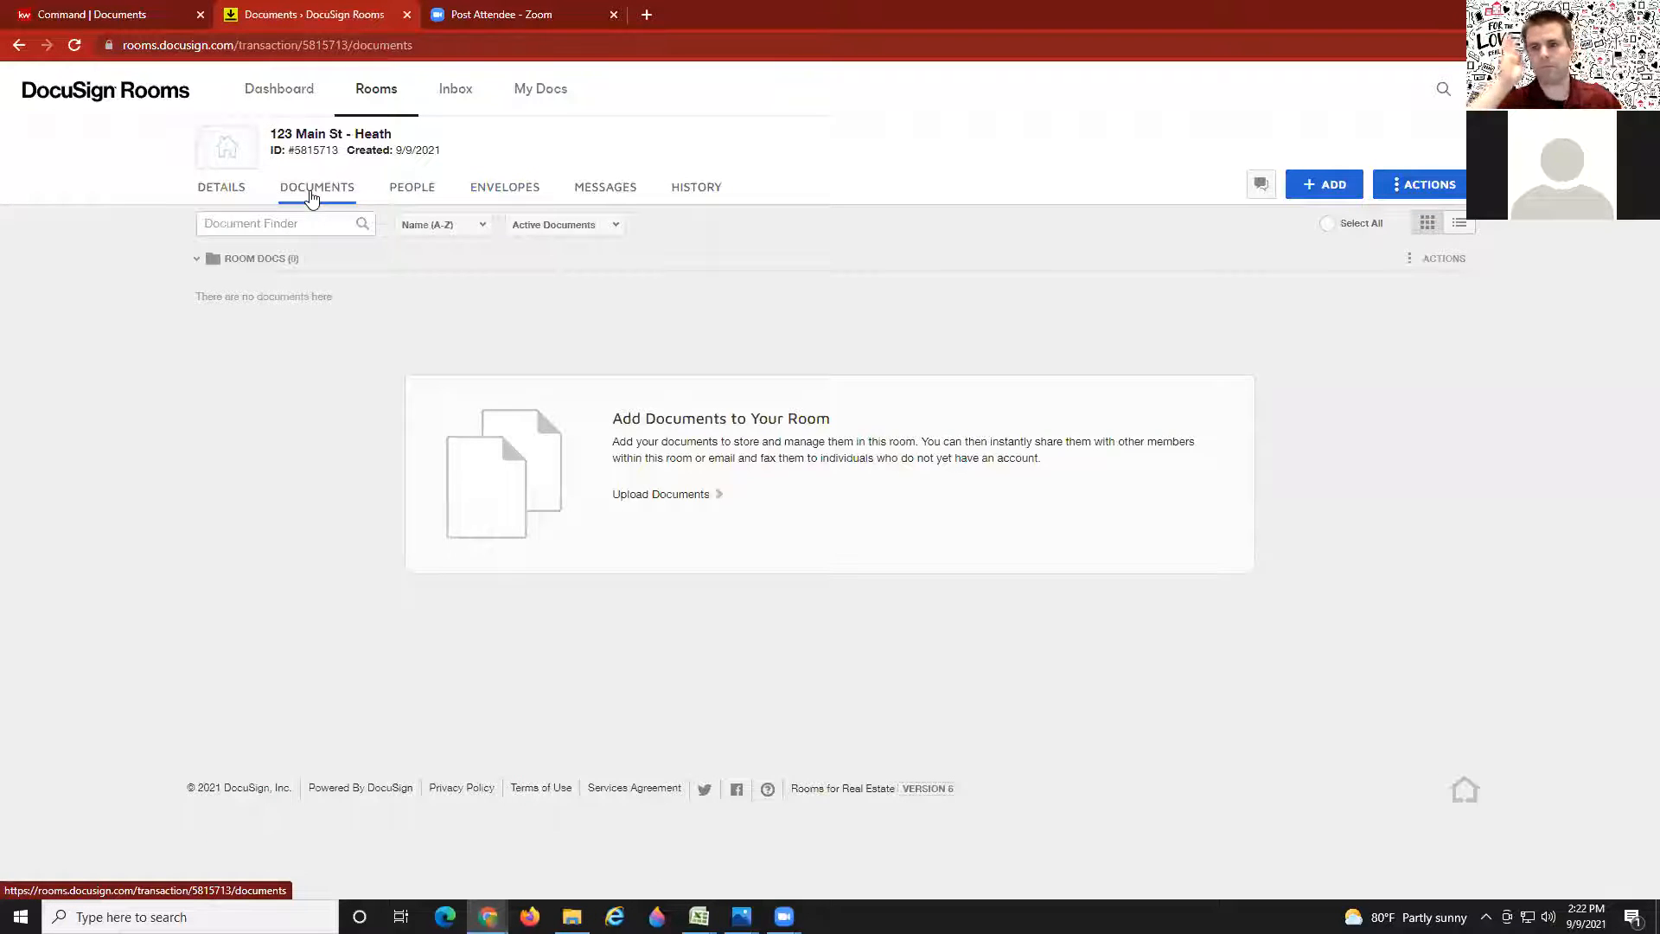
# Step: Bring up the DocuSign Forms picker listing the FMLS, GAR and KW 292 - GA libraries
pyautogui.click(1326, 188)
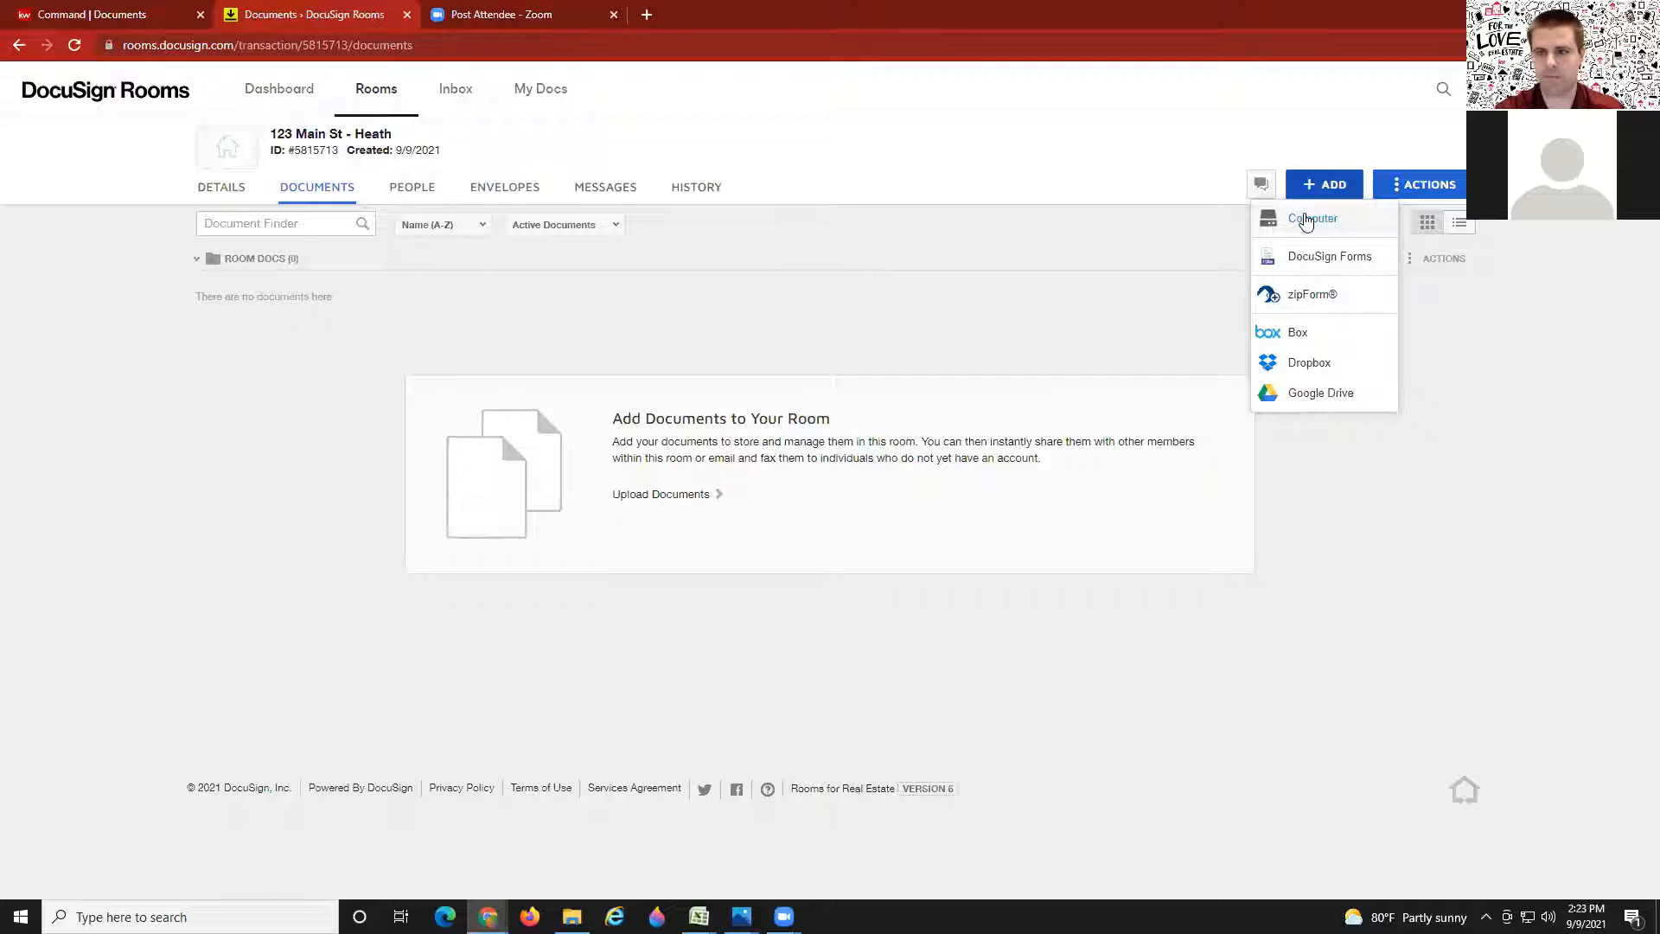
pyautogui.click(1321, 260)
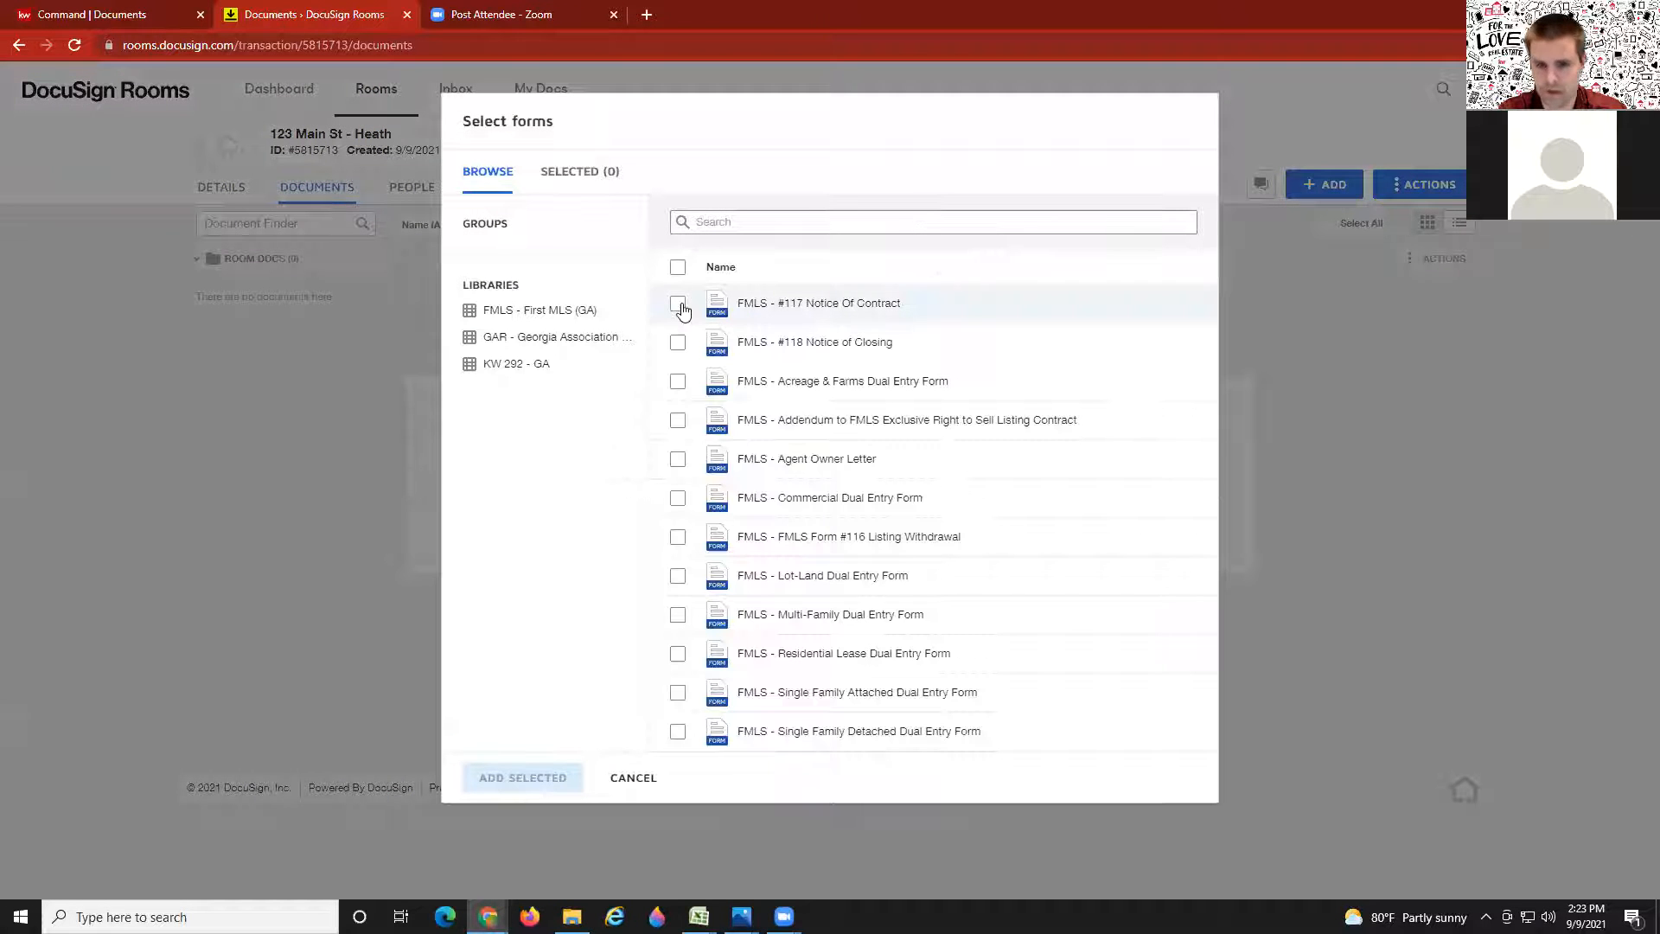
# Step: In the GAR library, search '201', 'conve' and 'back' and tick forms F201, F404 and F604
pyautogui.click(496, 338)
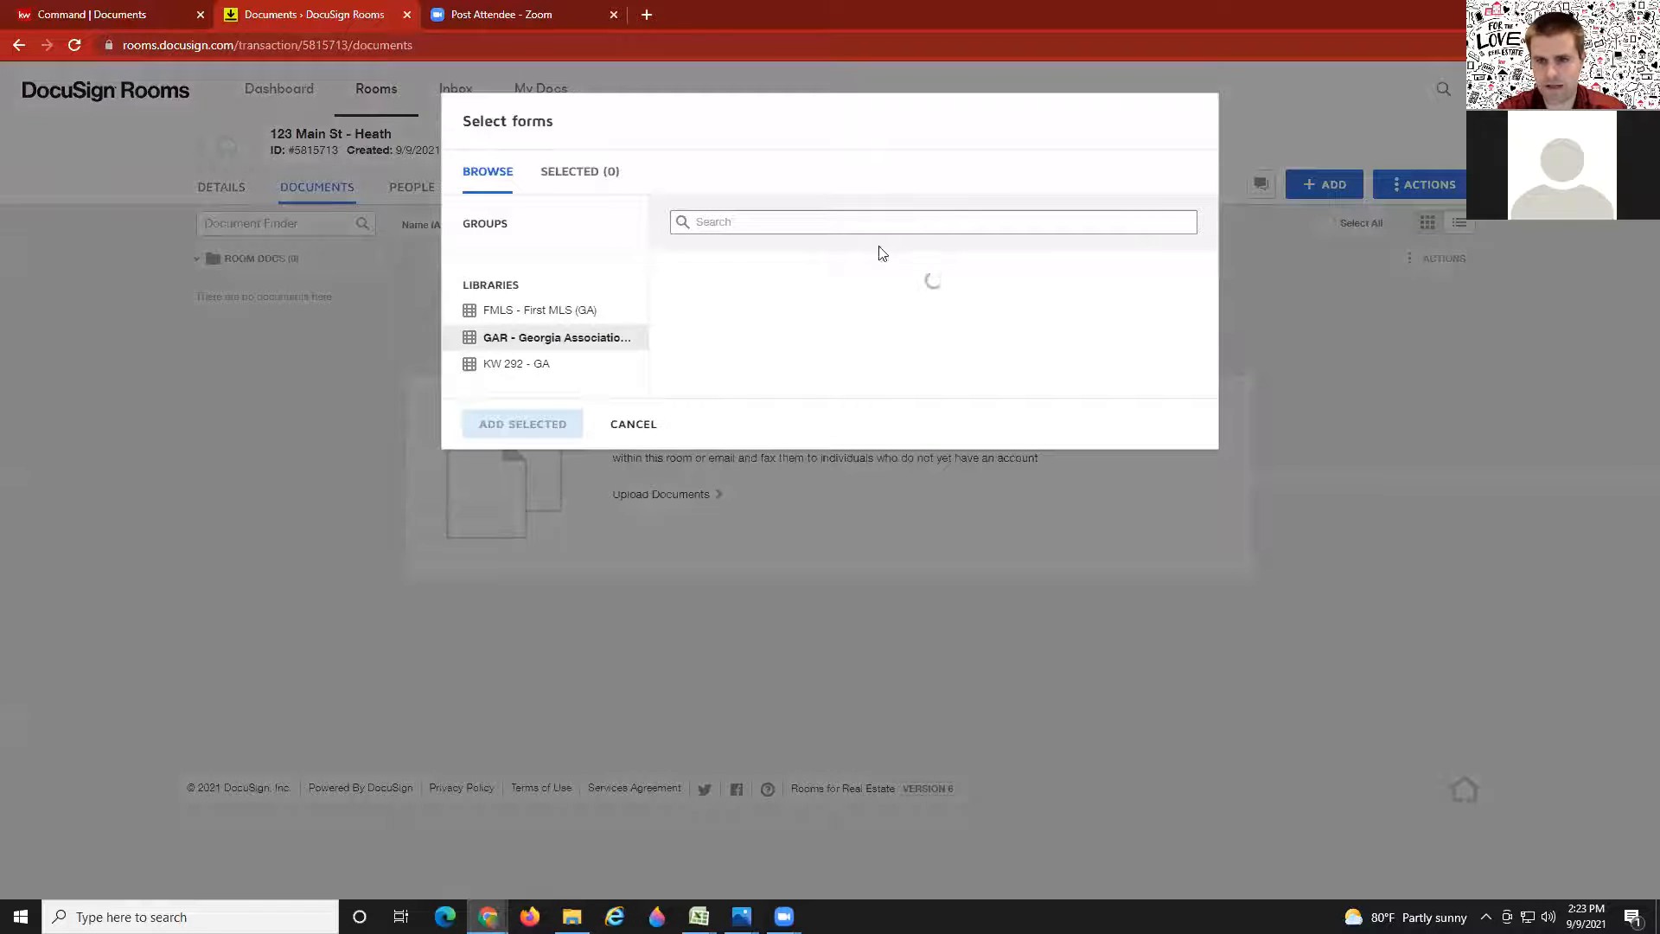
pyautogui.click(832, 226)
pyautogui.write('201')
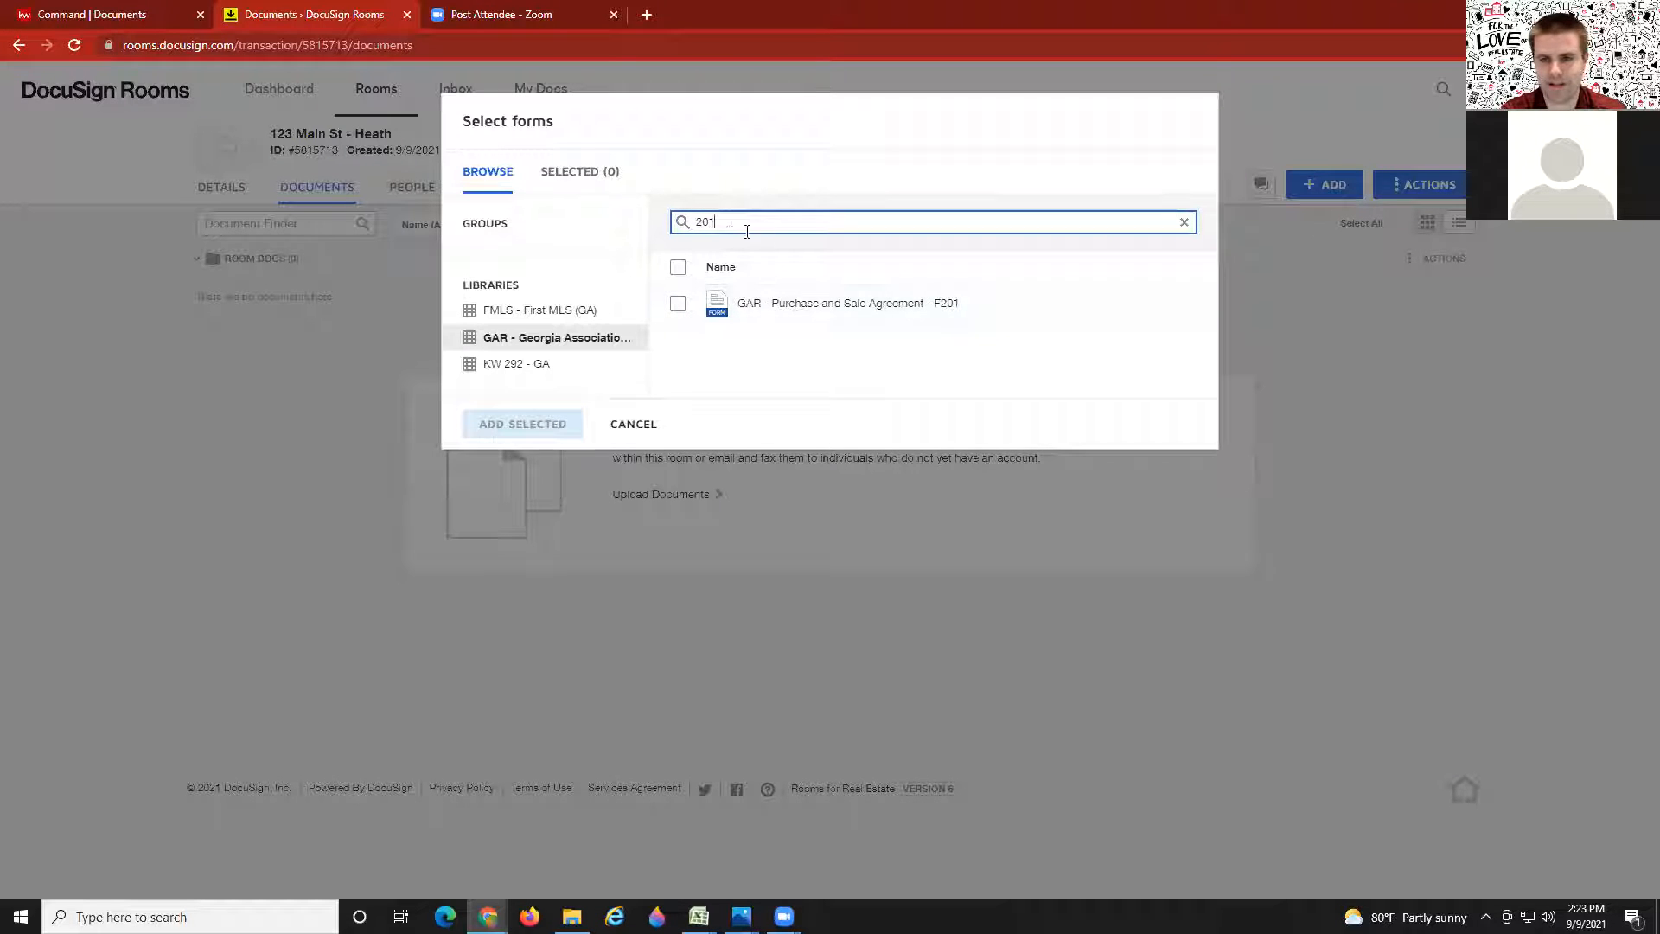
pyautogui.doubleClick(689, 224)
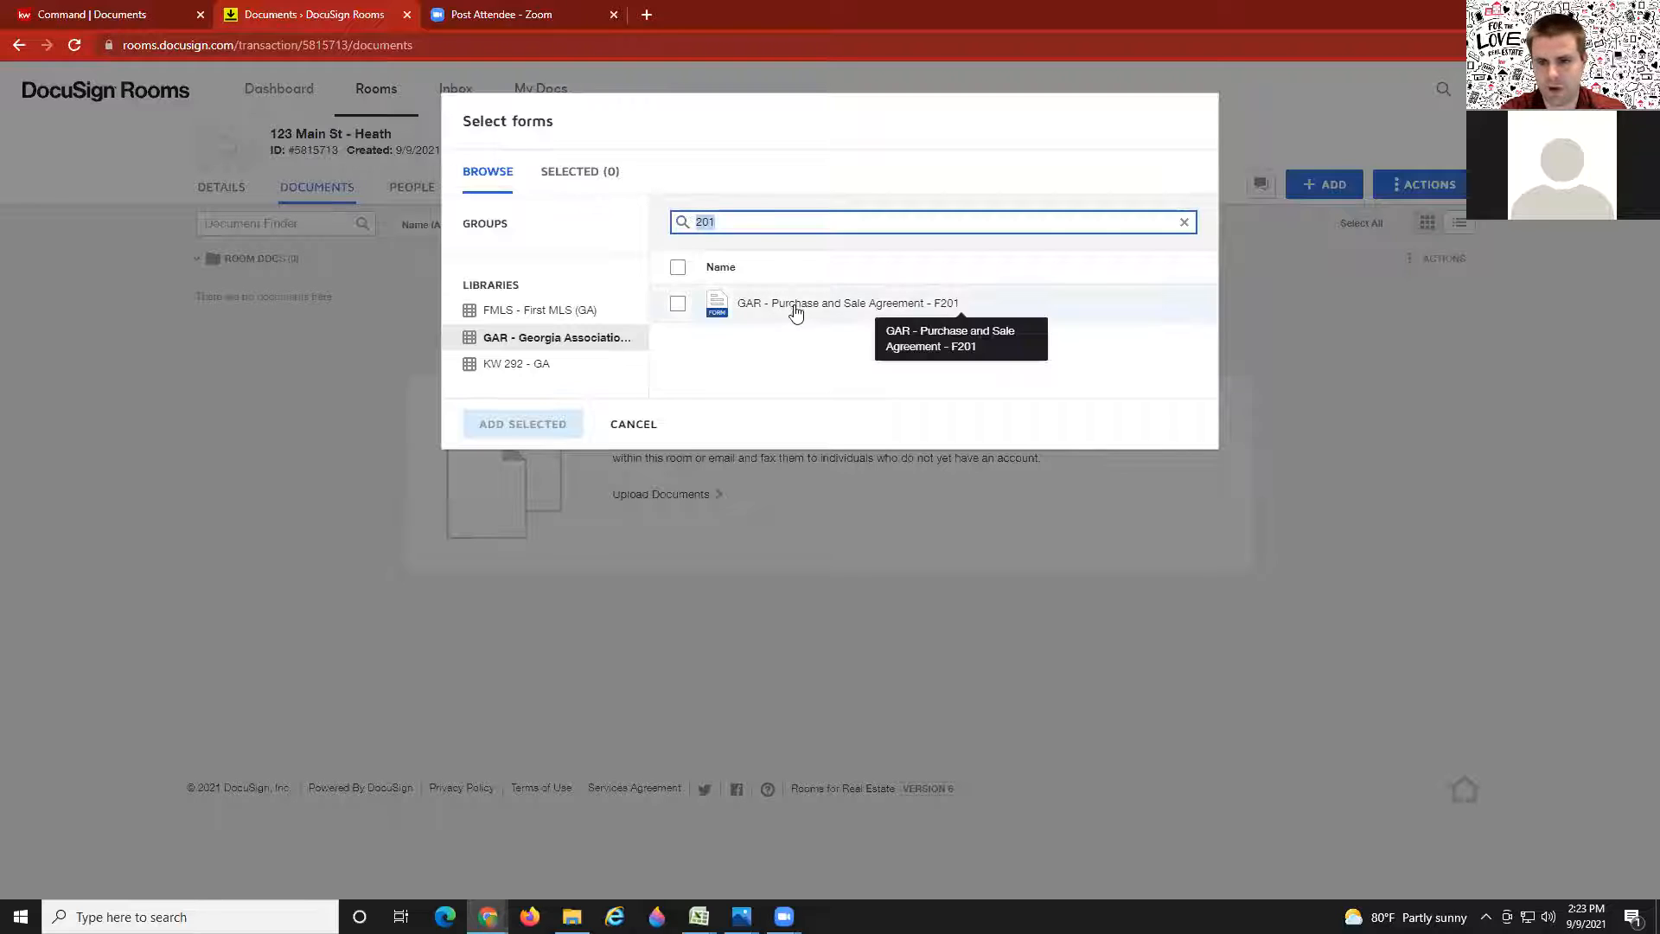
pyautogui.click(676, 308)
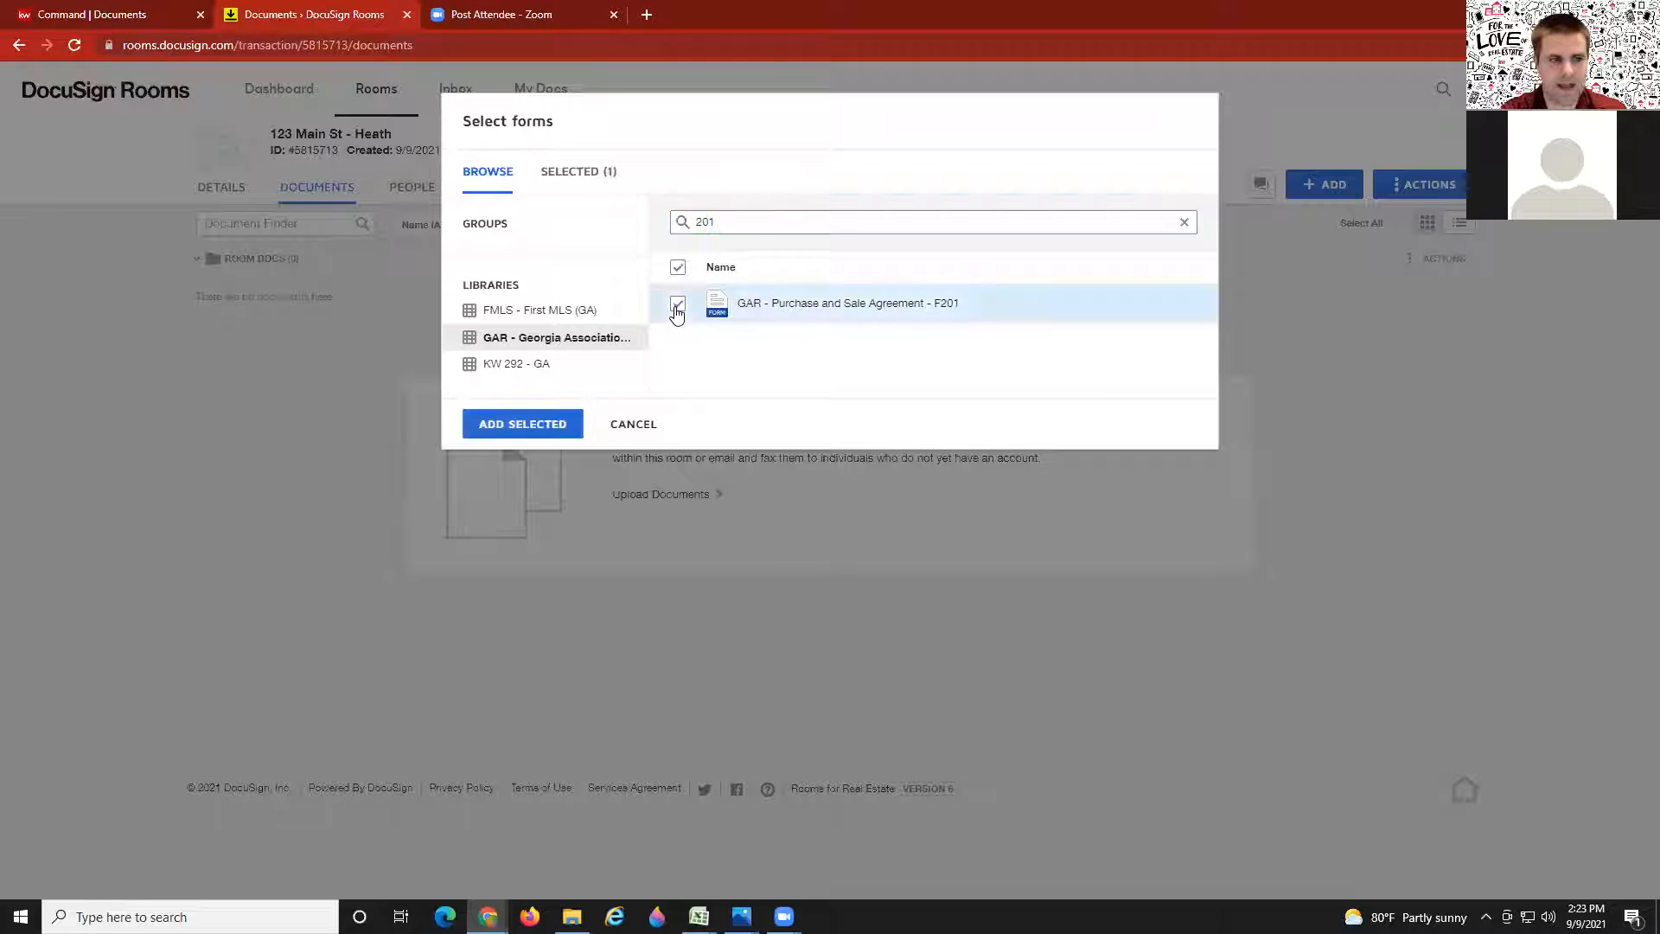
pyautogui.moveTo(741, 223); pyautogui.dragTo(654, 220)
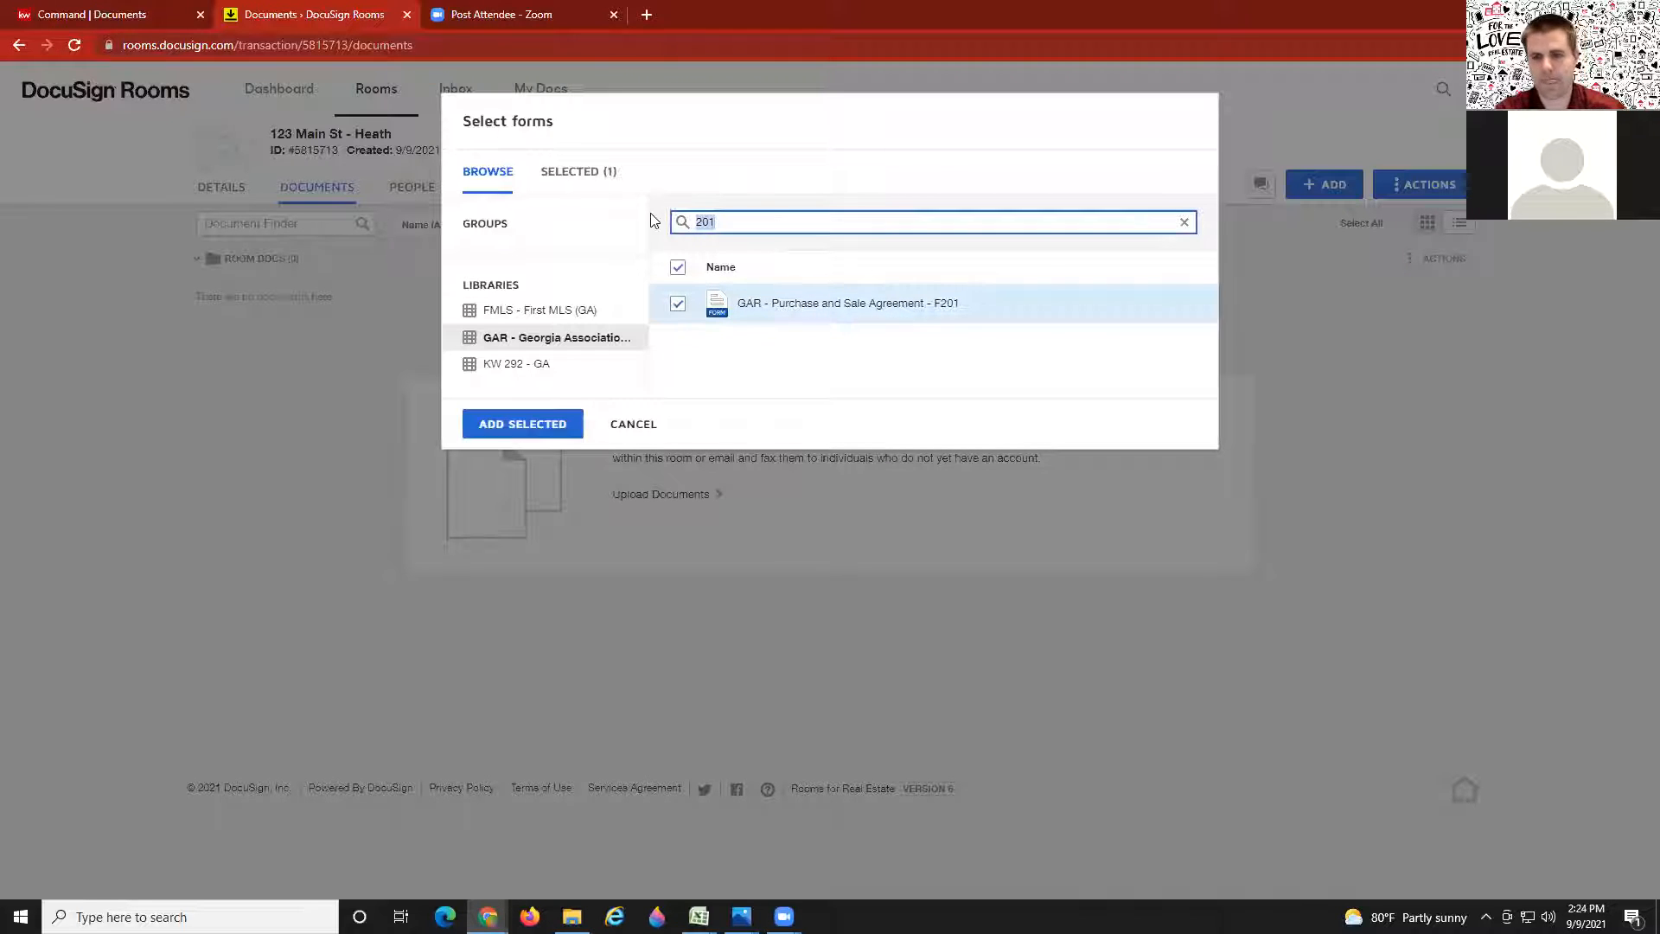
pyautogui.press('BackSpace')
pyautogui.write('conve')
pyautogui.click(678, 304)
pyautogui.moveTo(750, 222); pyautogui.dragTo(648, 235)
pyautogui.write('back')
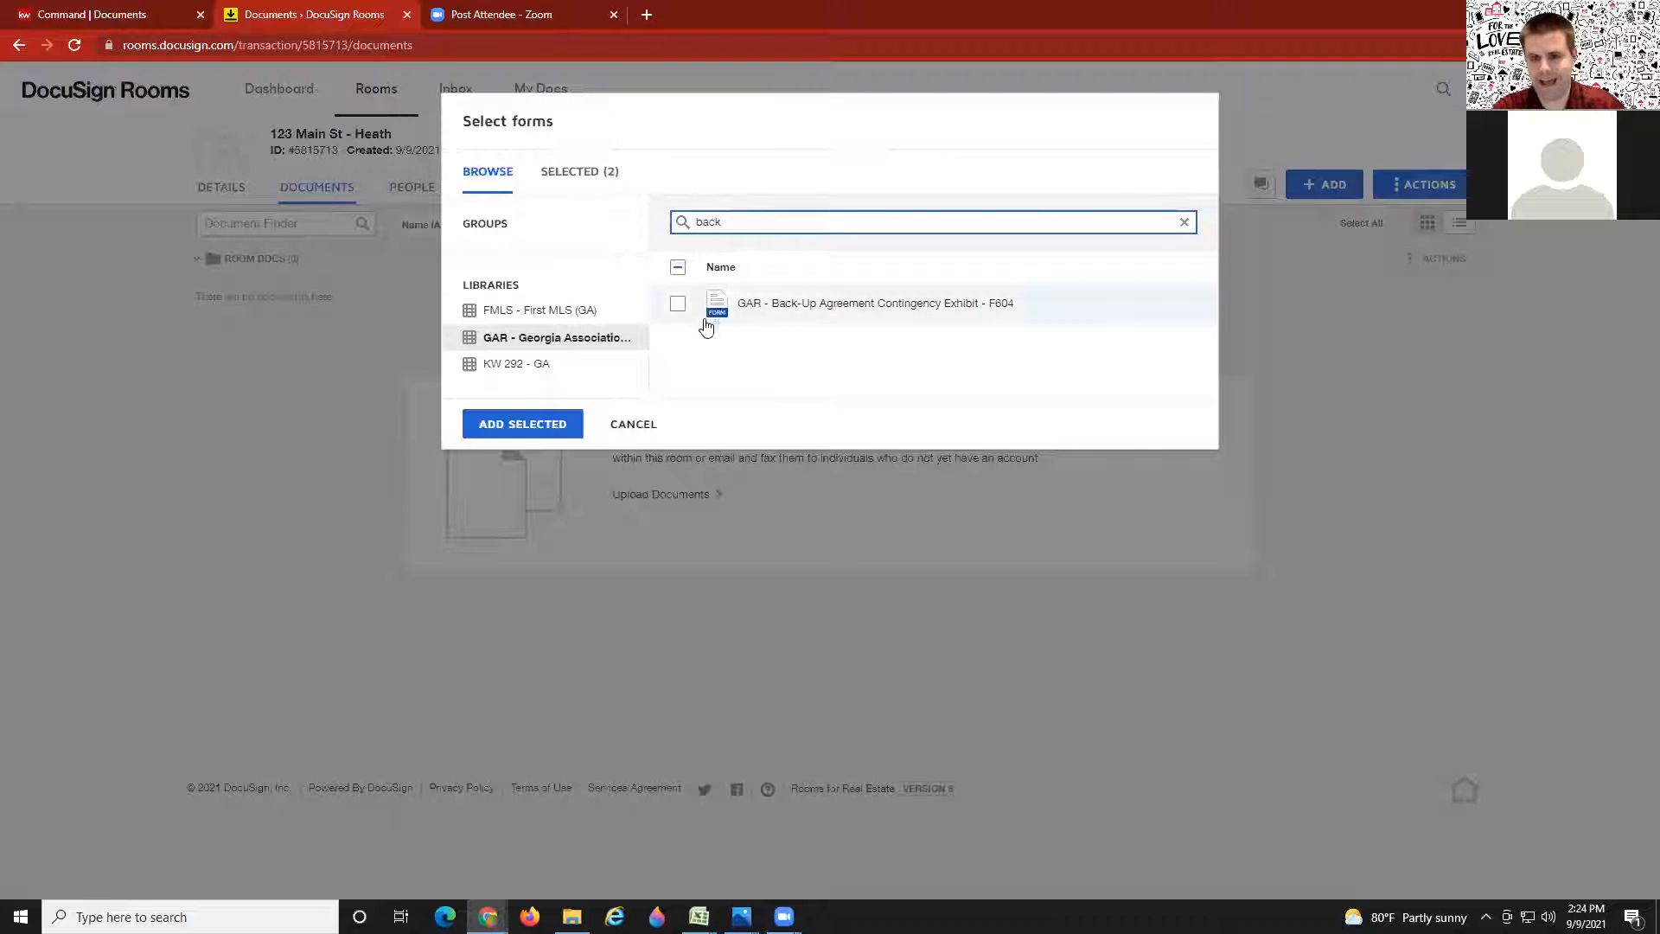
pyautogui.click(679, 308)
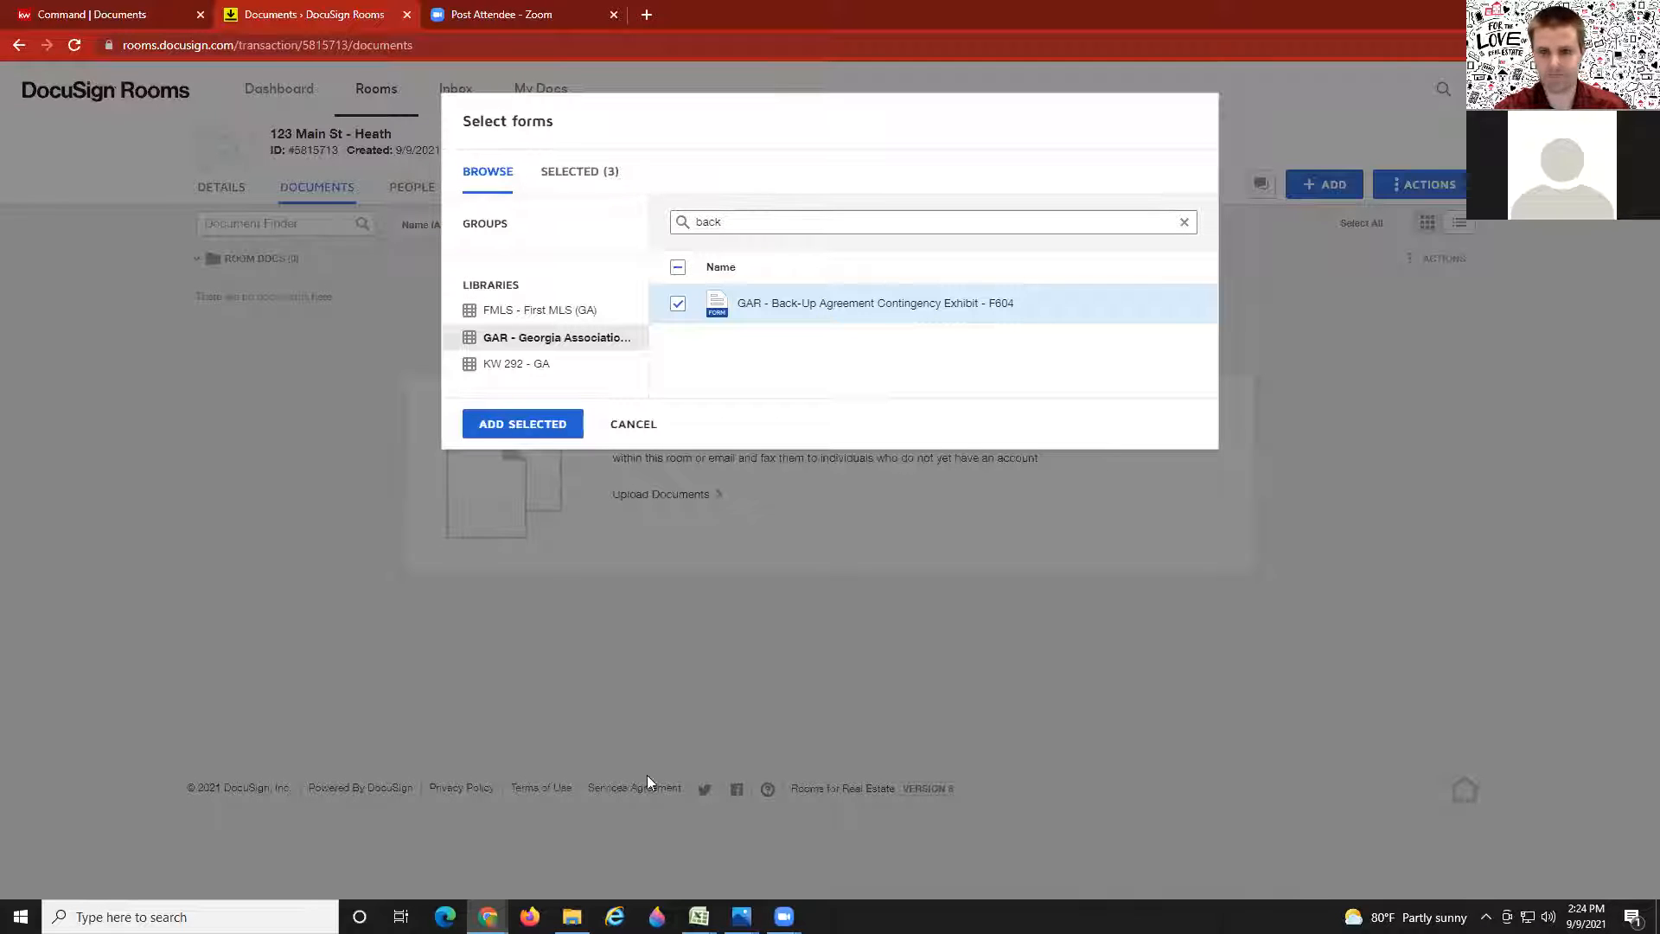
# Step: Add the three selected GAR forms to the room and open the F201 agreement for editing
pyautogui.click(540, 426)
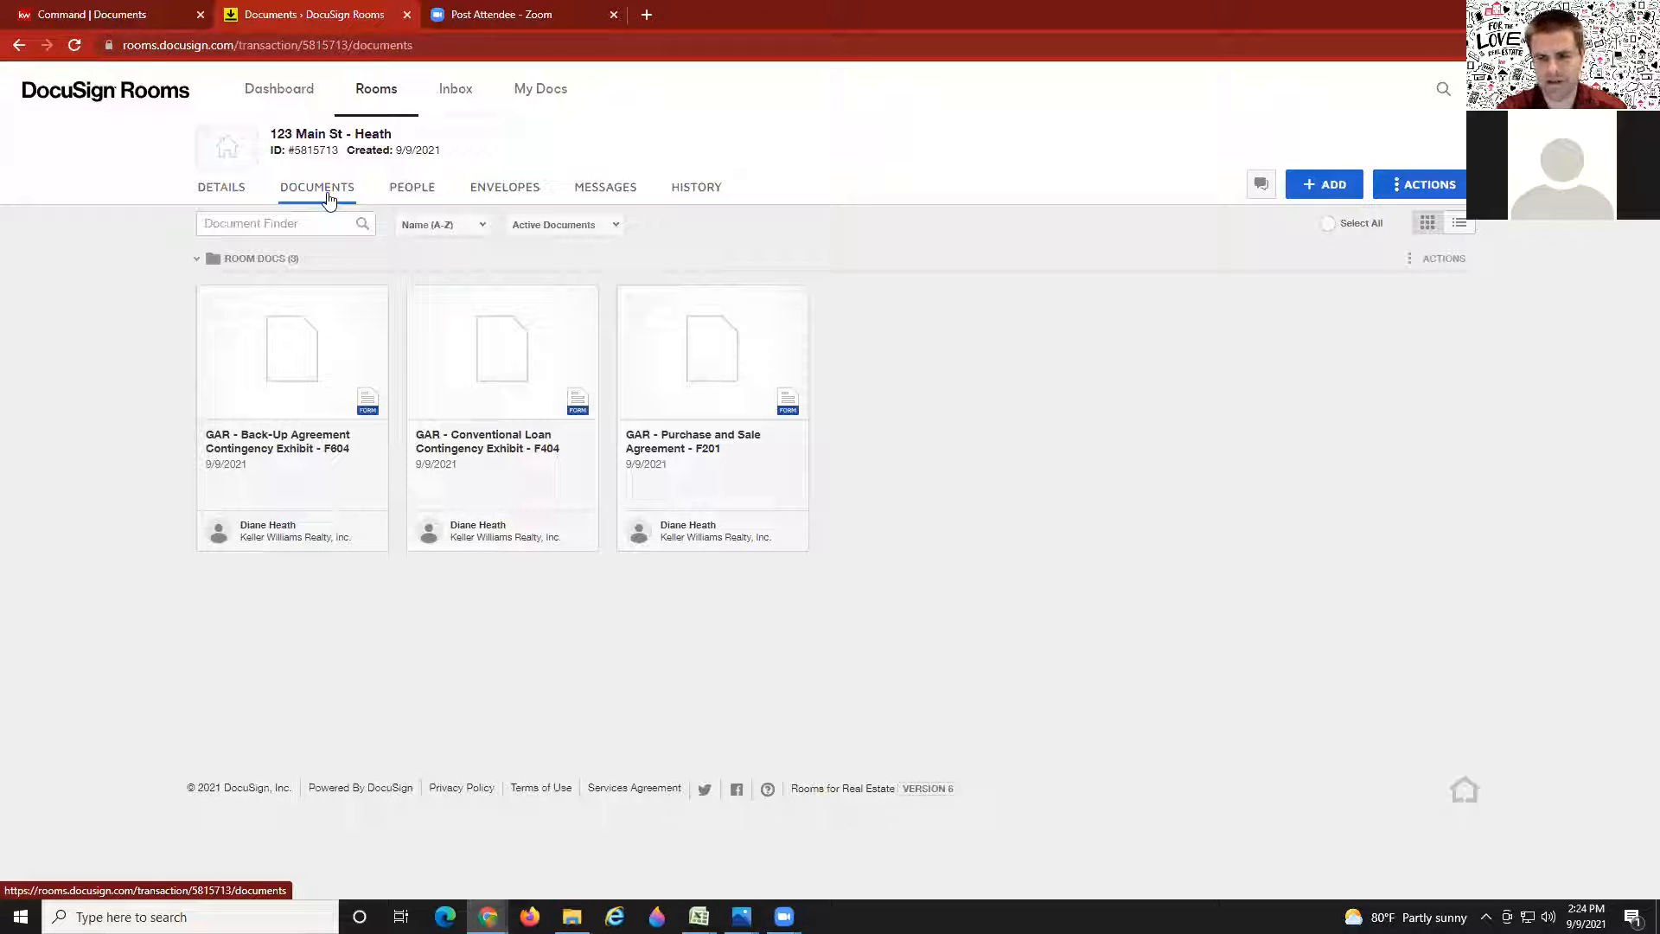
pyautogui.click(692, 349)
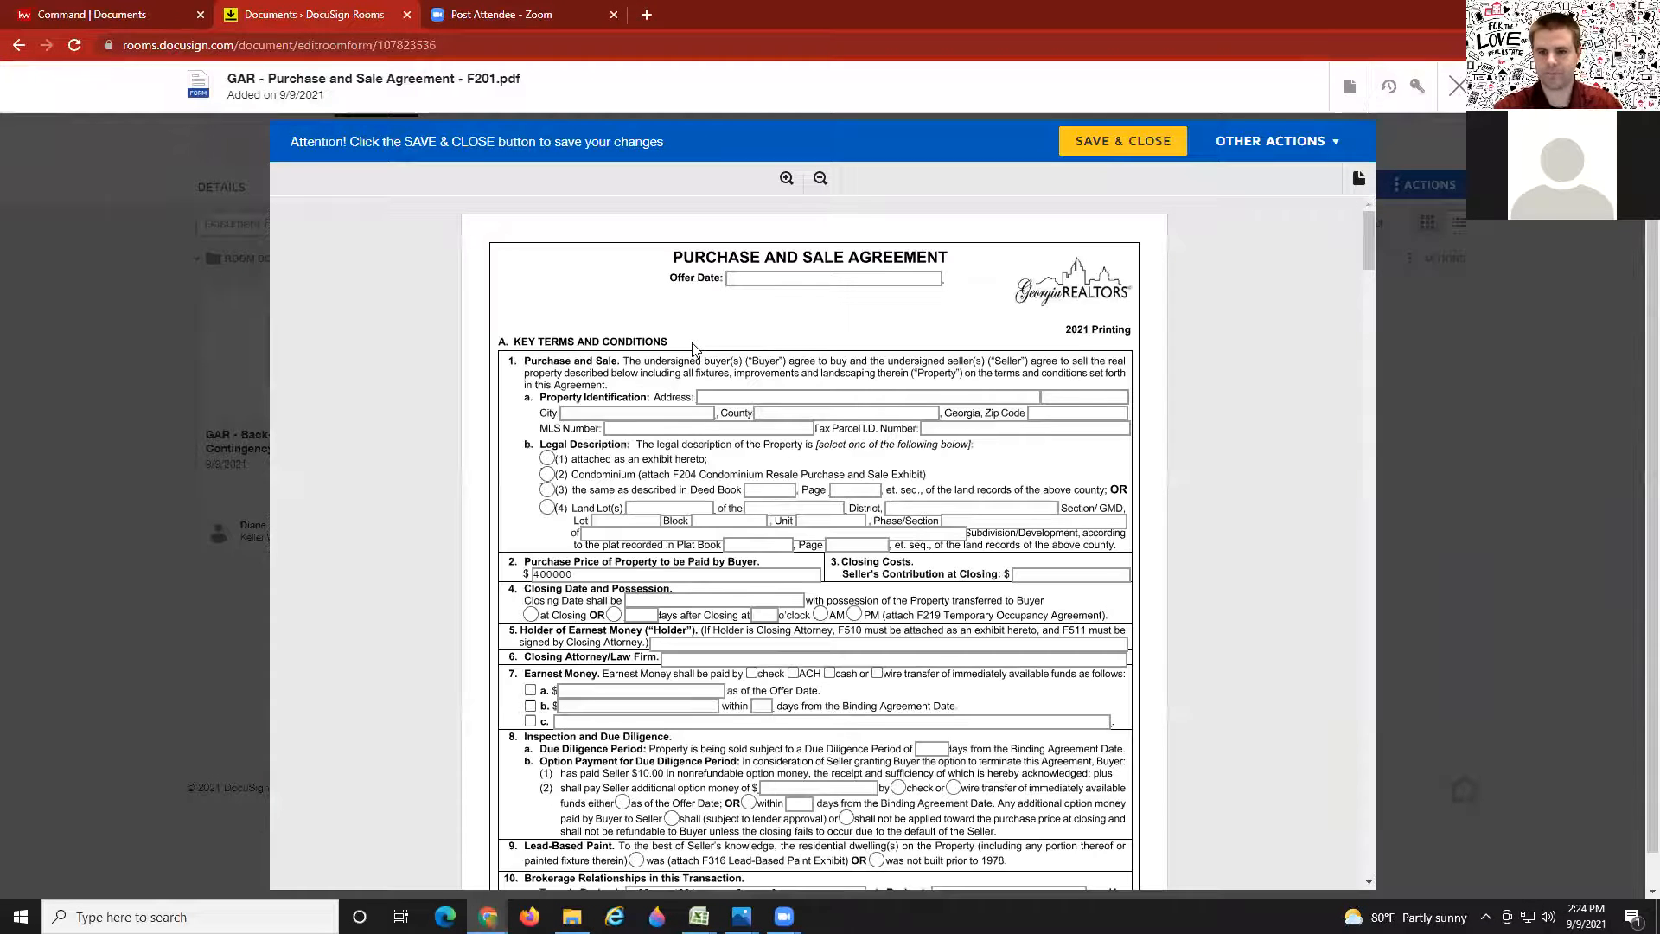
# Step: Enter offer date 9/9/2021 and property 123 Main St, Lawrenceville, Gwinnett, 30044, MLS 5478465
pyautogui.click(782, 278)
pyautogui.write('9/9/2021')
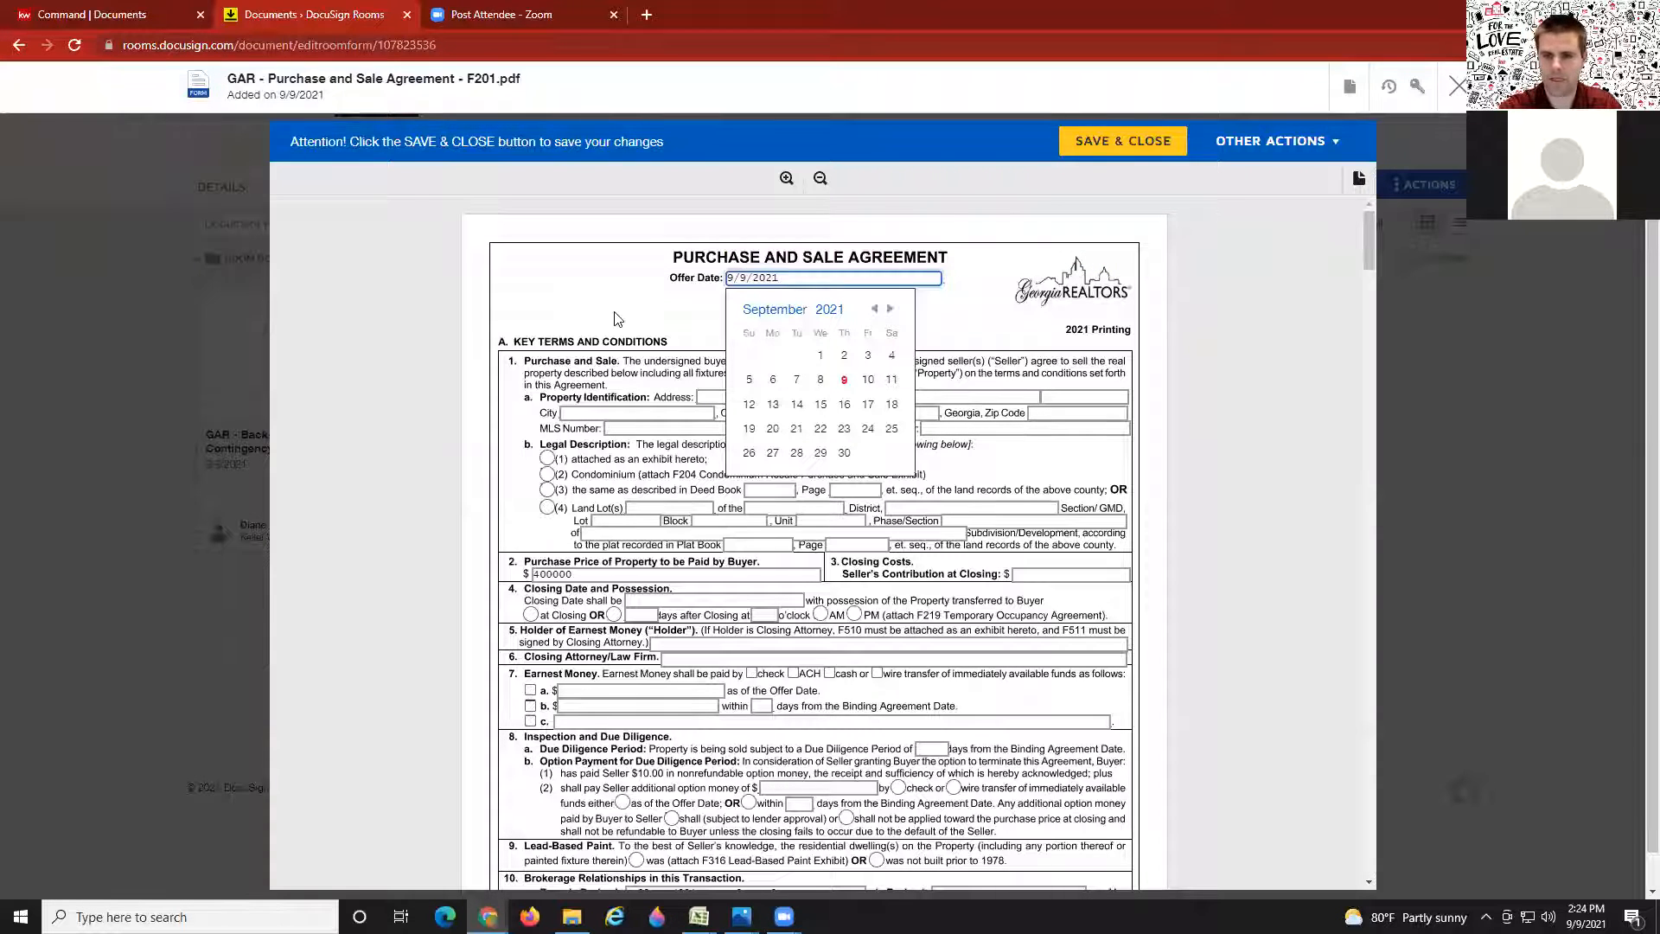
pyautogui.click(616, 318)
pyautogui.click(737, 397)
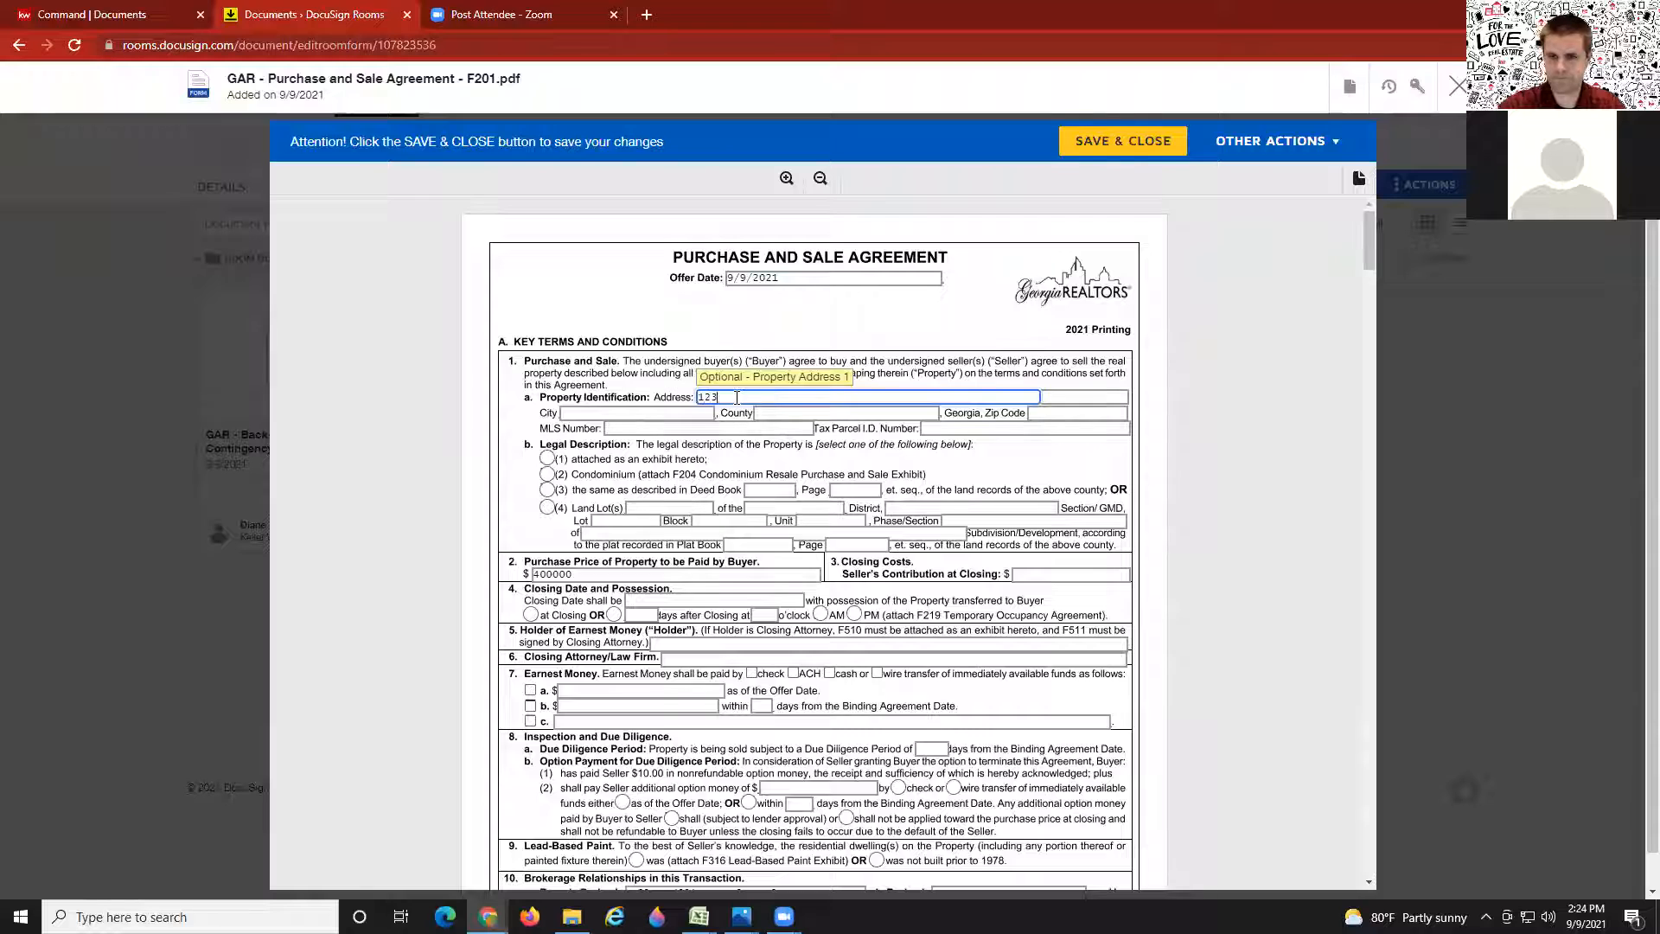
pyautogui.press('Tab')
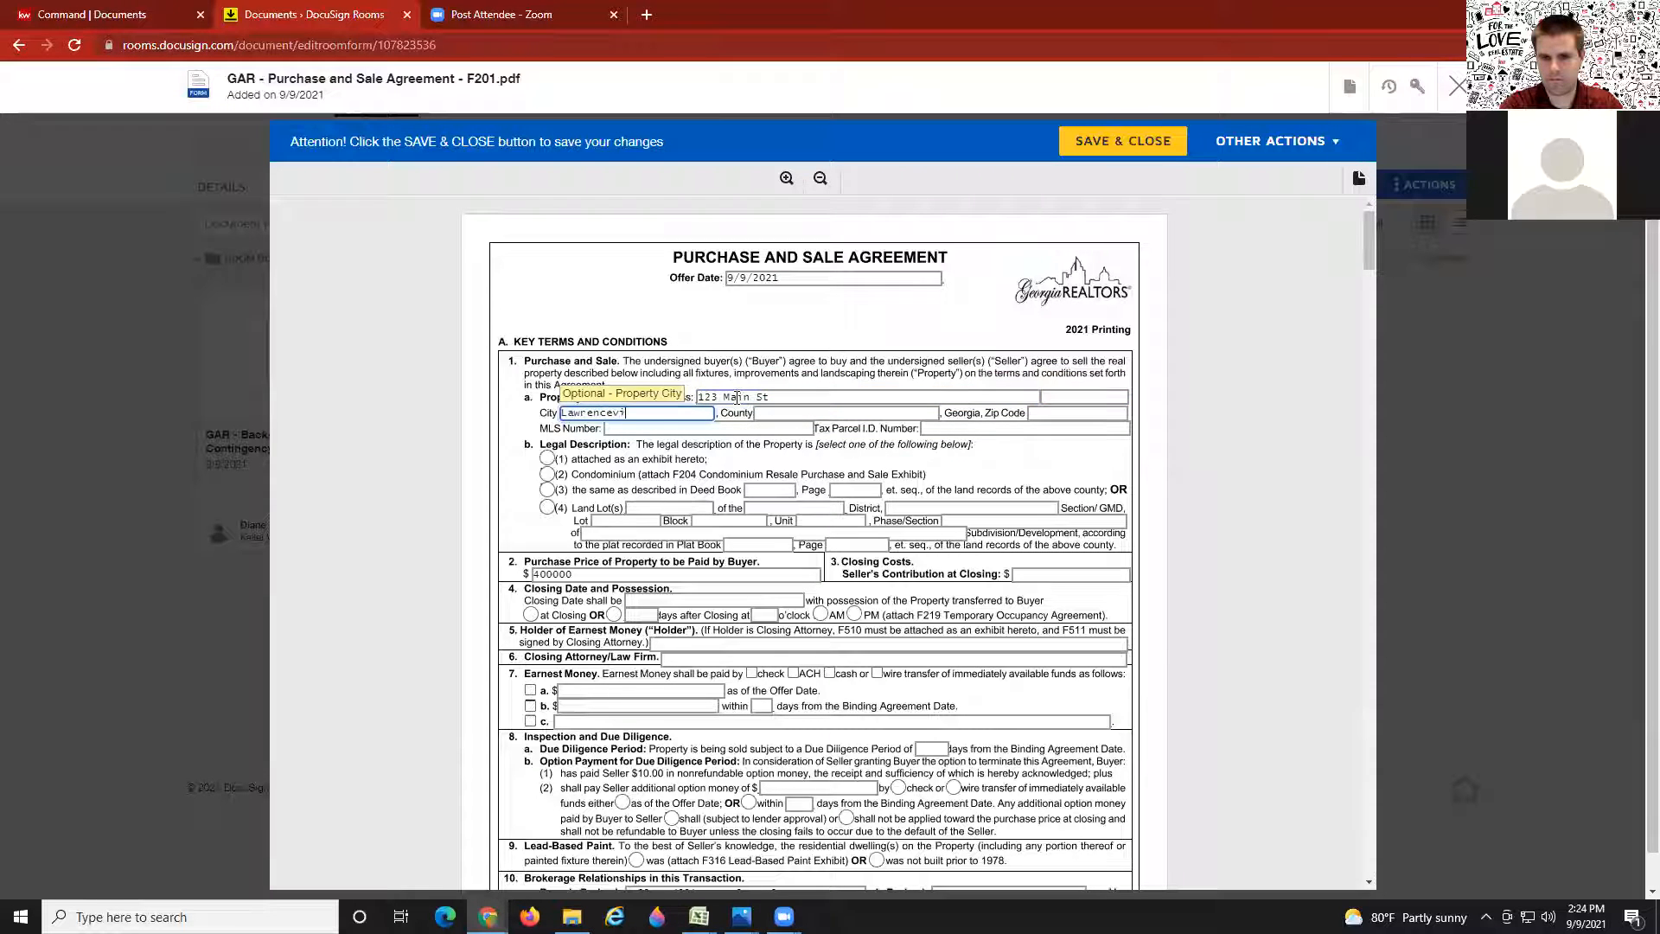
pyautogui.press('Tab')
pyautogui.press('Tab')
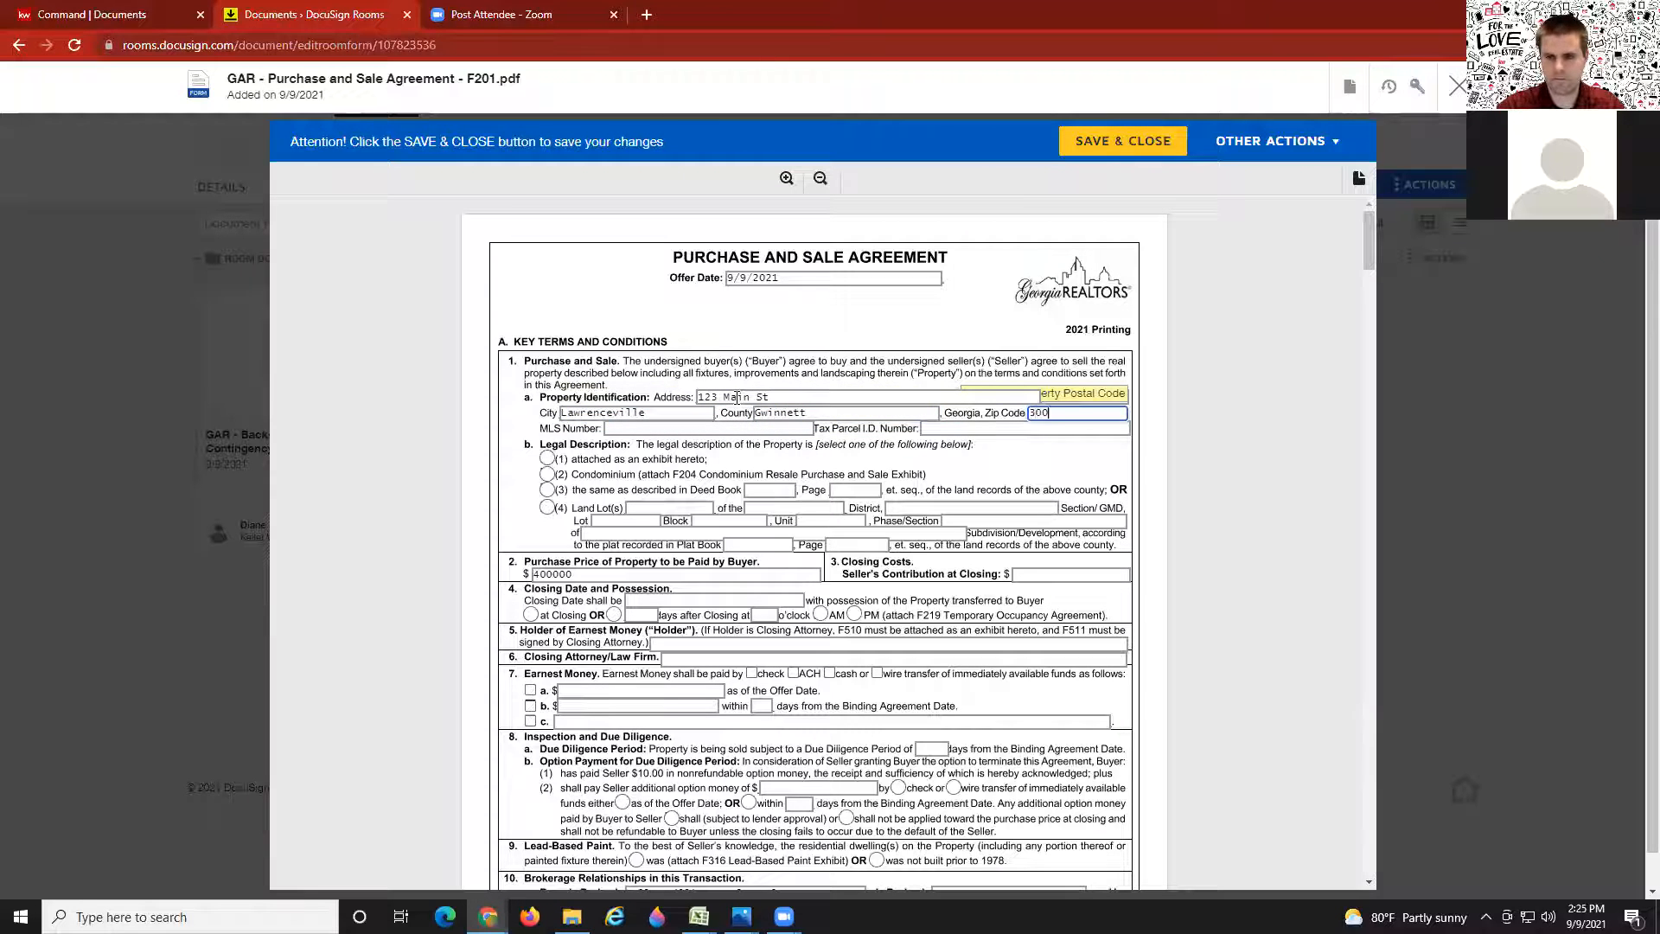
pyautogui.press('Tab')
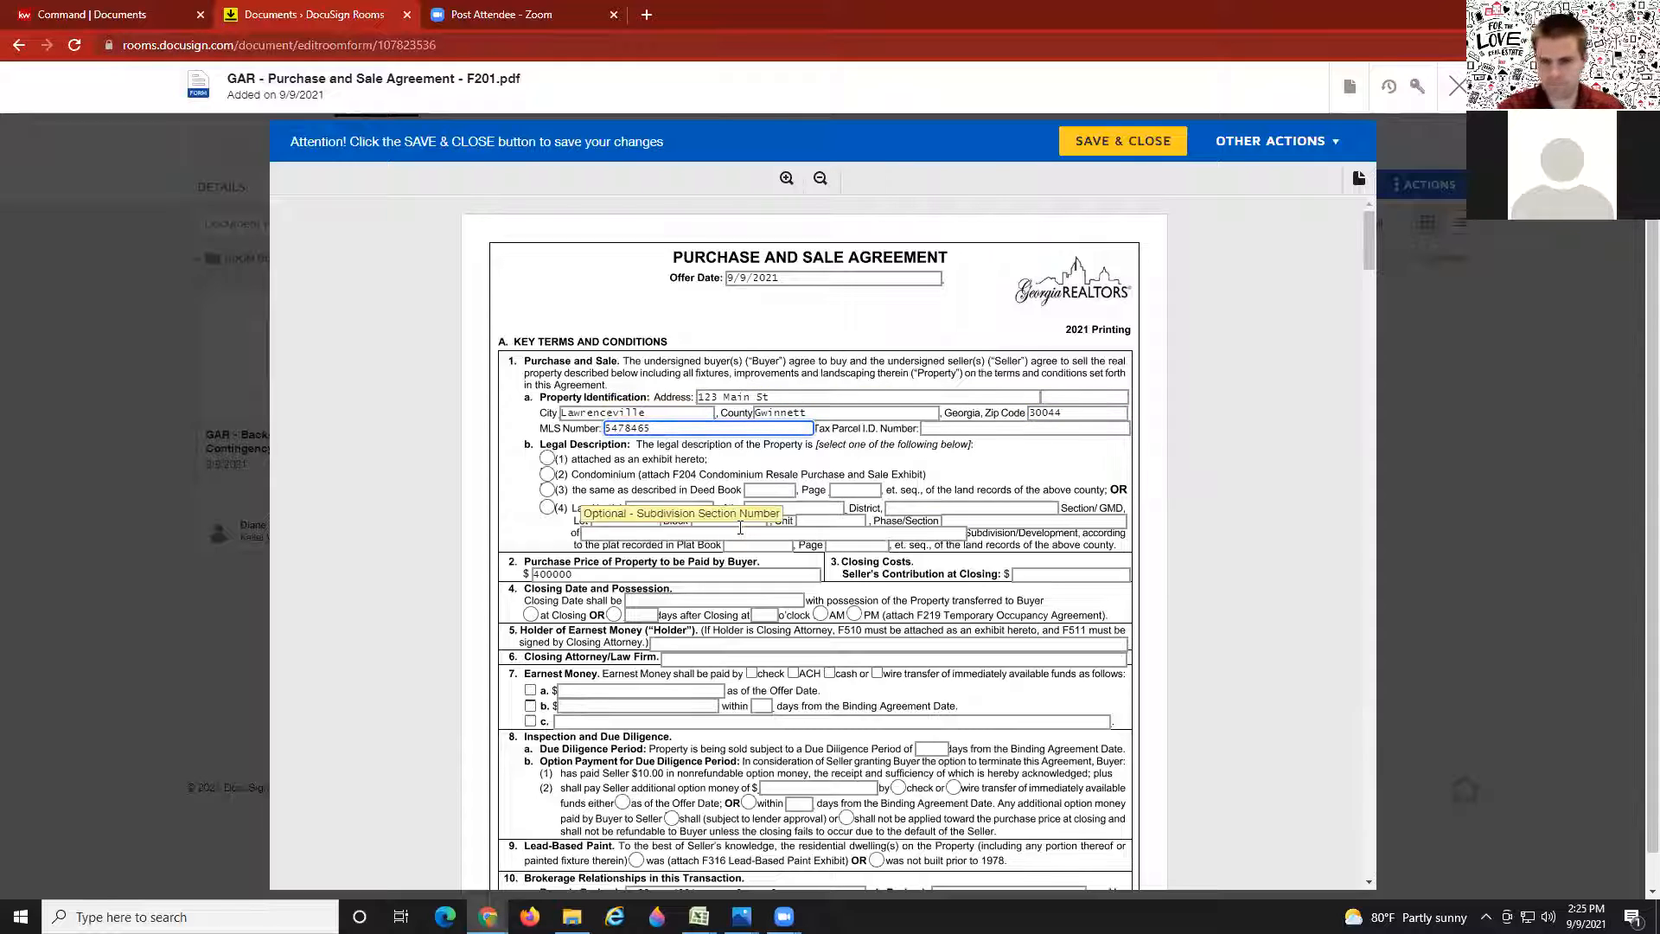
# Step: Change the purchase price from 400000 to 410,000 and set the seller's contribution to 0
pyautogui.click(600, 575)
pyautogui.doubleClick(533, 574)
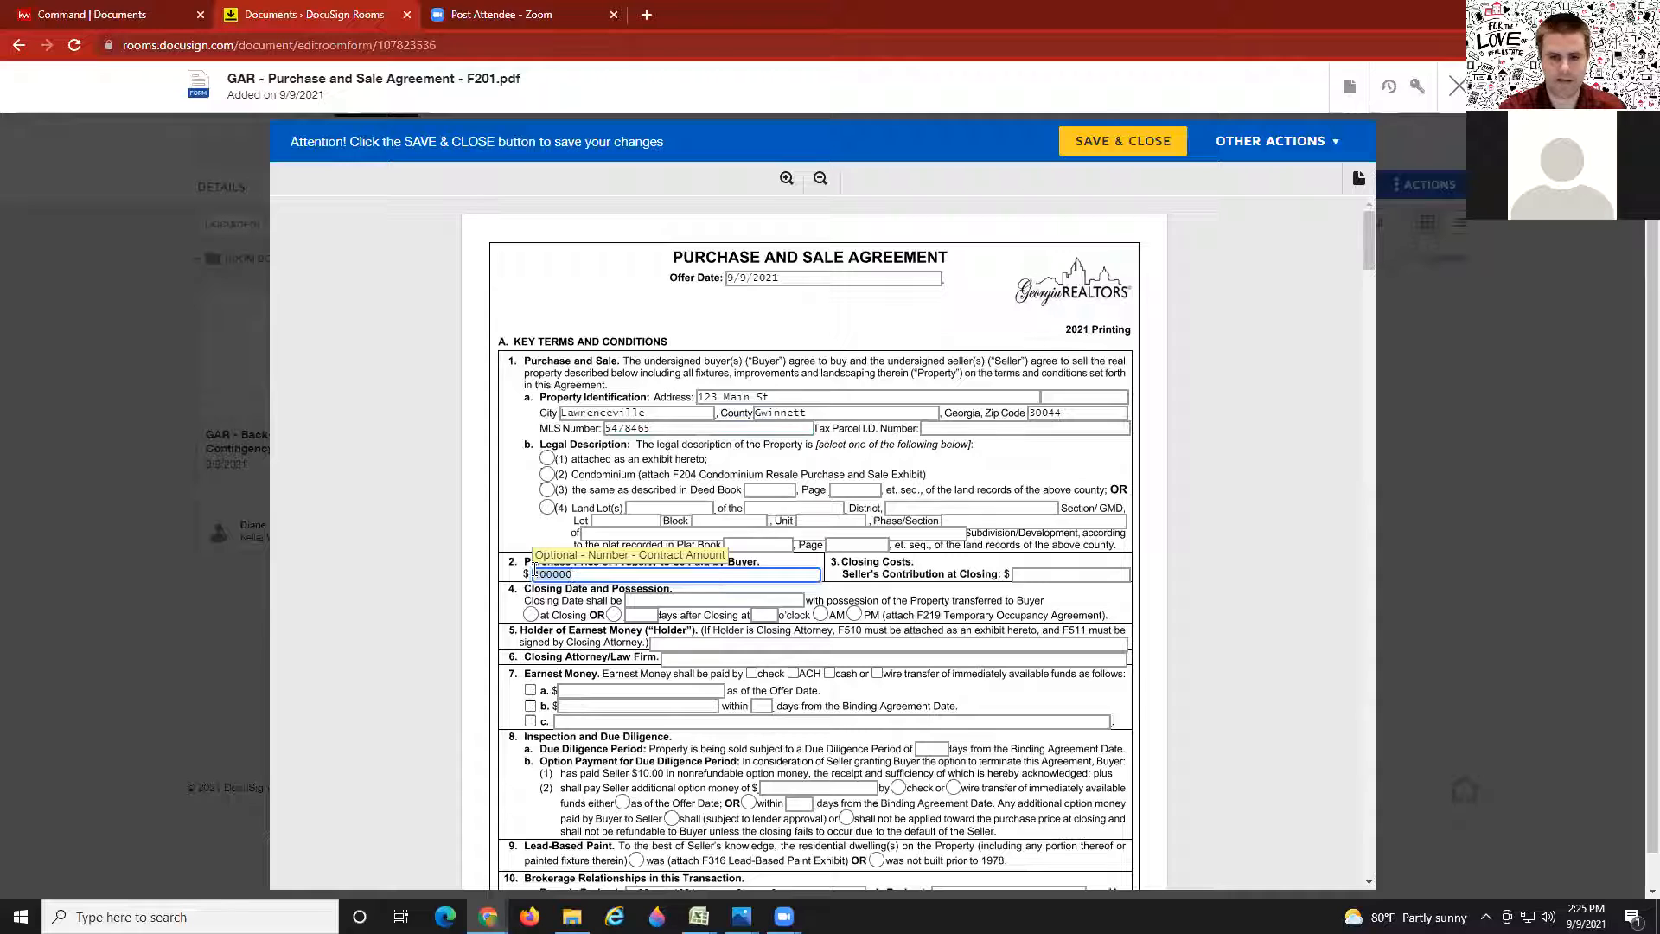
pyautogui.write('410,')
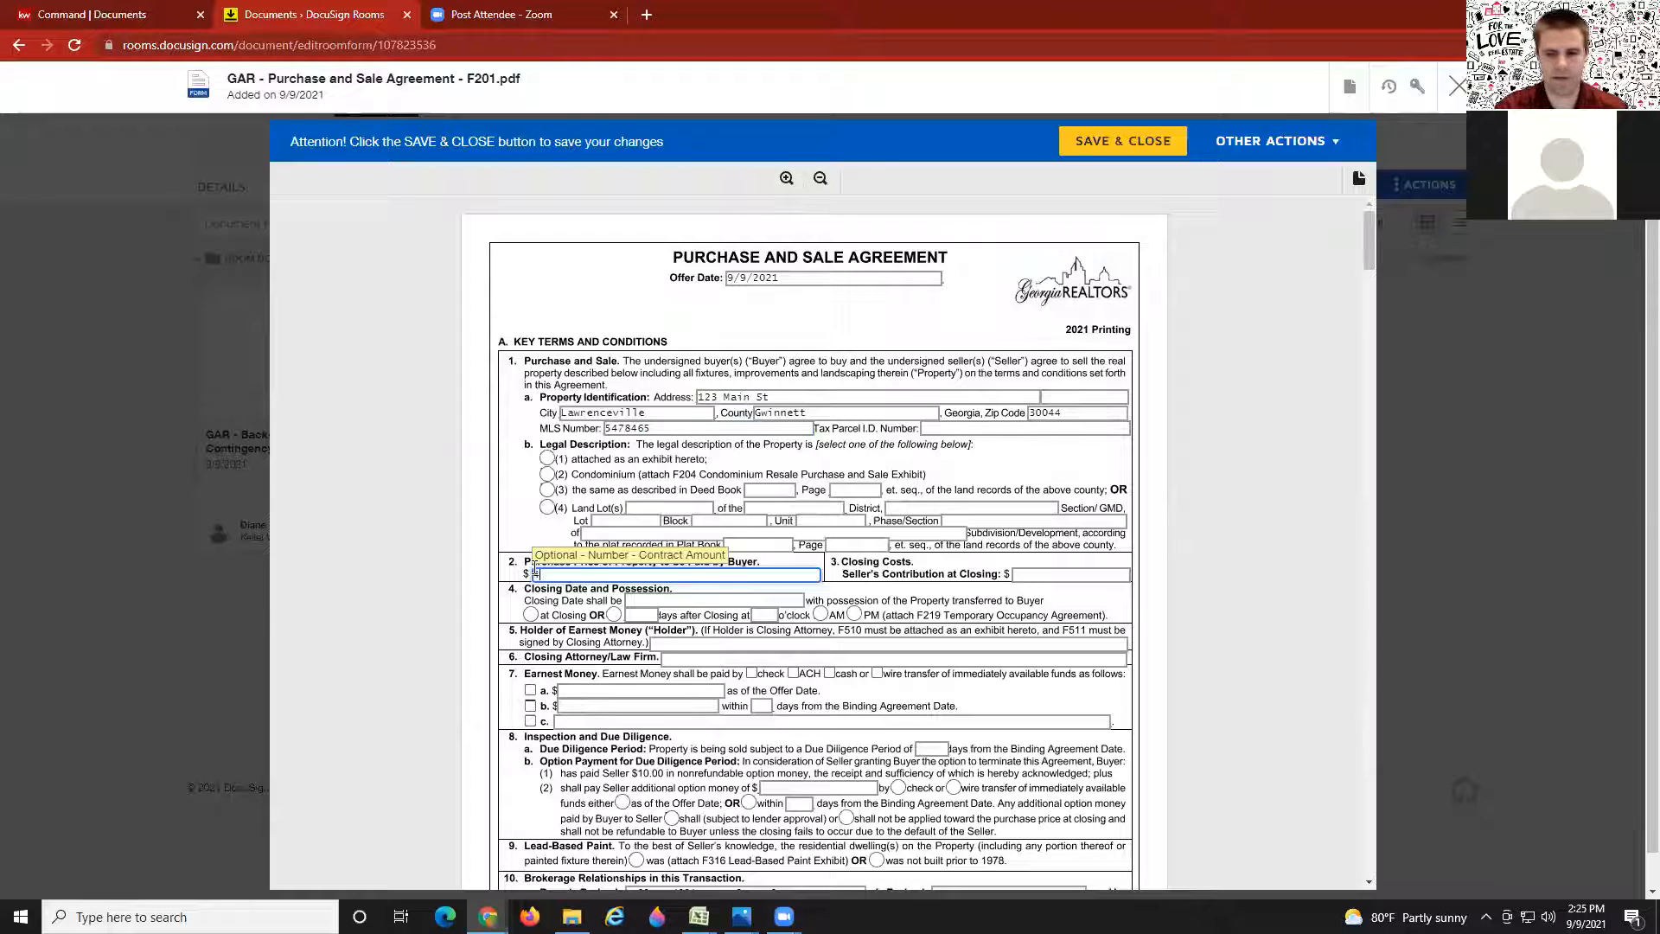
pyautogui.write('000')
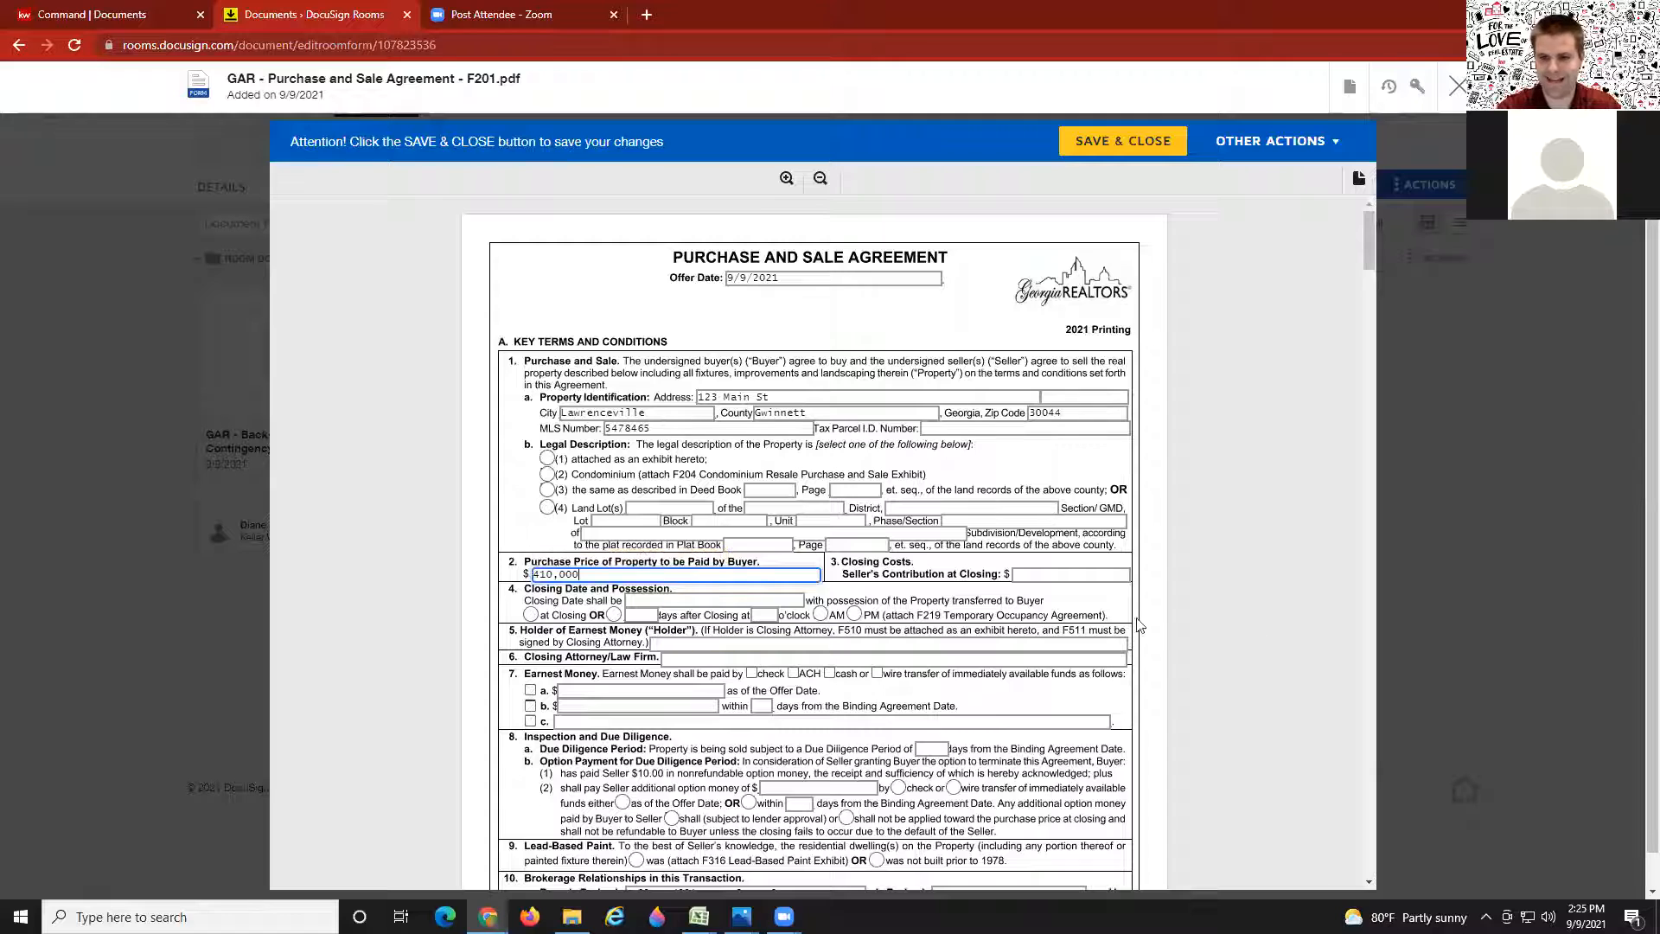
pyautogui.click(1095, 573)
pyautogui.write('0')
pyautogui.click(1245, 507)
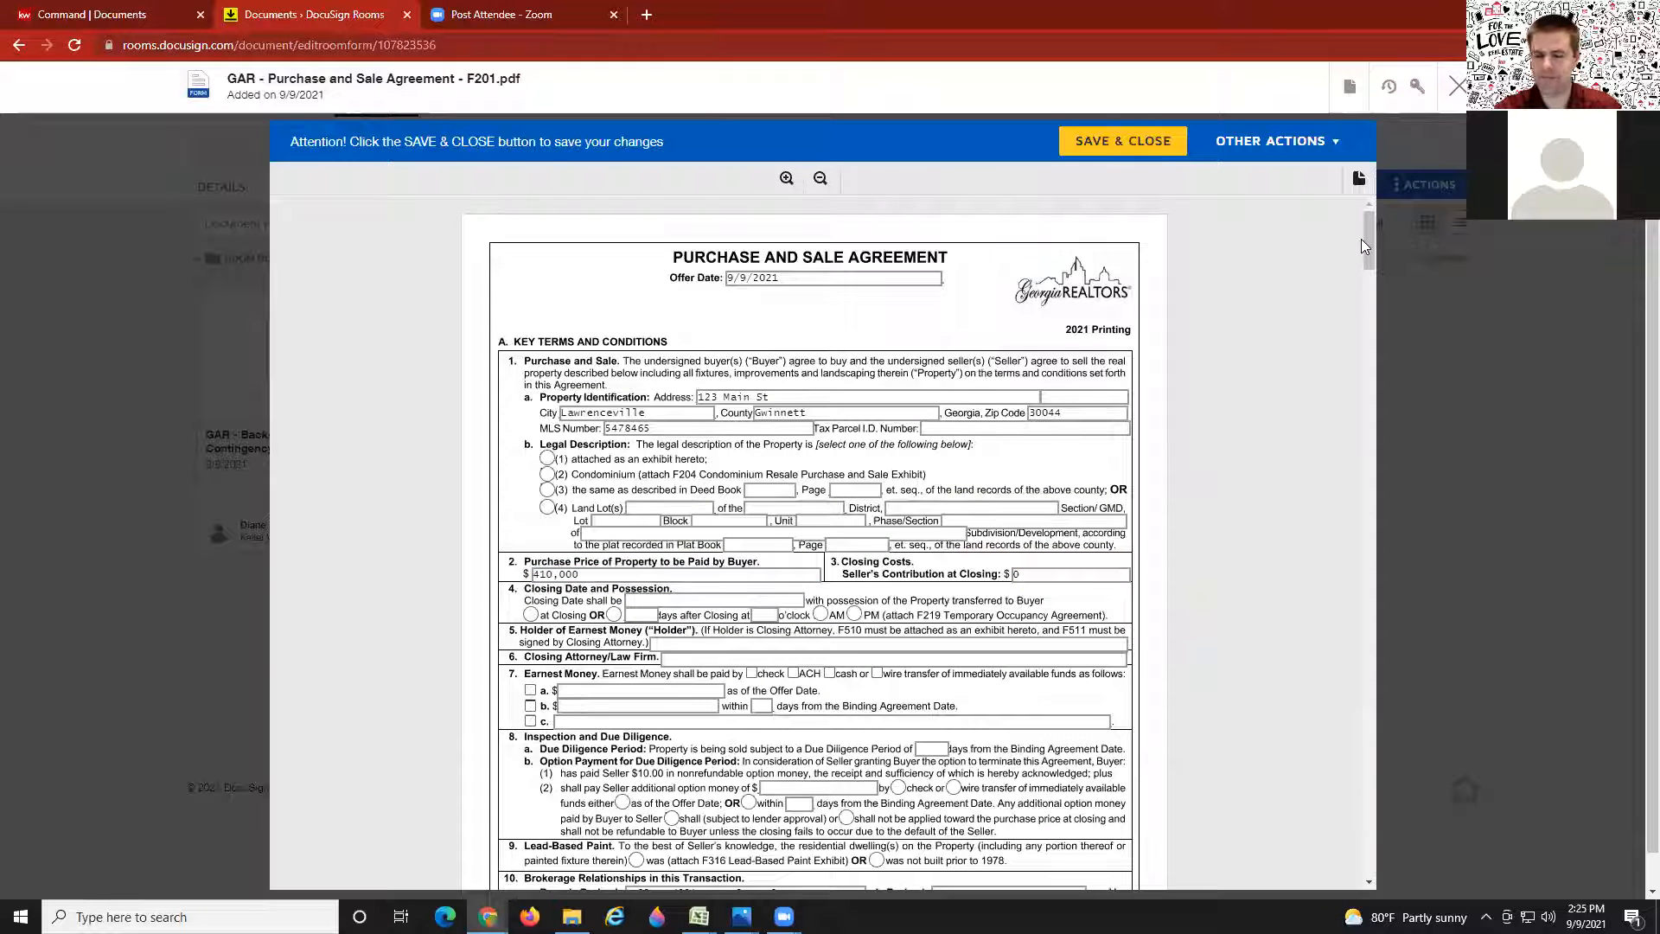
pyautogui.moveTo(1373, 242)
pyautogui.mouseDown()
pyautogui.moveTo(1381, 411)
pyautogui.moveTo(1333, 694)
pyautogui.moveTo(1340, 807)
pyautogui.mouseUp()
# Step: Clear the Buyer 1 and Buyer 2 e-mail fields on the signature page, then save and close F201
pyautogui.scroll(-1, 866, 625)
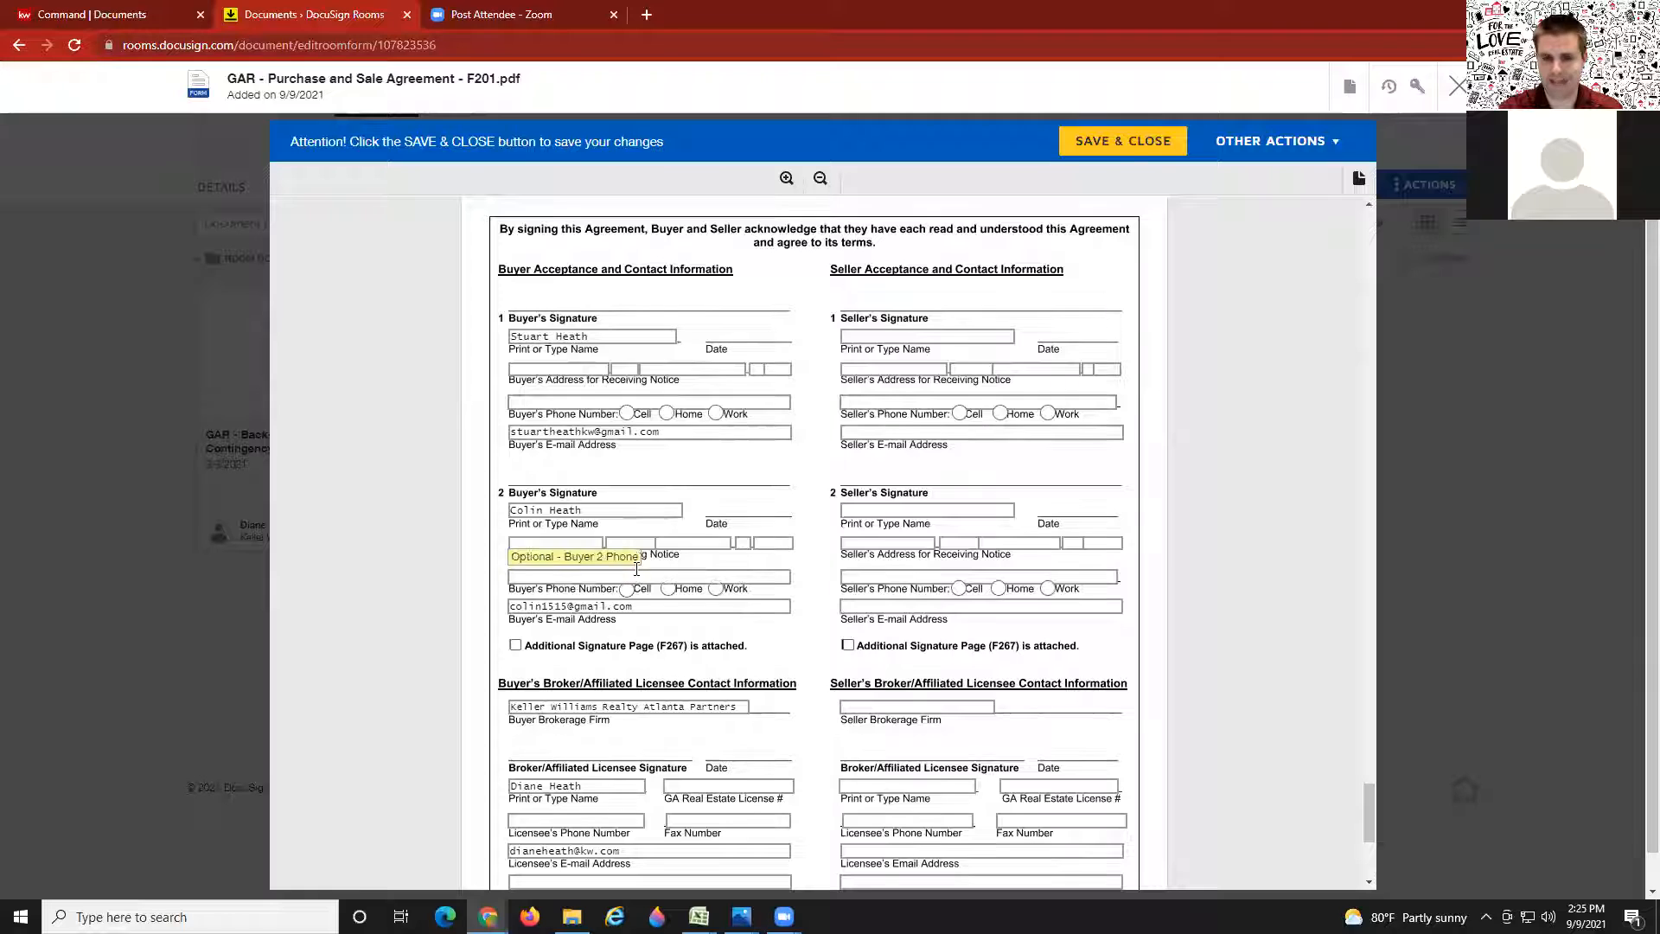
pyautogui.click(548, 337)
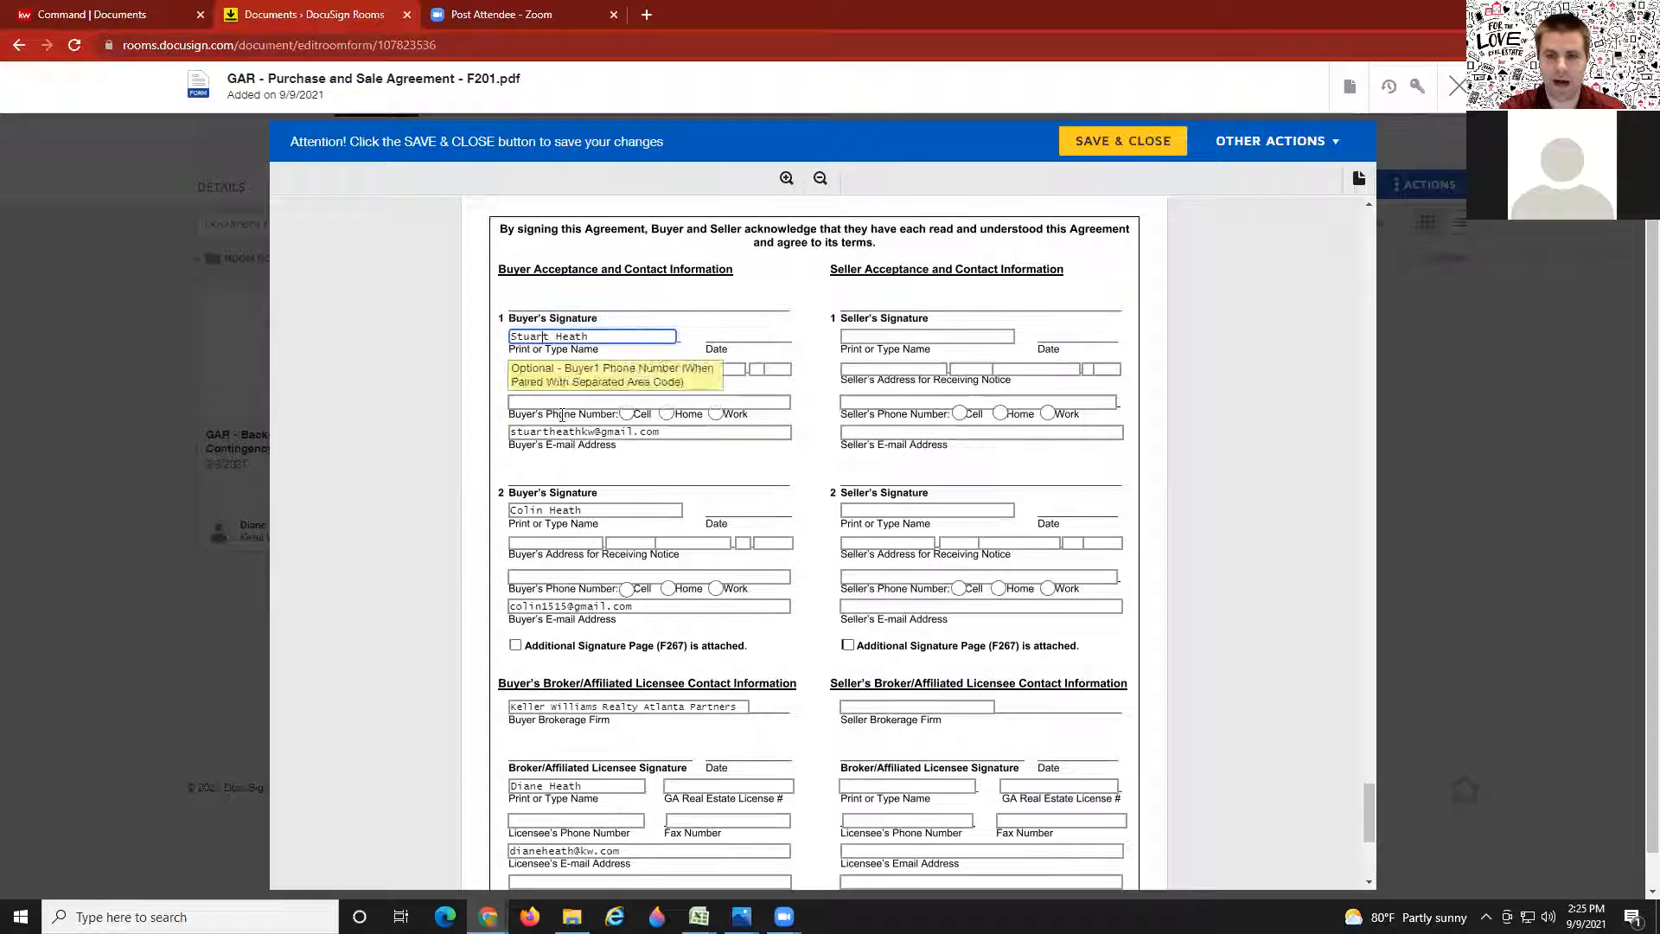
pyautogui.press('Tab')
pyautogui.press('Tab')
pyautogui.press('Tab')
pyautogui.press('Tab')
pyautogui.press('Tab')
pyautogui.press('Tab')
pyautogui.press('Tab')
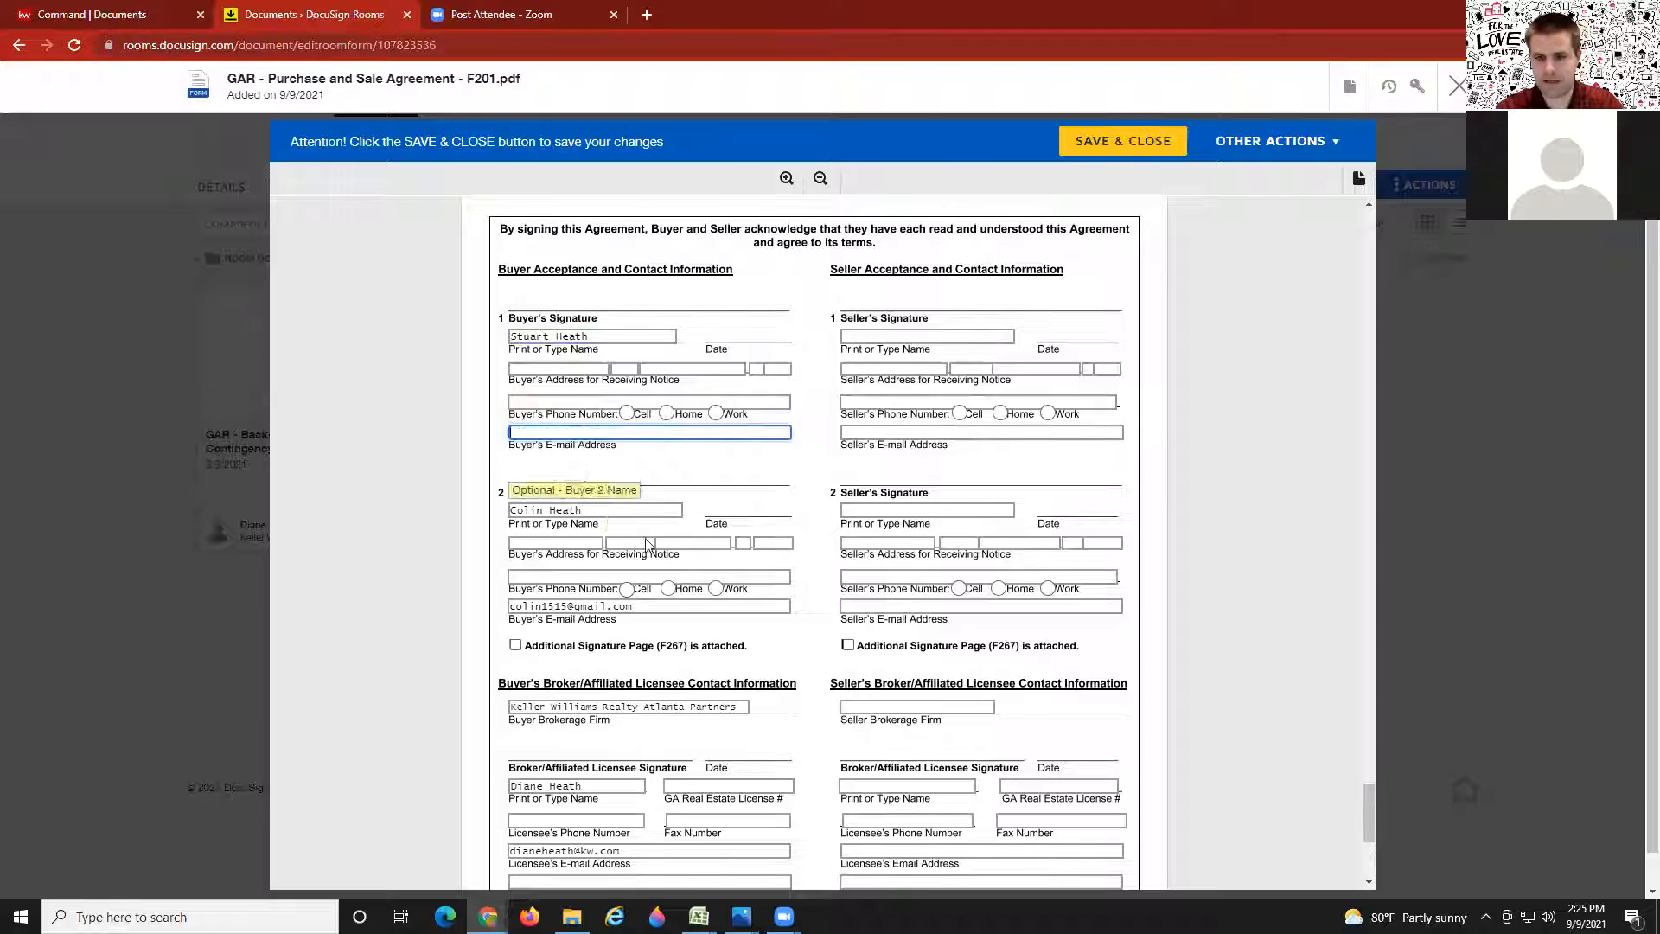
pyautogui.click(642, 608)
pyautogui.hotkey('ctrl', 'a')
pyautogui.press('BackSpace')
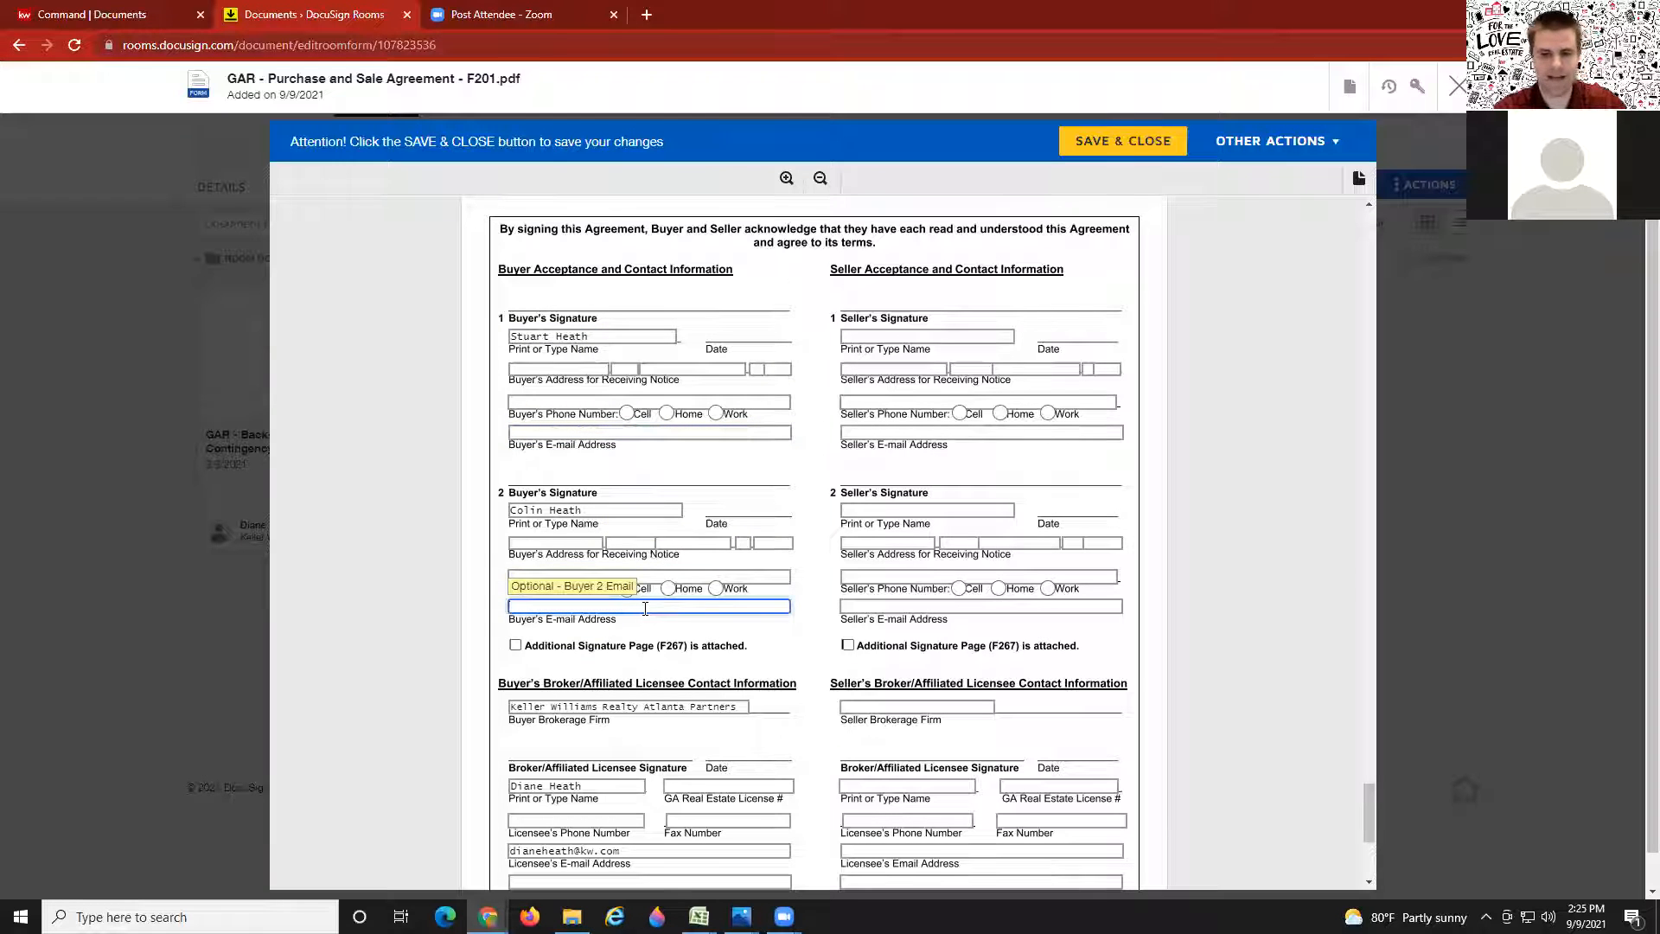
pyautogui.click(683, 635)
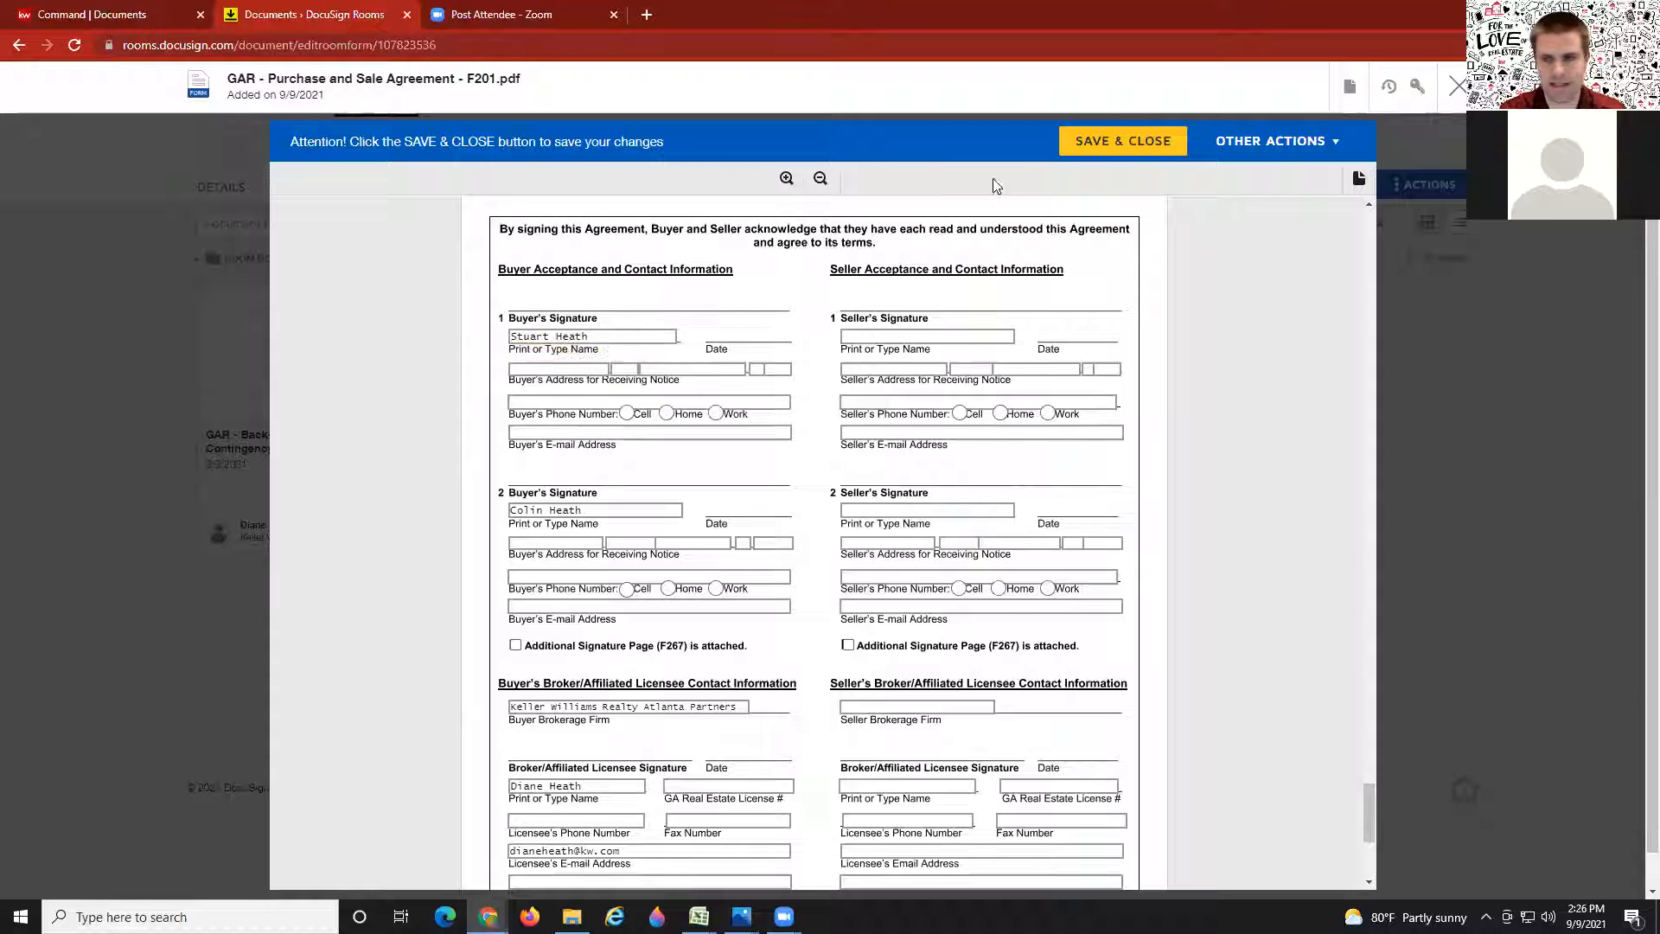
pyautogui.click(1115, 144)
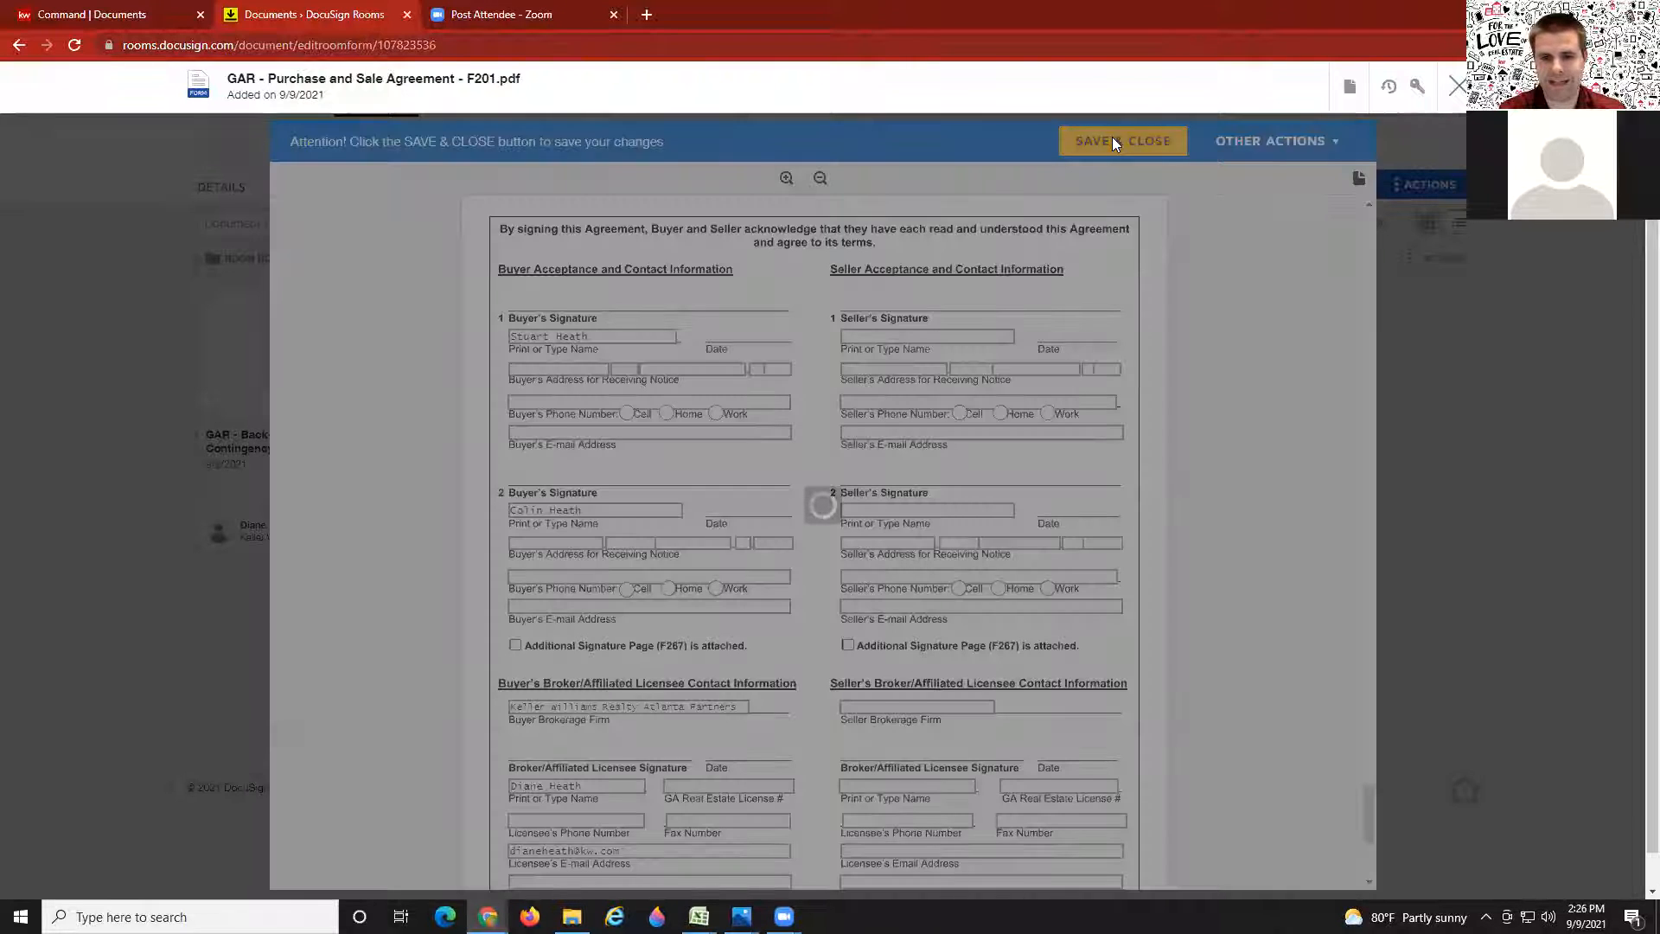
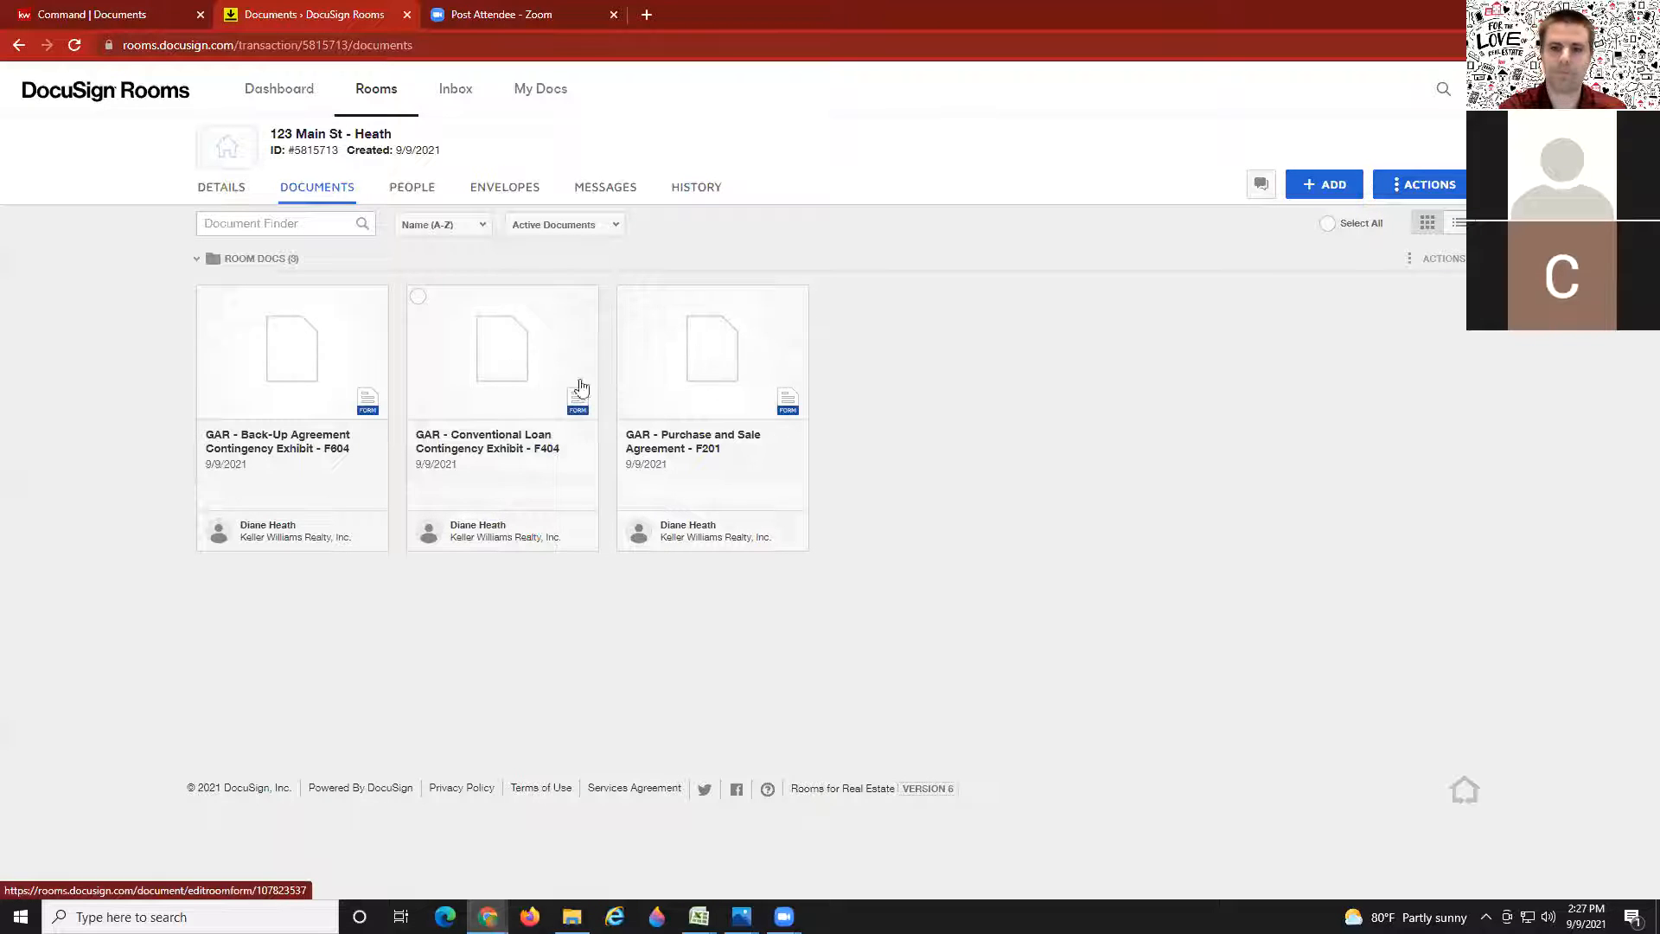
# Step: Open the F404 Conventional Loan Contingency Exhibit and check its prefilled property address
pyautogui.click(477, 342)
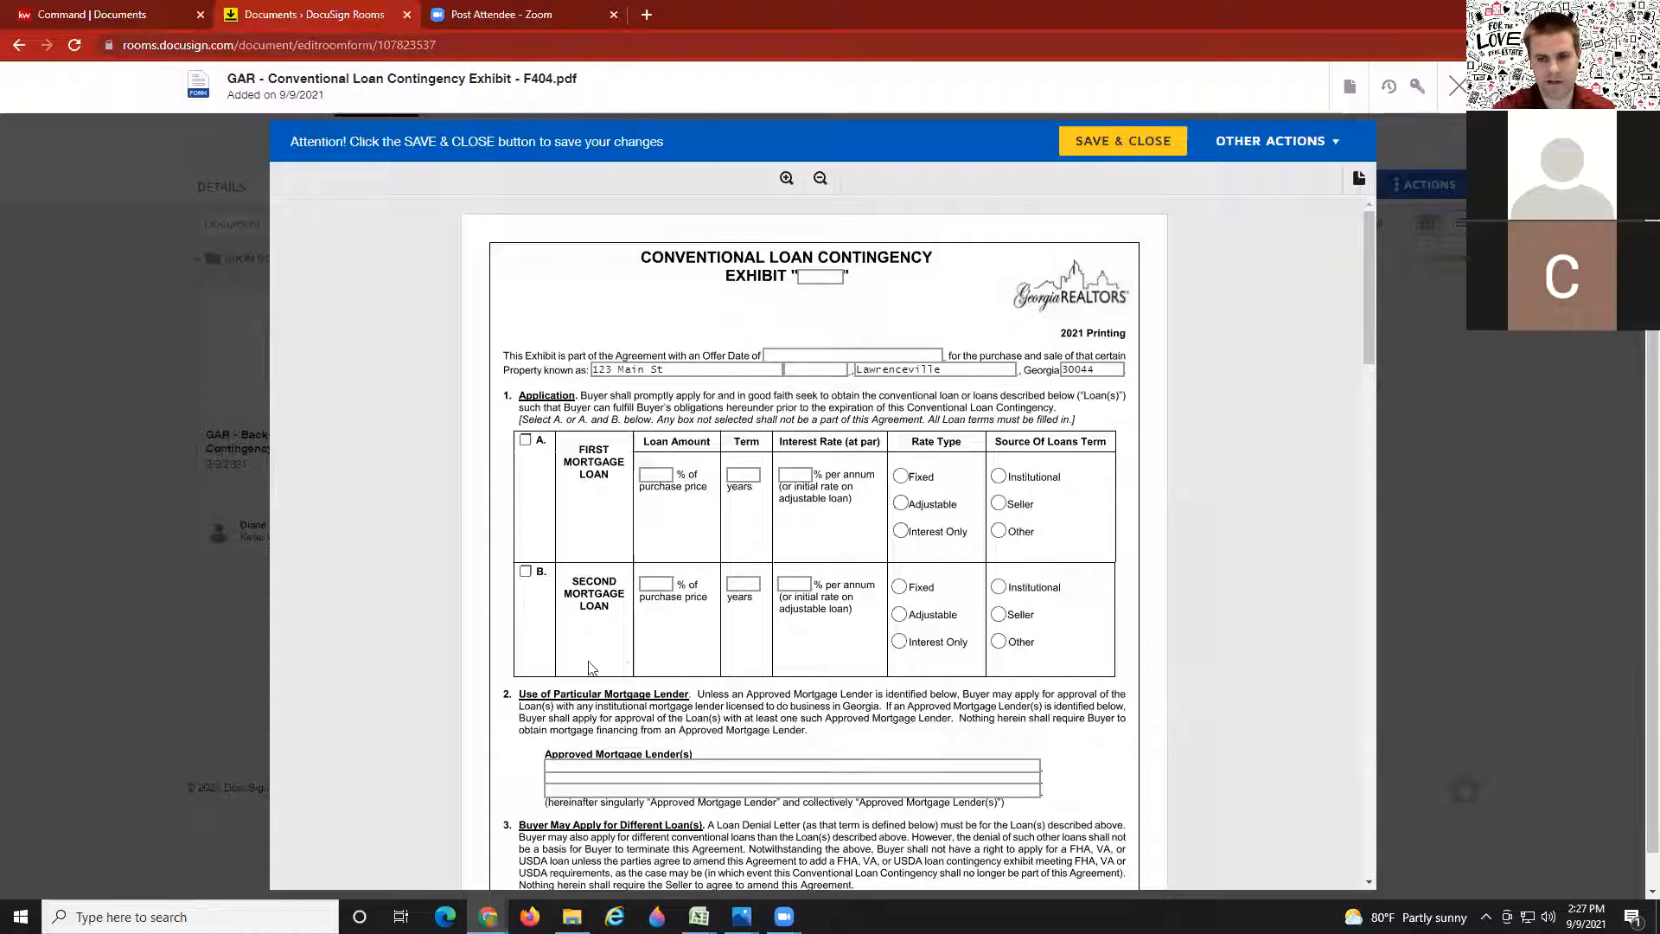
pyautogui.click(644, 370)
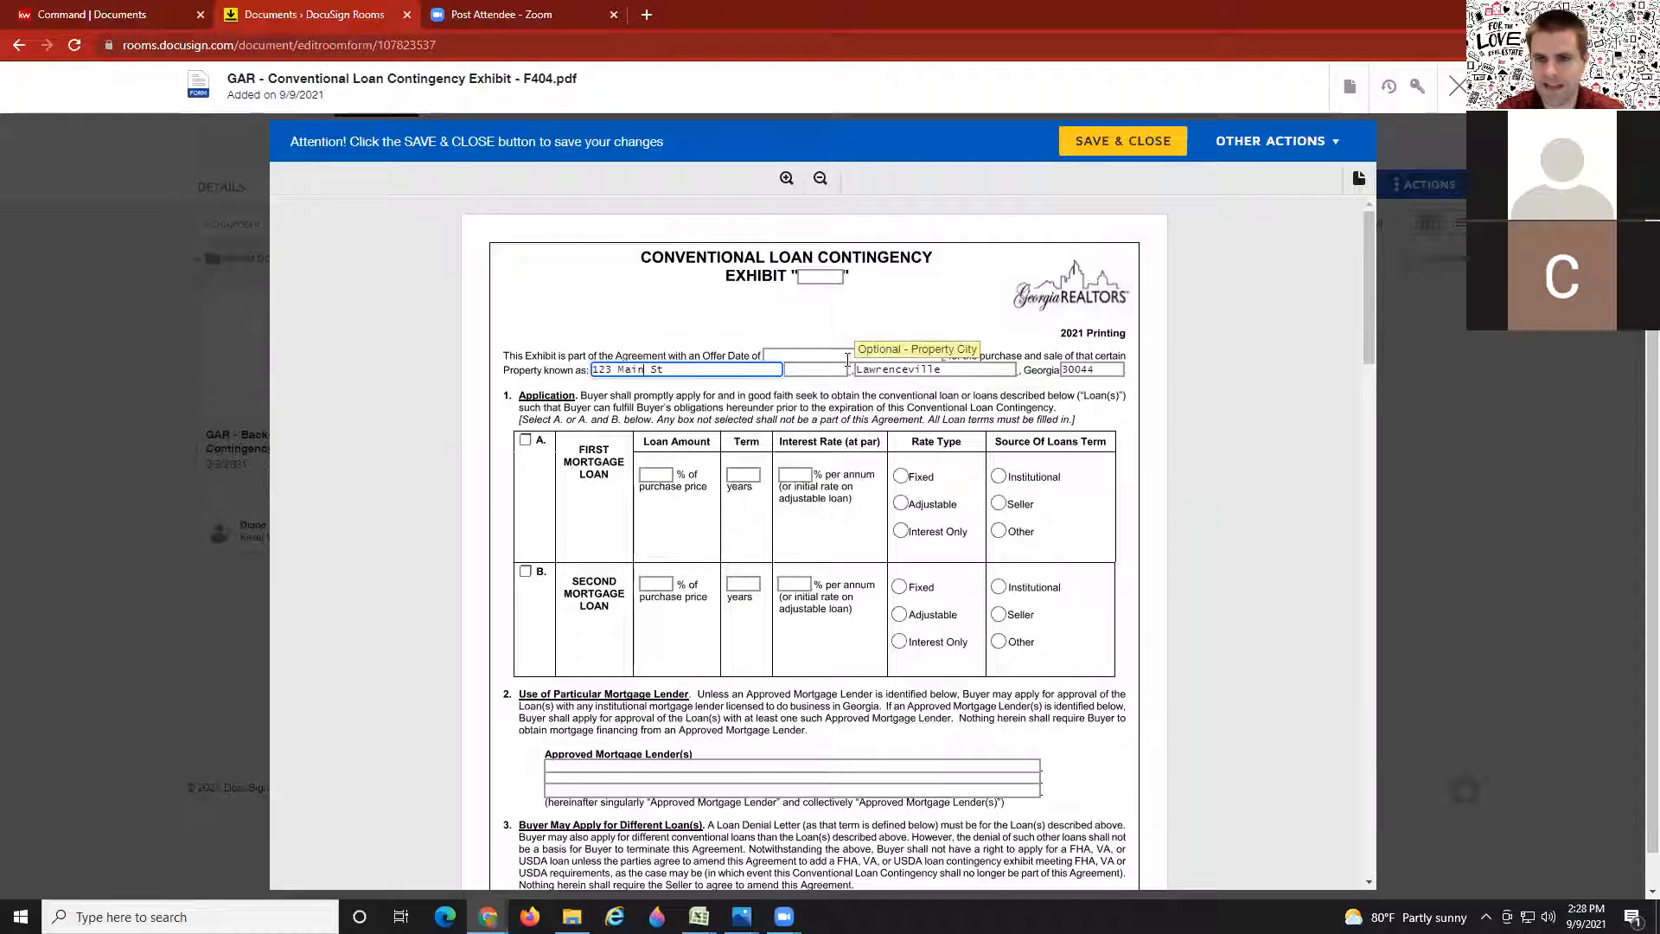
pyautogui.click(819, 331)
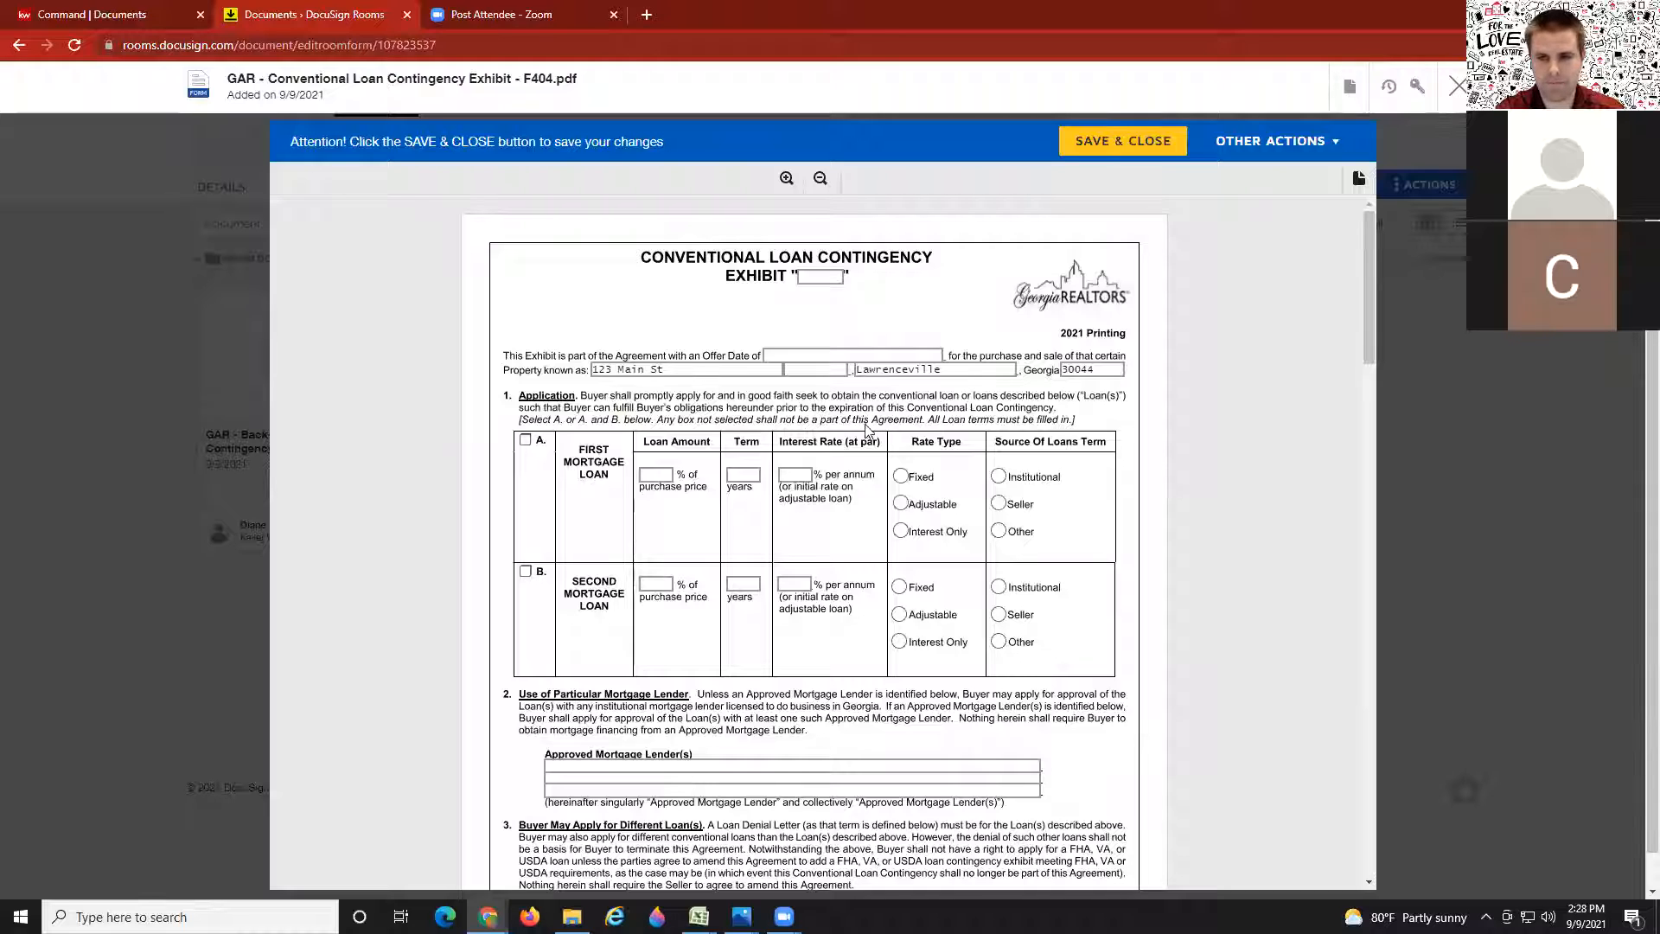
# Step: Check option A, First Mortgage Loan, and leave its purchase-price percentage blank after trying 90 and 96.5
pyautogui.click(525, 442)
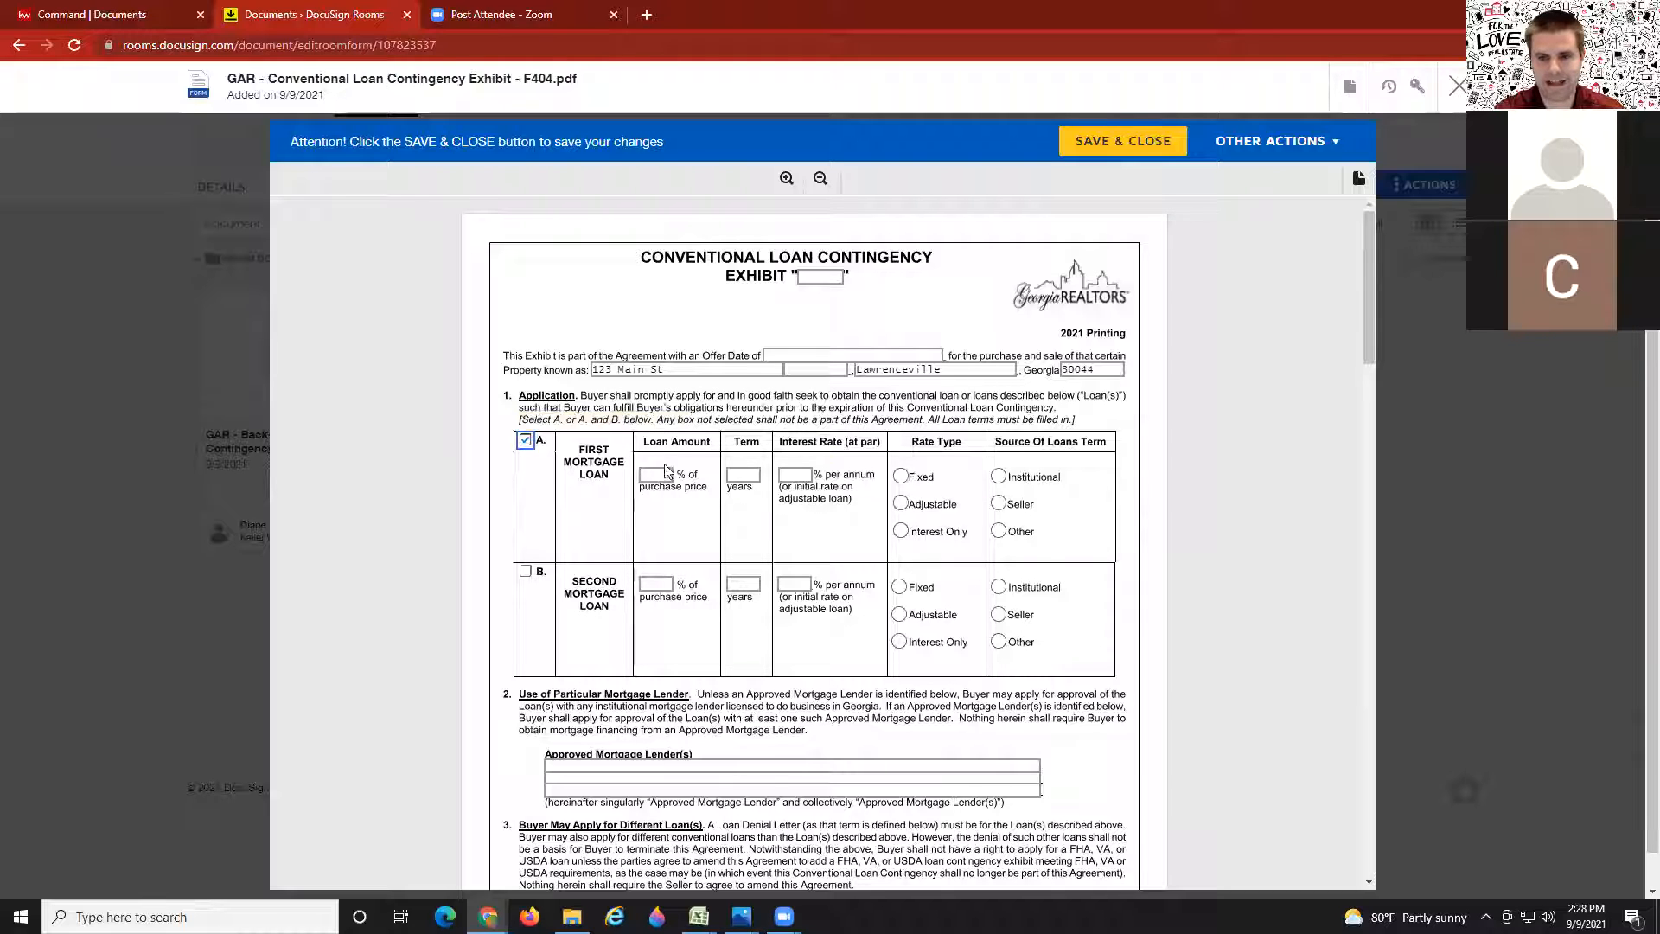
pyautogui.click(663, 474)
pyautogui.write('90')
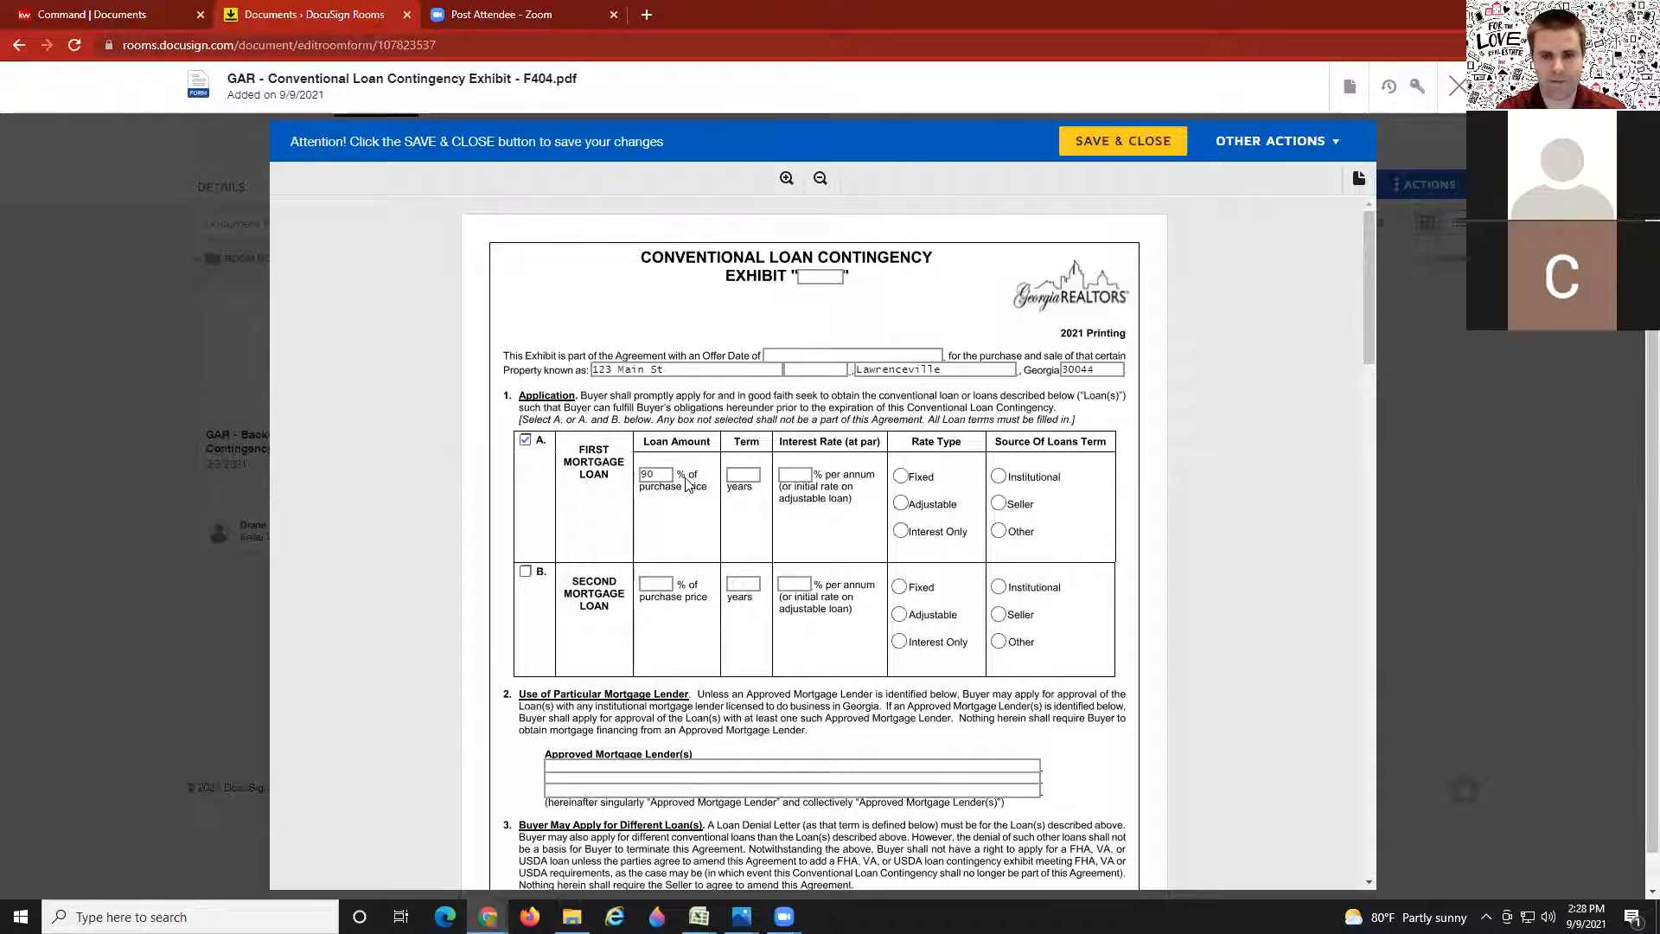
pyautogui.click(645, 473)
pyautogui.press('Delete')
pyautogui.press('Delete')
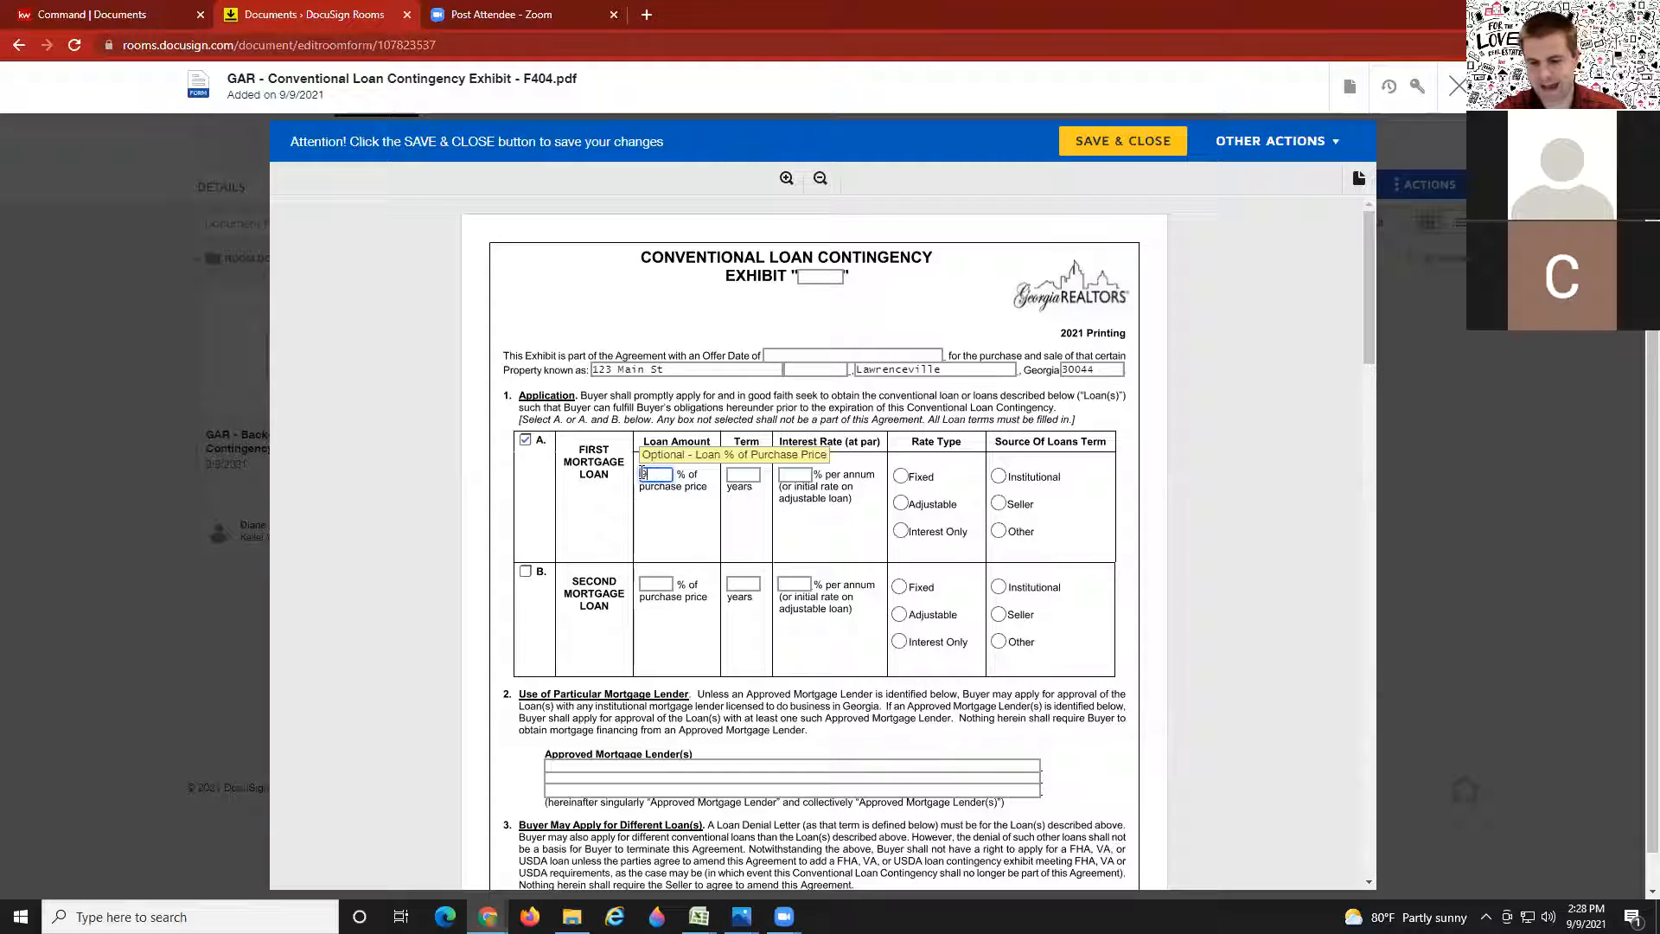
pyautogui.write('96.5')
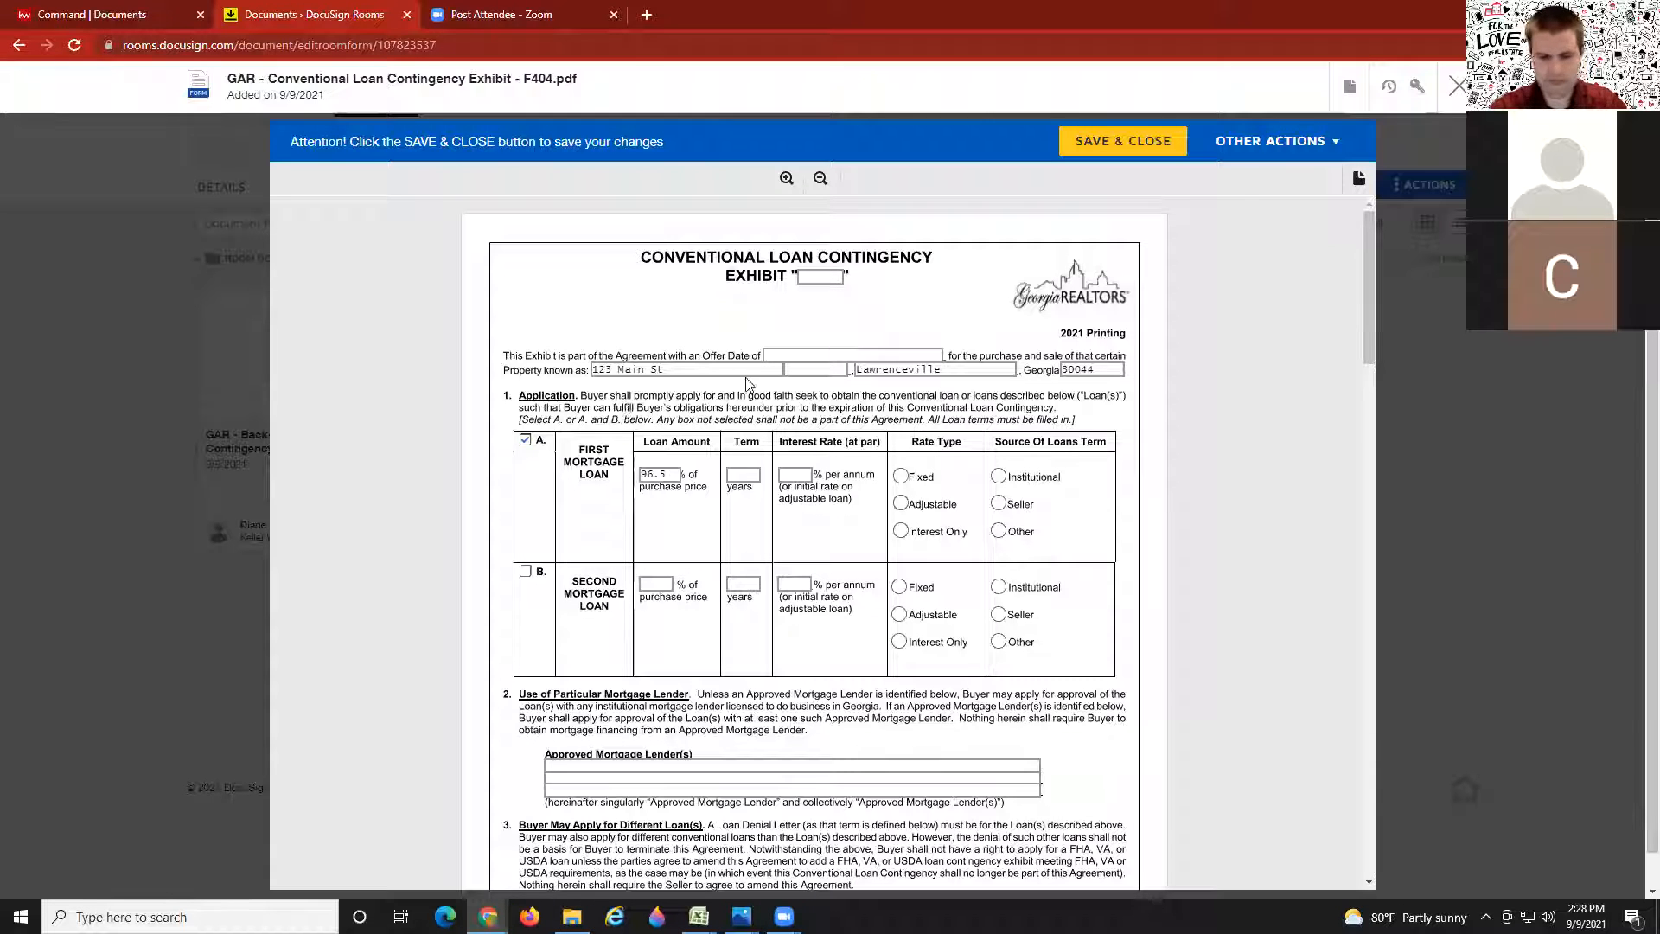
pyautogui.click(663, 474)
pyautogui.doubleClick(662, 474)
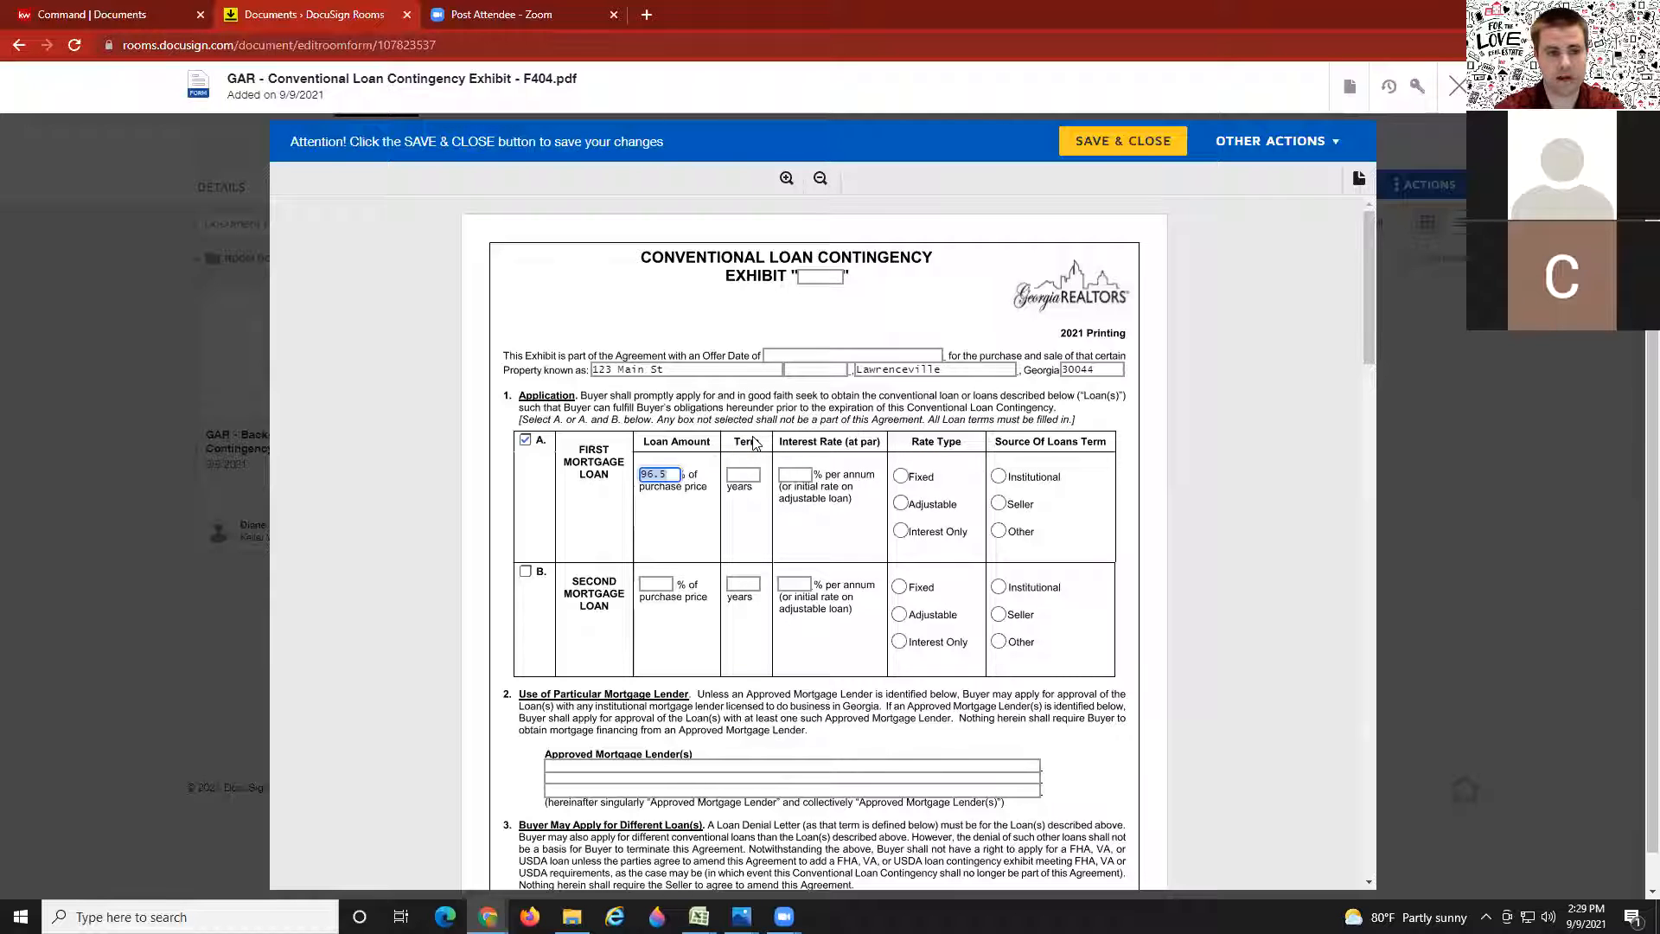
pyautogui.press('BackSpace')
# Step: Leave both Approved Mortgage Lender lines empty and save and close the F404 exhibit
pyautogui.click(629, 765)
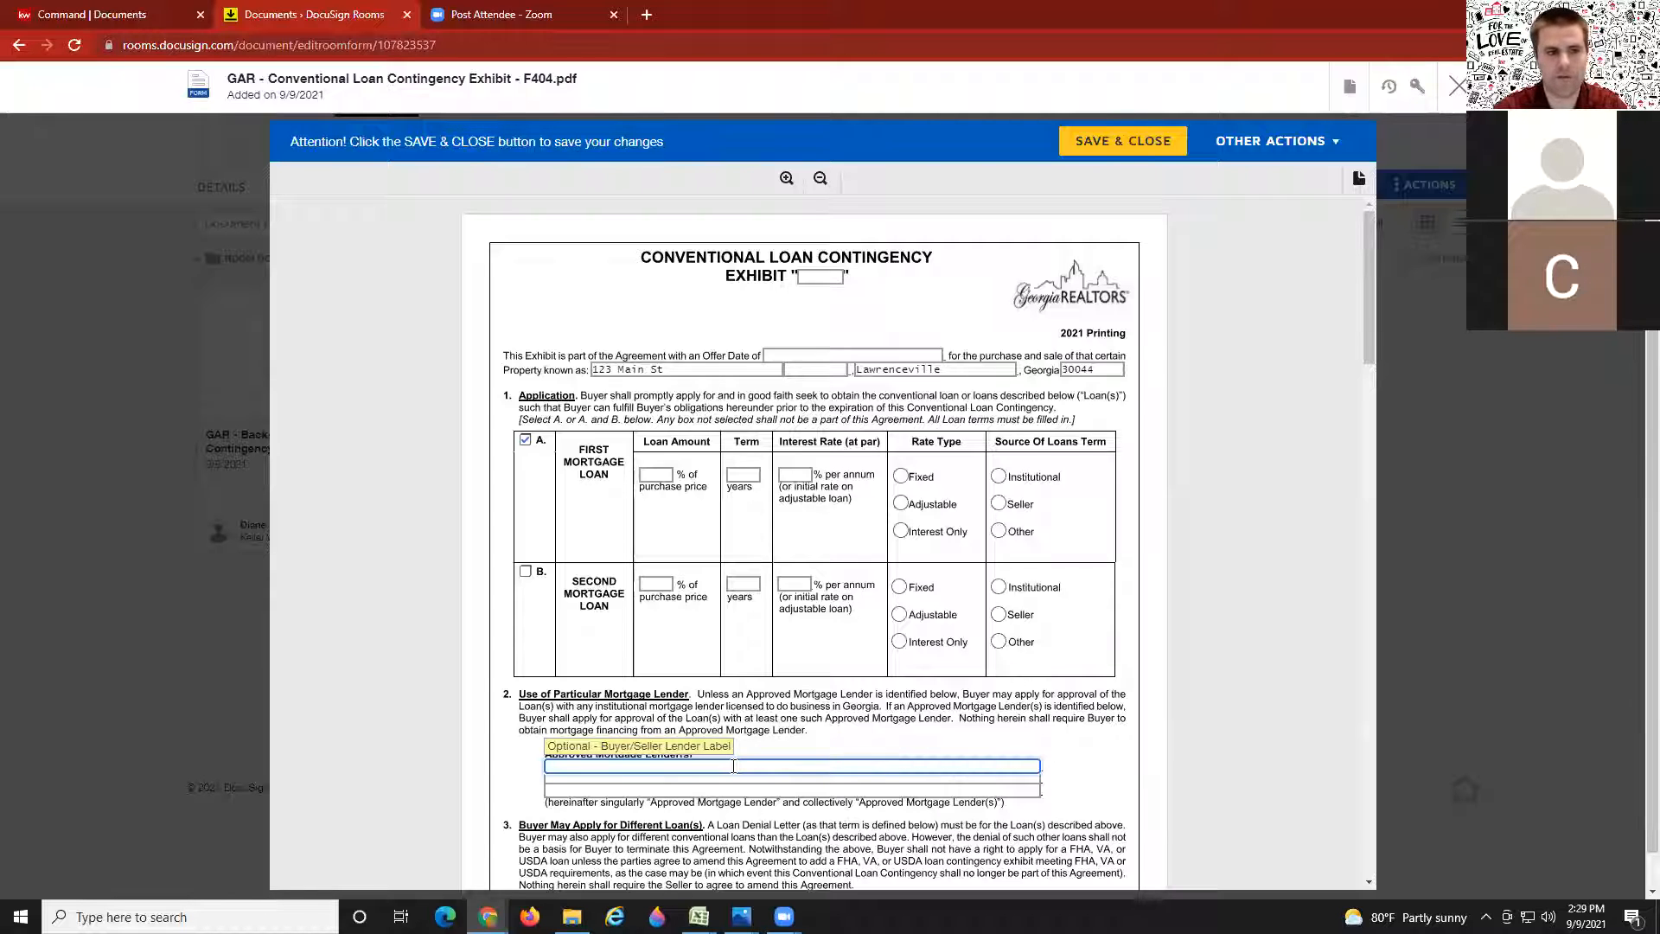
pyautogui.click(761, 718)
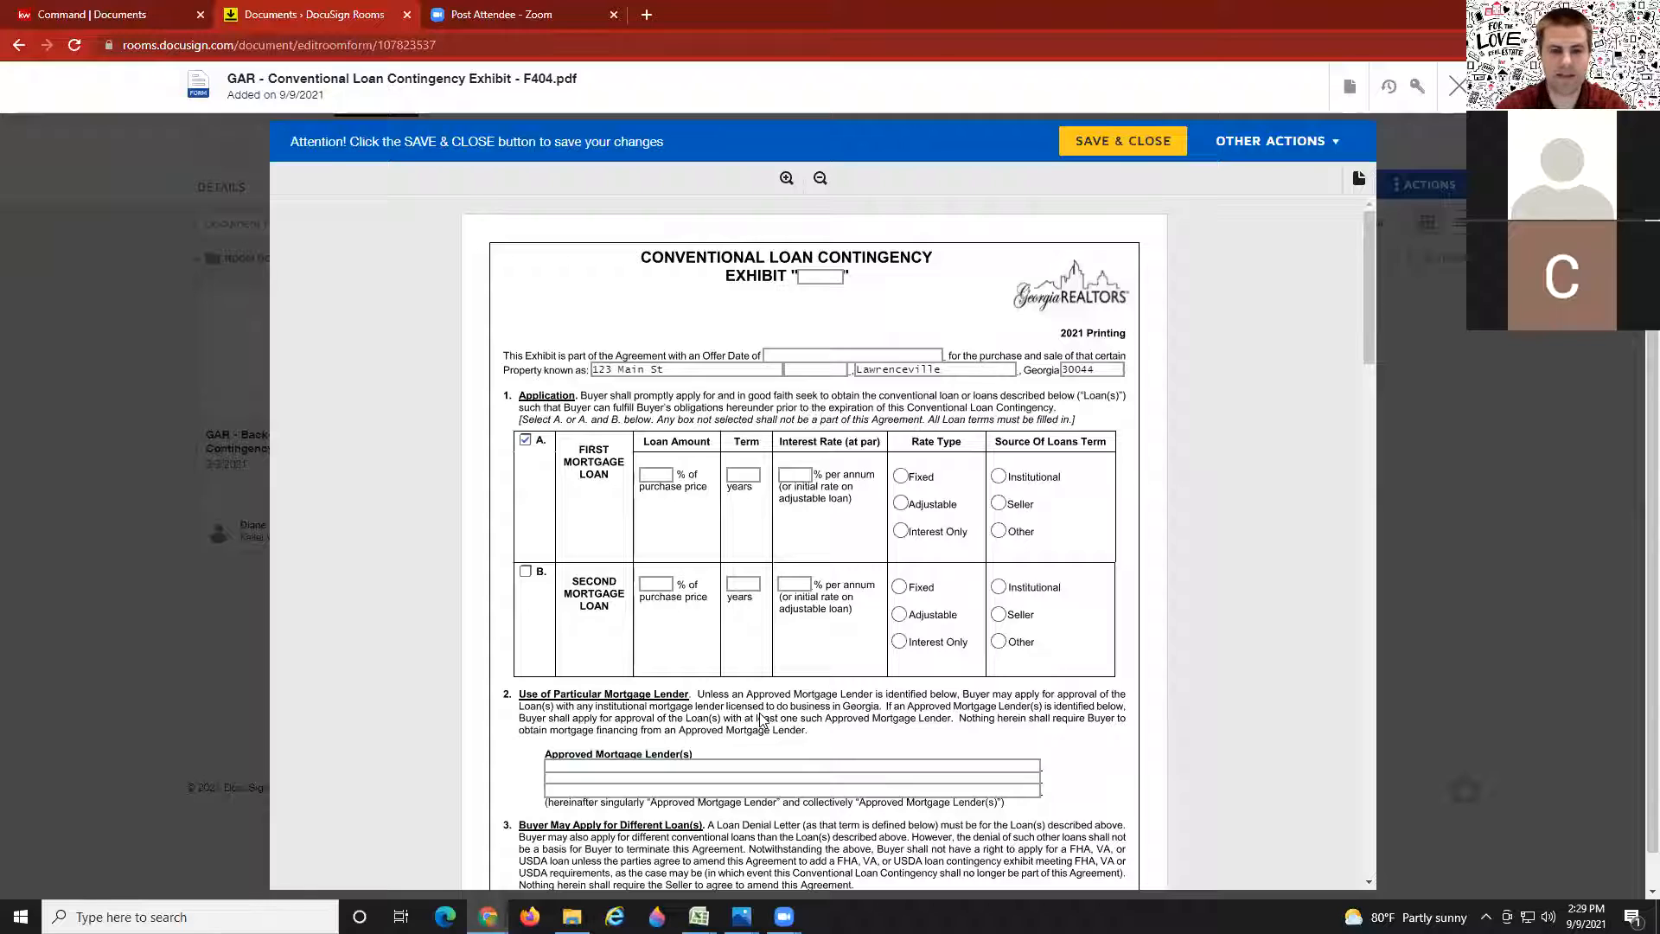
pyautogui.click(584, 783)
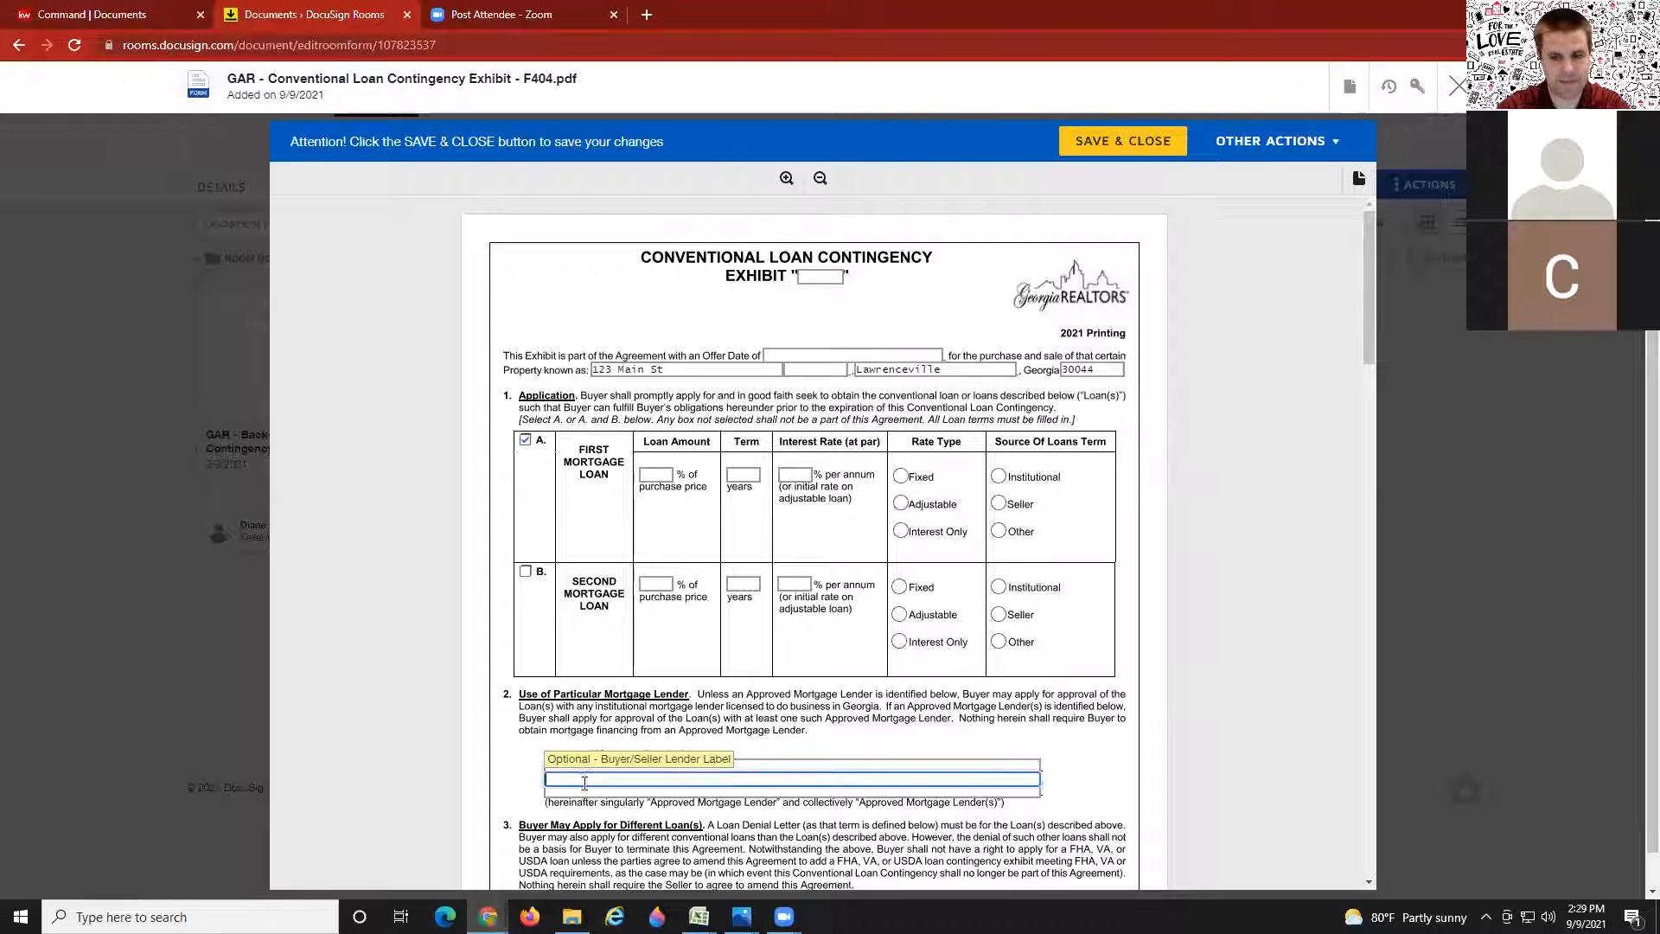
pyautogui.click(761, 726)
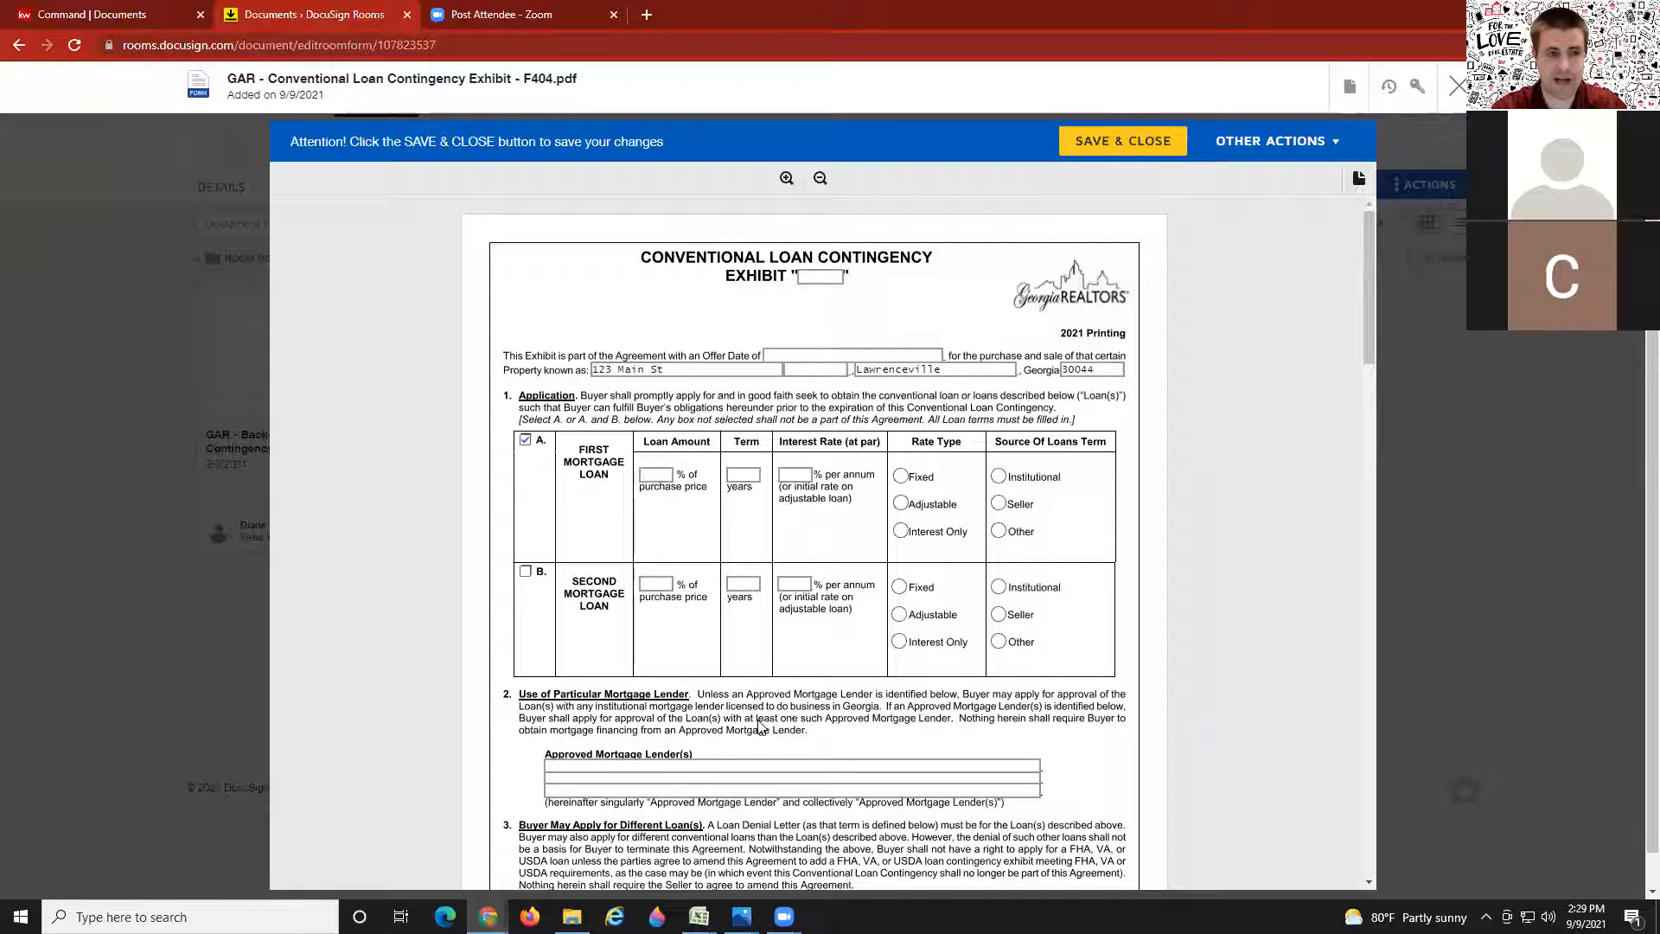
pyautogui.click(588, 770)
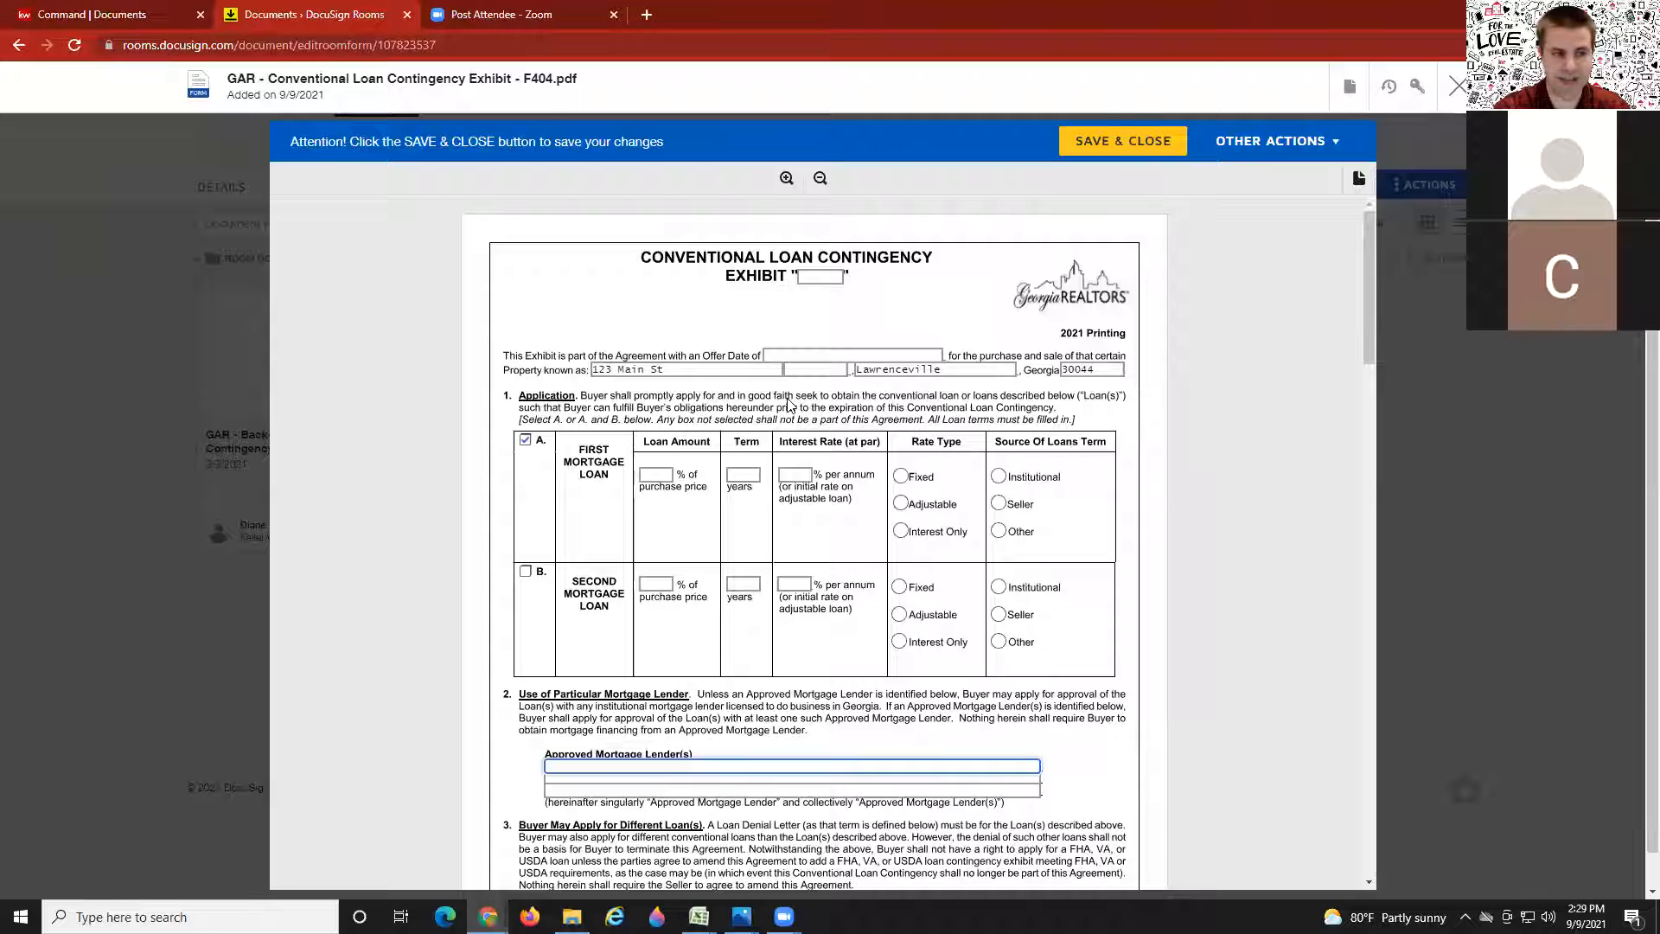
pyautogui.click(1120, 139)
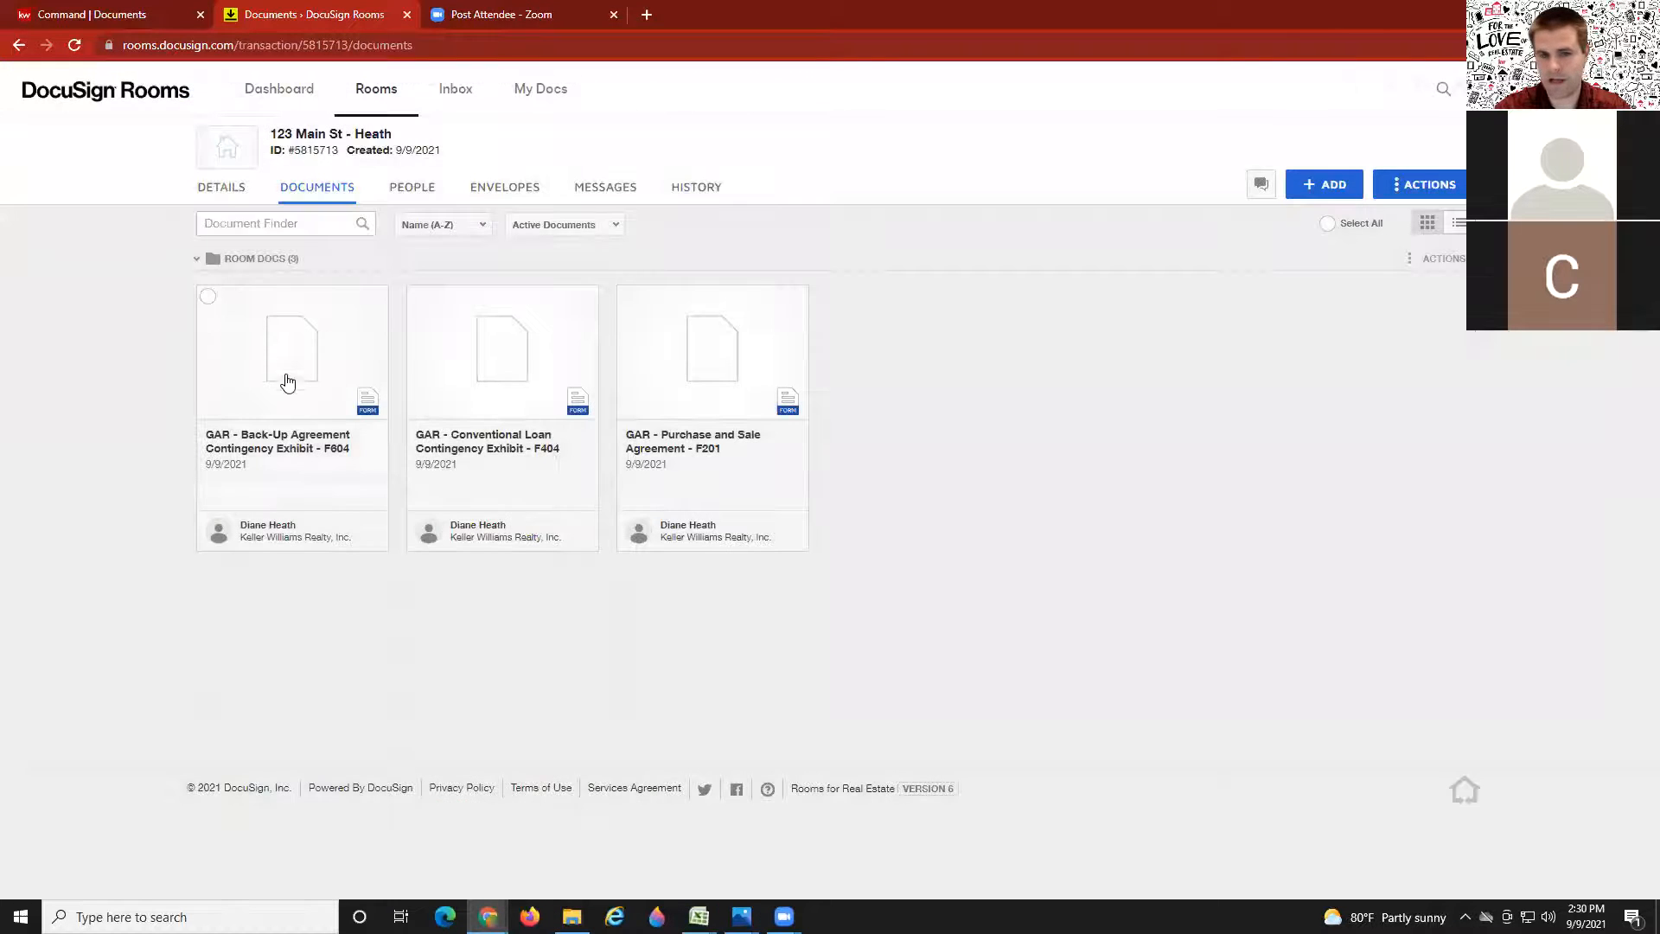
# Step: Open the GAR Back-Up Agreement Contingency Exhibit F604 from the room's documents
pyautogui.click(291, 364)
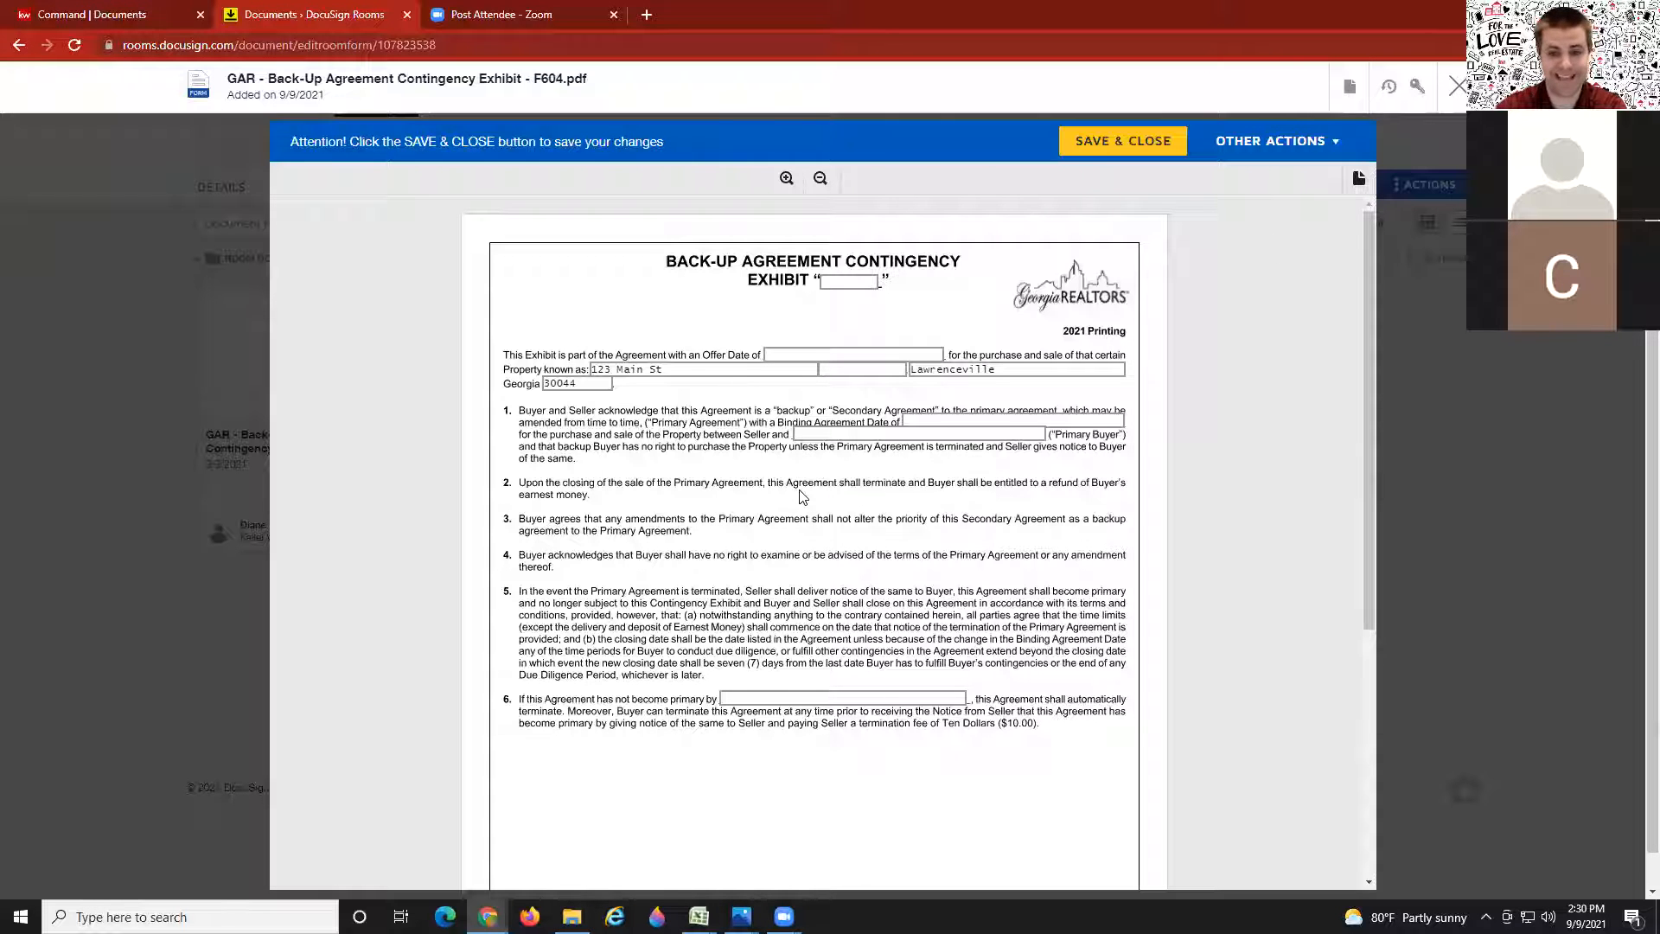
pyautogui.scroll(-1, 764, 495)
pyautogui.scroll(-1, 764, 494)
pyautogui.scroll(1, 741, 485)
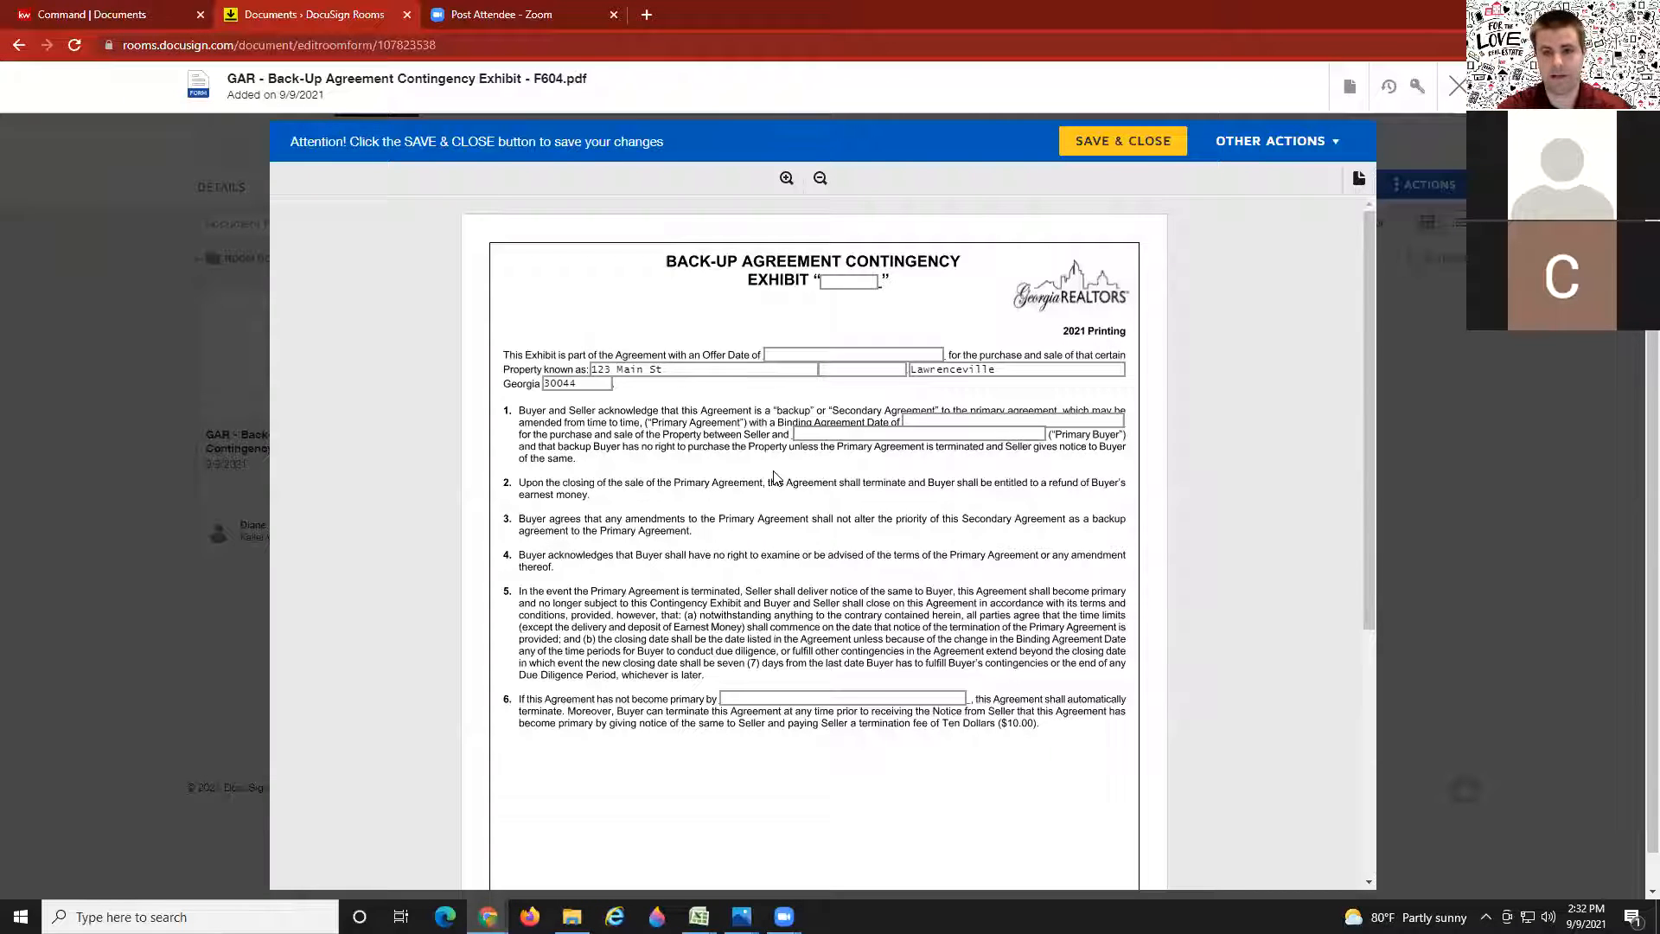
# Step: Enter exhibit name 'D' on the F604 back-up exhibit and save and close it
pyautogui.click(848, 278)
pyautogui.write('D')
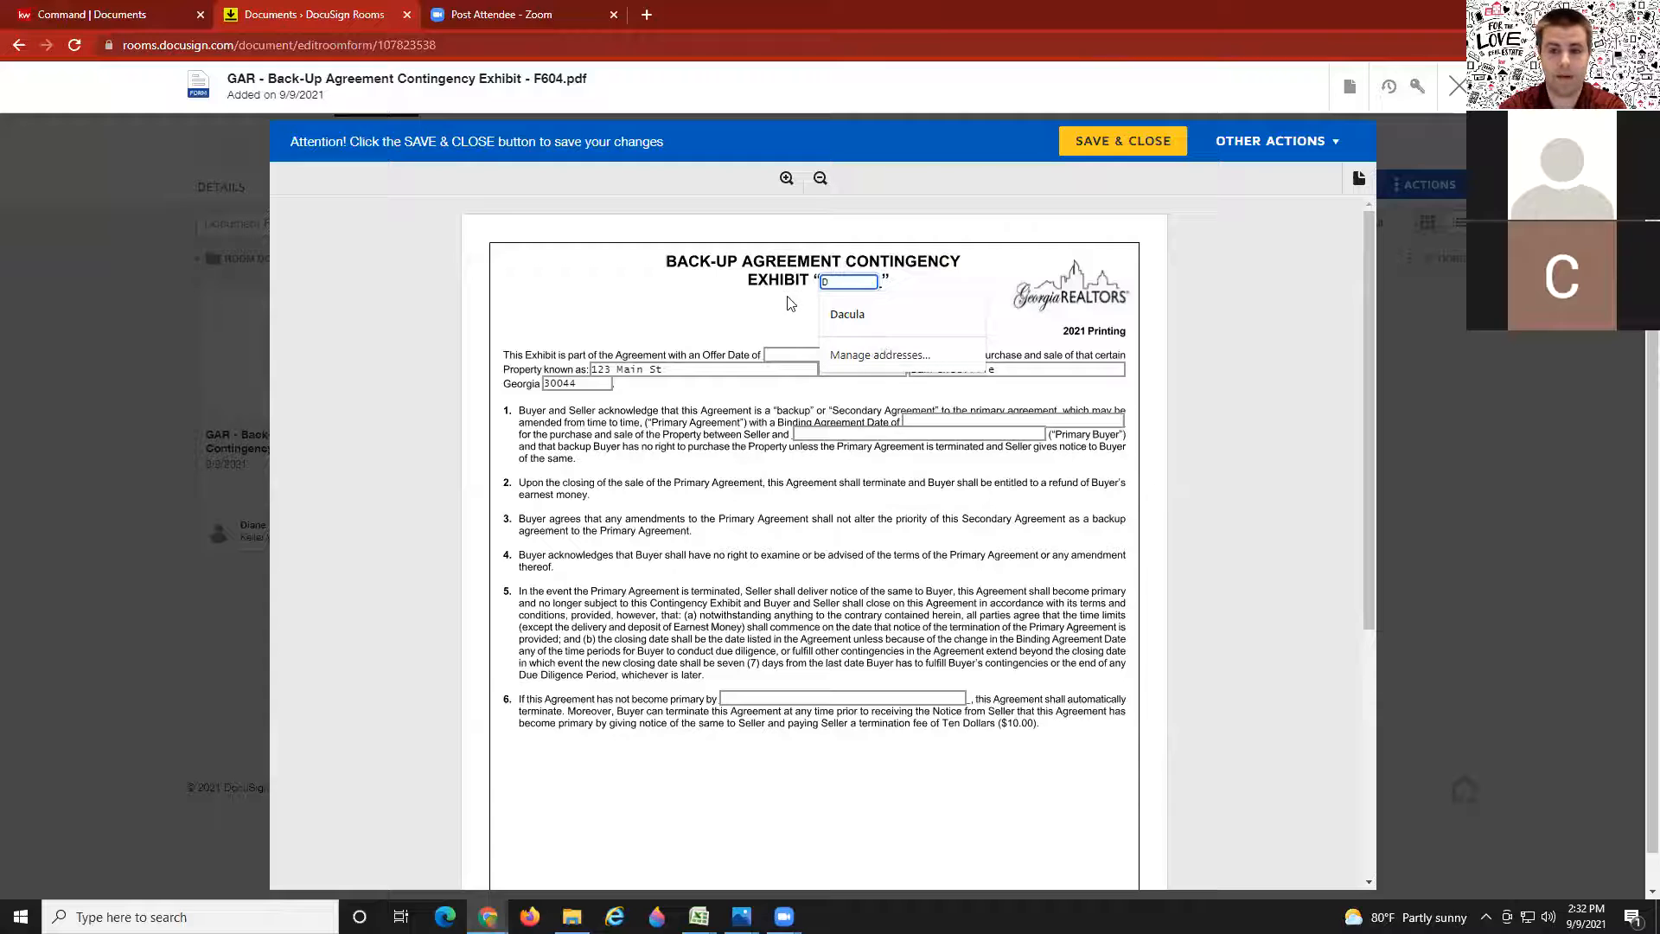
pyautogui.click(435, 281)
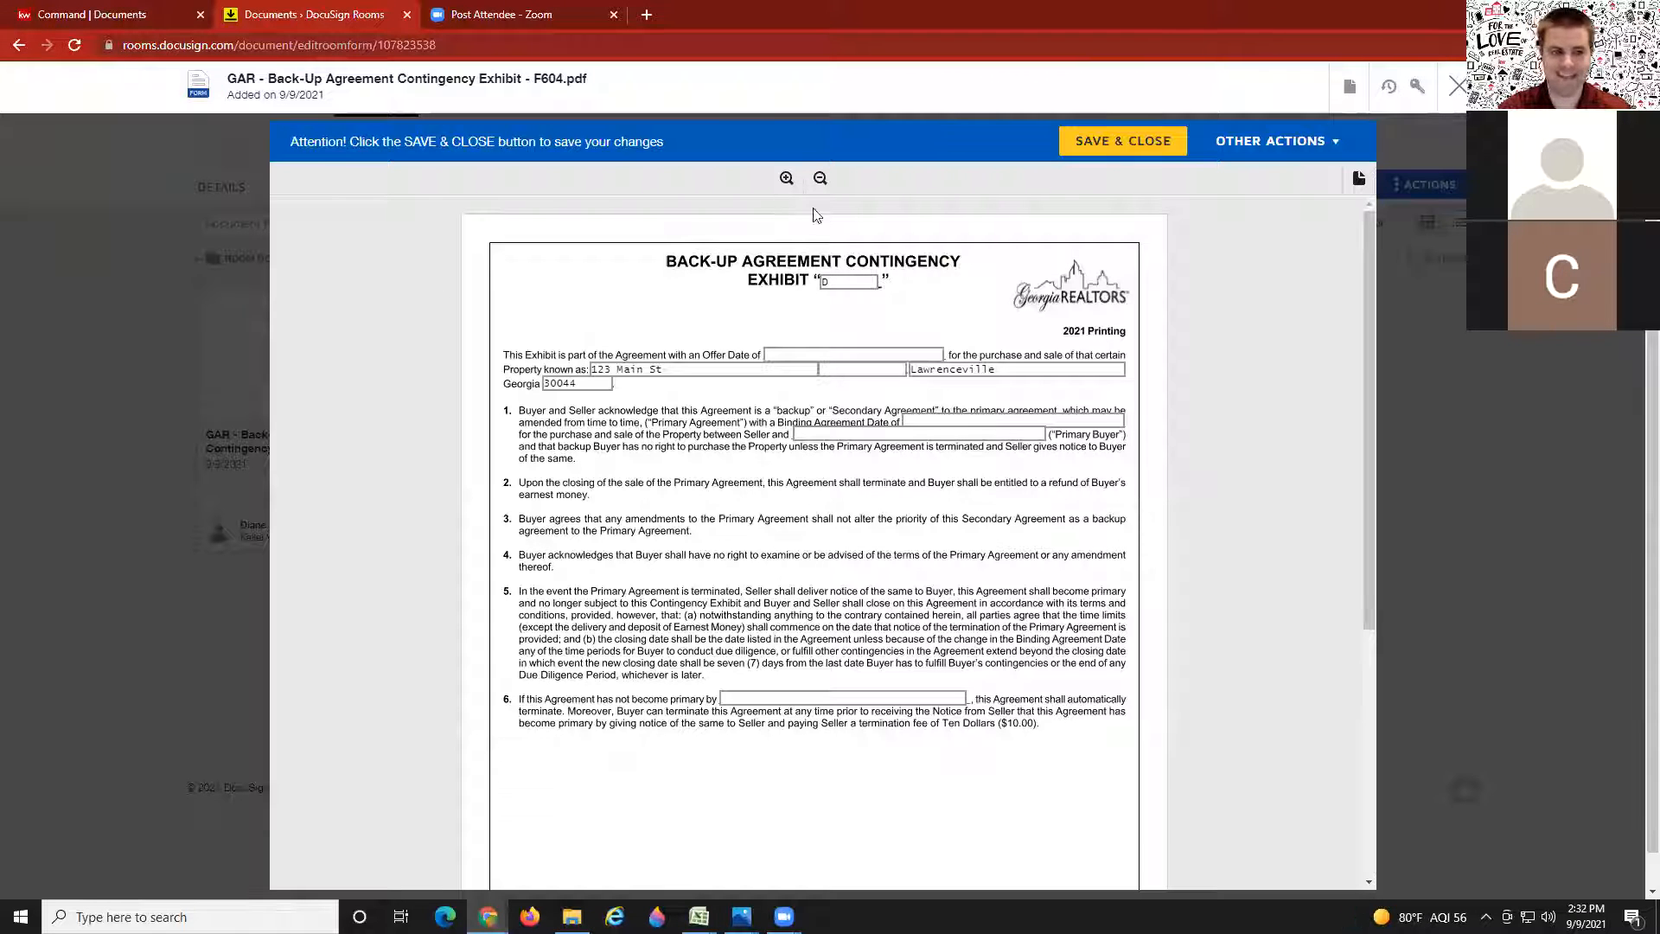
pyautogui.click(1117, 152)
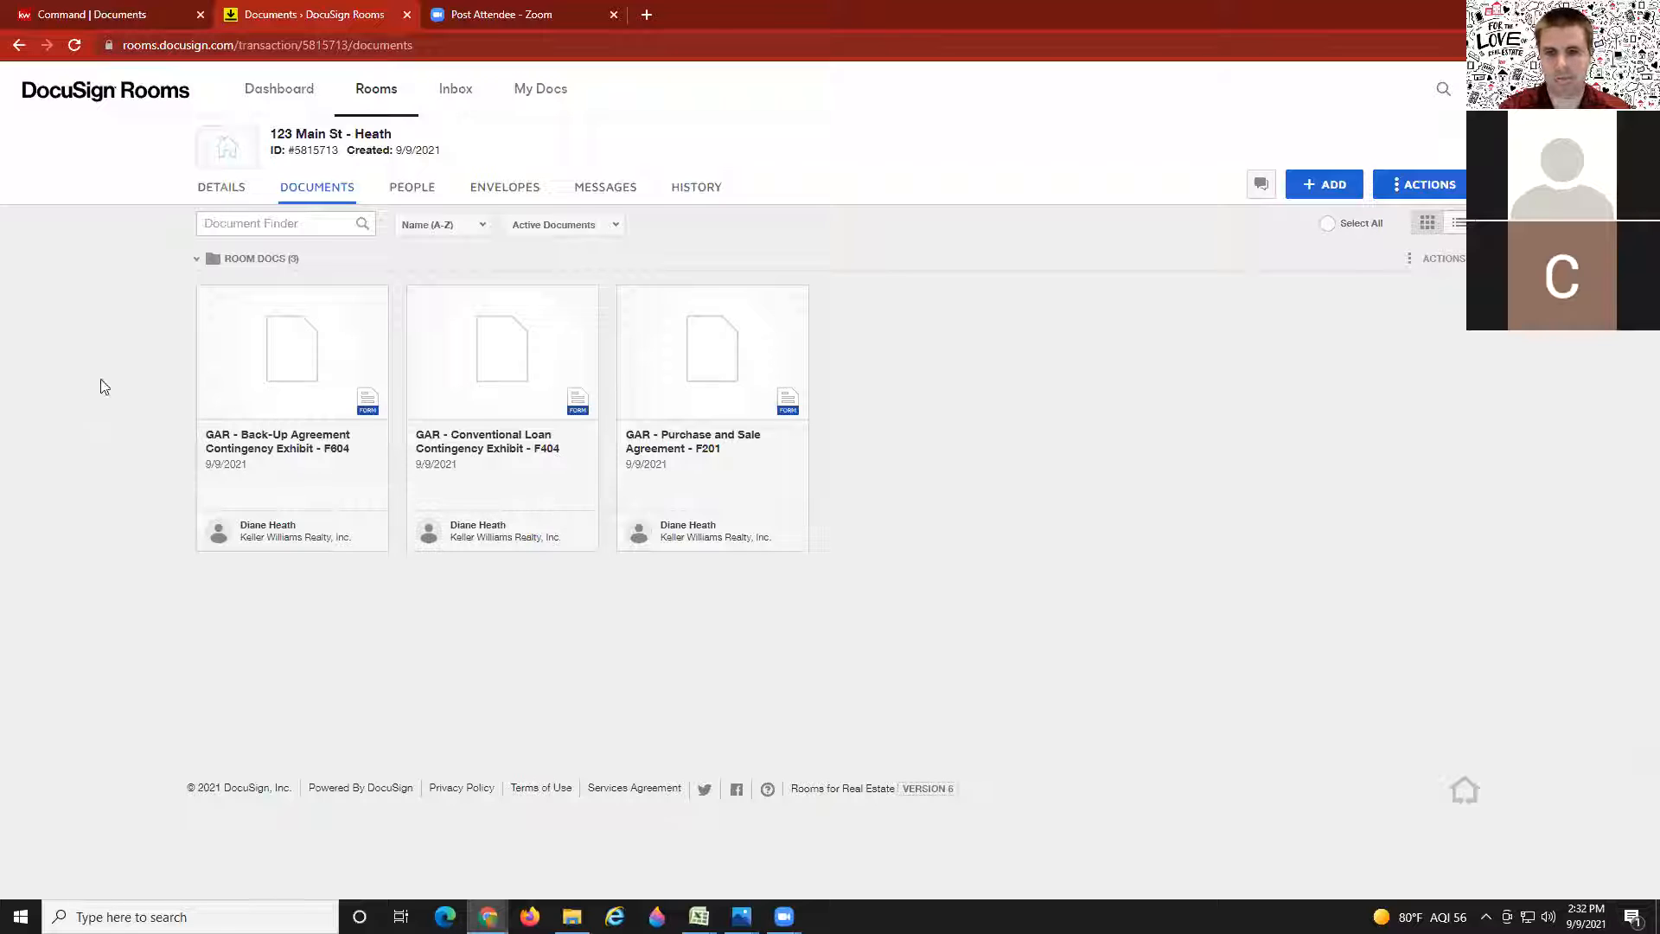
# Step: Select the F604, F404 and F201 forms together and create an envelope from them
pyautogui.moveTo(201, 302)
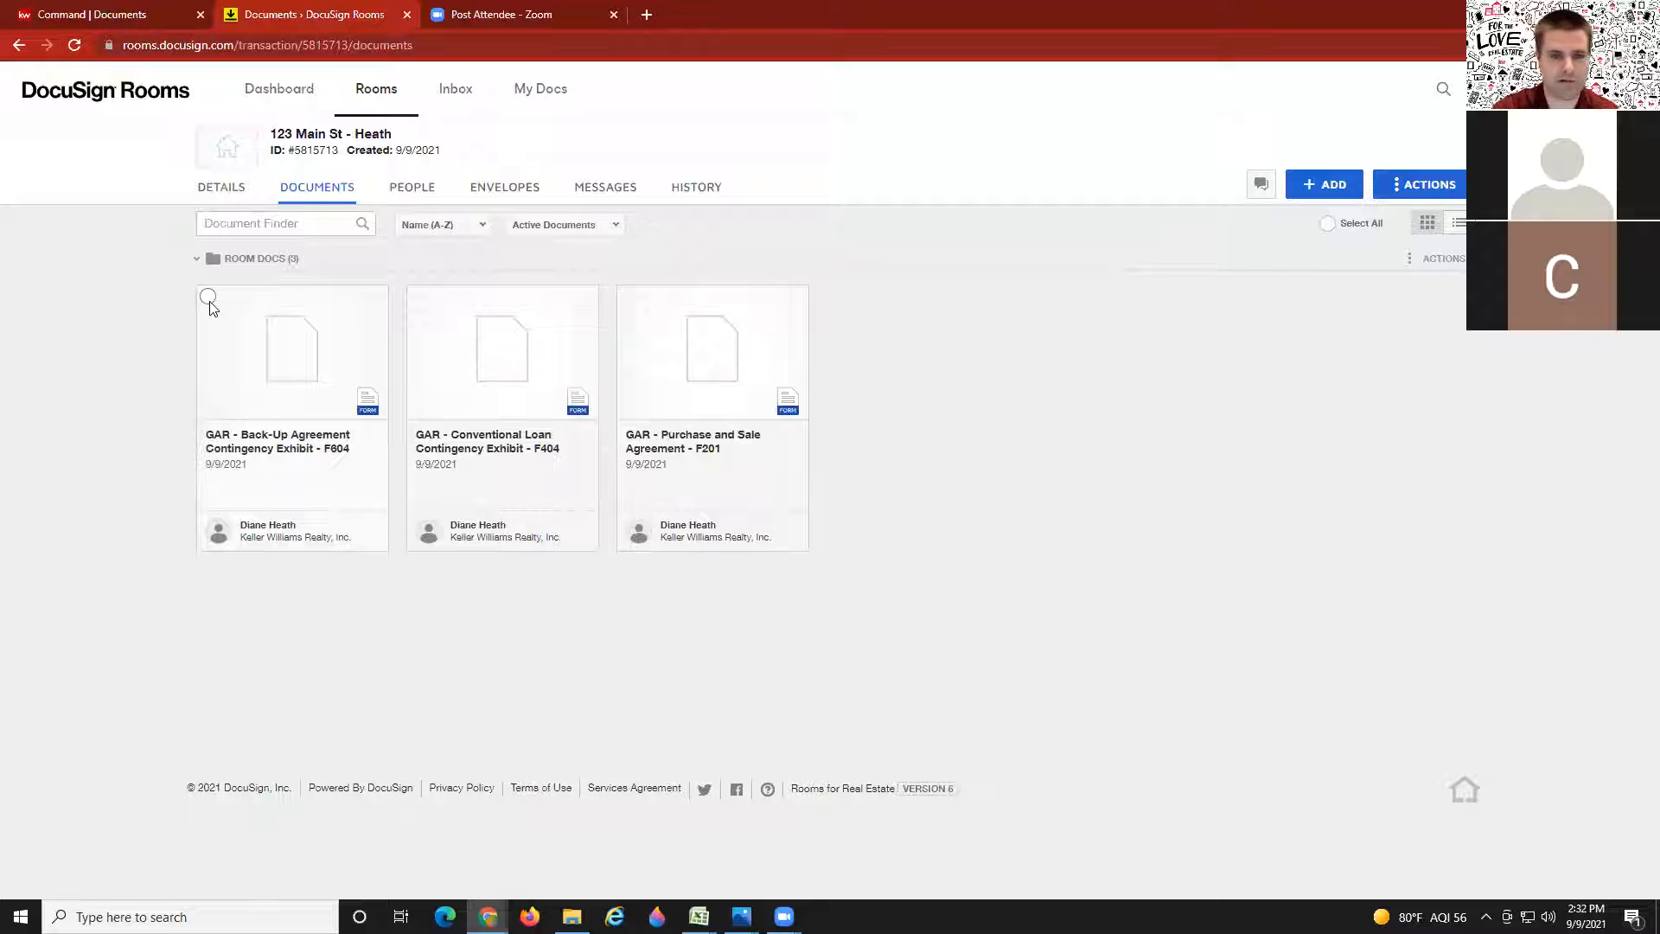
pyautogui.click(208, 299)
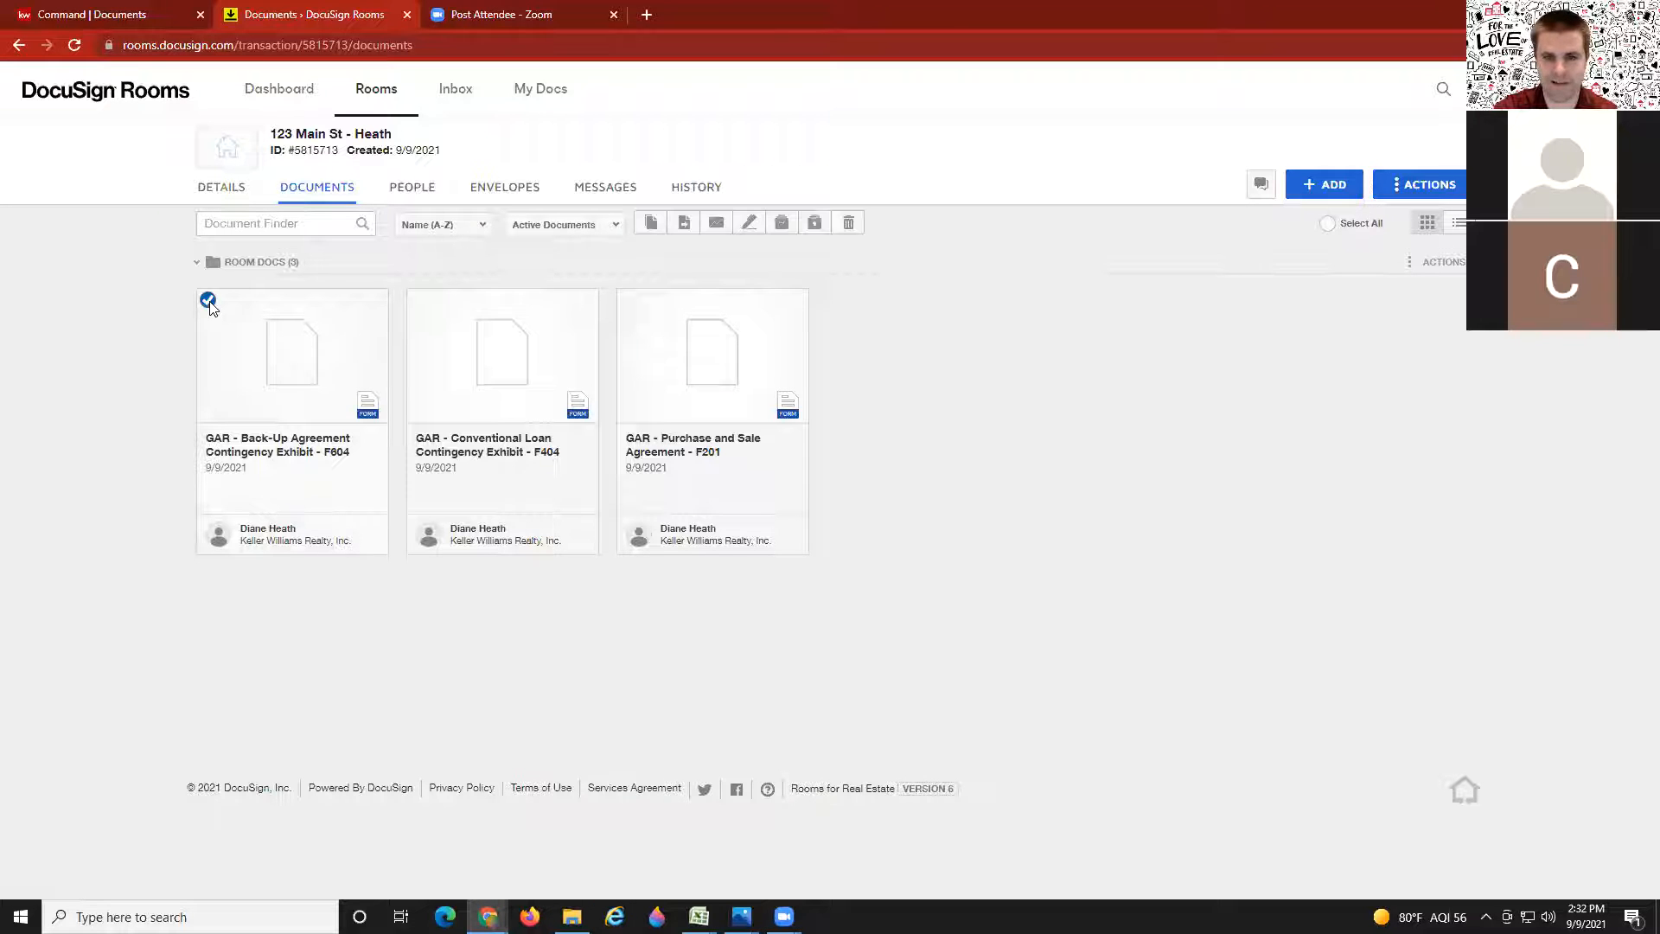
pyautogui.click(417, 300)
pyautogui.click(628, 301)
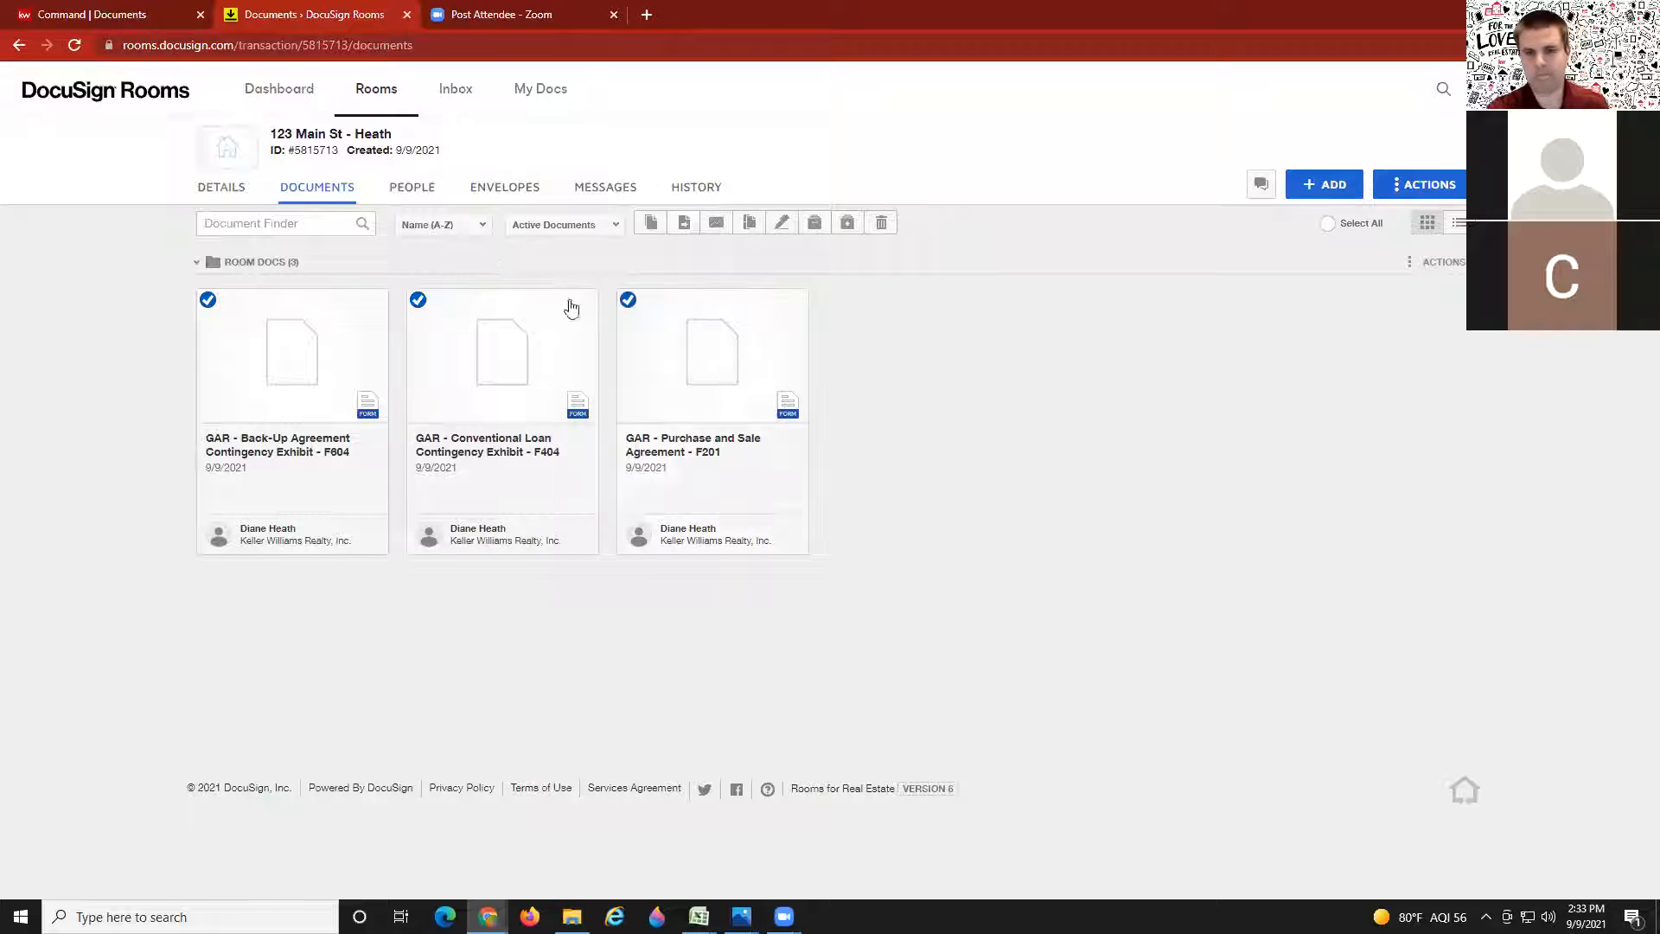
pyautogui.click(208, 299)
pyautogui.click(418, 299)
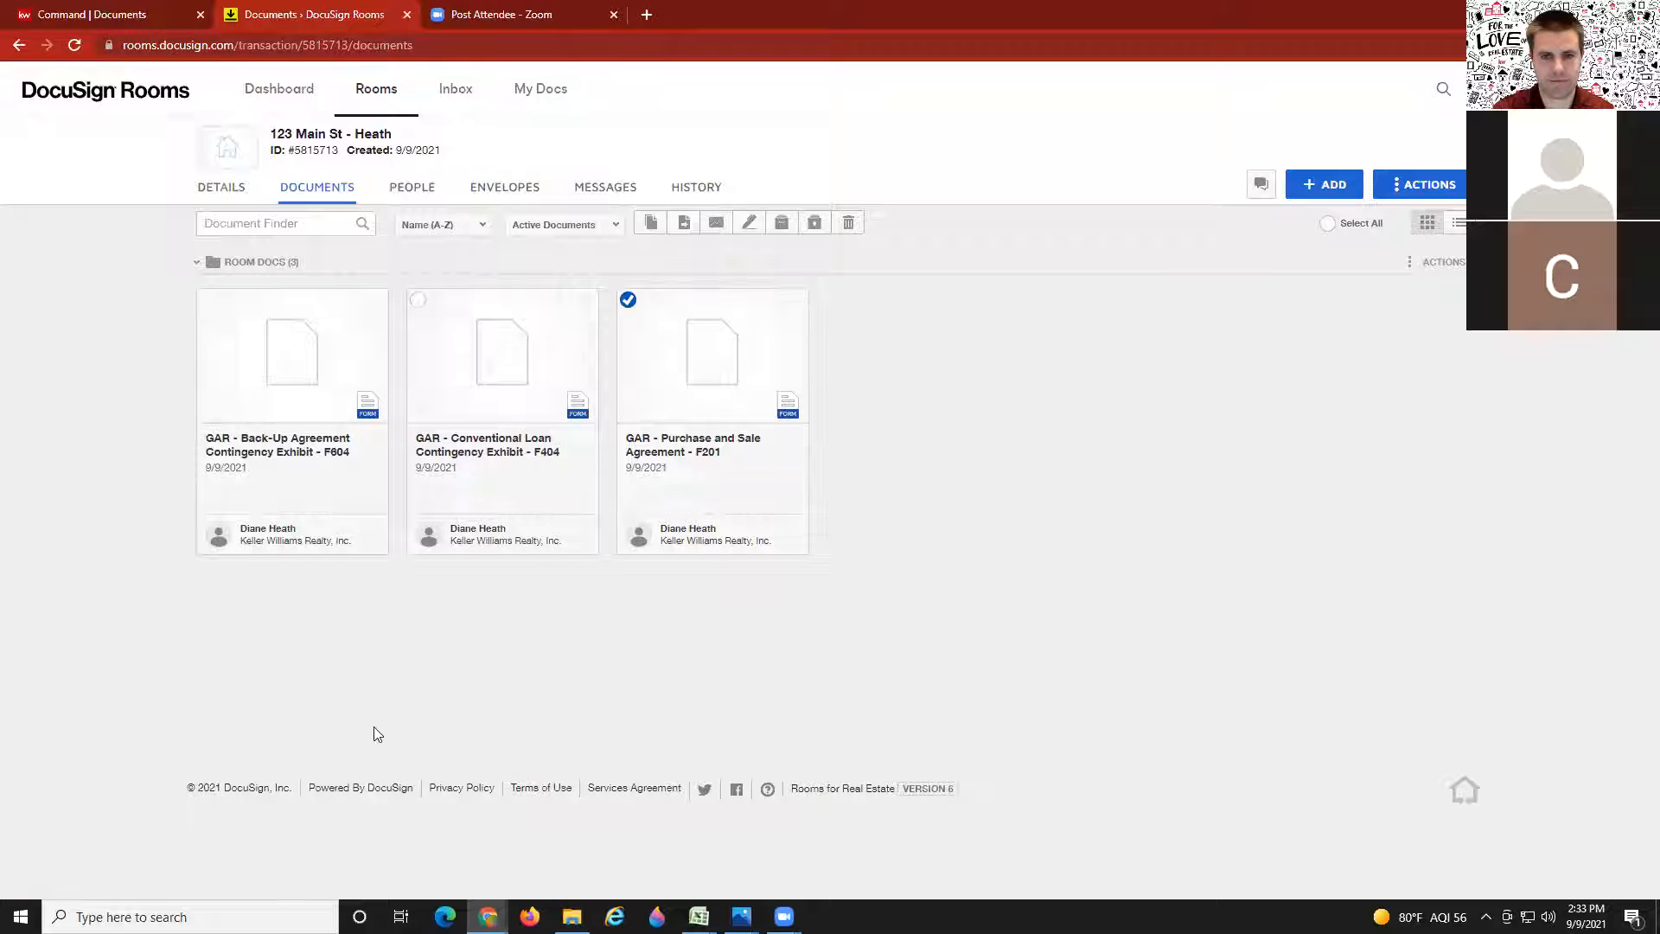
pyautogui.click(210, 300)
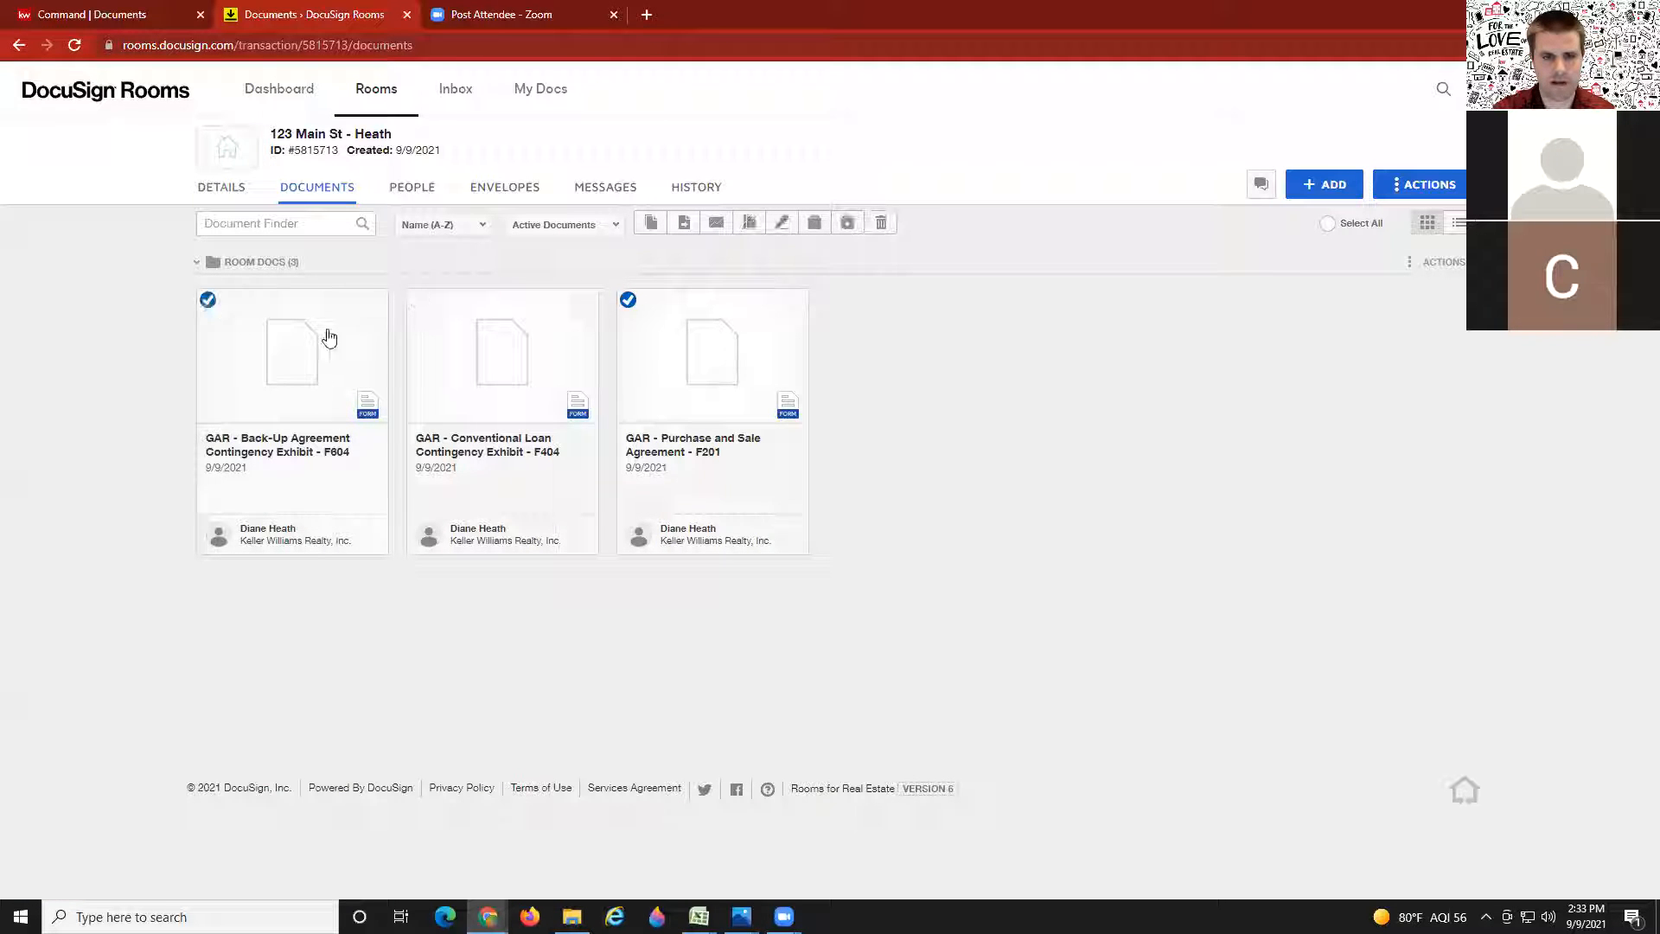
pyautogui.click(419, 300)
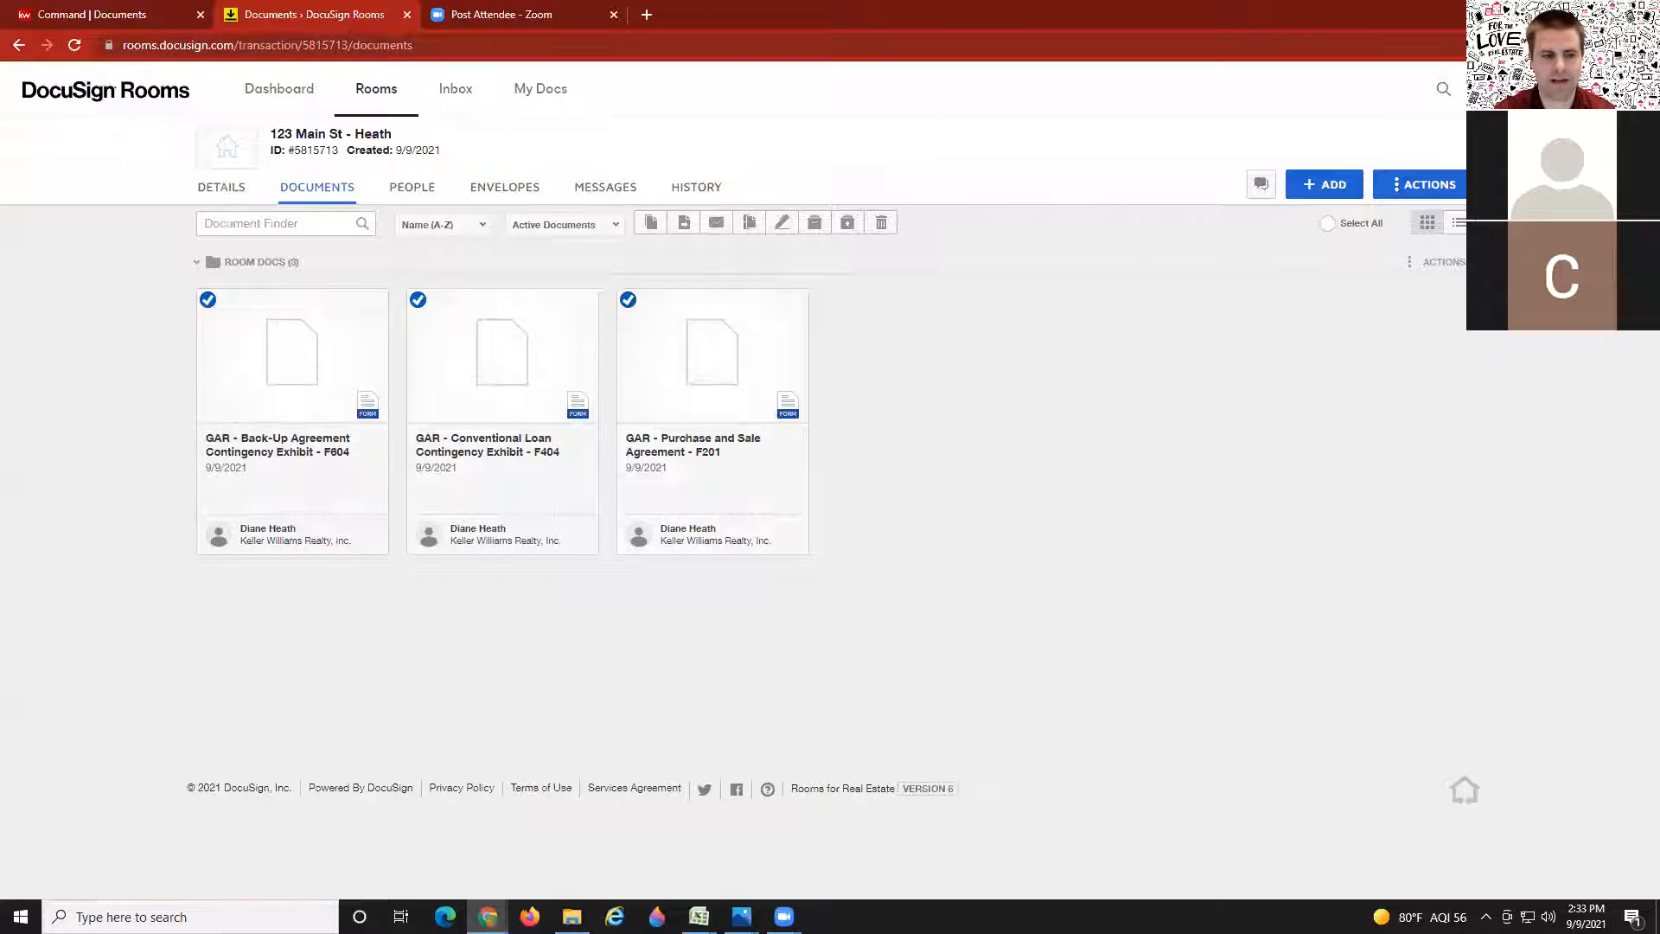
pyautogui.click(782, 226)
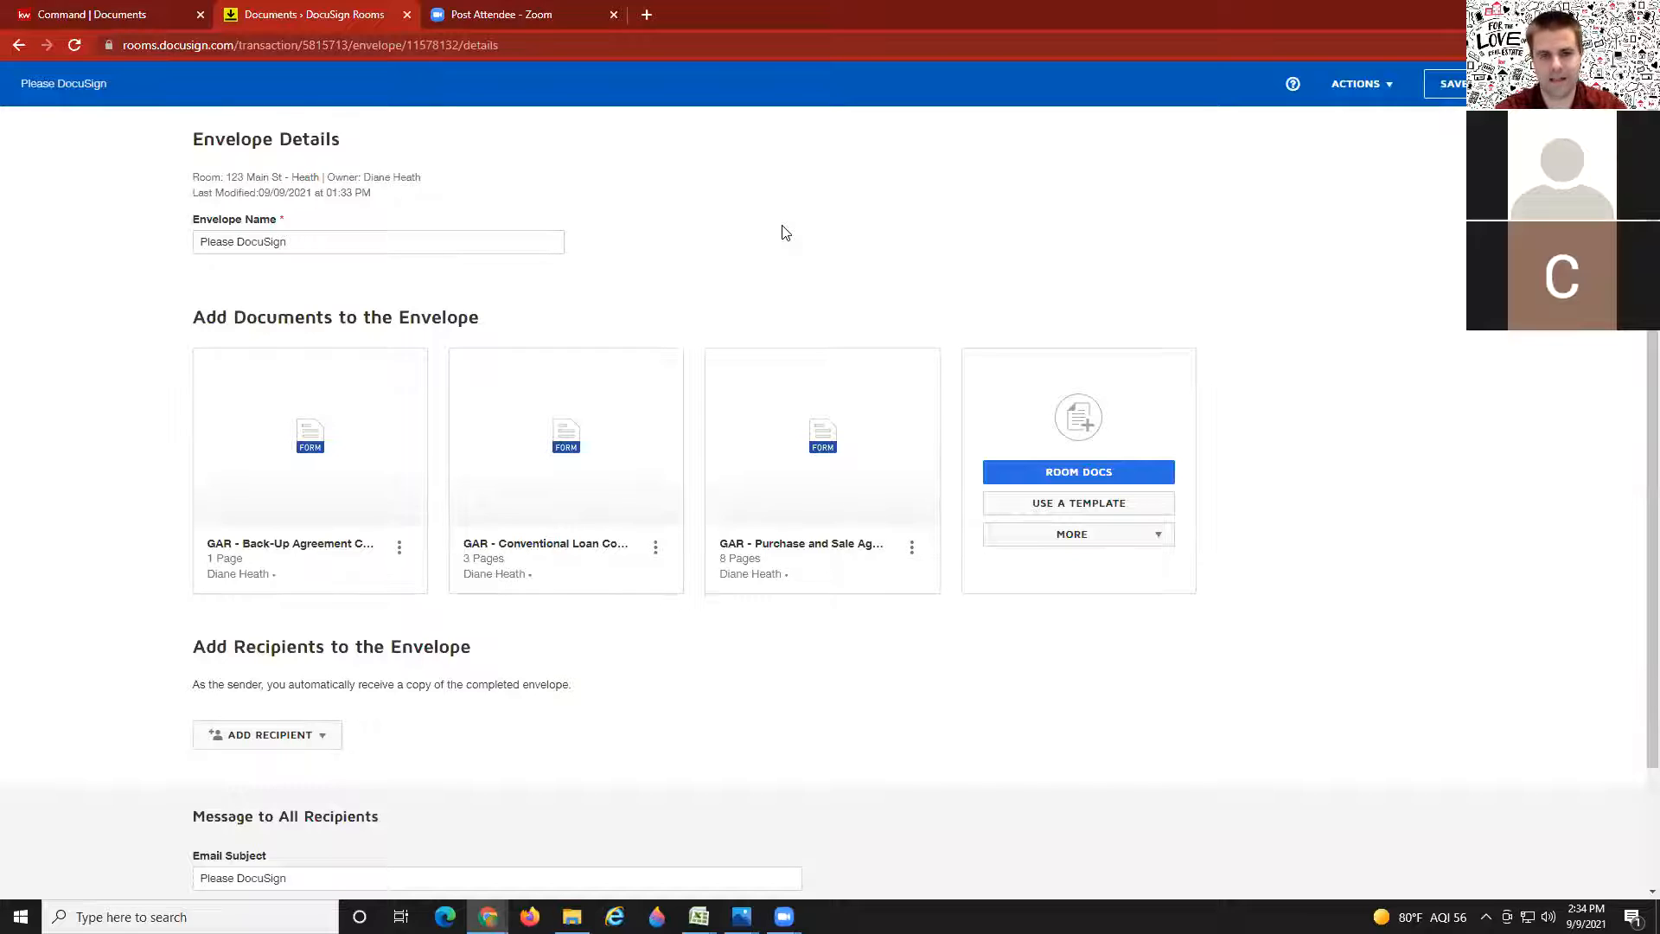
# Step: Replace the default envelope name with '123 Main St Offer'
pyautogui.moveTo(371, 238); pyautogui.dragTo(121, 245)
pyautogui.write('123 Ma')
pyautogui.press('BackSpace')
pyautogui.press('BackSpace')
pyautogui.write('Main St Offer')
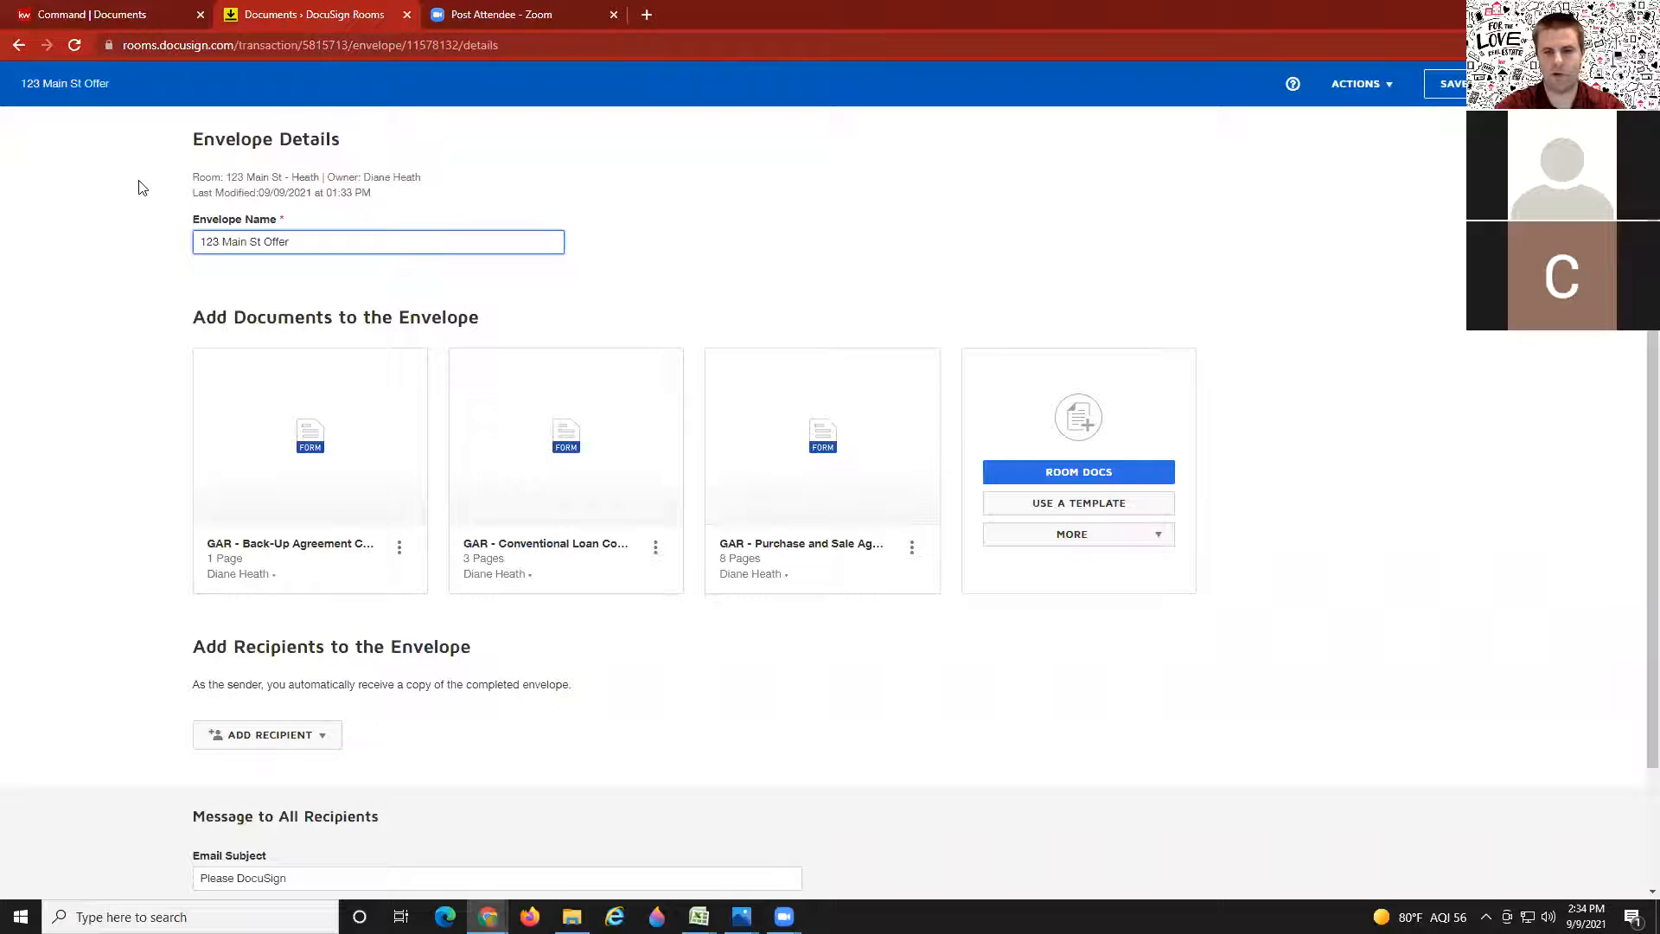
pyautogui.click(717, 293)
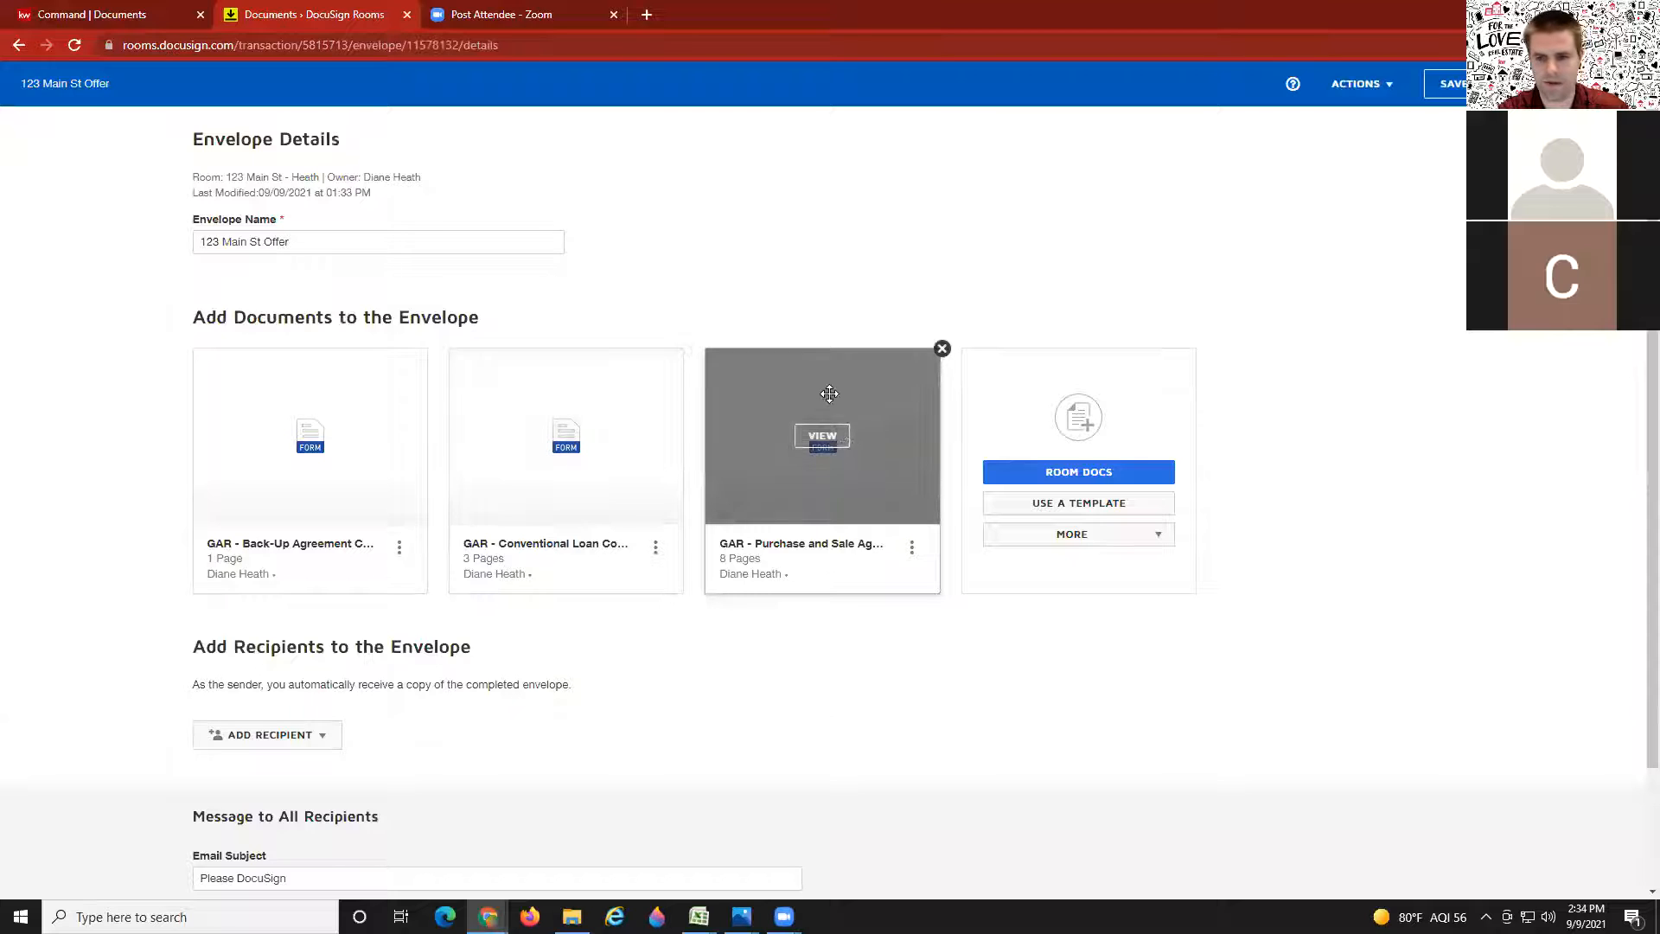
# Step: Order the forms: Purchase and Sale Agreement first, Conventional Loan second, Back-Up Agreement last
pyautogui.moveTo(831, 392); pyautogui.dragTo(319, 413)
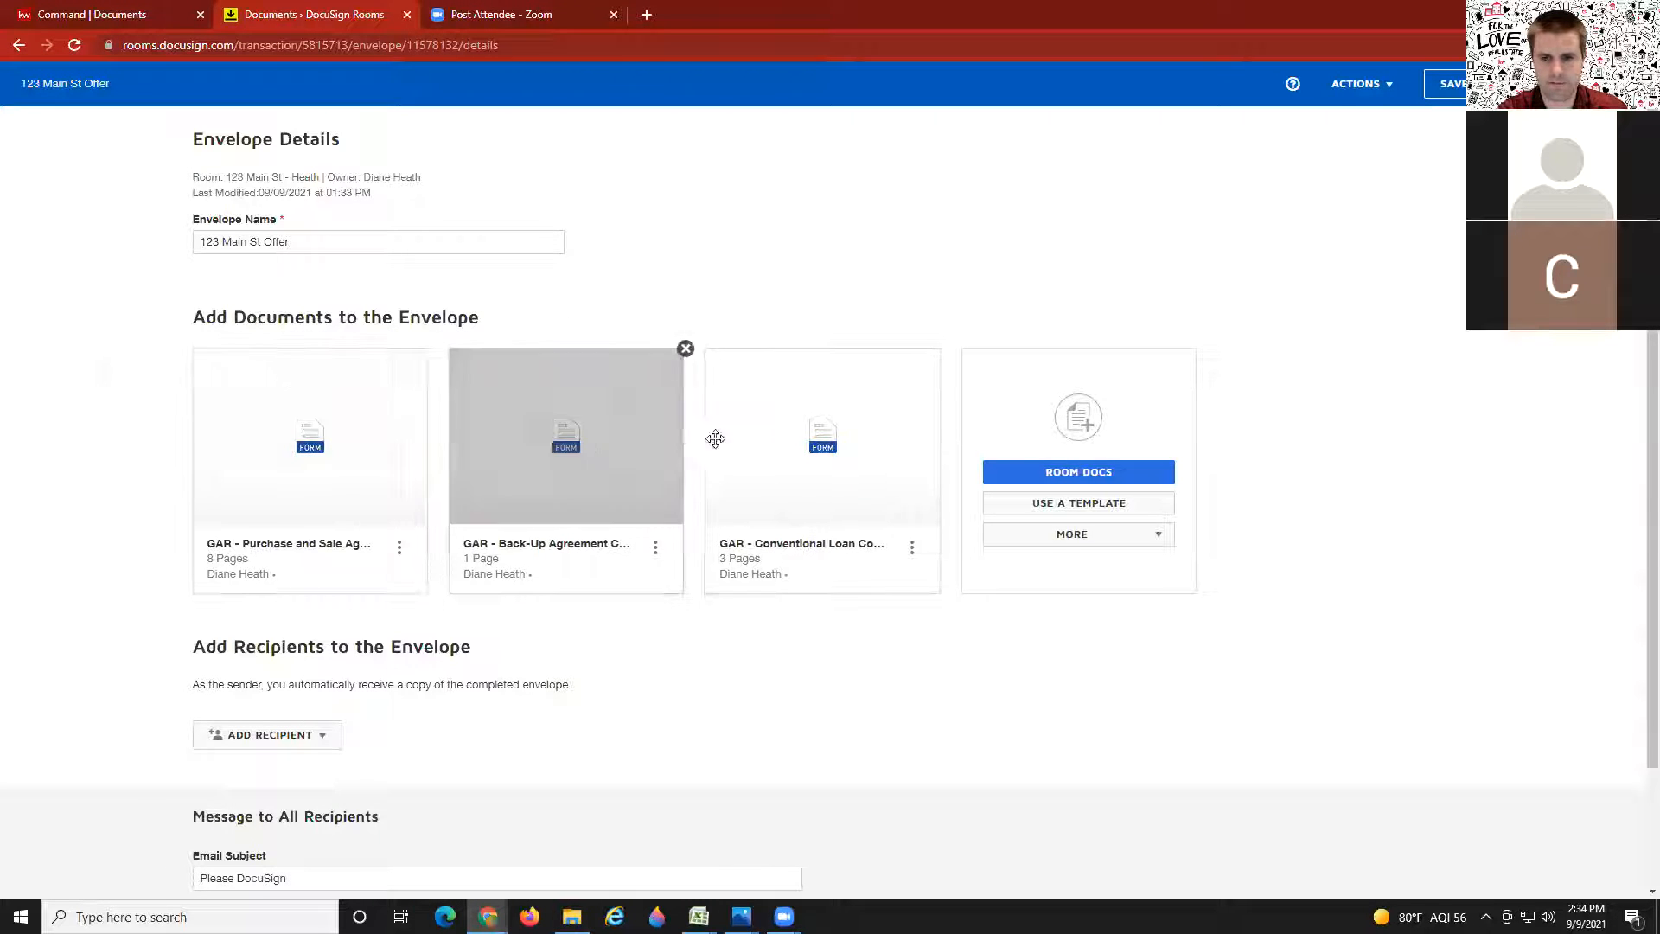
pyautogui.moveTo(511, 426); pyautogui.dragTo(782, 435)
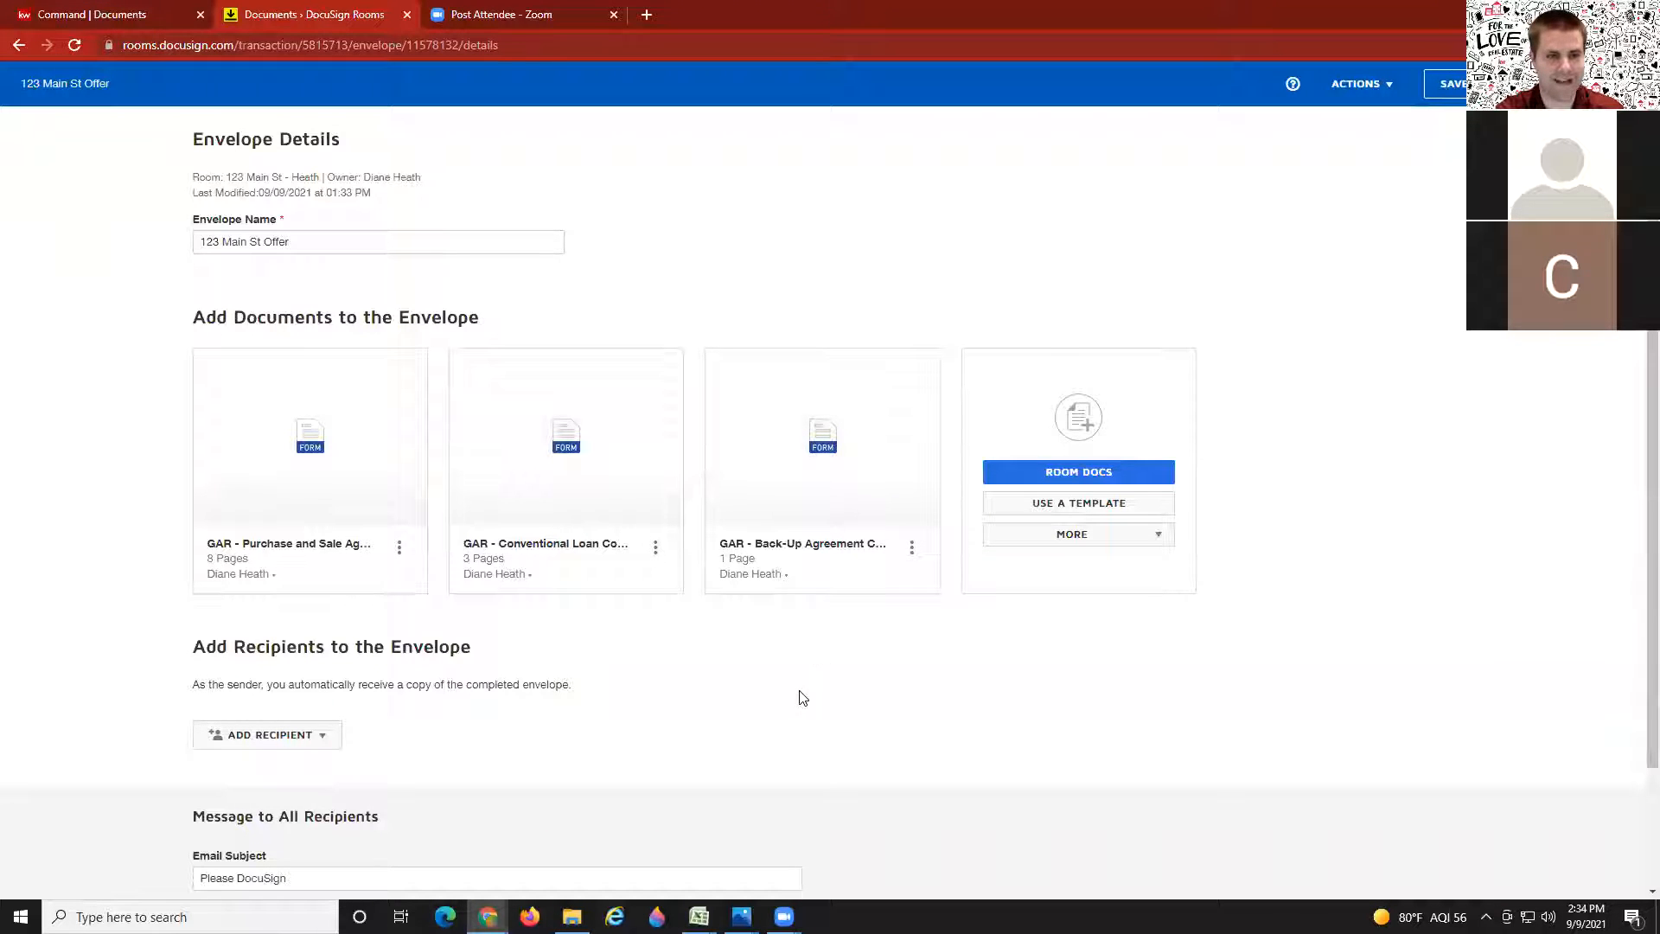
pyautogui.click(1091, 552)
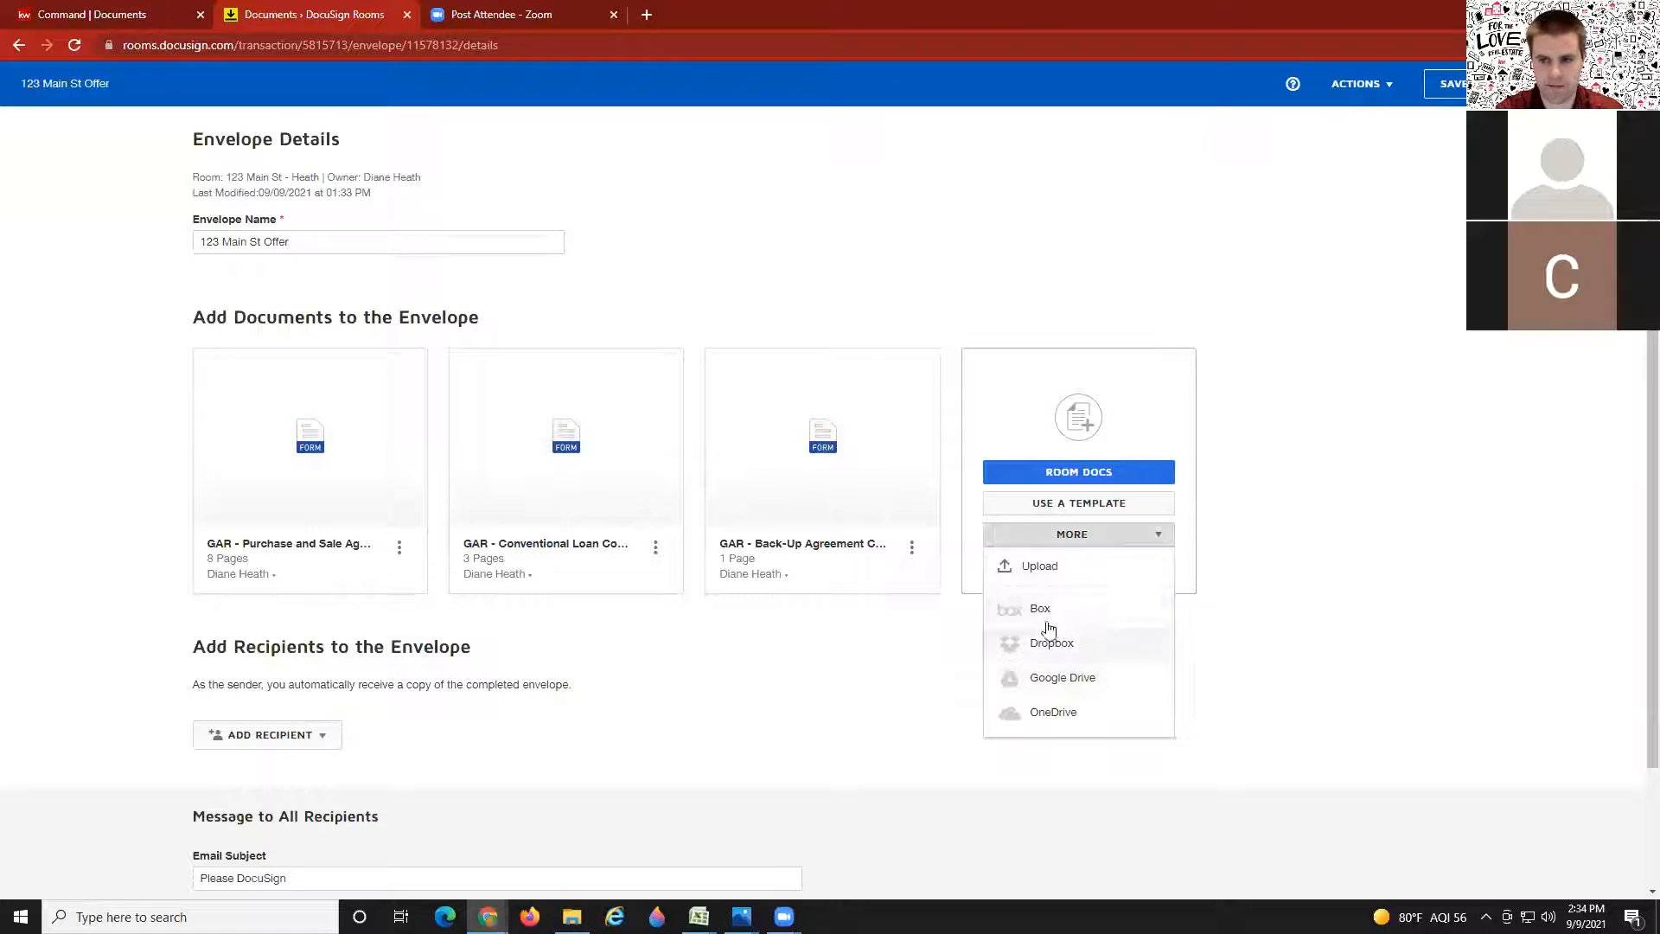
pyautogui.click(895, 672)
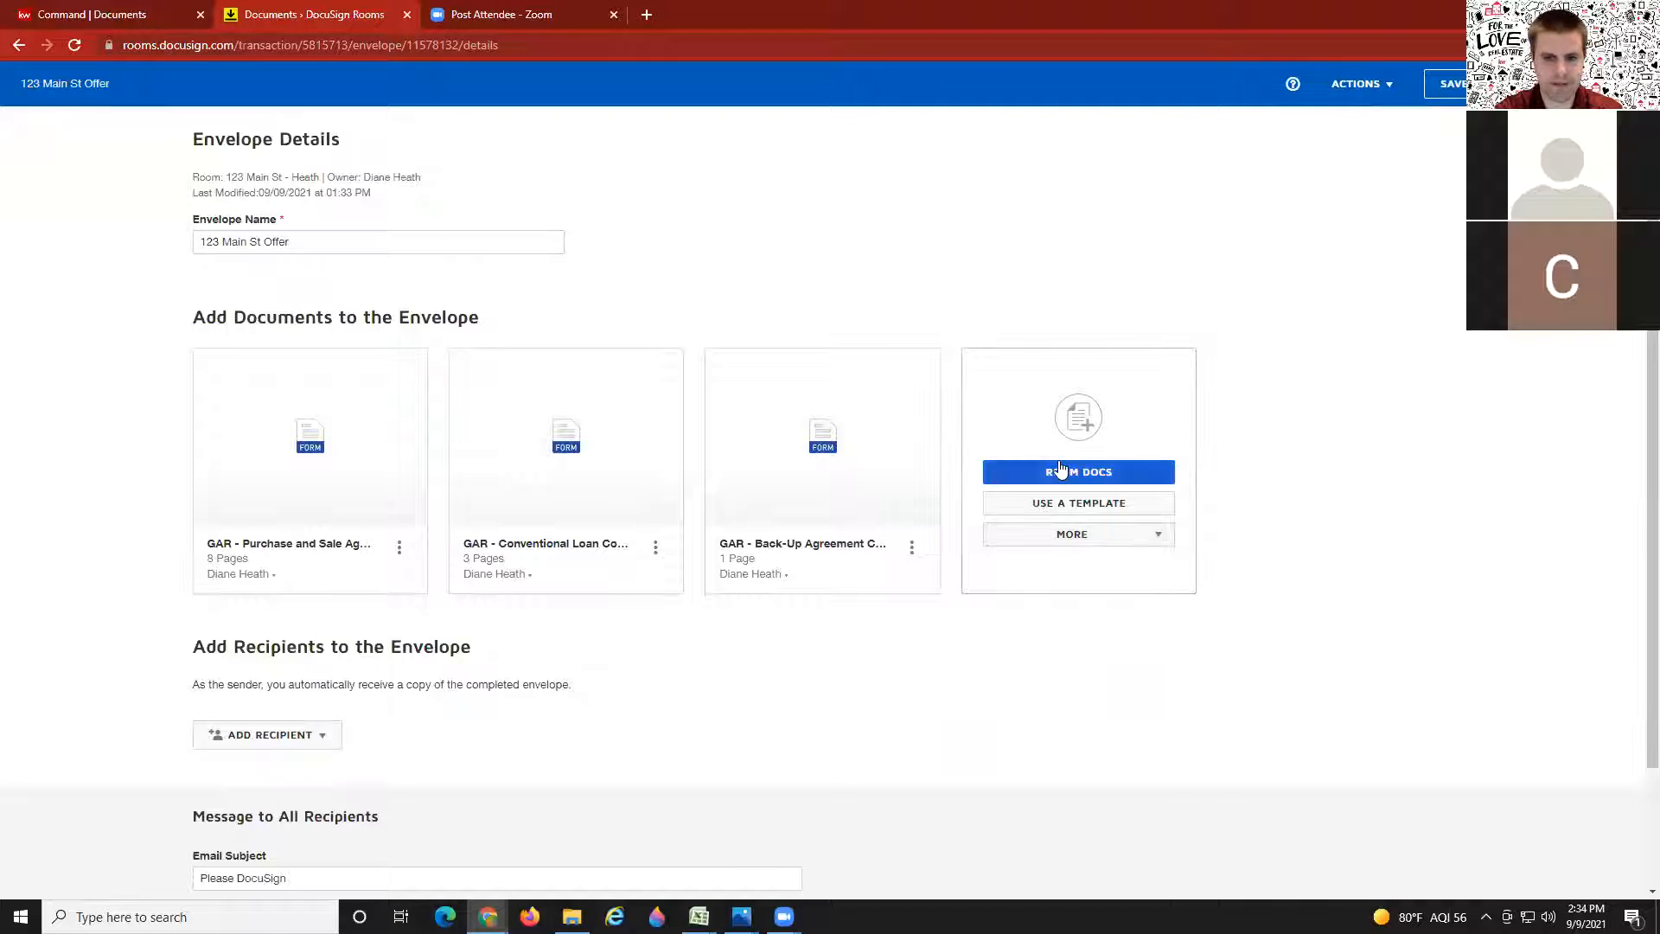
pyautogui.scroll(-2, 943, 652)
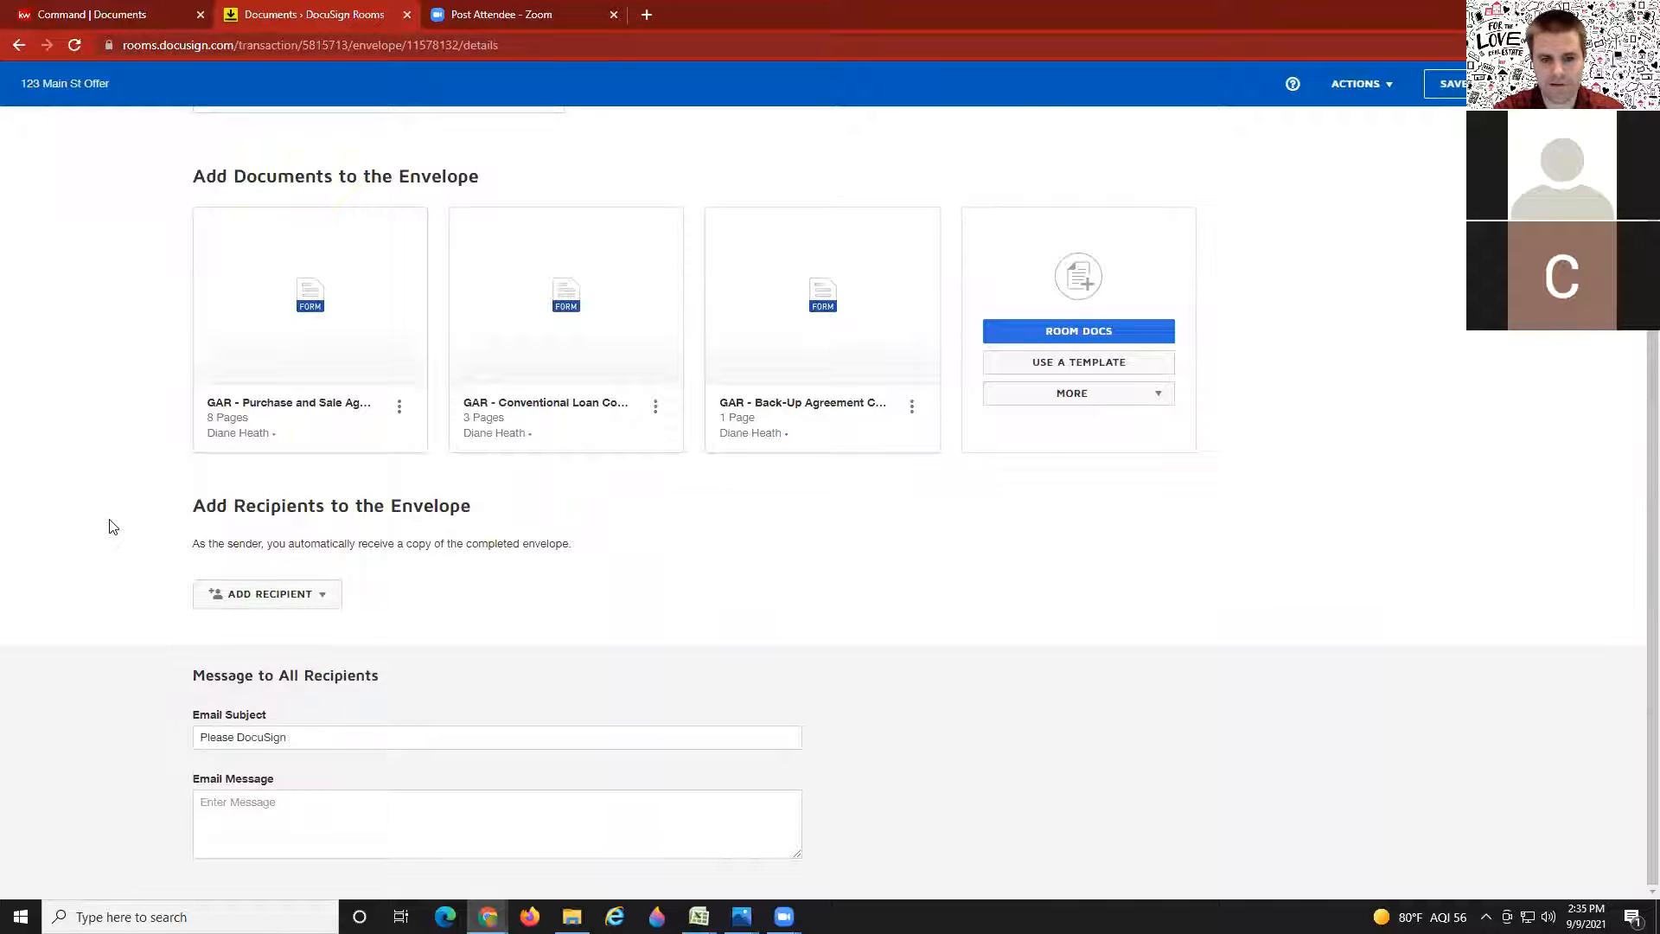
# Step: Choose to add recipients from the forms' pre-tagged roles
pyautogui.click(316, 604)
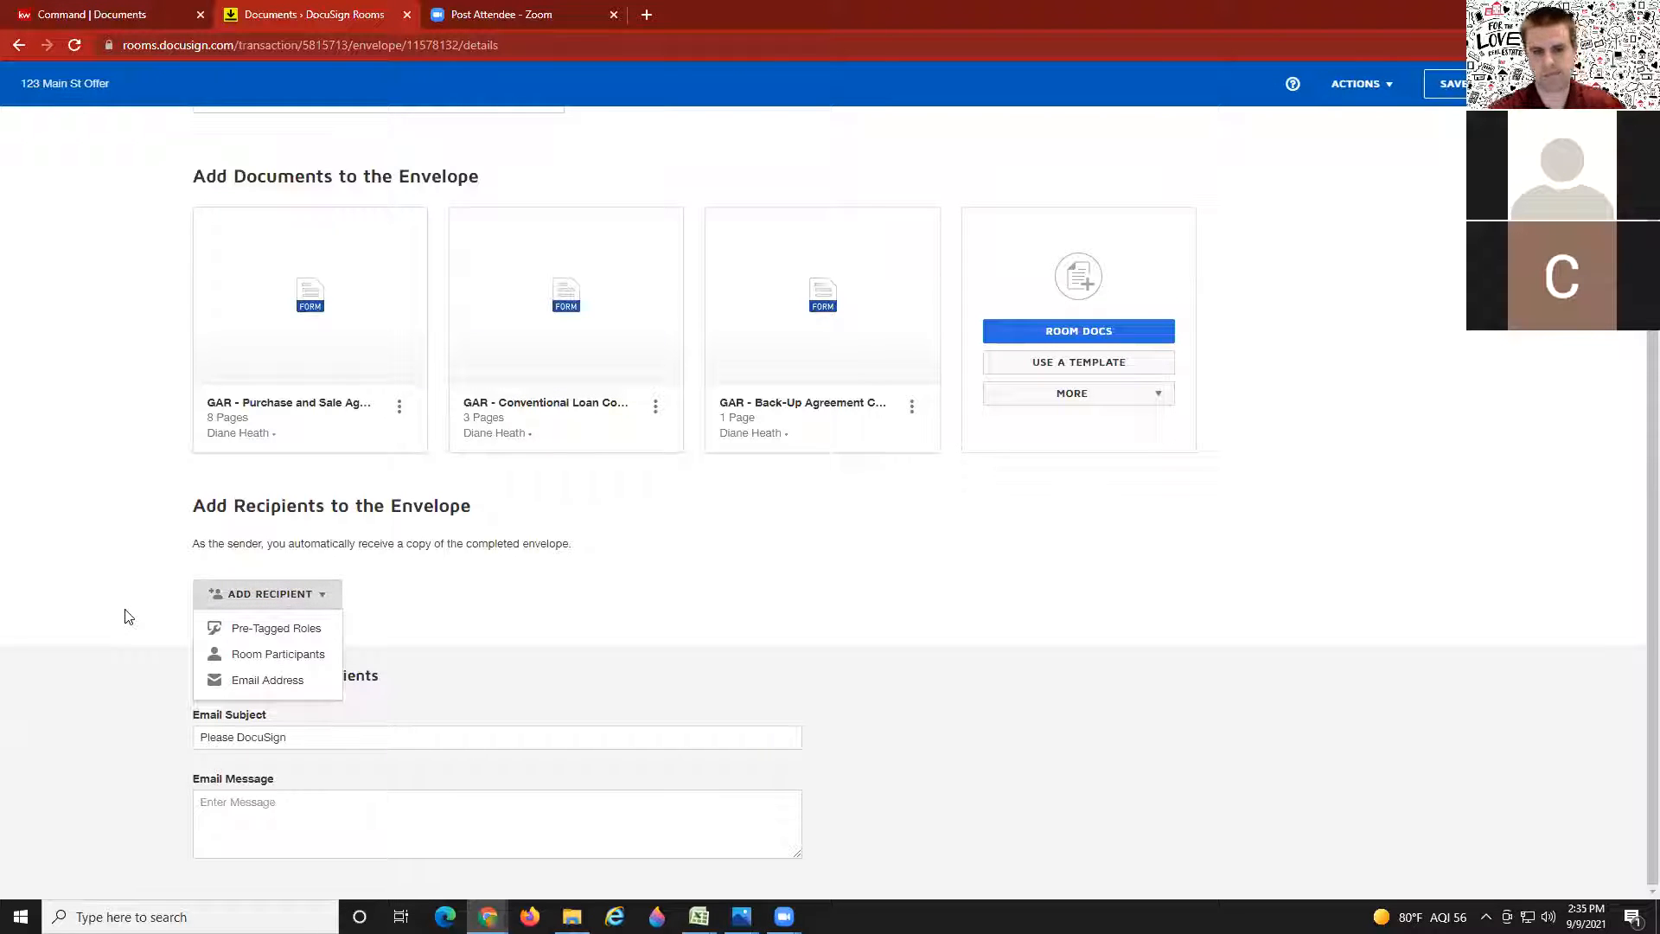
pyautogui.click(321, 603)
pyautogui.click(324, 605)
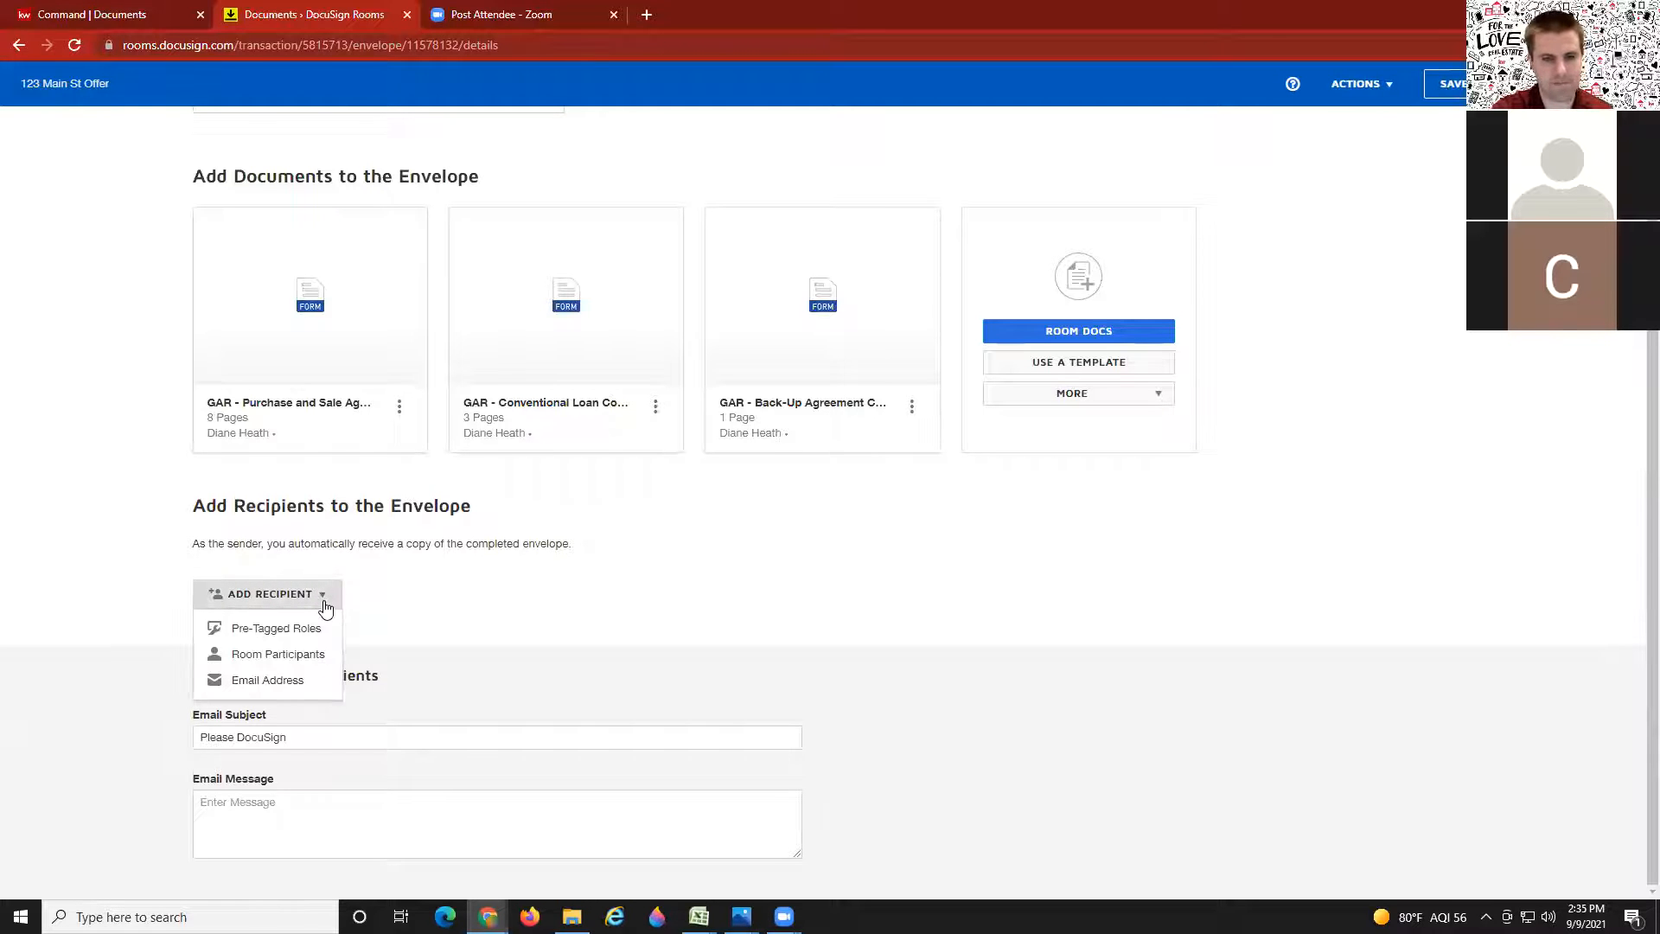
pyautogui.click(277, 628)
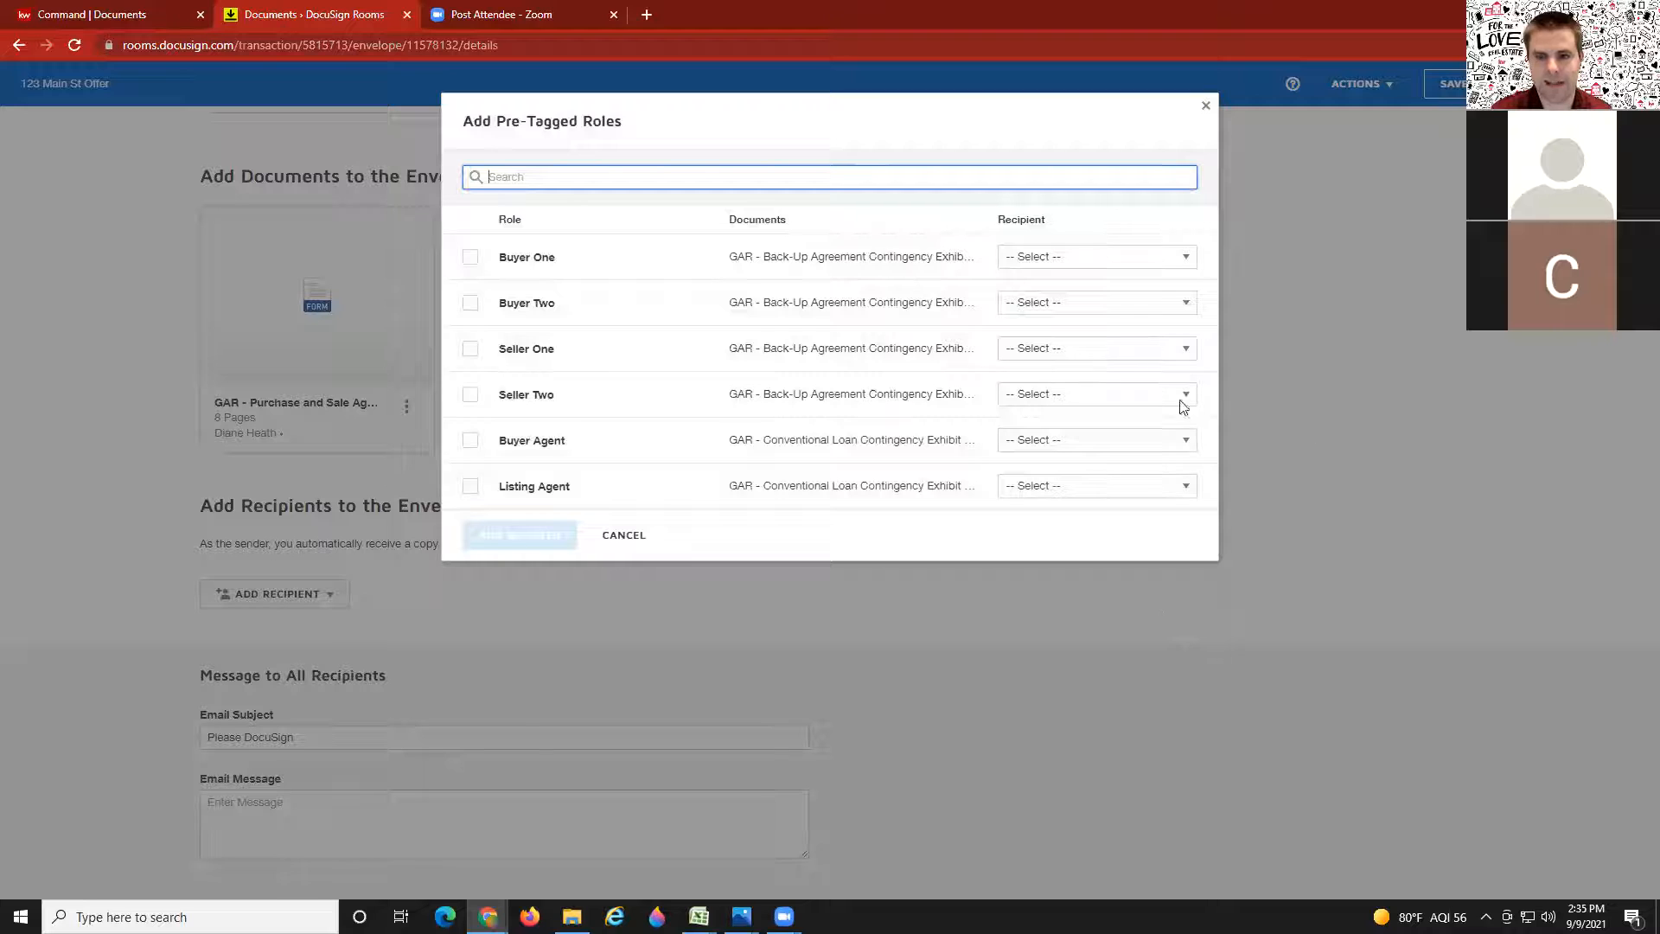
# Step: Match Buyer One, Buyer Two and Buyer Agent roles to their room contacts and add them
pyautogui.click(469, 258)
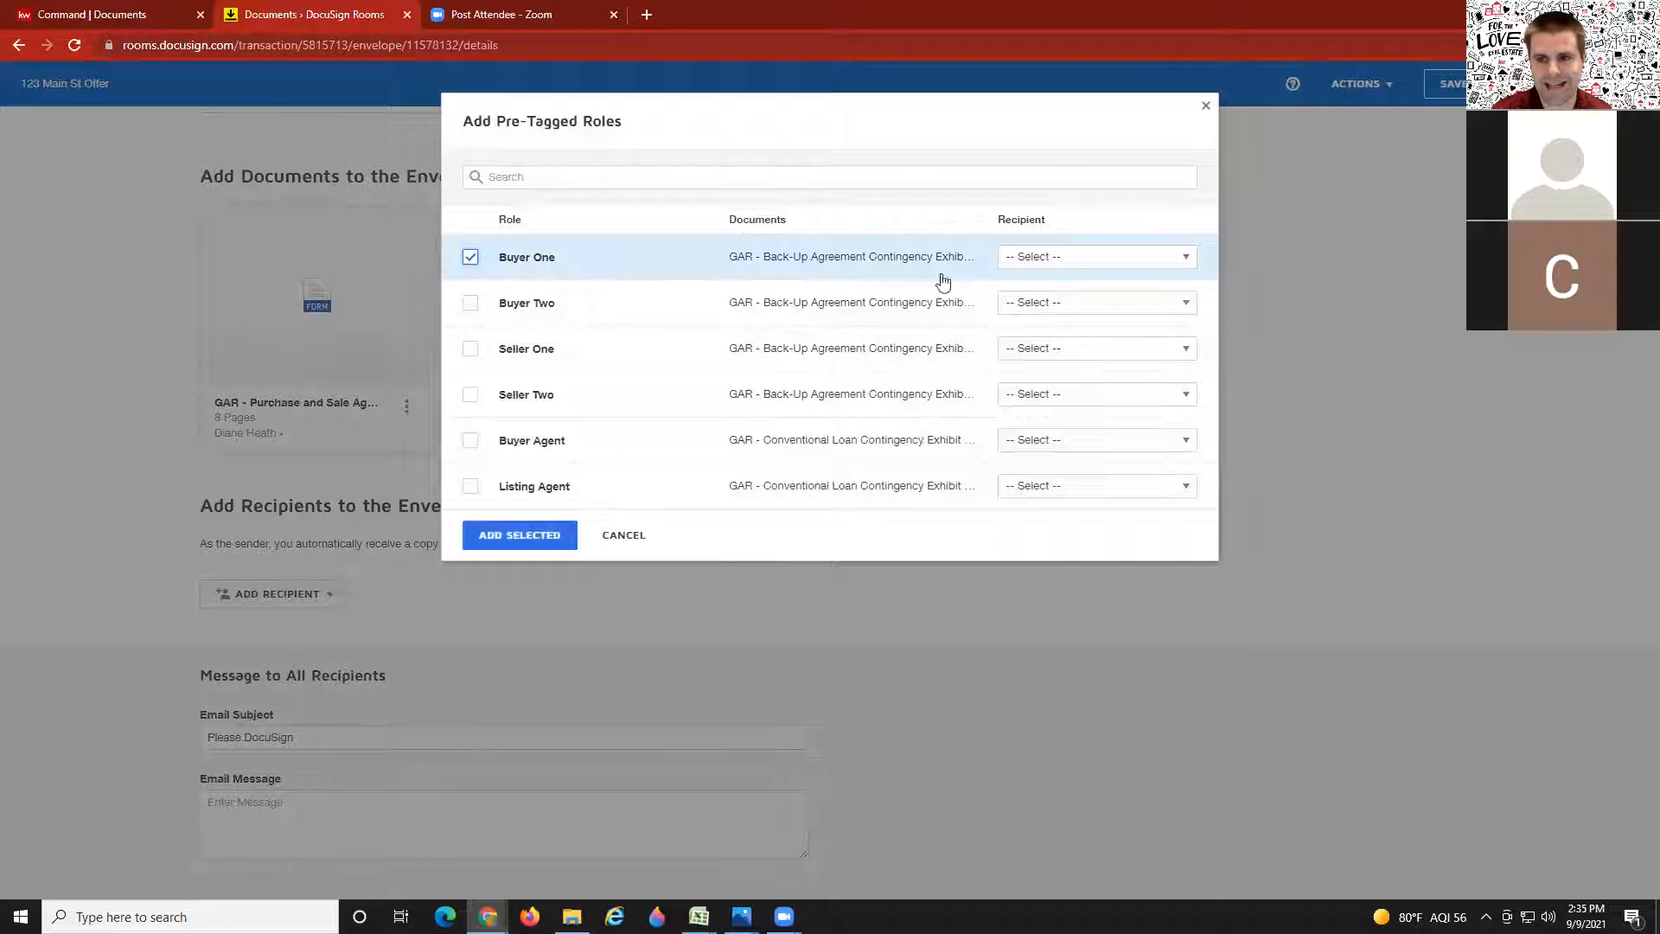
pyautogui.click(1041, 260)
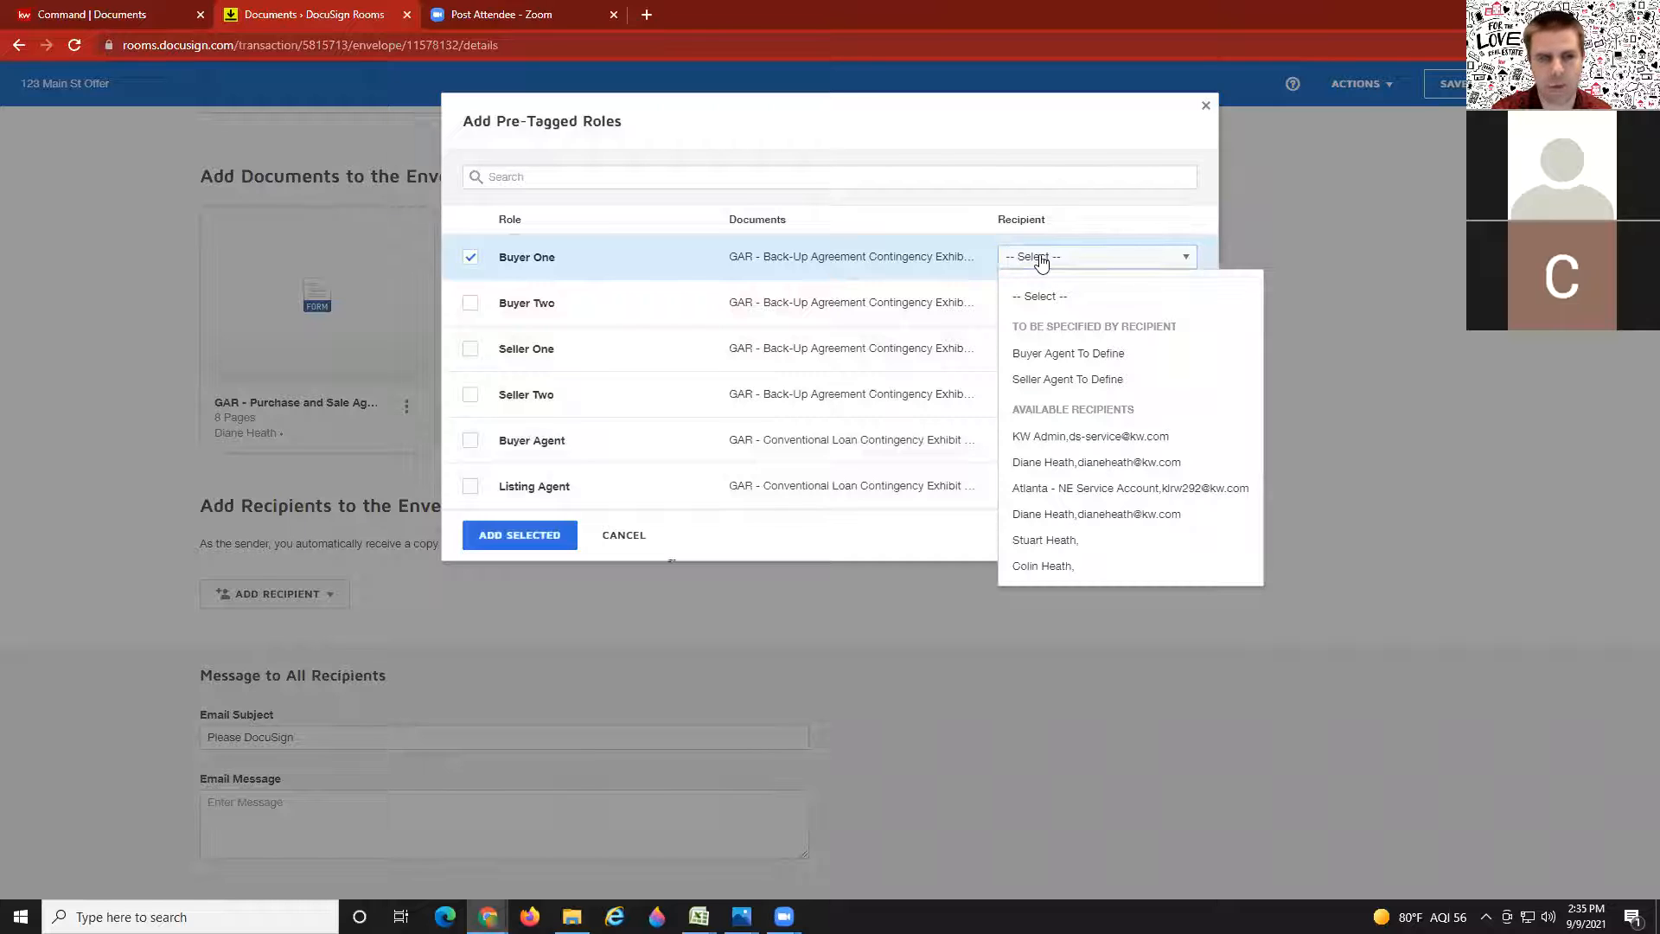
pyautogui.click(1031, 543)
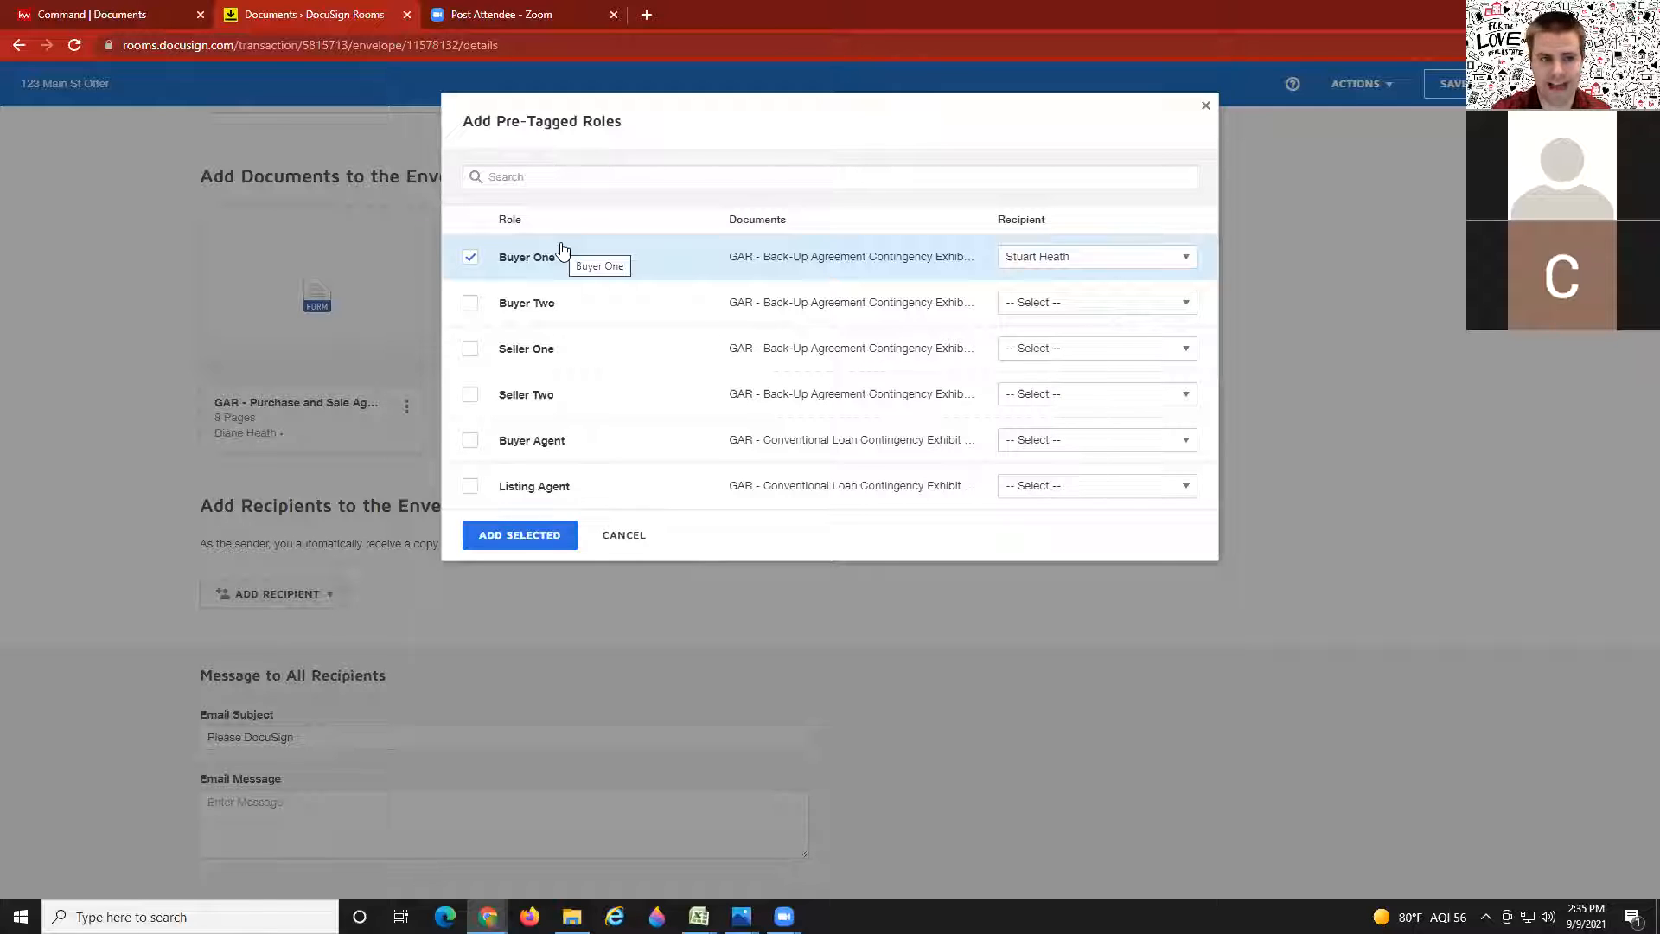
pyautogui.click(469, 303)
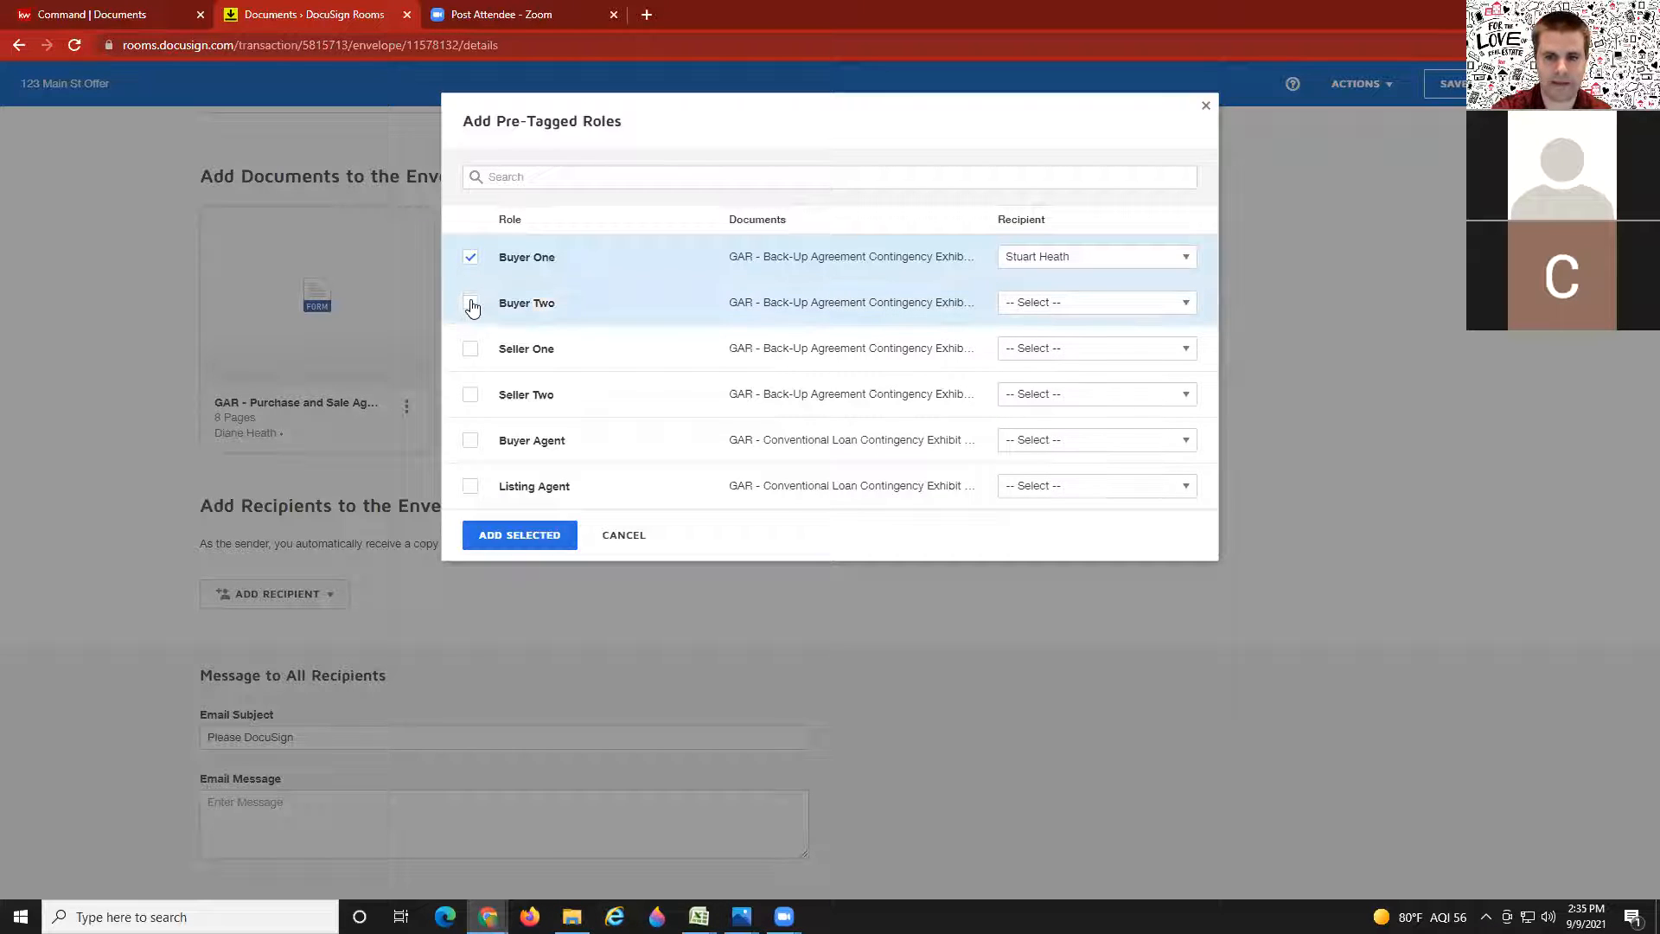
pyautogui.click(1124, 304)
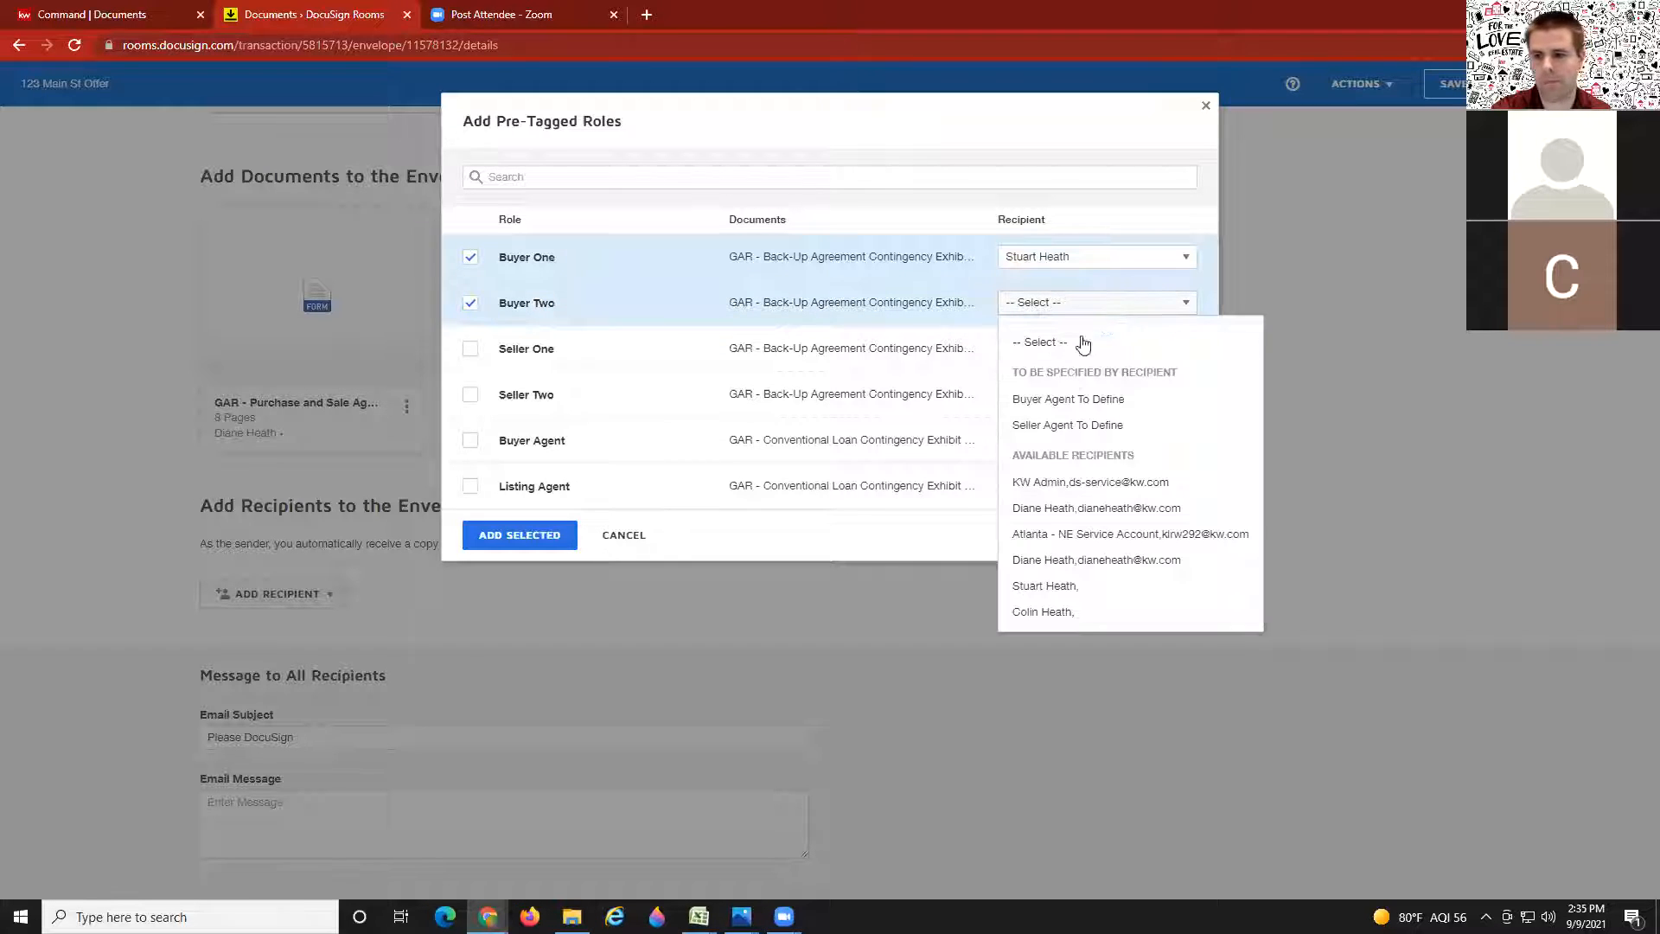
pyautogui.click(1038, 611)
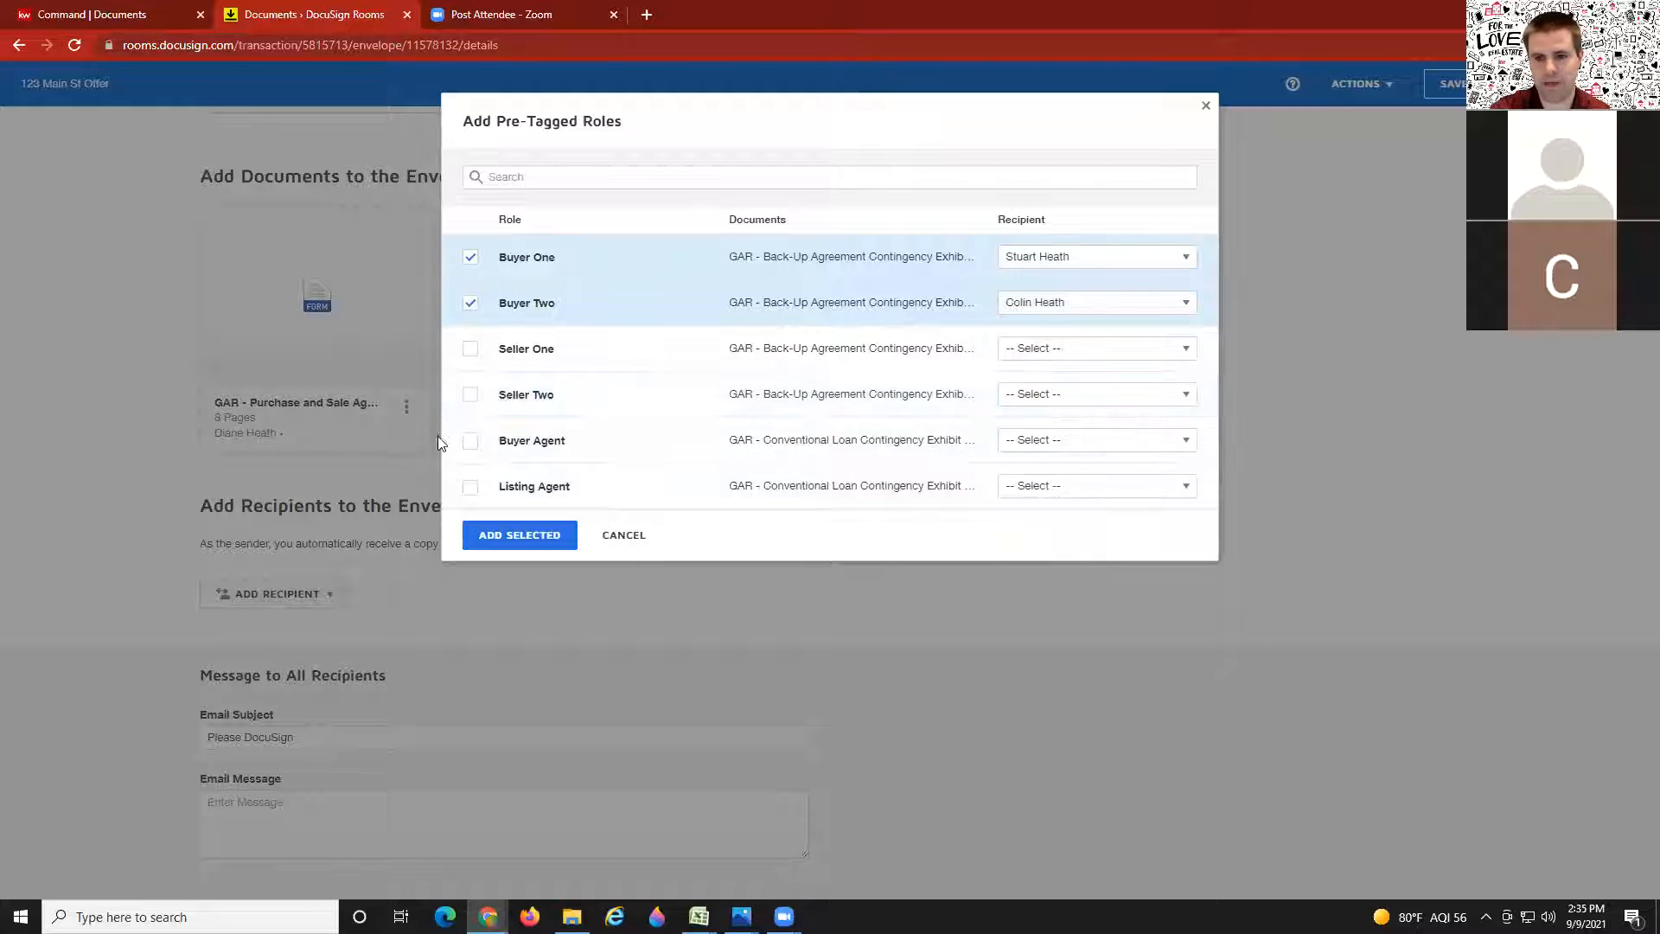
pyautogui.click(469, 441)
pyautogui.click(1056, 443)
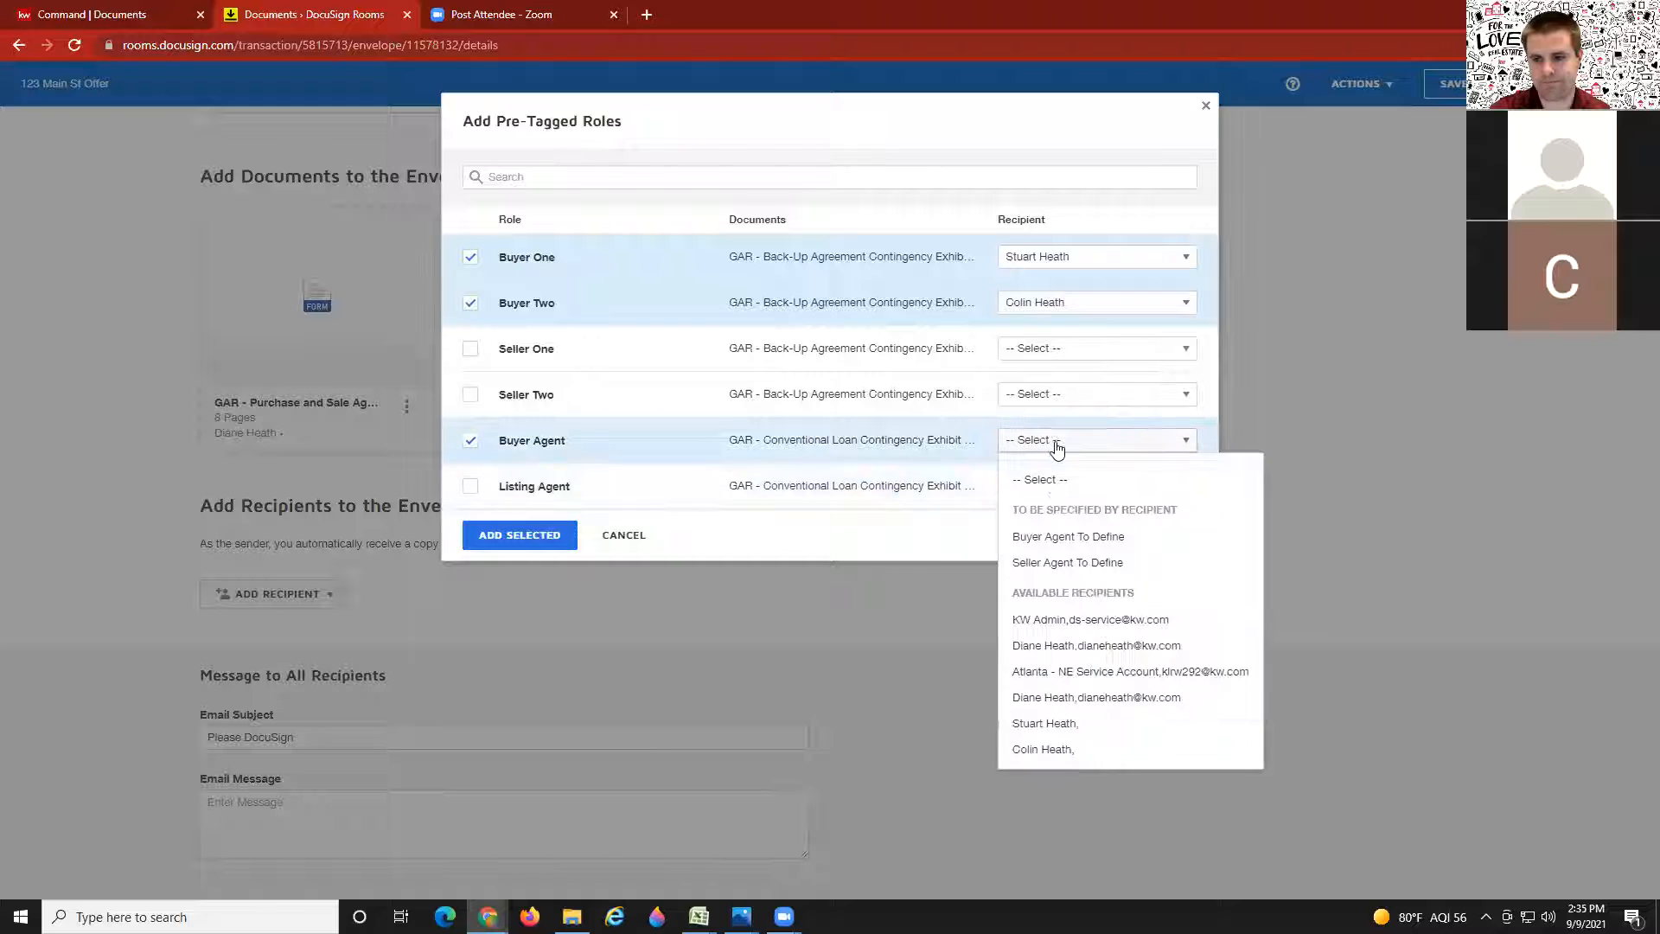
pyautogui.click(1062, 698)
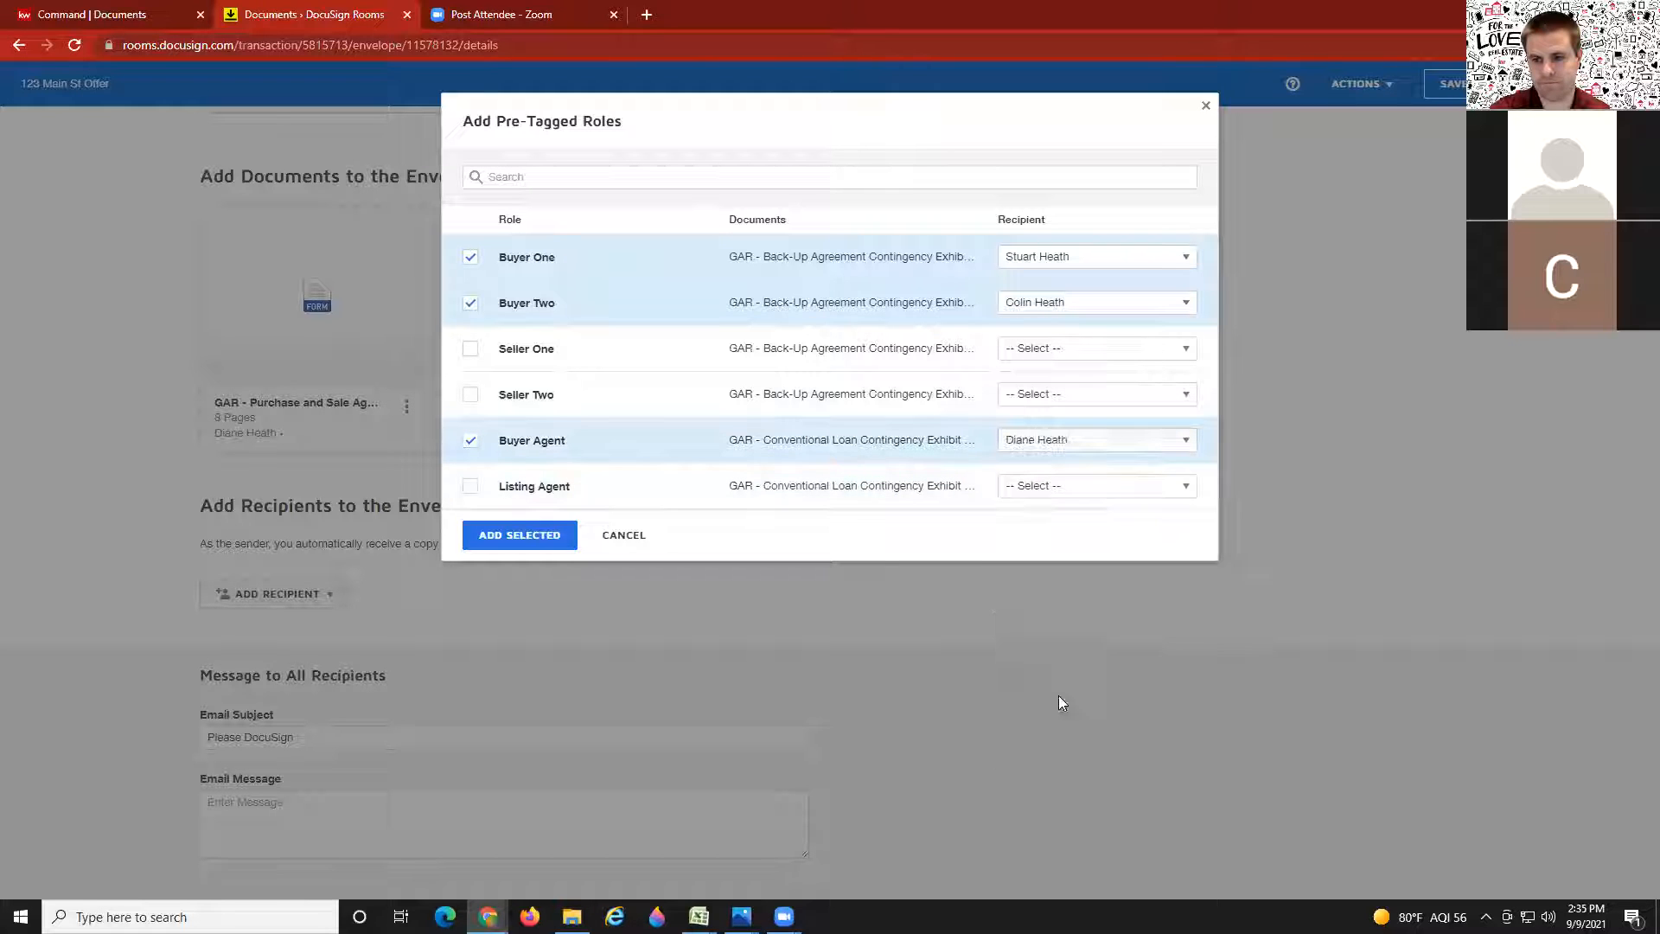
pyautogui.click(542, 536)
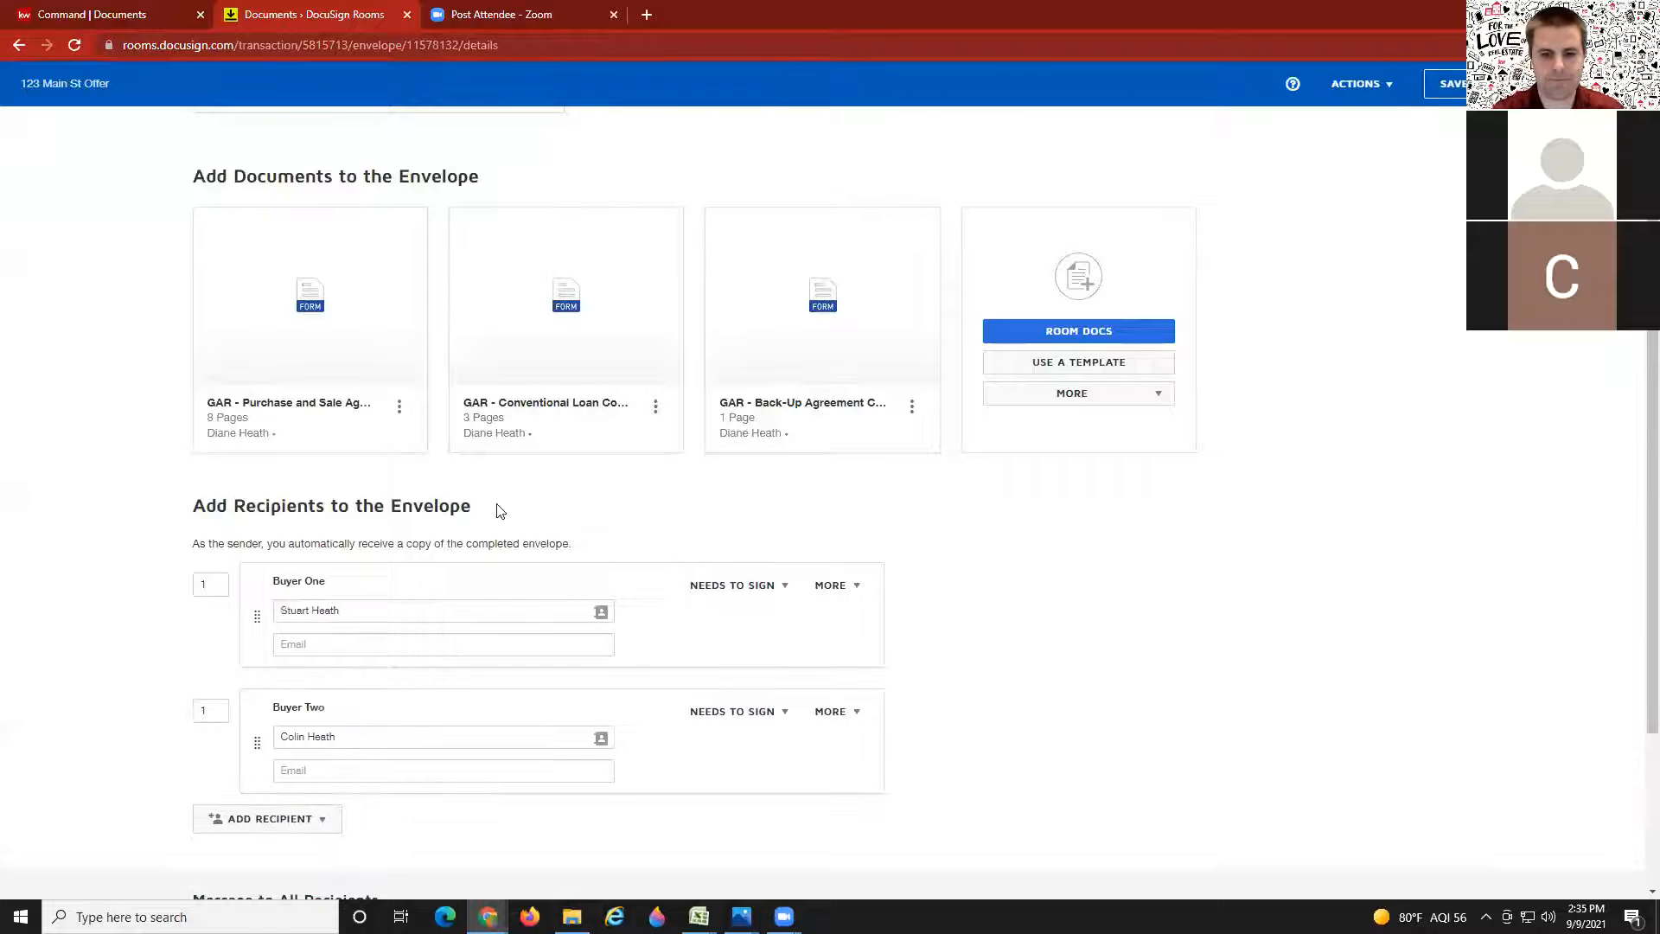
# Step: Review the three recipient cards, then switch to the KW Command documents checklist
pyautogui.scroll(-2, 497, 510)
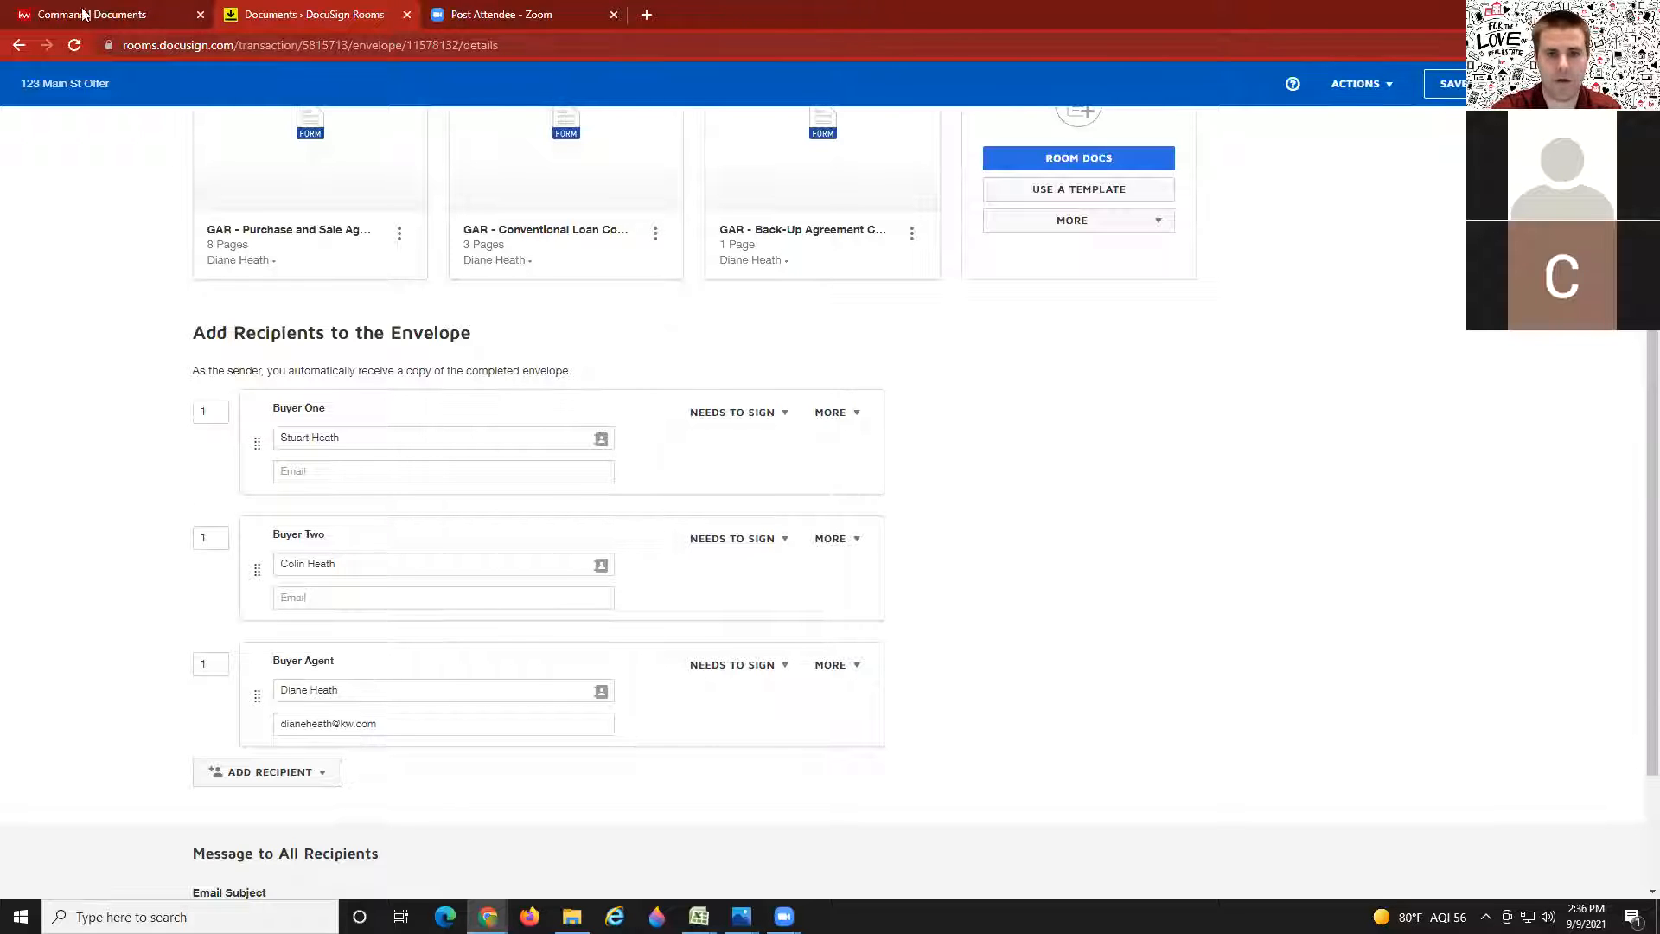
pyautogui.click(107, 15)
# Step: Review the KW Command required-documents checklist, then return to the DocuSign Rooms envelope
pyautogui.scroll(-6, 1007, 614)
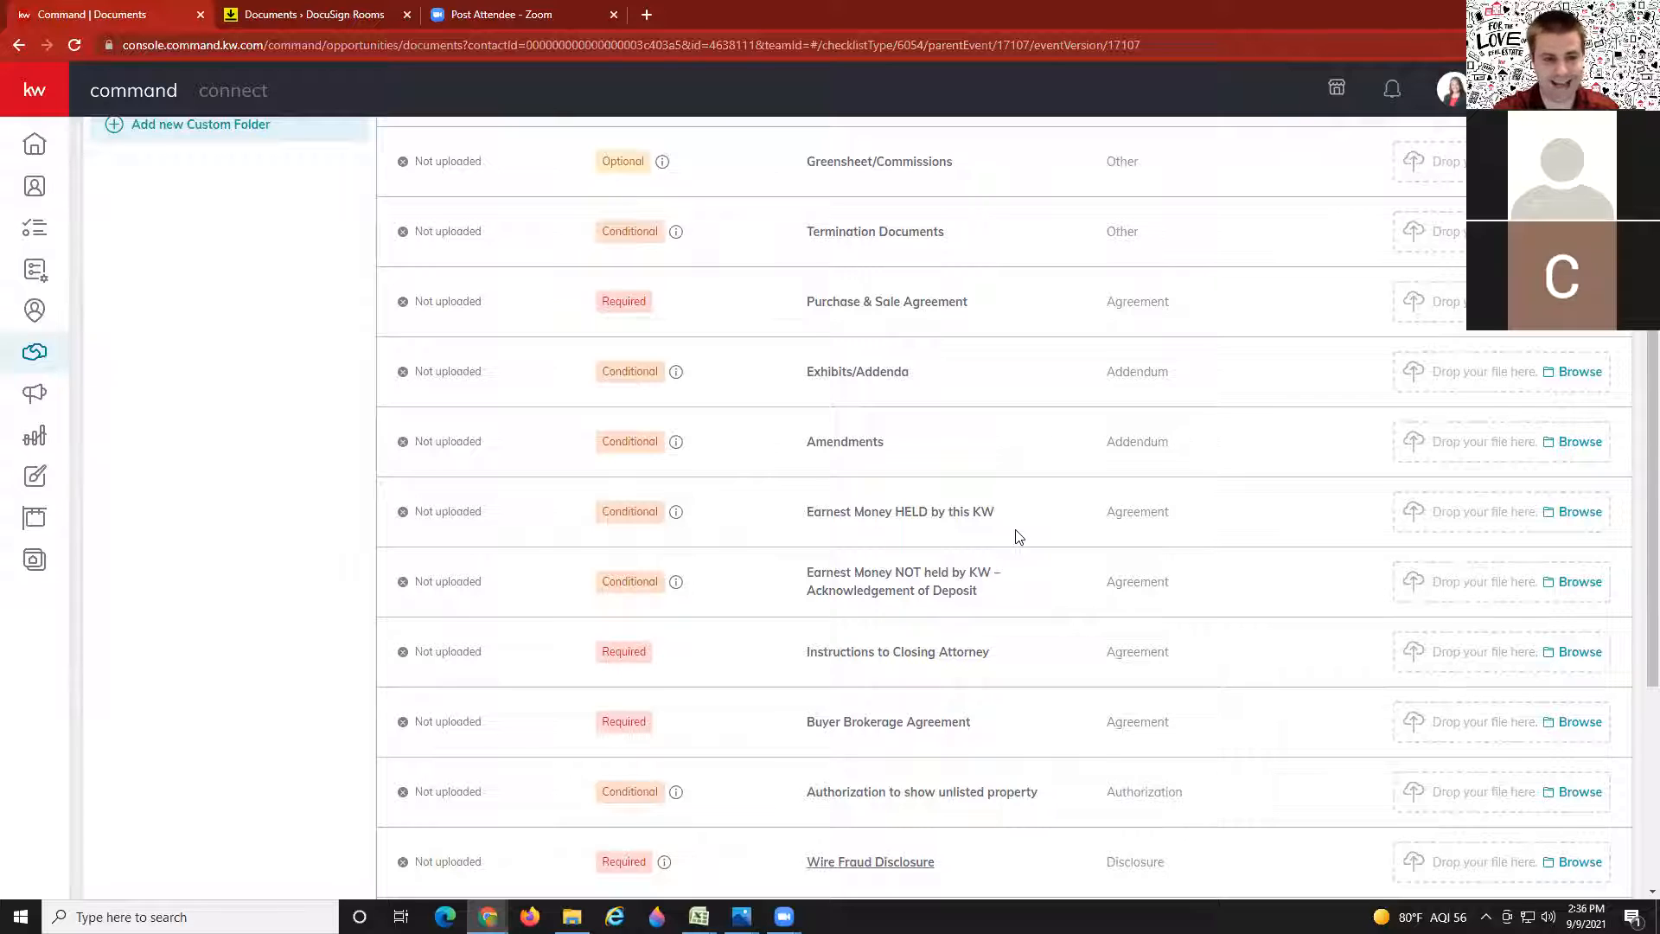
pyautogui.click(311, 11)
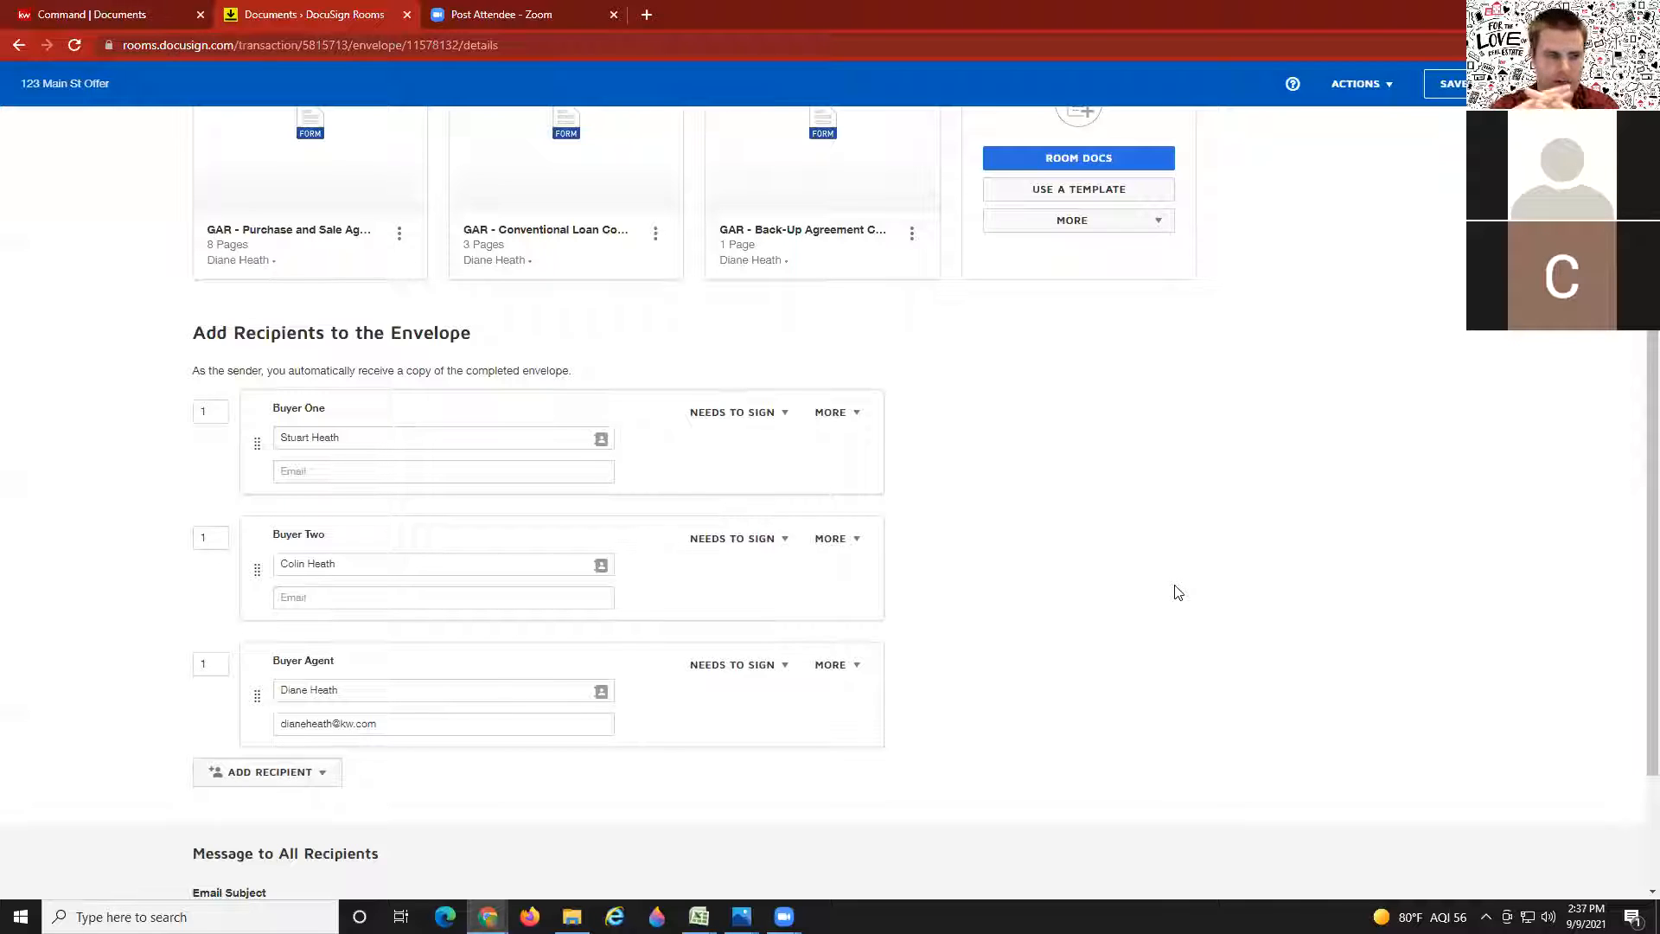
# Step: Add a fourth recipient by email, entering the person's full name and e-mail address
pyautogui.scroll(-2, 411, 802)
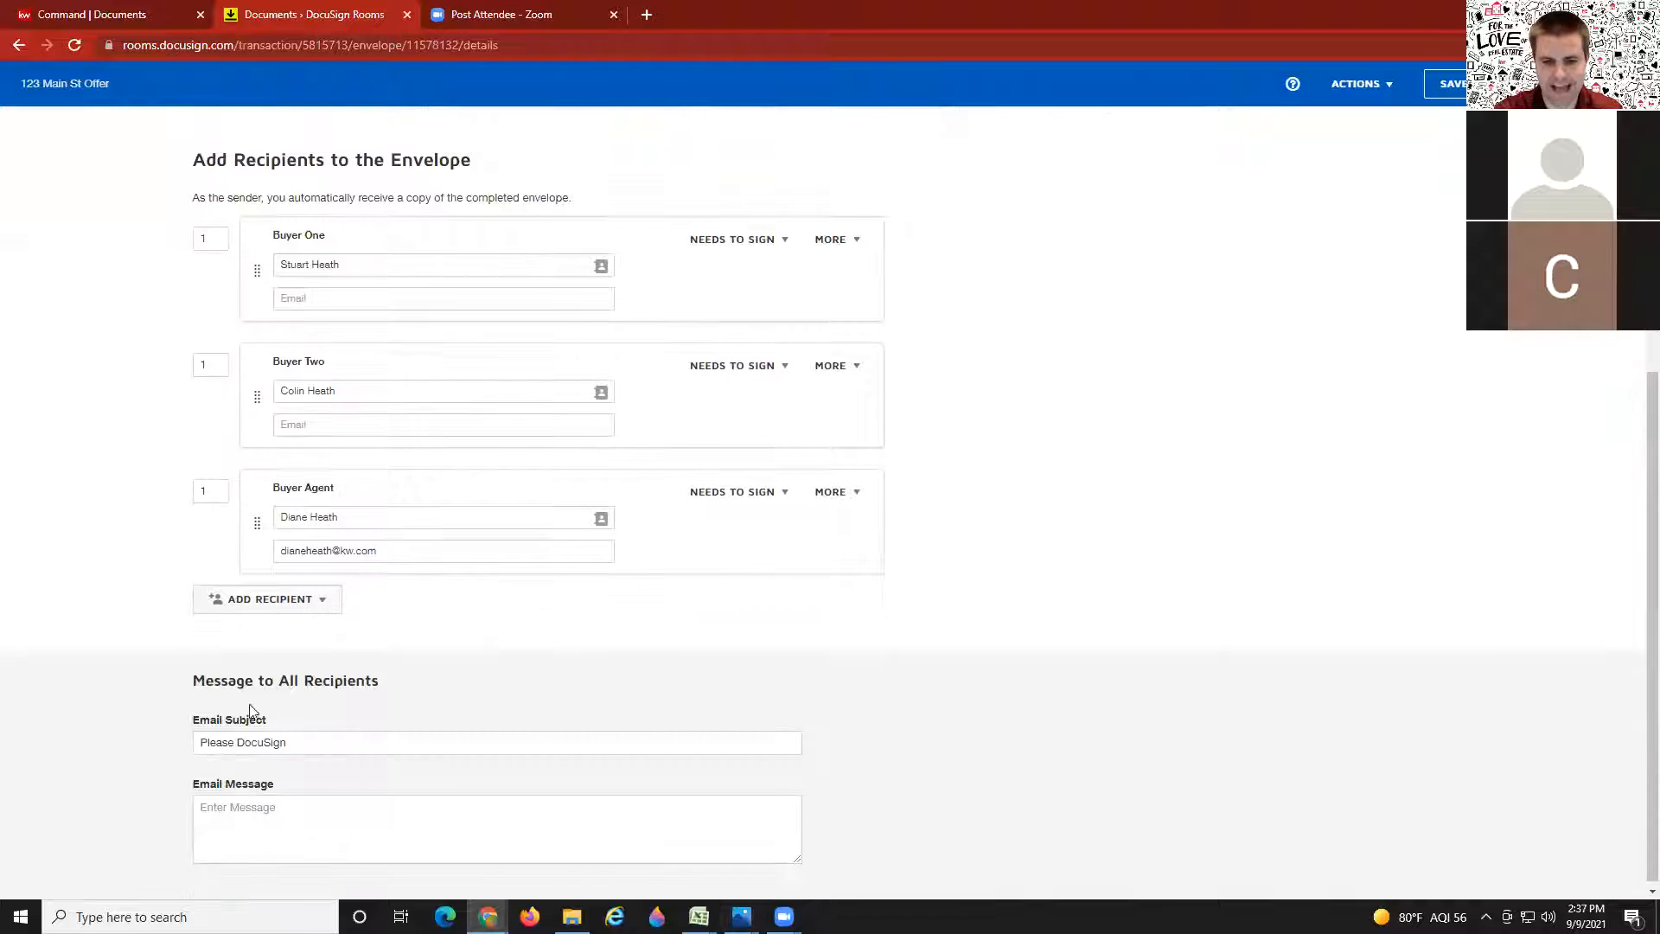
pyautogui.click(246, 609)
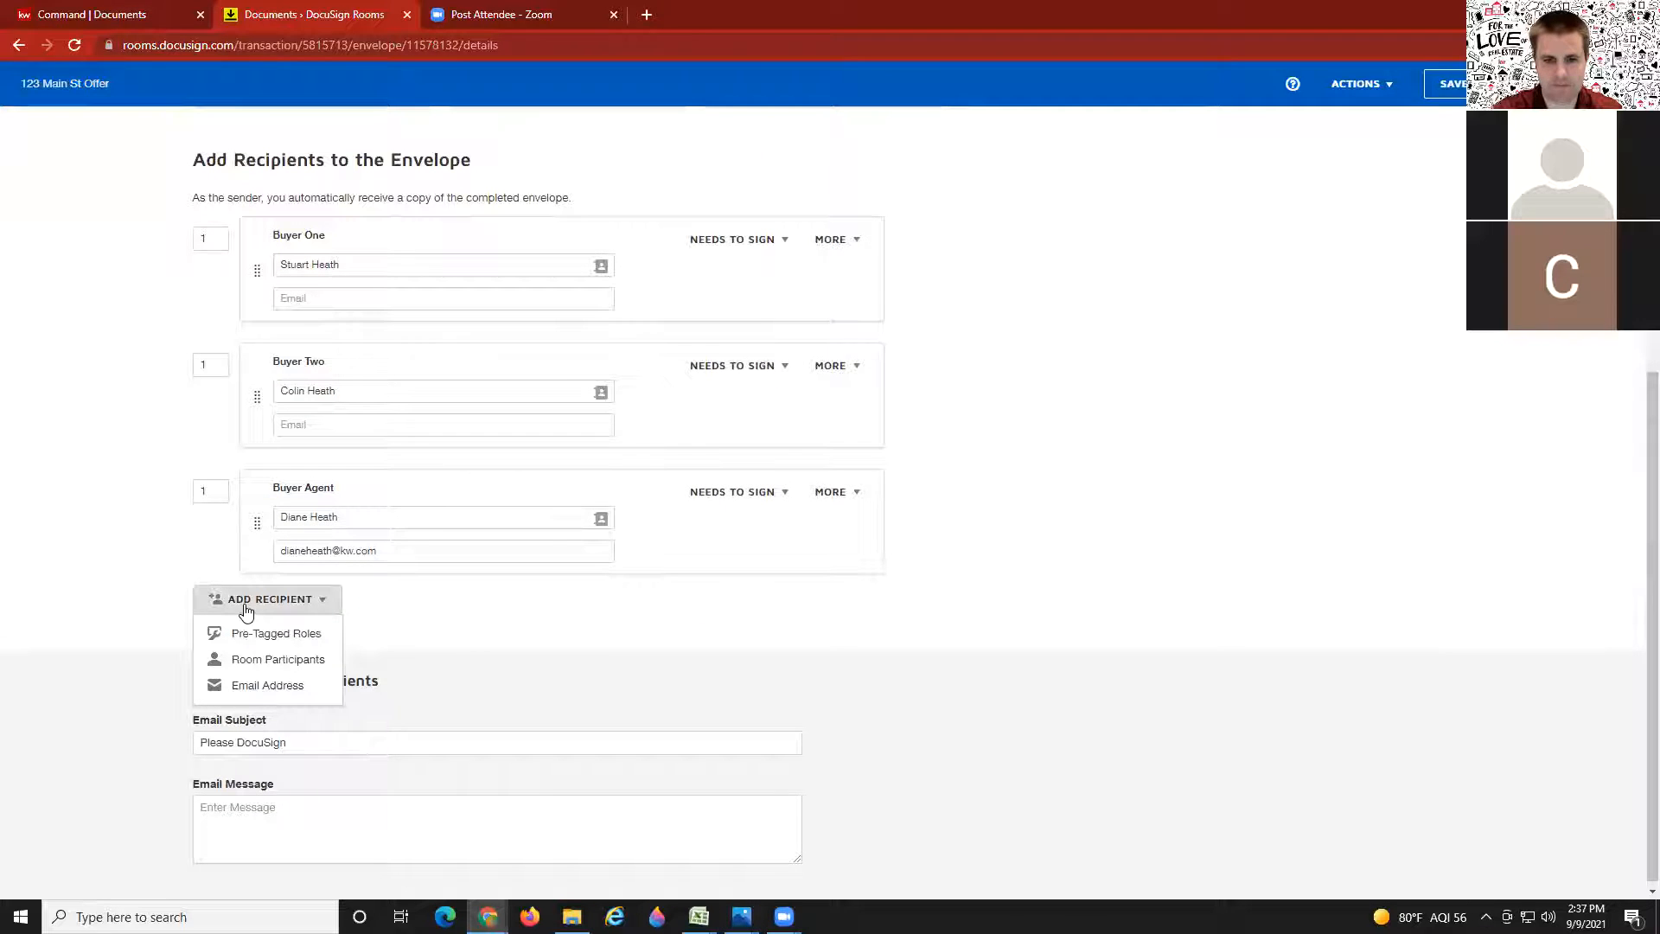
pyautogui.click(261, 686)
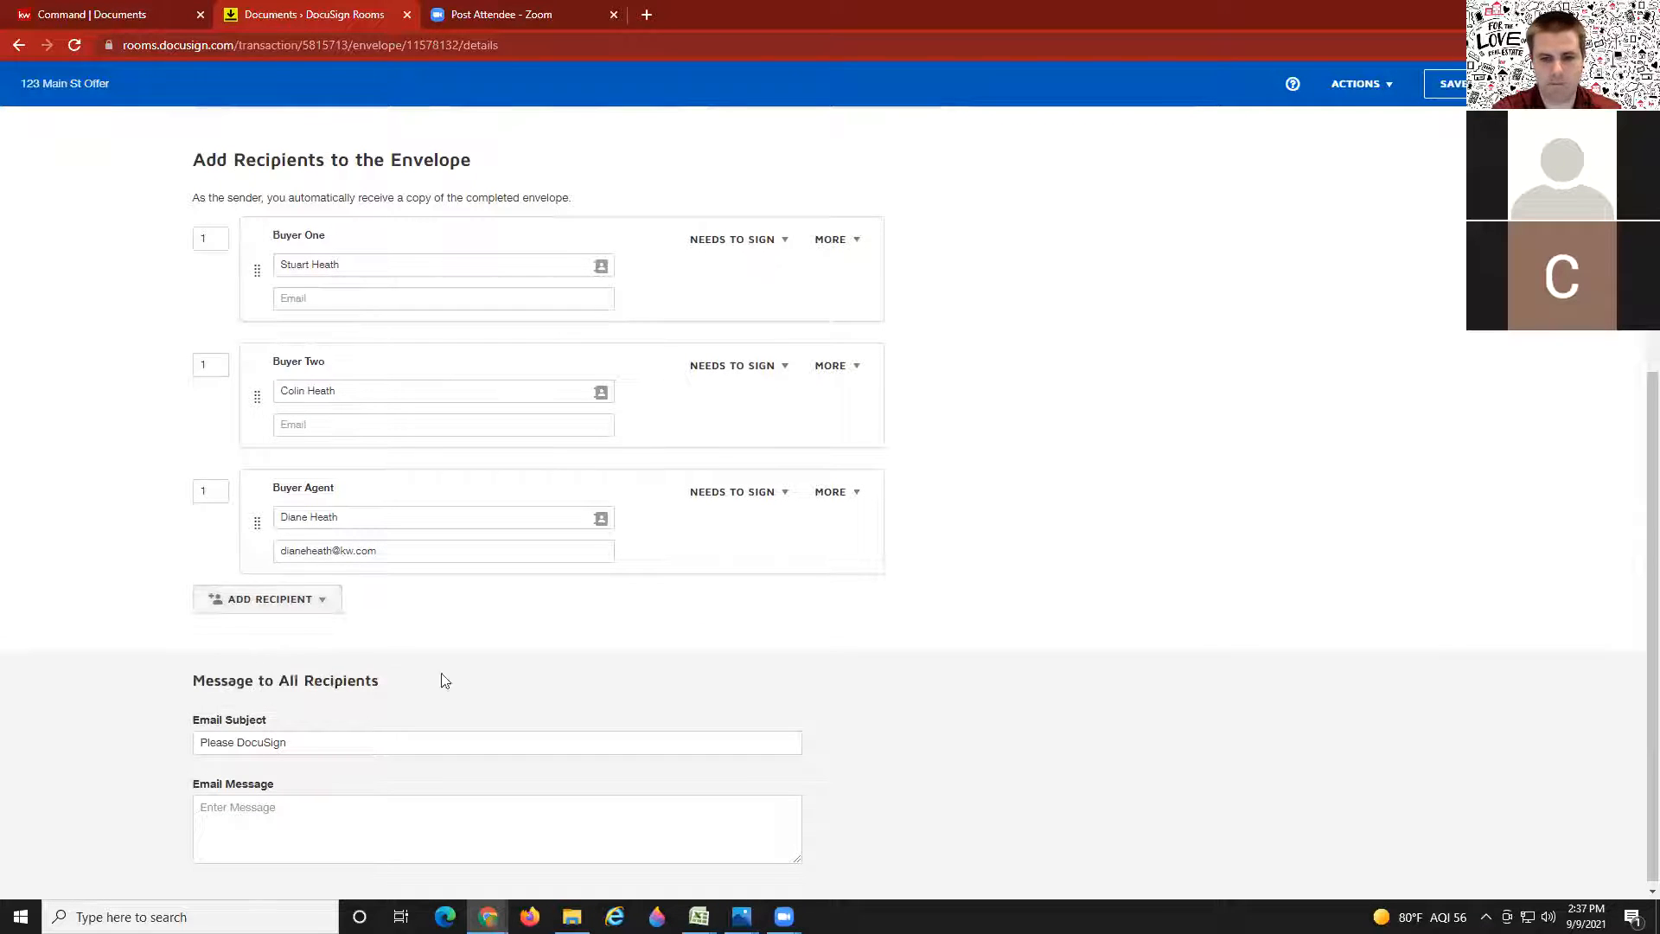
pyautogui.click(430, 613)
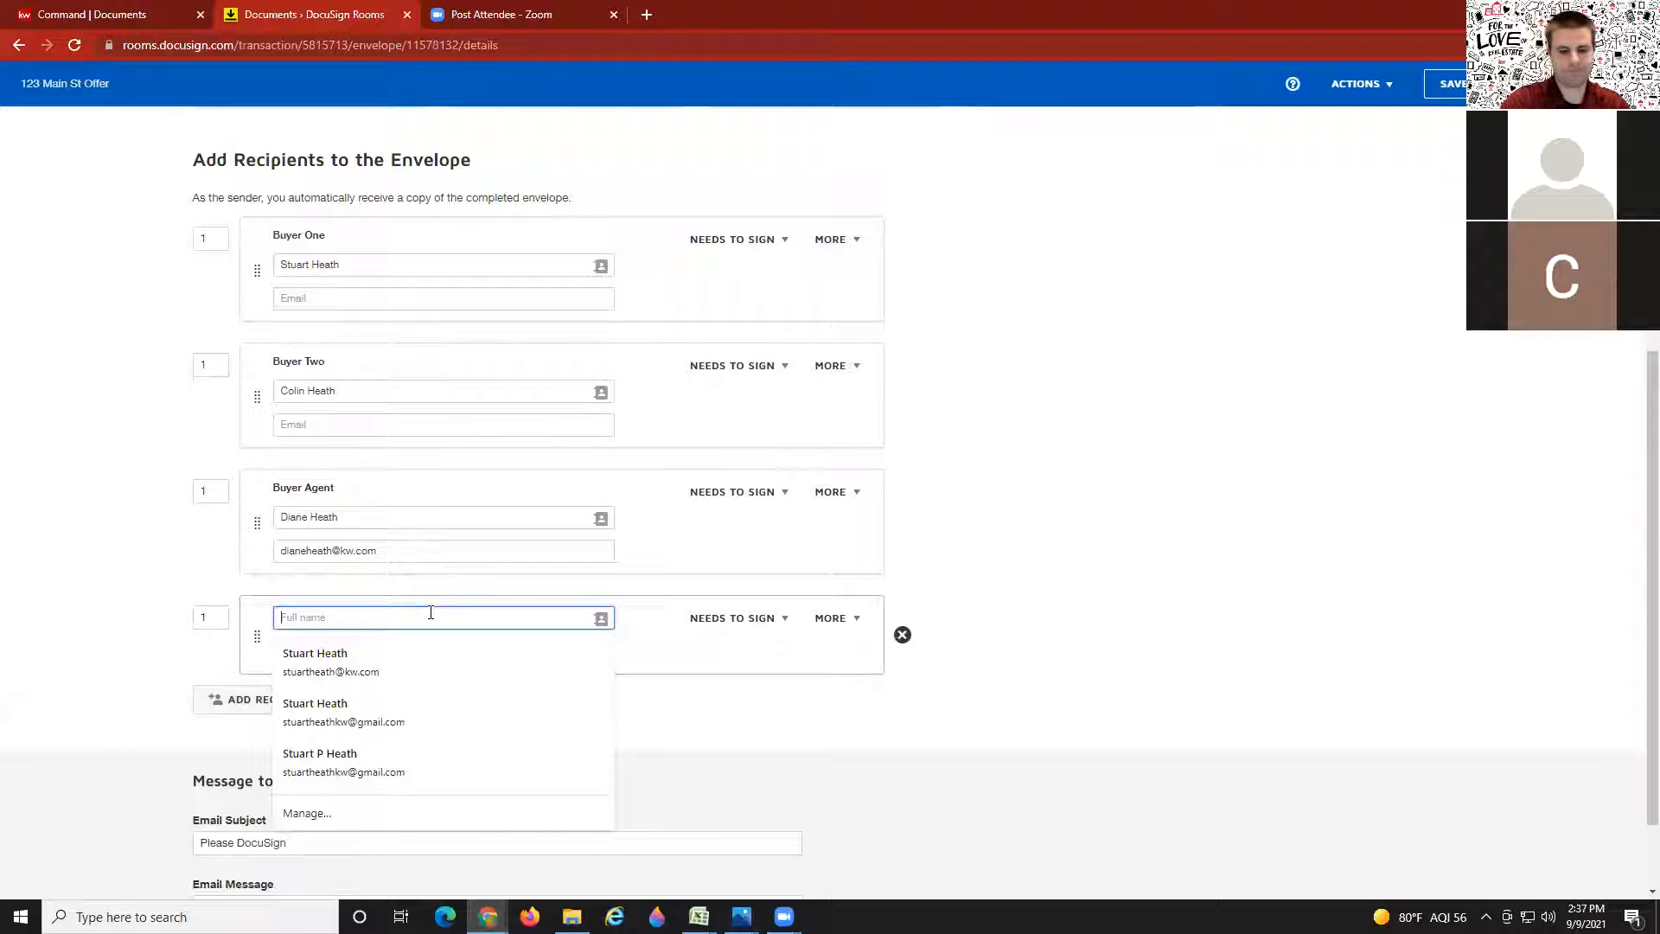
pyautogui.press('Tab')
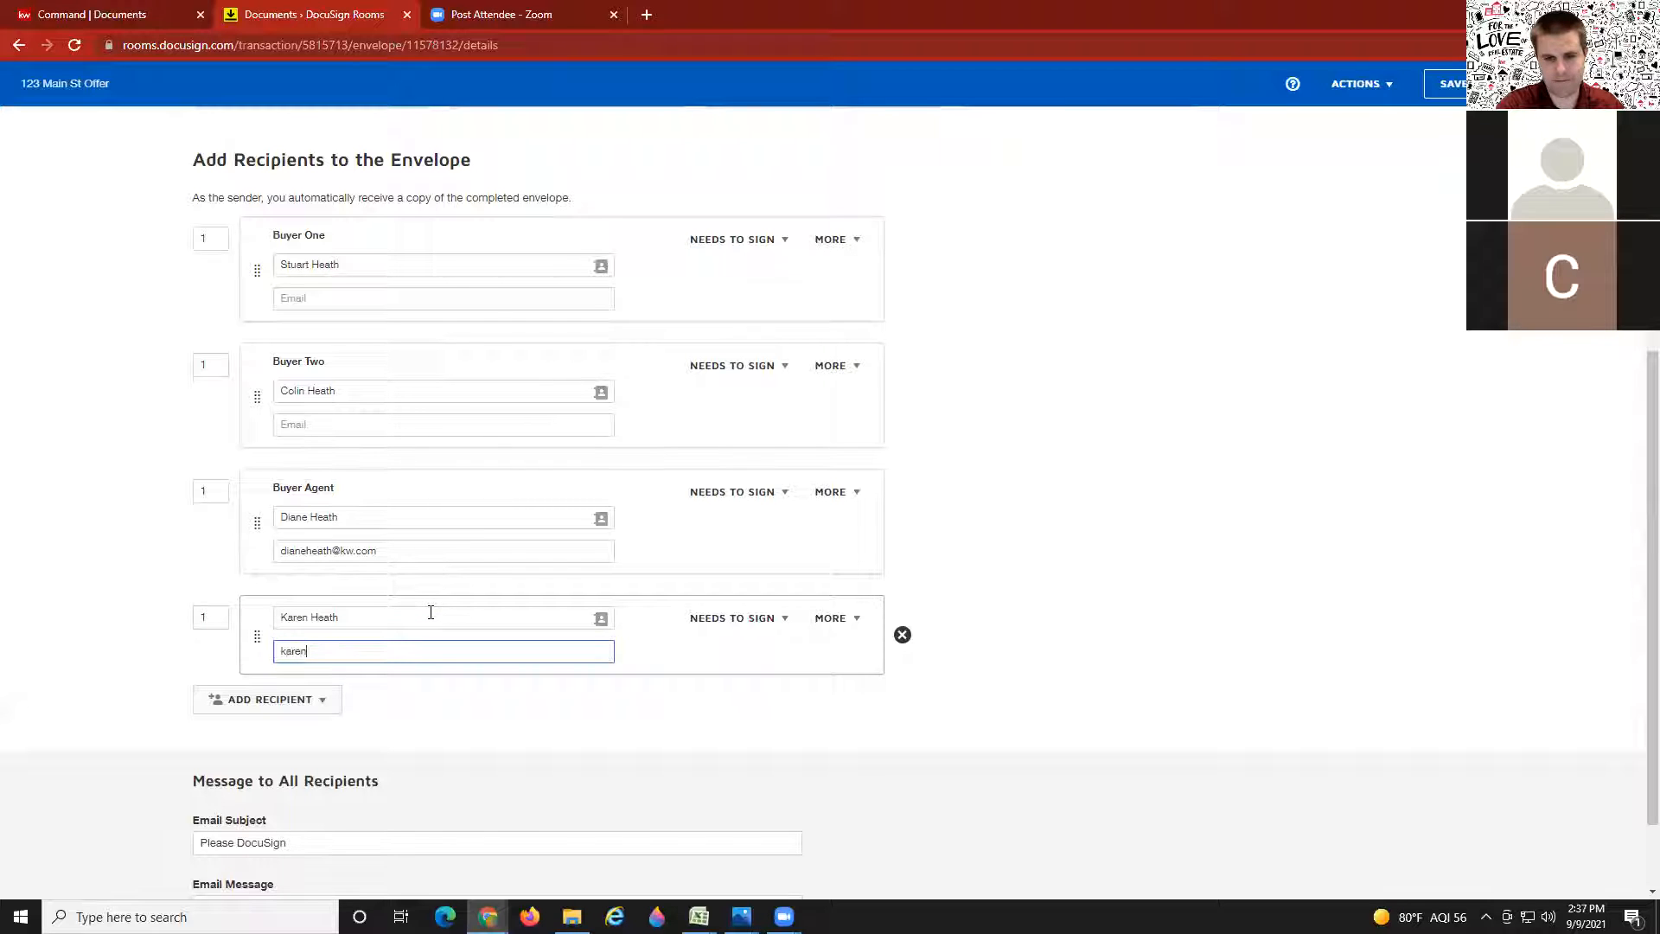
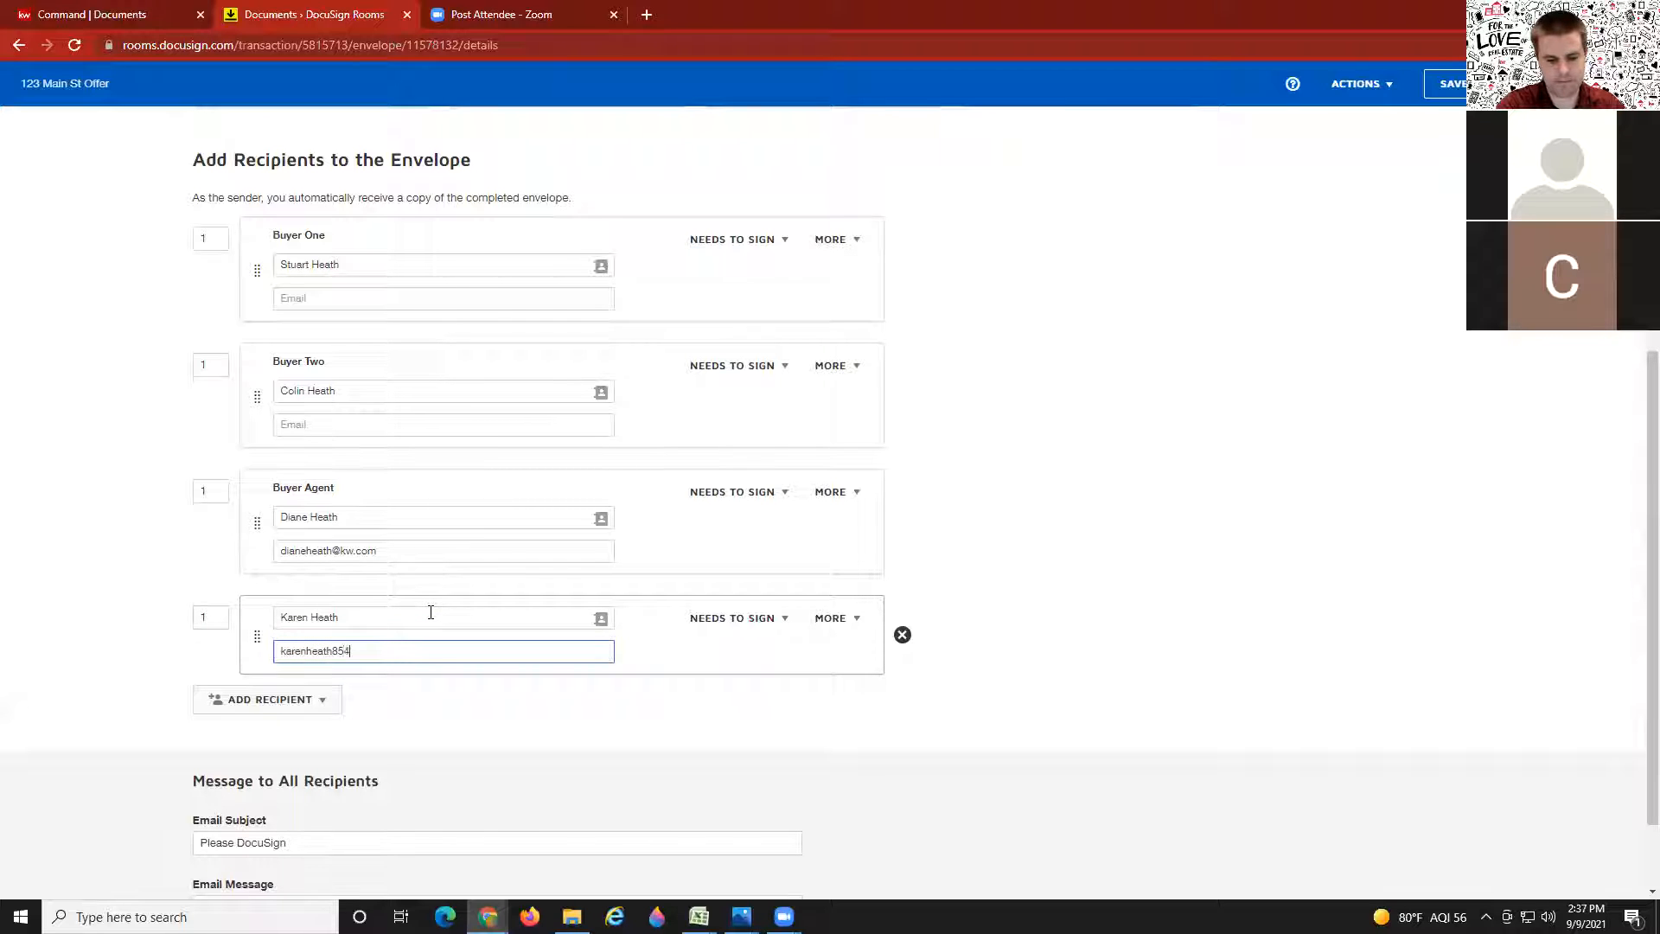
pyautogui.click(671, 715)
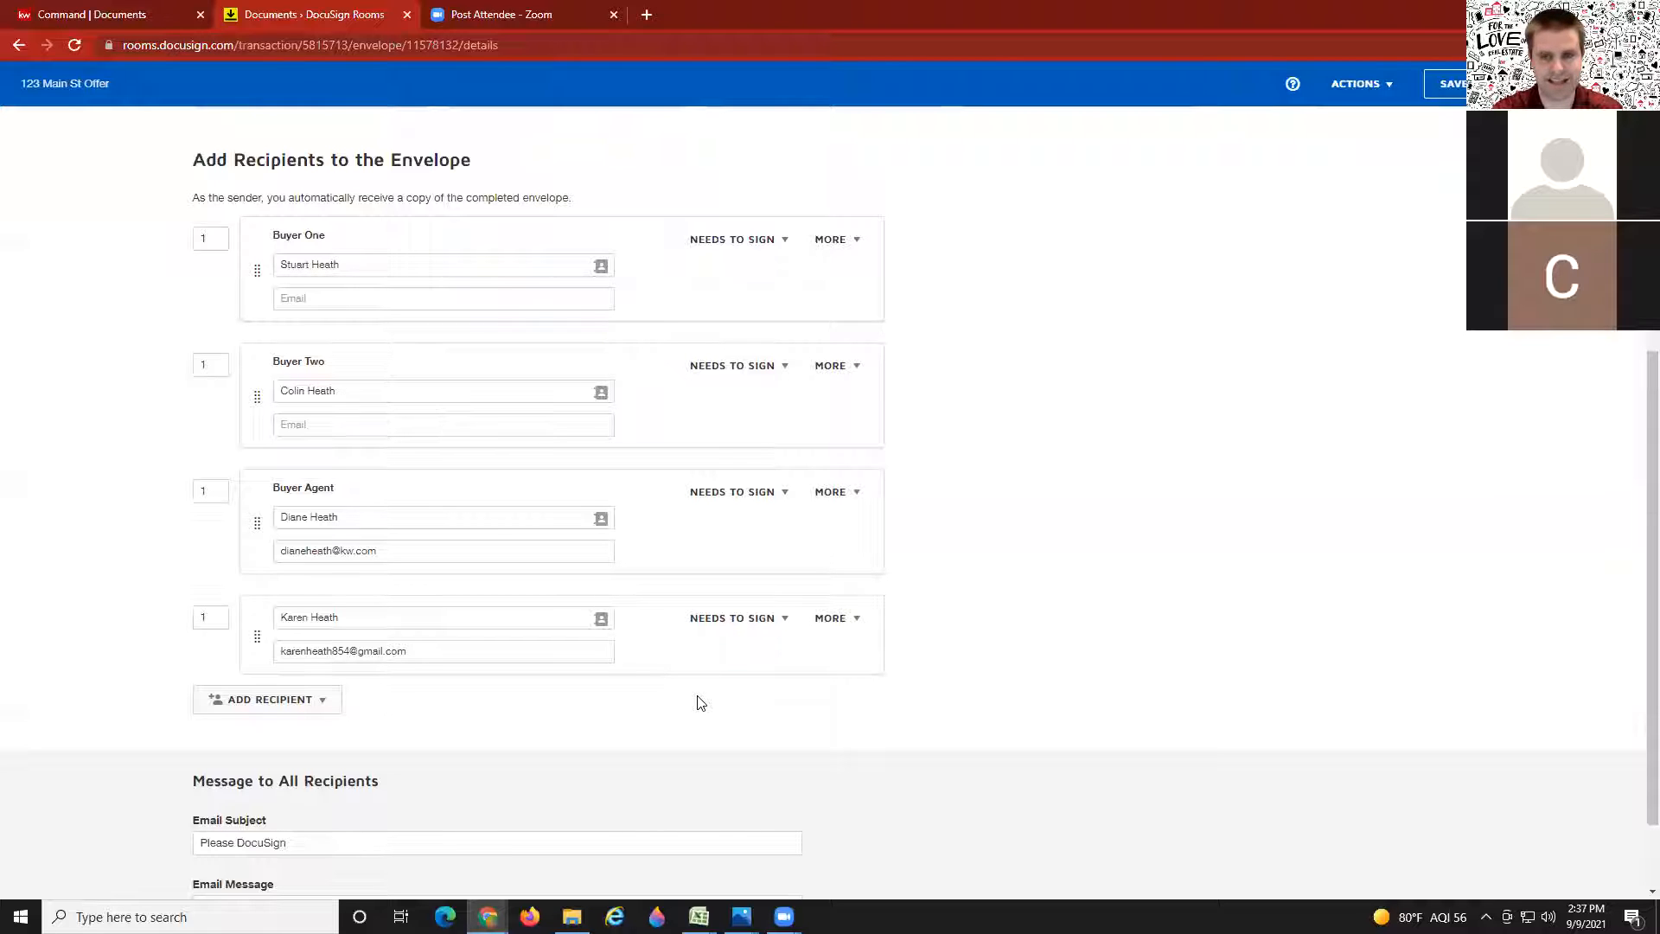
pyautogui.scroll(4, 1062, 588)
pyautogui.scroll(2, 441, 319)
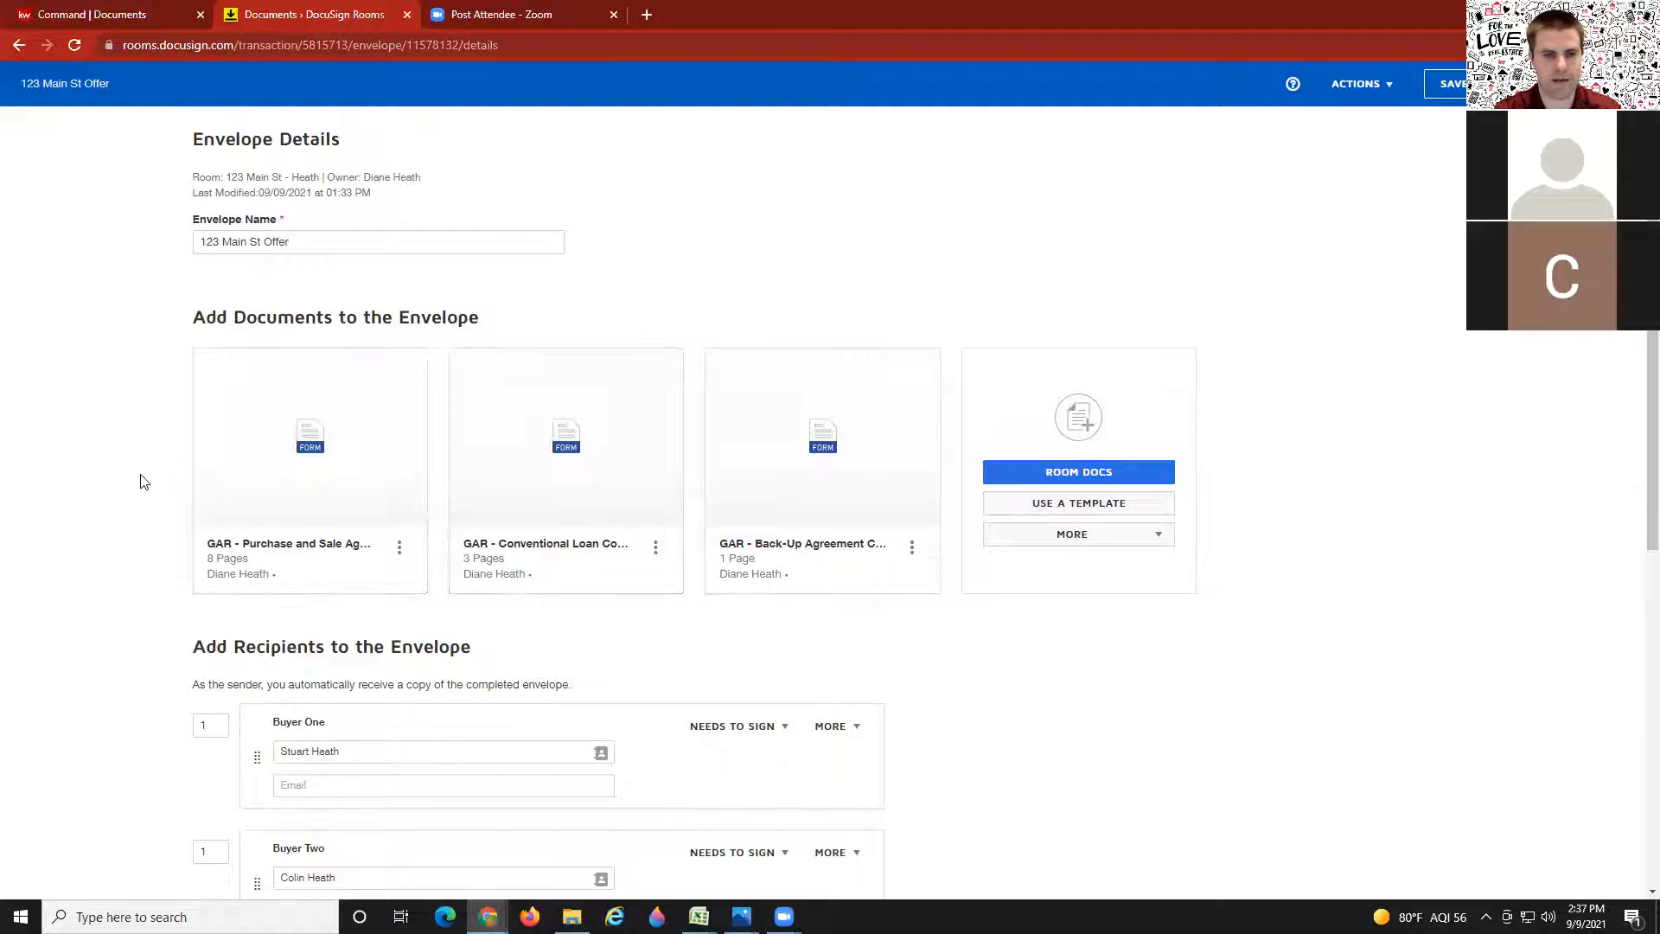
pyautogui.scroll(-5, 337, 489)
pyautogui.scroll(2, 335, 503)
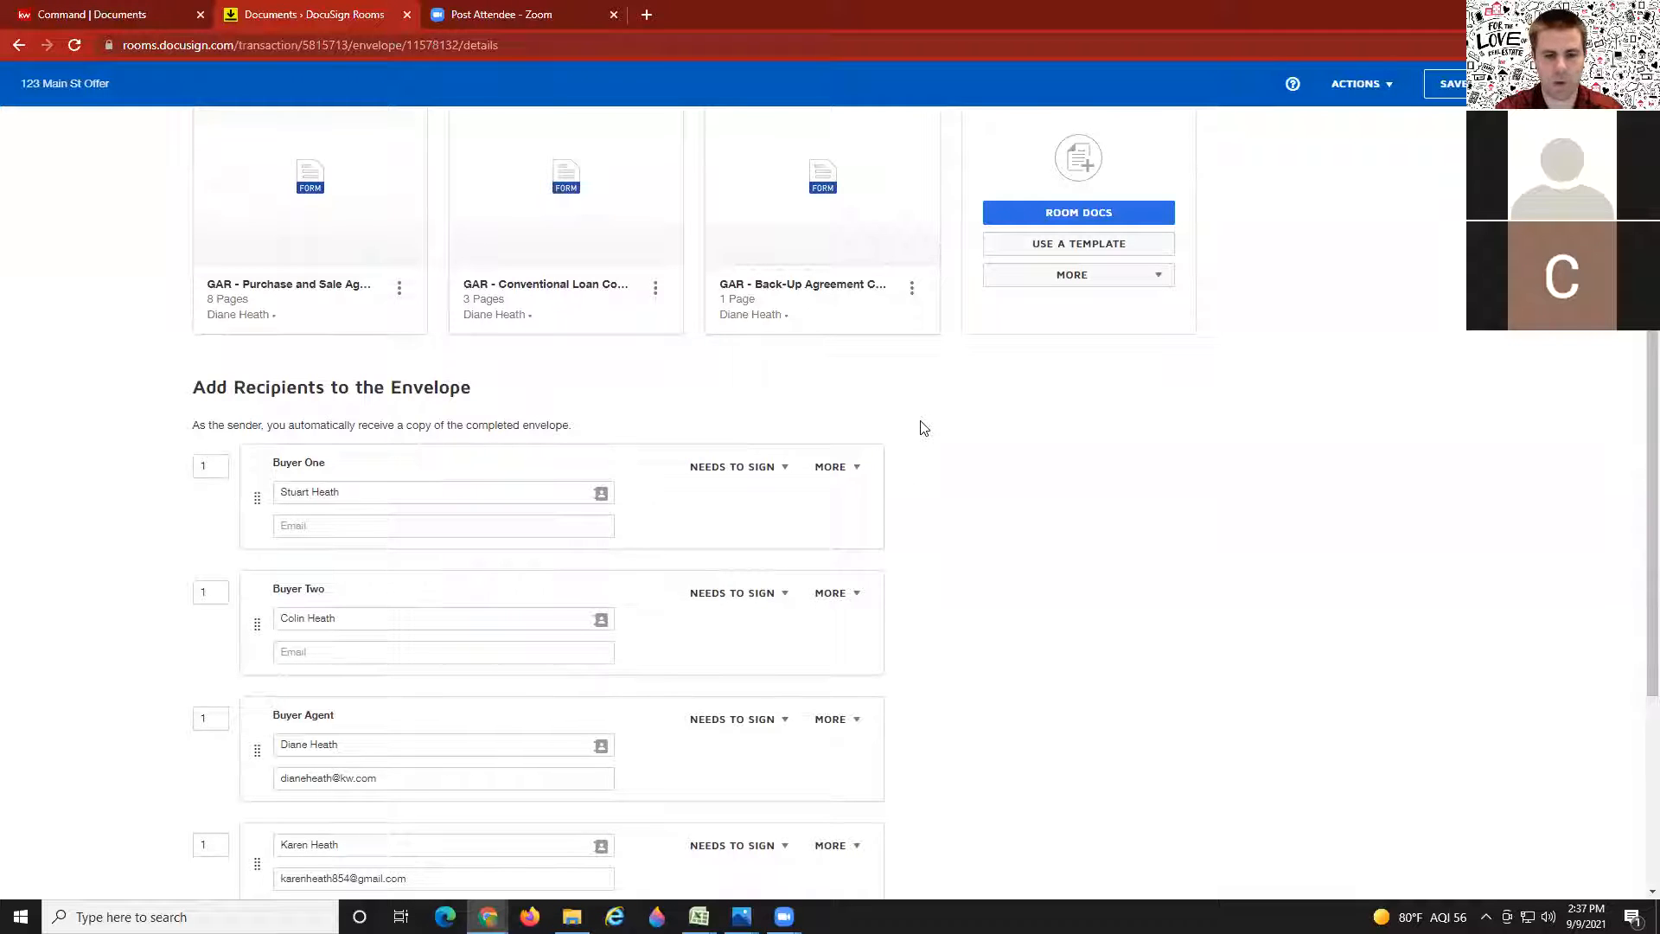
# Step: Change the envelope's email subject to 'Please Sign Offer'
pyautogui.scroll(-4, 924, 428)
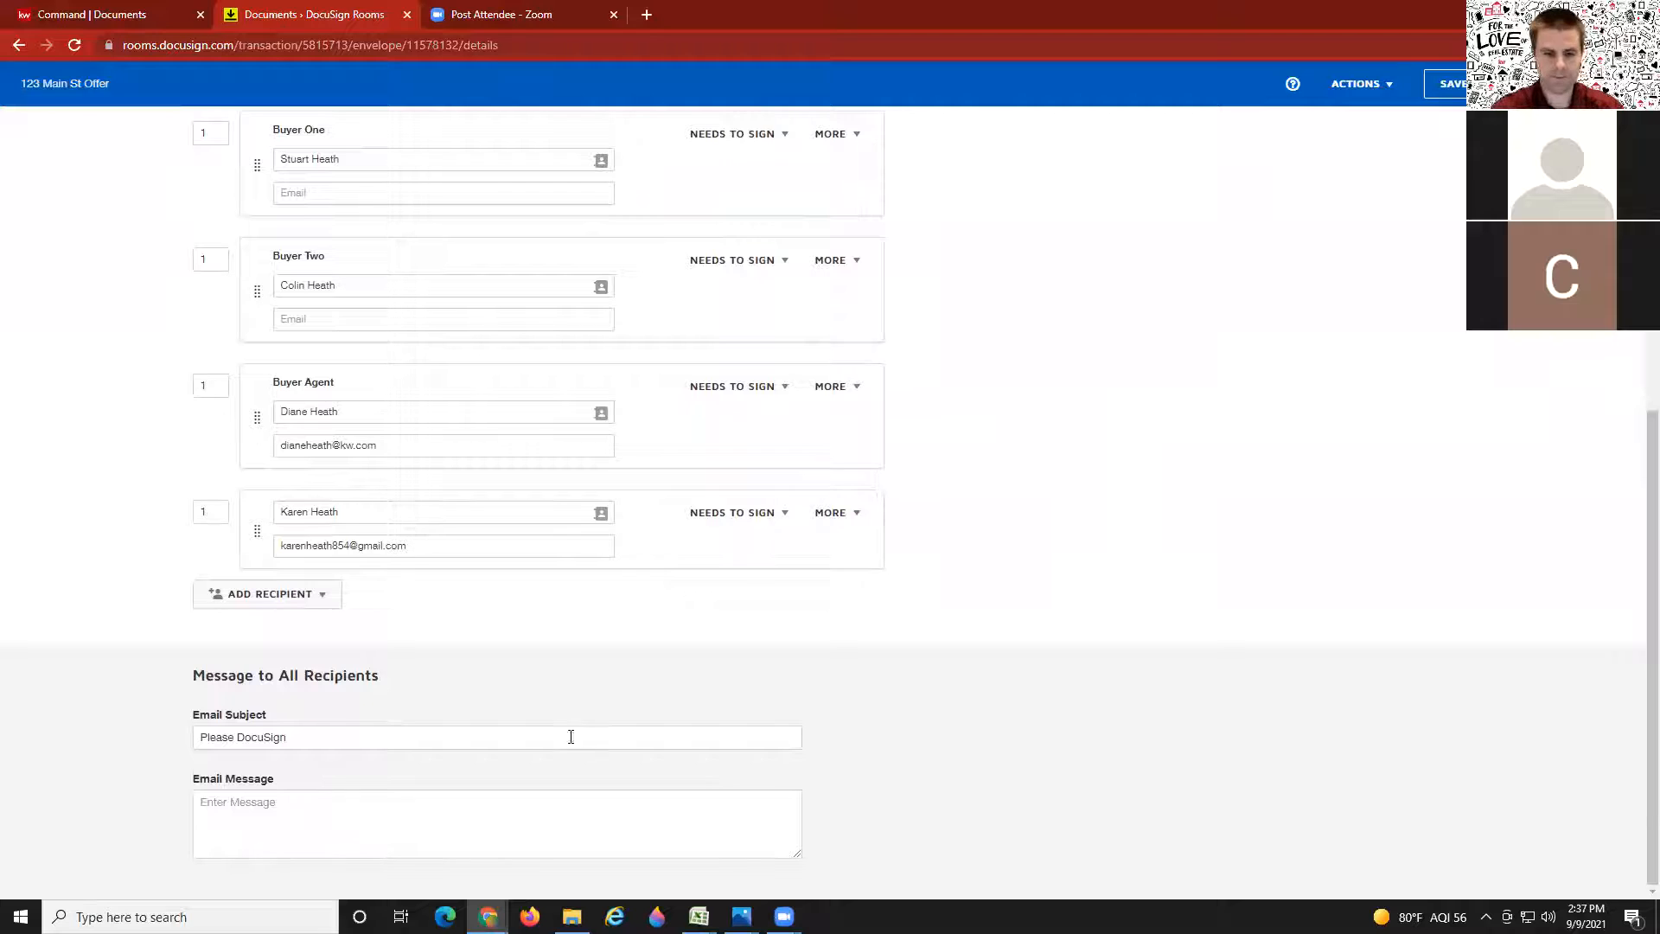
pyautogui.click(289, 808)
pyautogui.write('P')
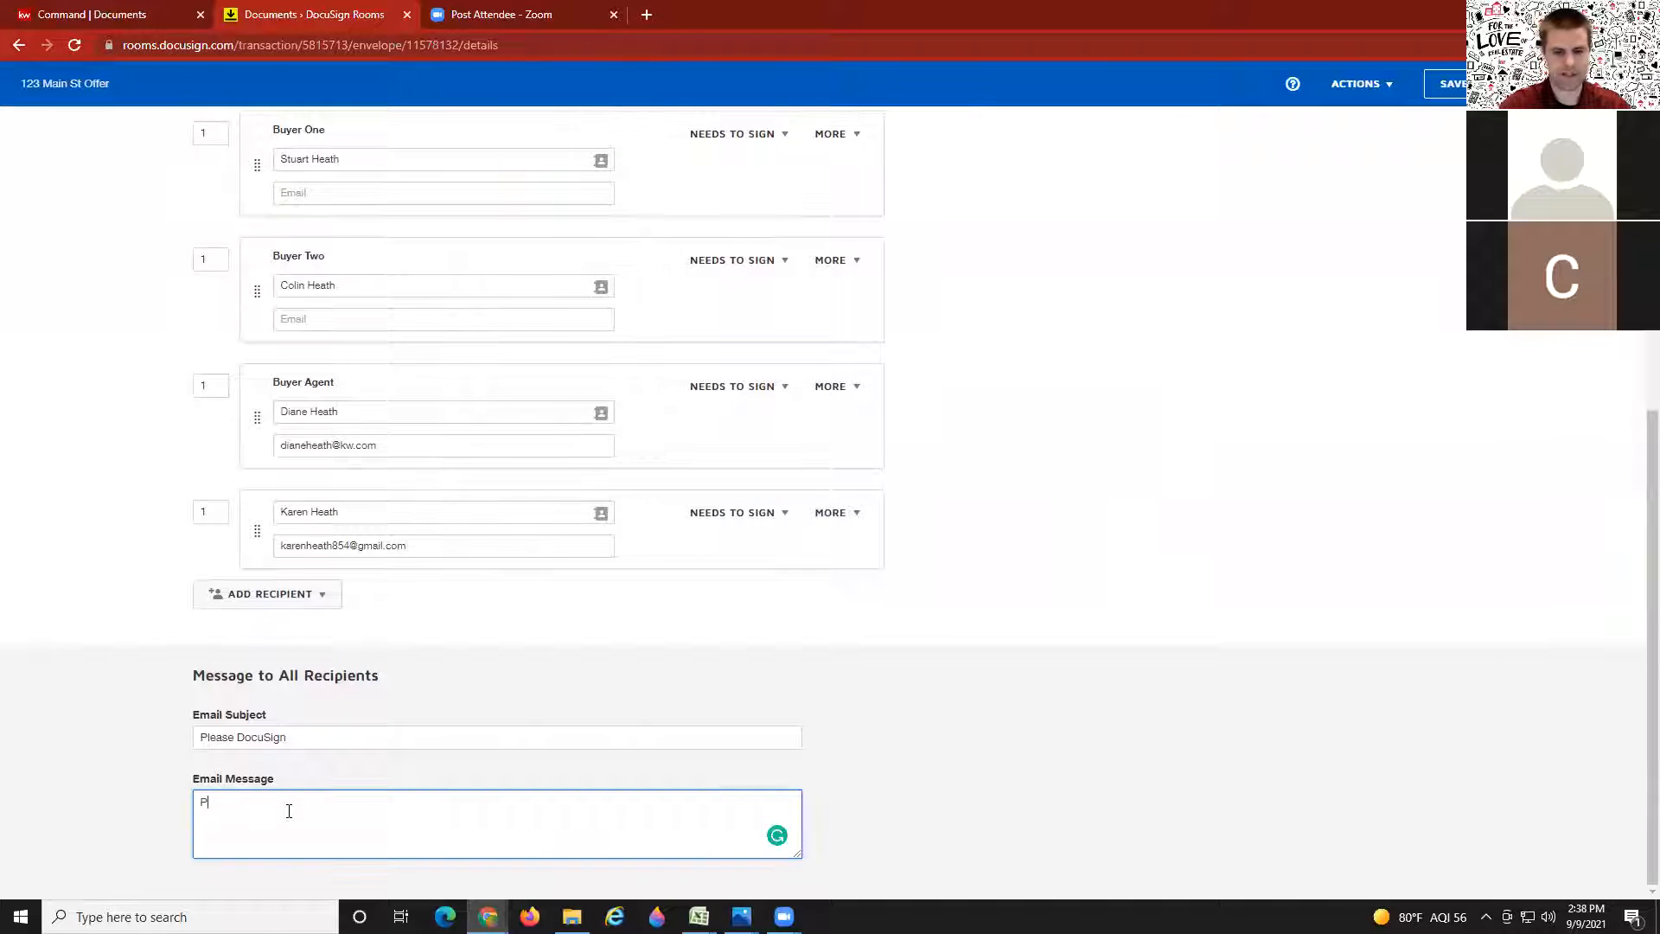
pyautogui.write('lease')
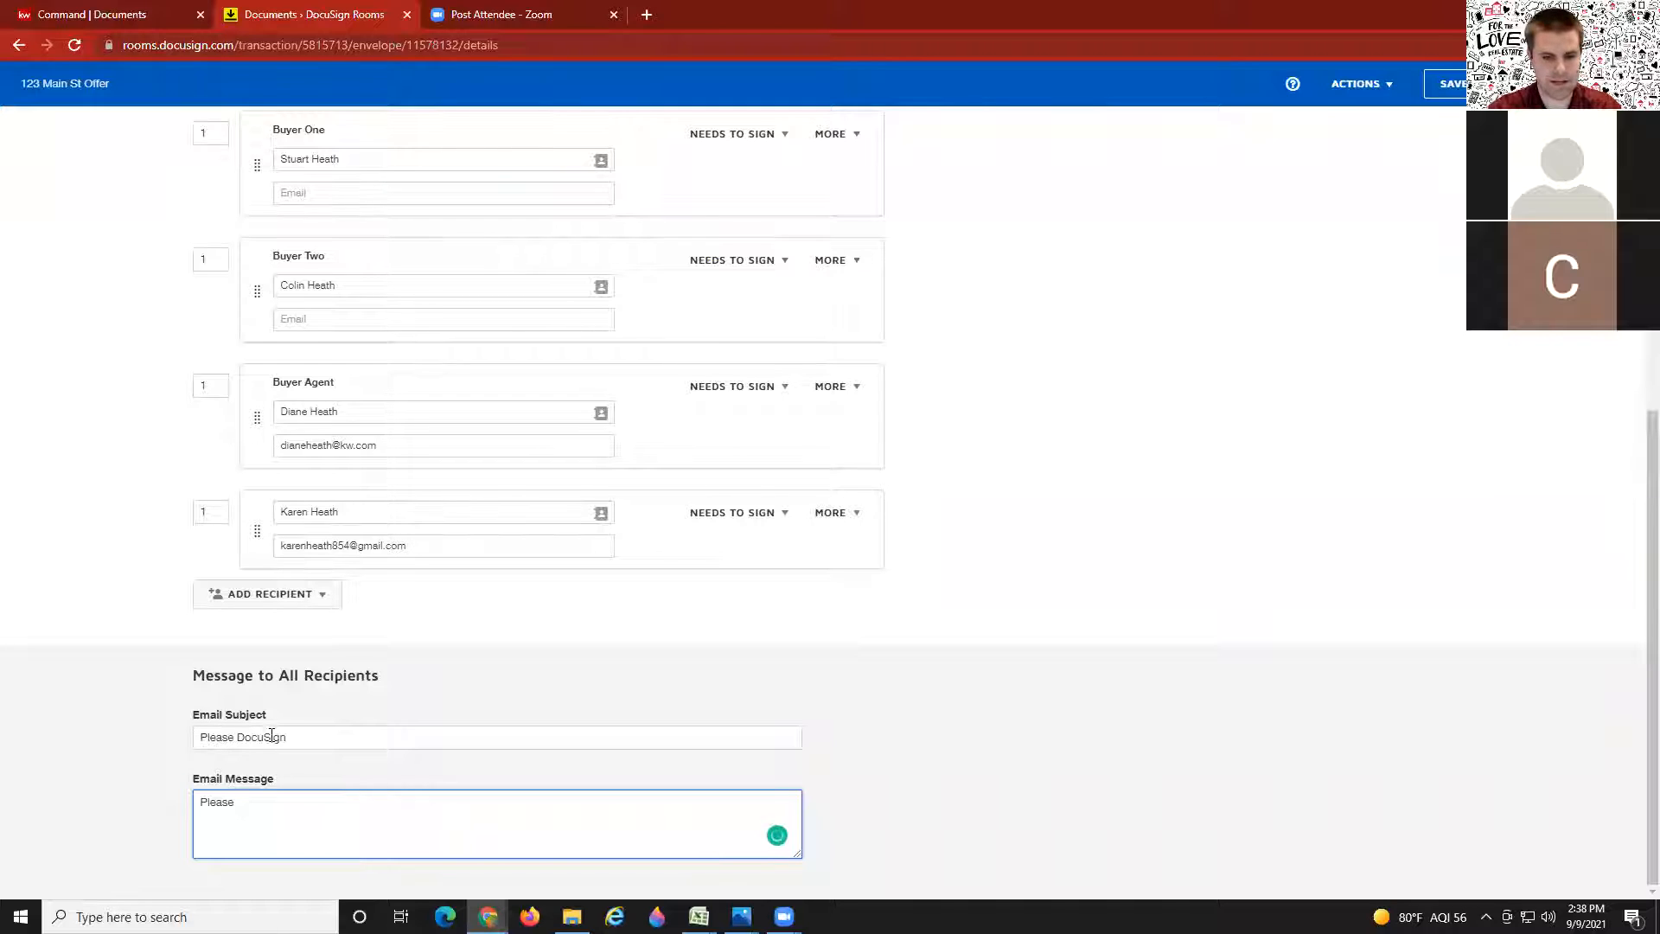
pyautogui.press('BackSpace')
pyautogui.write('Sign Of')
pyautogui.press('Left')
pyautogui.press('Left')
pyautogui.press('Left')
pyautogui.press('Left')
pyautogui.press('Left')
pyautogui.press('Left')
pyautogui.press('Left')
# Step: Enter the email message 'Please let me know if you have any questions.'
pyautogui.press('Tab')
pyautogui.write('Please ')
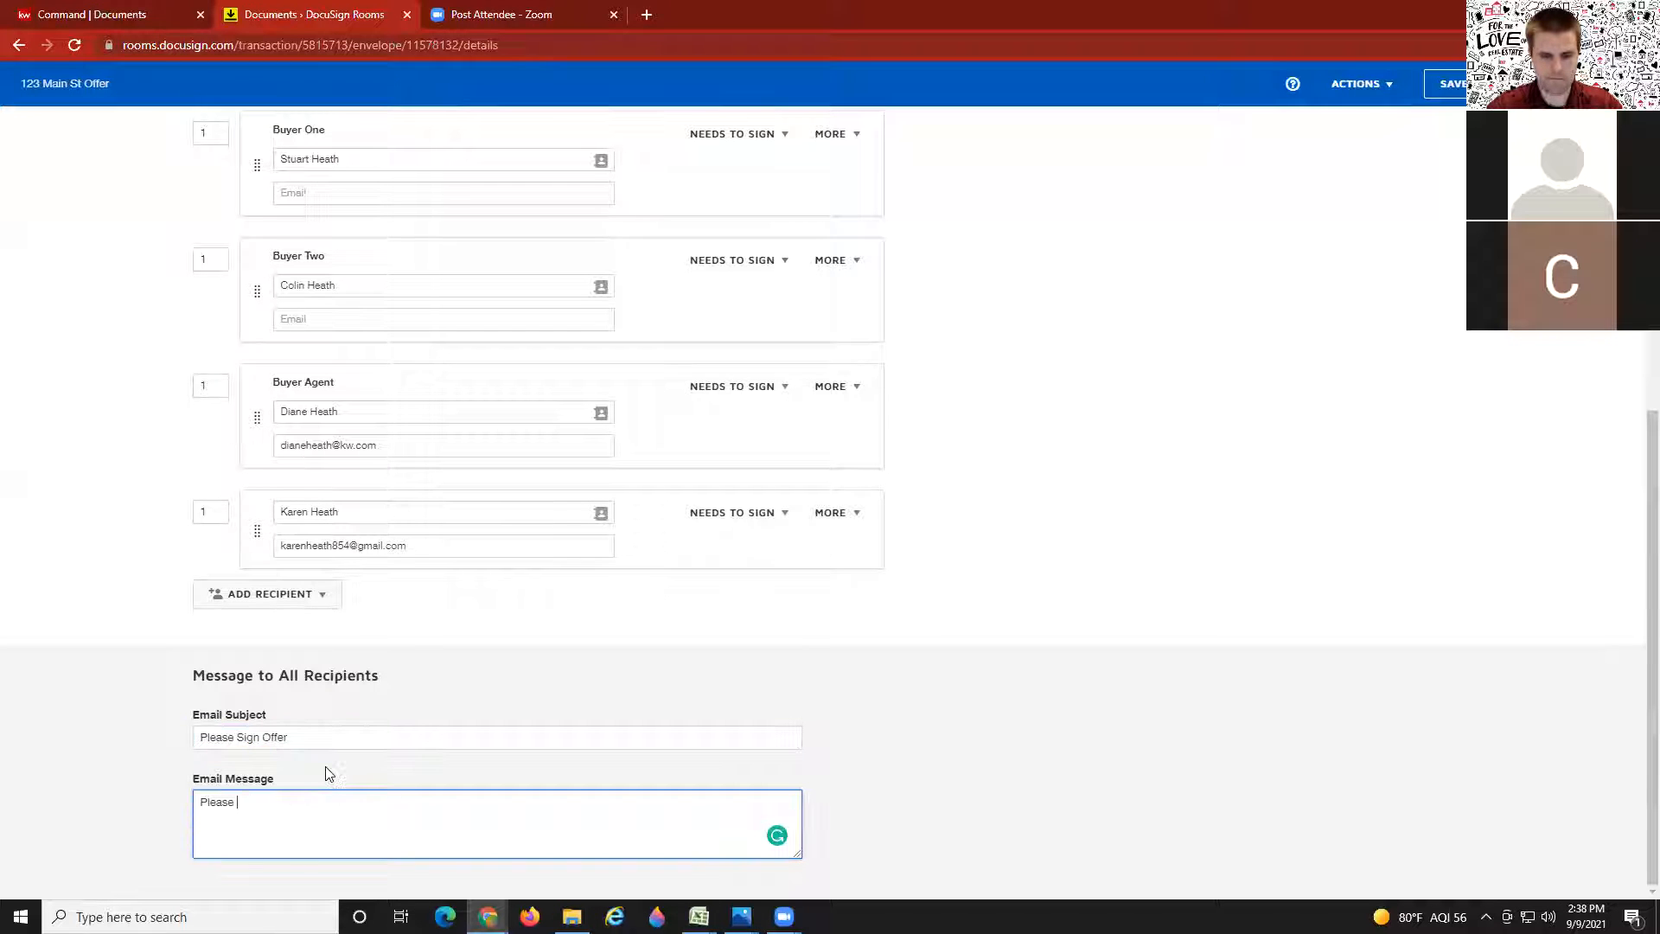
pyautogui.write('let me know if you have any questions.')
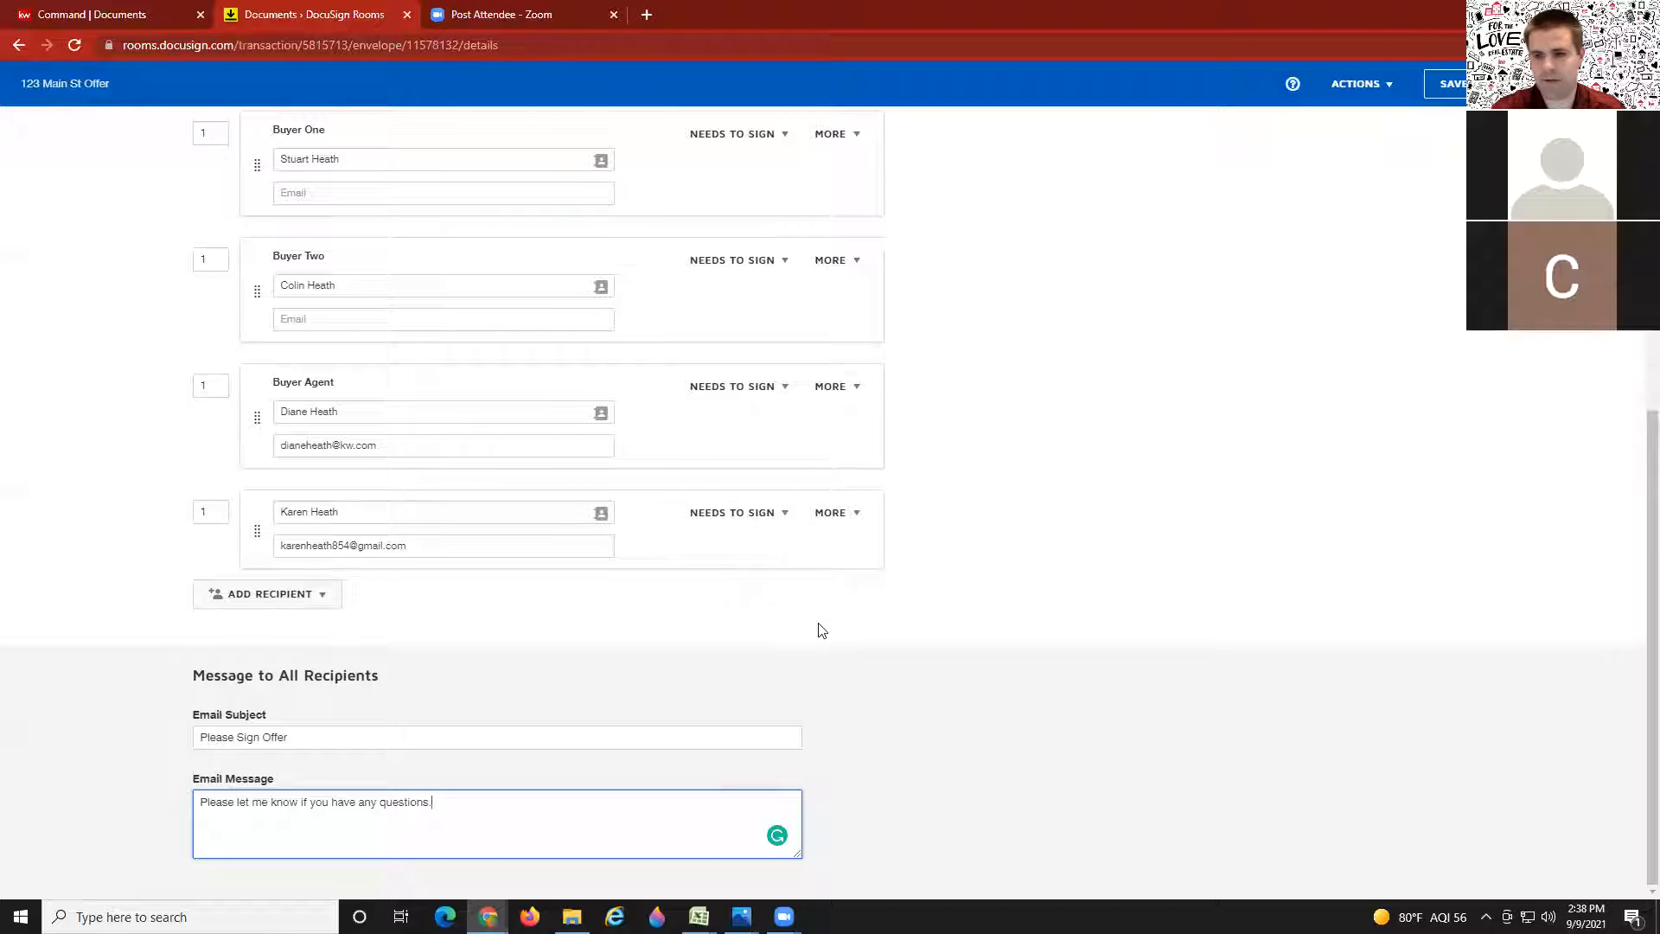
pyautogui.click(1009, 509)
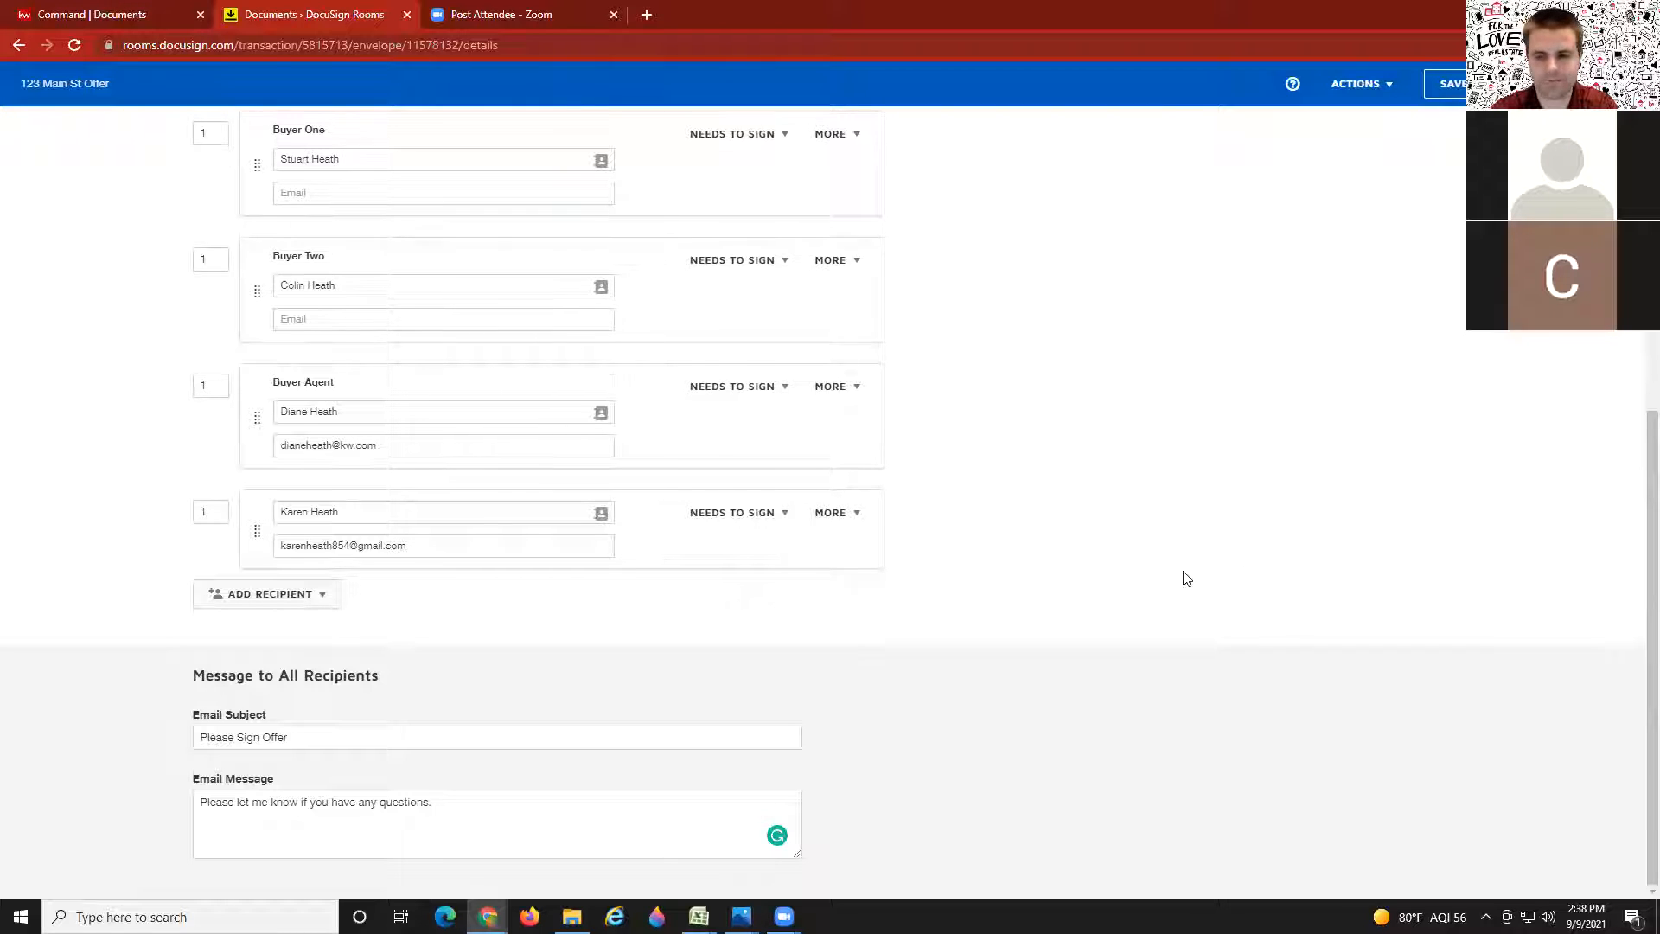
# Step: Open the envelope's documents to begin placing fields
pyautogui.scroll(4, 1187, 577)
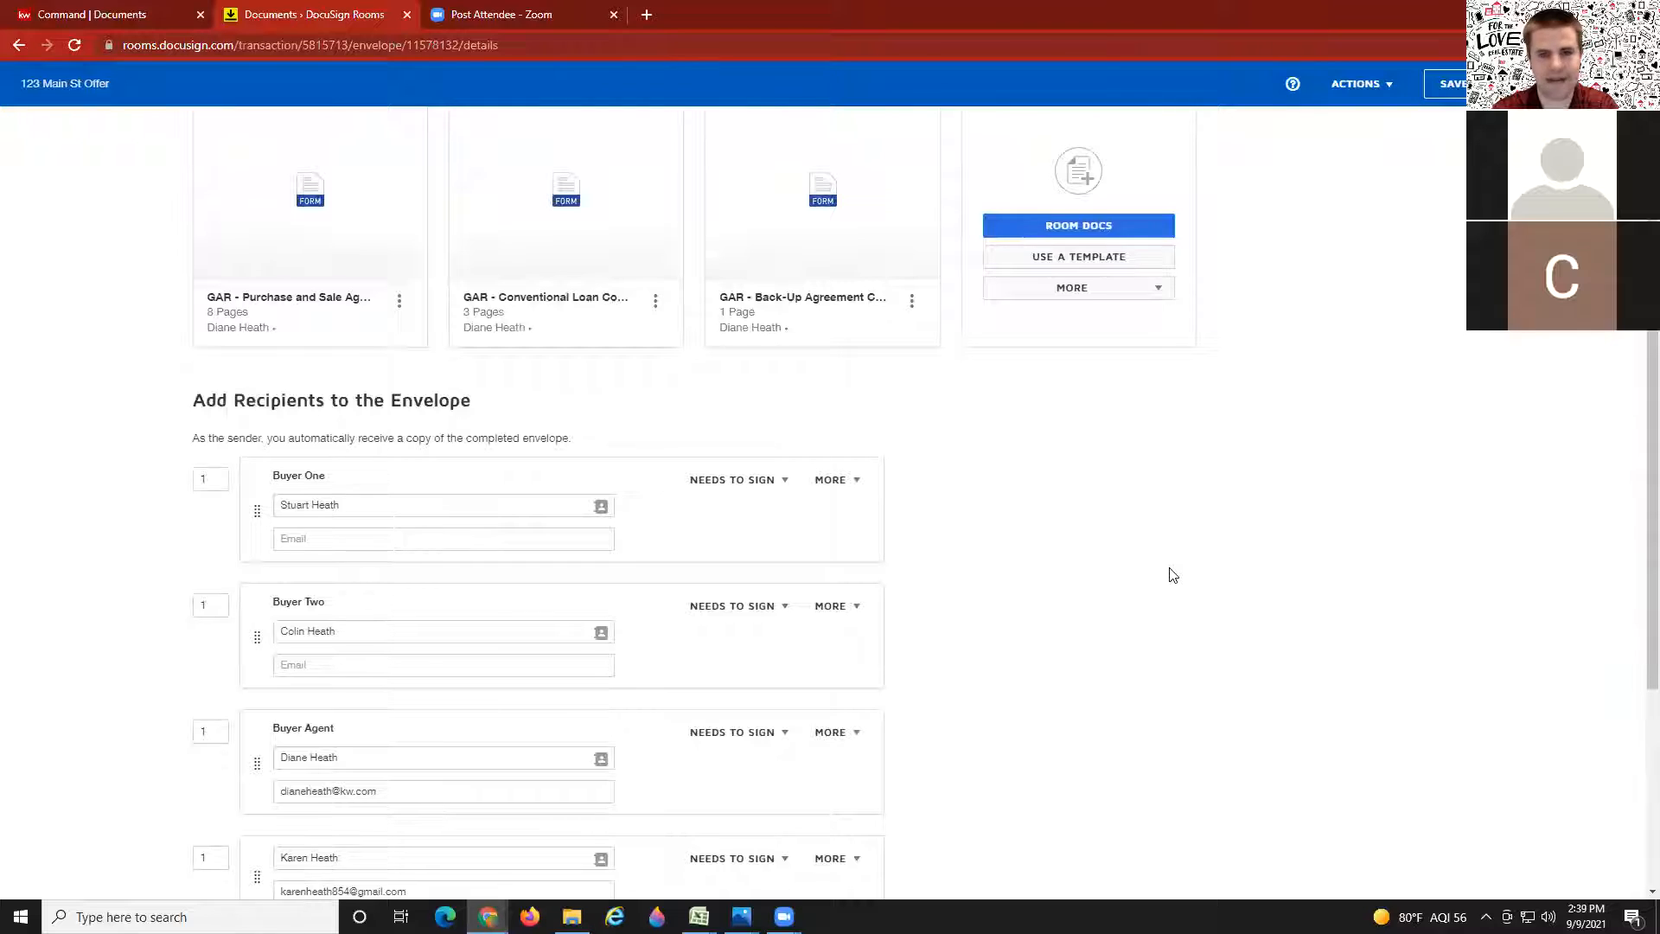
pyautogui.scroll(-1, 1173, 575)
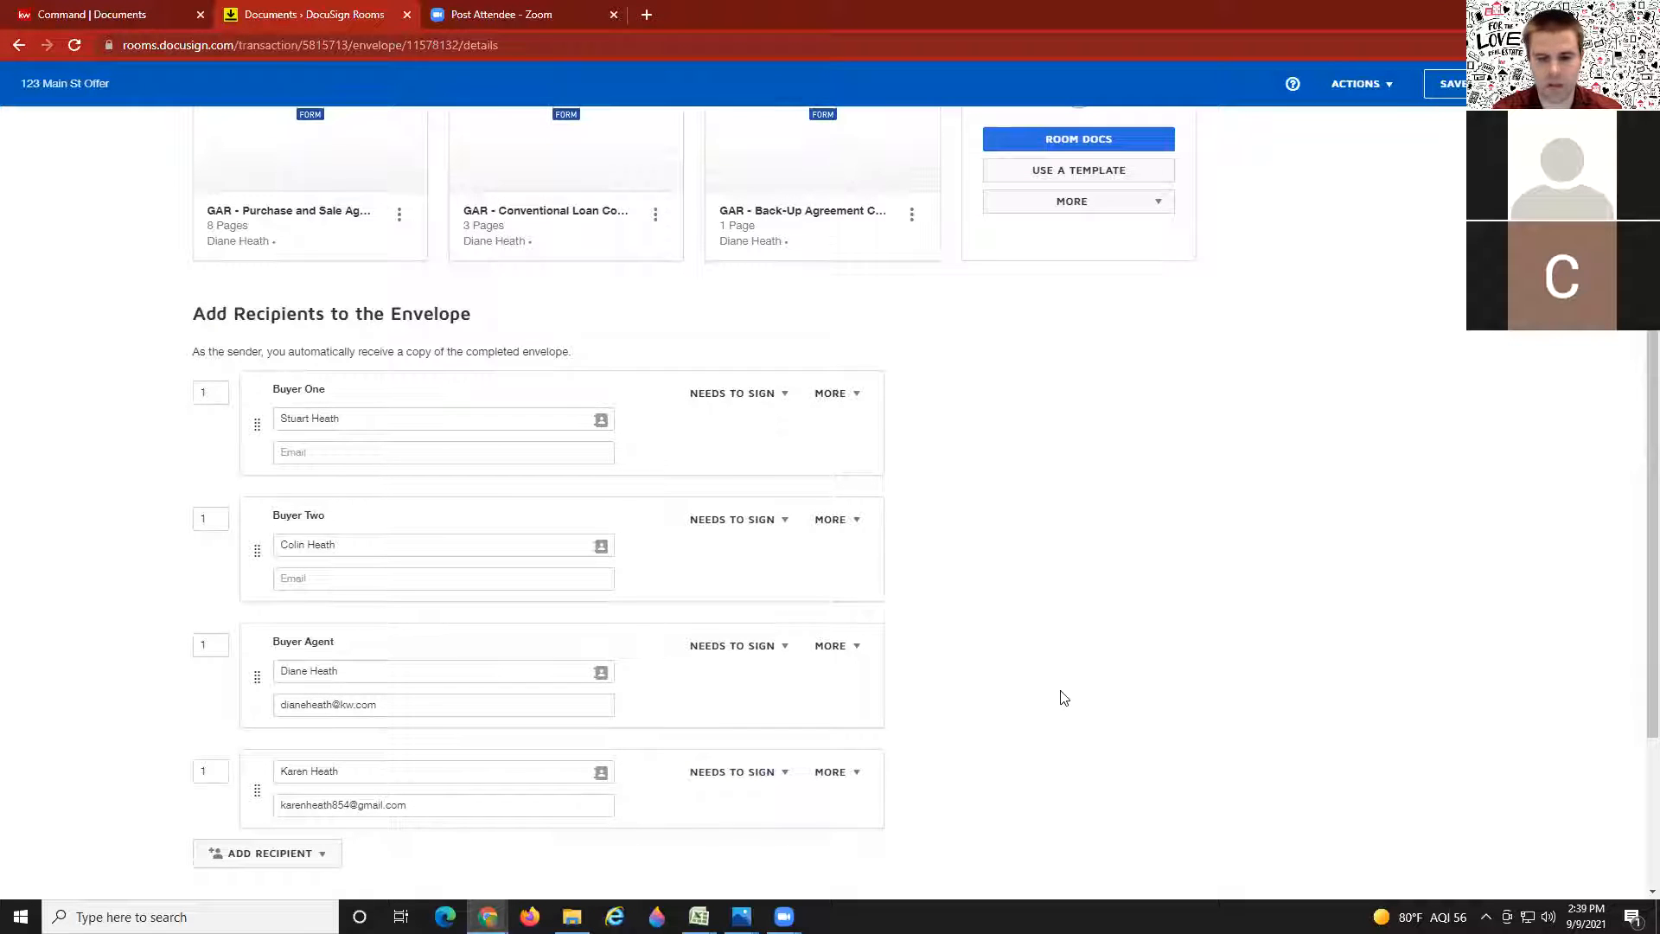
pyautogui.scroll(-3, 1047, 675)
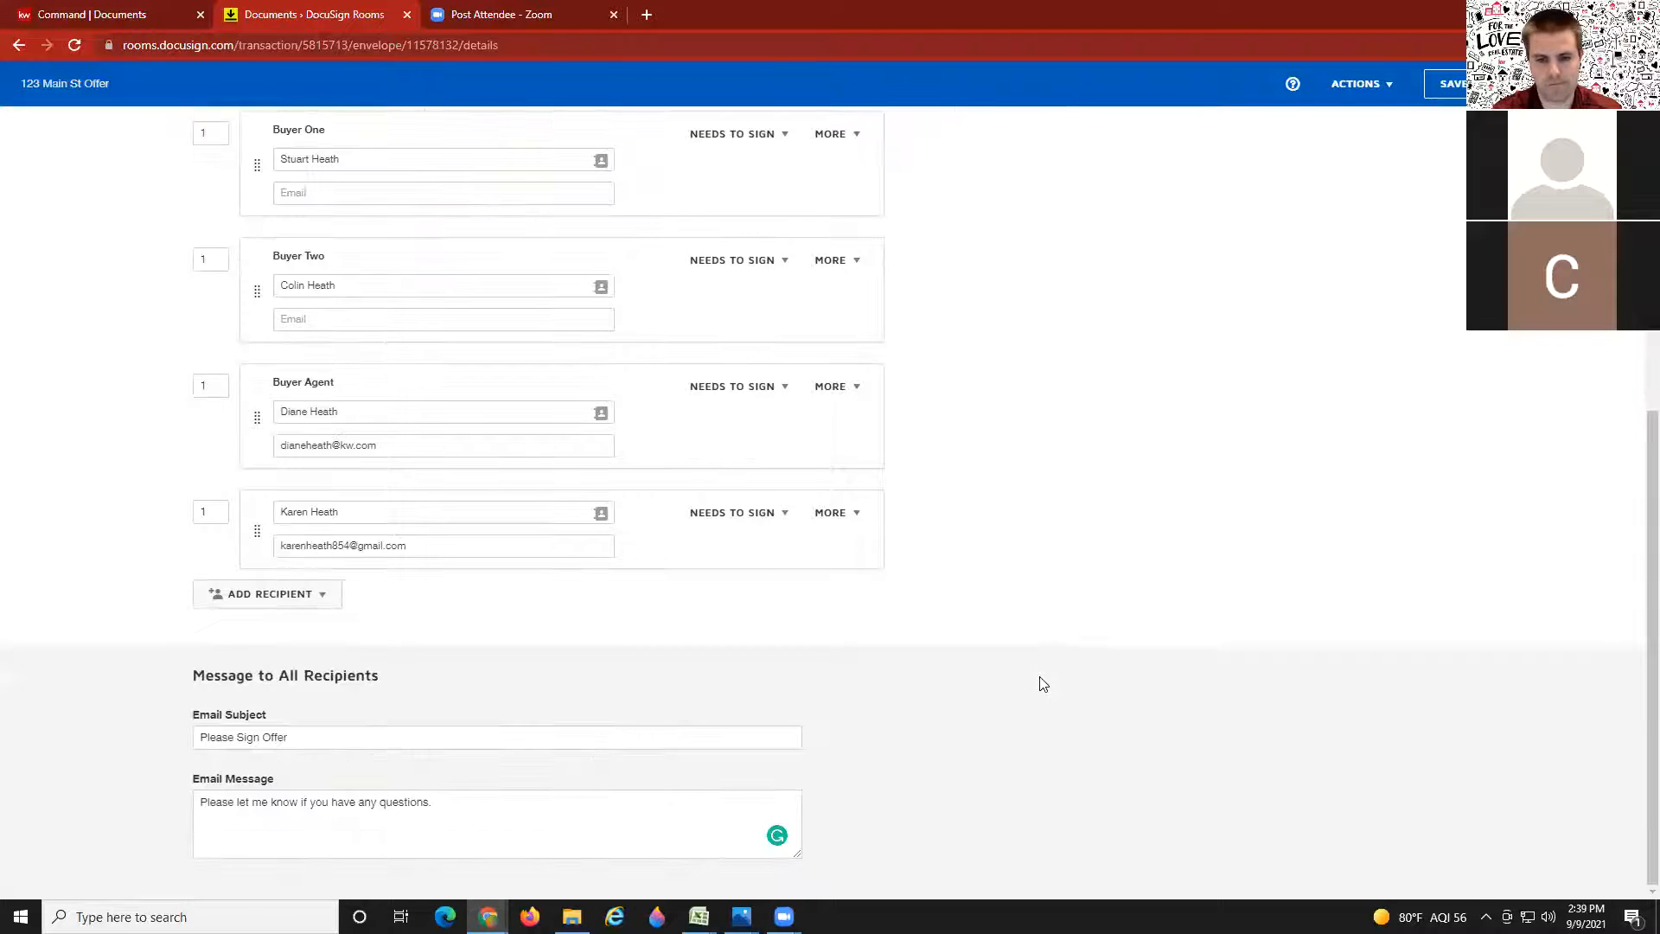
pyautogui.scroll(7, 1328, 497)
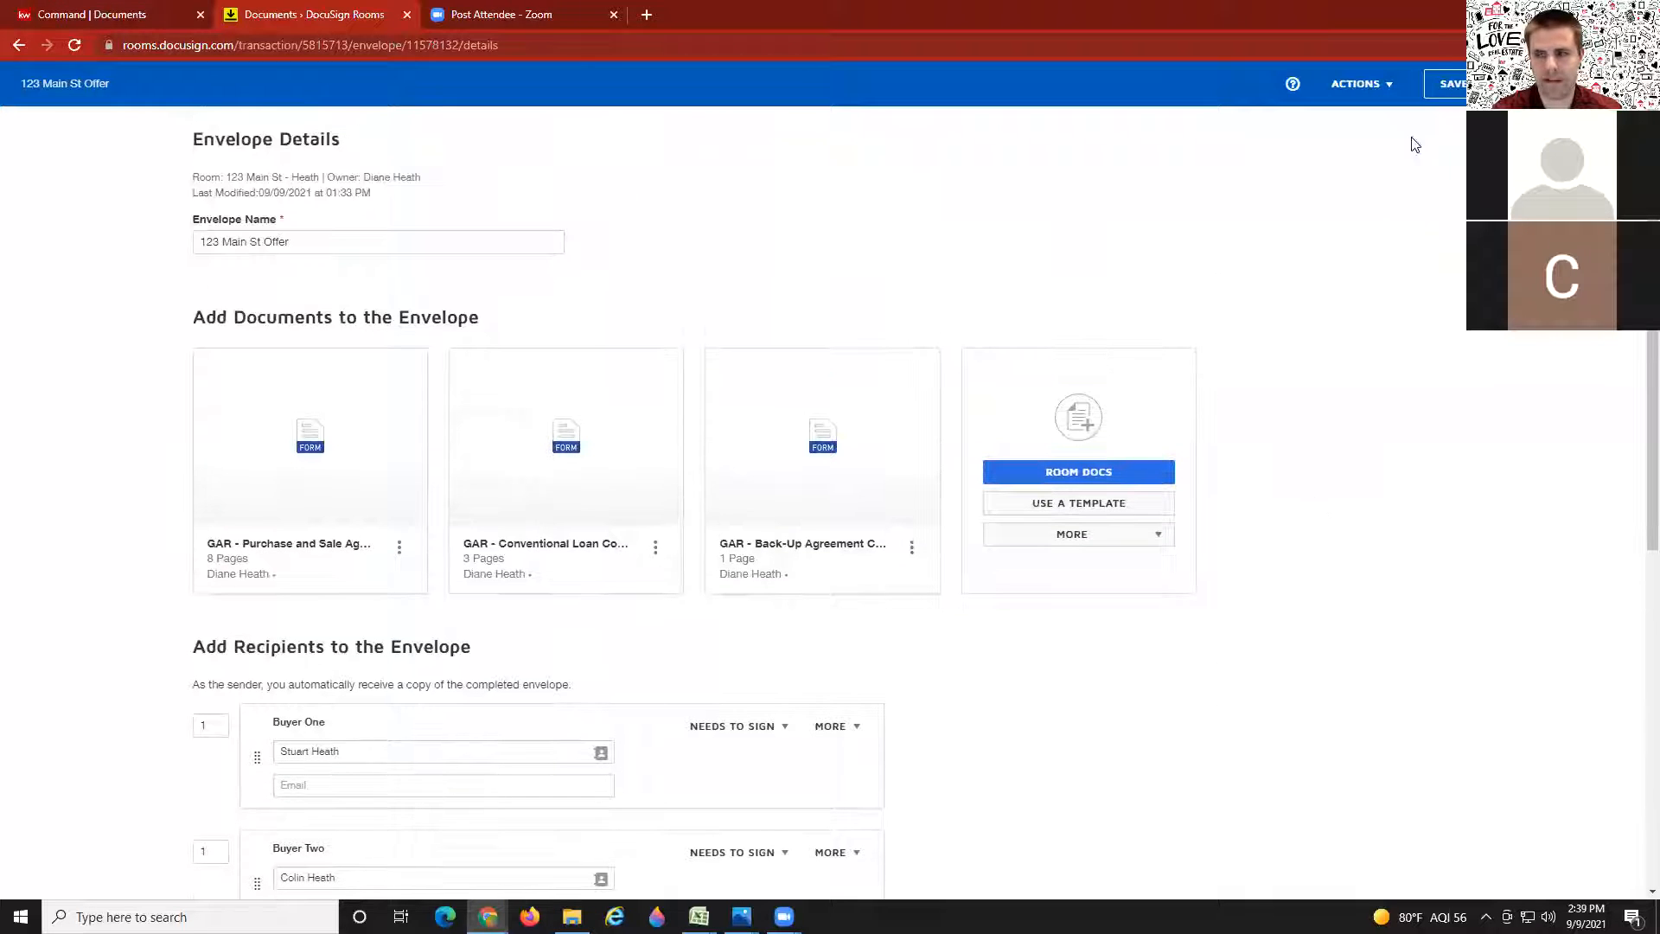
pyautogui.click(806, 373)
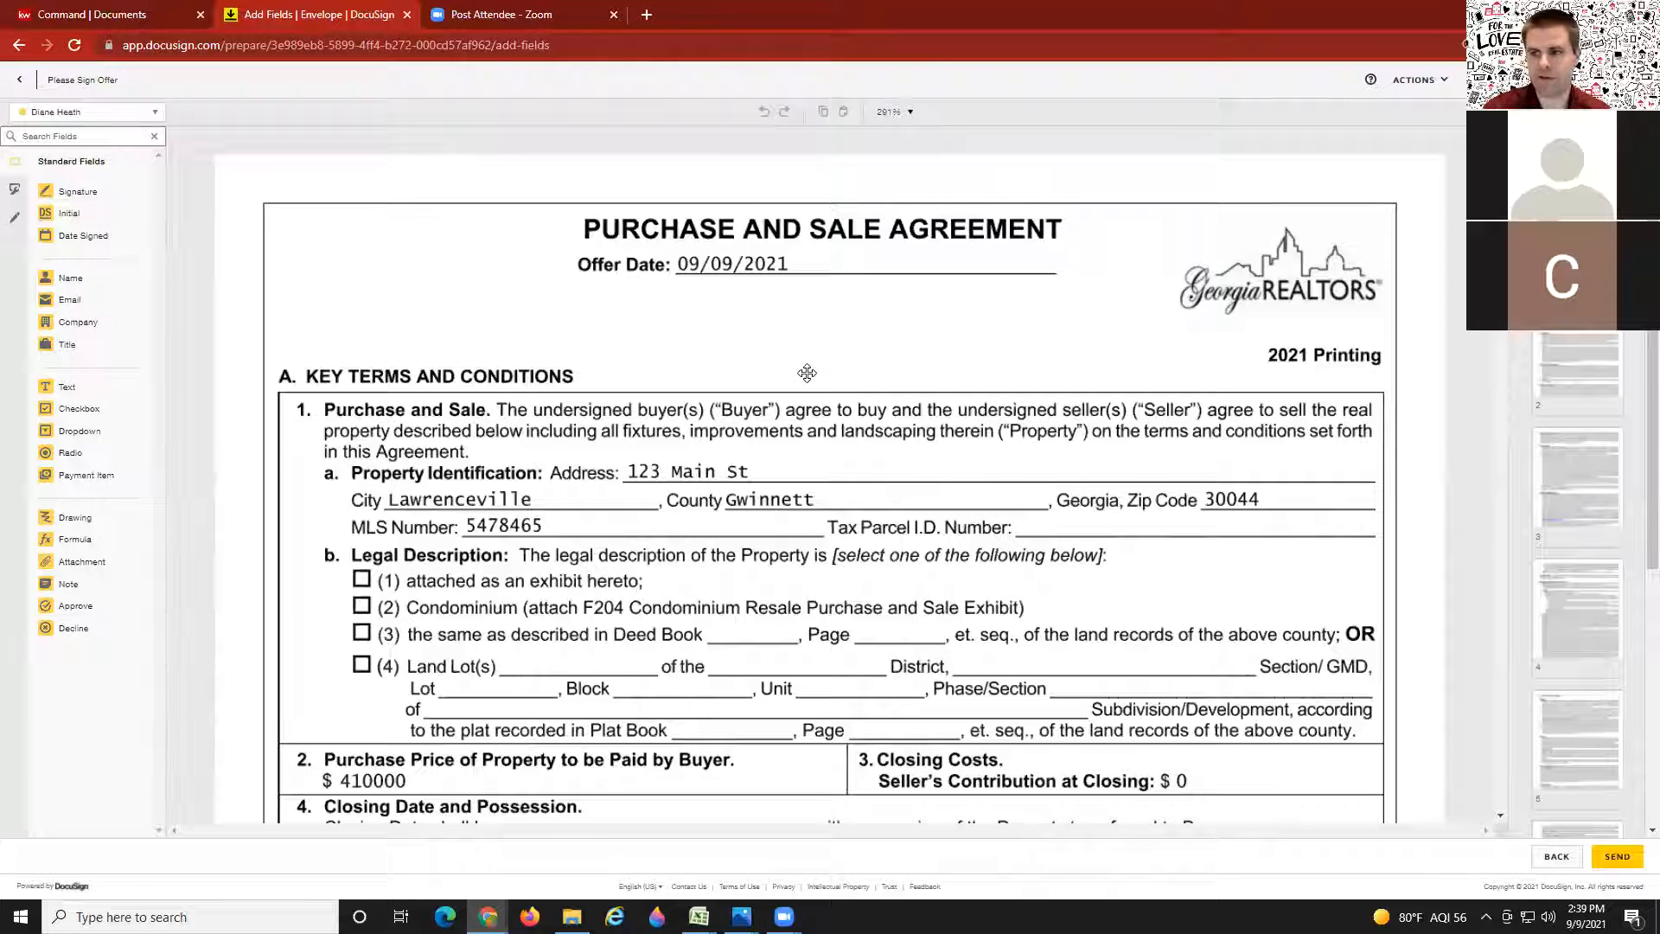
# Step: Place an Initial field for the fourth recipient on page 1's Buyer(s) Initials line
pyautogui.scroll(-7, 769, 405)
pyautogui.scroll(-4, 769, 406)
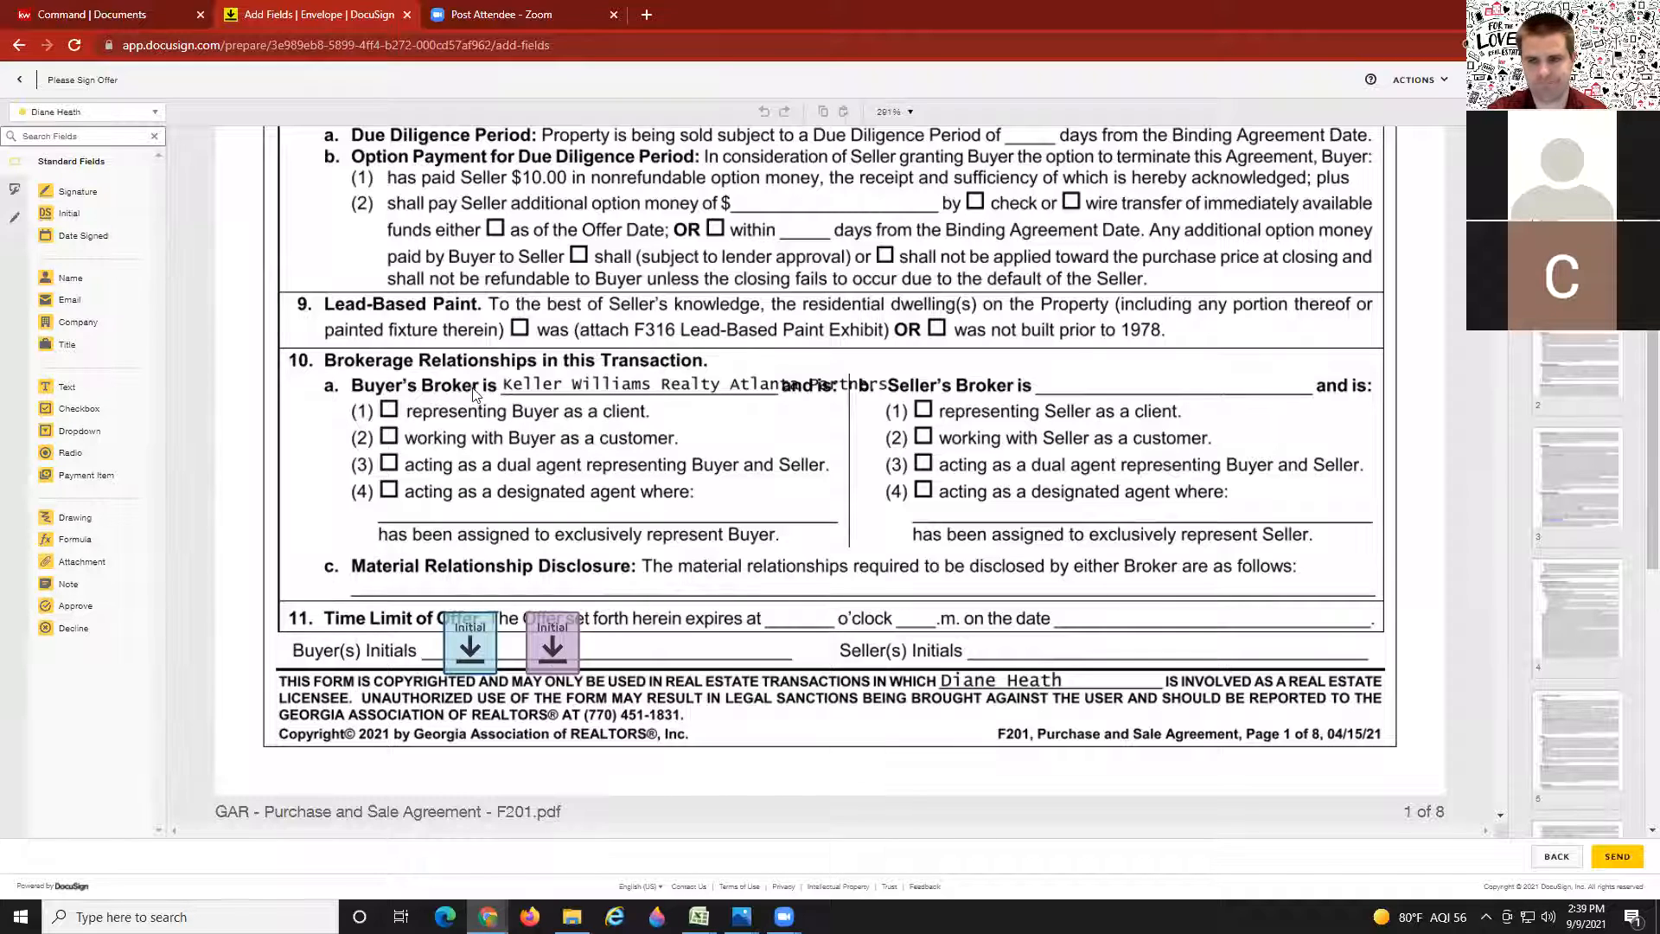
pyautogui.scroll(1, 474, 398)
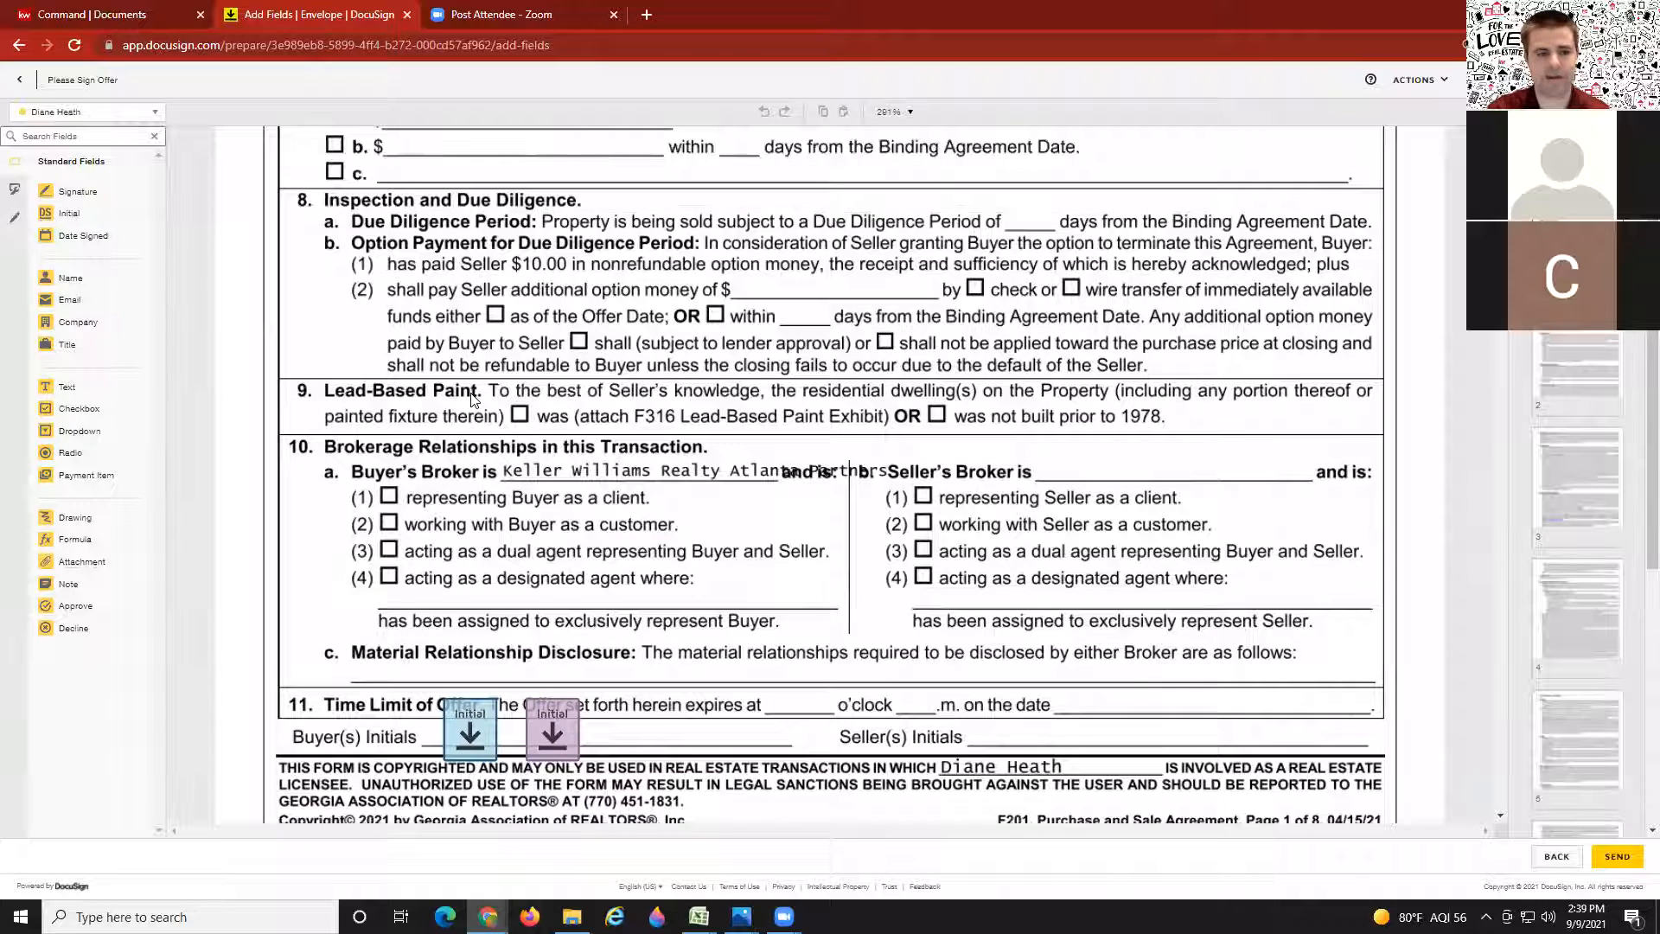
pyautogui.click(149, 118)
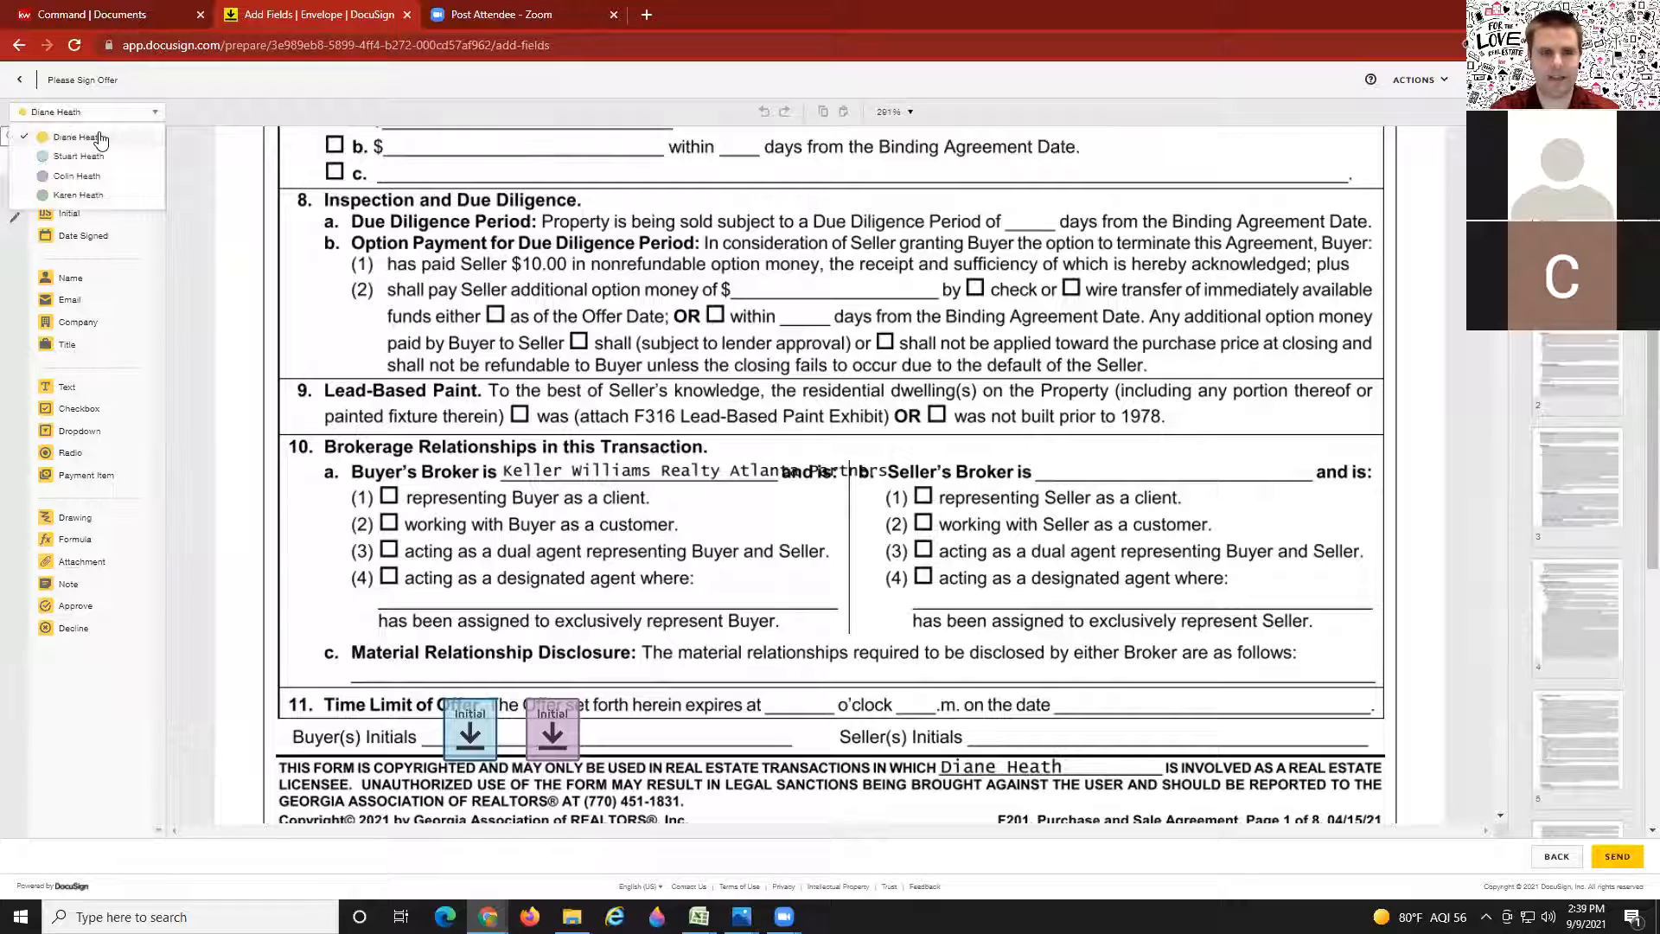
pyautogui.click(84, 196)
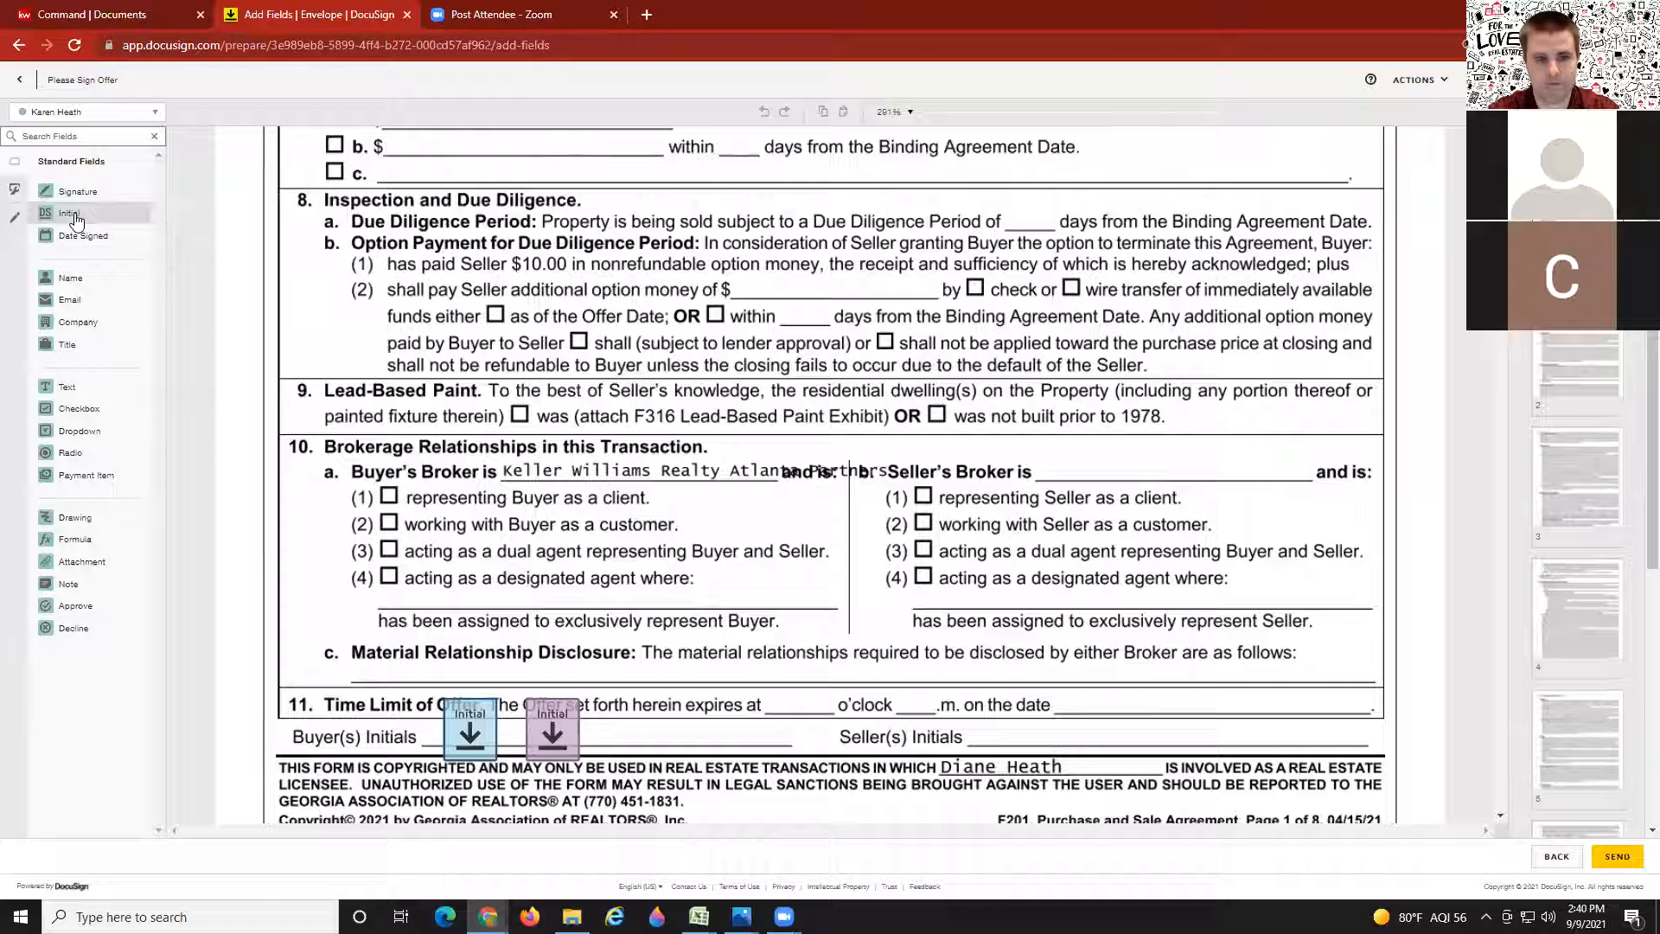
pyautogui.moveTo(76, 222); pyautogui.dragTo(638, 702)
pyautogui.click(755, 737)
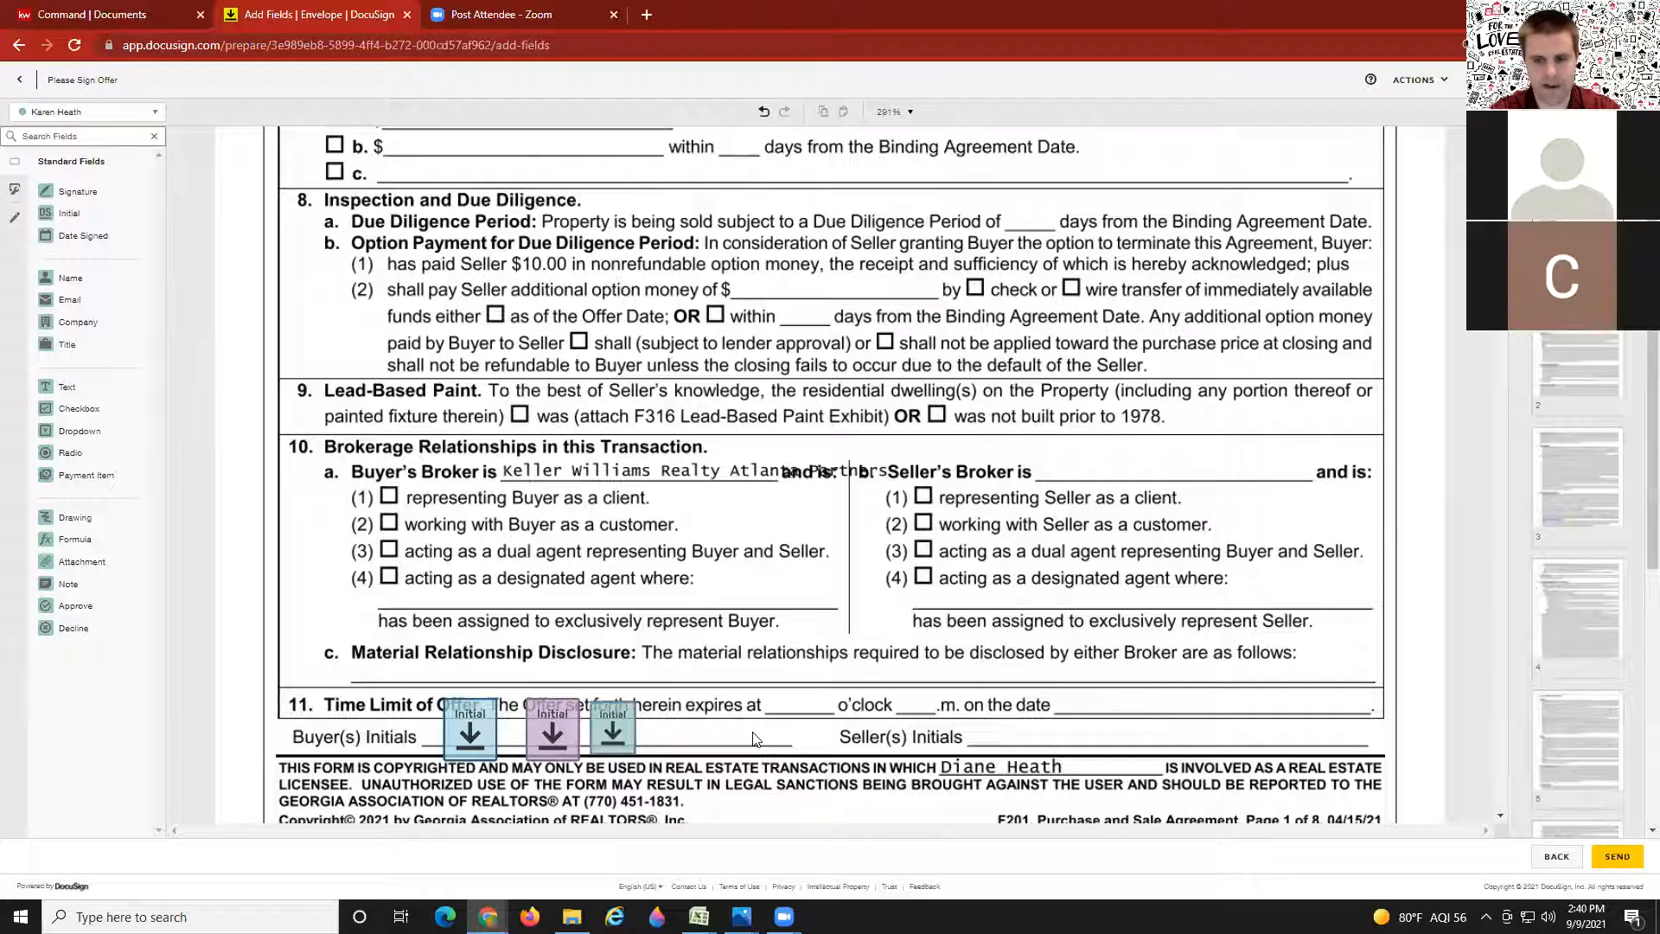
pyautogui.scroll(-7, 635, 571)
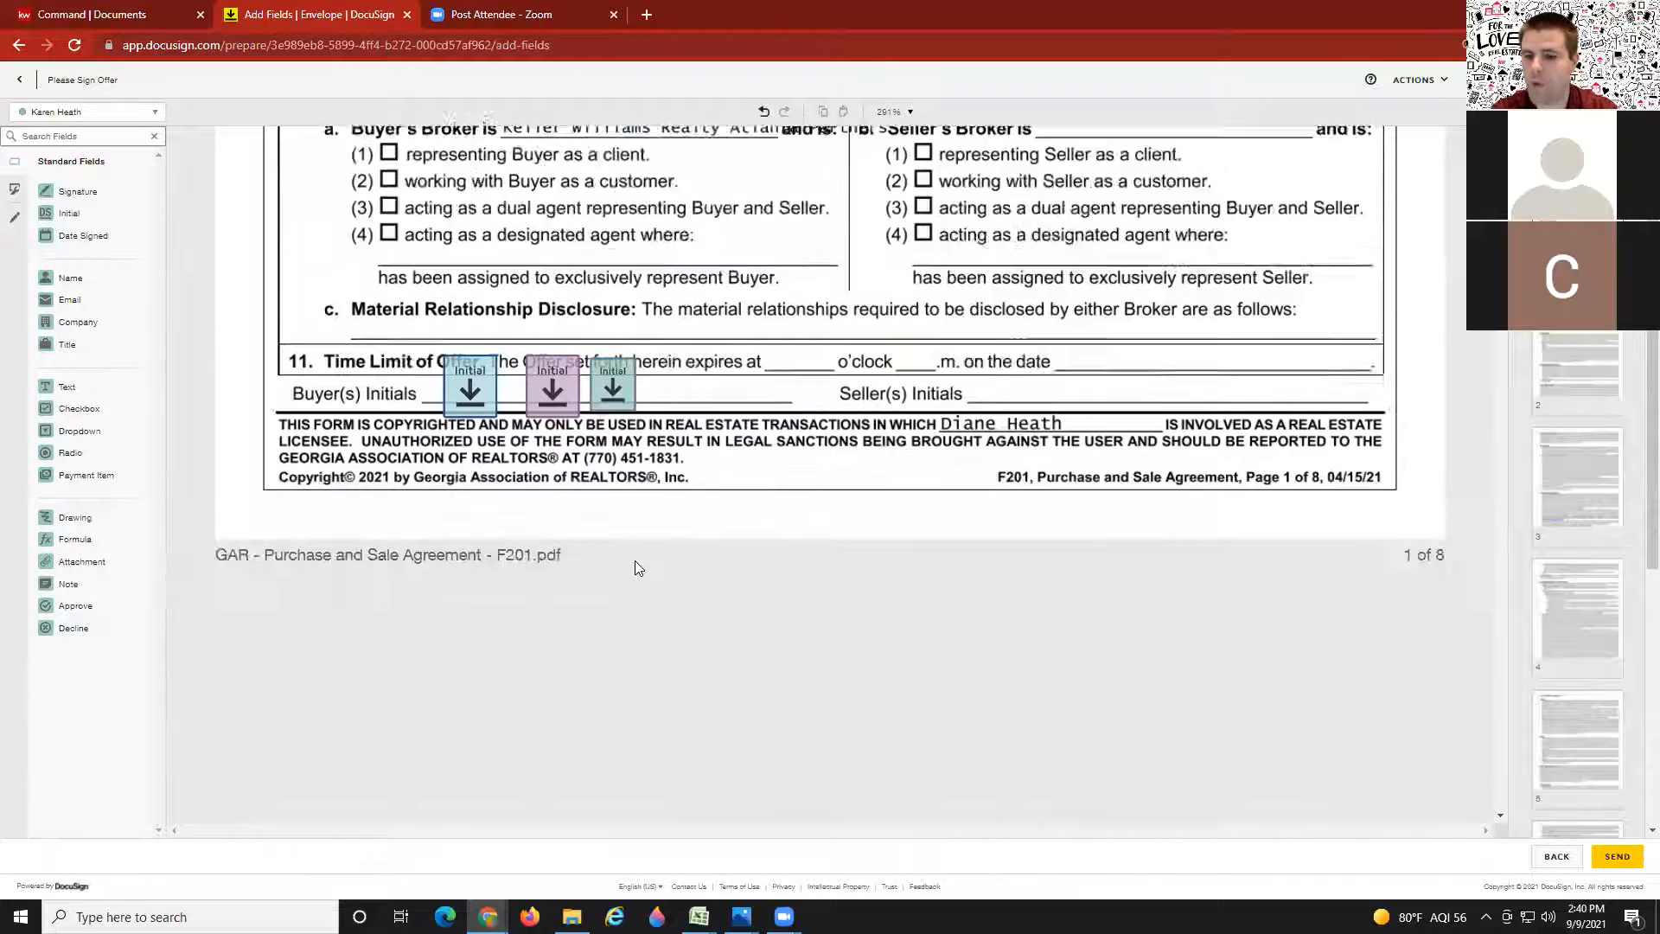
pyautogui.scroll(-10, 635, 566)
pyautogui.scroll(-2, 1608, 698)
pyautogui.scroll(-2, 1608, 698)
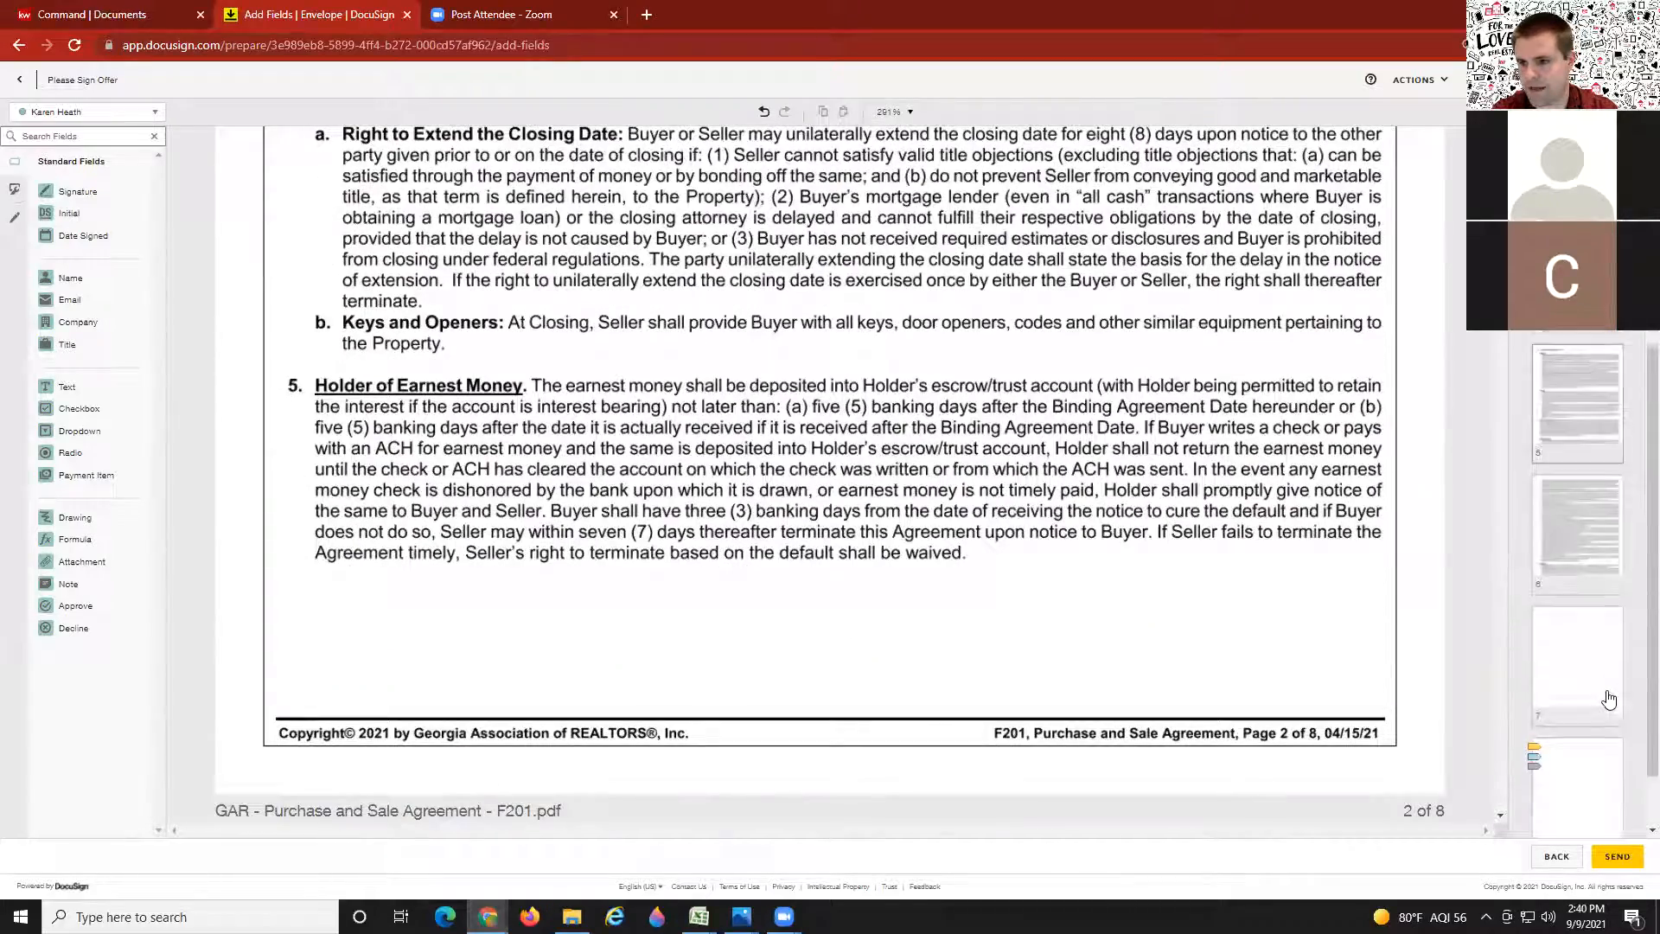
# Step: Add a Signature field for the fourth recipient on the page 7 buyer acceptance lines
pyautogui.click(1577, 775)
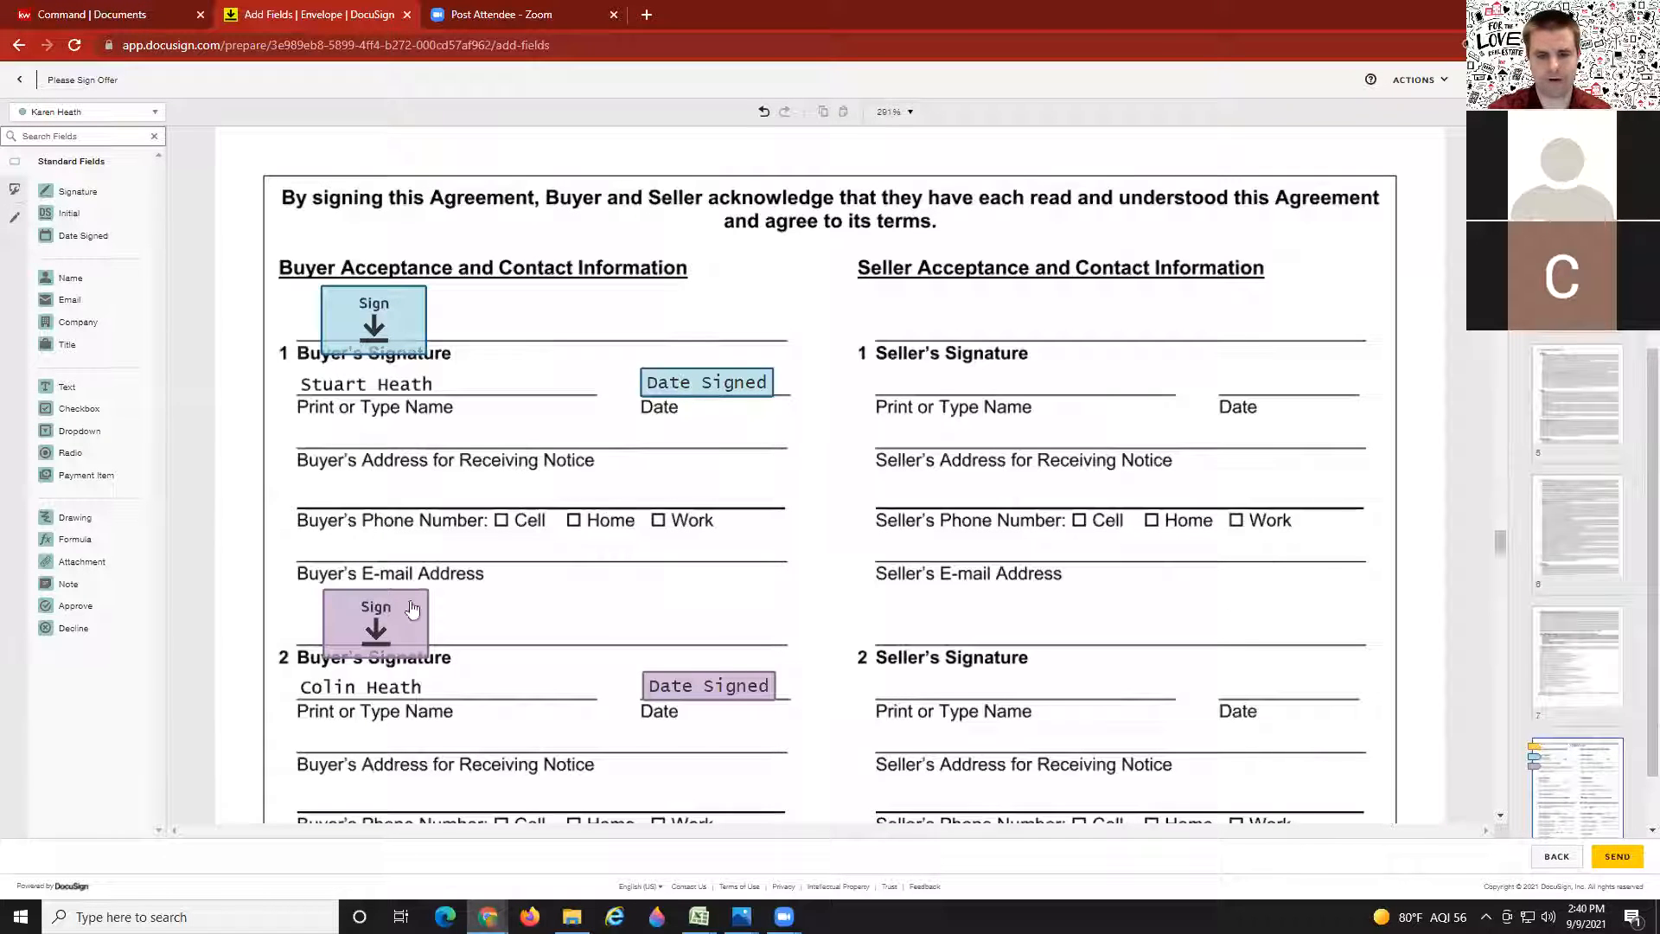
pyautogui.scroll(-6, 625, 603)
pyautogui.scroll(-1, 605, 609)
pyautogui.scroll(8, 696, 529)
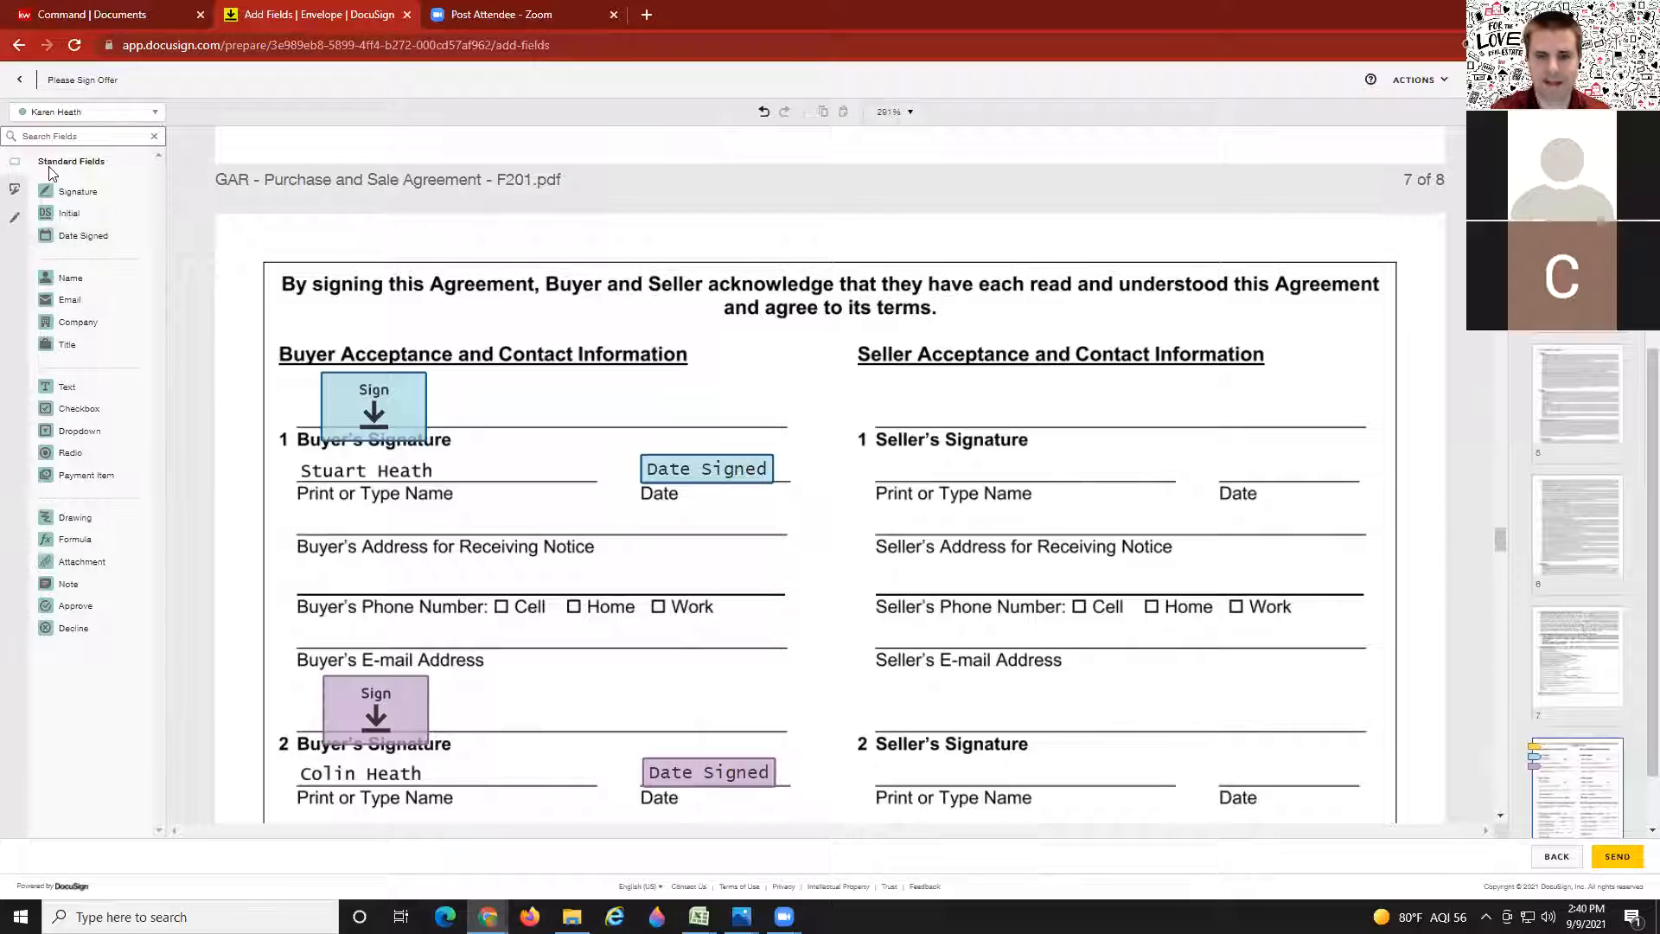
pyautogui.moveTo(74, 192)
pyautogui.mouseDown()
pyautogui.moveTo(557, 354)
pyautogui.moveTo(441, 350)
pyautogui.moveTo(818, 378)
pyautogui.moveTo(737, 508)
pyautogui.moveTo(619, 370)
pyautogui.moveTo(315, 391)
pyautogui.moveTo(330, 369)
pyautogui.mouseUp()
# Step: Add a text field with the recipient's full name and a Date Signed field beside Buyer Acceptance
pyautogui.scroll(-1, 737, 509)
pyautogui.scroll(2, 519, 376)
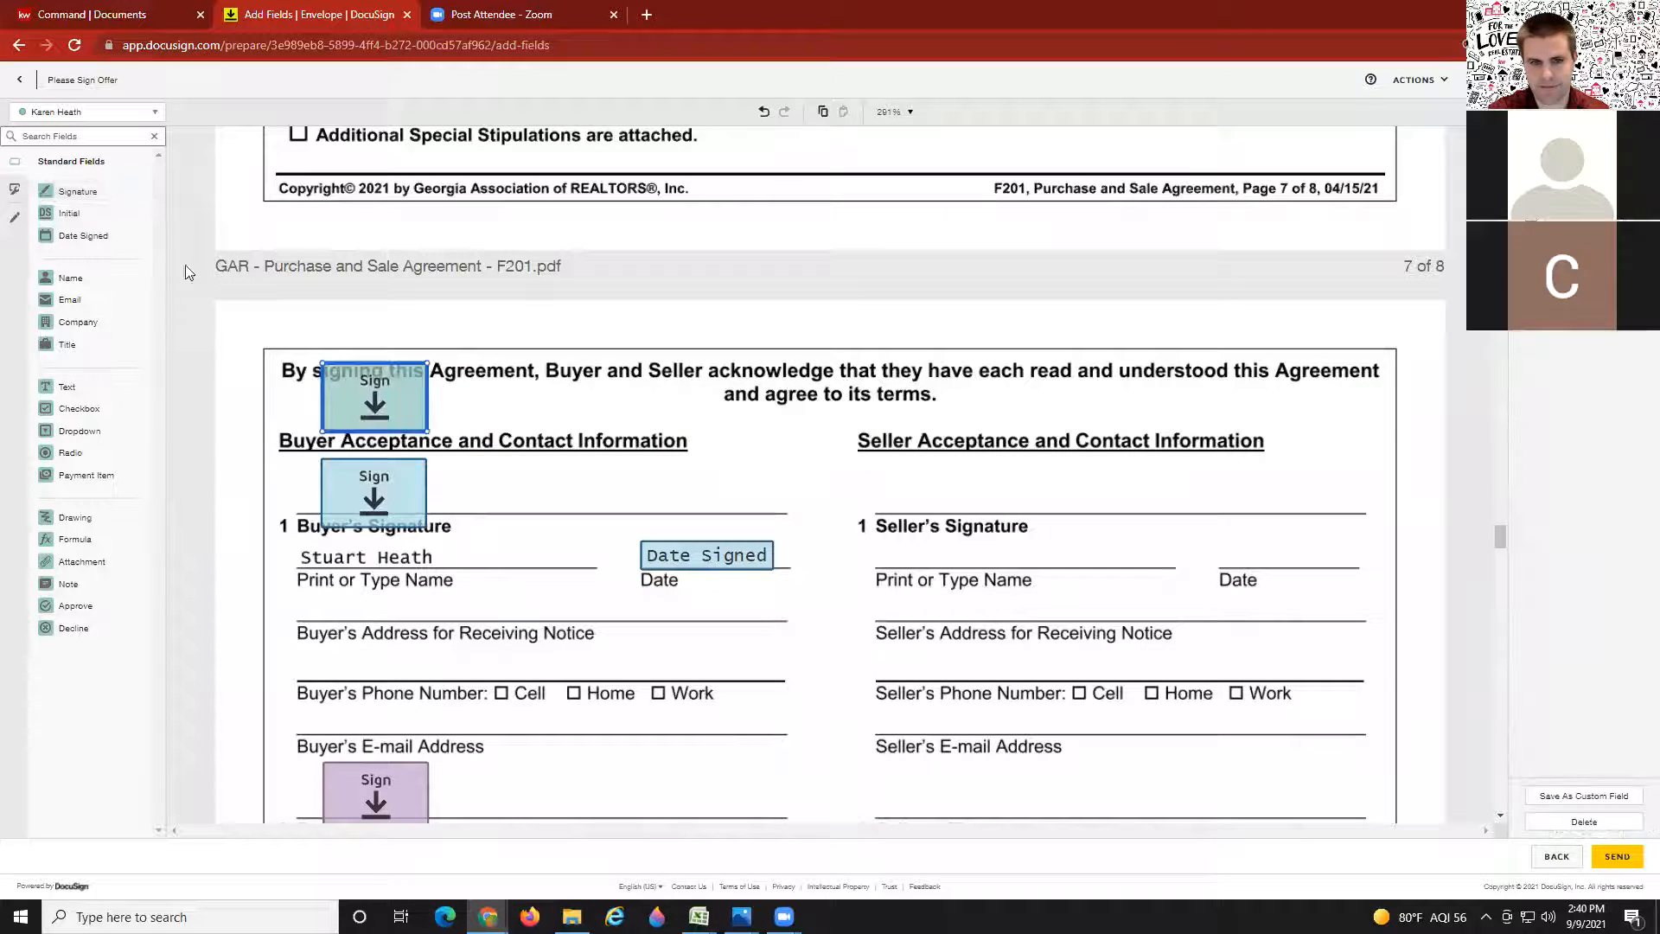
pyautogui.moveTo(93, 388); pyautogui.dragTo(463, 415)
pyautogui.click(500, 420)
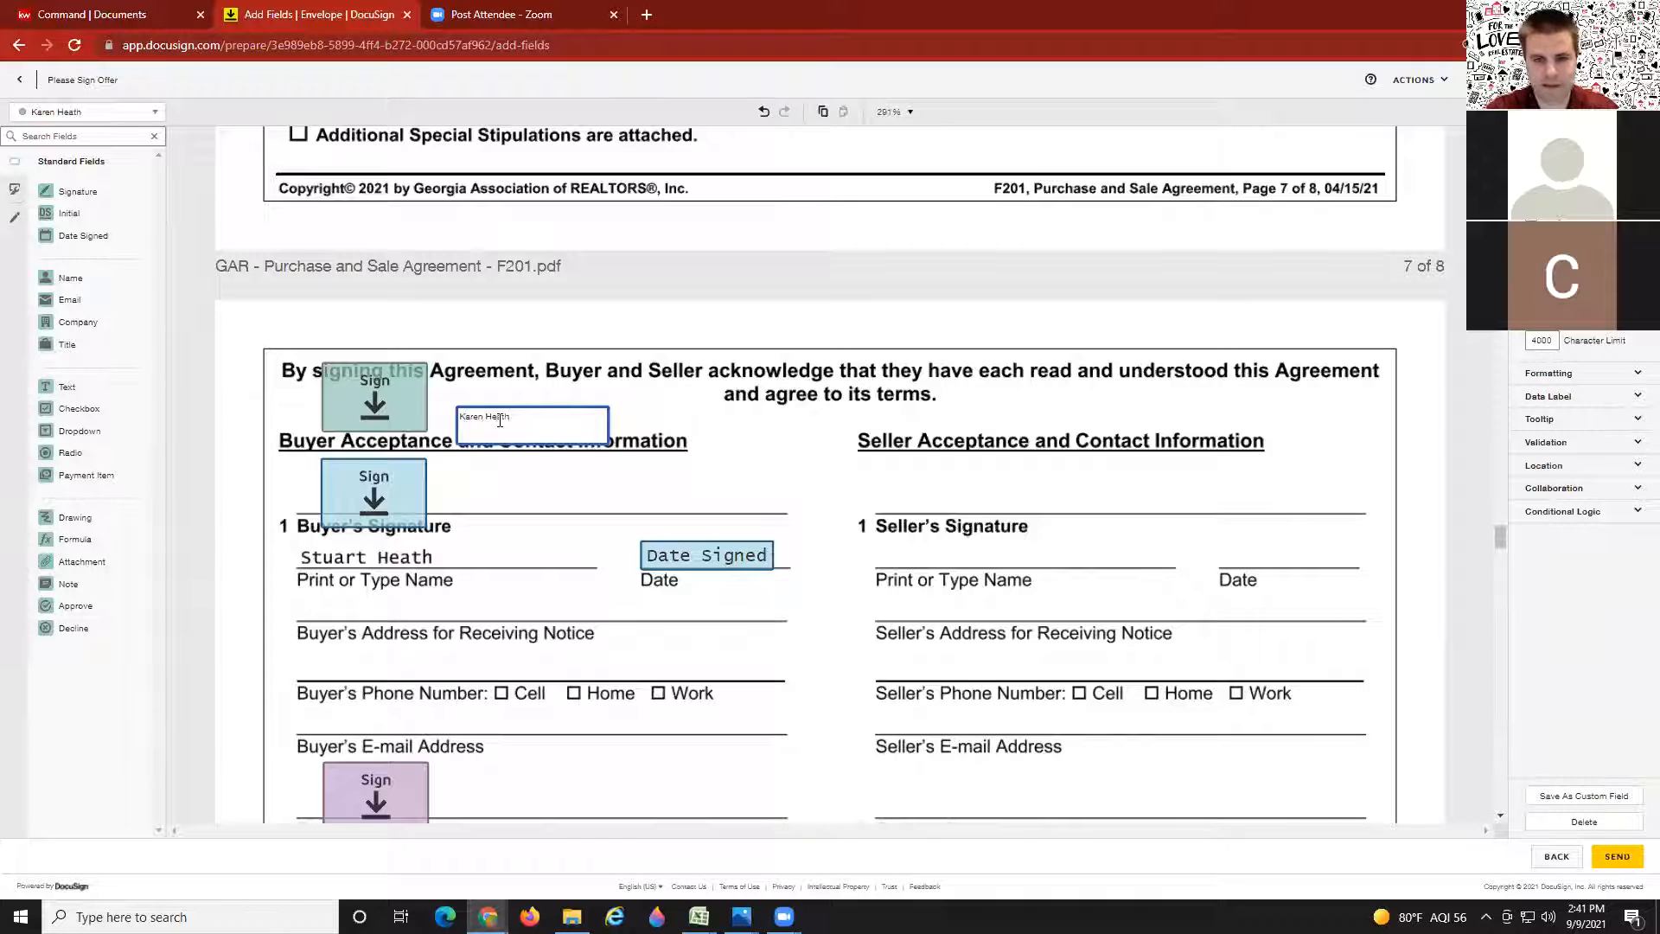
pyautogui.moveTo(100, 240); pyautogui.dragTo(655, 441)
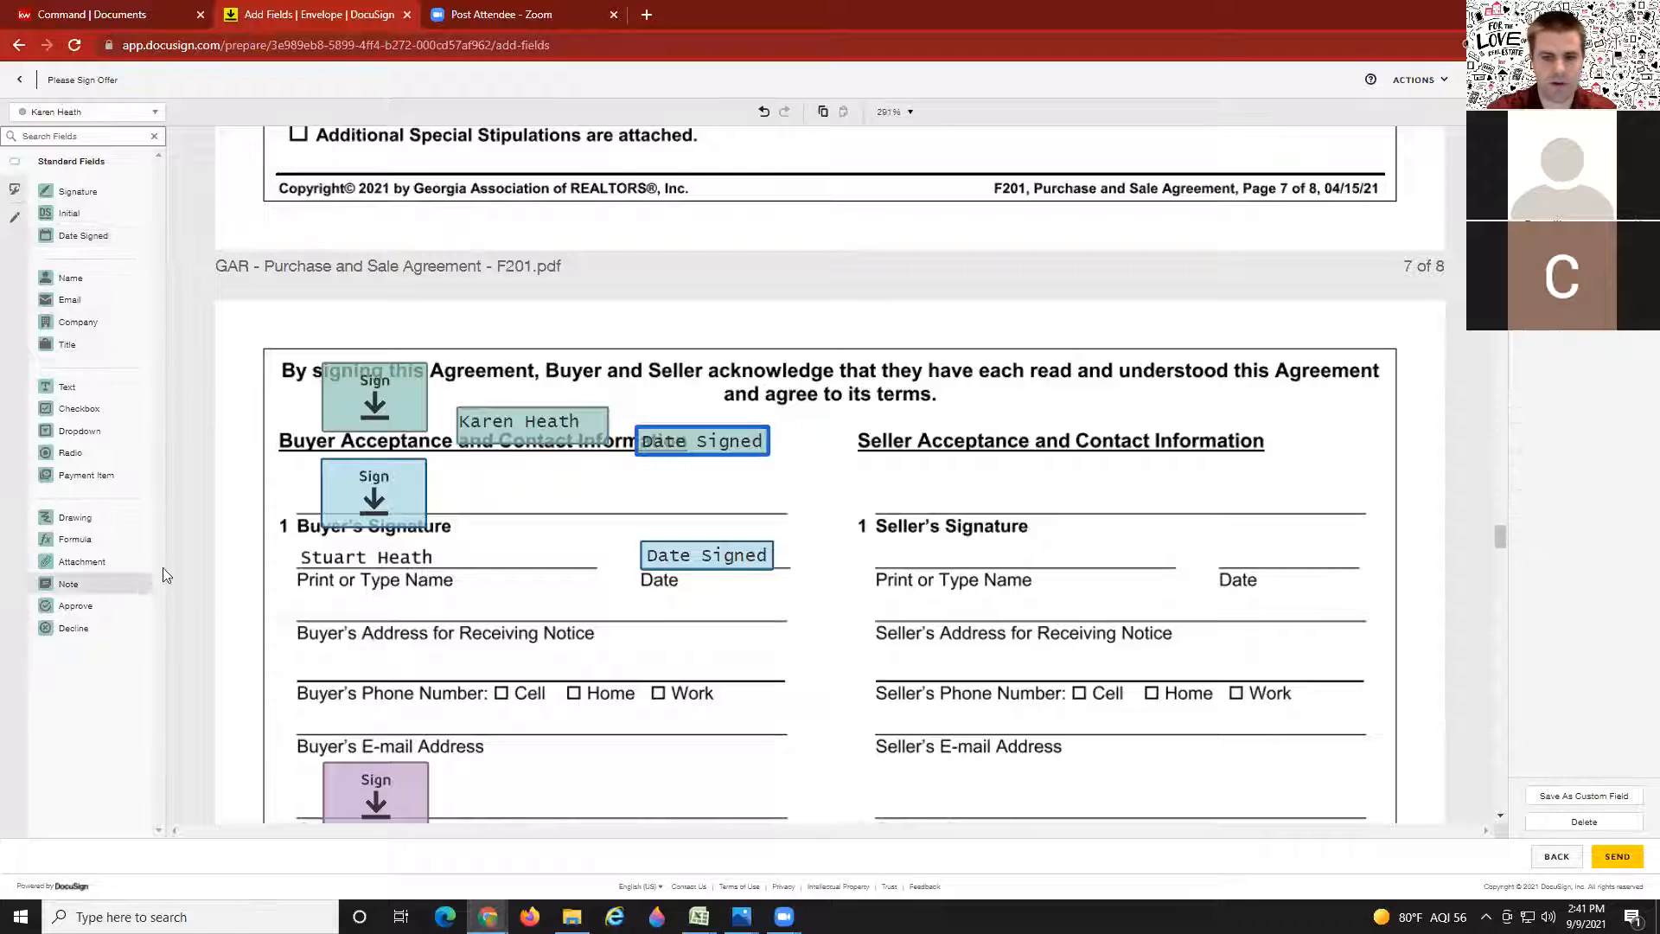
pyautogui.click(288, 516)
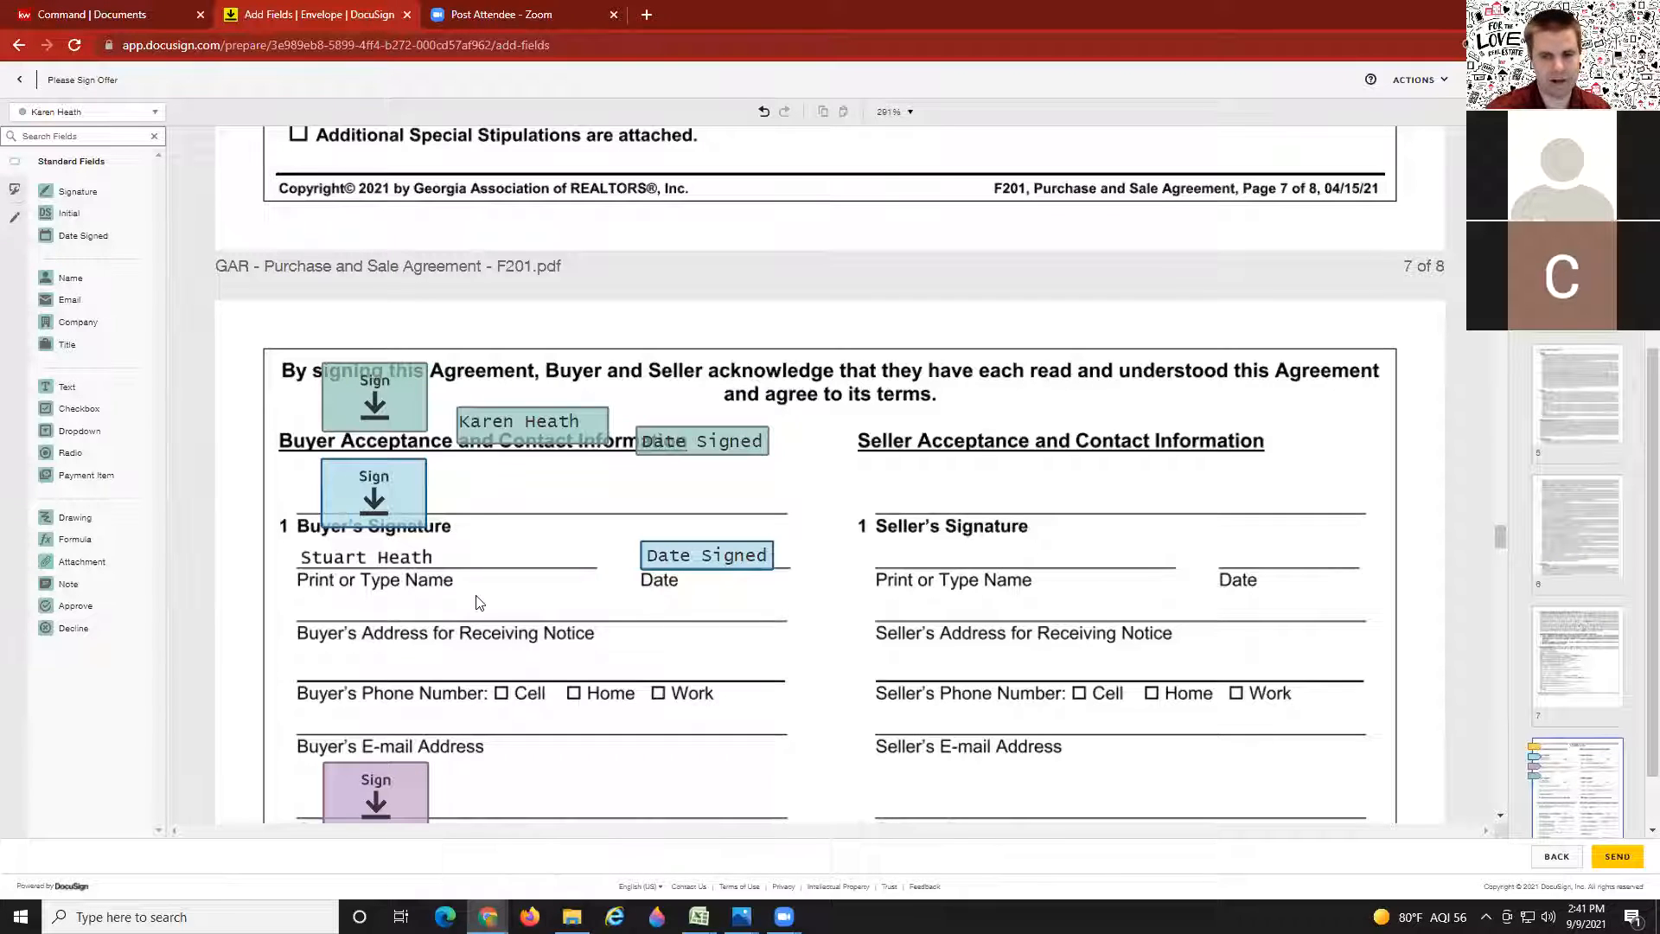
# Step: Place a text field on the F404 section 11 appraisal days blank, then delete it as assigned to the wrong recipient
pyautogui.scroll(-7, 473, 599)
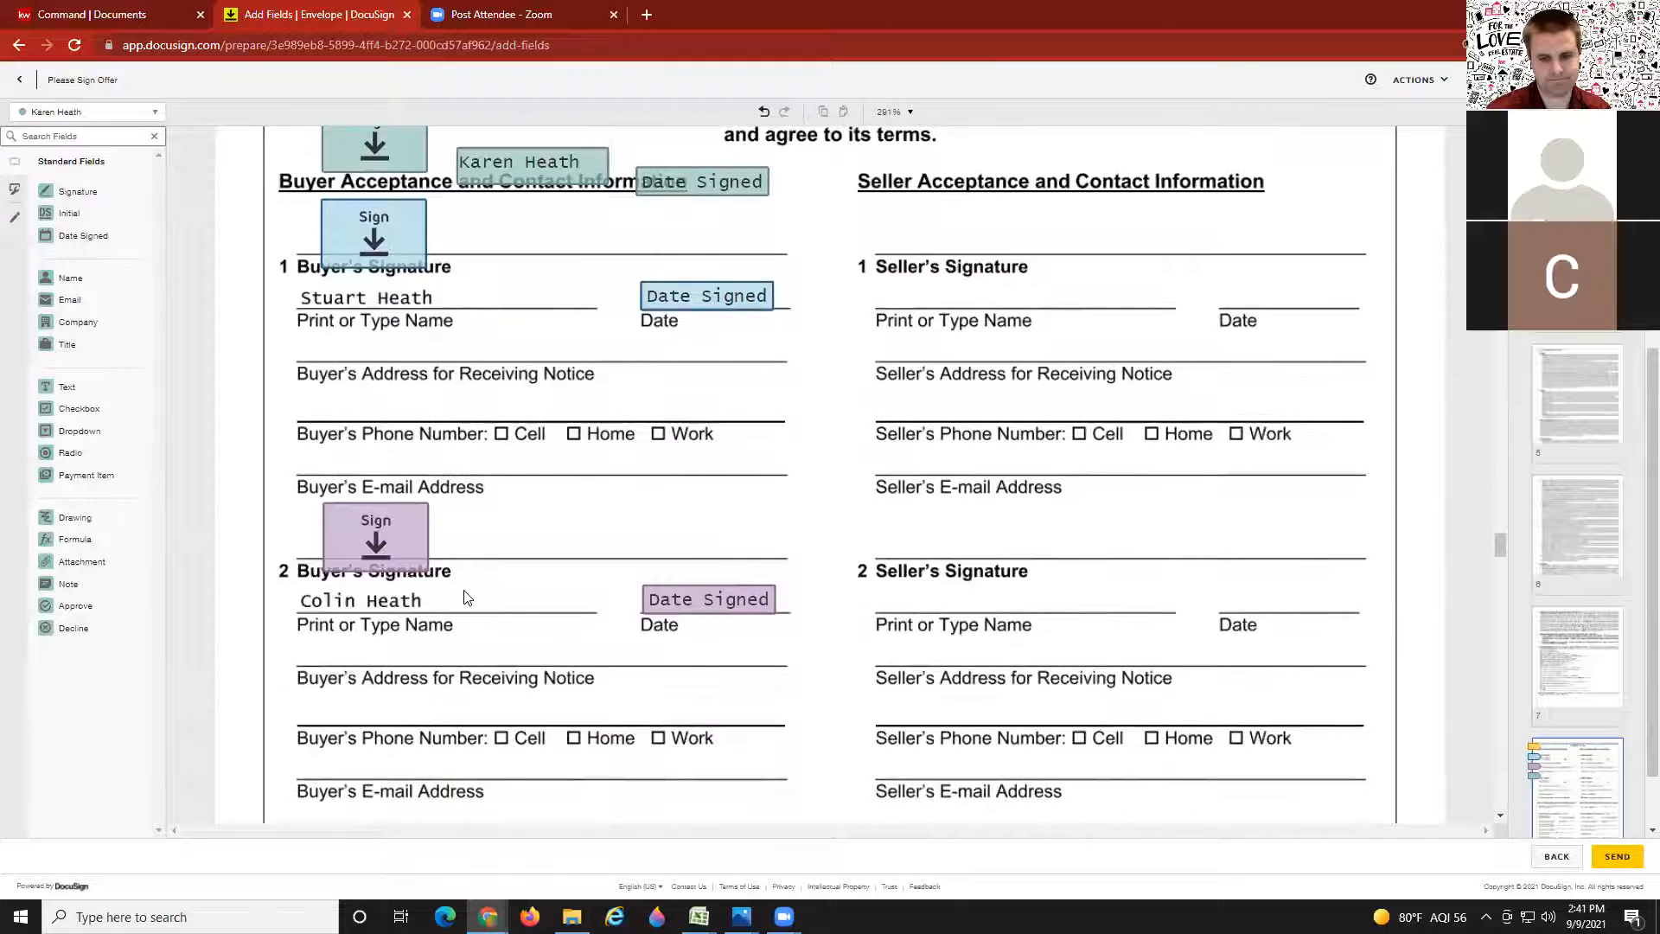
pyautogui.scroll(-8, 465, 597)
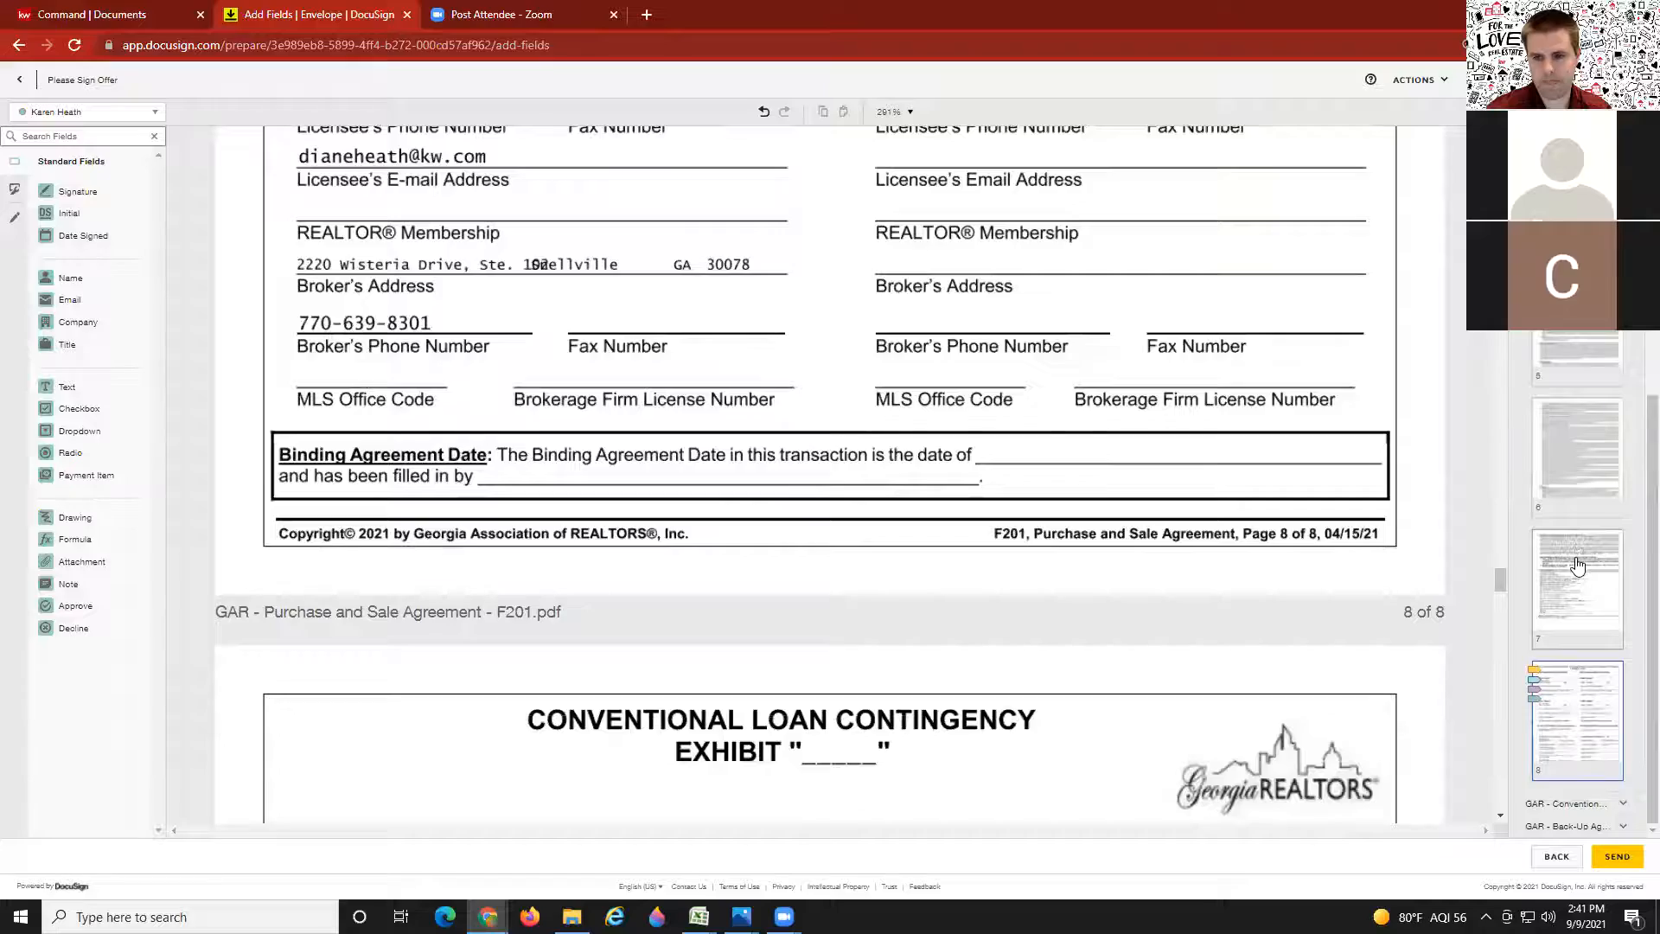
pyautogui.scroll(-10, 787, 744)
pyautogui.scroll(-15, 782, 731)
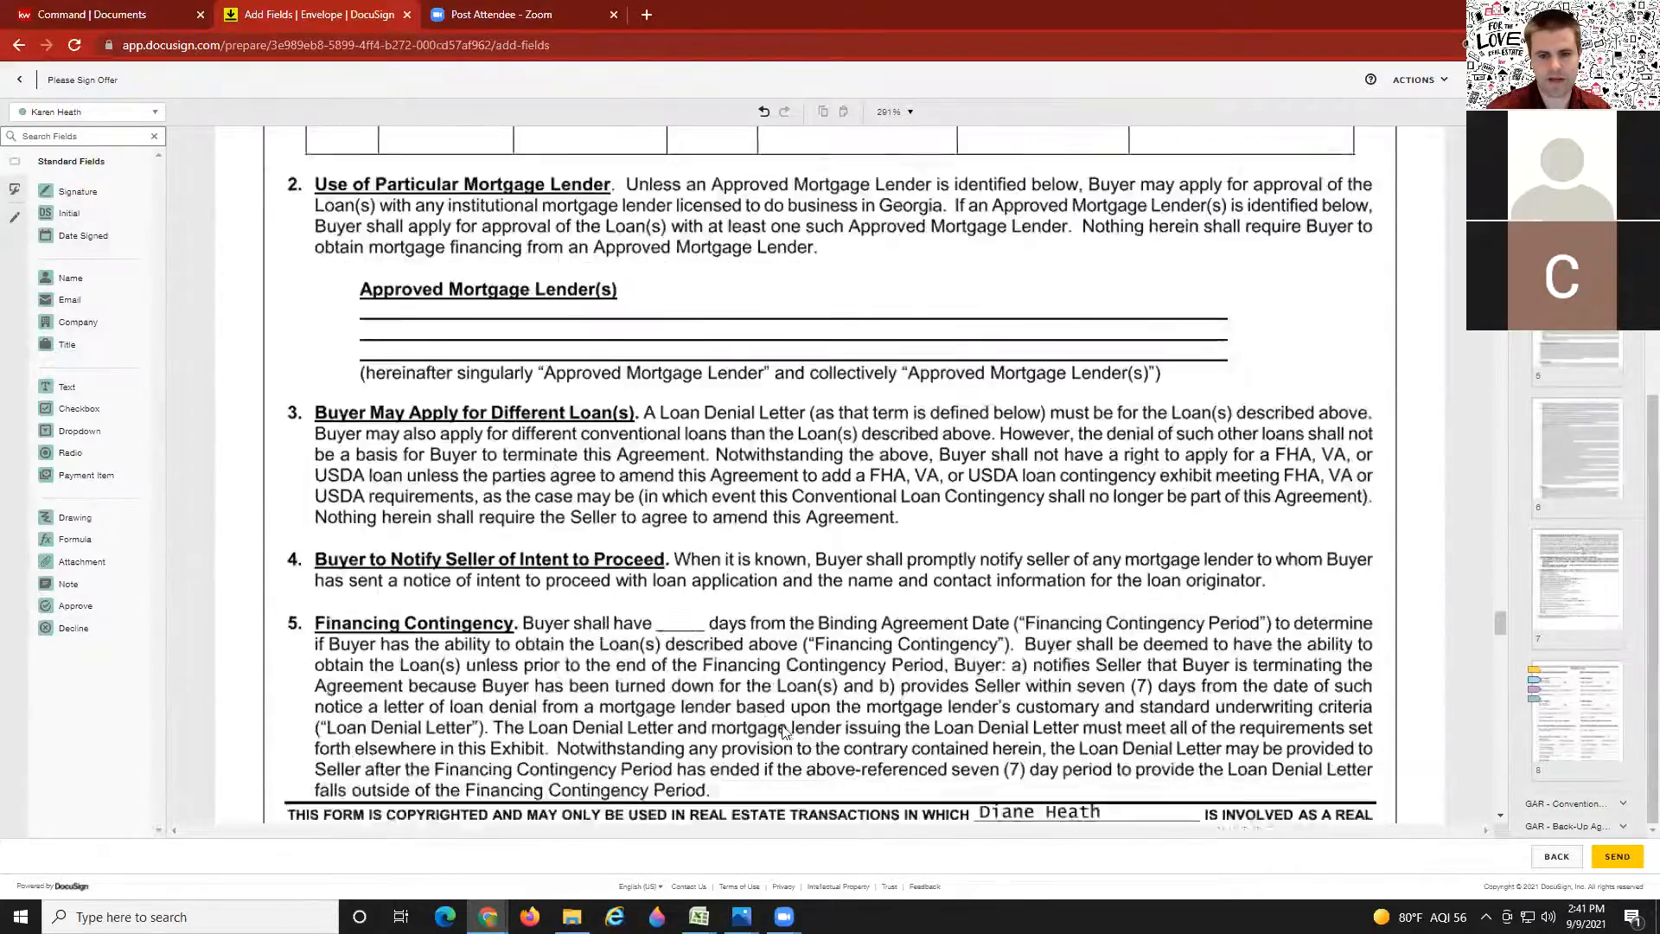
pyautogui.scroll(-15, 782, 730)
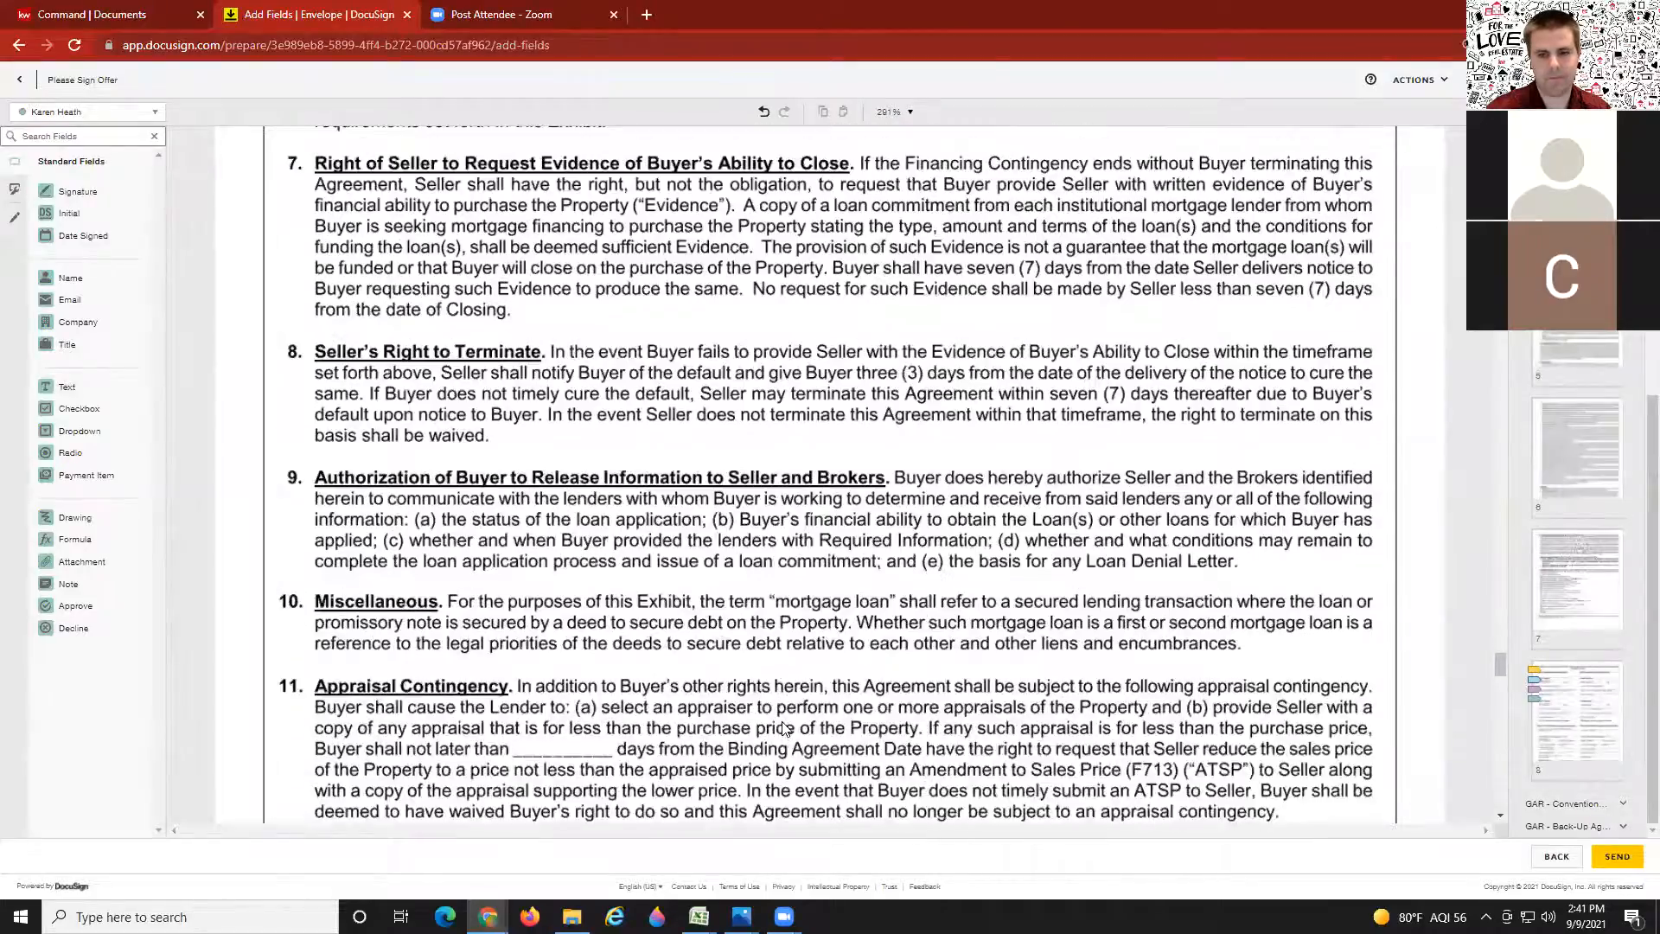
pyautogui.scroll(-10, 783, 729)
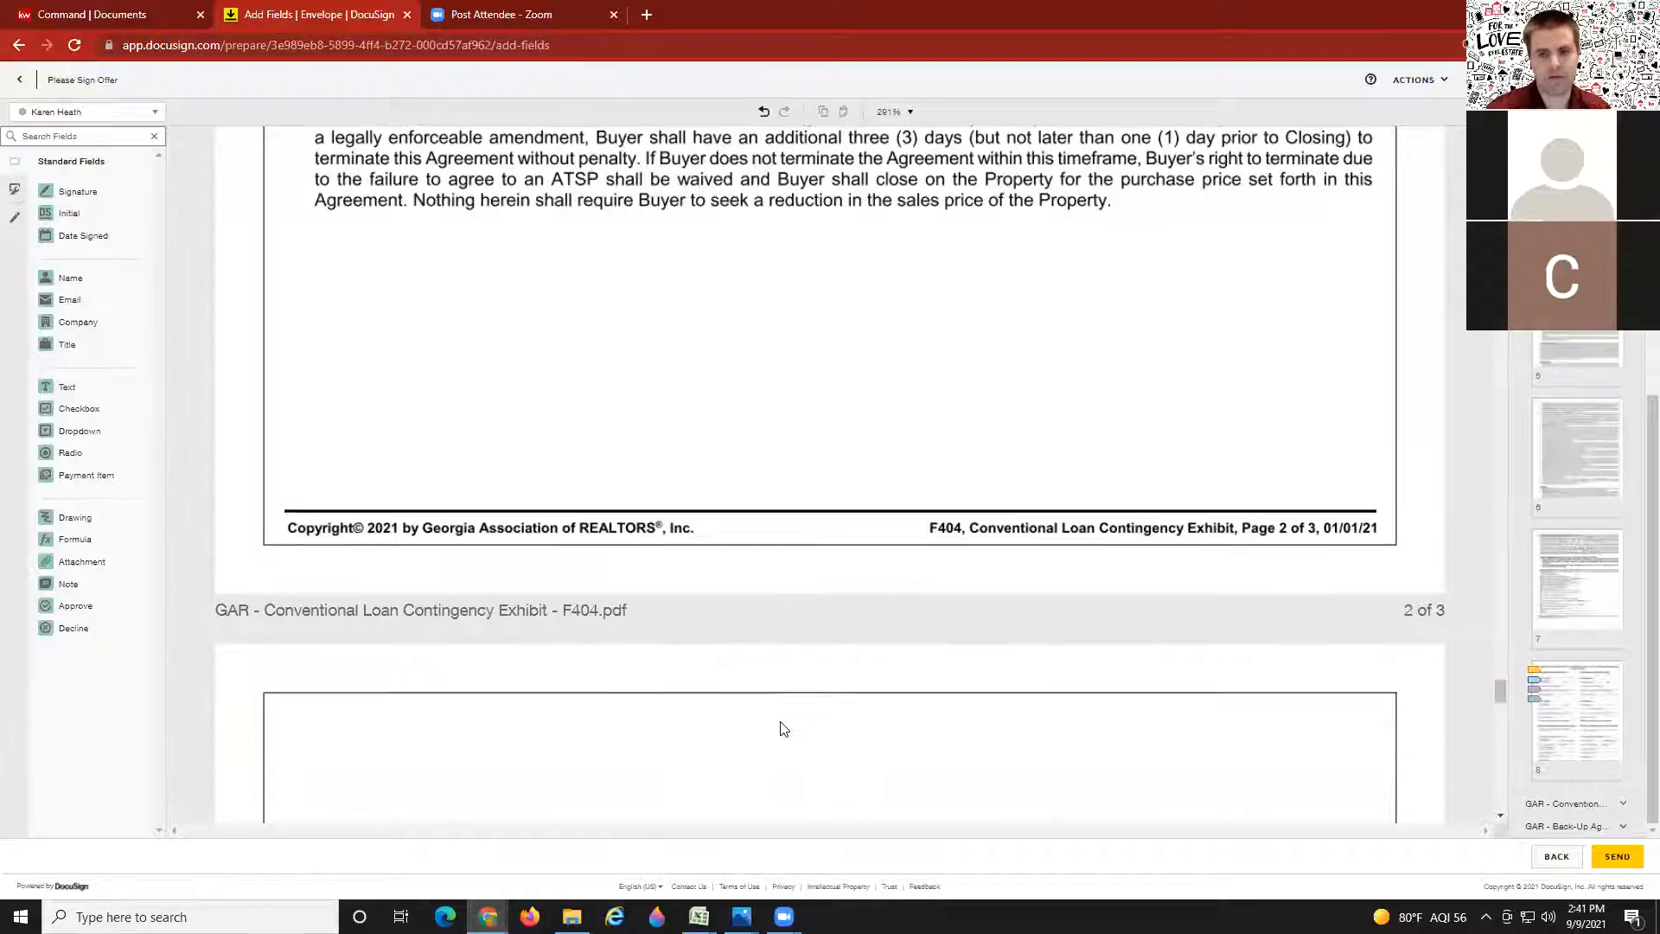
pyautogui.scroll(15, 781, 729)
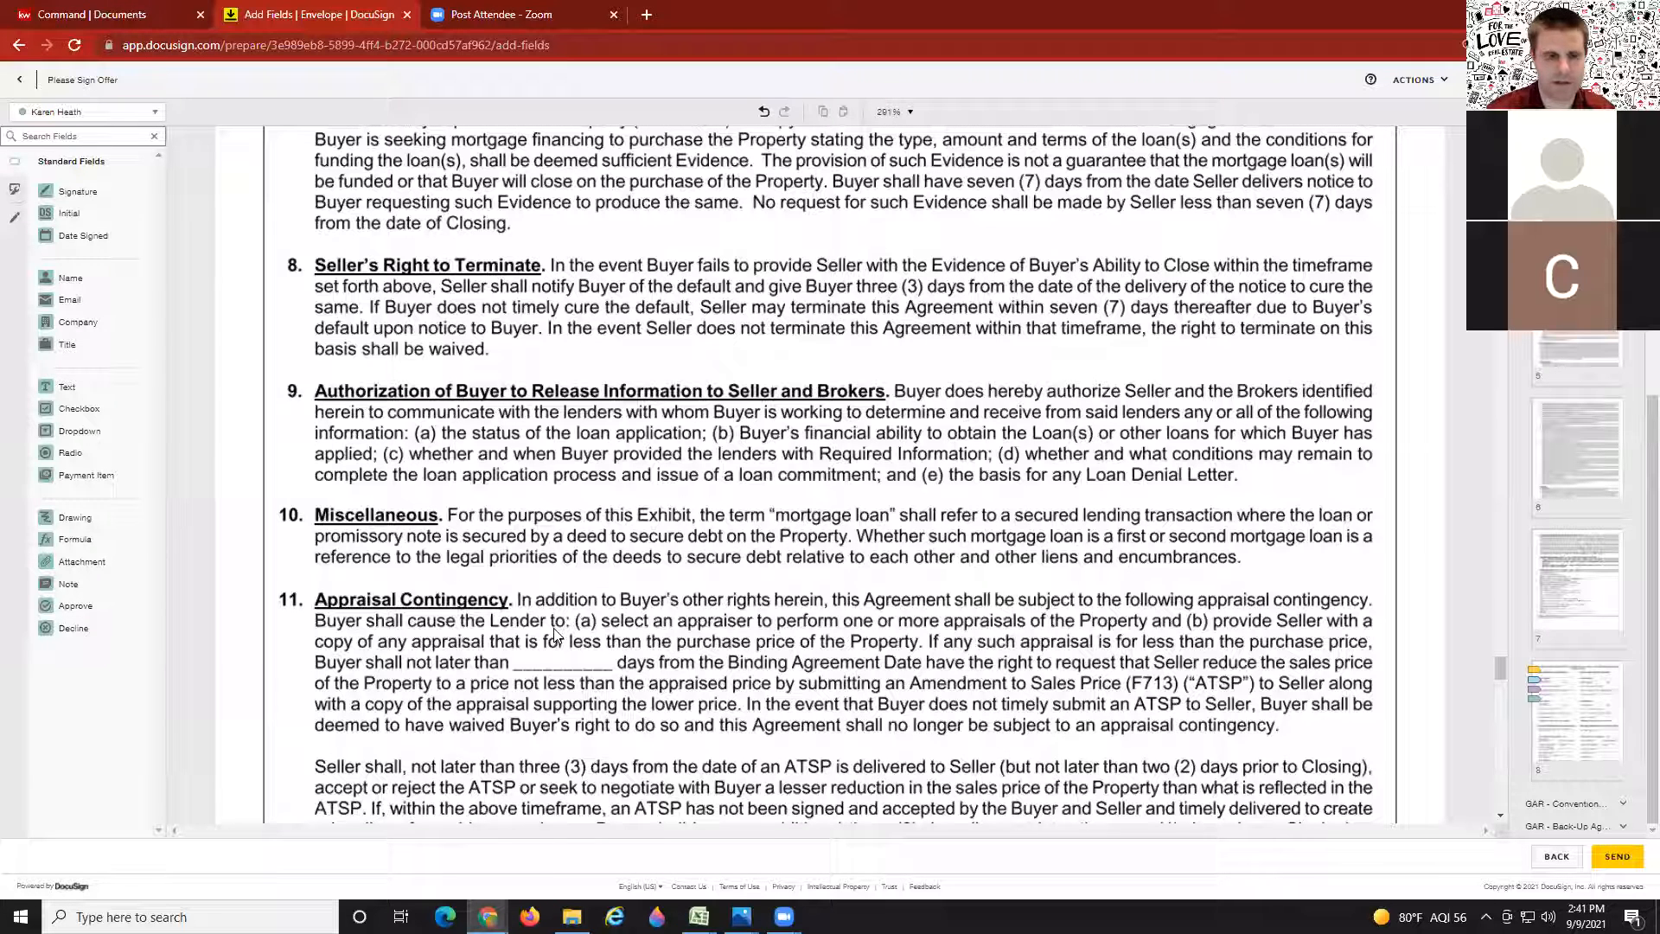
pyautogui.click(39, 113)
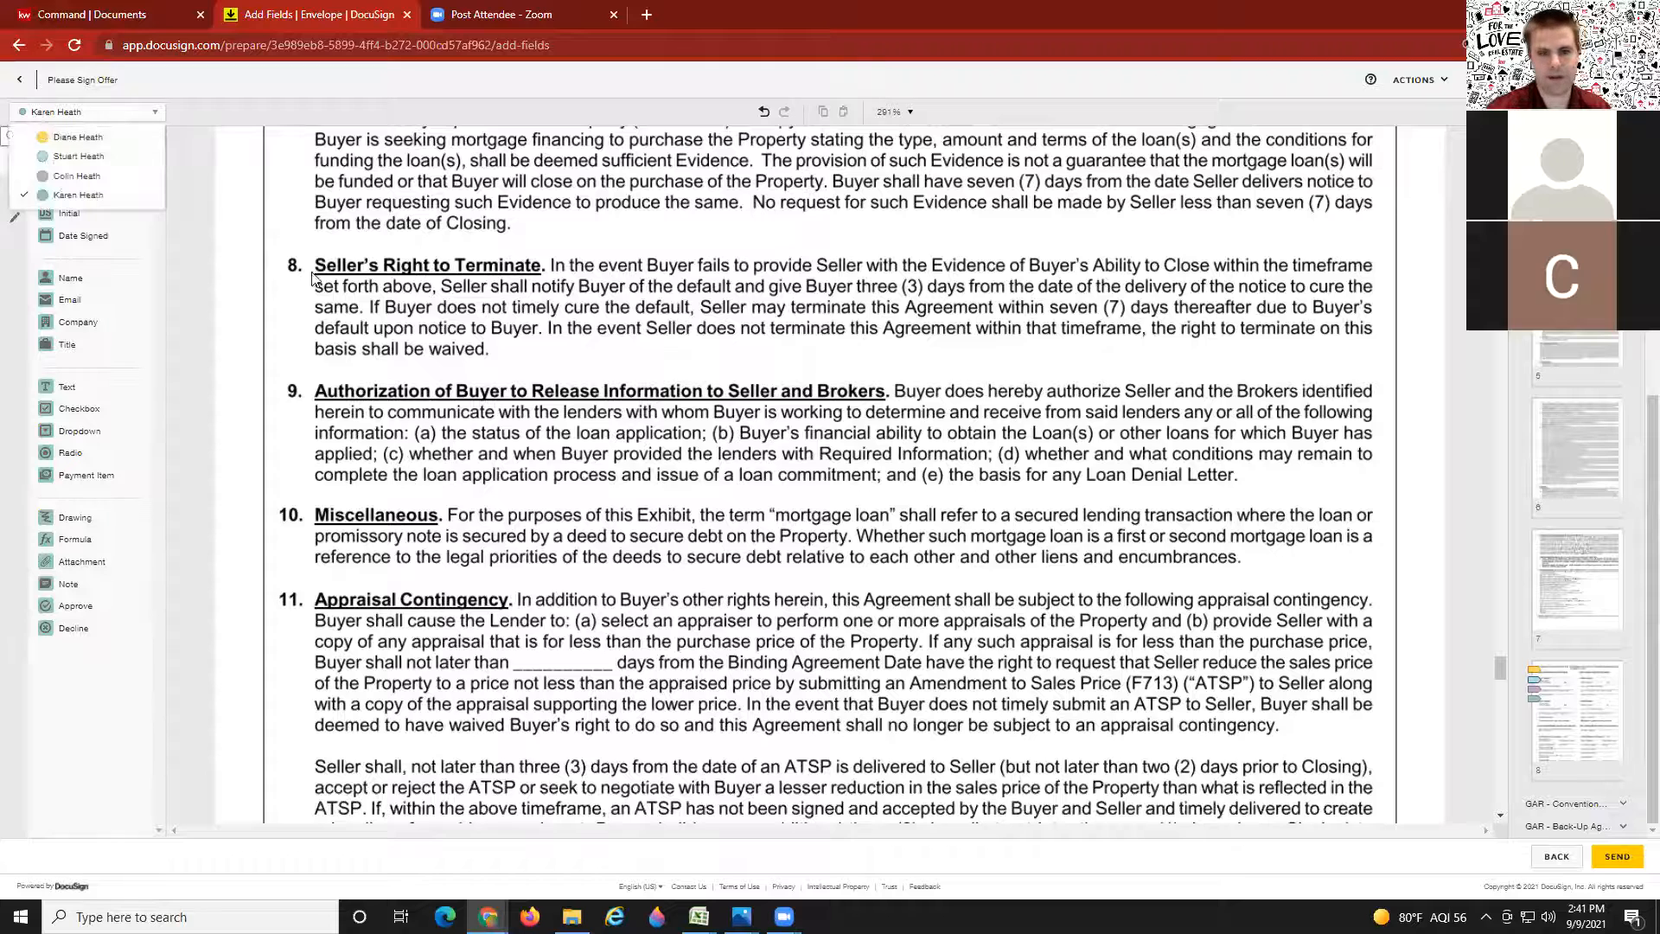
pyautogui.click(172, 339)
pyautogui.moveTo(71, 393); pyautogui.dragTo(528, 652)
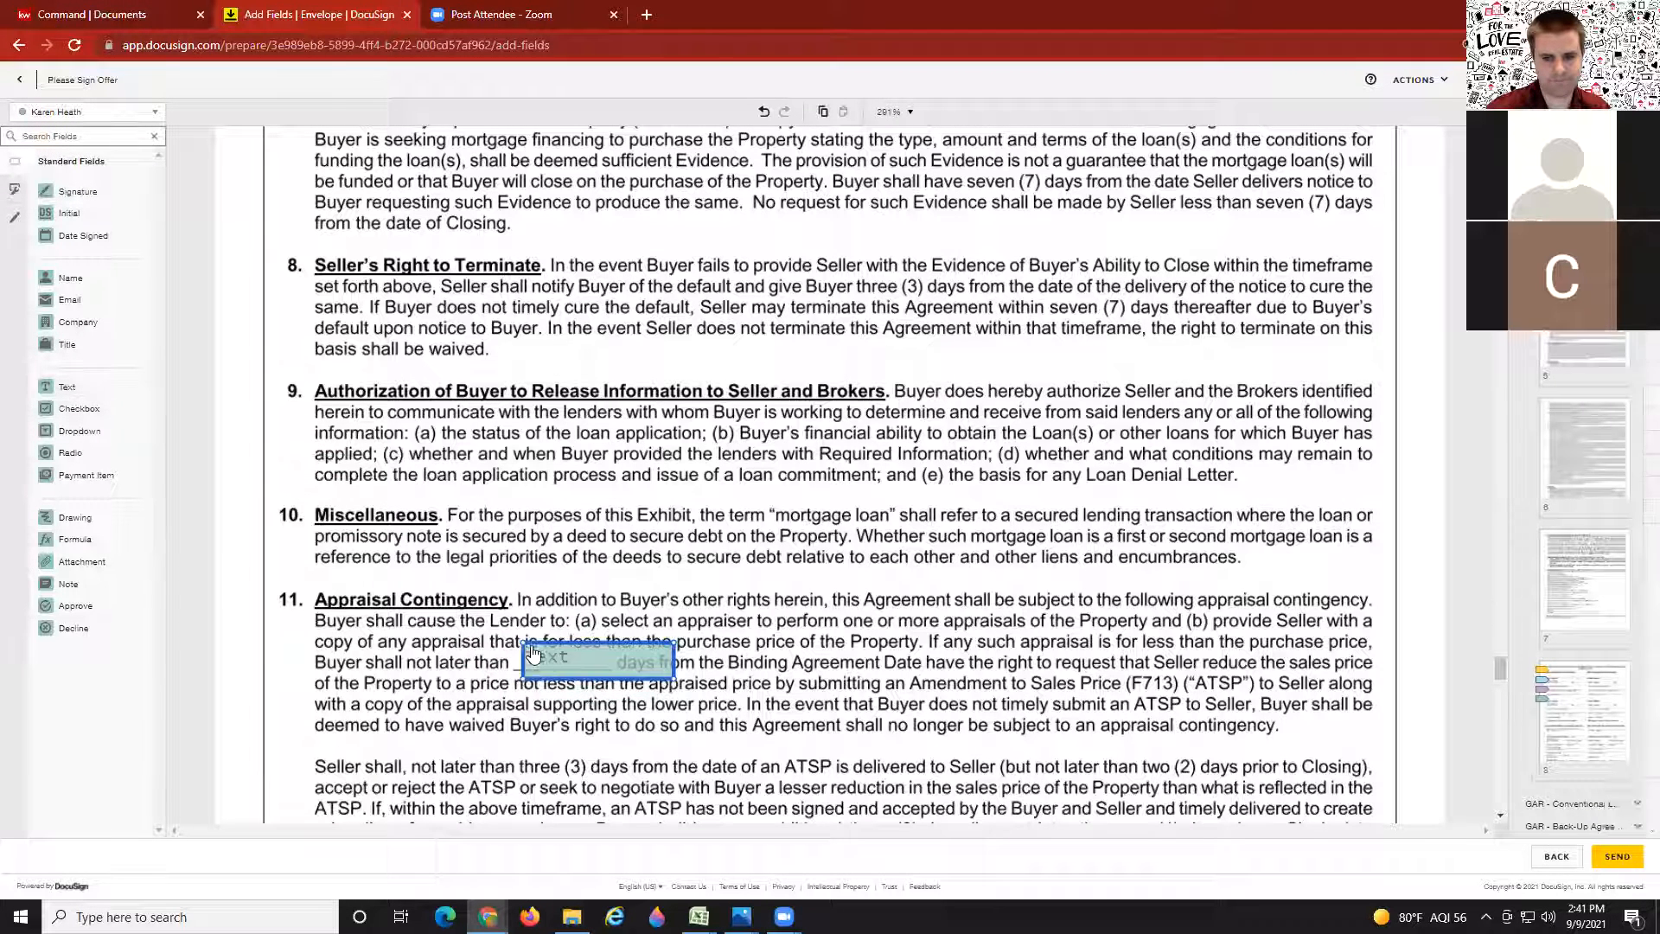
pyautogui.click(540, 658)
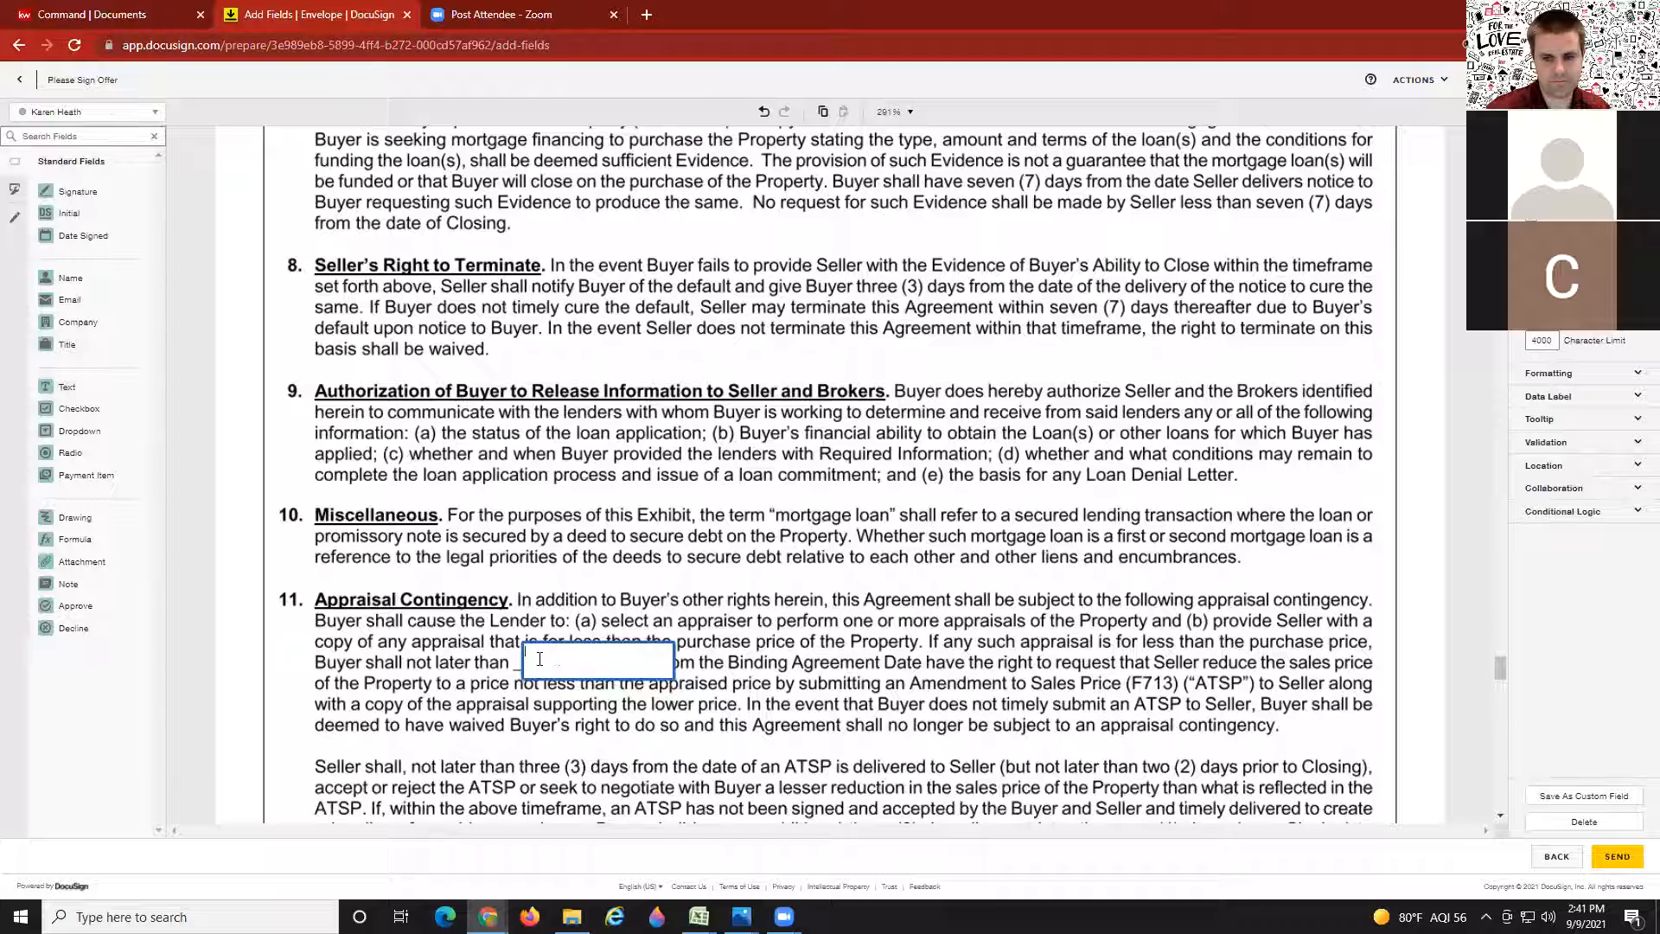
pyautogui.click(602, 600)
pyautogui.click(602, 660)
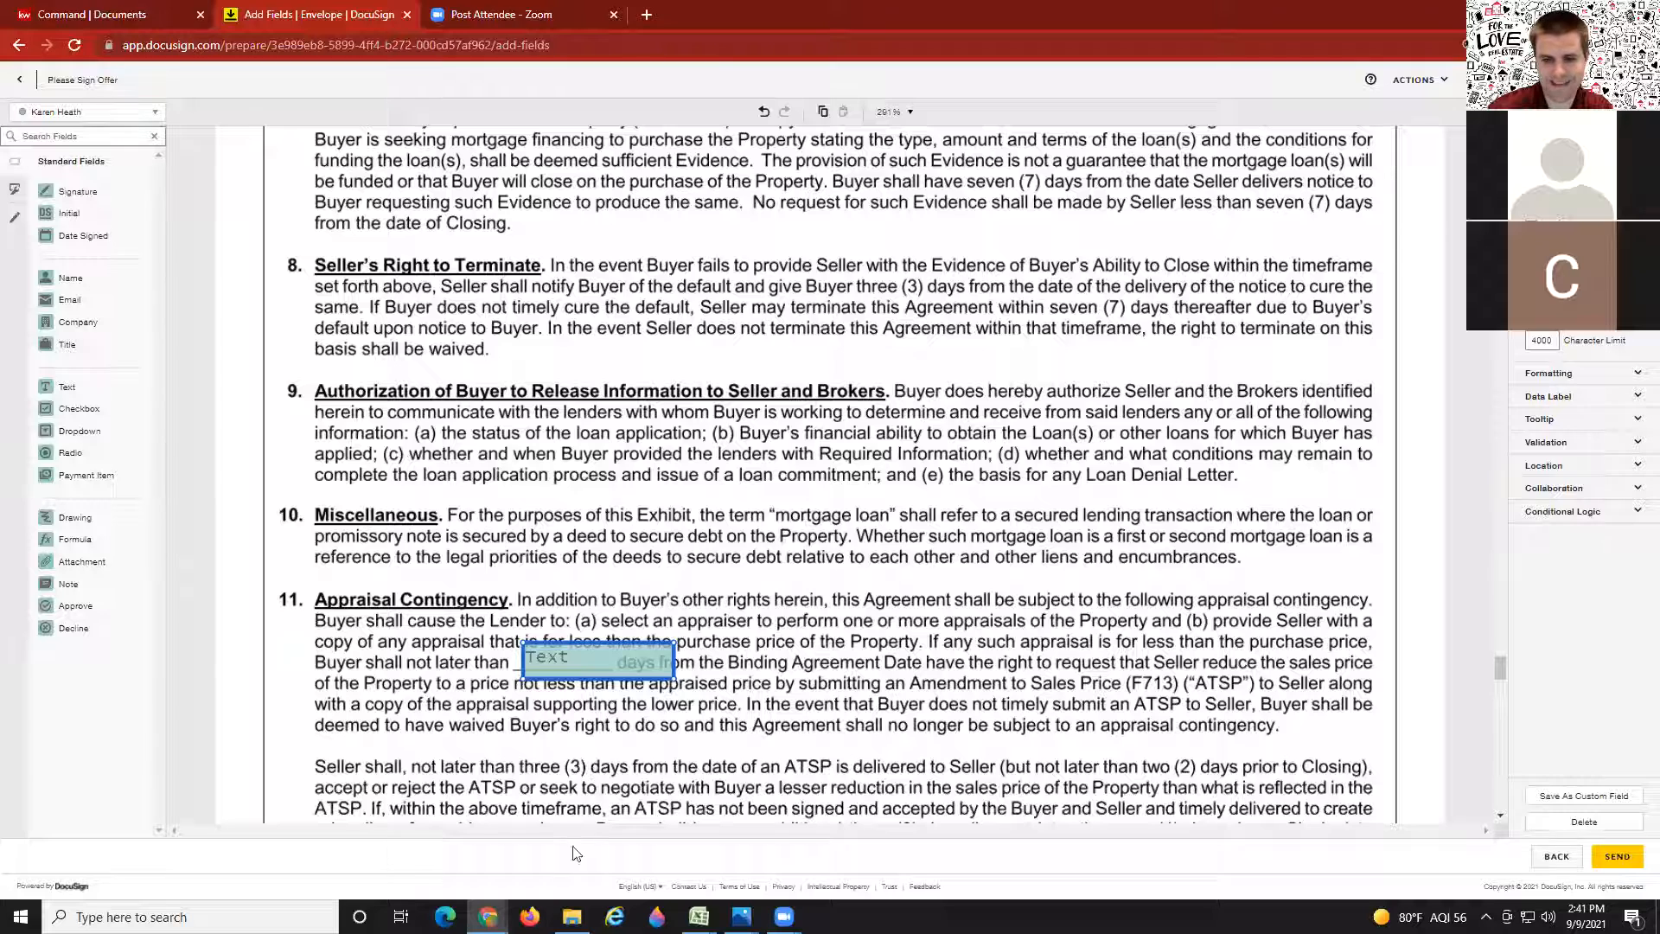
pyautogui.press('Delete')
# Step: Add a text field reading 21 on the appraisal days blank, assigned to the agent
pyautogui.click(107, 112)
pyautogui.click(93, 155)
pyautogui.moveTo(67, 386); pyautogui.dragTo(523, 650)
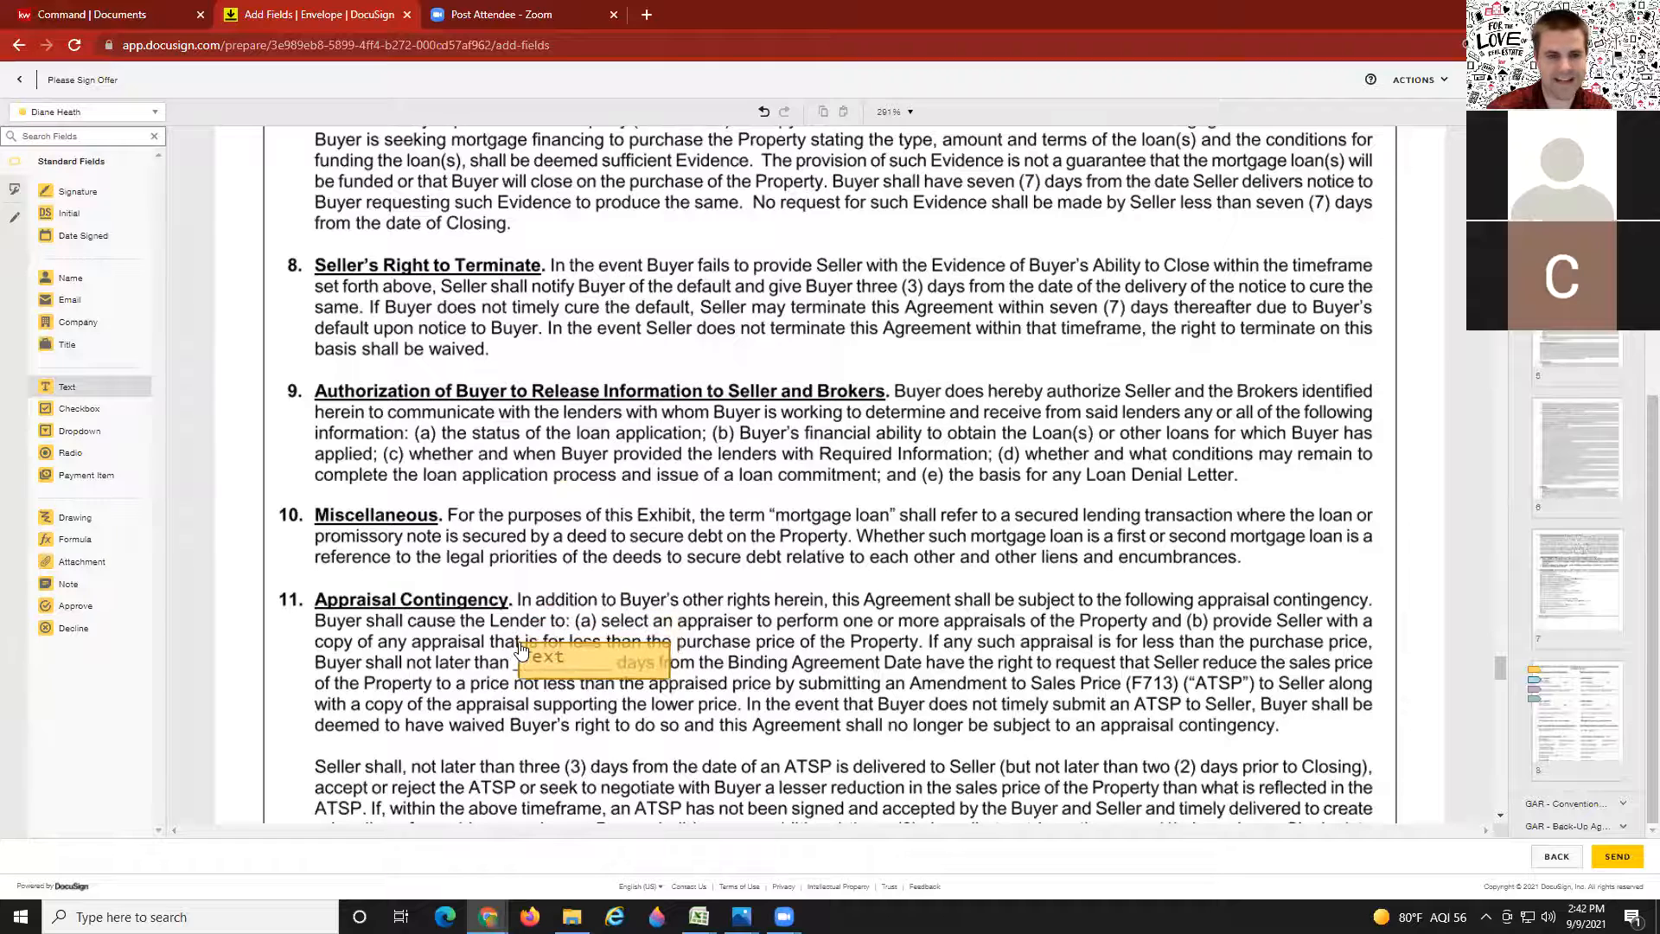
pyautogui.click(587, 636)
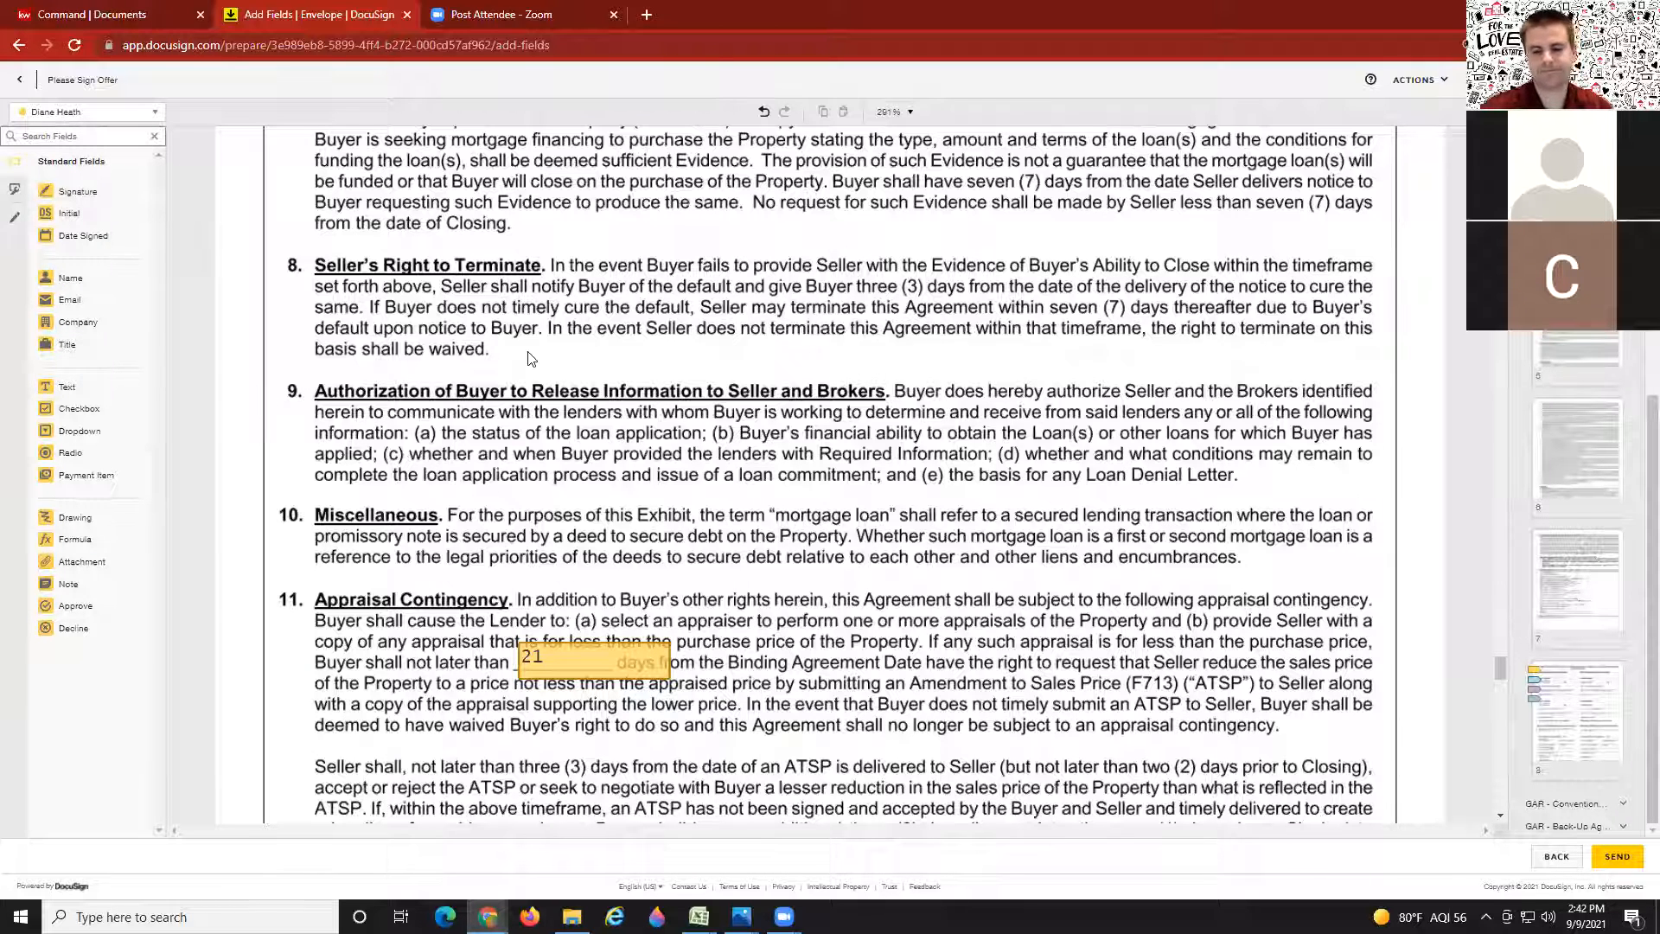
# Step: Remove a stray text field placed in section 9 for the previous recipient
pyautogui.click(86, 112)
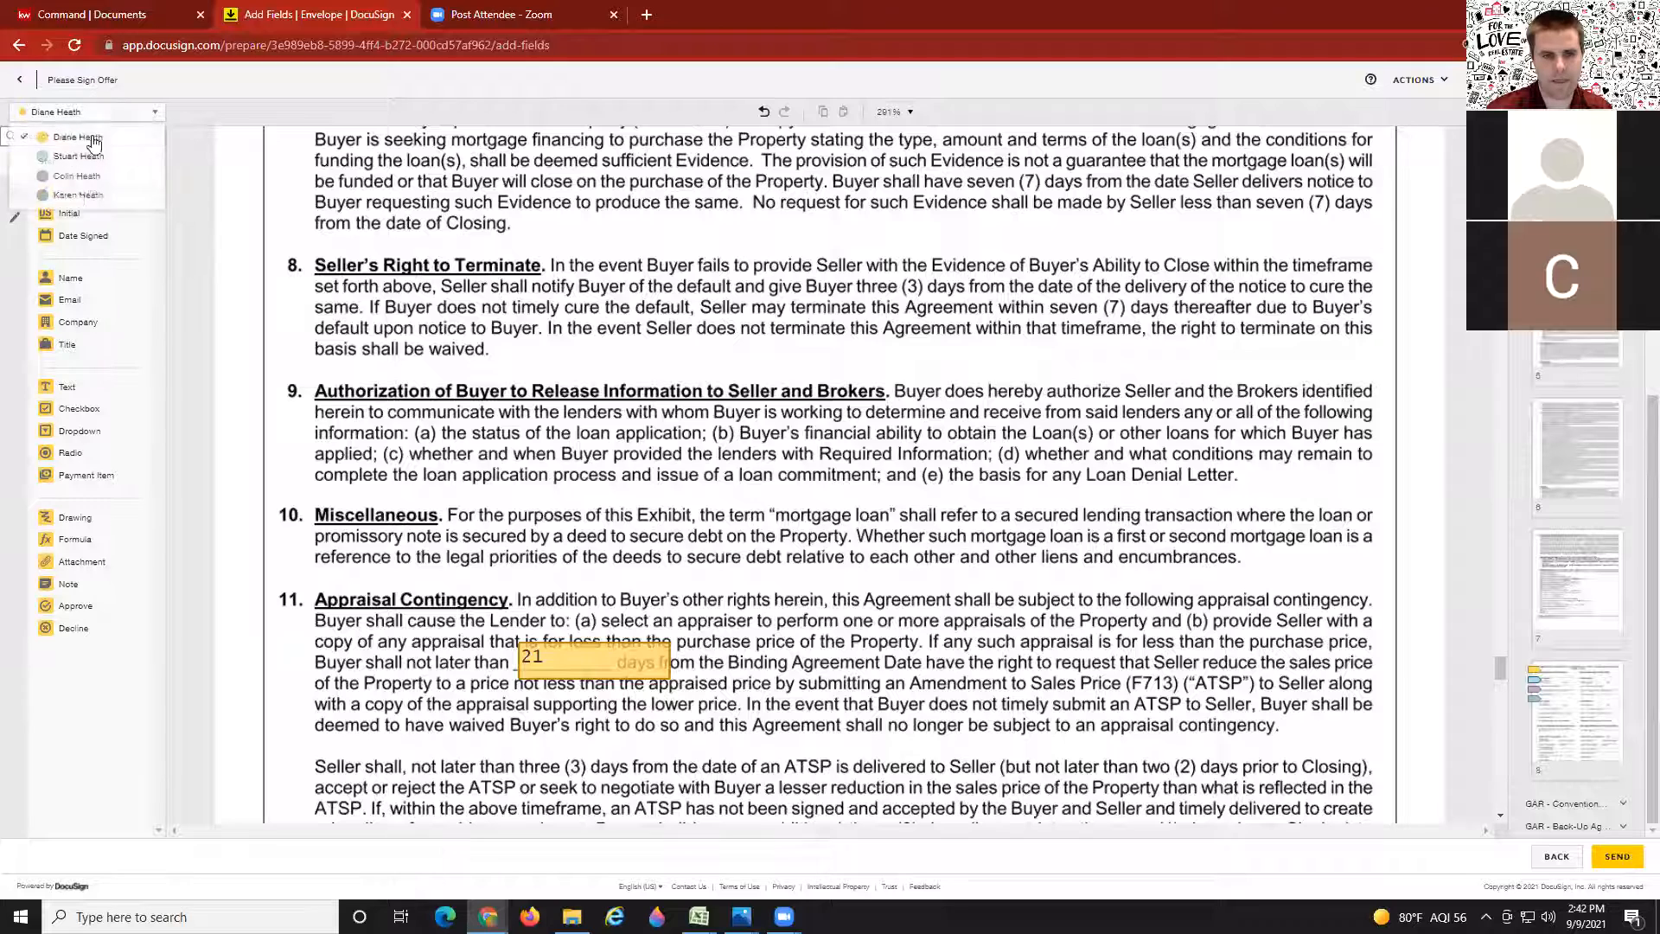
pyautogui.click(76, 198)
pyautogui.moveTo(66, 387); pyautogui.dragTo(755, 411)
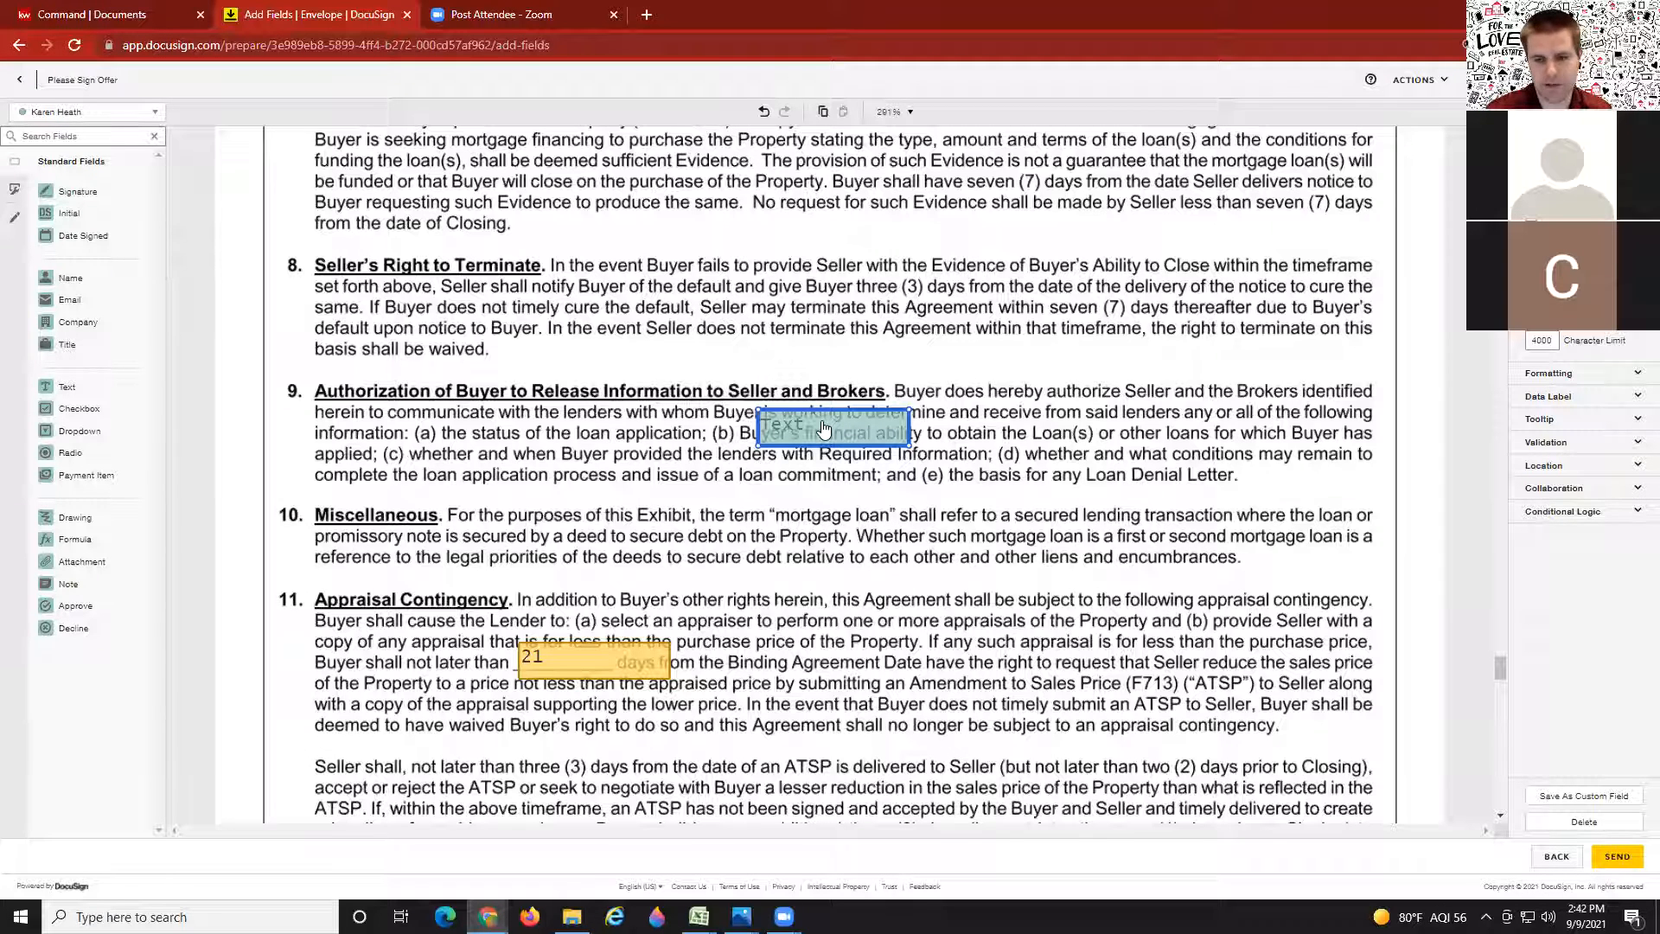
pyautogui.press('Delete')
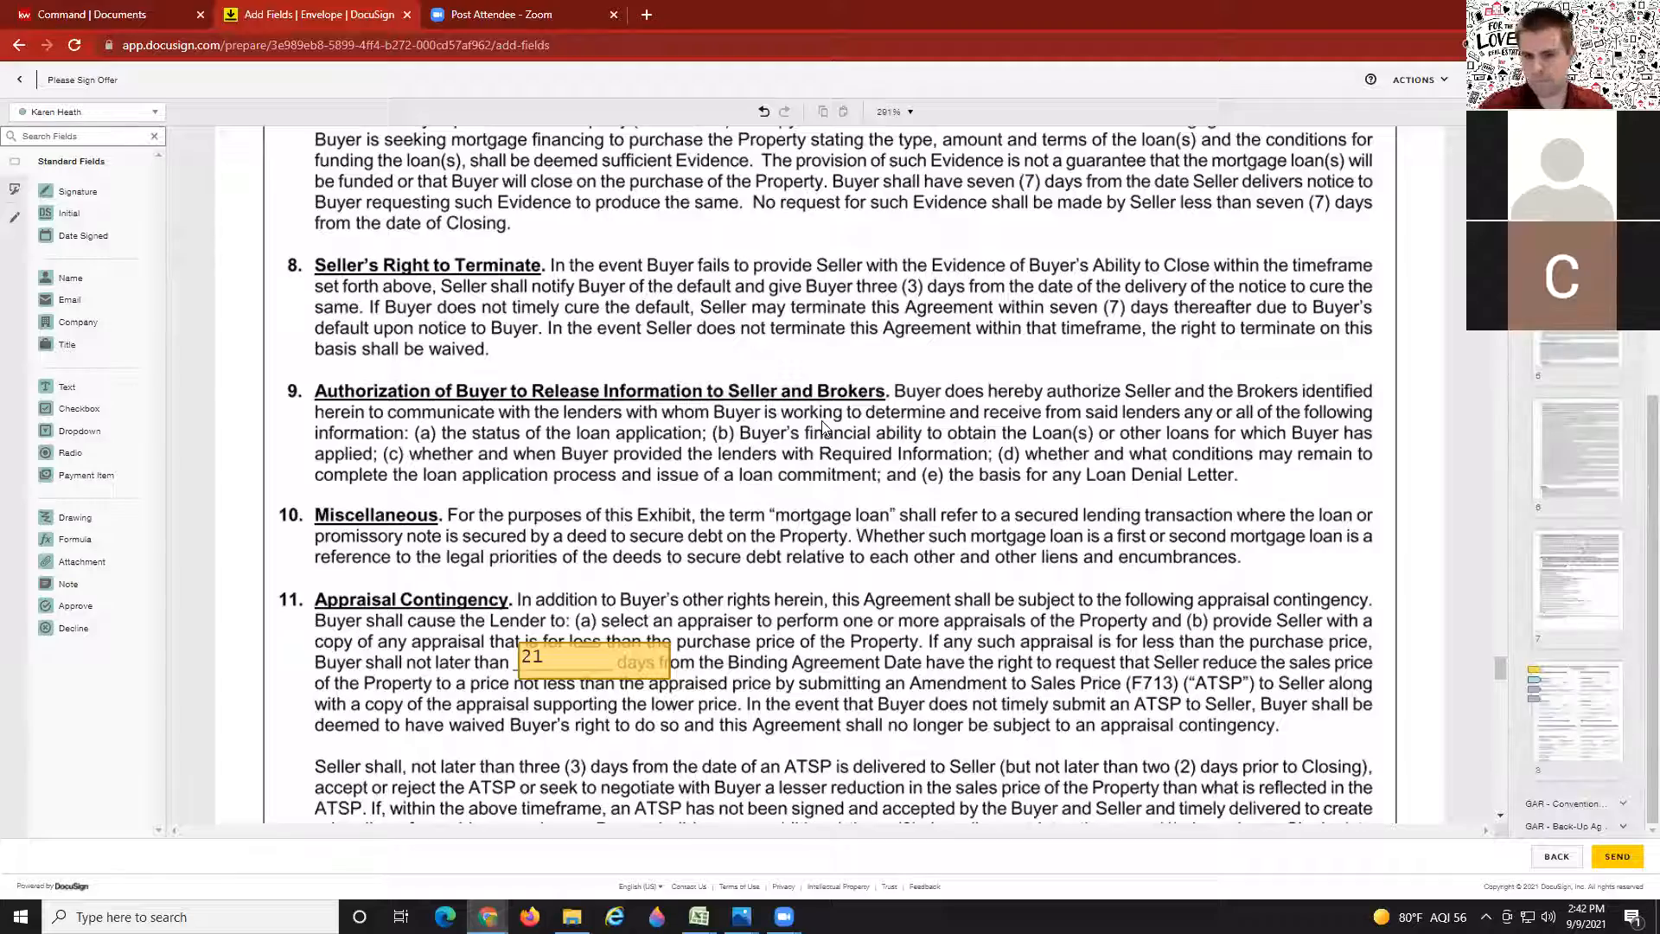
pyautogui.scroll(3, 804, 432)
# Step: Return to page 1 of the F201 agreement showing the $410000 purchase price
pyautogui.scroll(9, 797, 449)
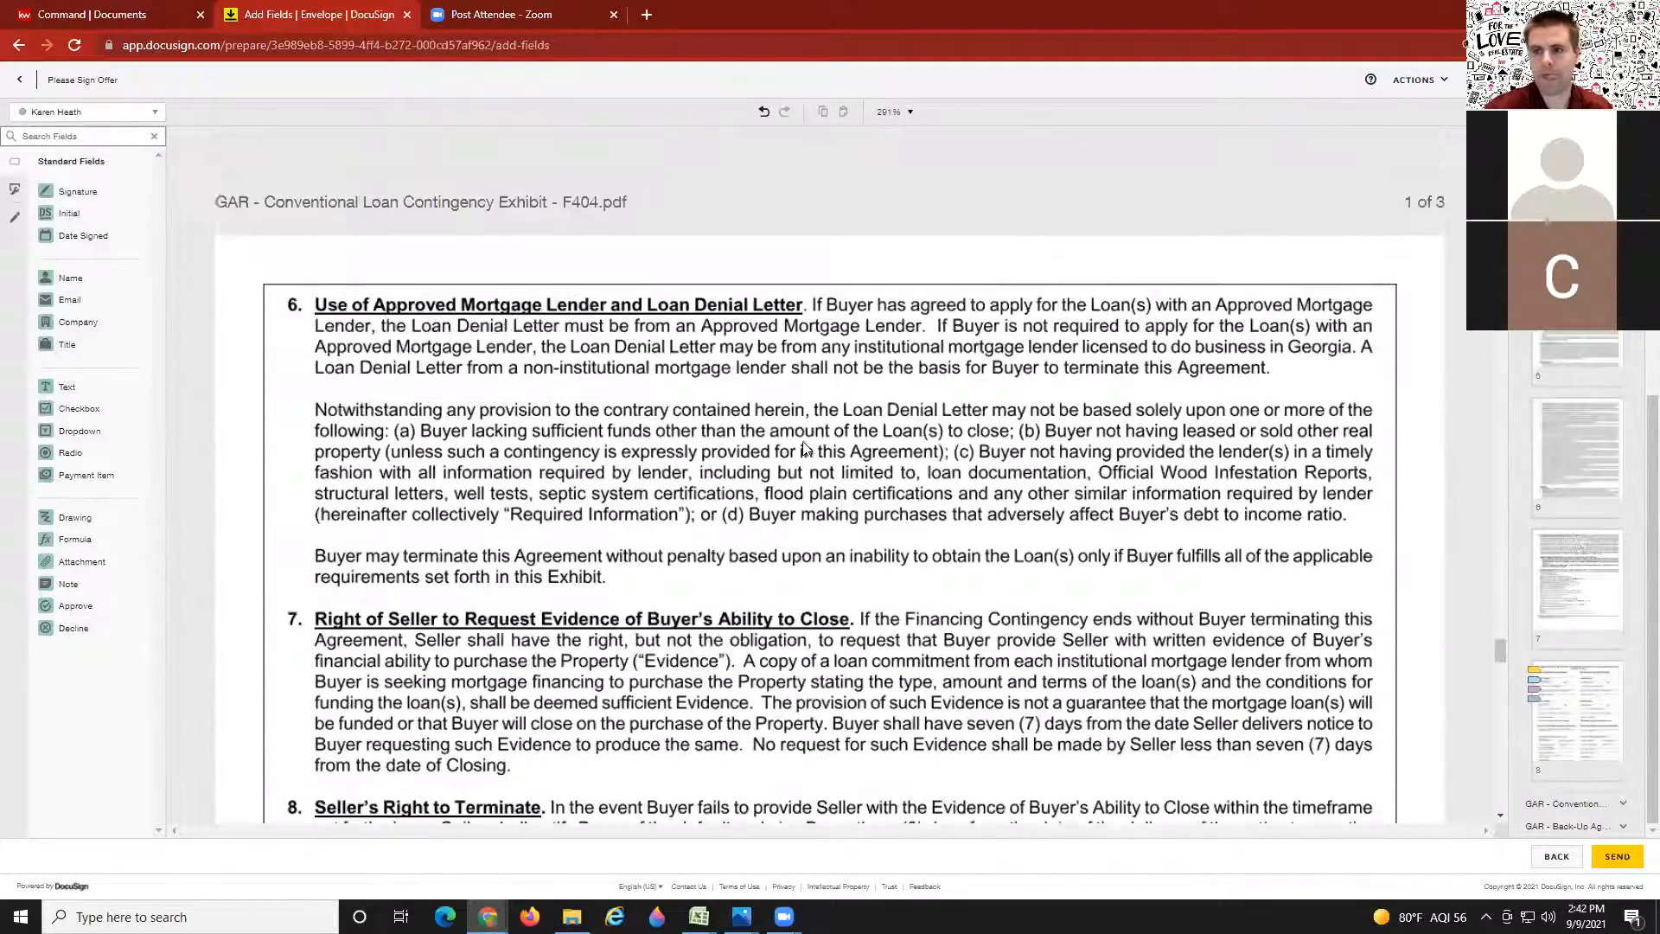
pyautogui.moveTo(1497, 636); pyautogui.dragTo(1497, 143)
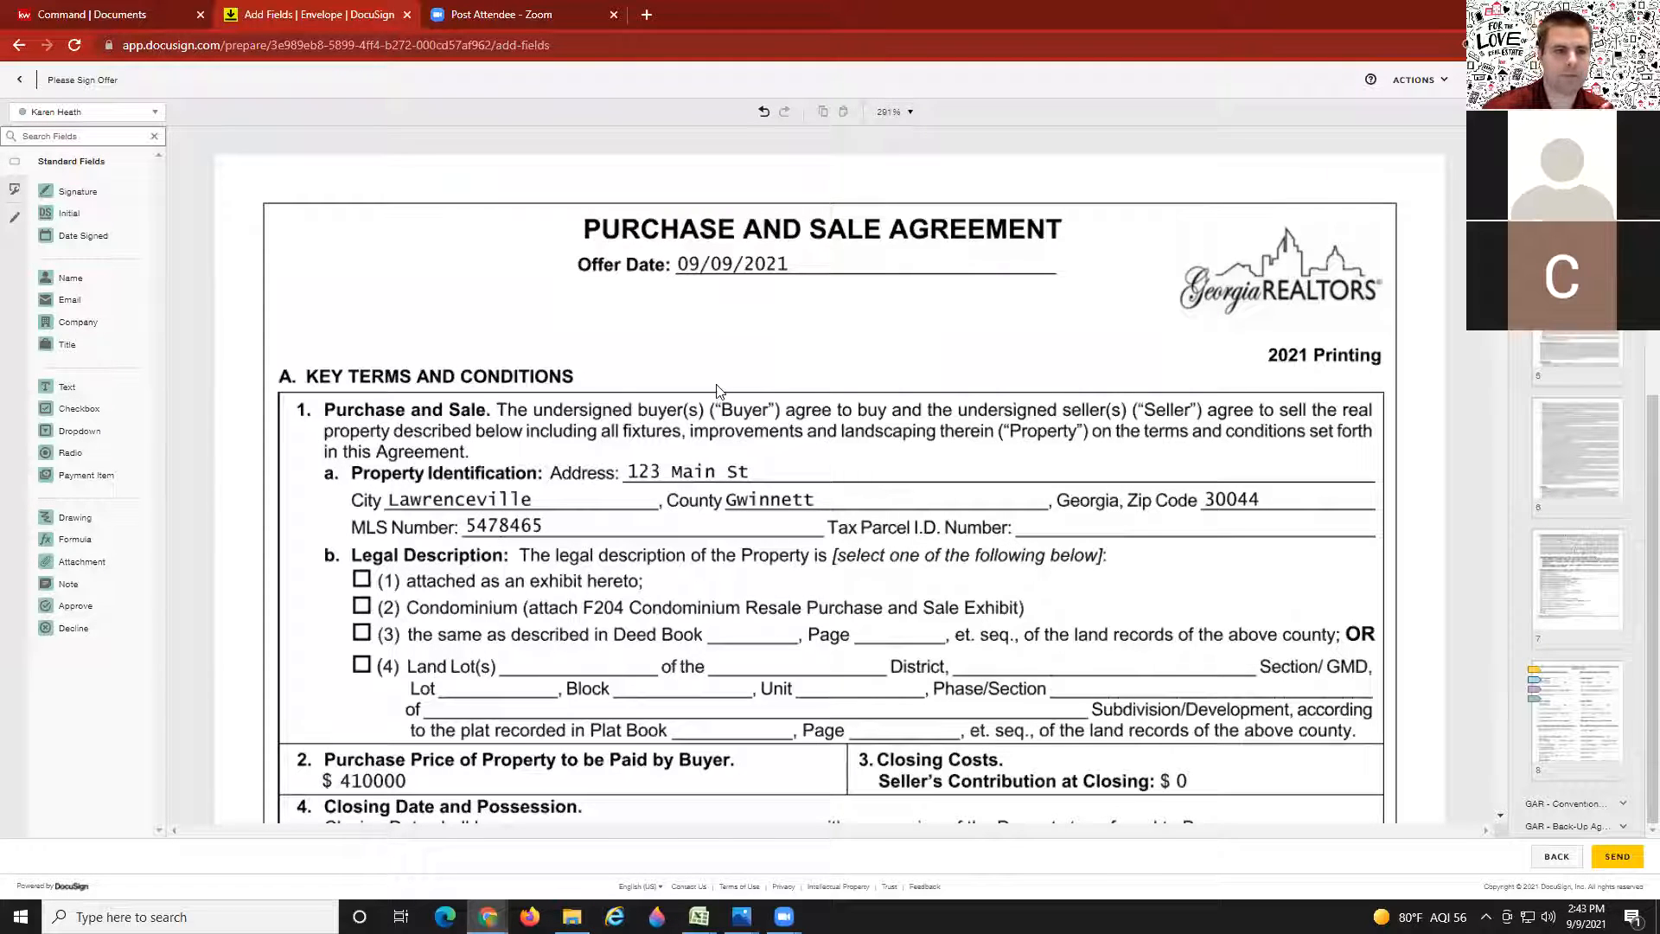
pyautogui.scroll(-1, 634, 522)
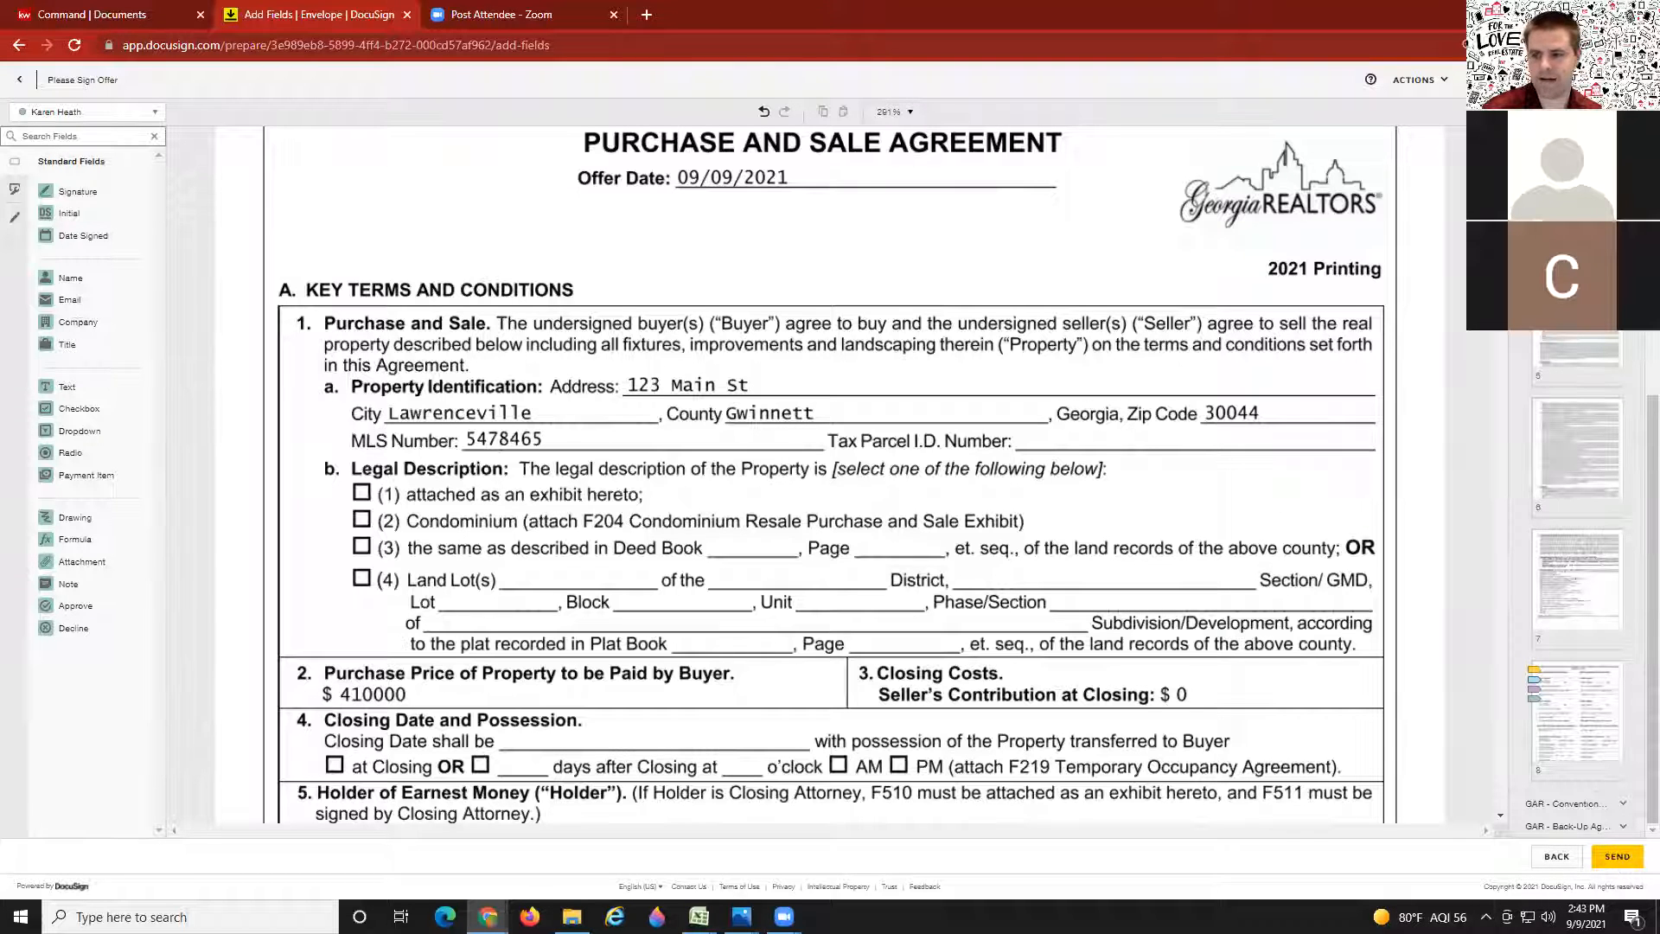
pyautogui.click(1617, 856)
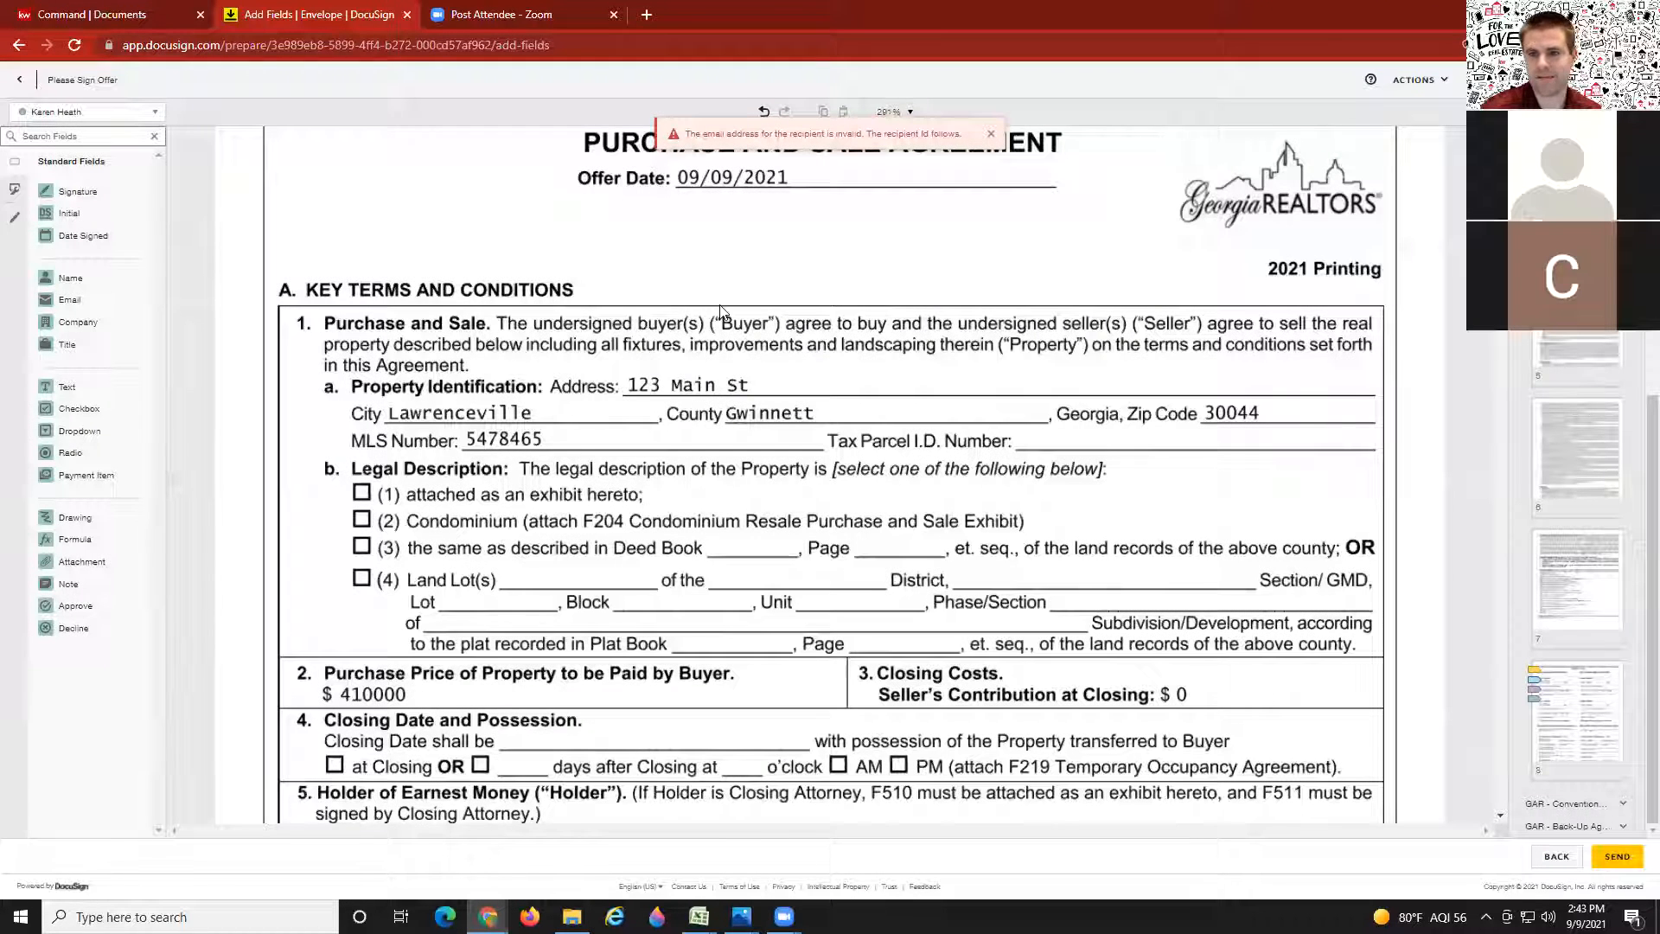
pyautogui.scroll(1, 720, 311)
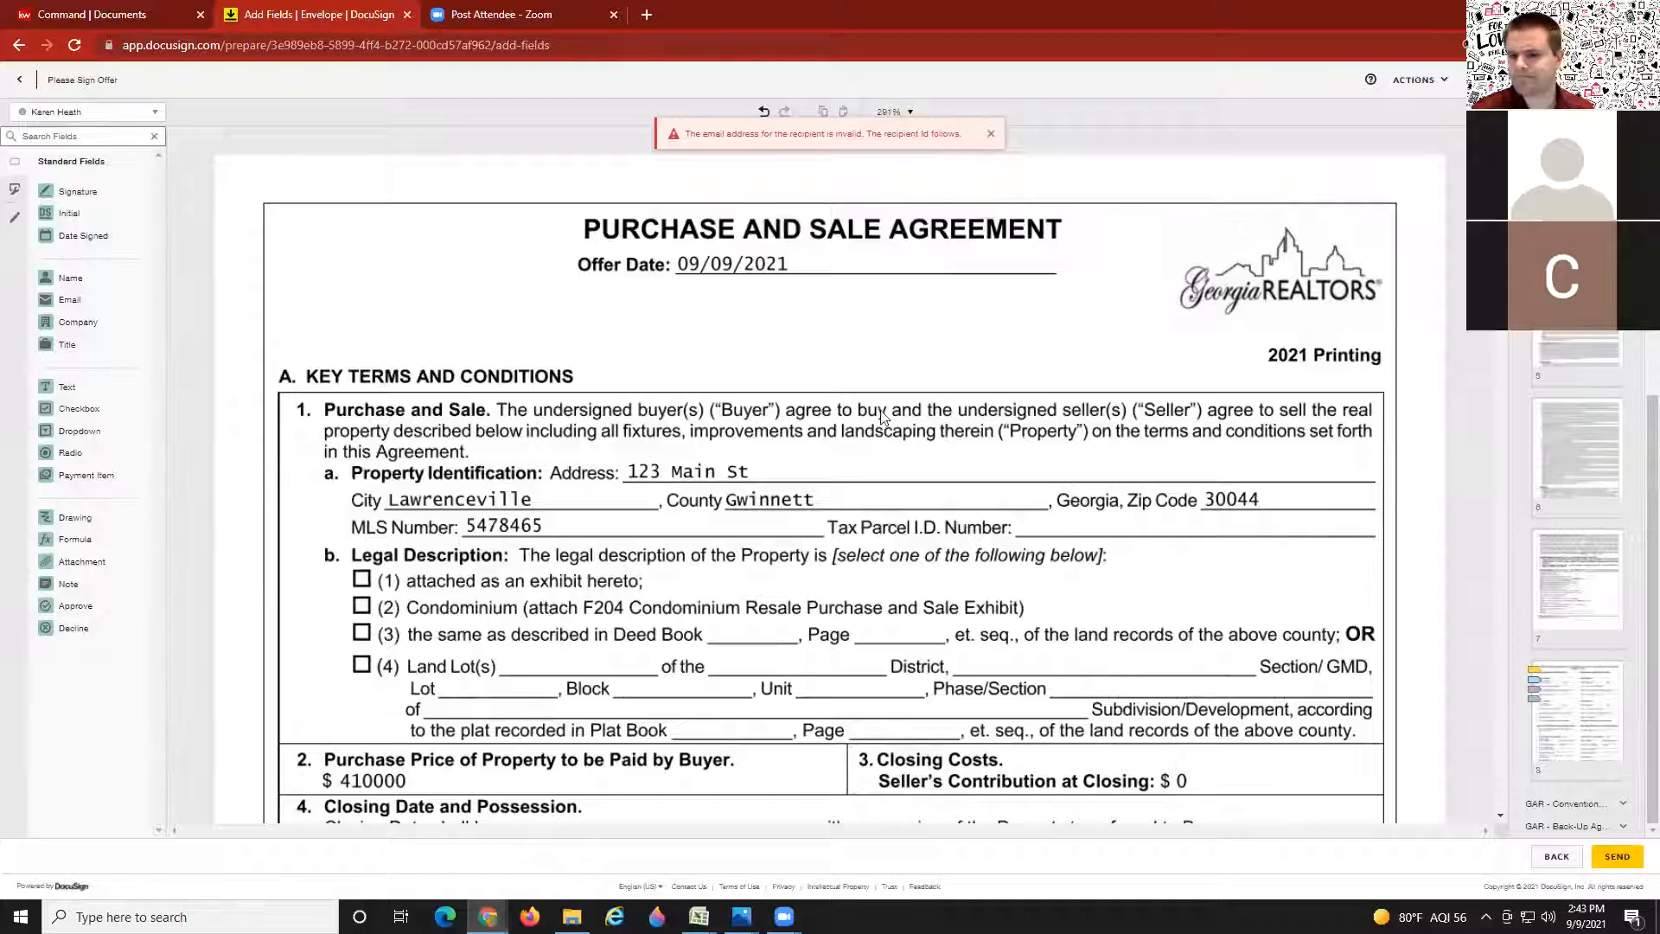
pyautogui.scroll(-20, 895, 402)
pyautogui.scroll(4, 873, 411)
pyautogui.scroll(15, 873, 415)
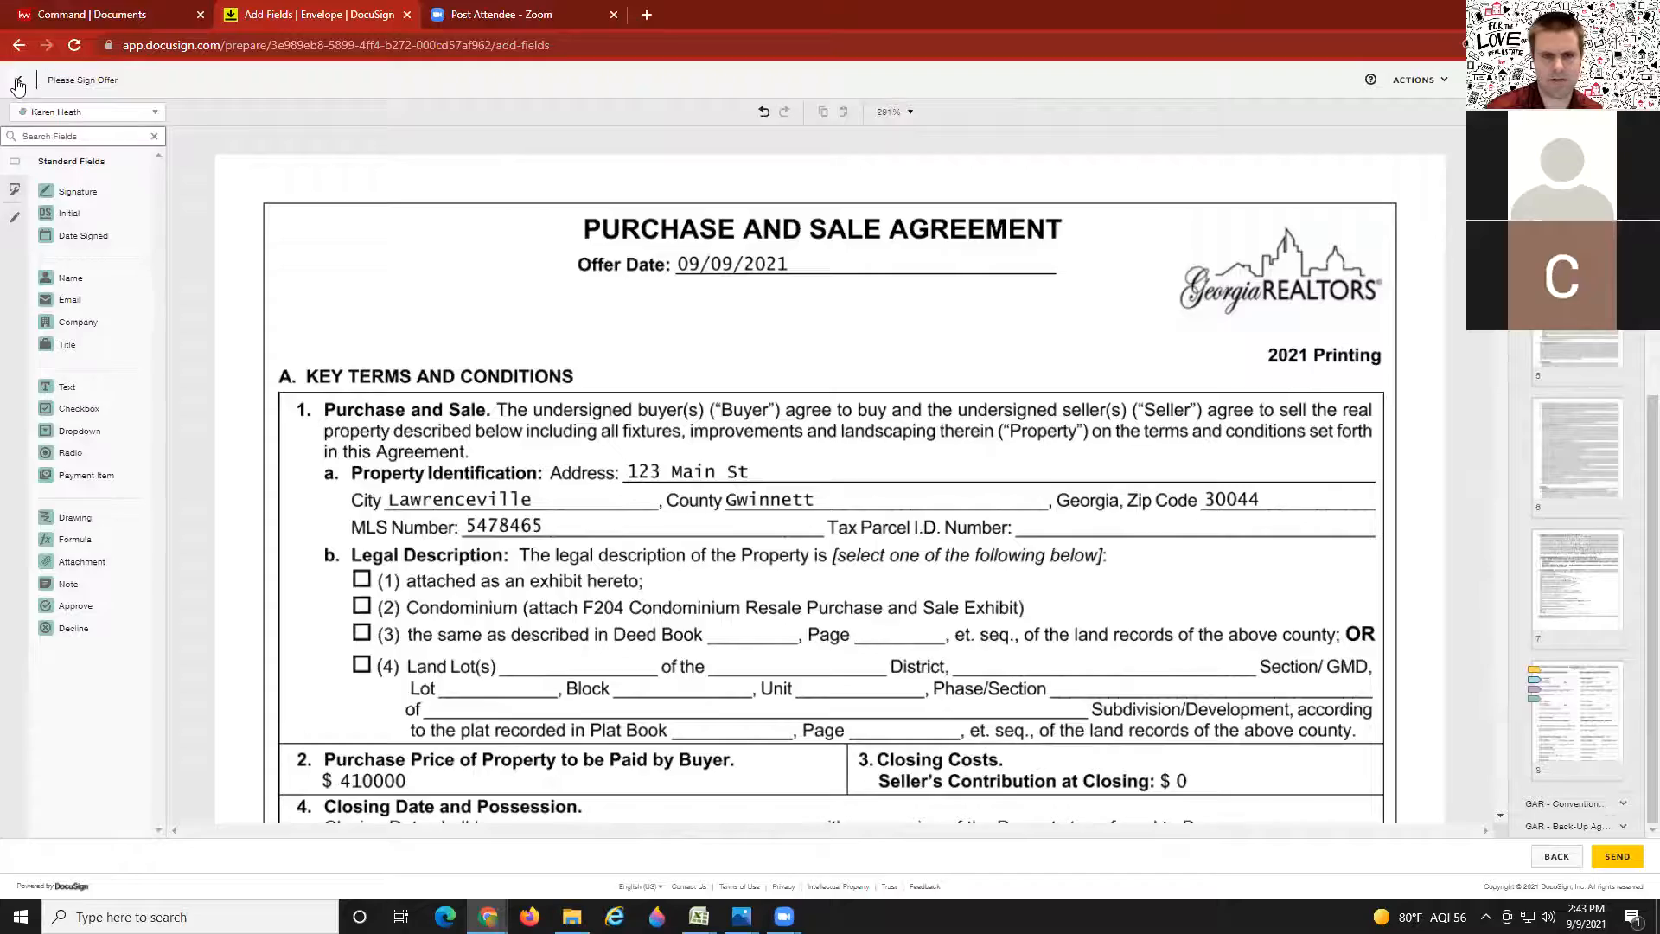
pyautogui.scroll(-20, 893, 364)
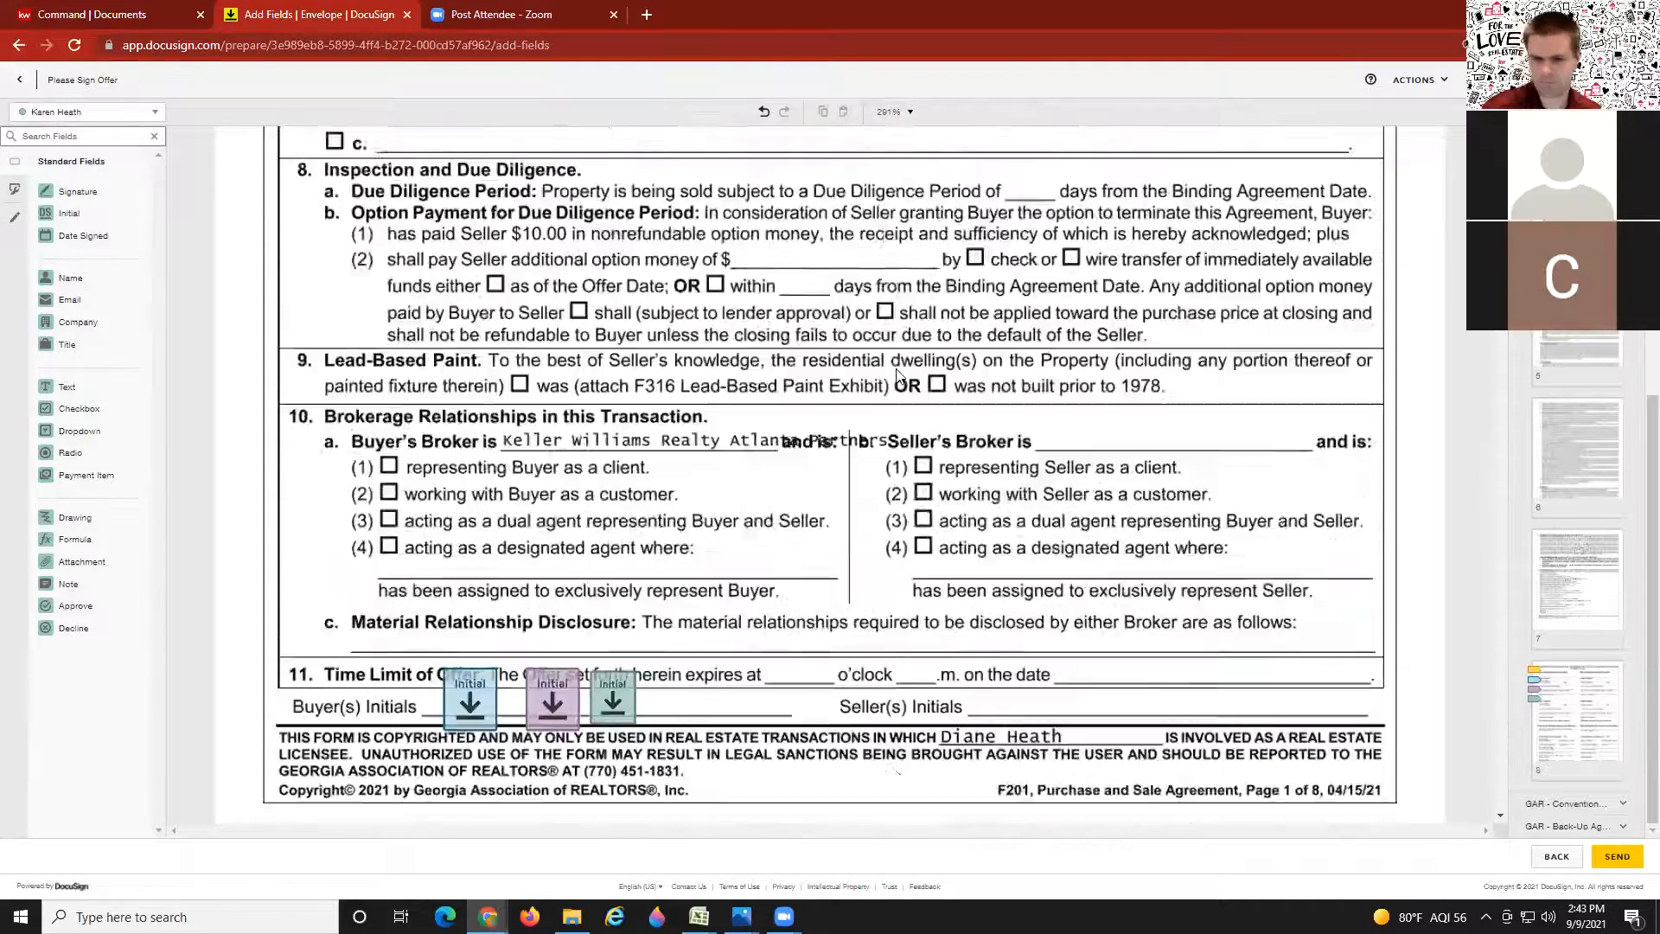
pyautogui.scroll(20, 893, 380)
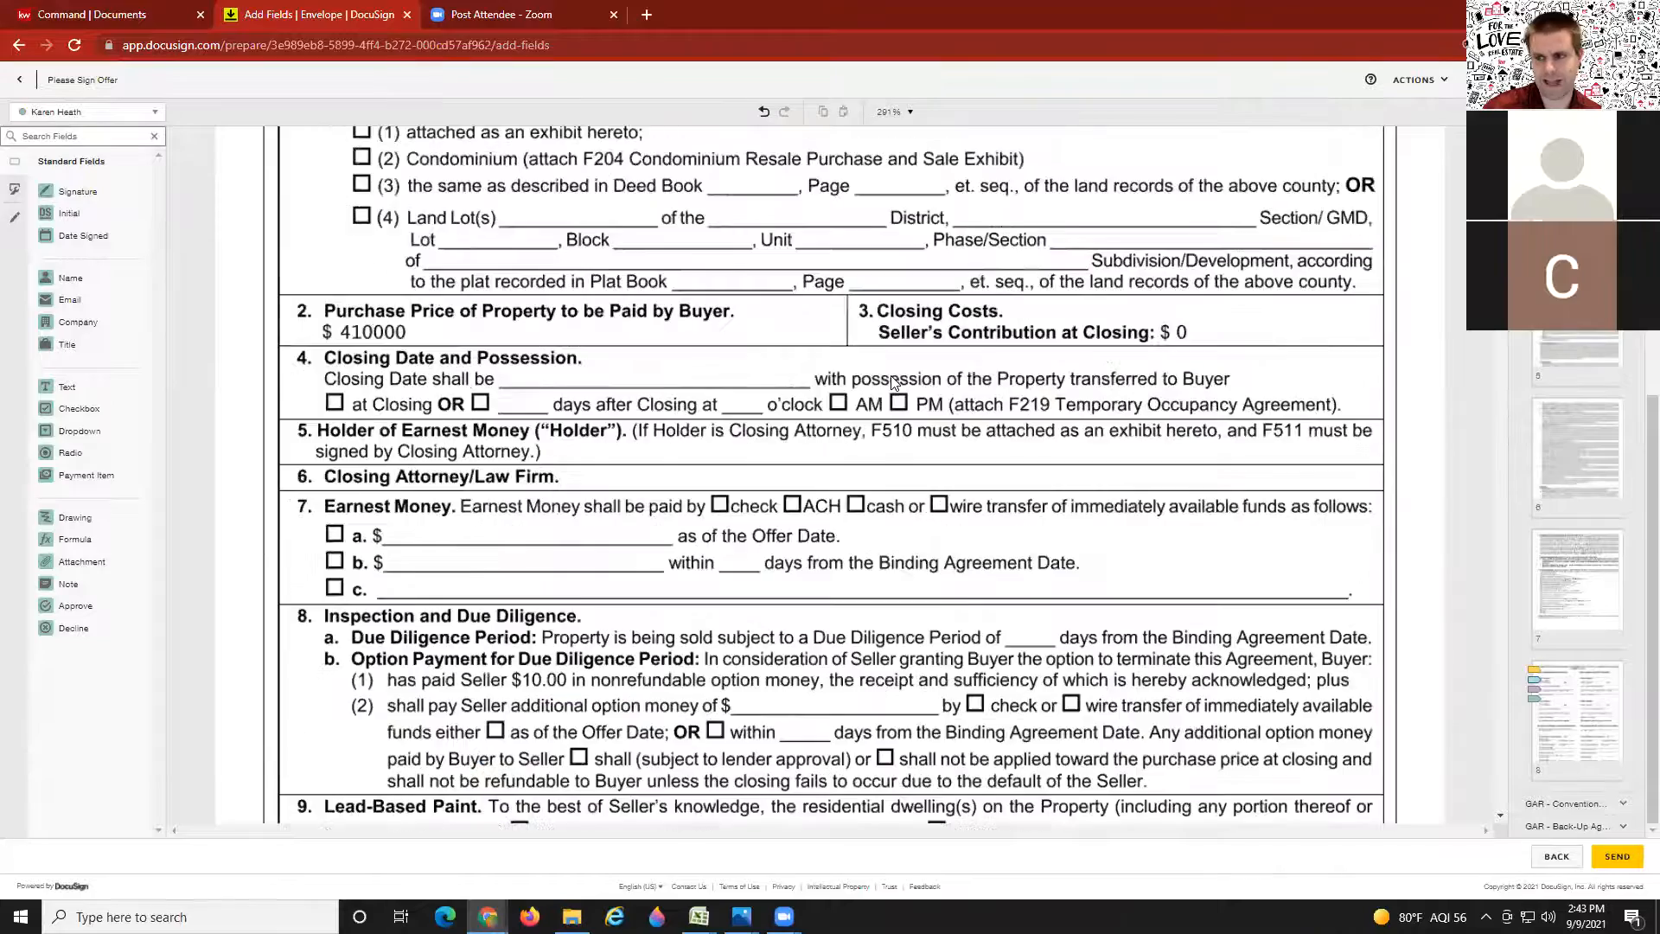
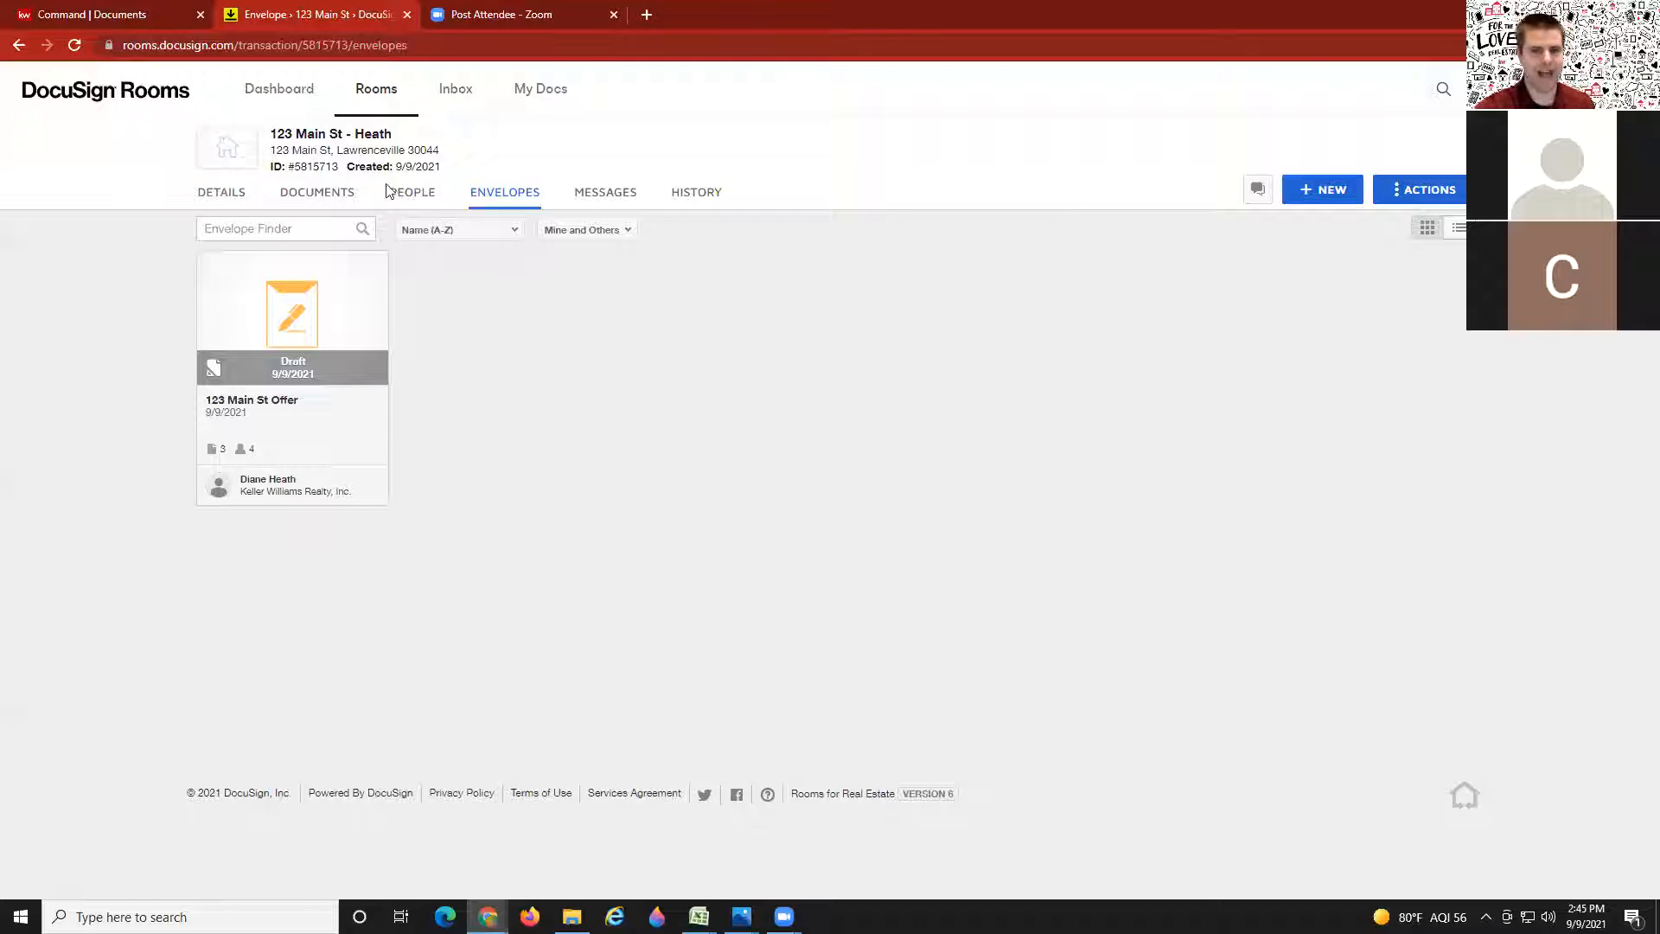
# Step: Reopen the 123 Main St Offer envelope and return to its details after the invalid e-mail error
pyautogui.click(327, 204)
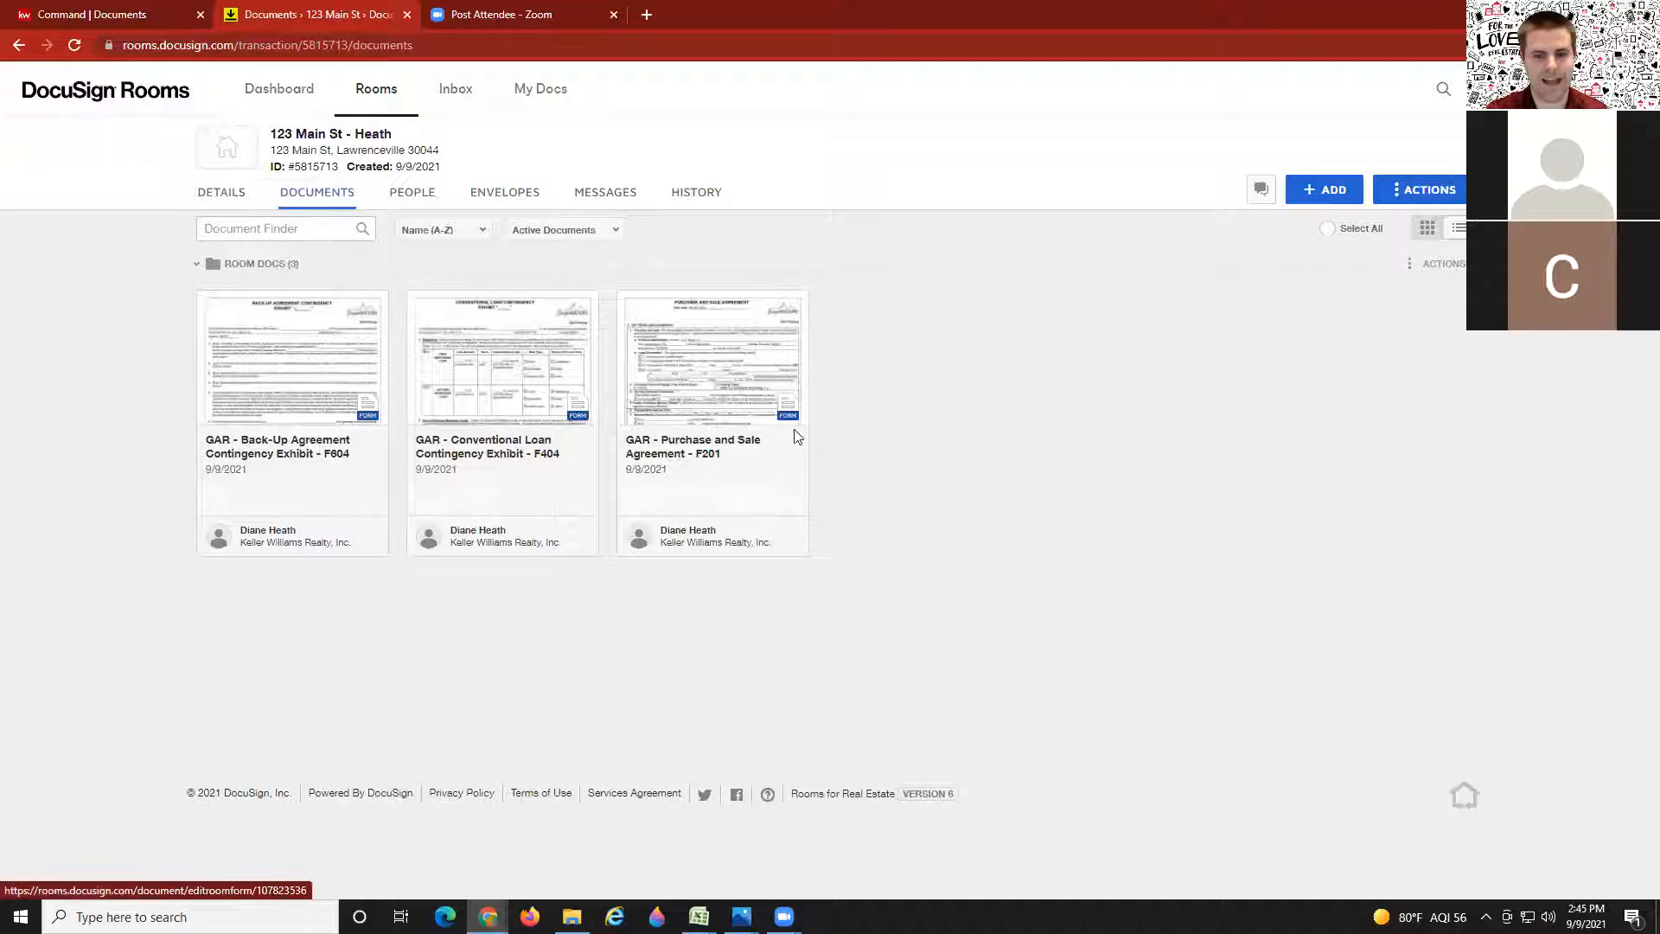
pyautogui.click(504, 196)
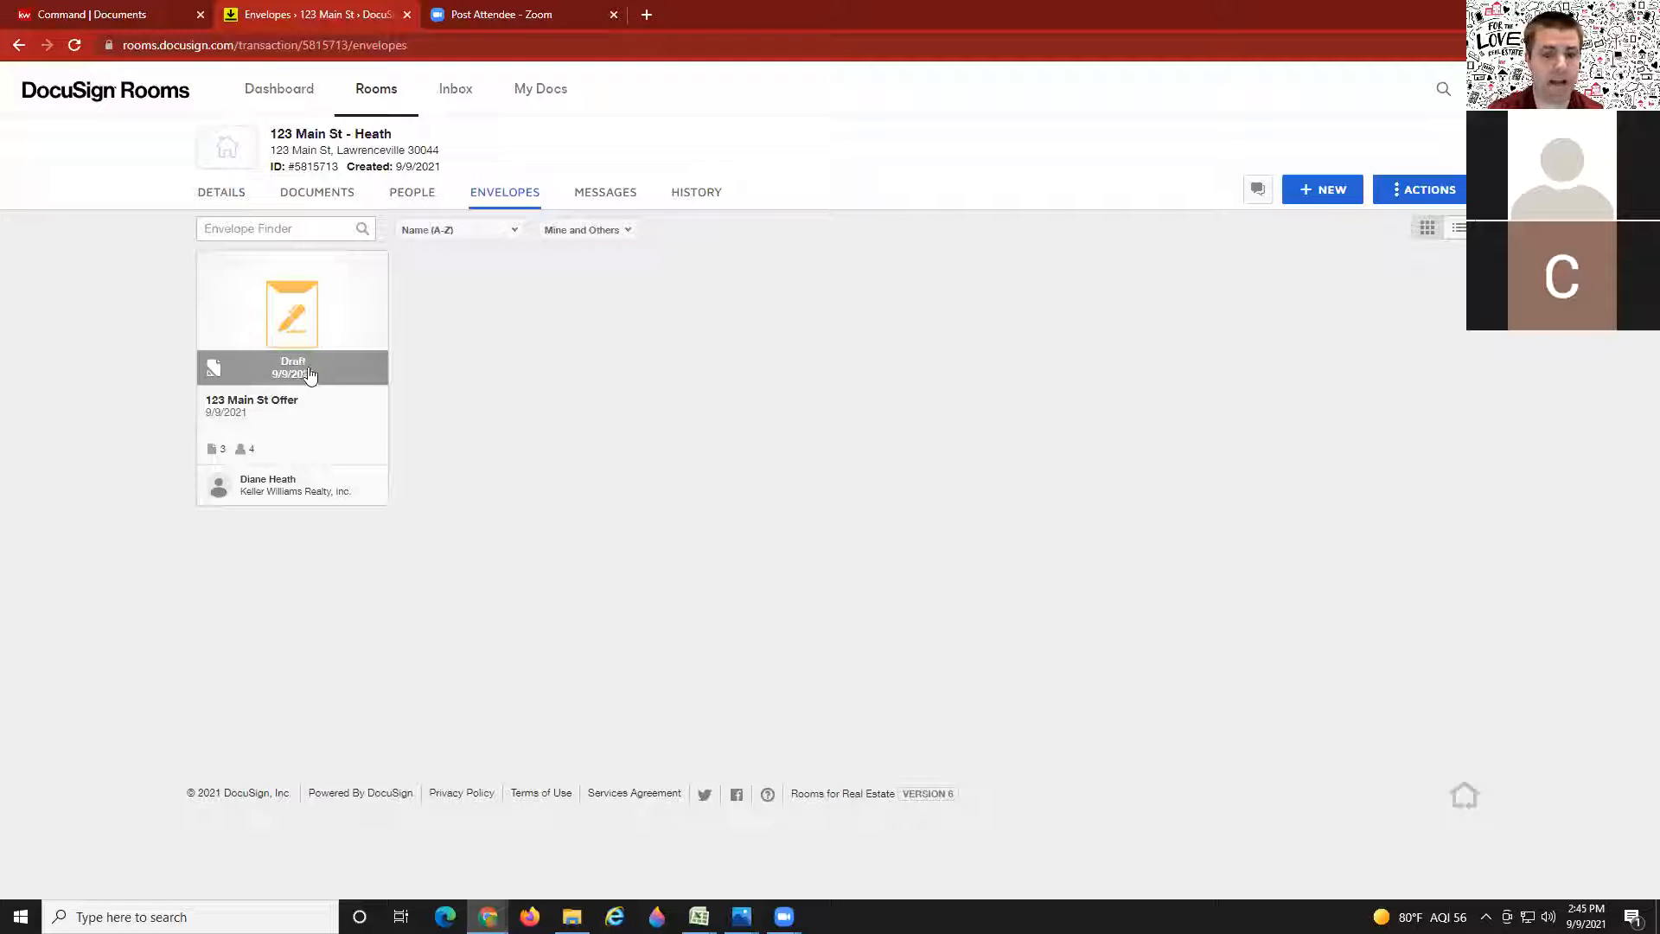
pyautogui.click(292, 326)
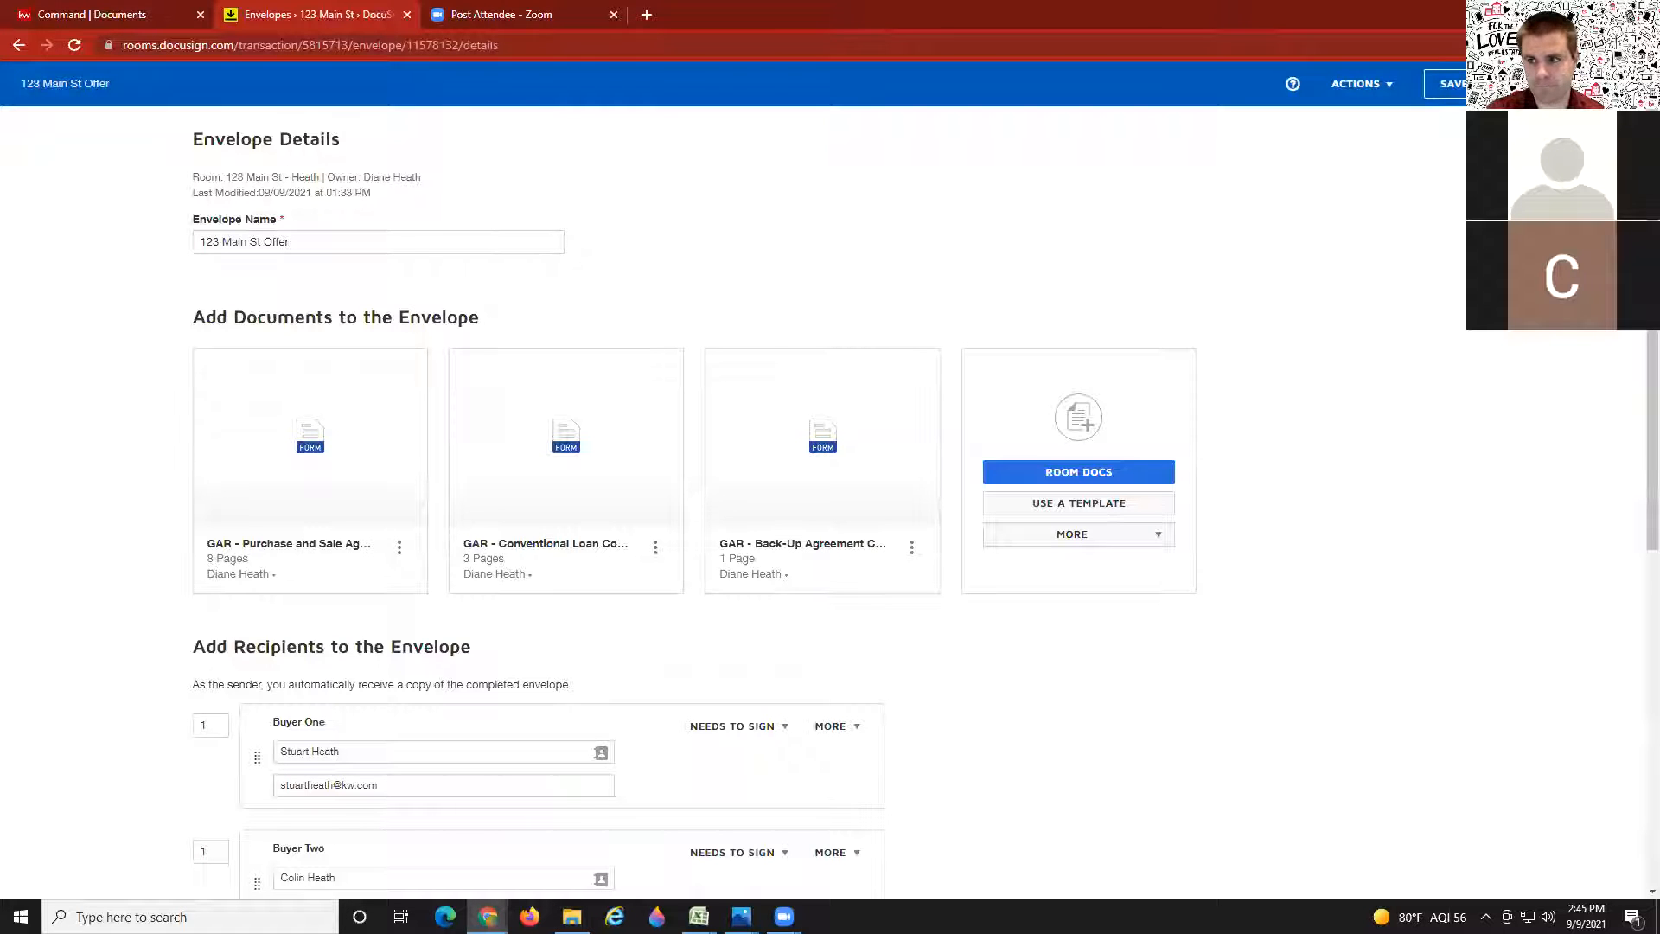
pyautogui.click(1602, 84)
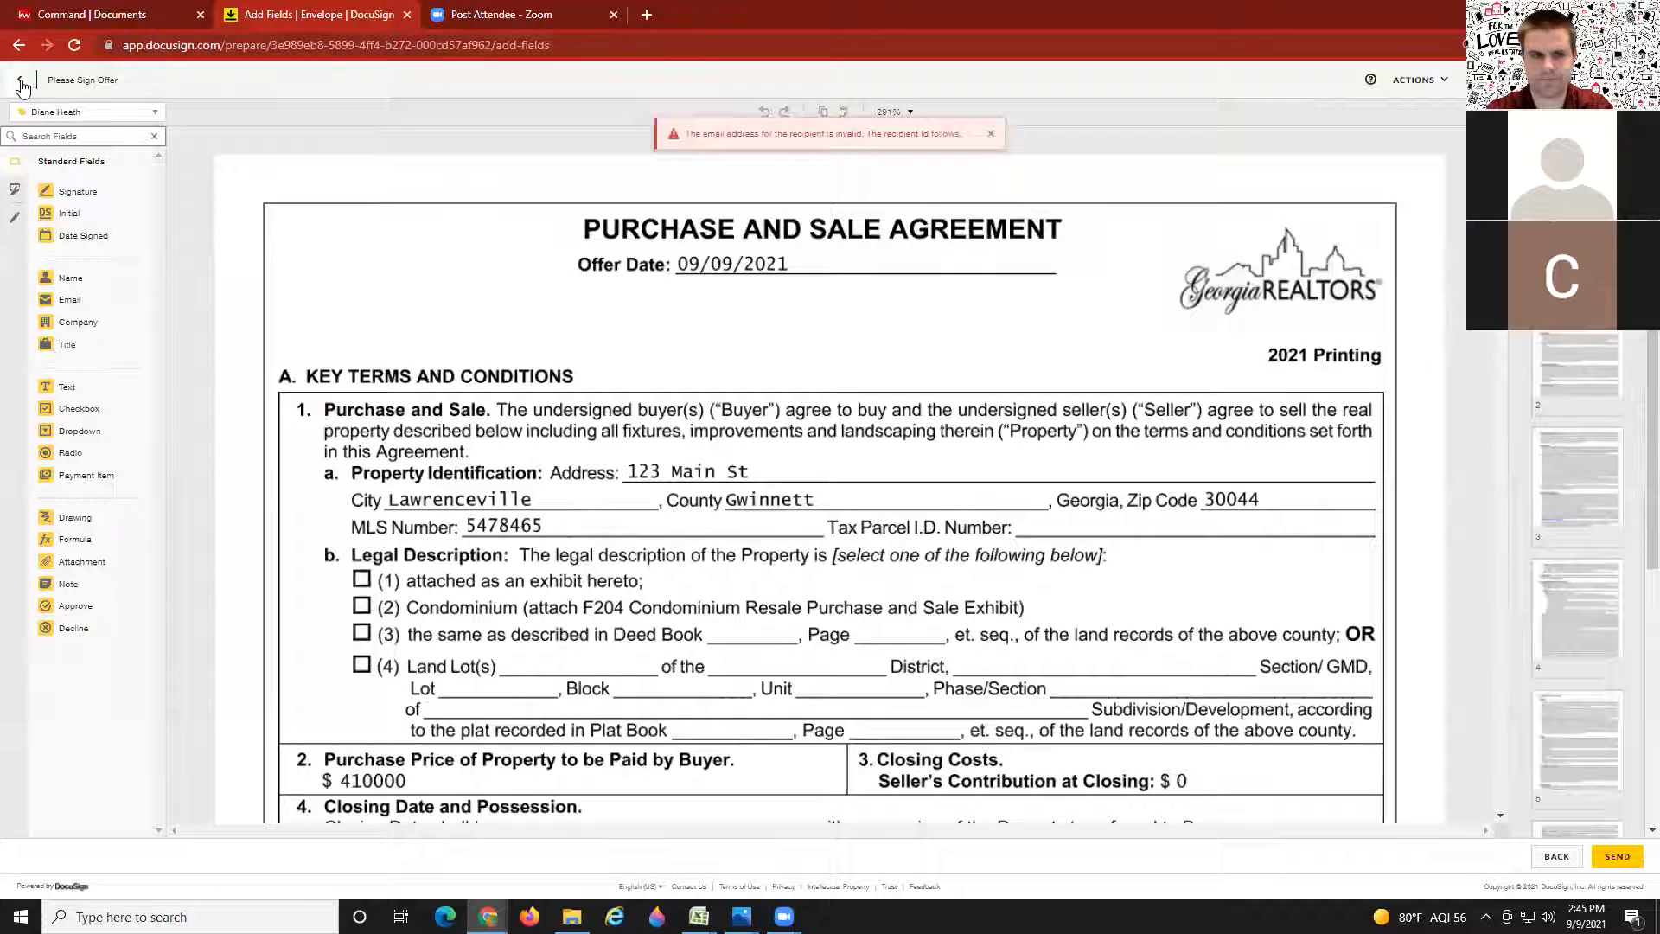
pyautogui.click(21, 81)
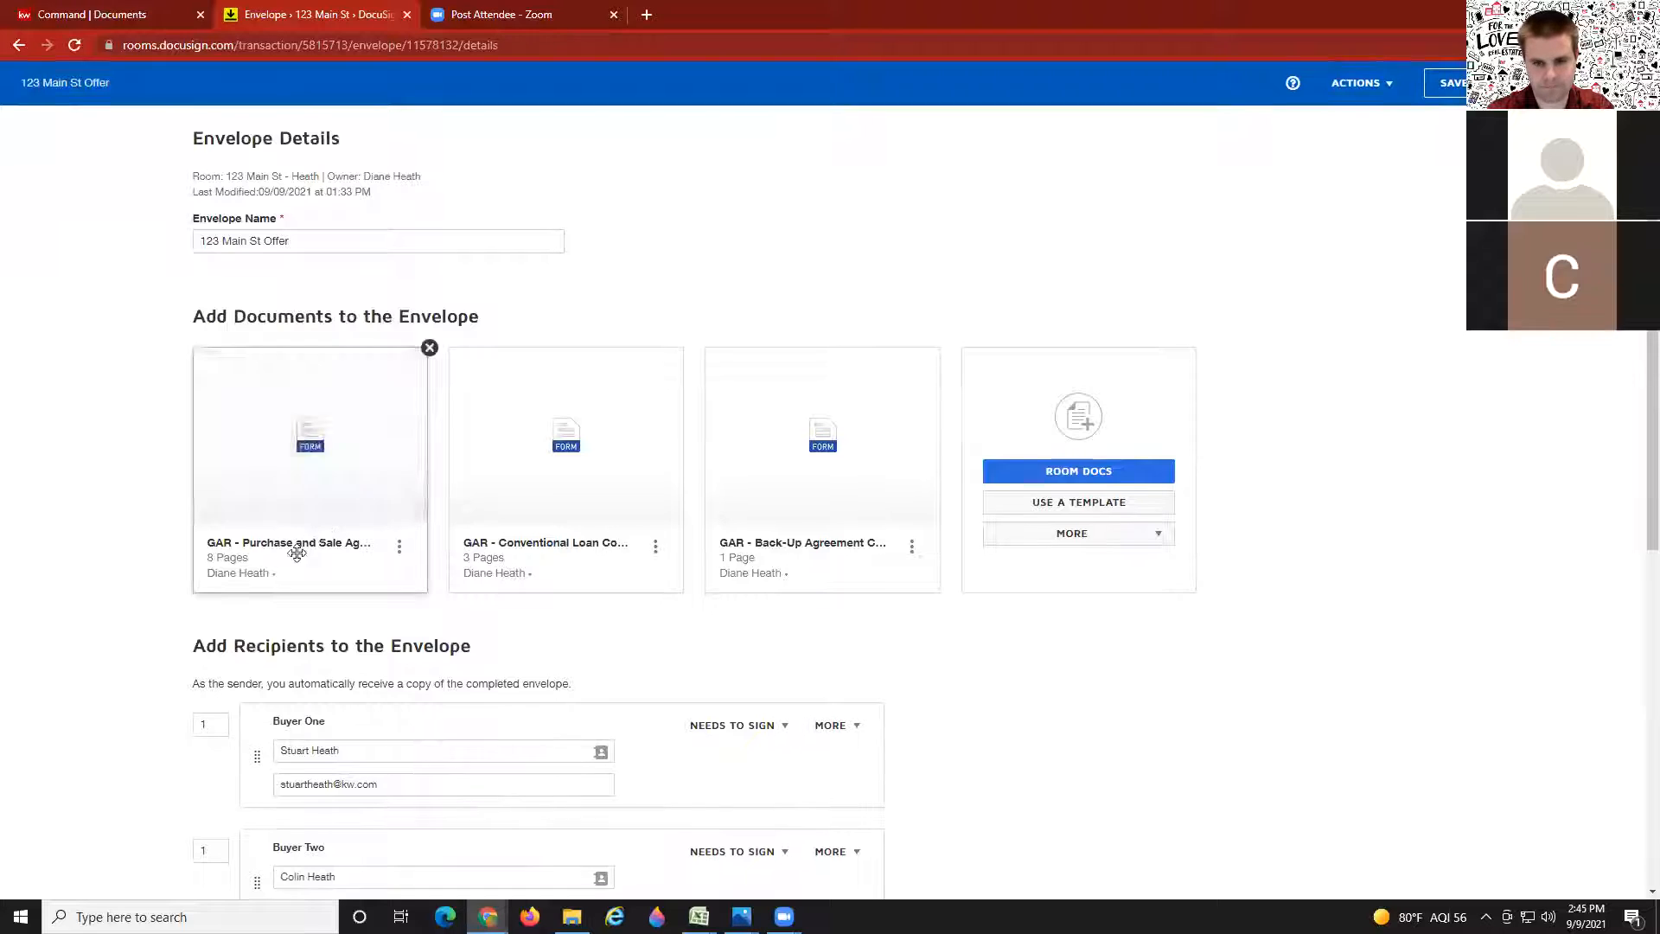
# Step: Fill in Buyer Two's e-mail address on the 123 Main St Offer envelope and save
pyautogui.scroll(-3, 337, 596)
pyautogui.scroll(-2, 338, 605)
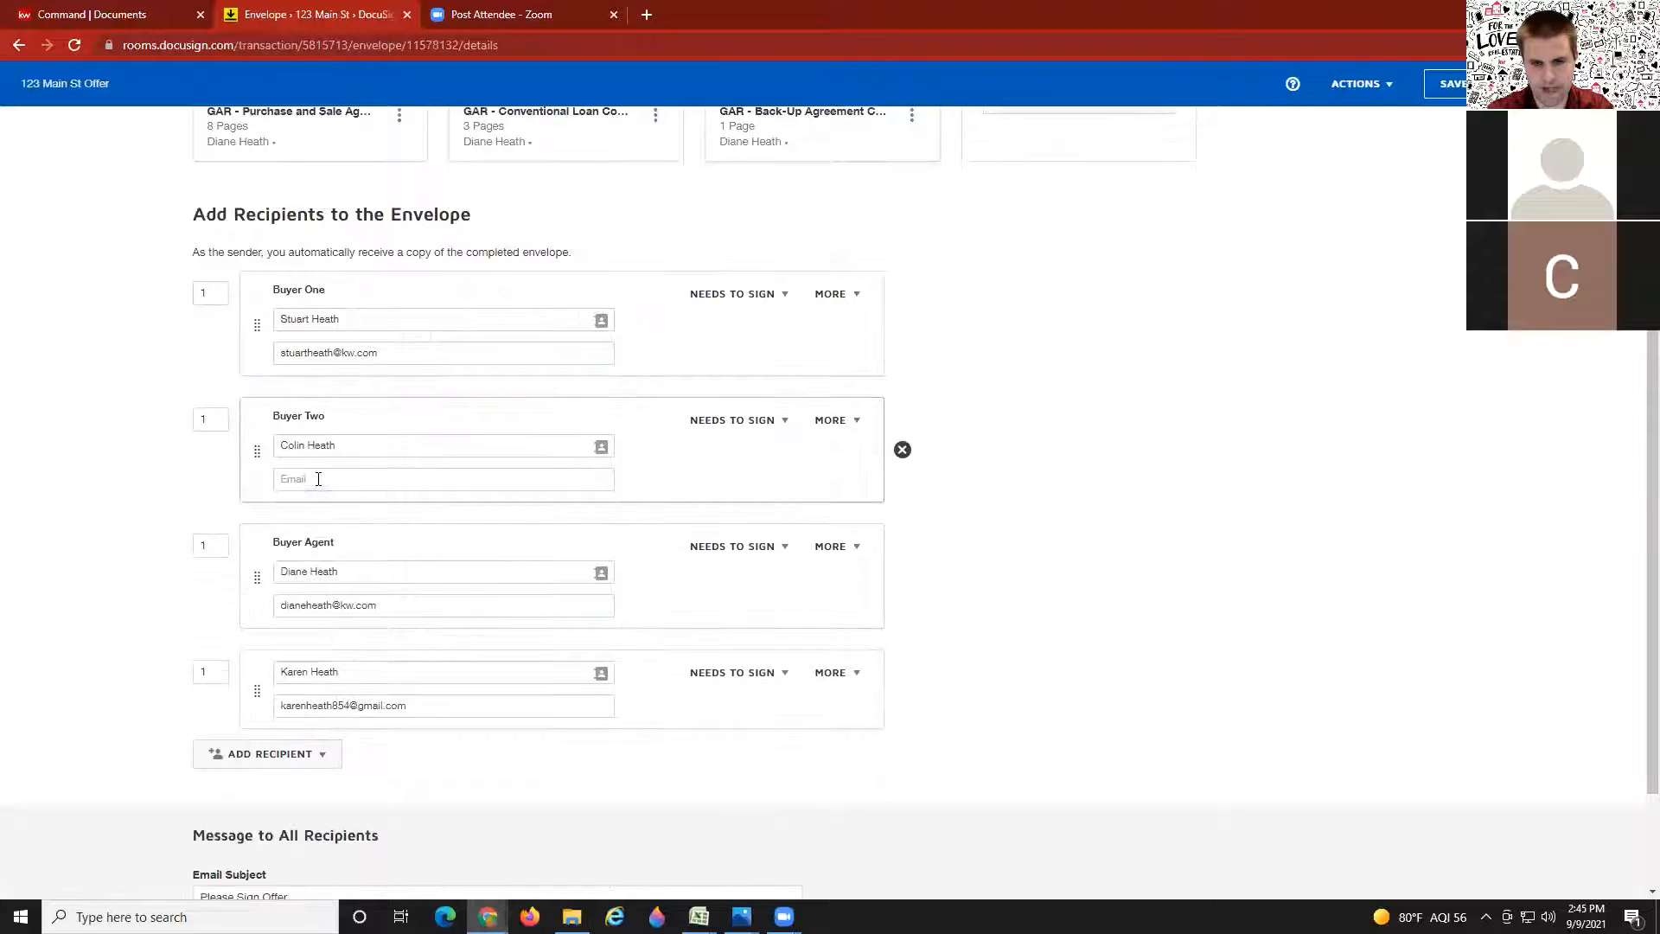
pyautogui.click(318, 479)
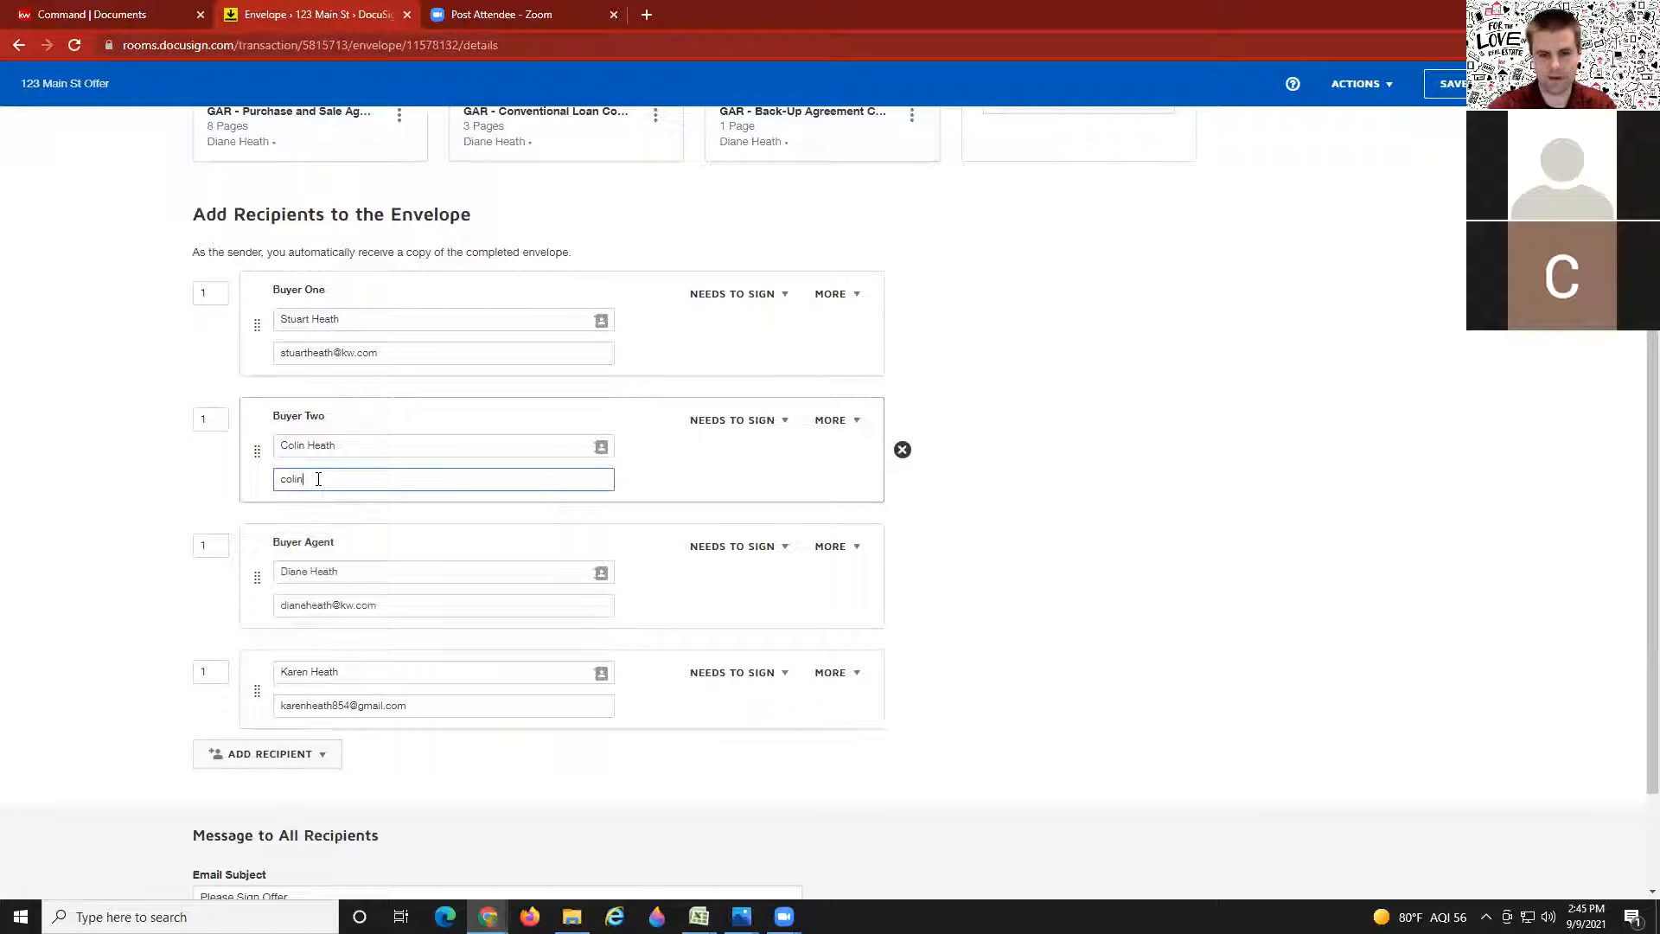
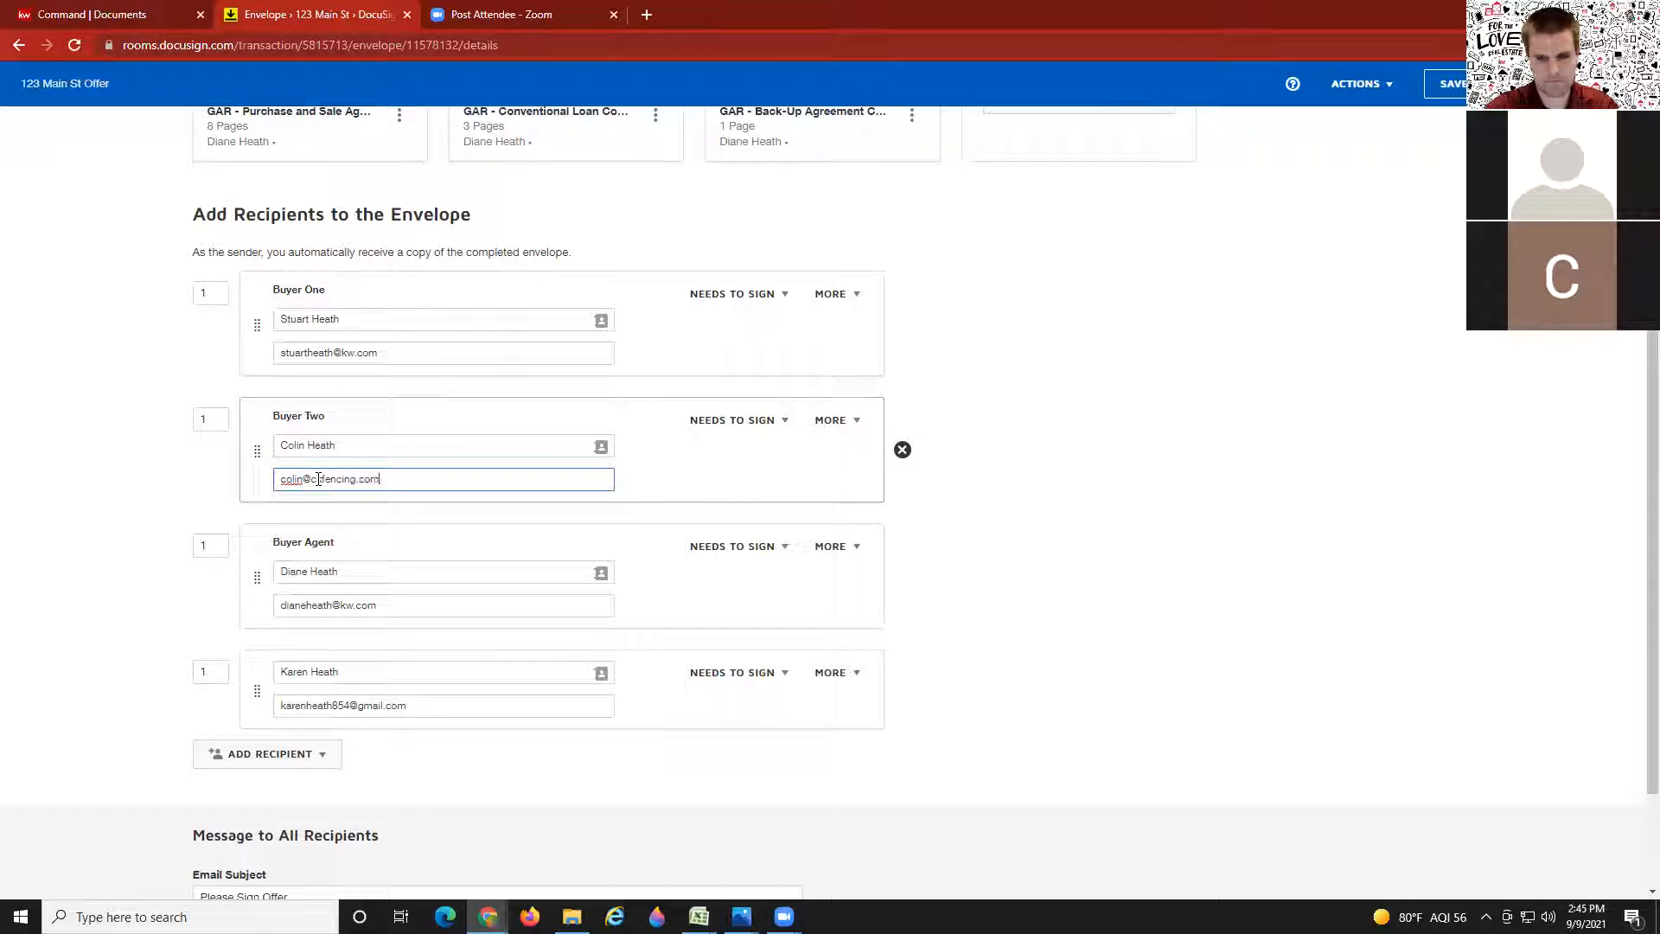
pyautogui.click(125, 550)
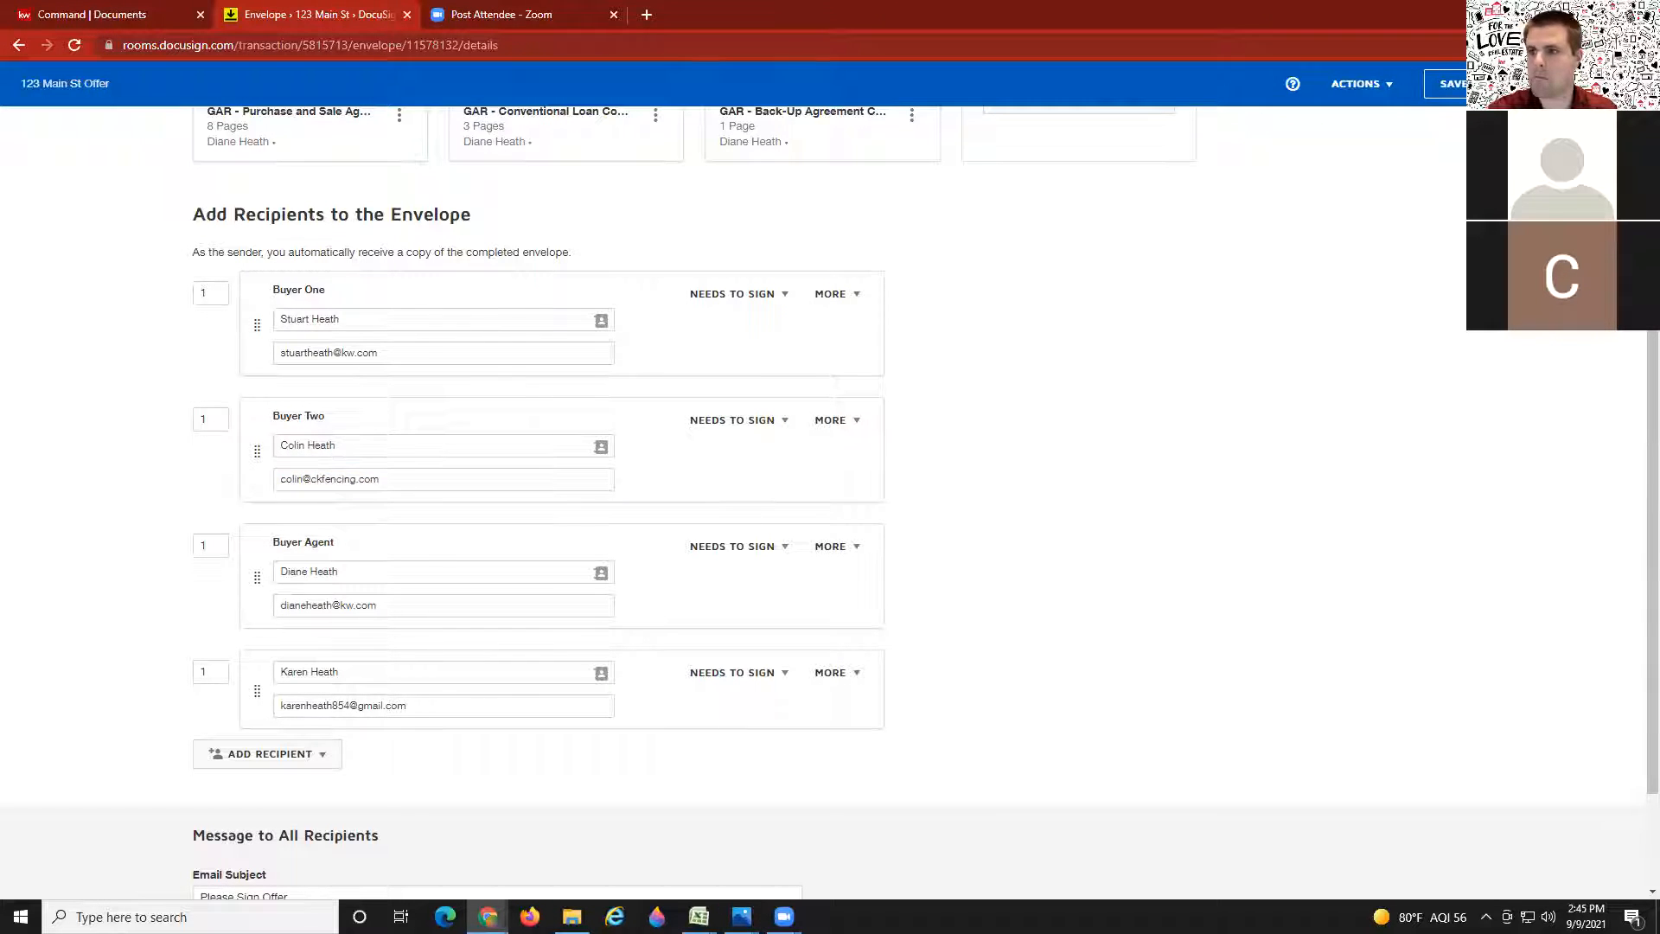
pyautogui.click(1445, 84)
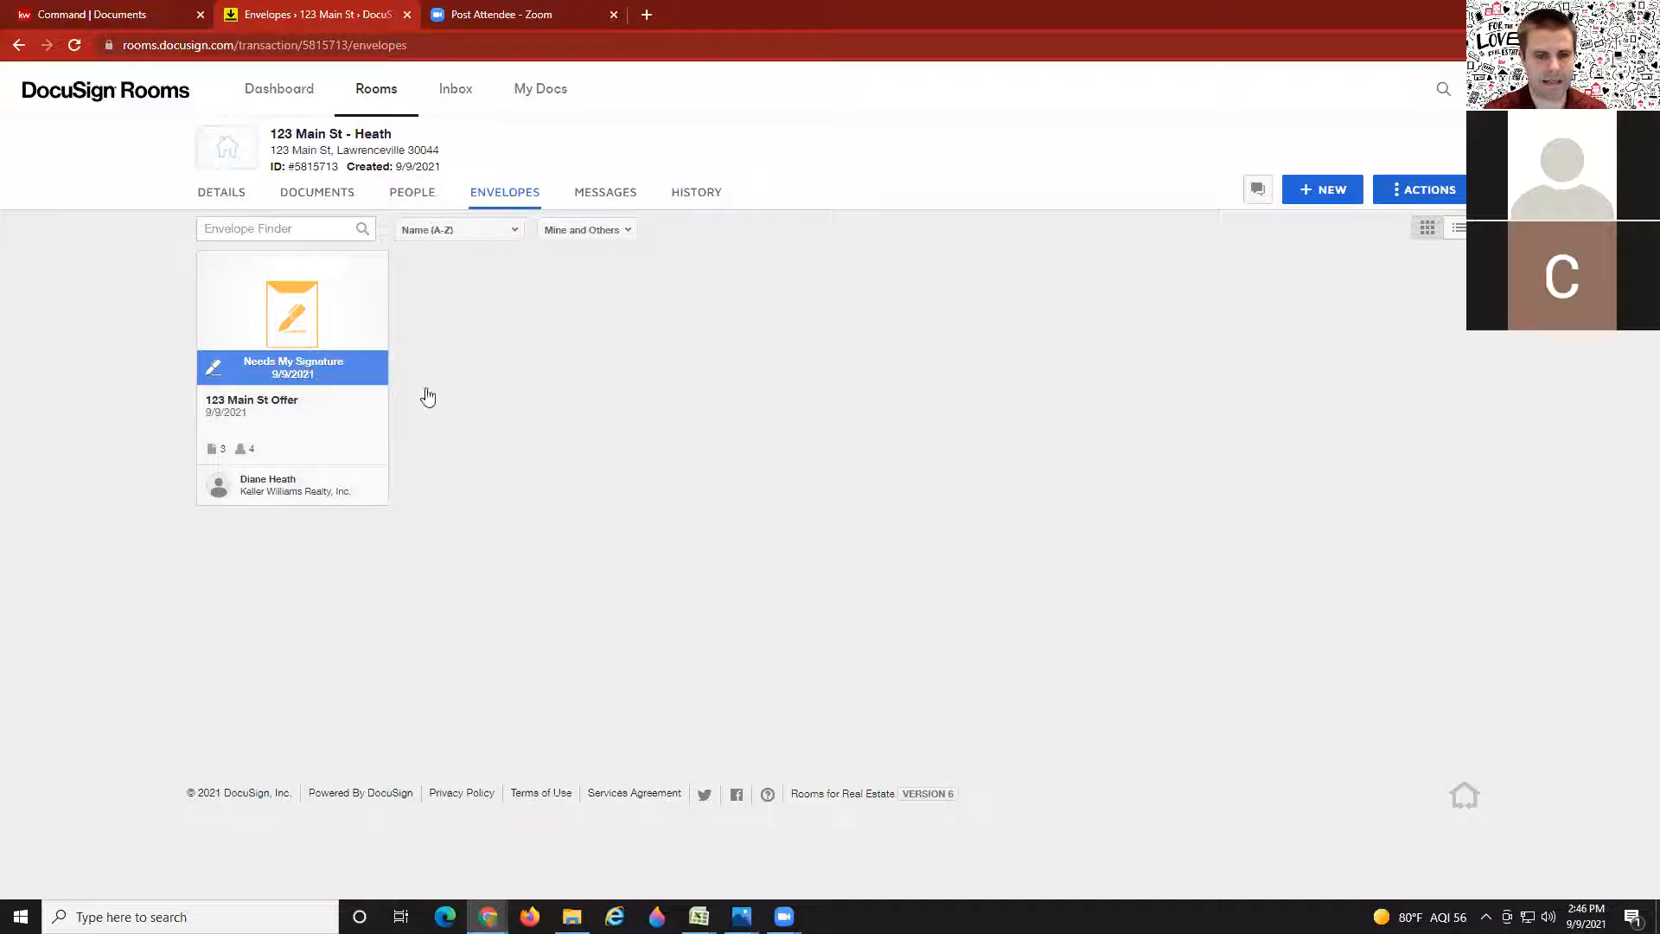
# Step: Open the 123 Main St Offer envelope, check its extra actions, and start signing
pyautogui.click(288, 316)
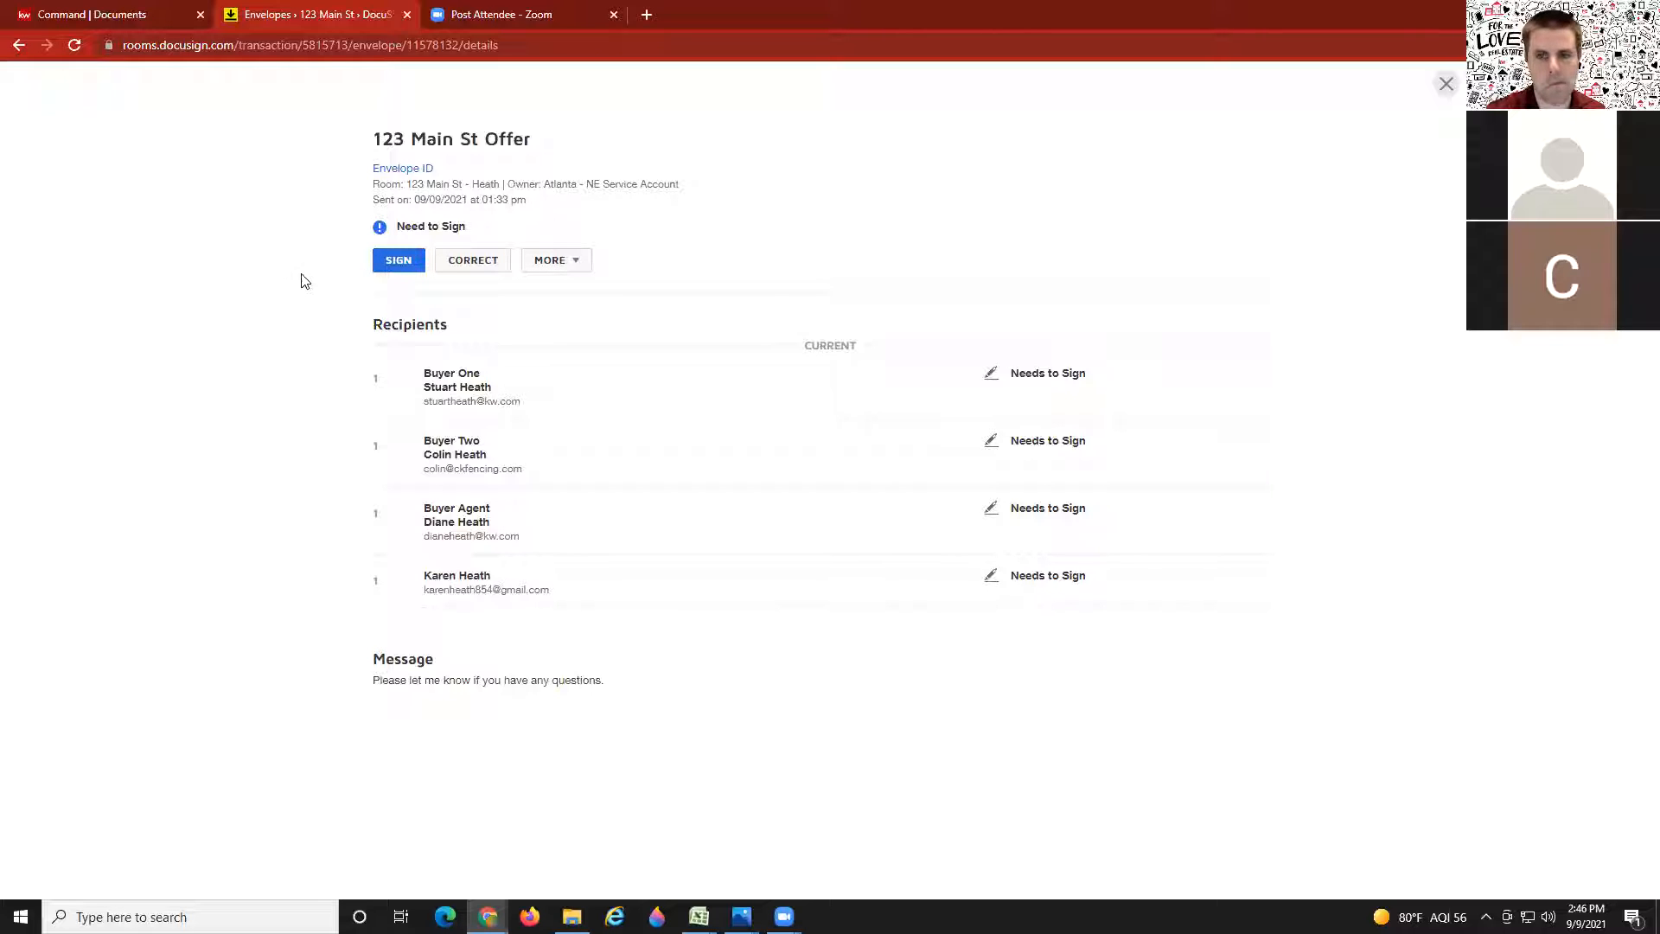
pyautogui.click(575, 260)
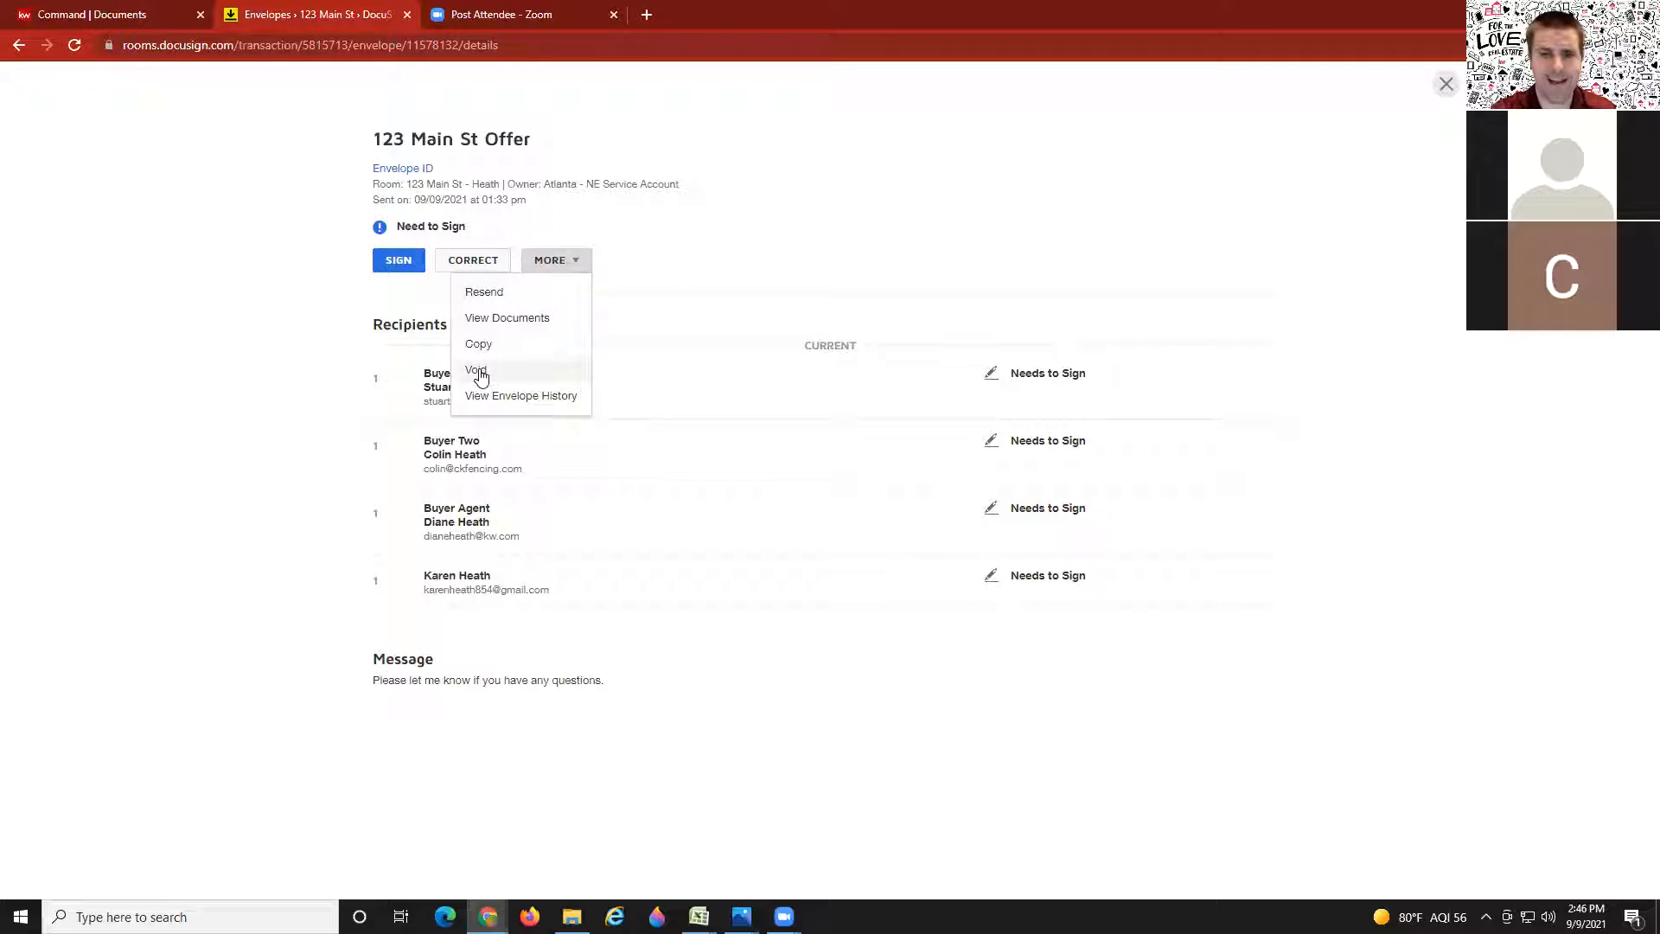
pyautogui.click(236, 372)
pyautogui.click(574, 260)
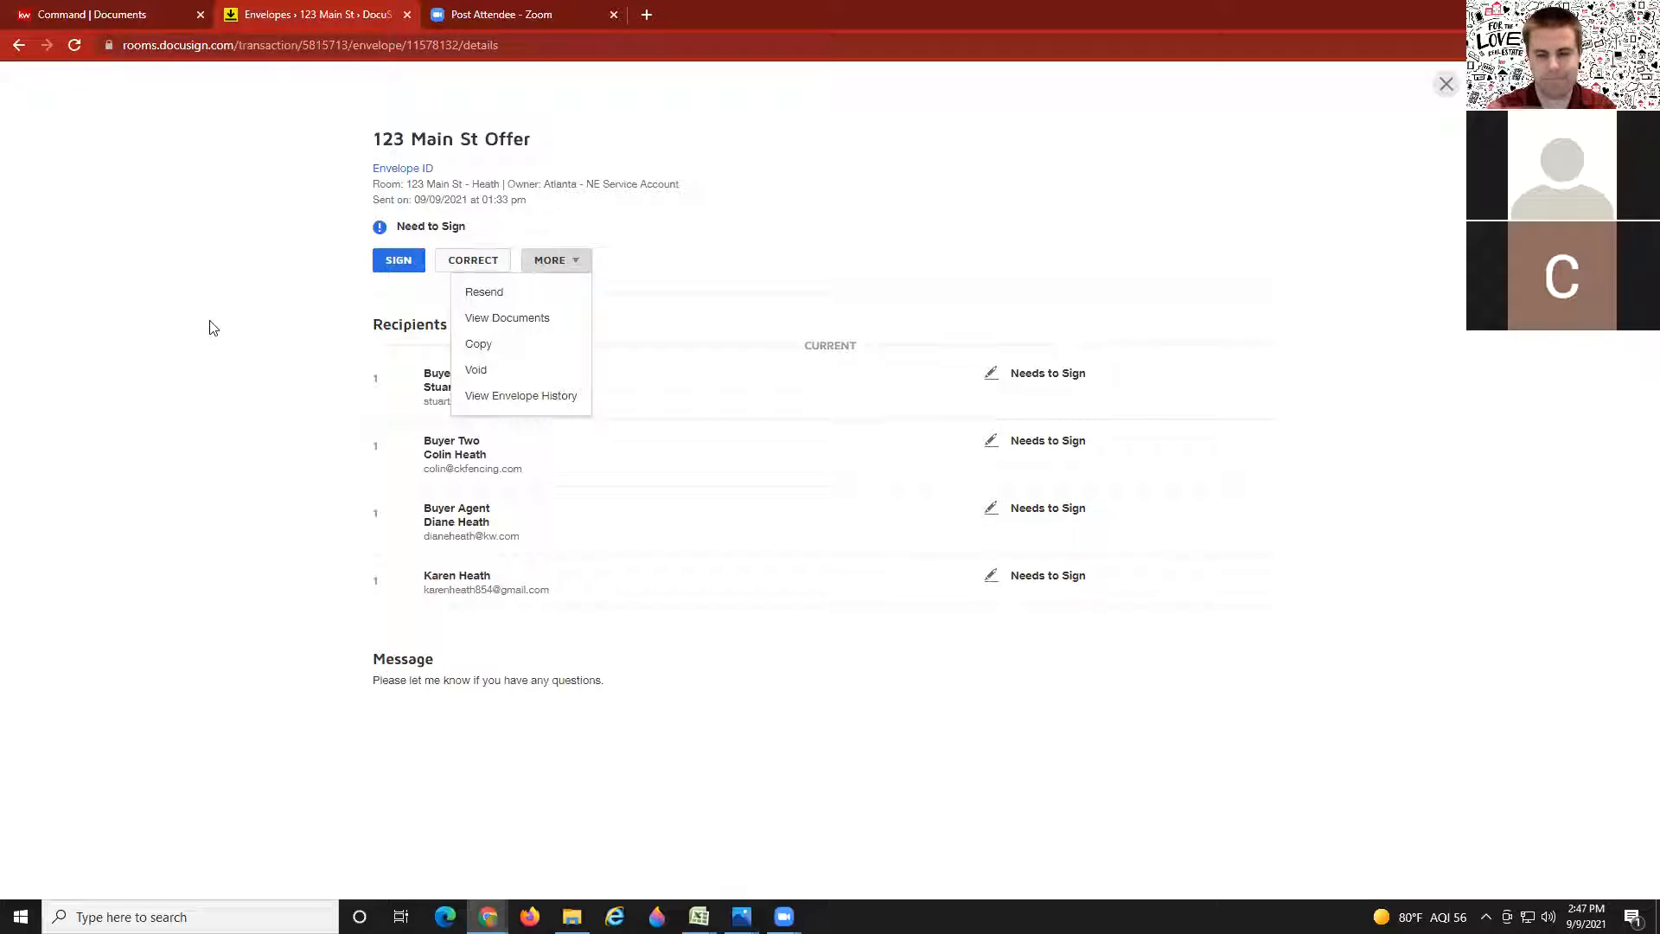
pyautogui.click(164, 304)
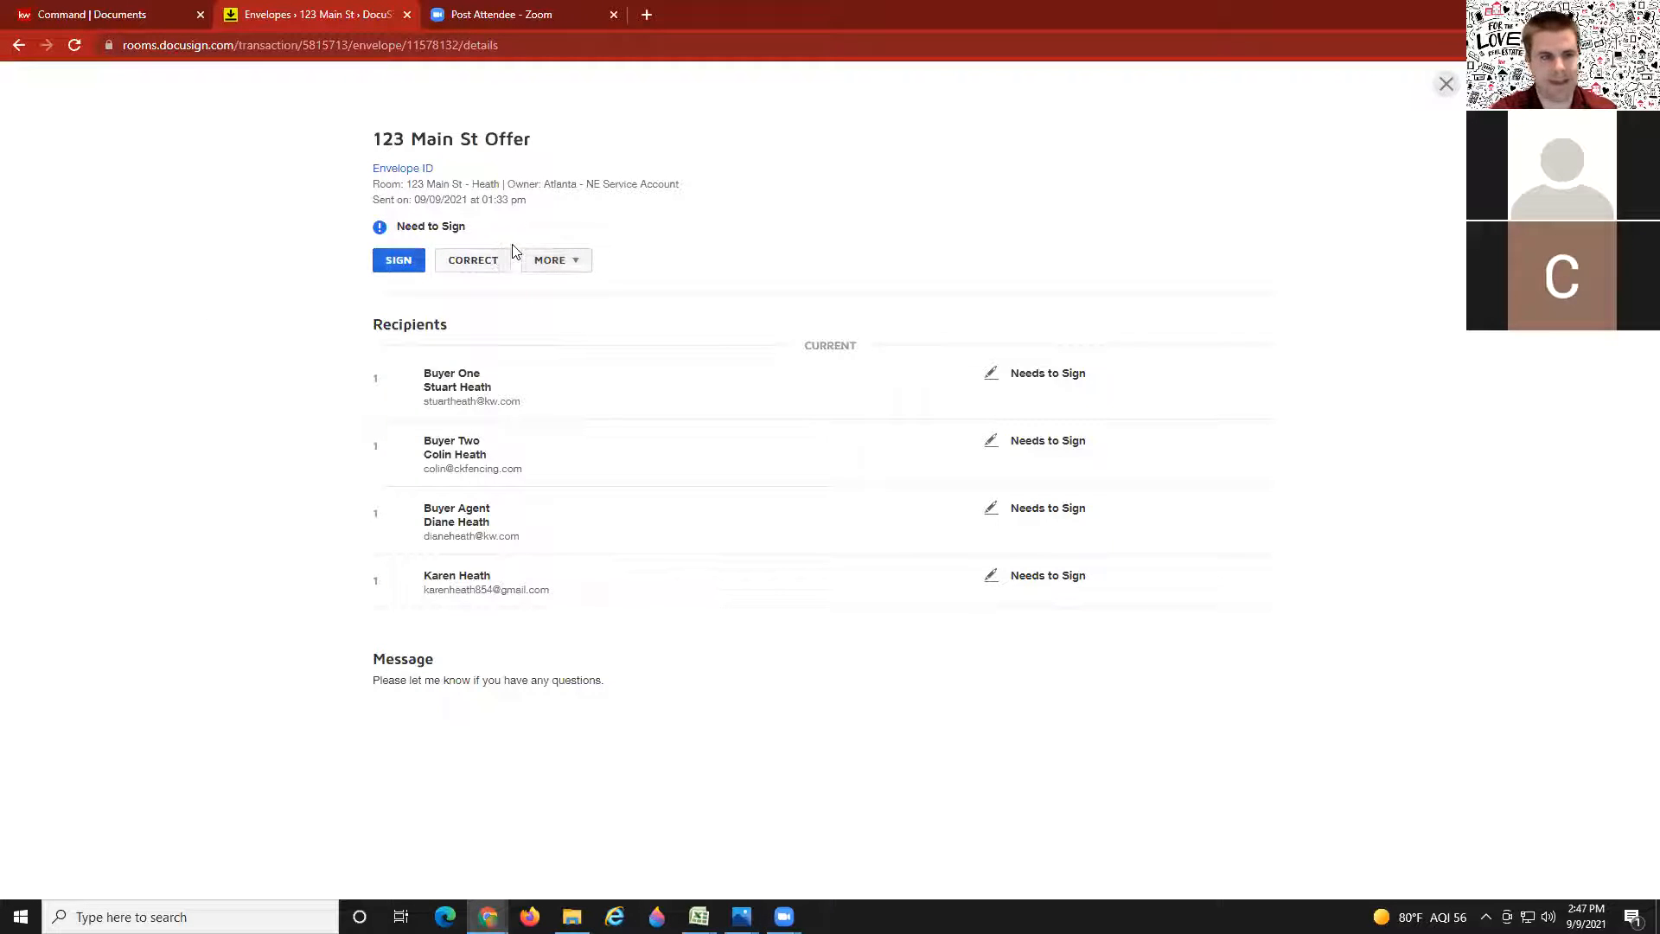
pyautogui.click(411, 261)
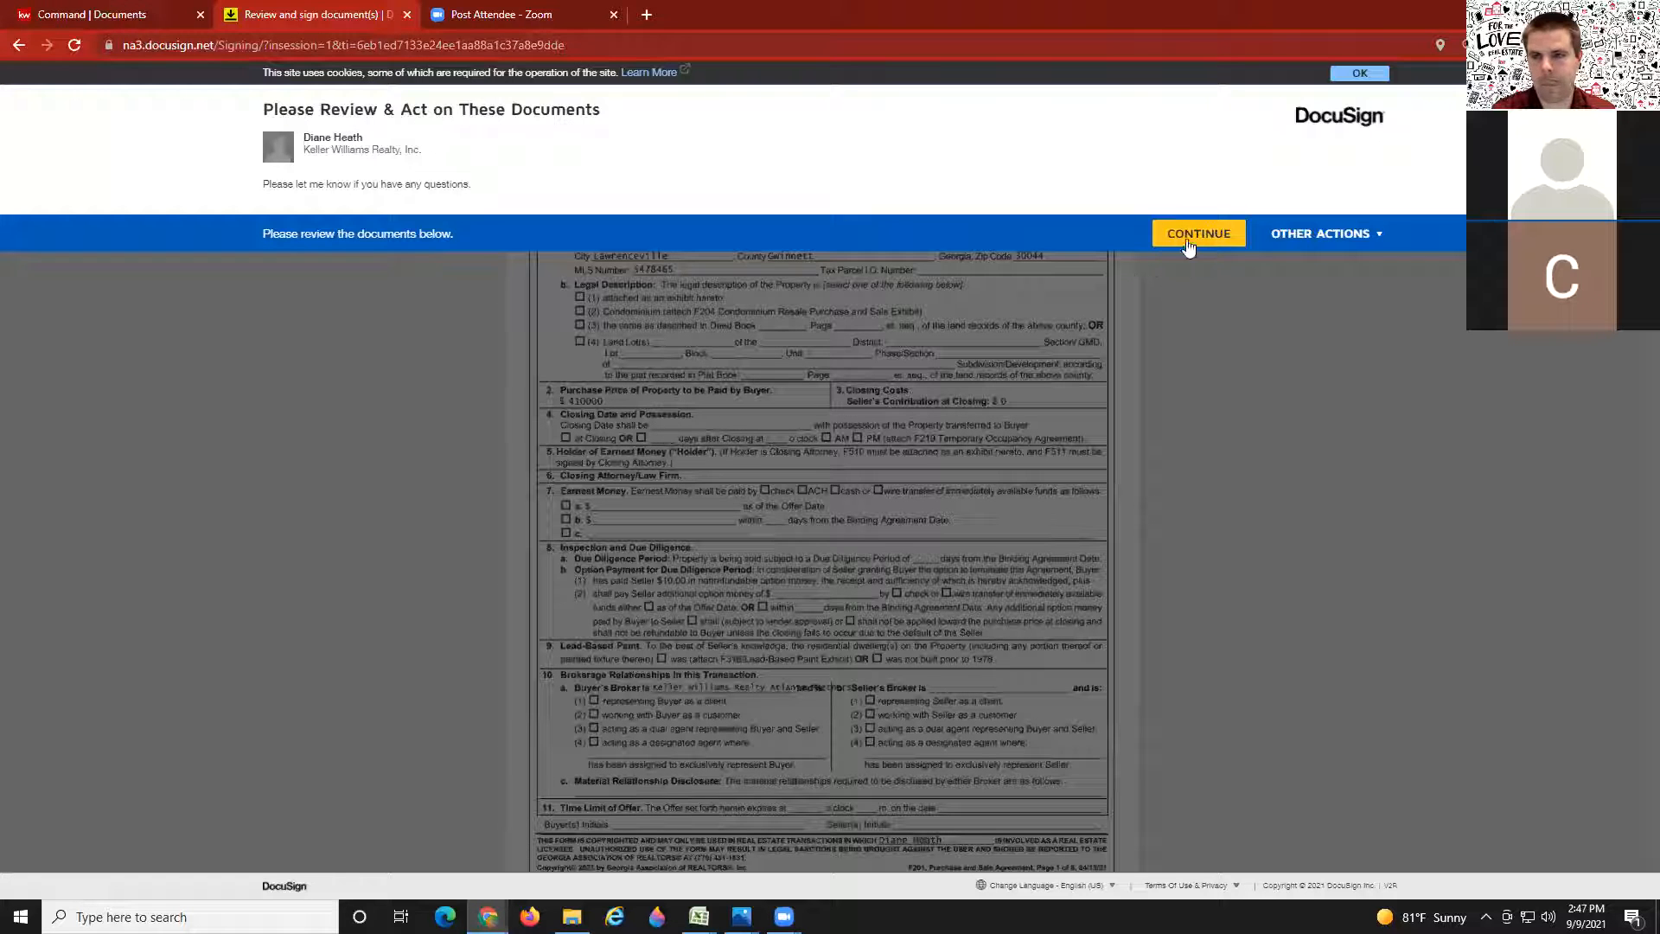
# Step: Sign the purchase agreement and contingency exhibit signature fields, then finish signing
pyautogui.click(1187, 243)
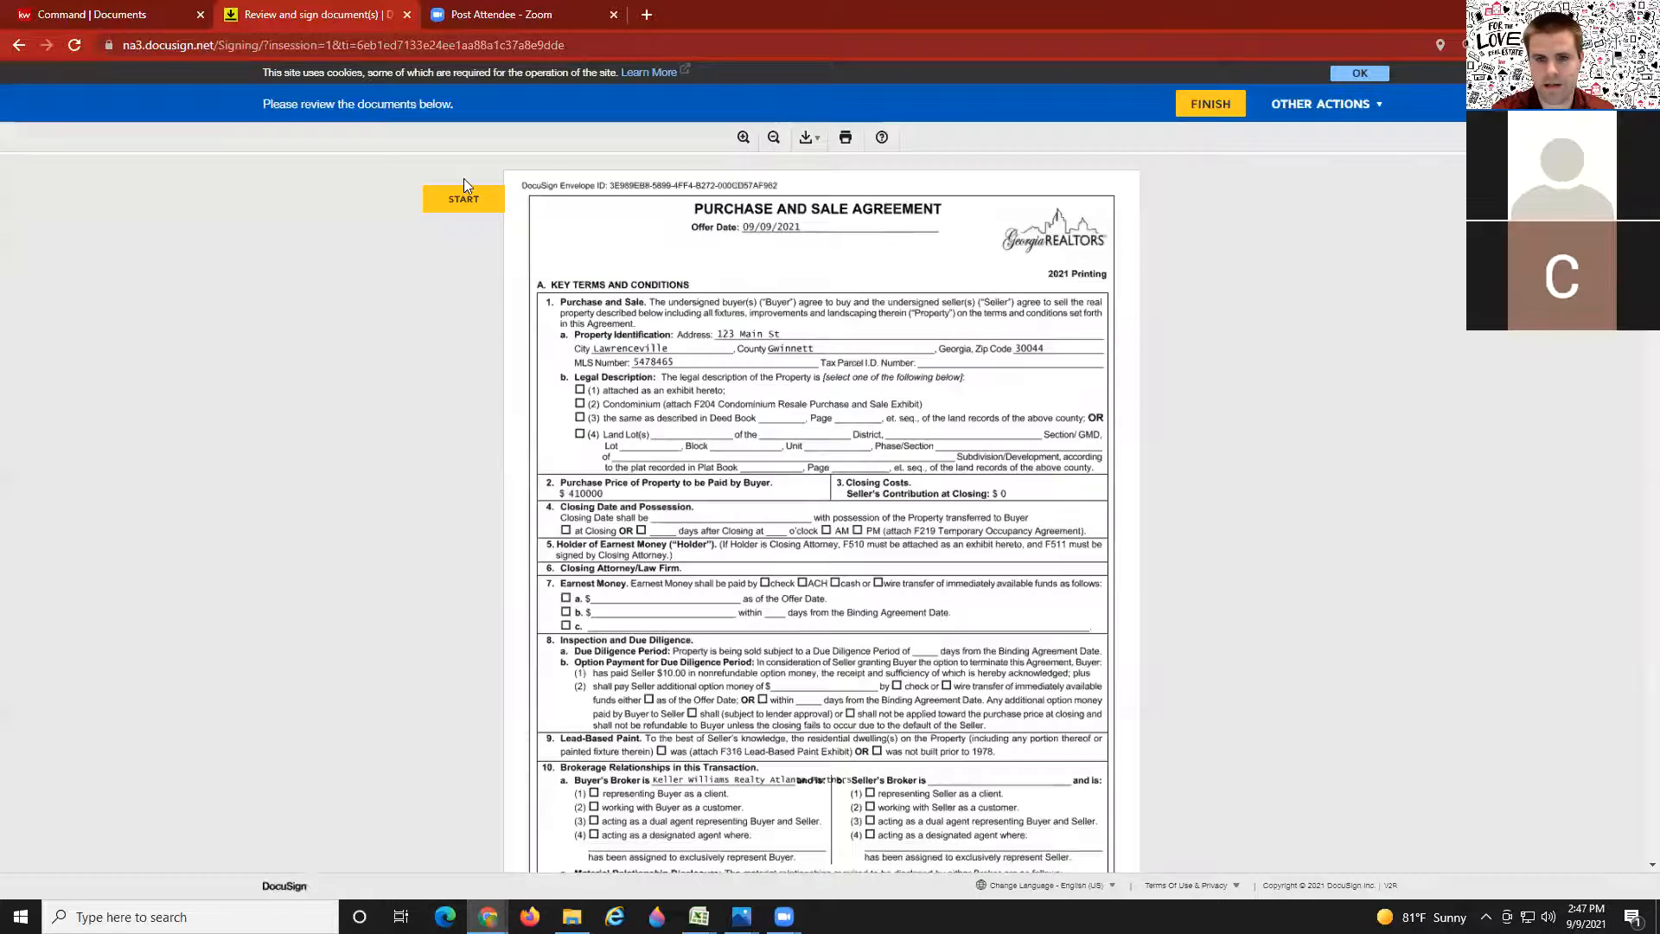
pyautogui.click(463, 200)
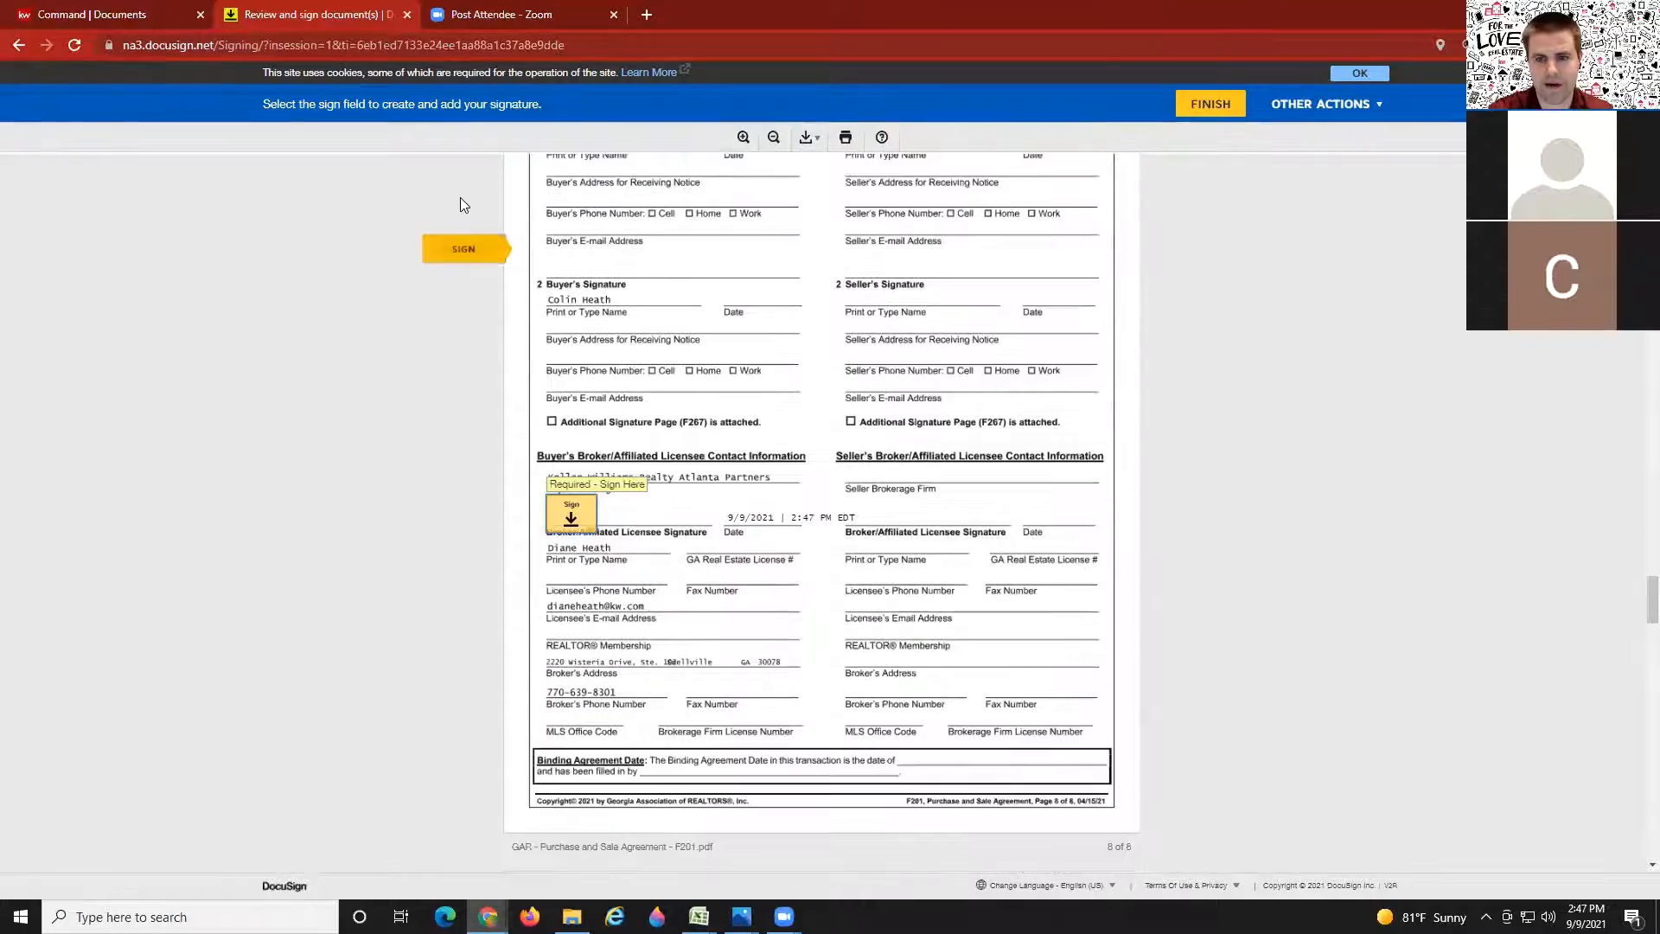
pyautogui.click(573, 512)
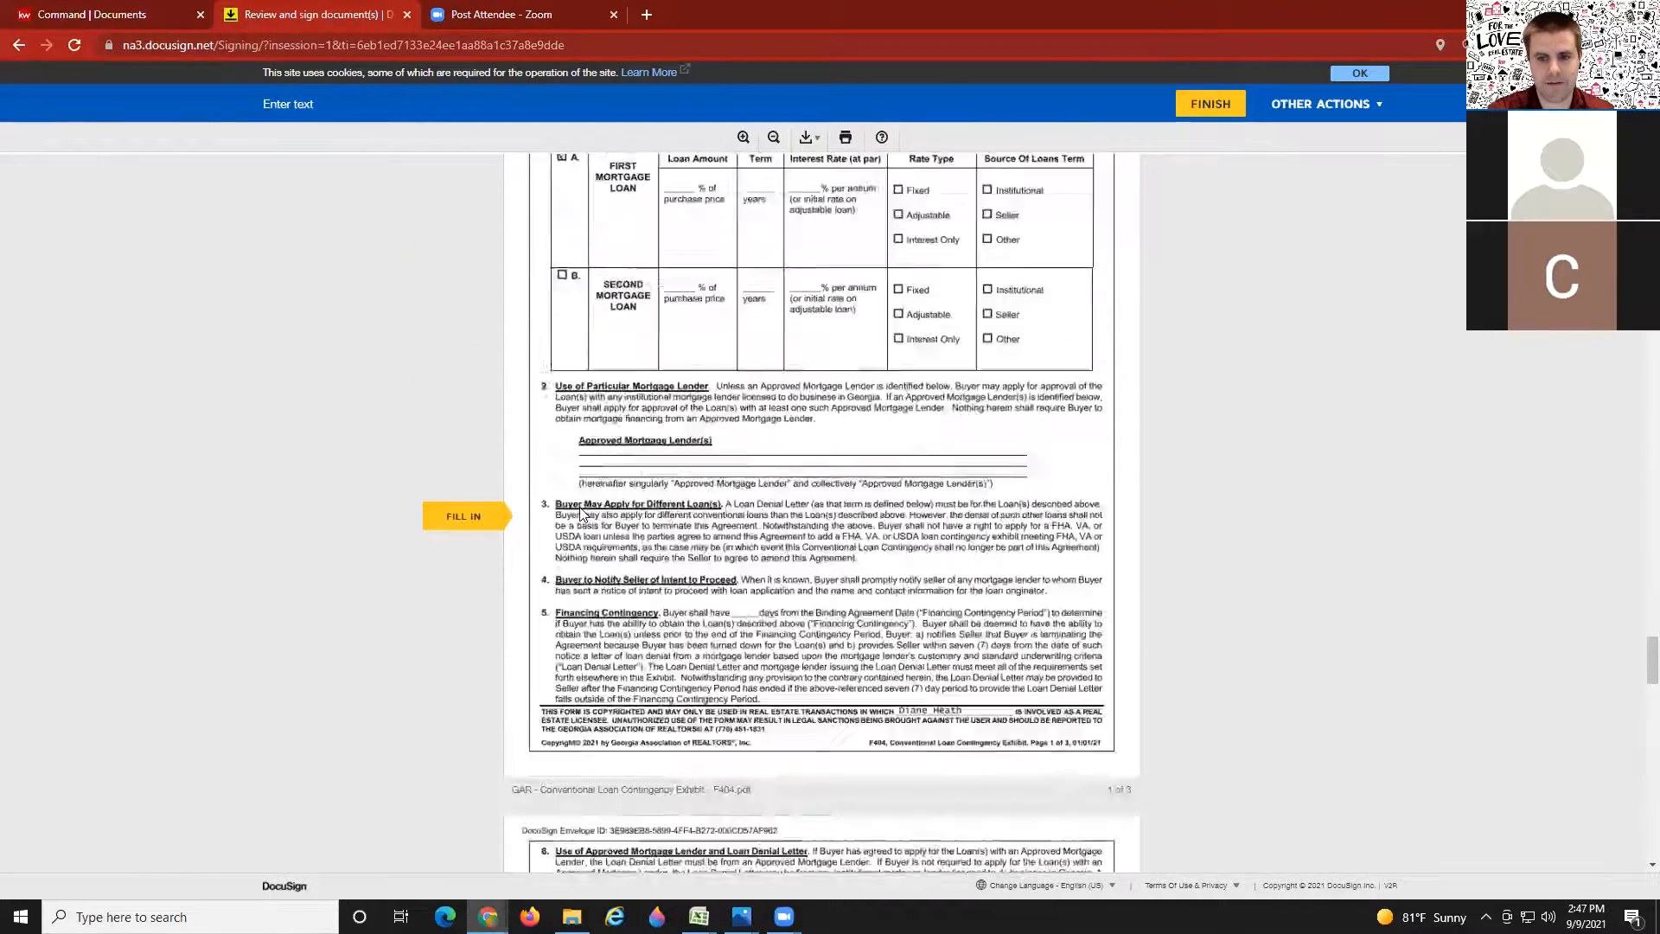
pyautogui.click(471, 515)
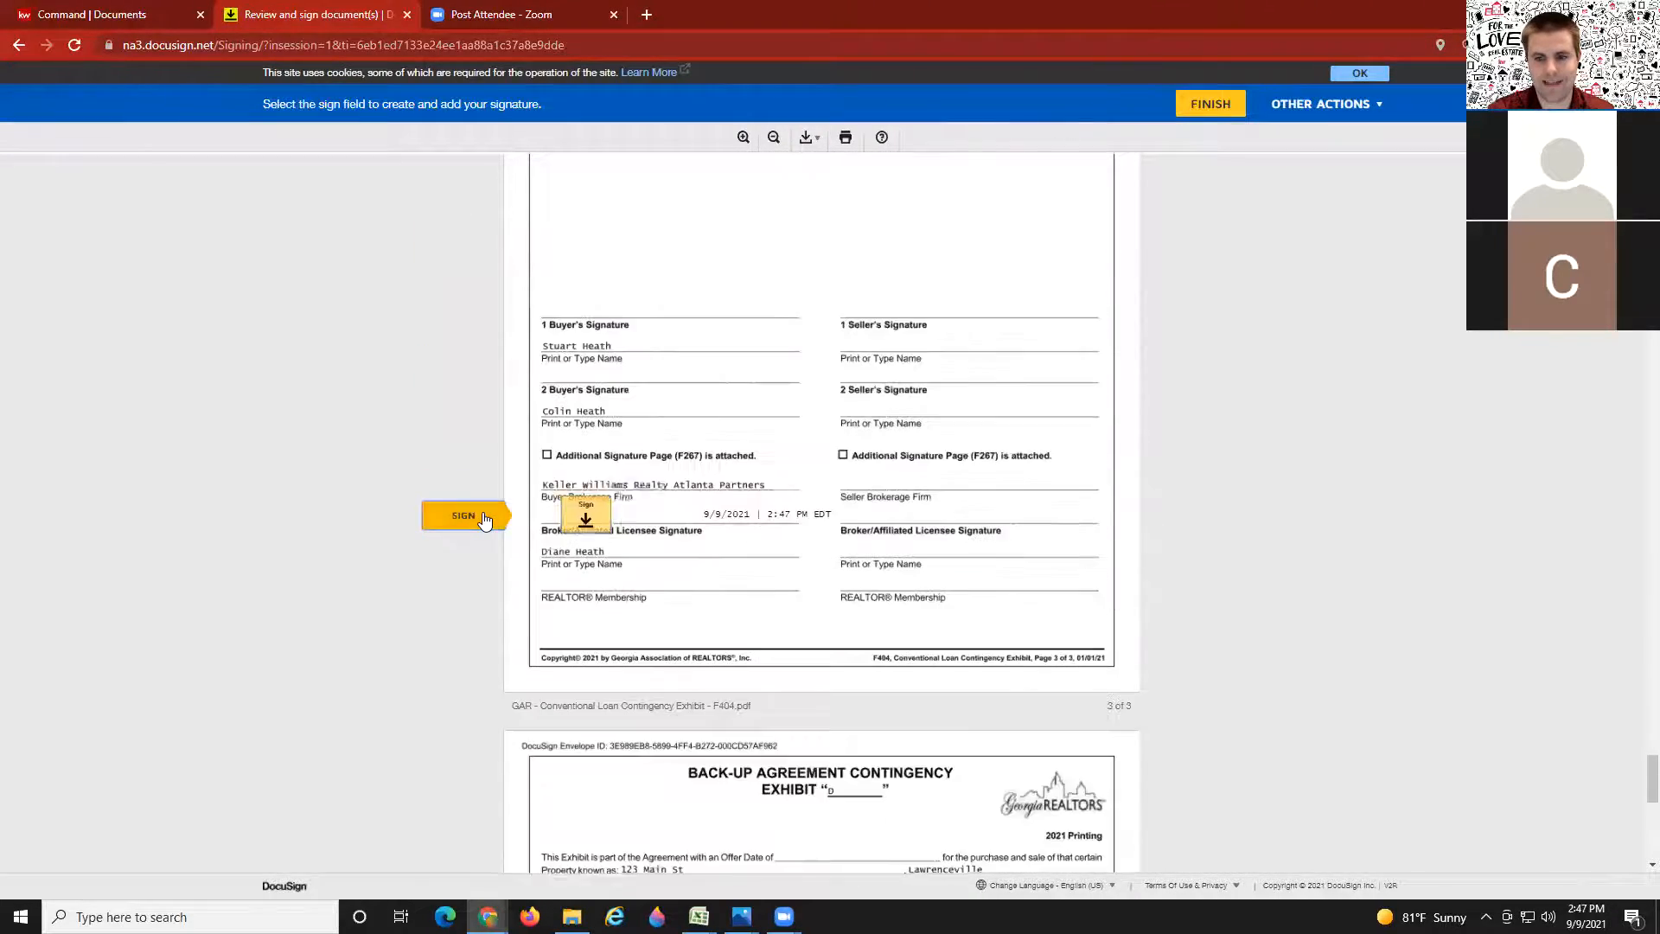
pyautogui.click(572, 520)
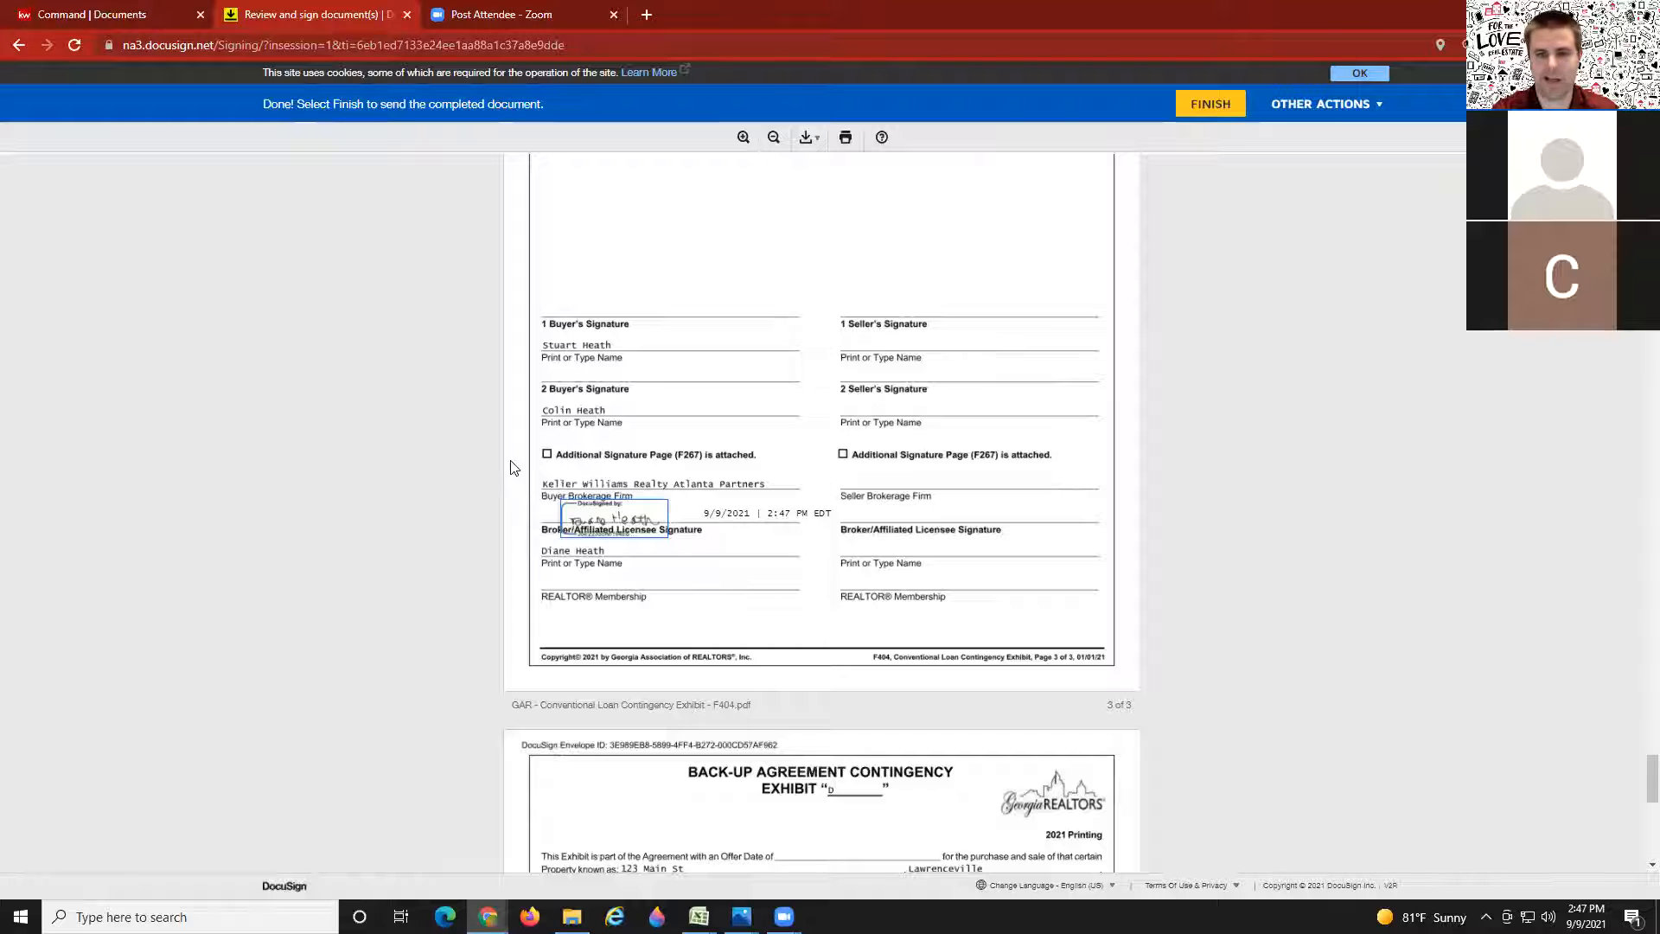
pyautogui.scroll(-2, 469, 444)
pyautogui.scroll(3, 469, 444)
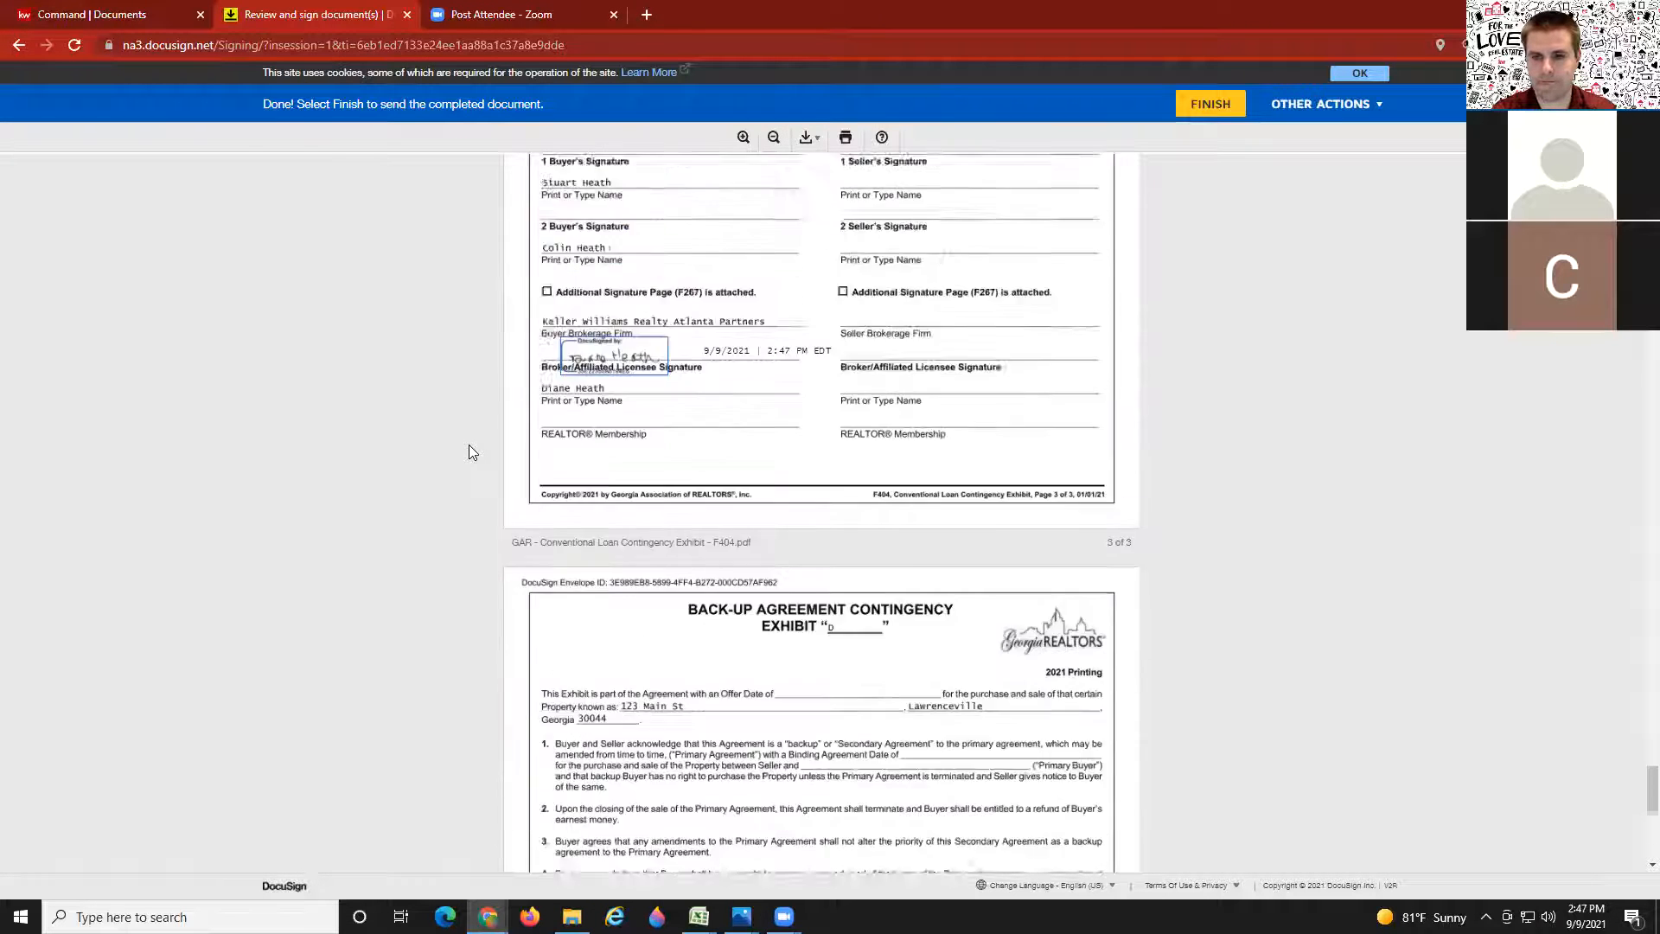
pyautogui.click(1204, 107)
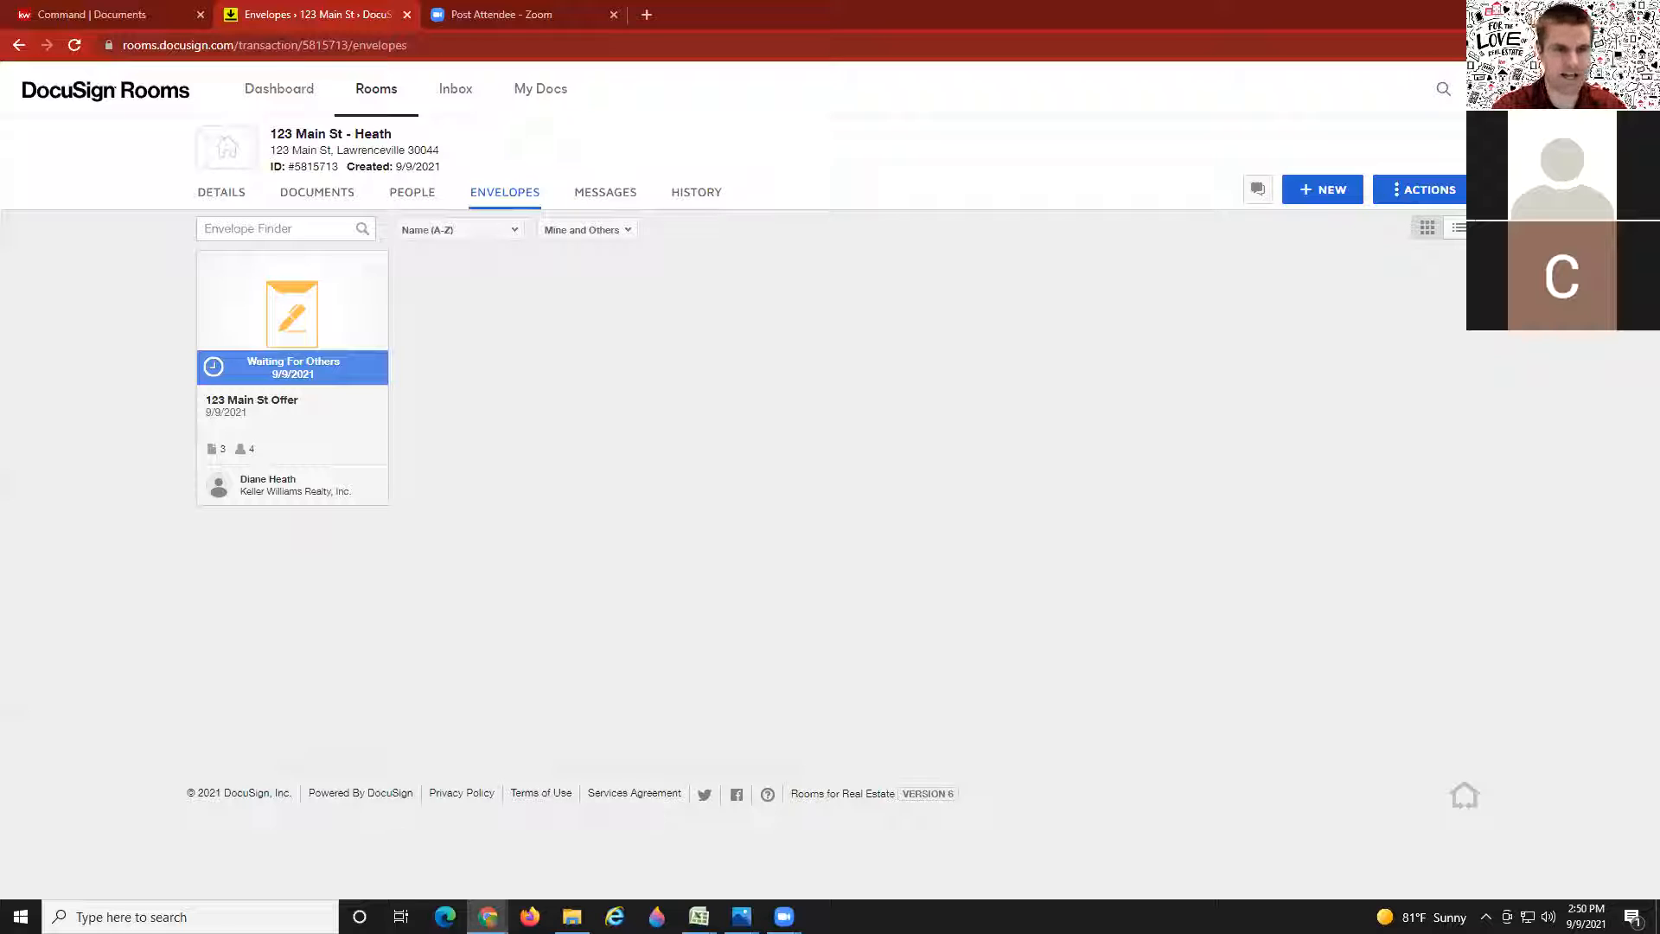
# Step: Void the 123 Main St Offer envelope with reason 'Will send you updated contract now'
pyautogui.click(290, 327)
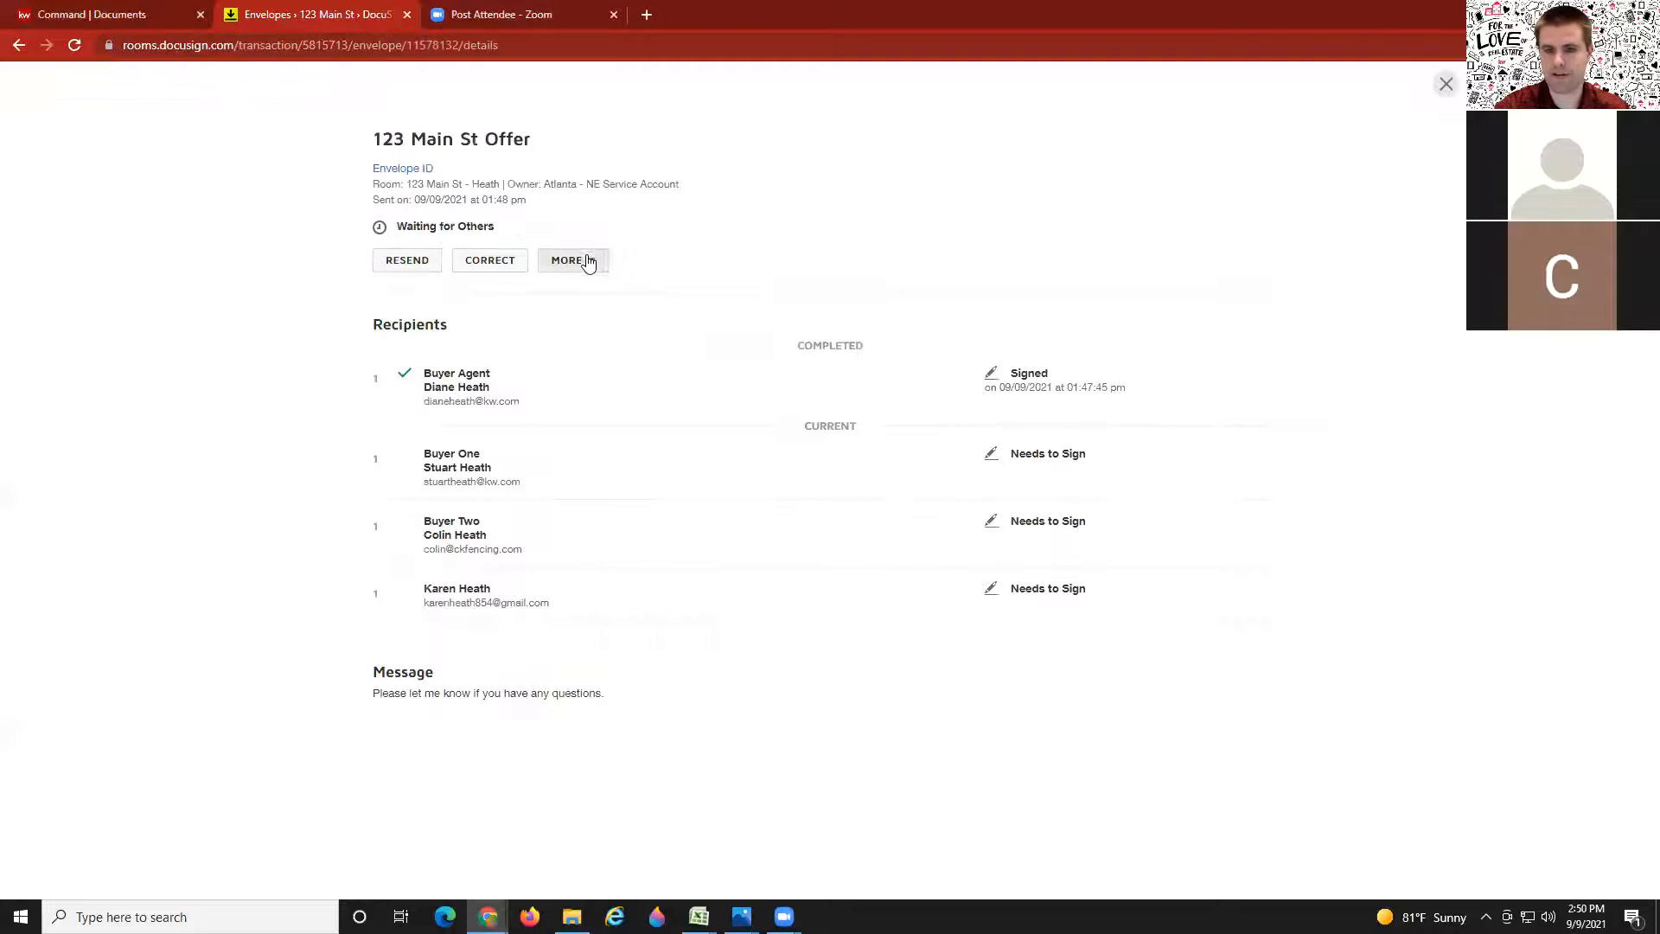
pyautogui.click(574, 260)
pyautogui.click(537, 346)
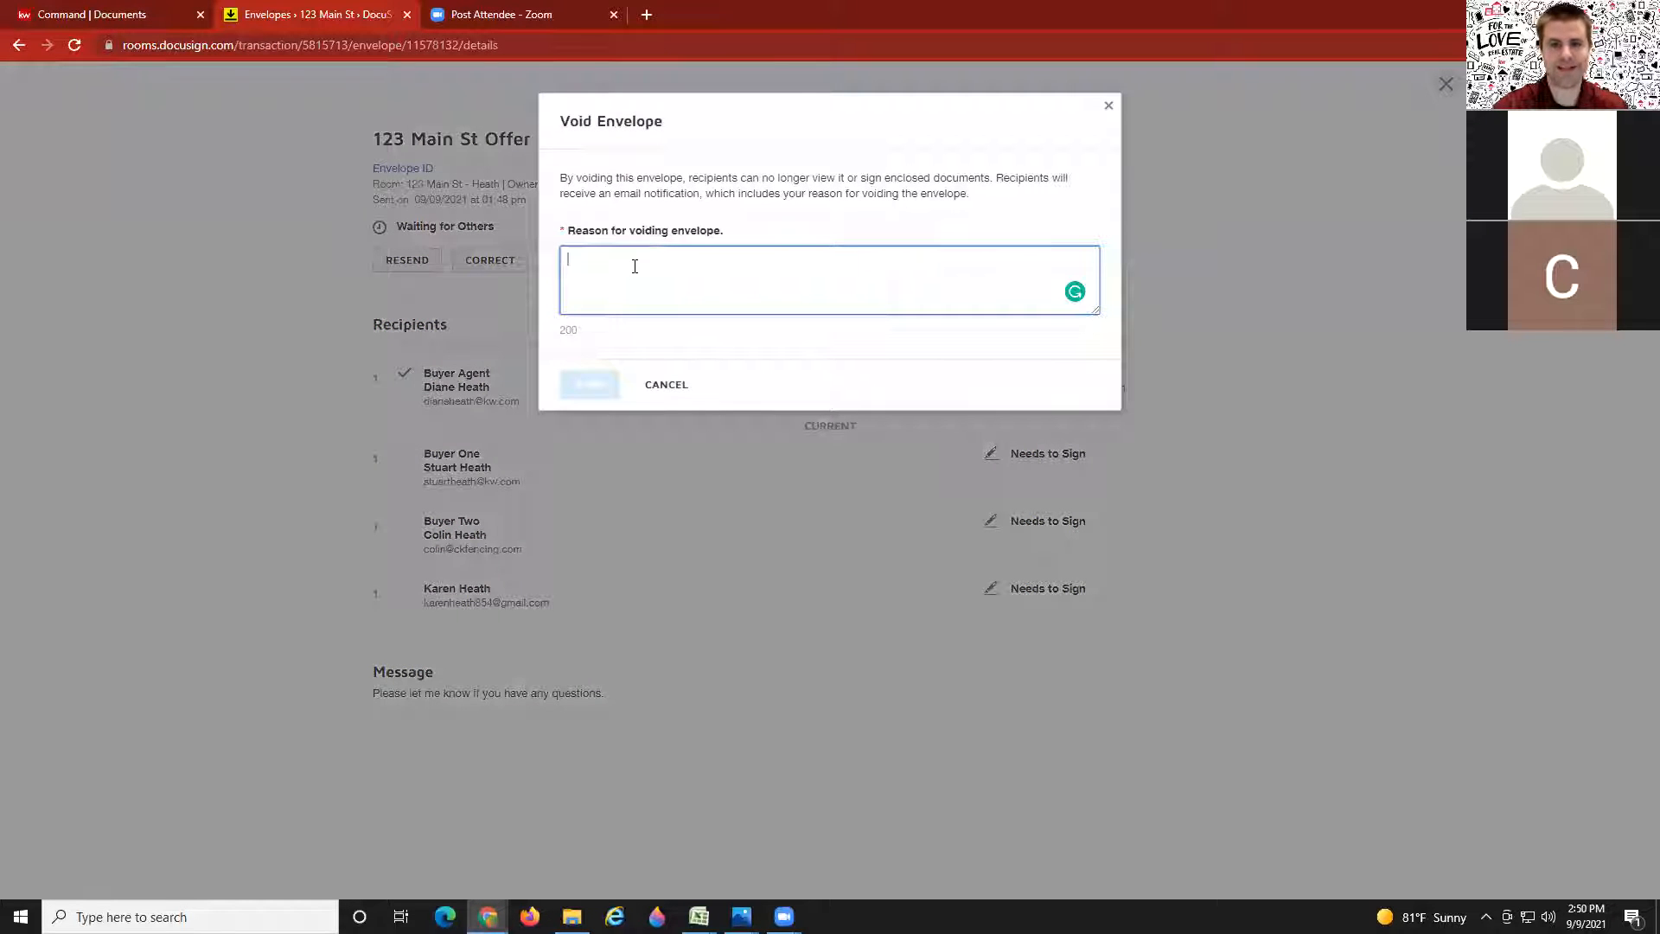
pyautogui.write('Wil se')
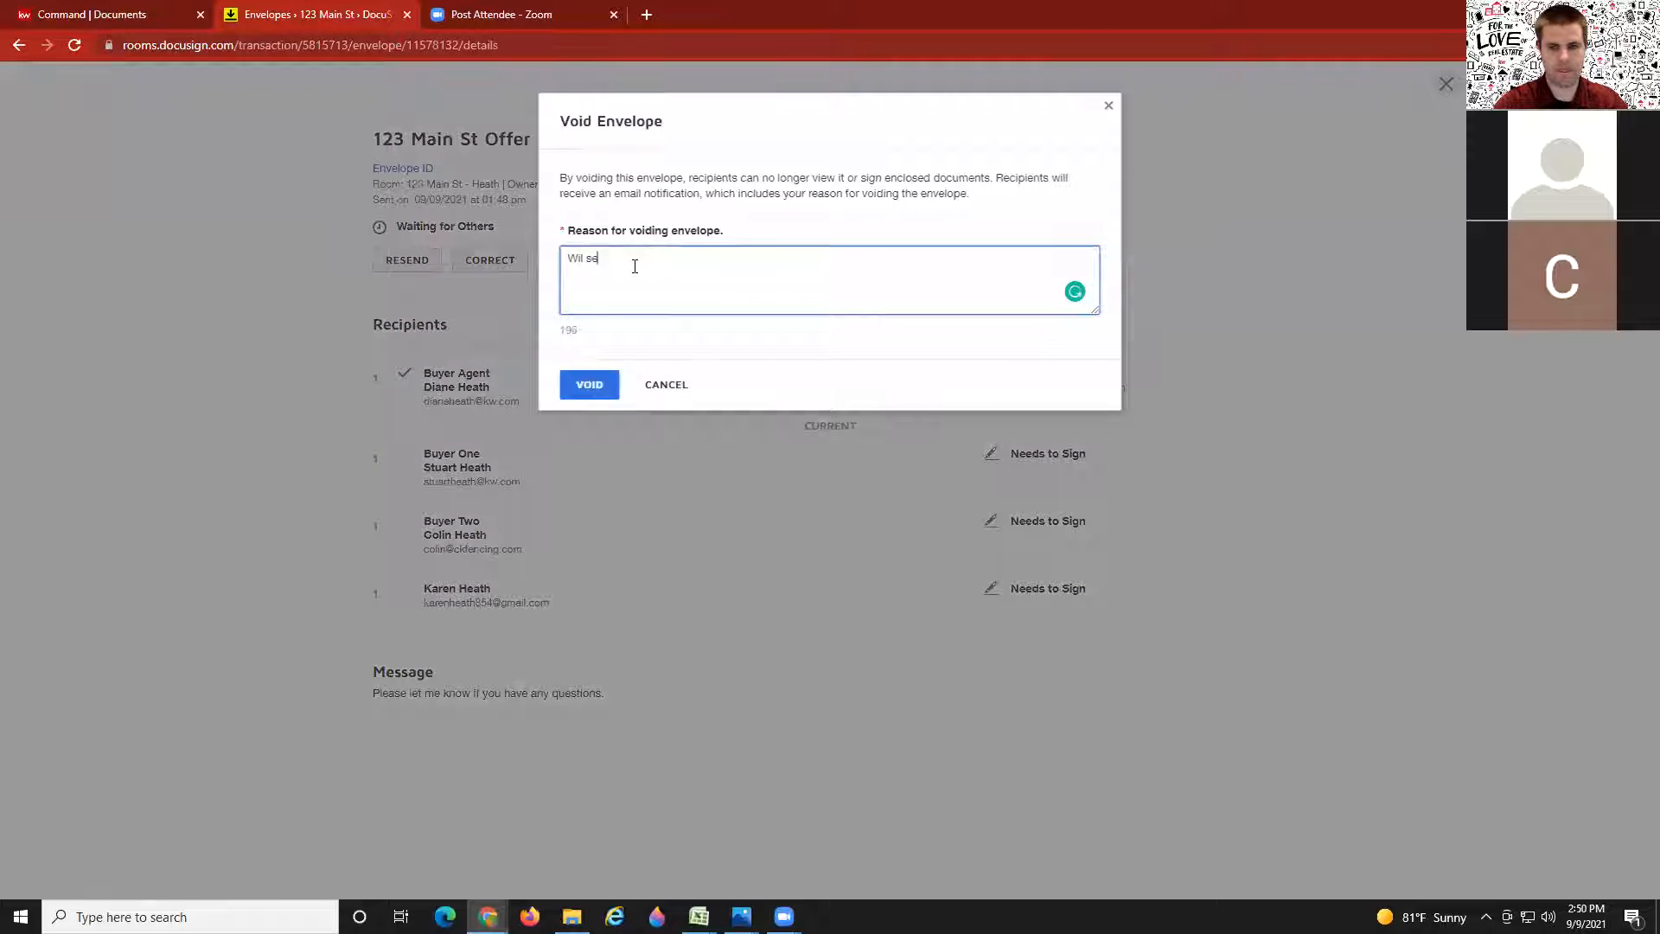
pyautogui.write('nd you apdated co')
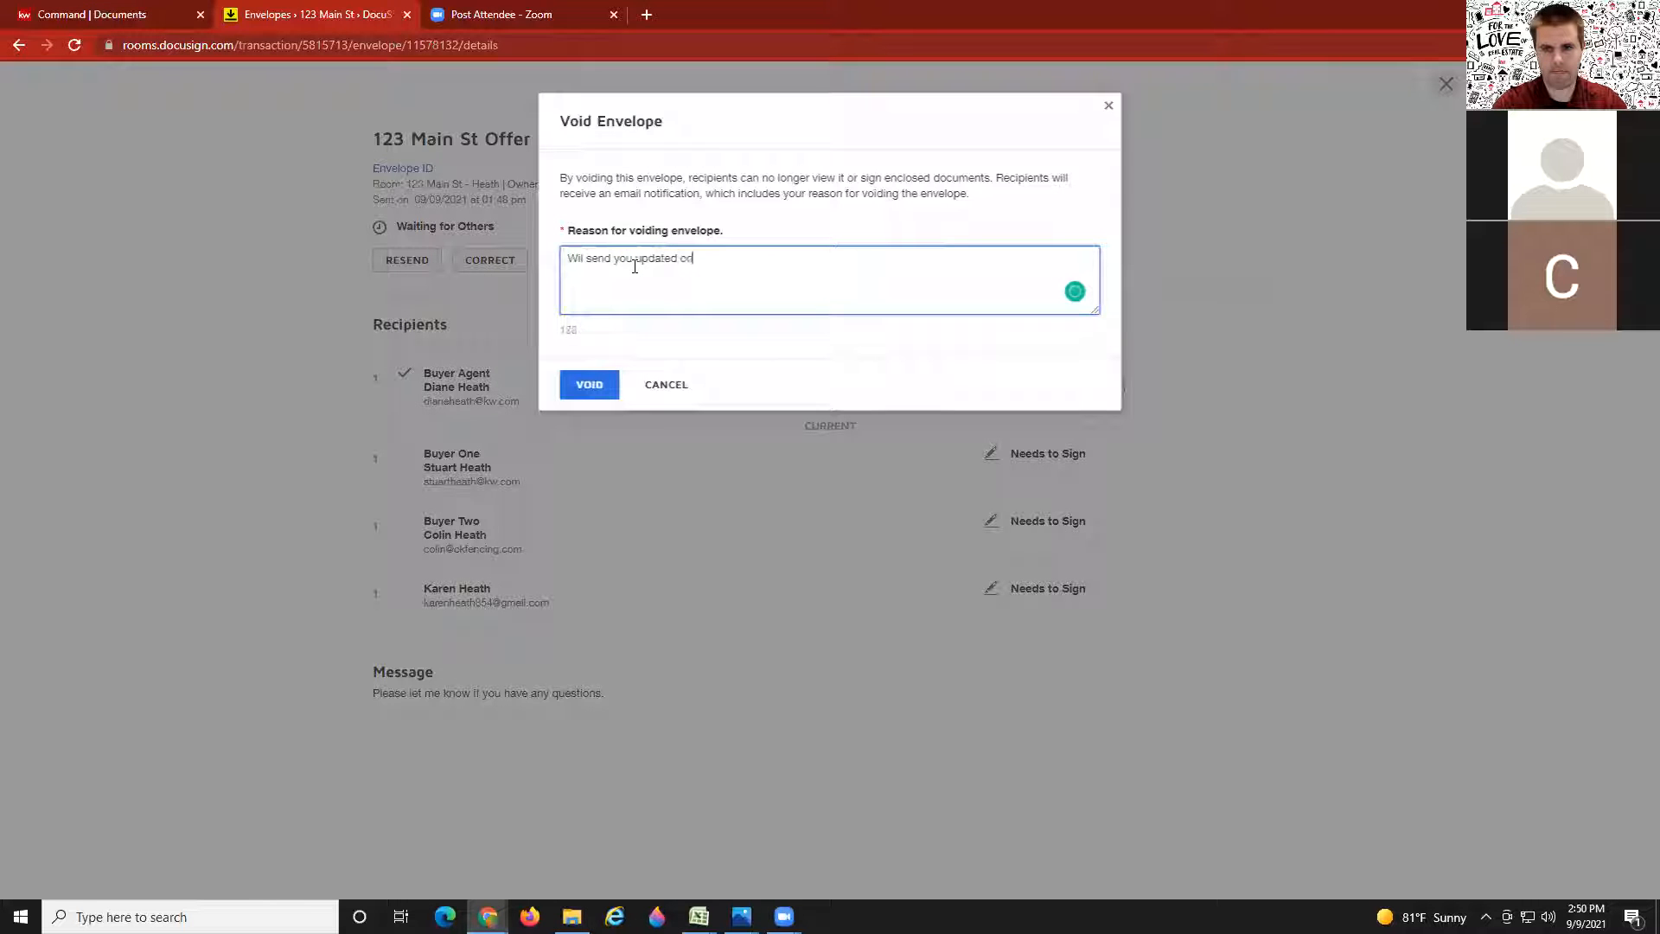
pyautogui.write('ntract now')
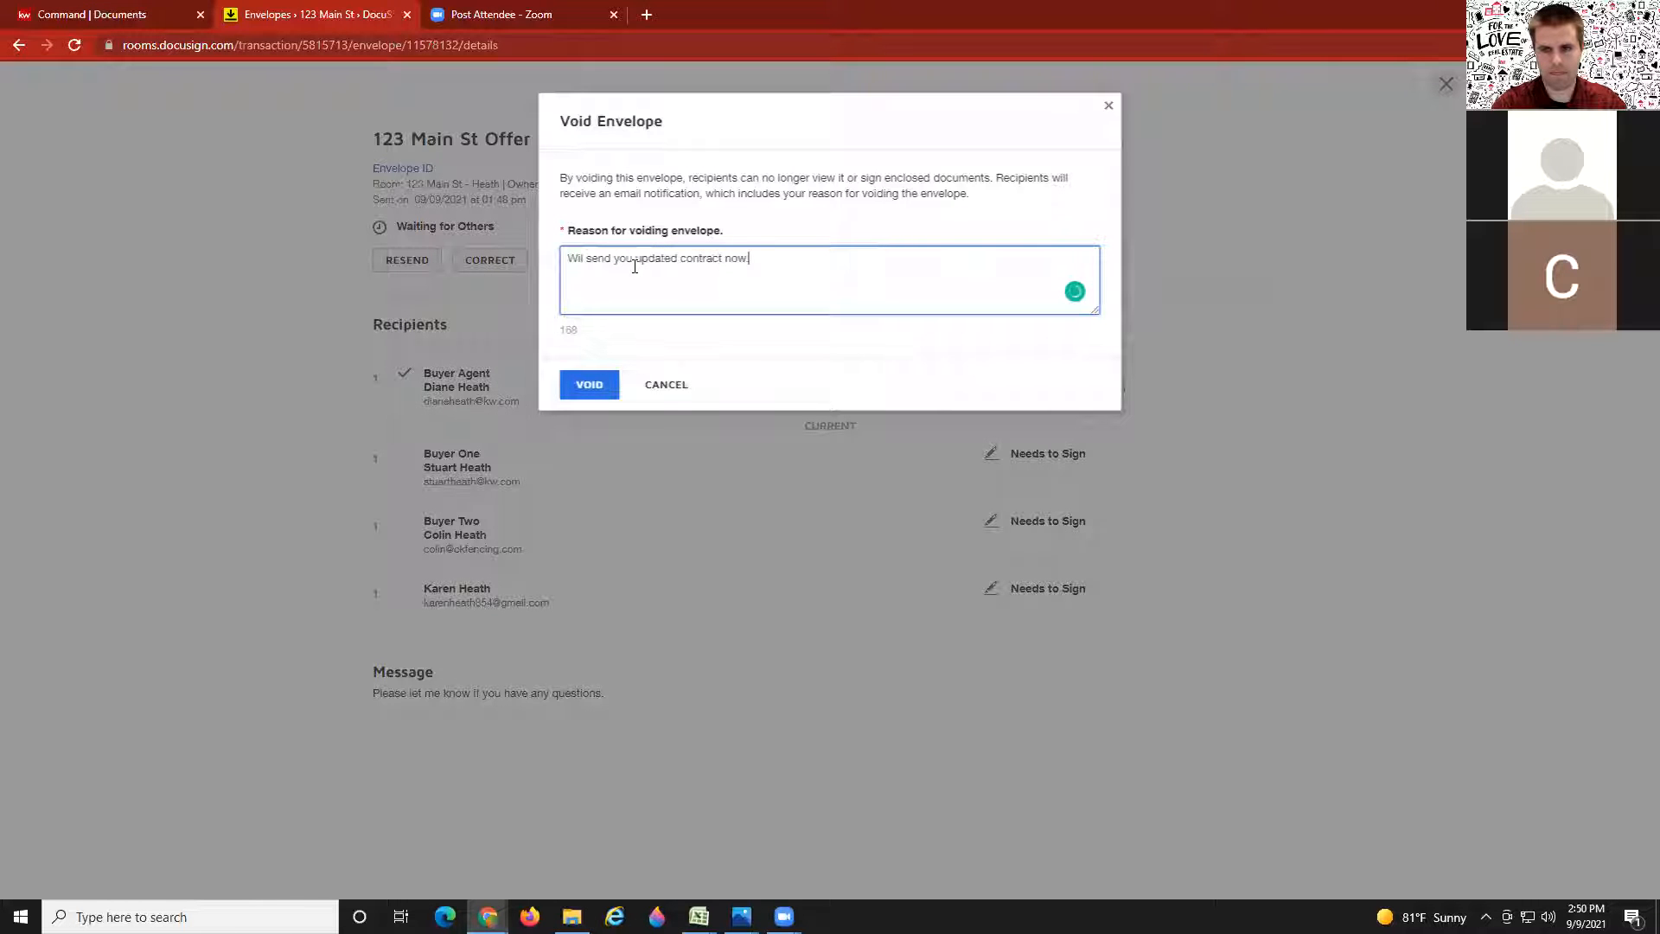
pyautogui.click(573, 389)
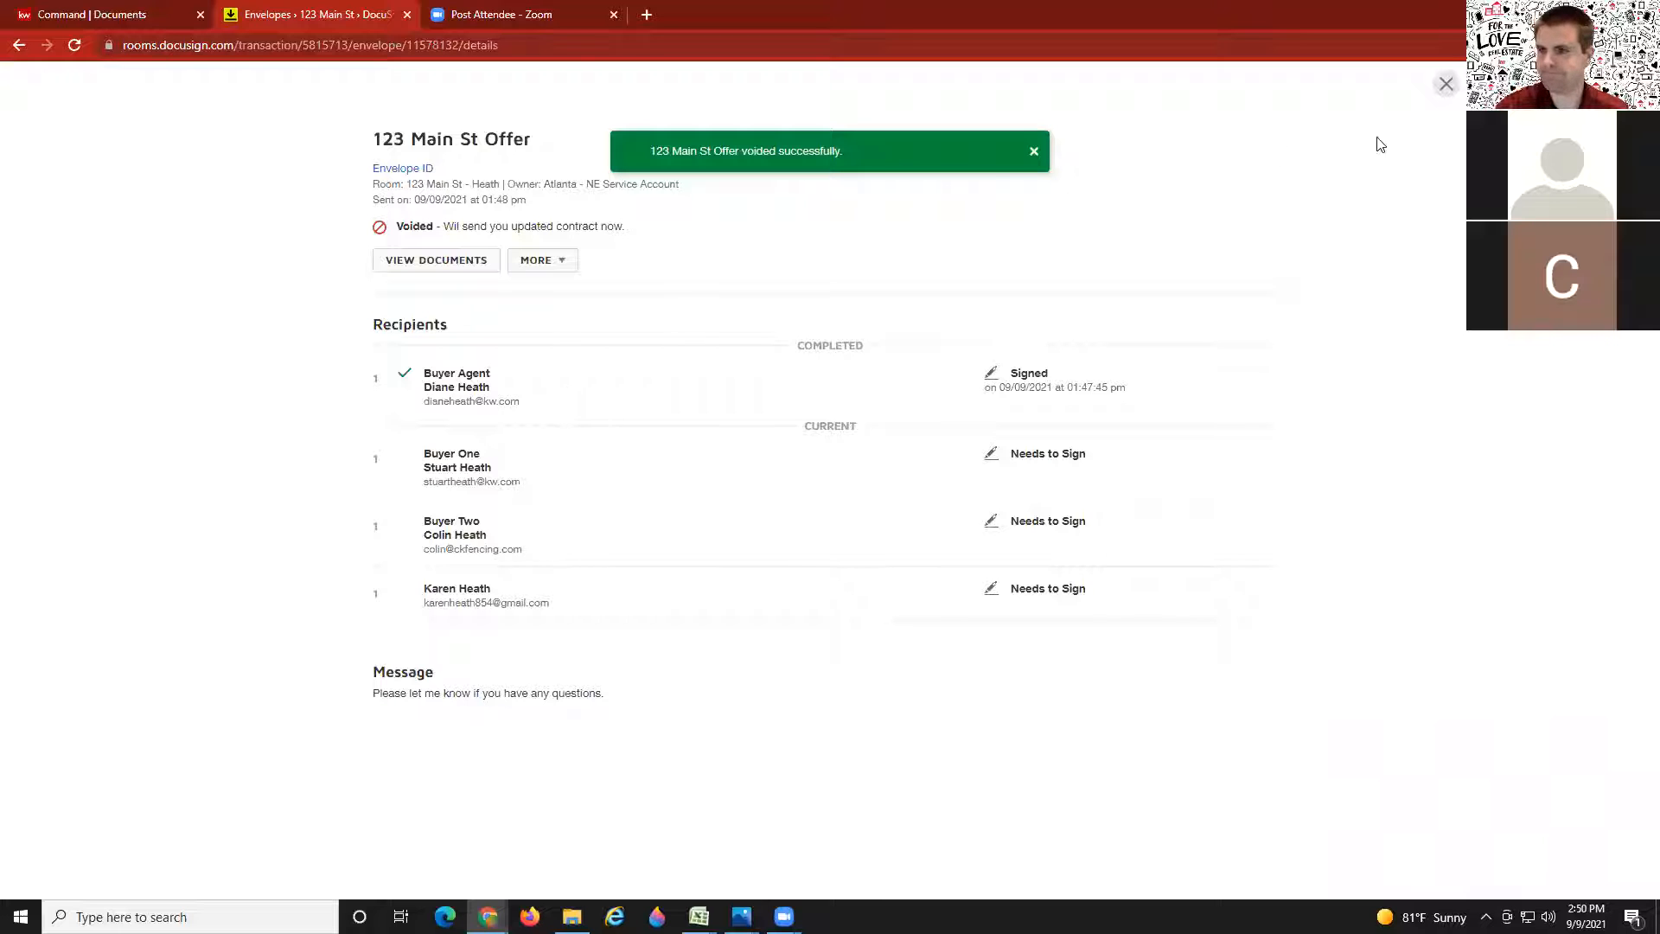
pyautogui.click(1446, 85)
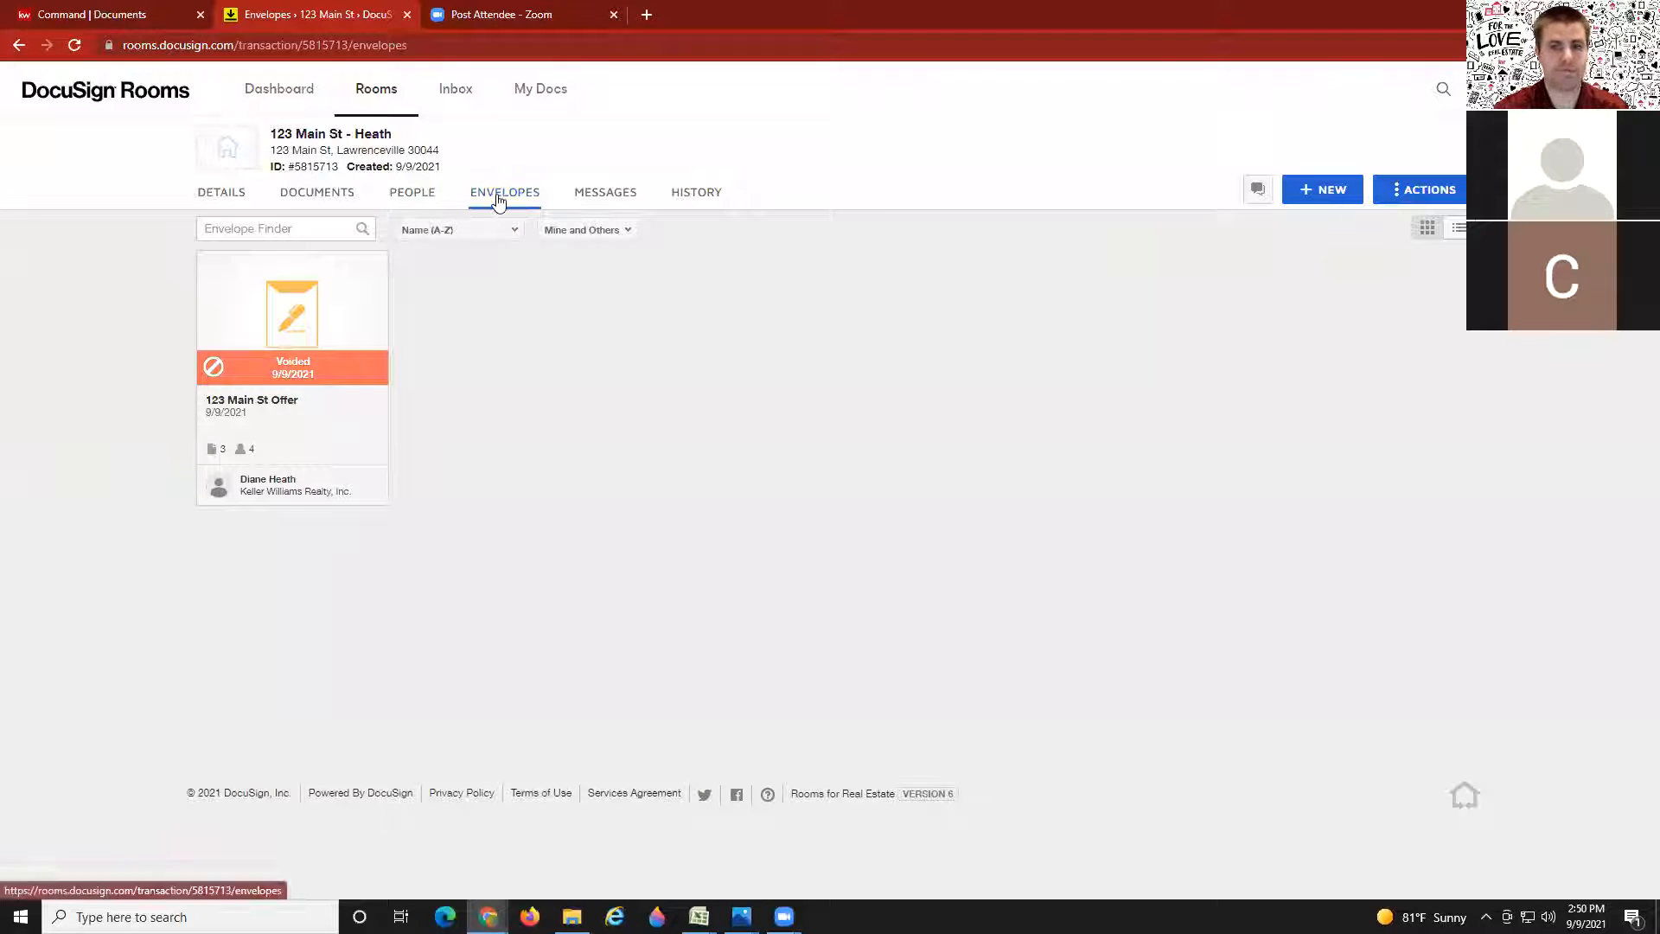
# Step: Change the Purchase and Sale Agreement F201 purchase price to 415000 and save the form
pyautogui.click(307, 208)
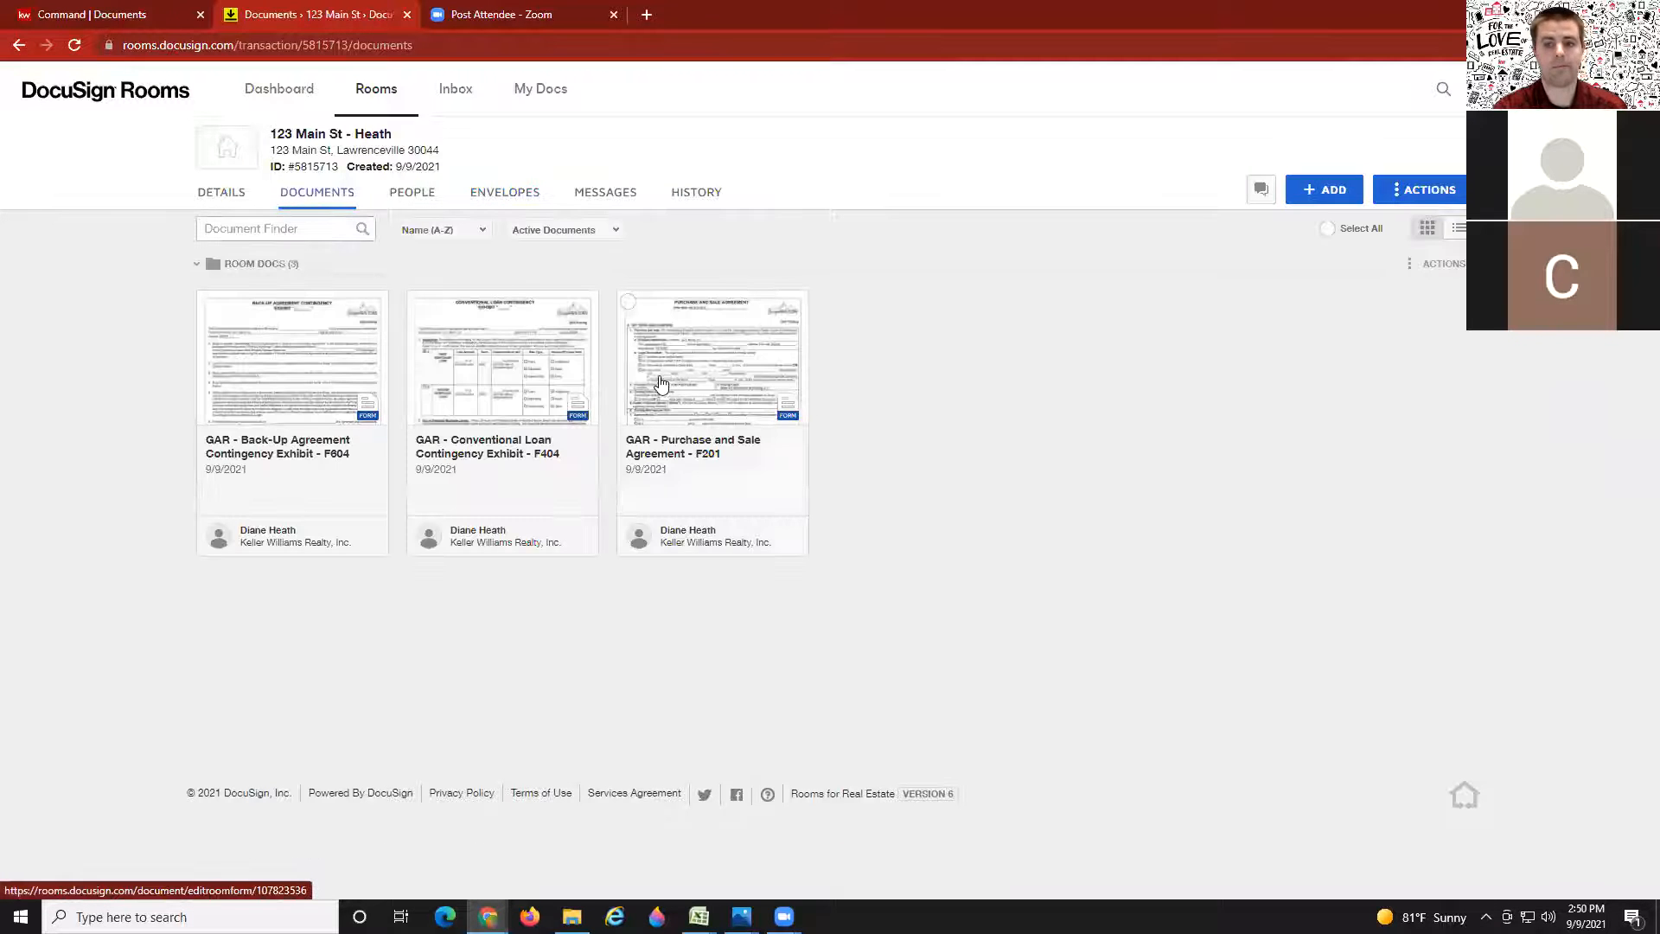
pyautogui.click(705, 380)
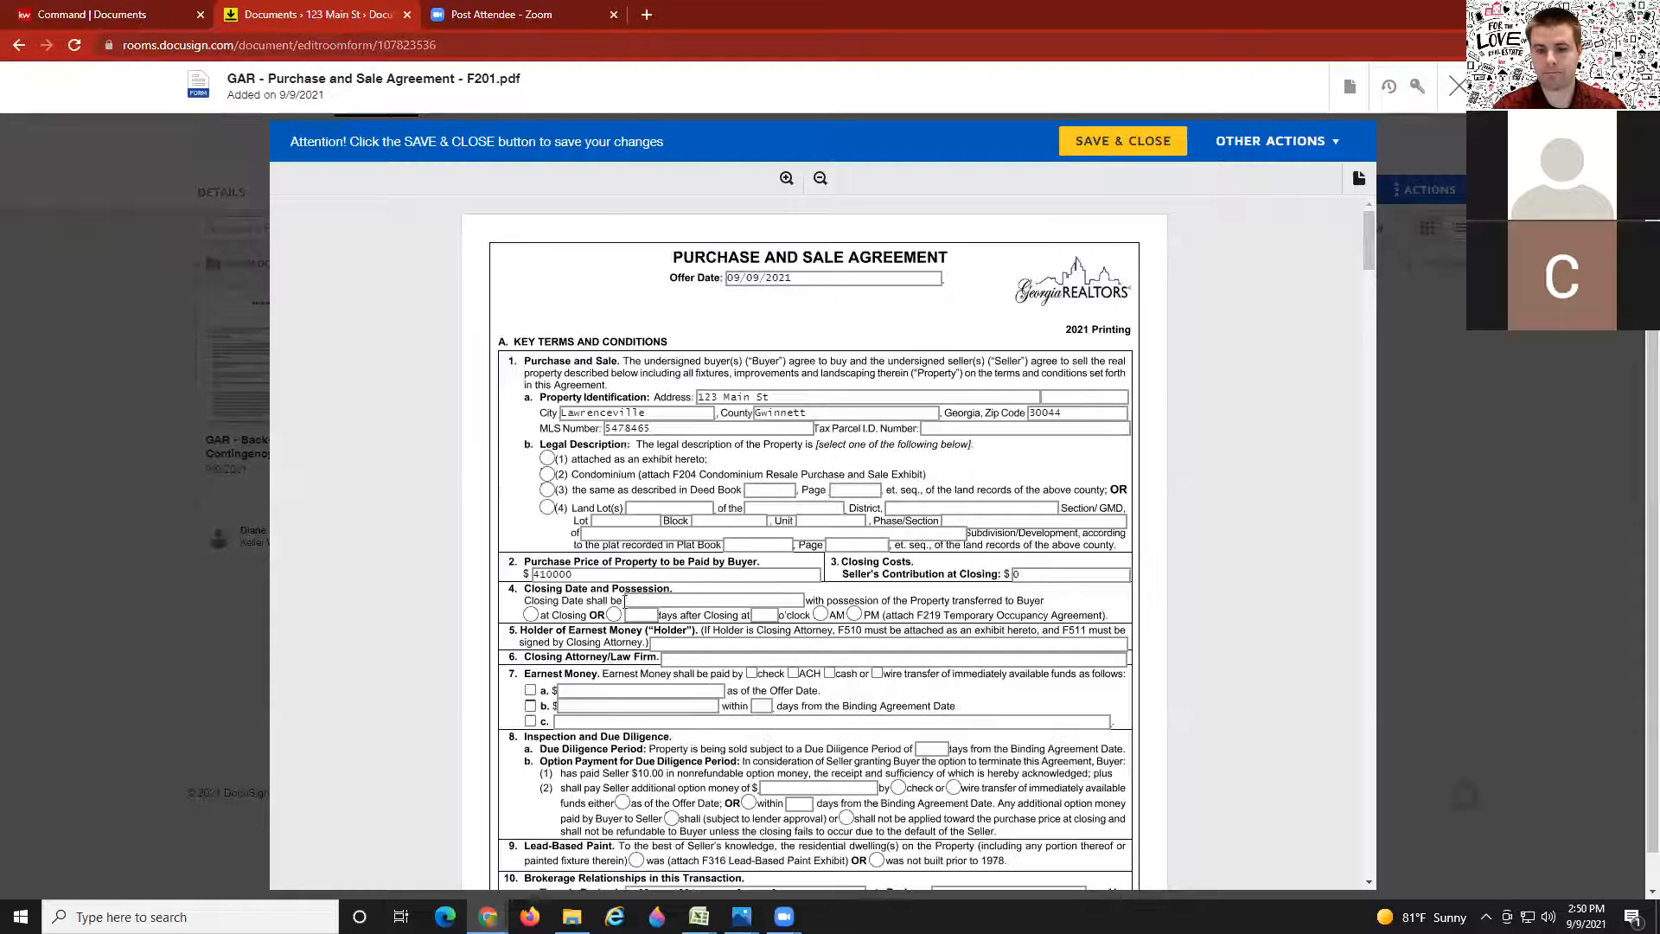
pyautogui.click(545, 574)
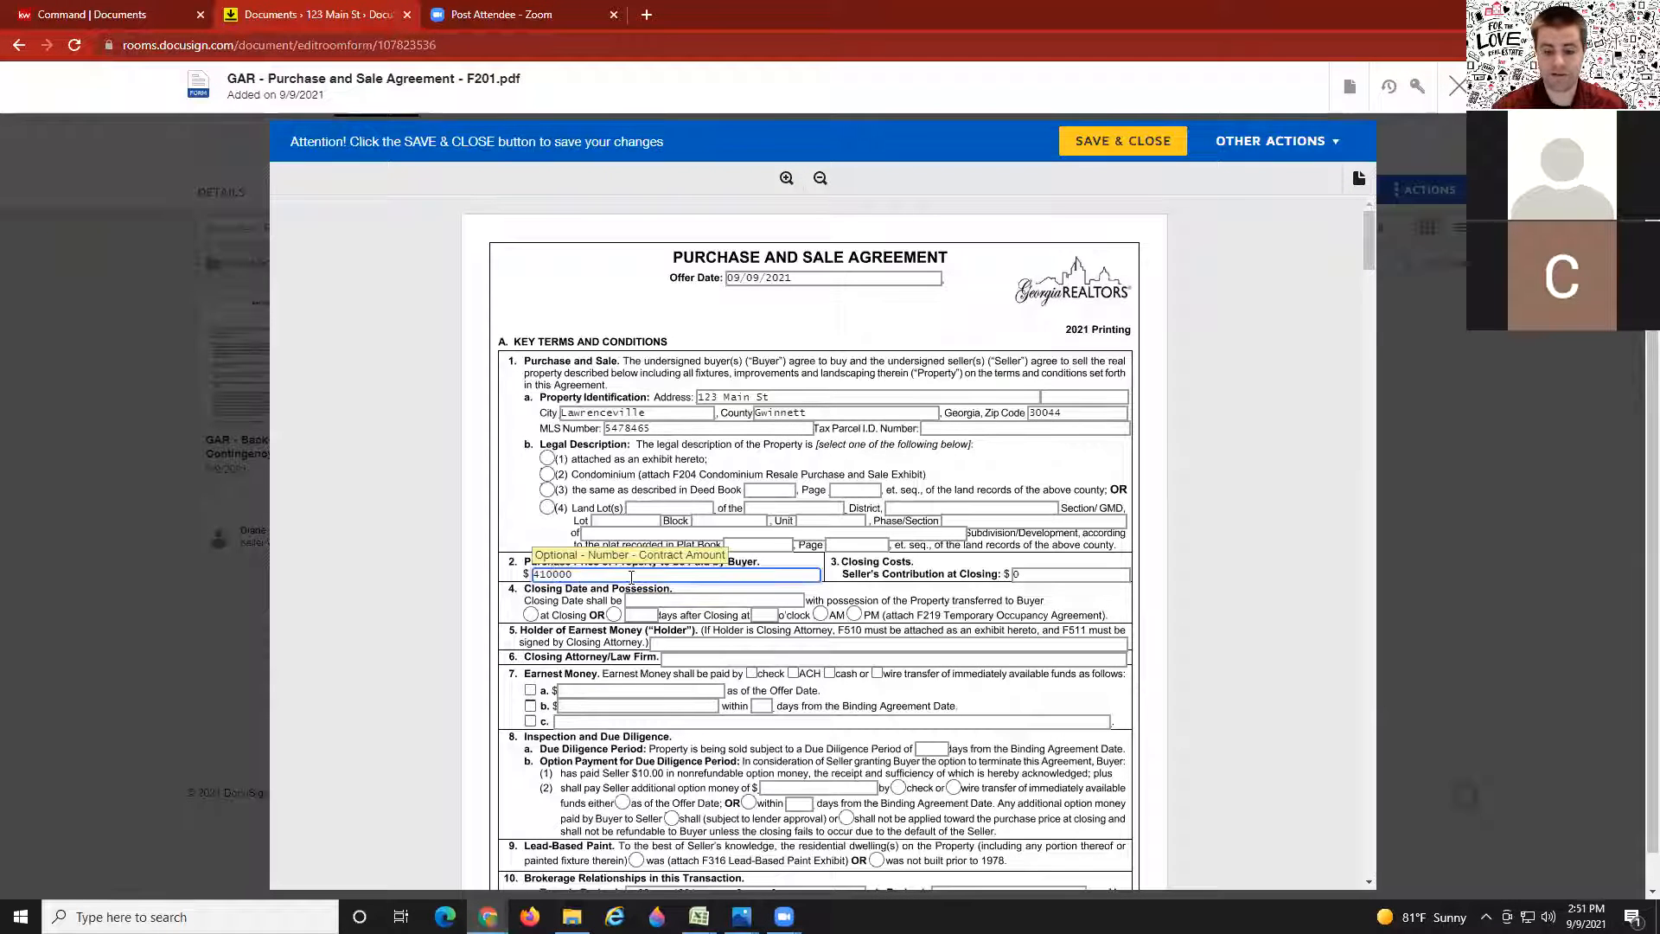
pyautogui.write('5')
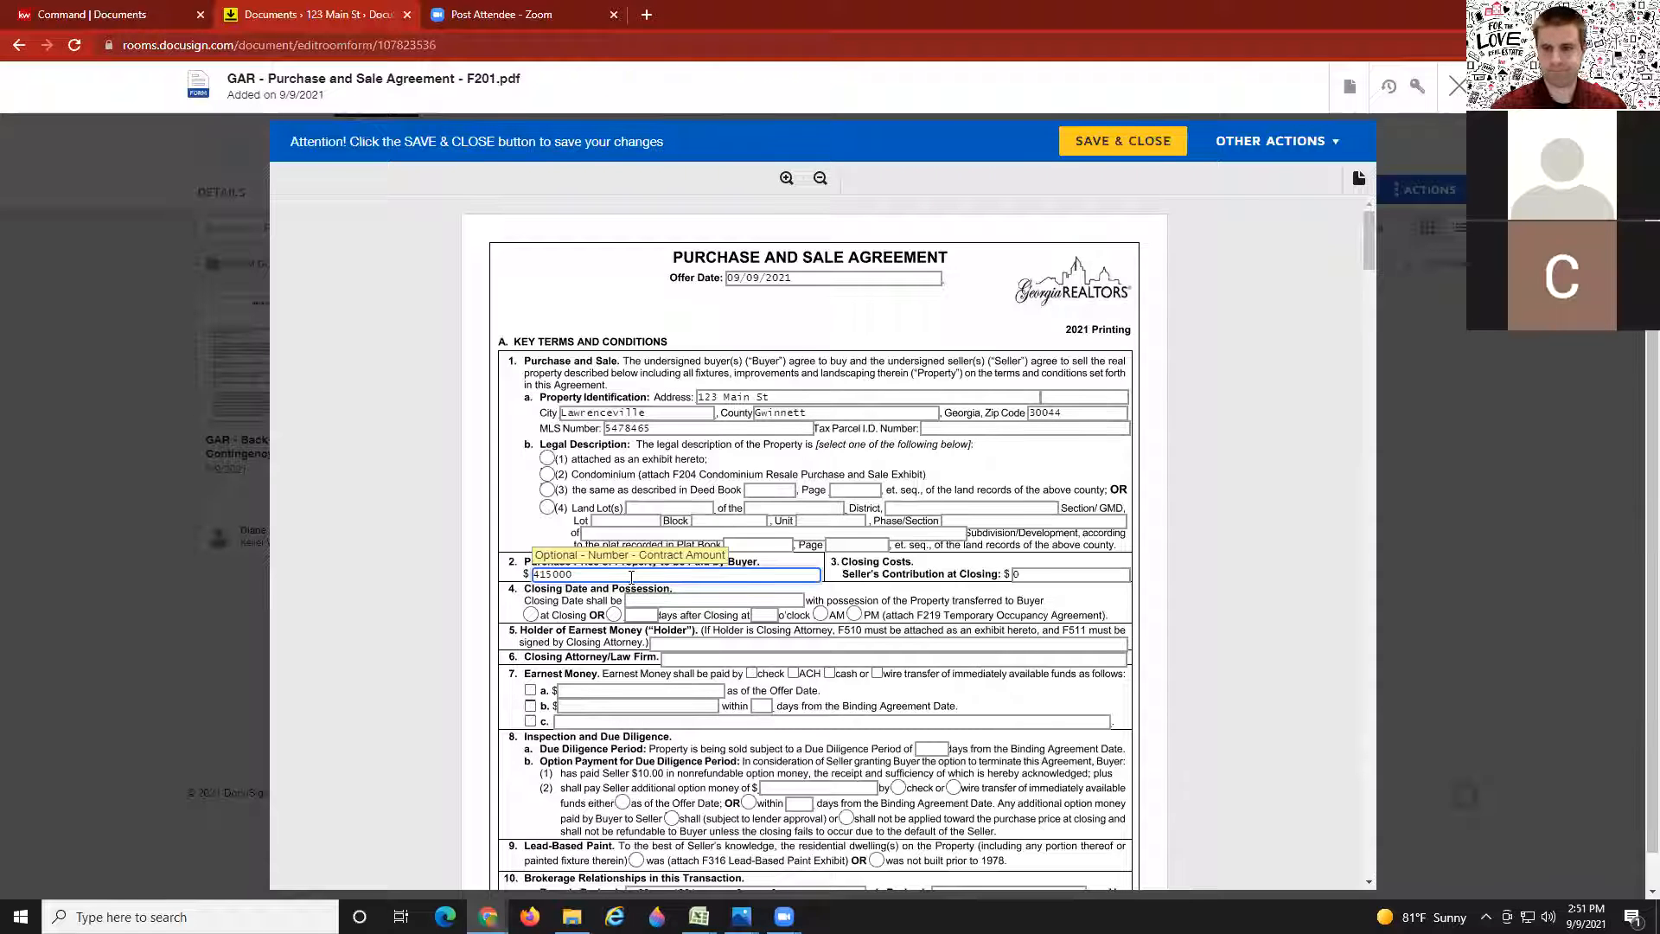
pyautogui.click(1083, 146)
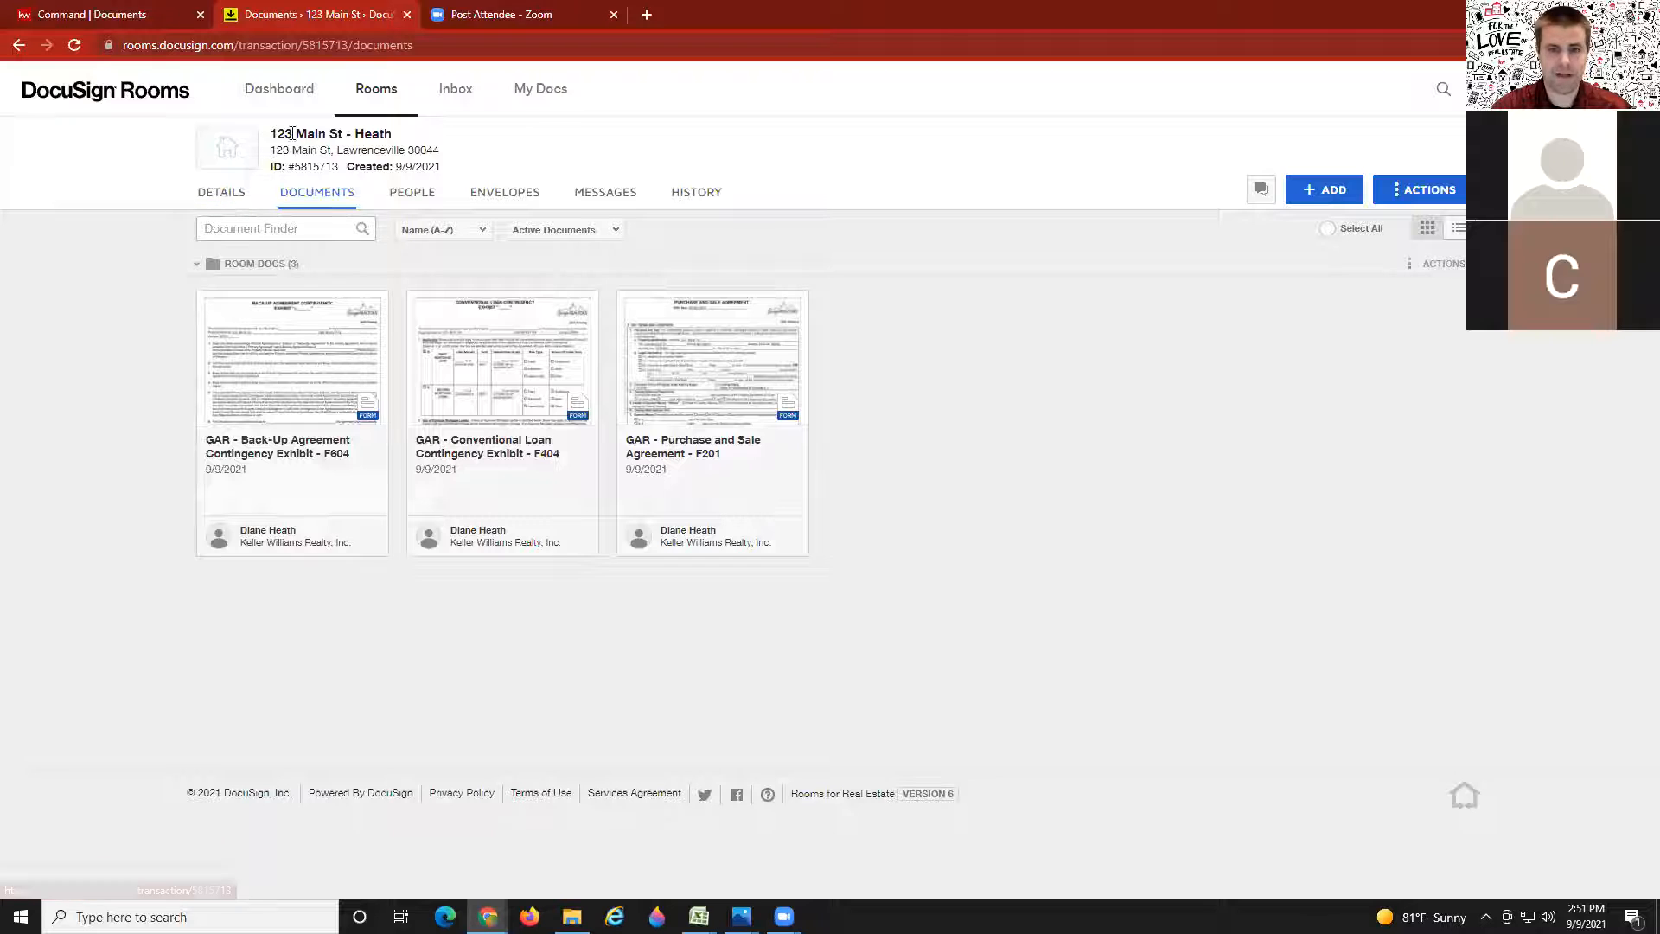
pyautogui.moveTo(400, 138); pyautogui.dragTo(271, 134)
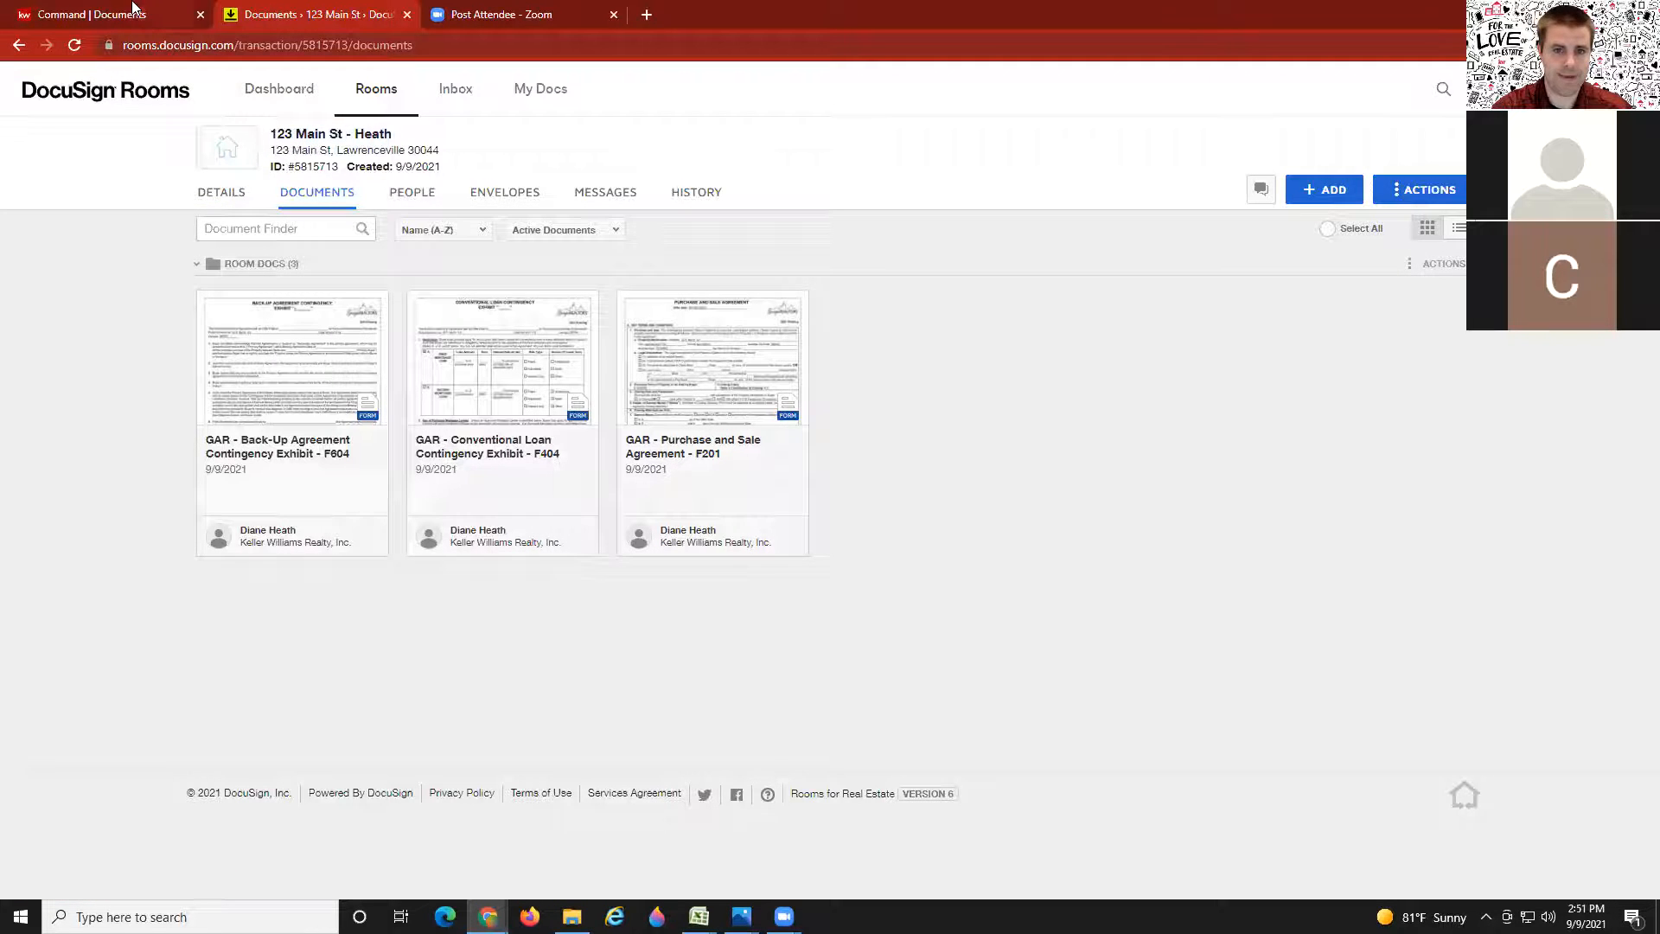
# Step: Switch to the Under Contract checklist and open the Attach Files From options
pyautogui.click(138, 12)
pyautogui.scroll(6, 311, 398)
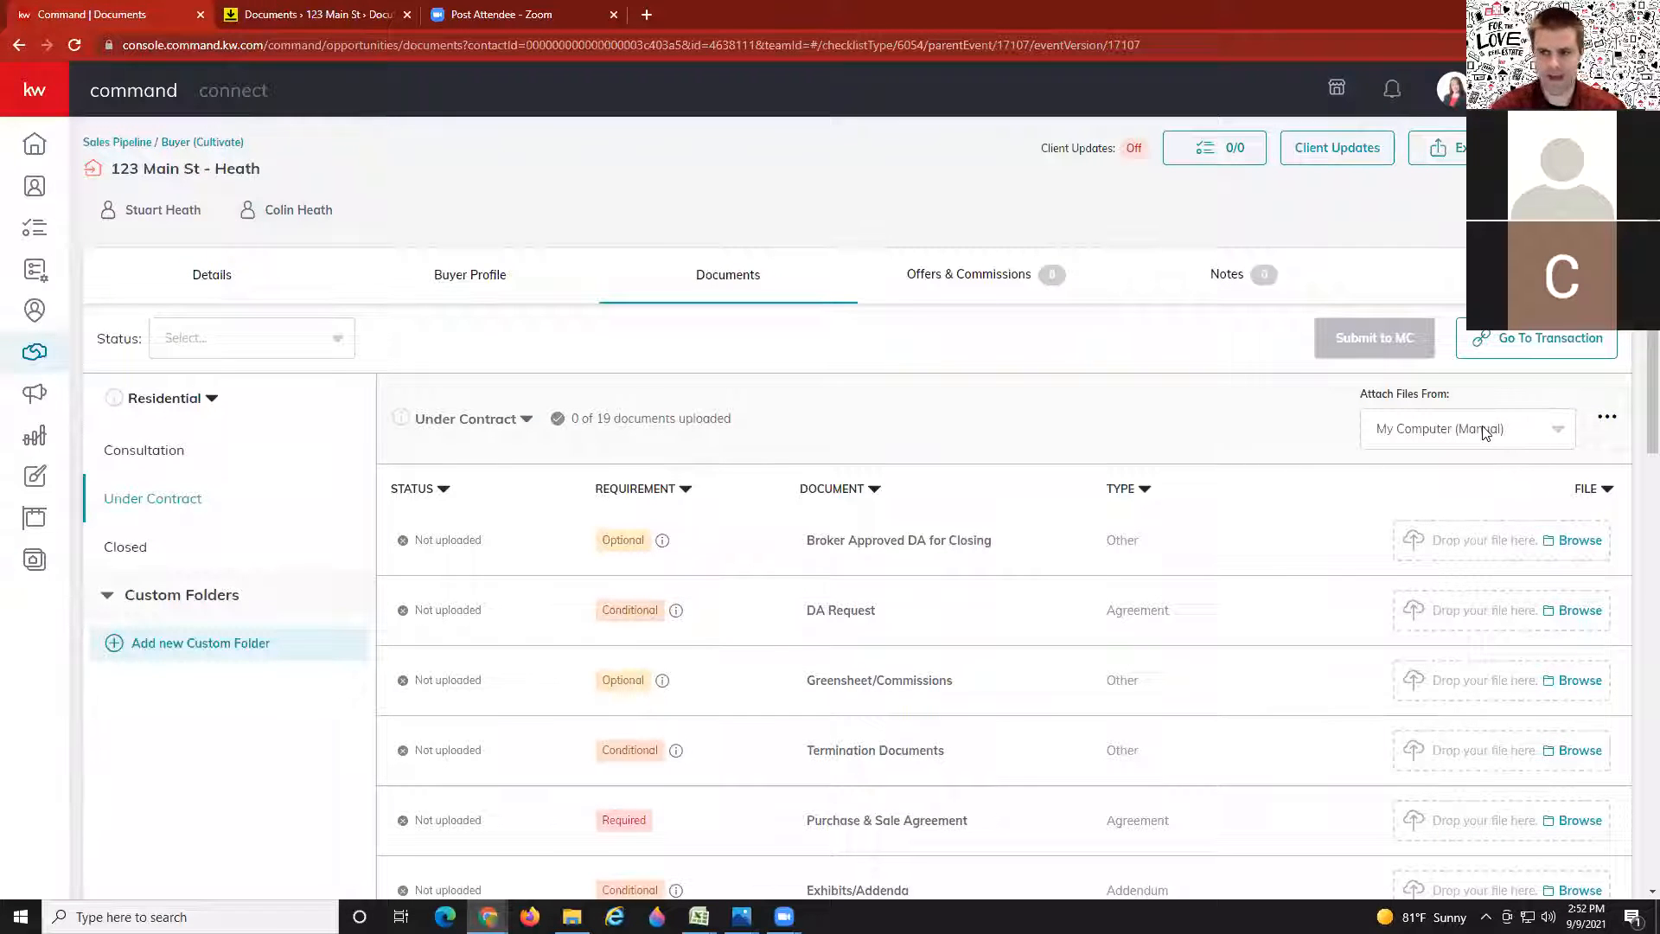
pyautogui.scroll(-1, 1375, 426)
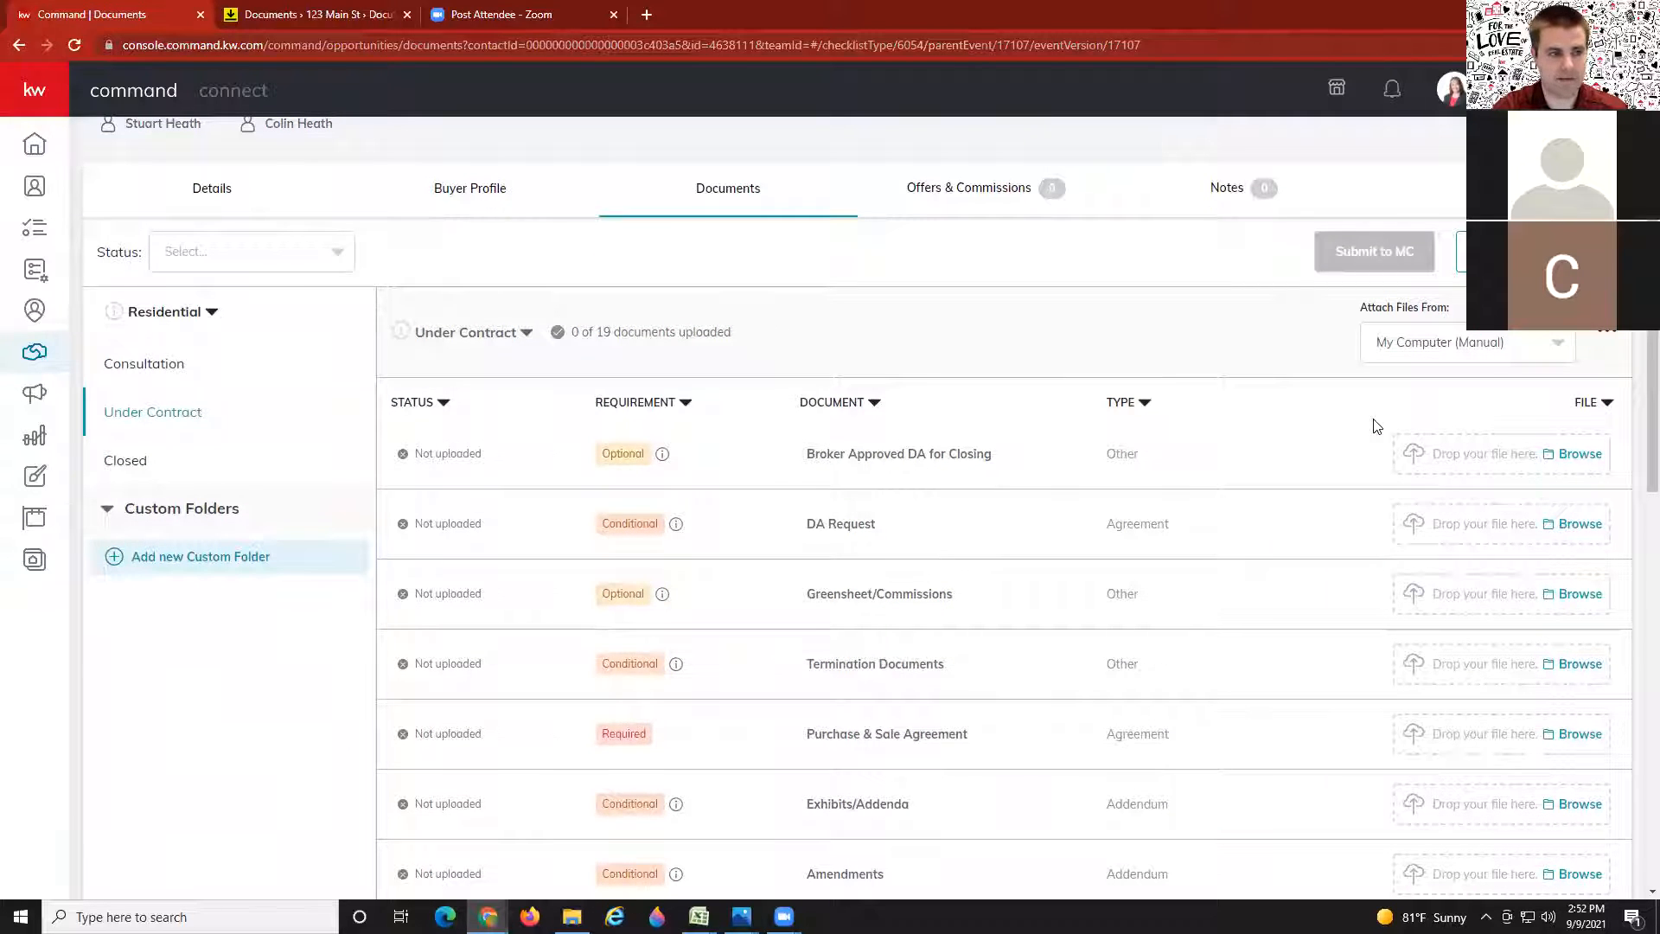
pyautogui.scroll(1, 1397, 394)
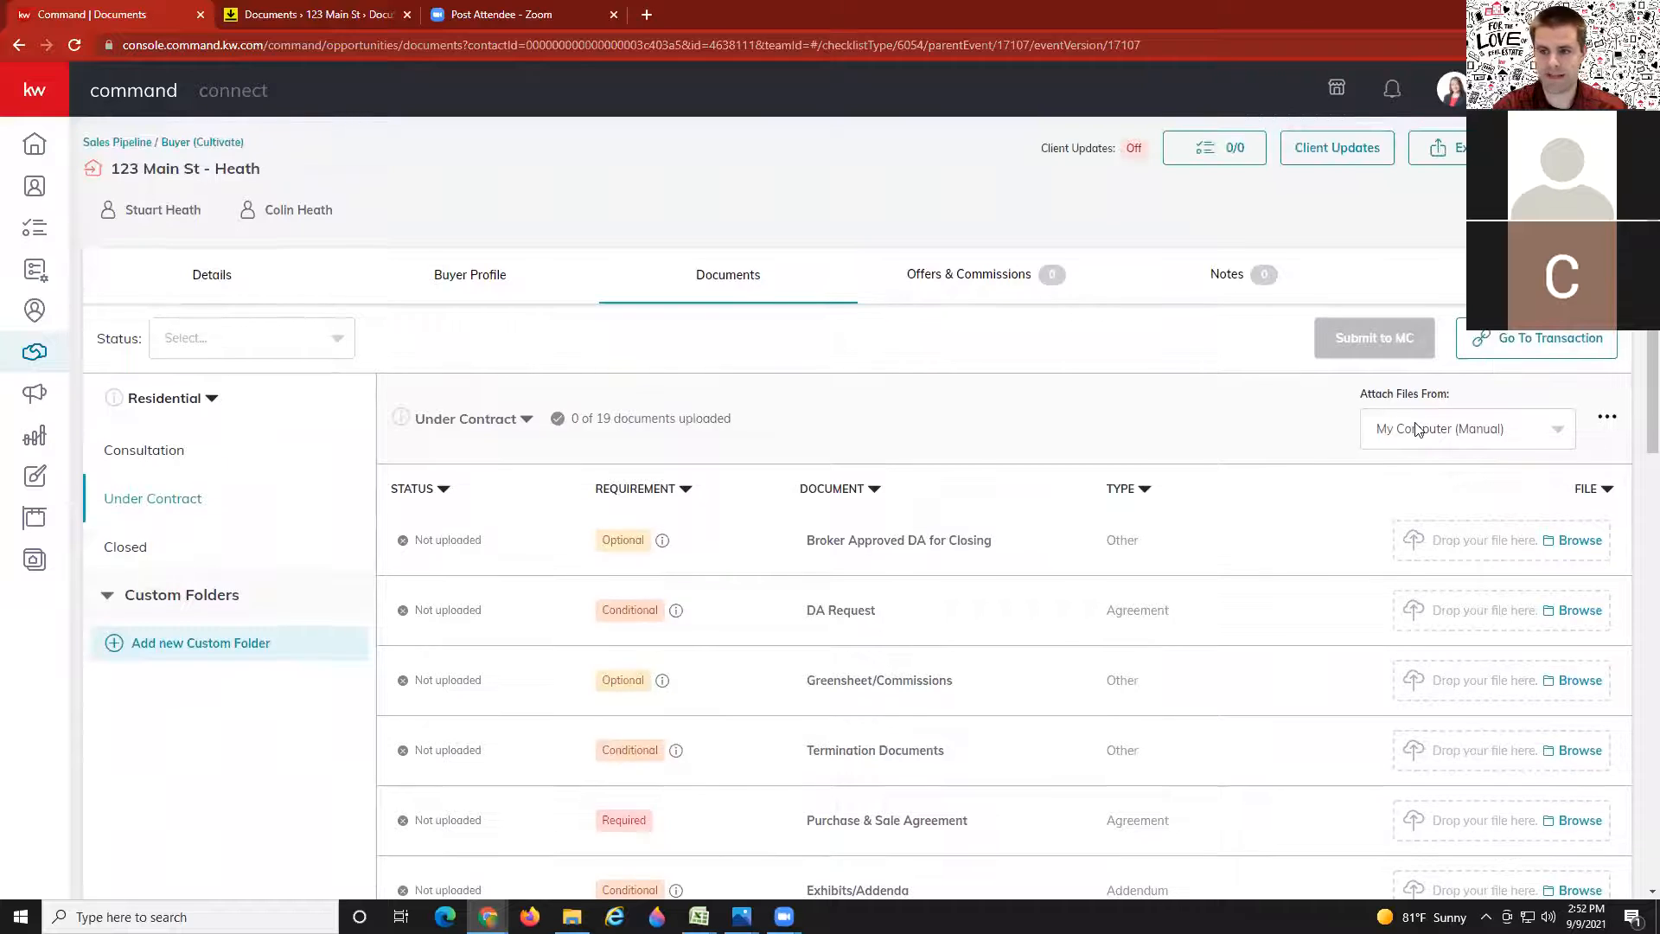
pyautogui.scroll(-1, 1416, 429)
pyautogui.click(1409, 343)
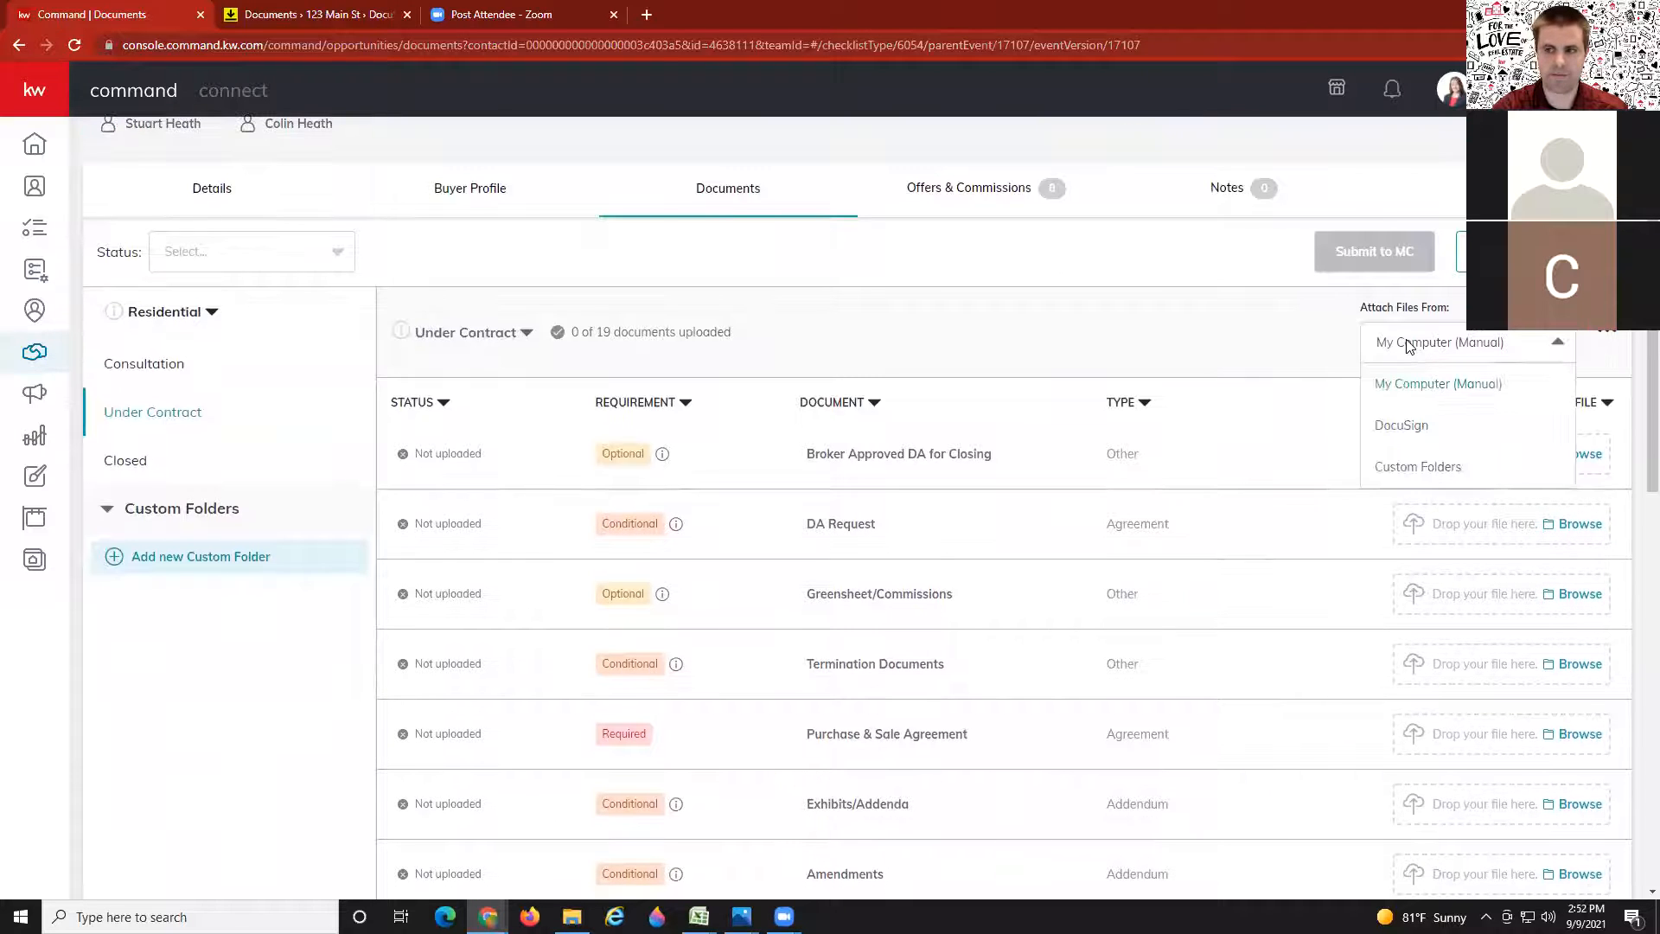
pyautogui.click(1402, 425)
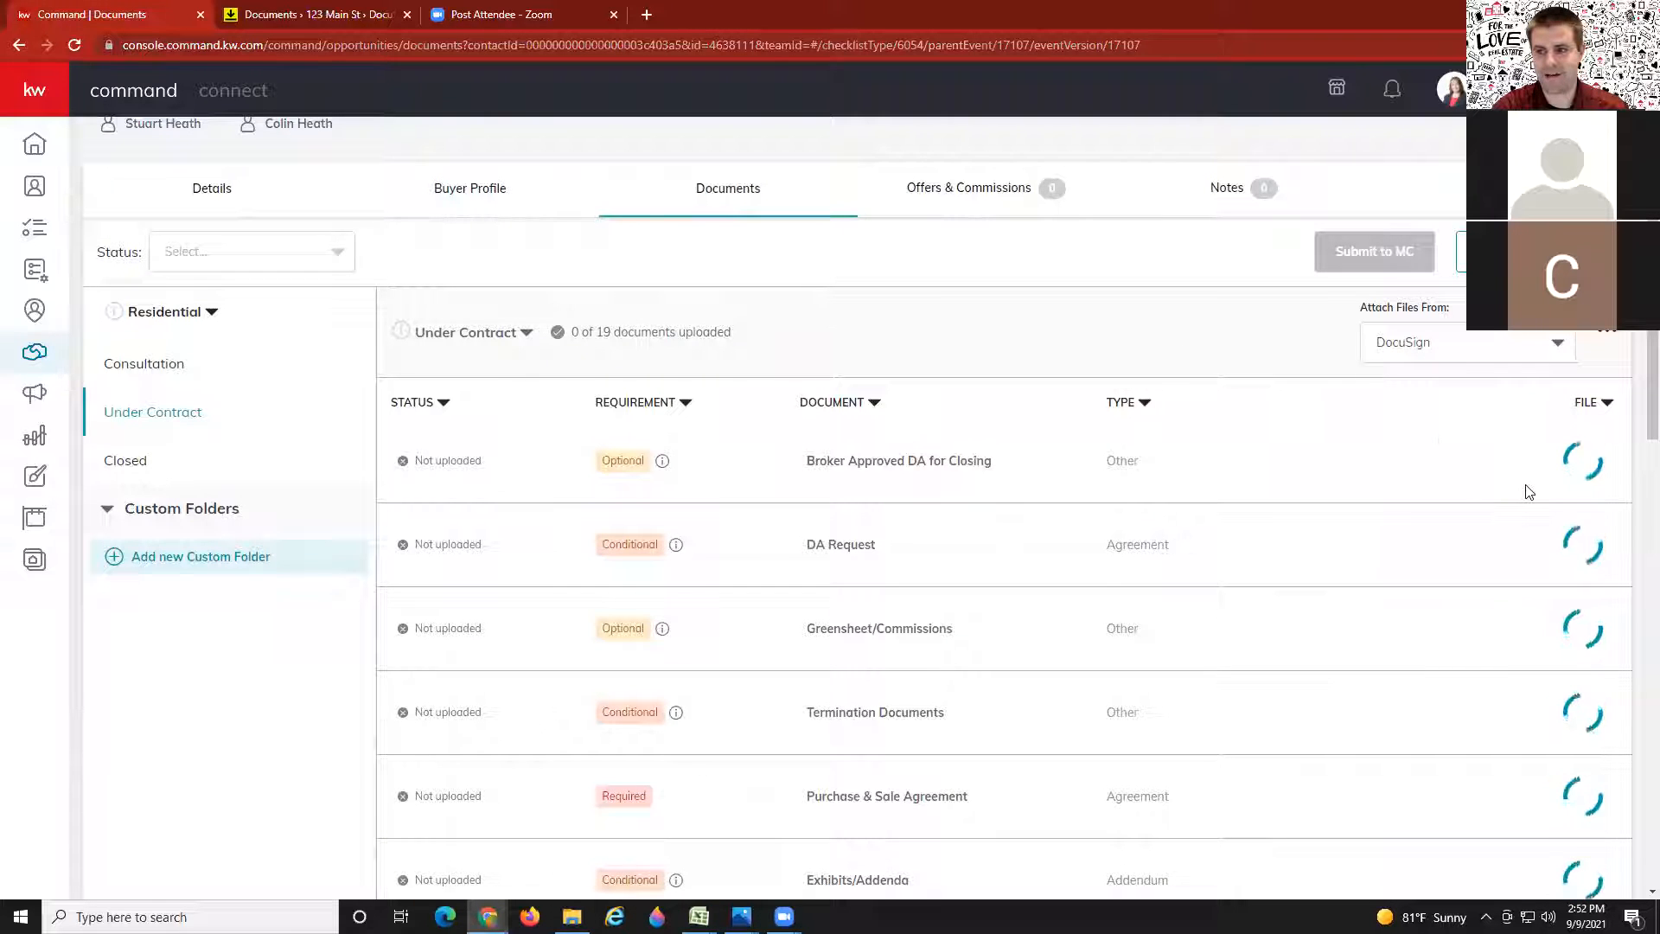
pyautogui.scroll(-1, 1271, 482)
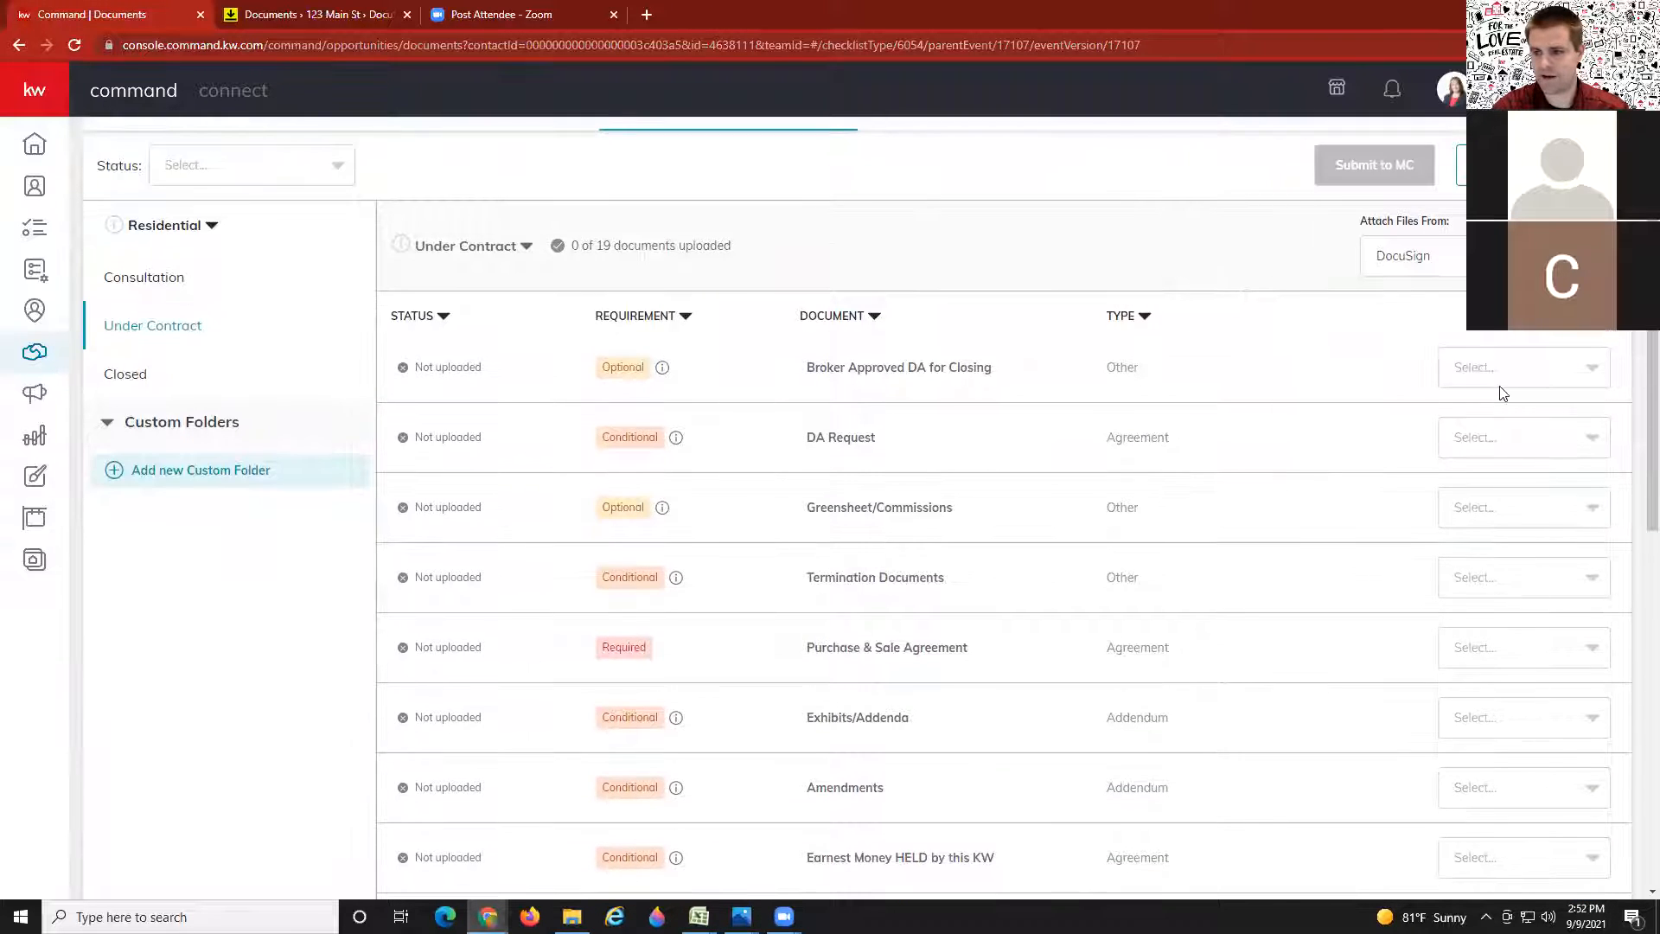
pyautogui.scroll(-1, 1430, 586)
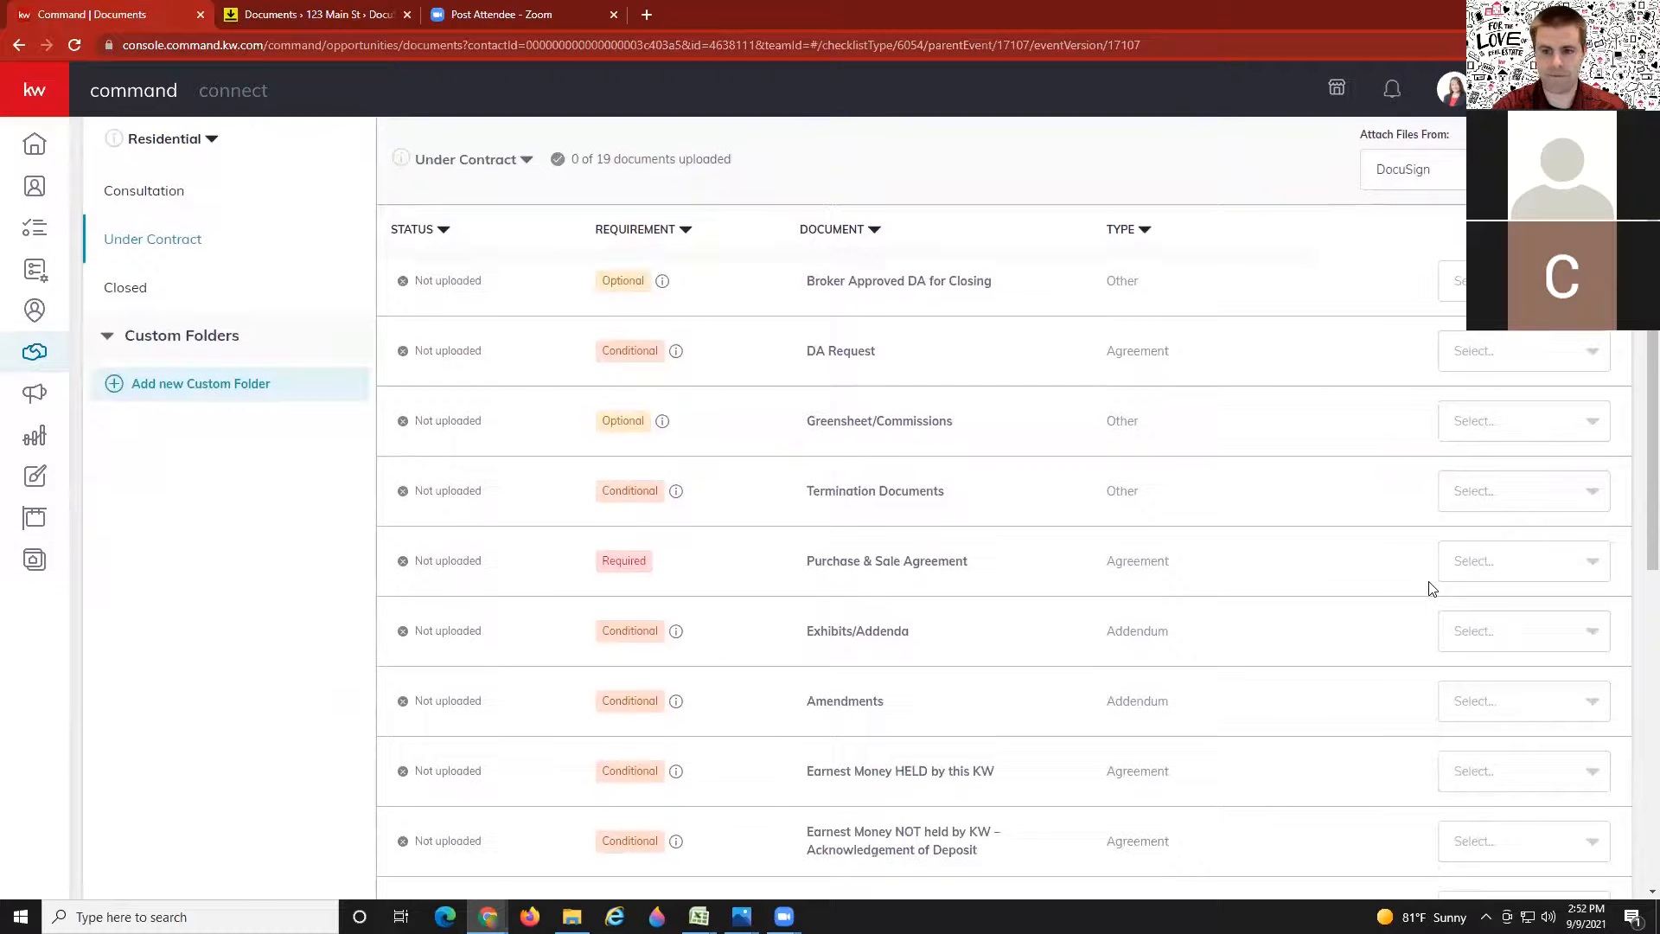
pyautogui.click(1562, 567)
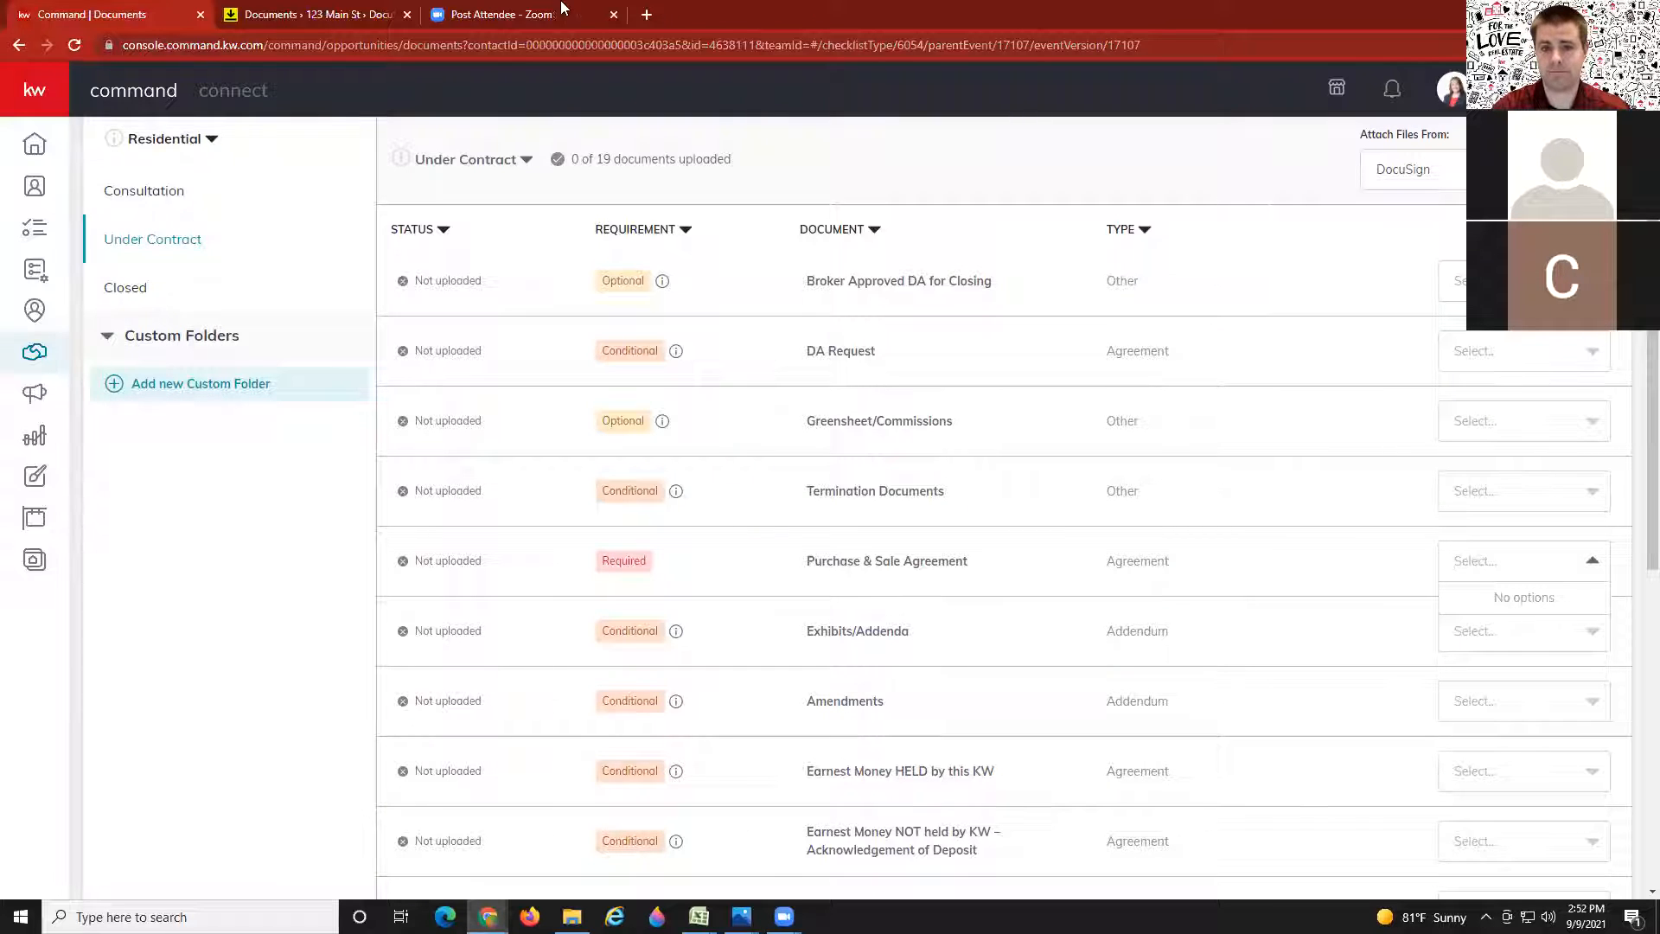
pyautogui.click(257, 12)
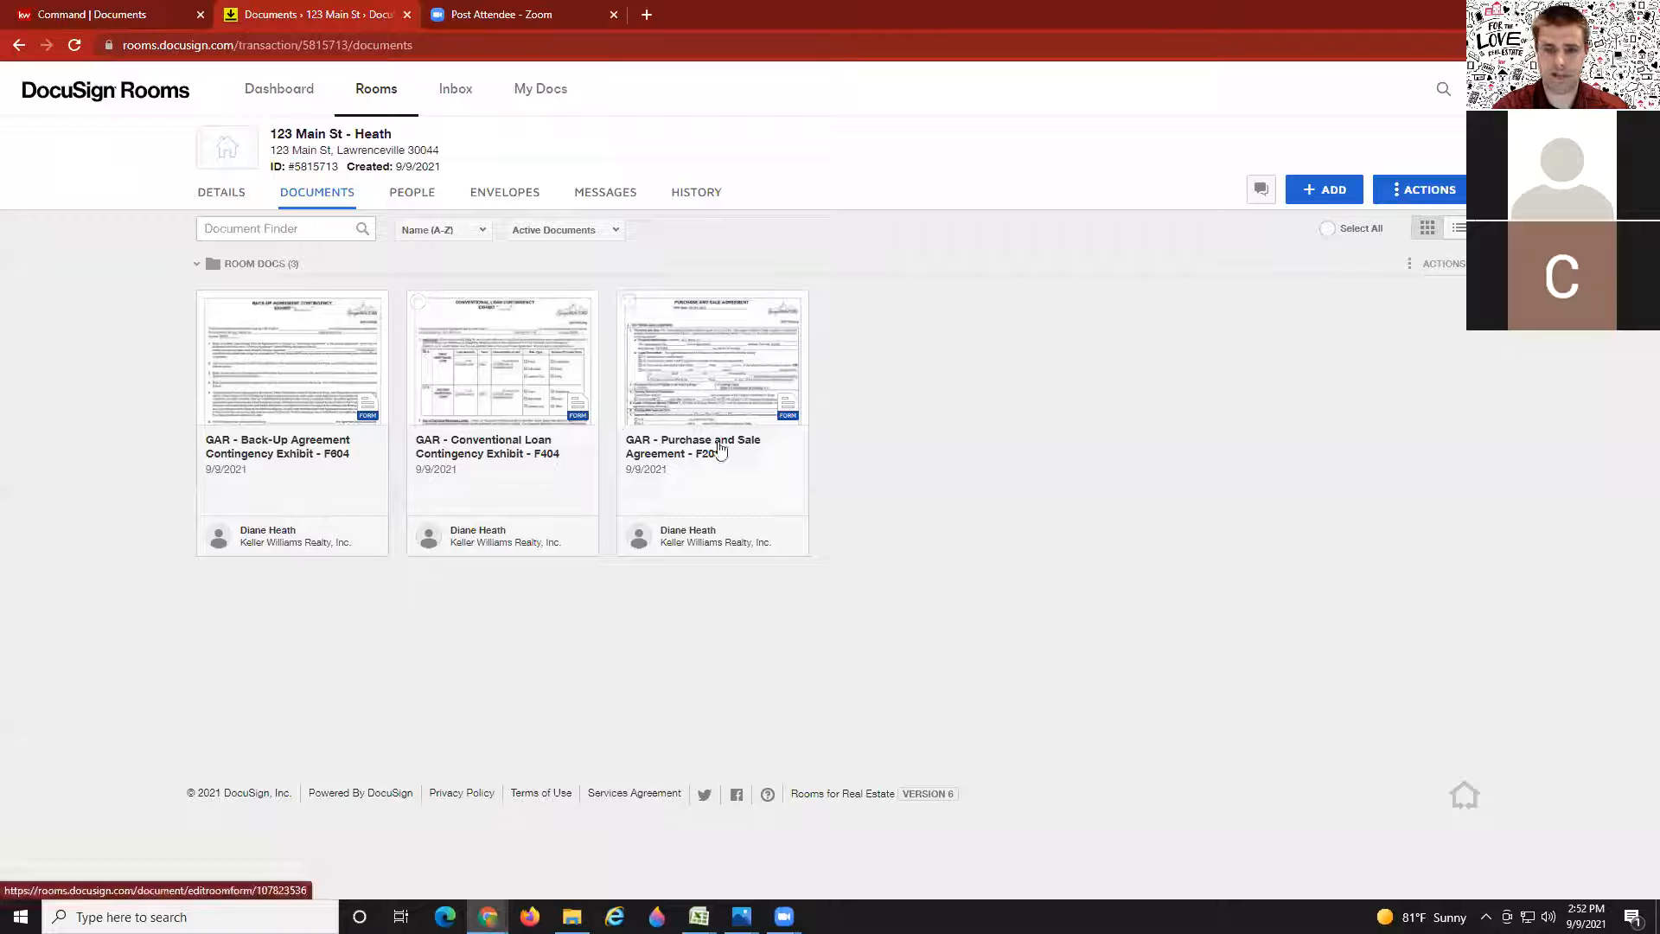
pyautogui.click(183, 26)
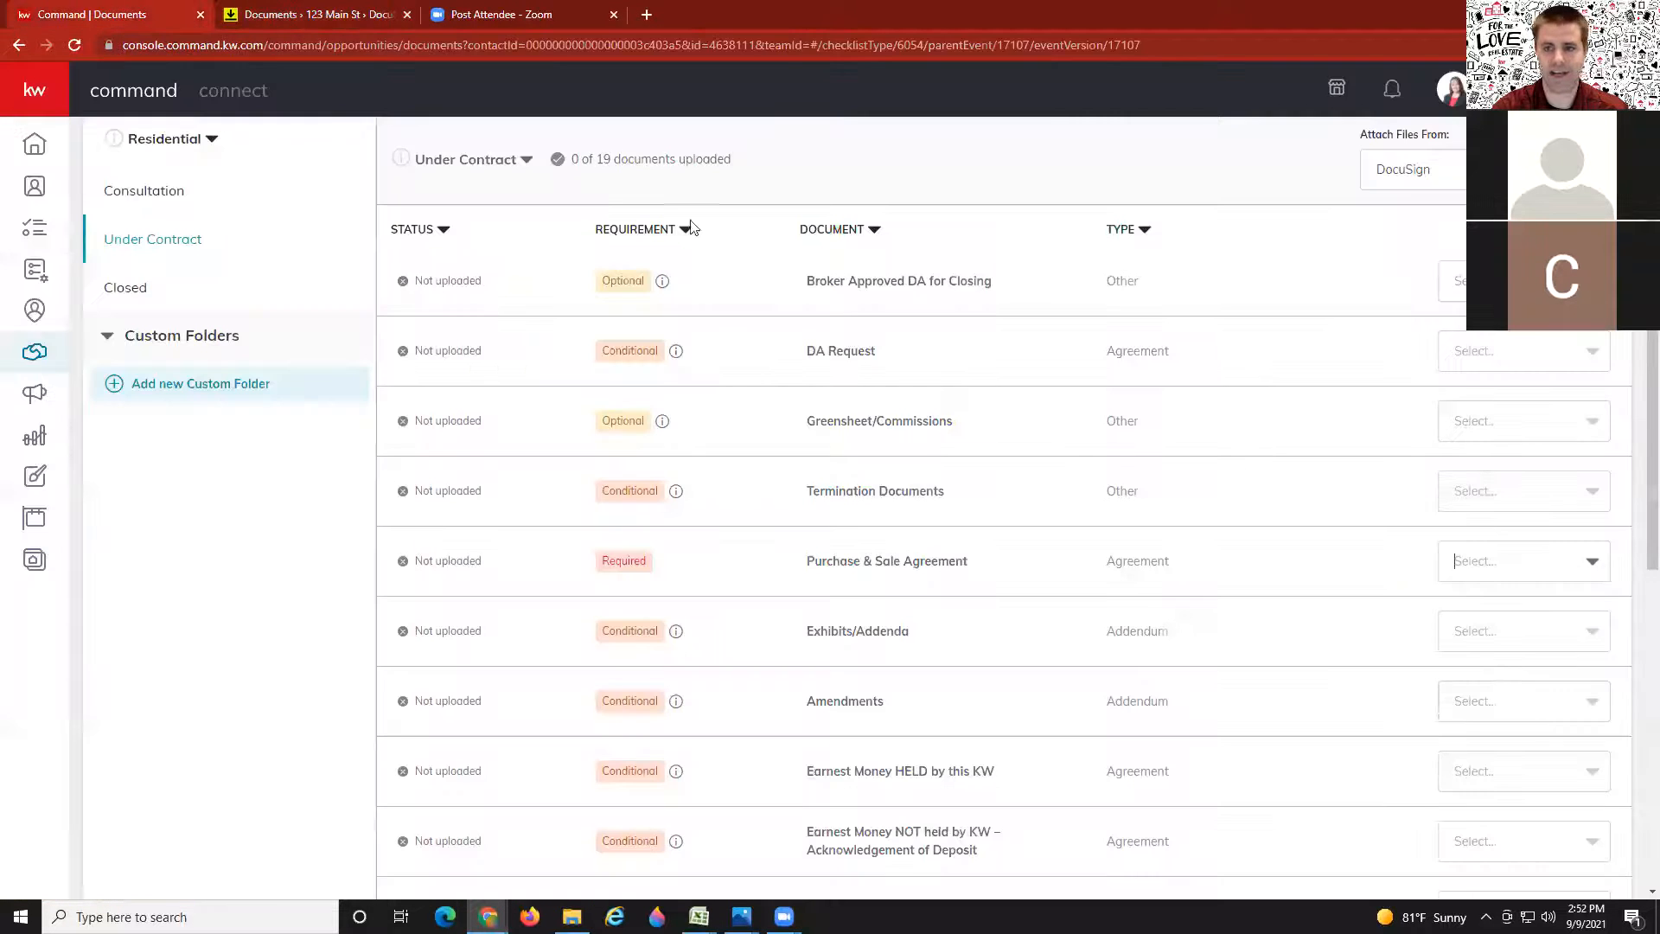
pyautogui.click(1491, 561)
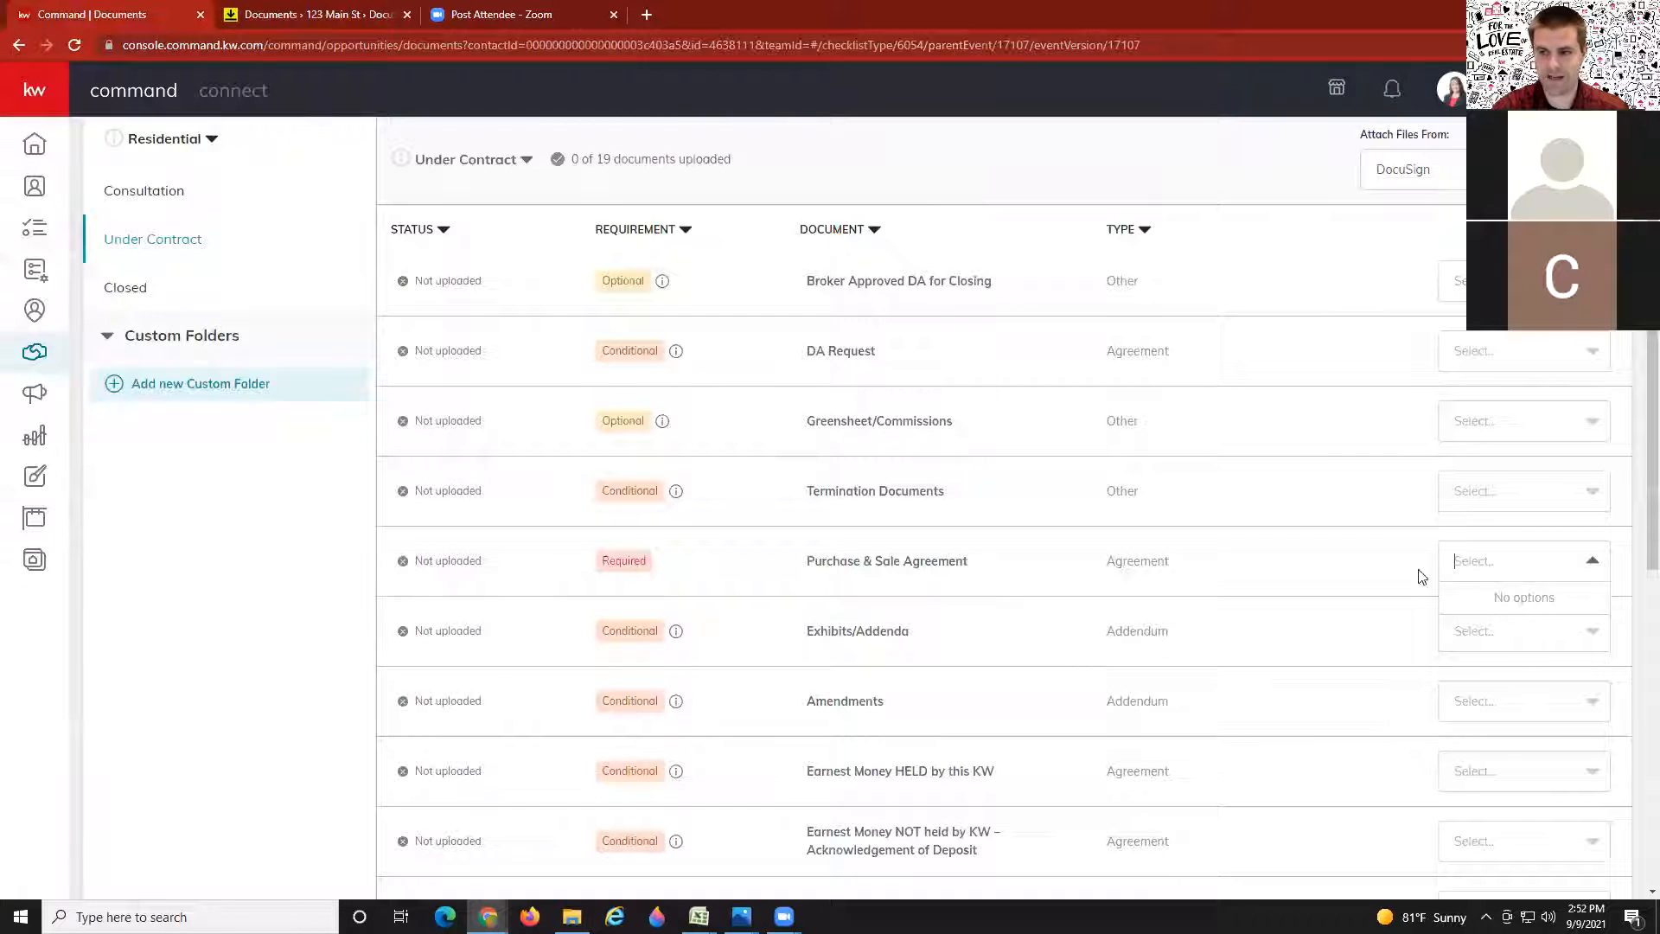
pyautogui.click(1366, 565)
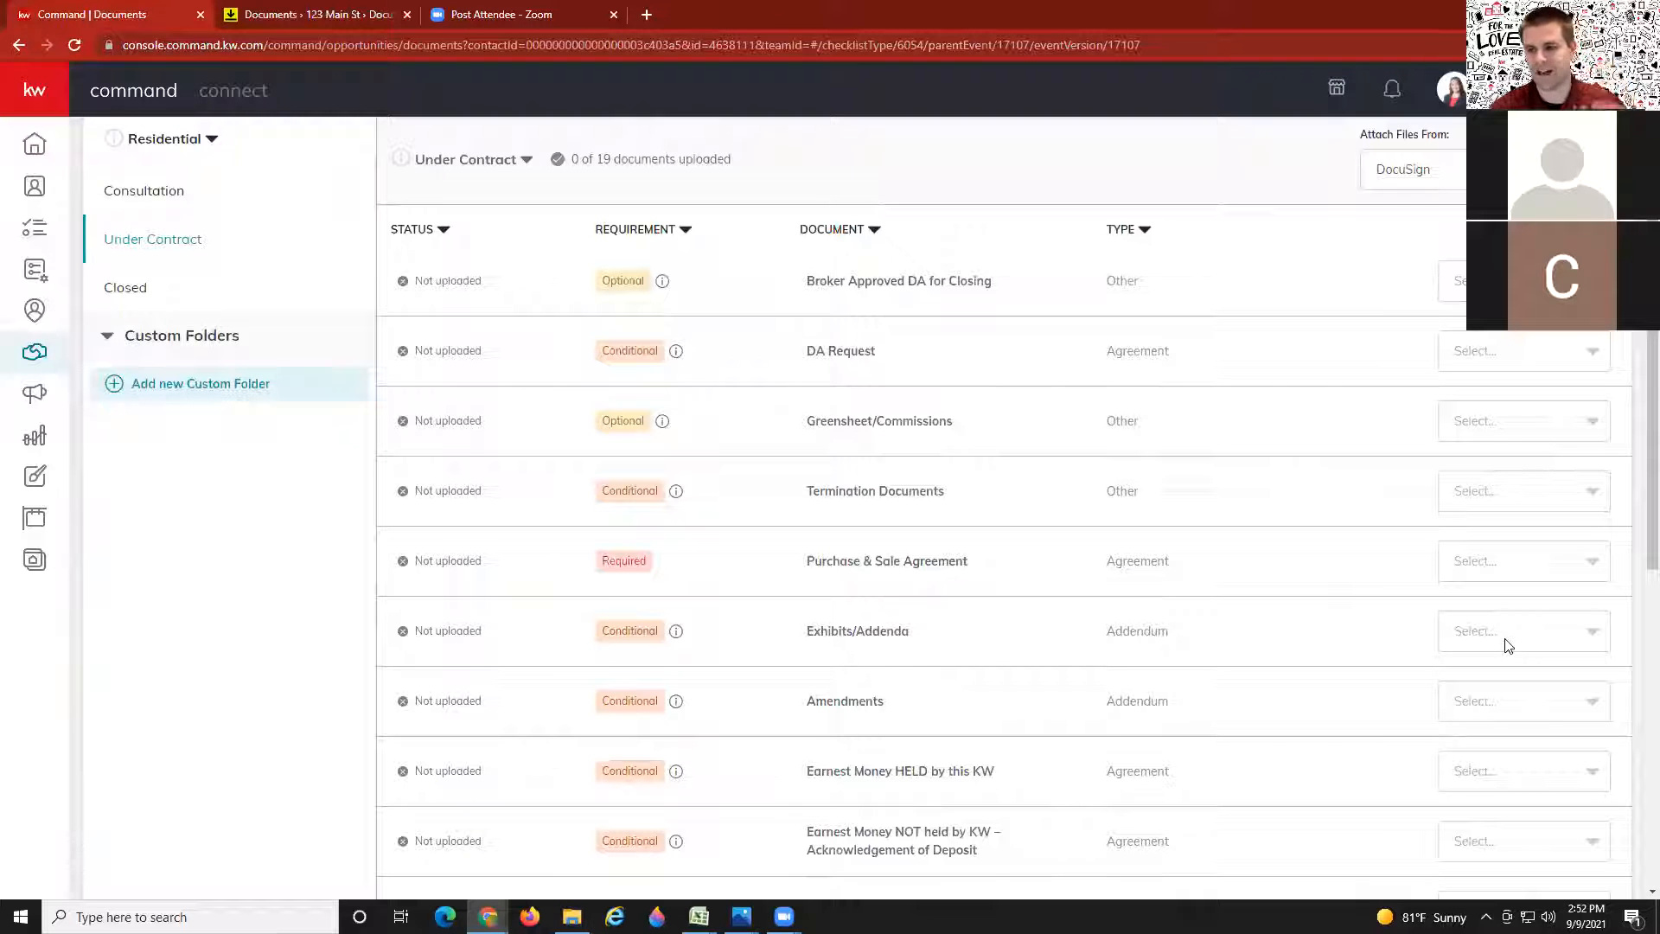
pyautogui.scroll(-2, 1341, 649)
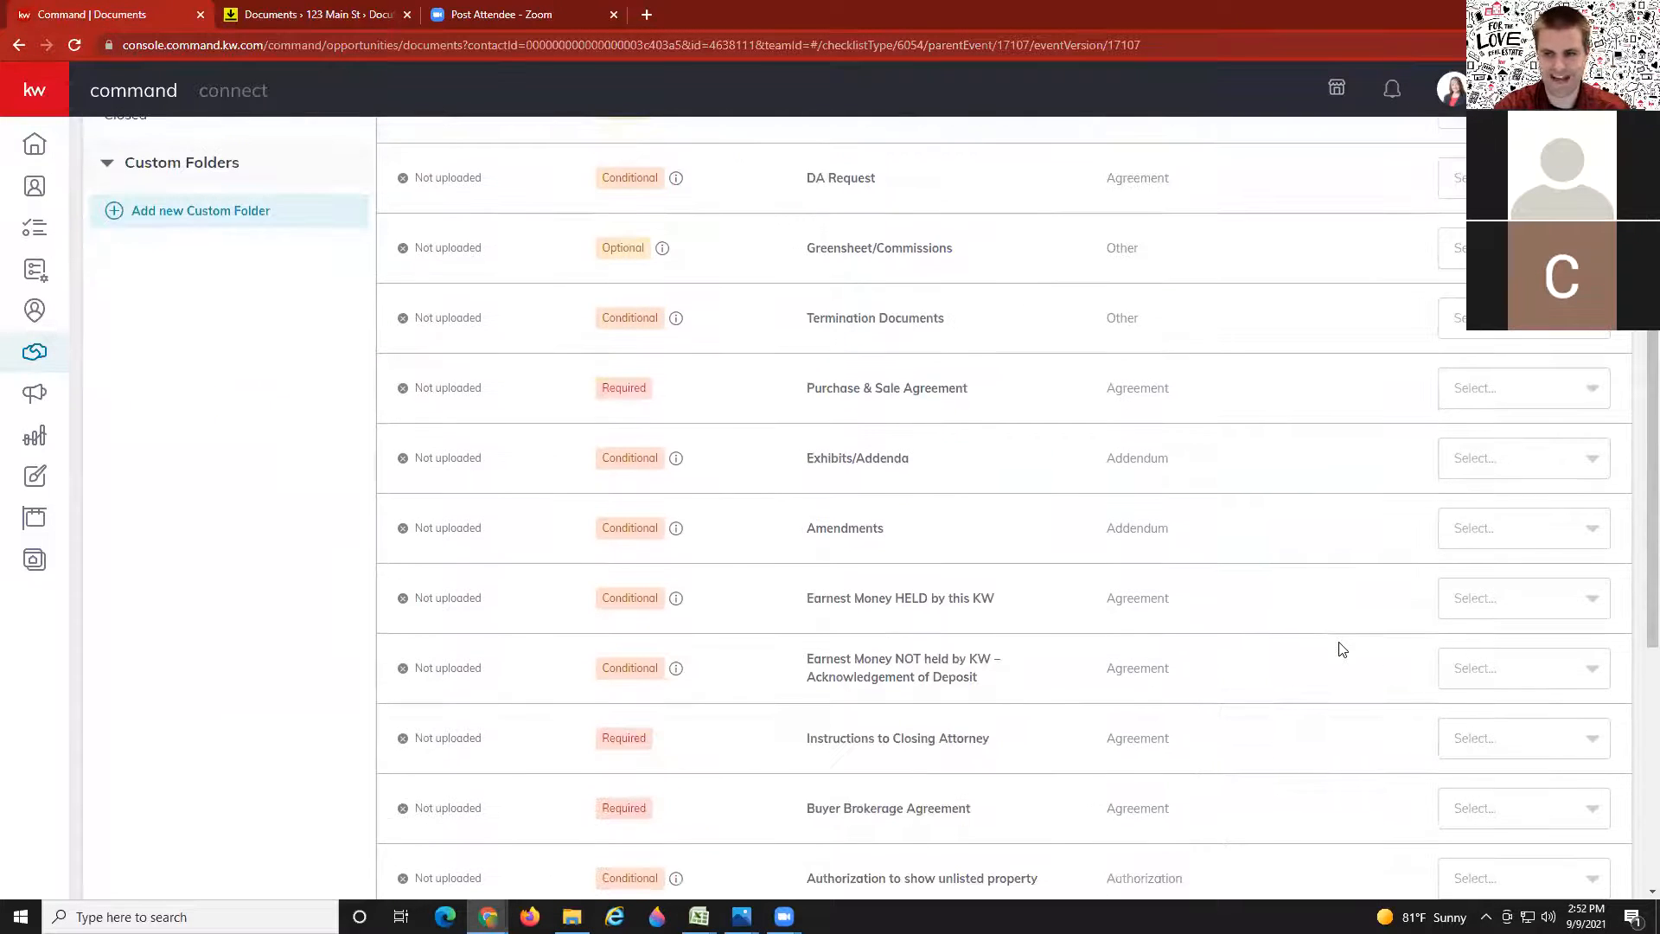
pyautogui.scroll(1, 1341, 649)
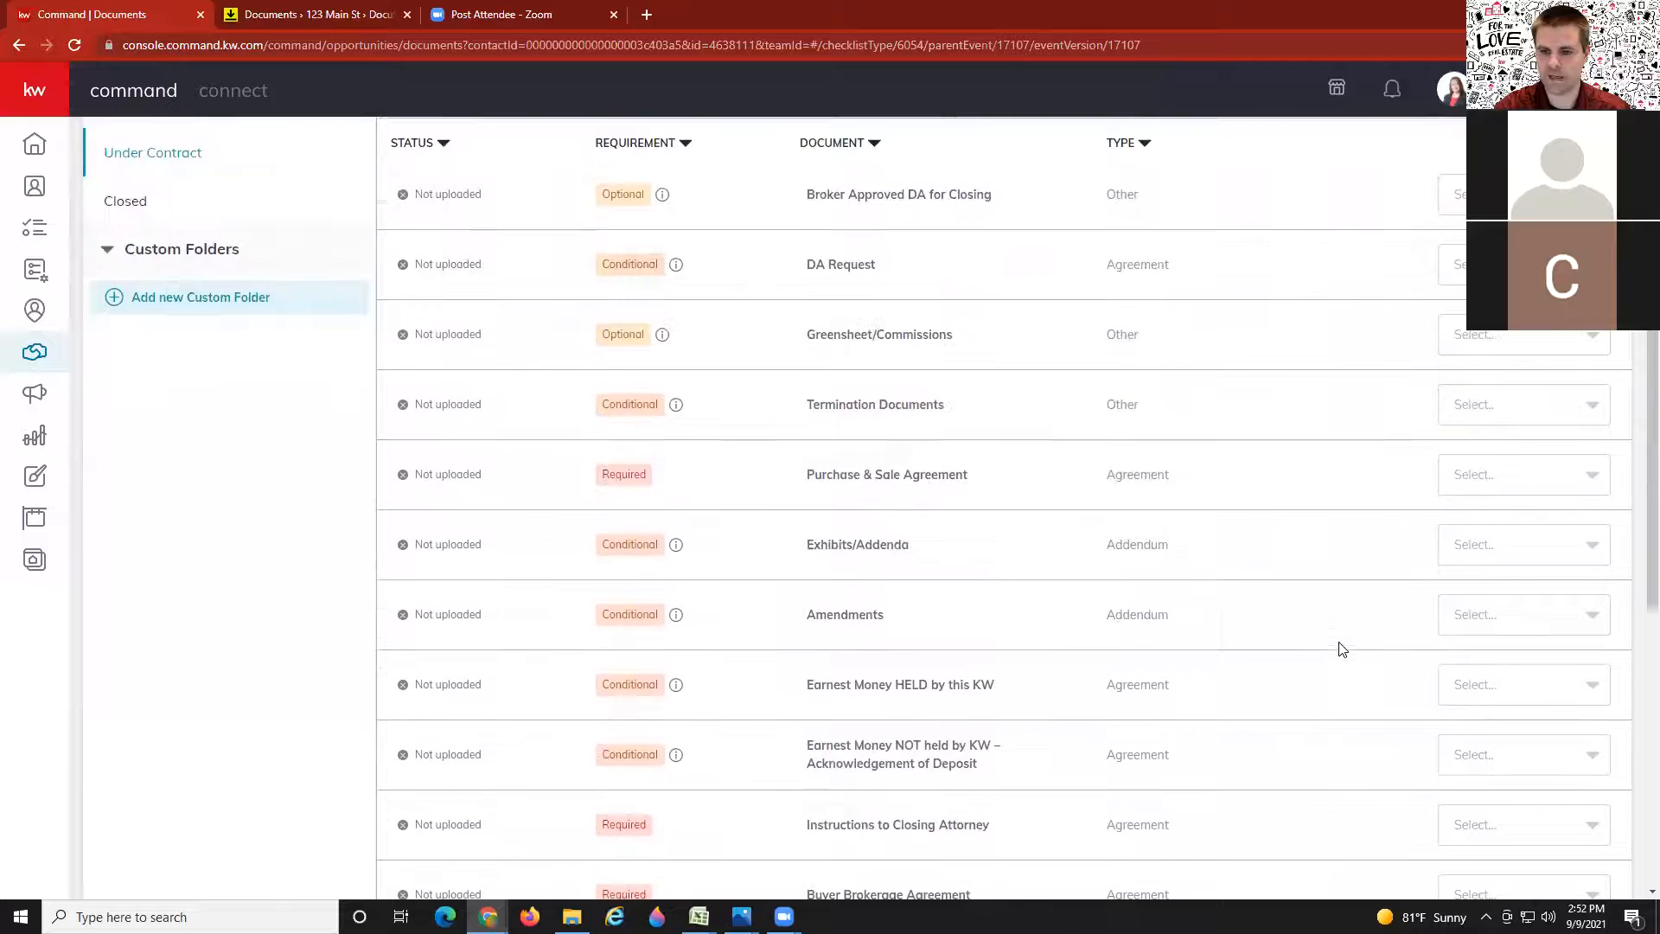
pyautogui.click(1484, 553)
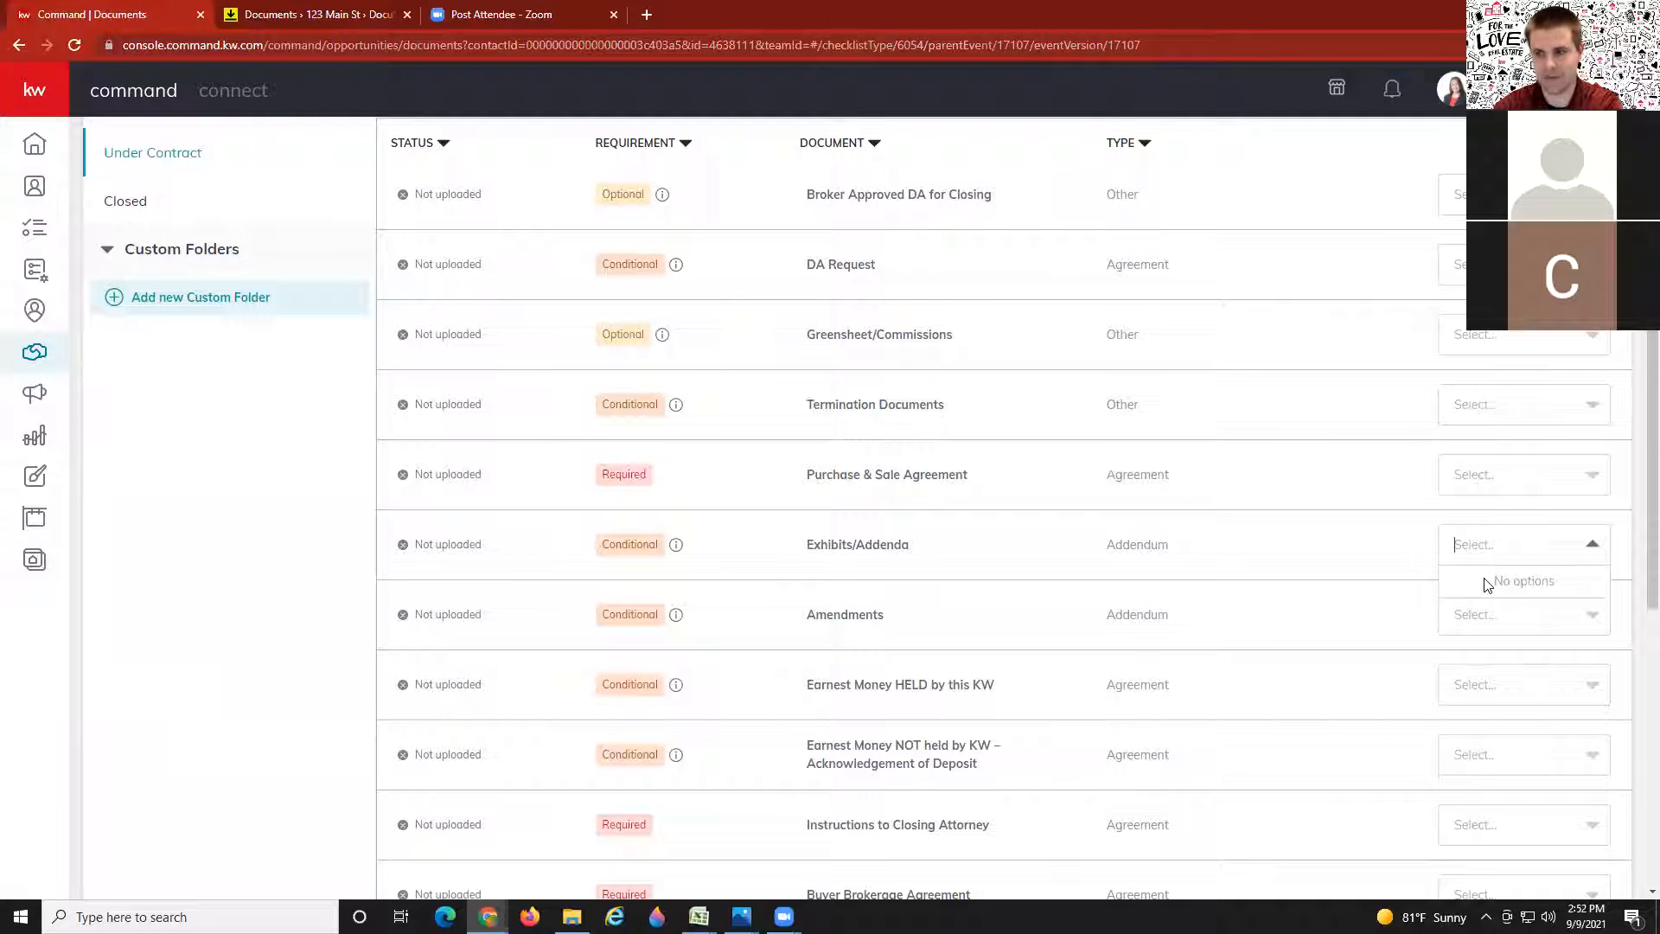
pyautogui.click(1339, 550)
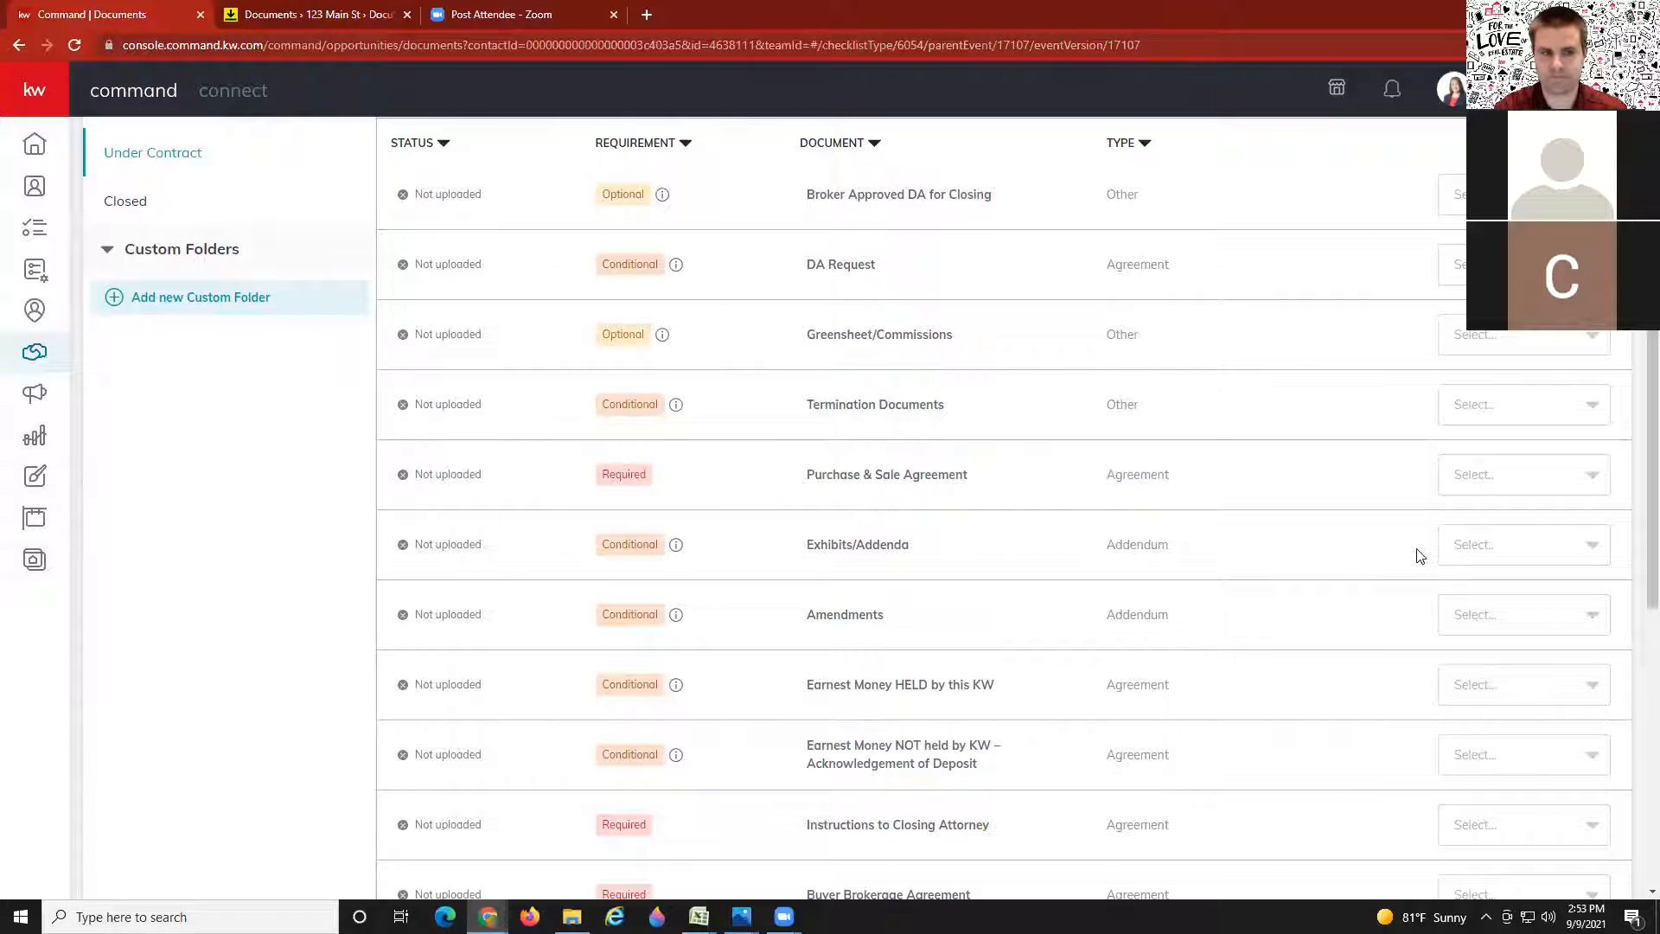
pyautogui.scroll(-5, 1352, 564)
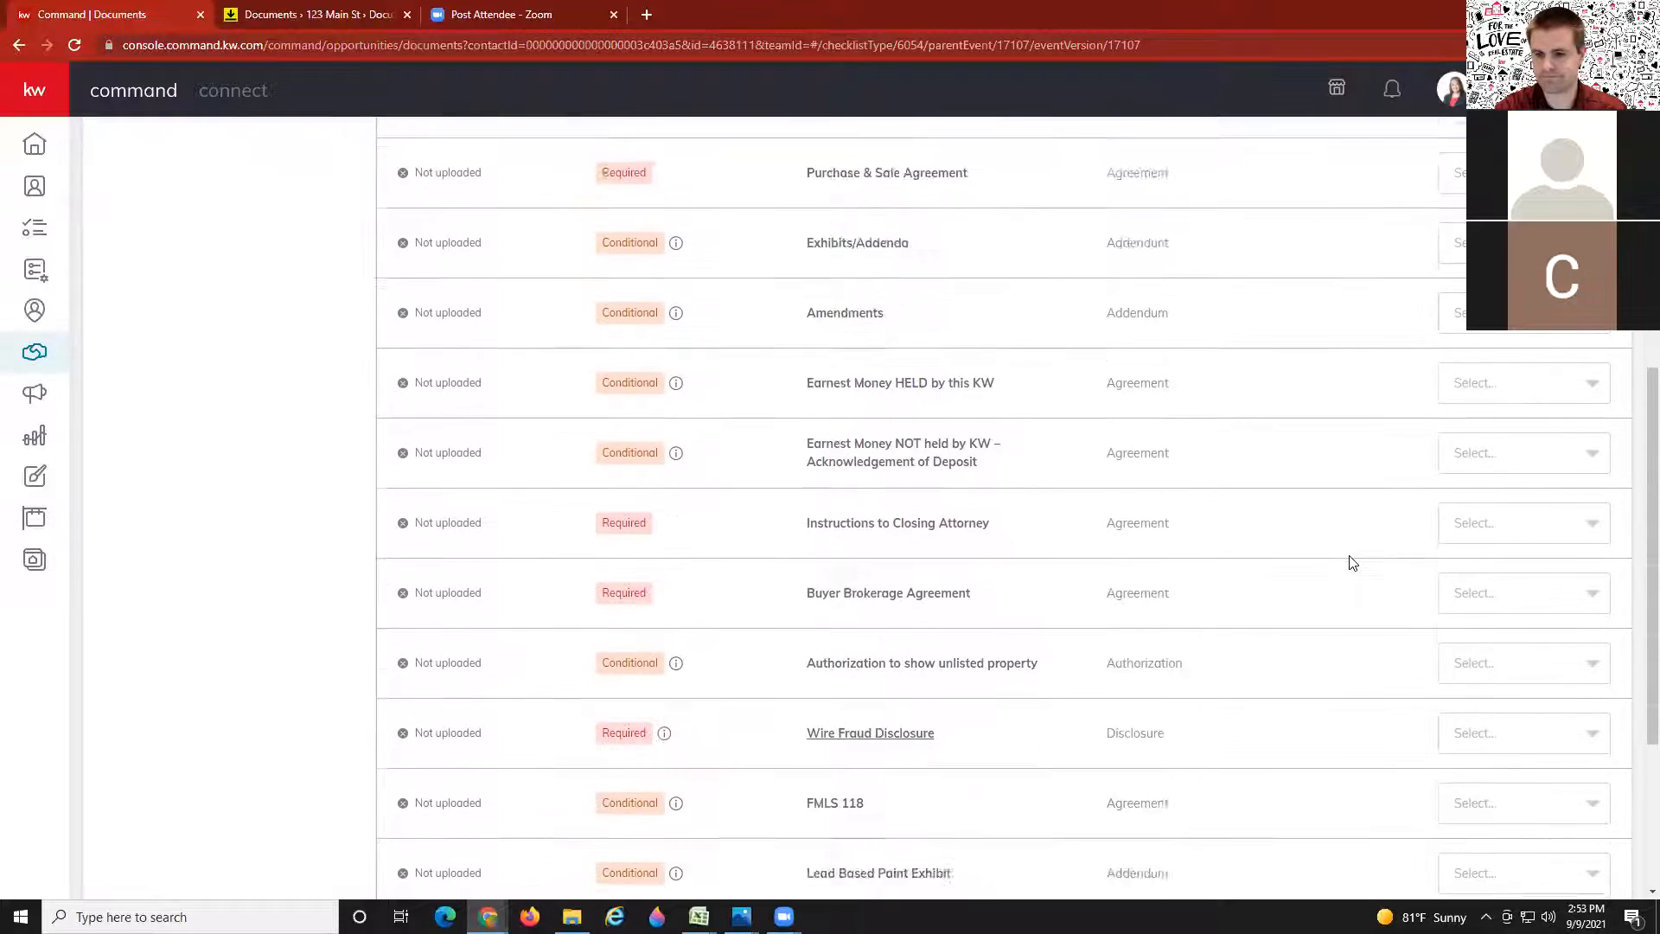
pyautogui.scroll(-2, 1369, 652)
pyautogui.click(1493, 638)
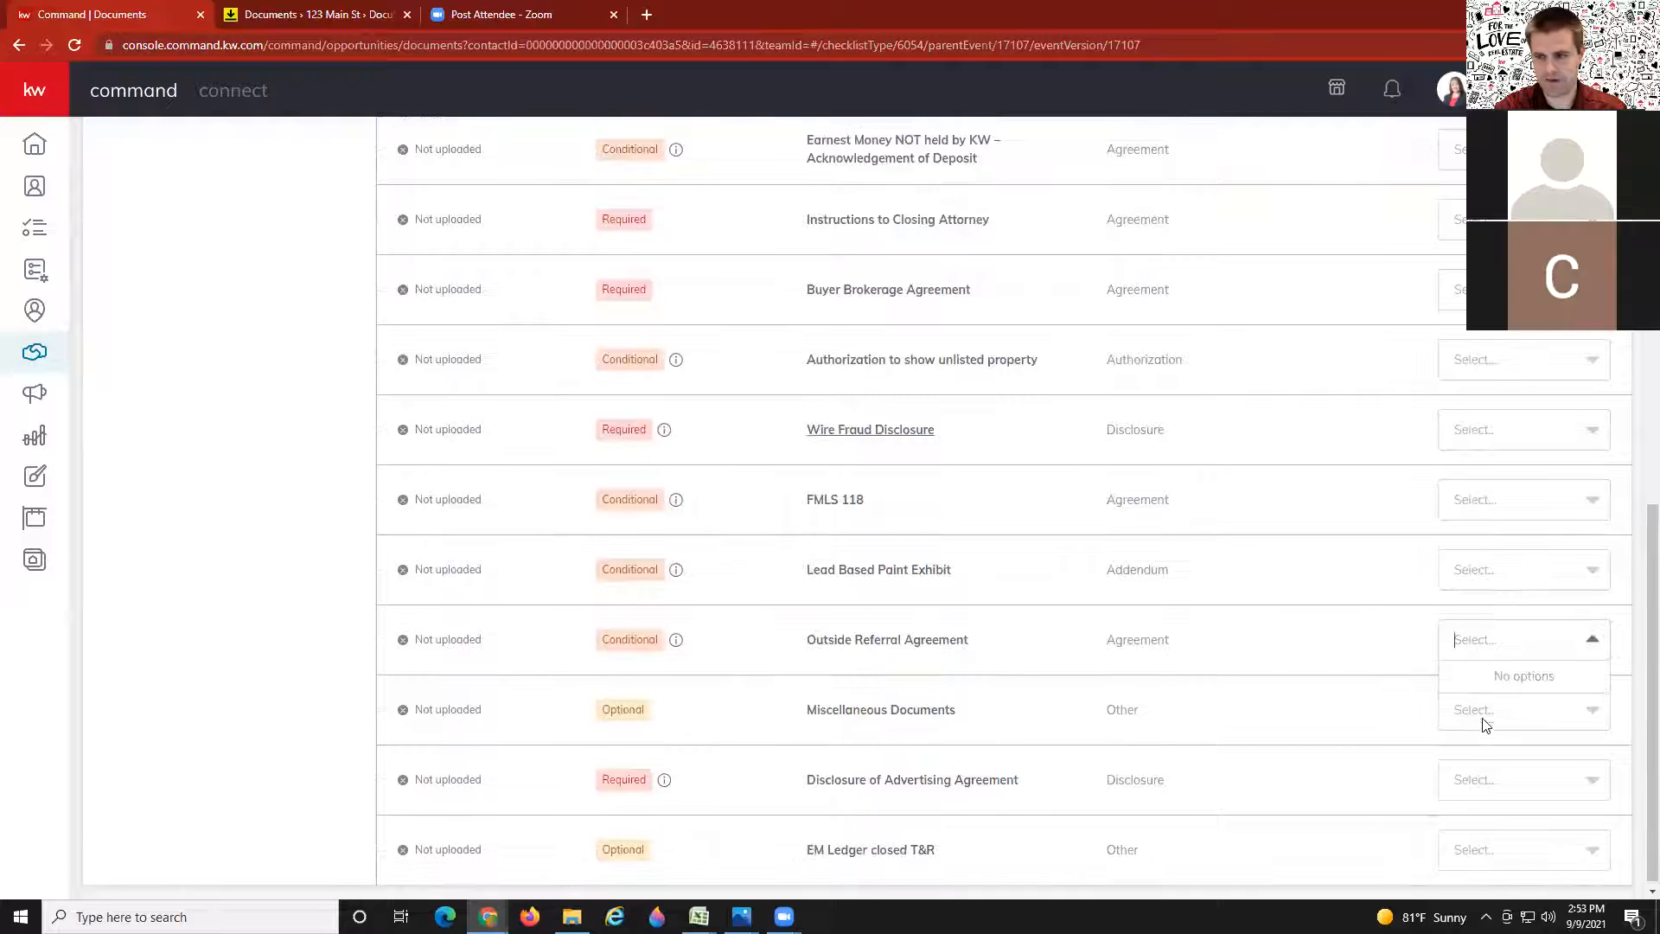
pyautogui.click(1302, 696)
pyautogui.scroll(4, 1406, 570)
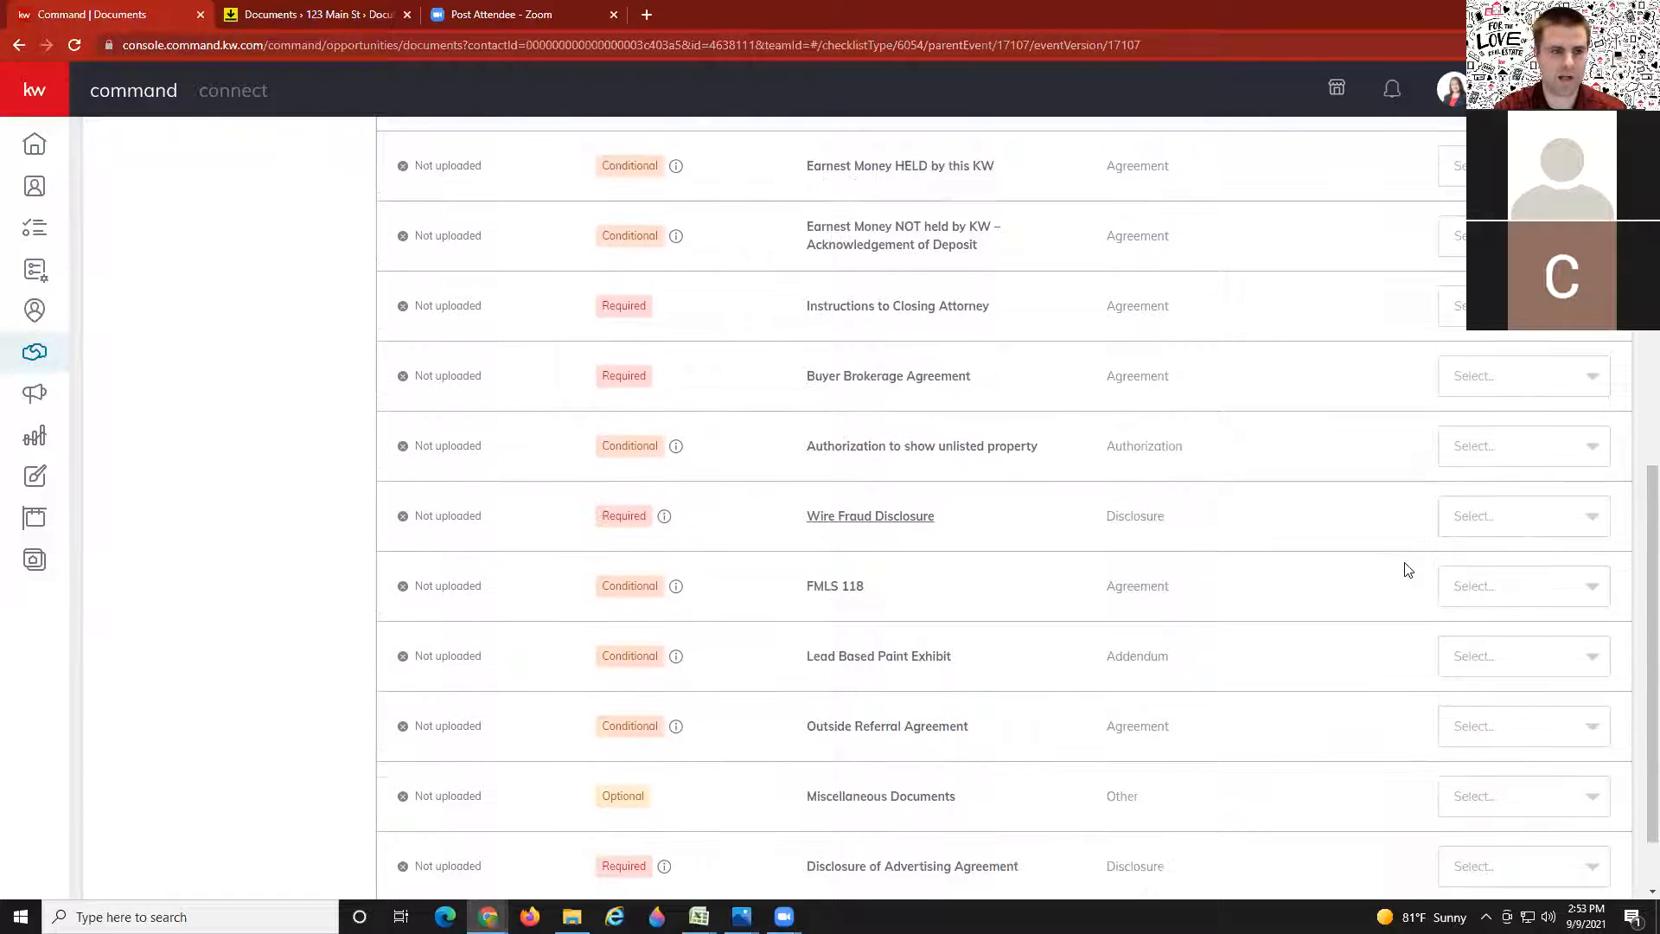
pyautogui.scroll(3, 1406, 570)
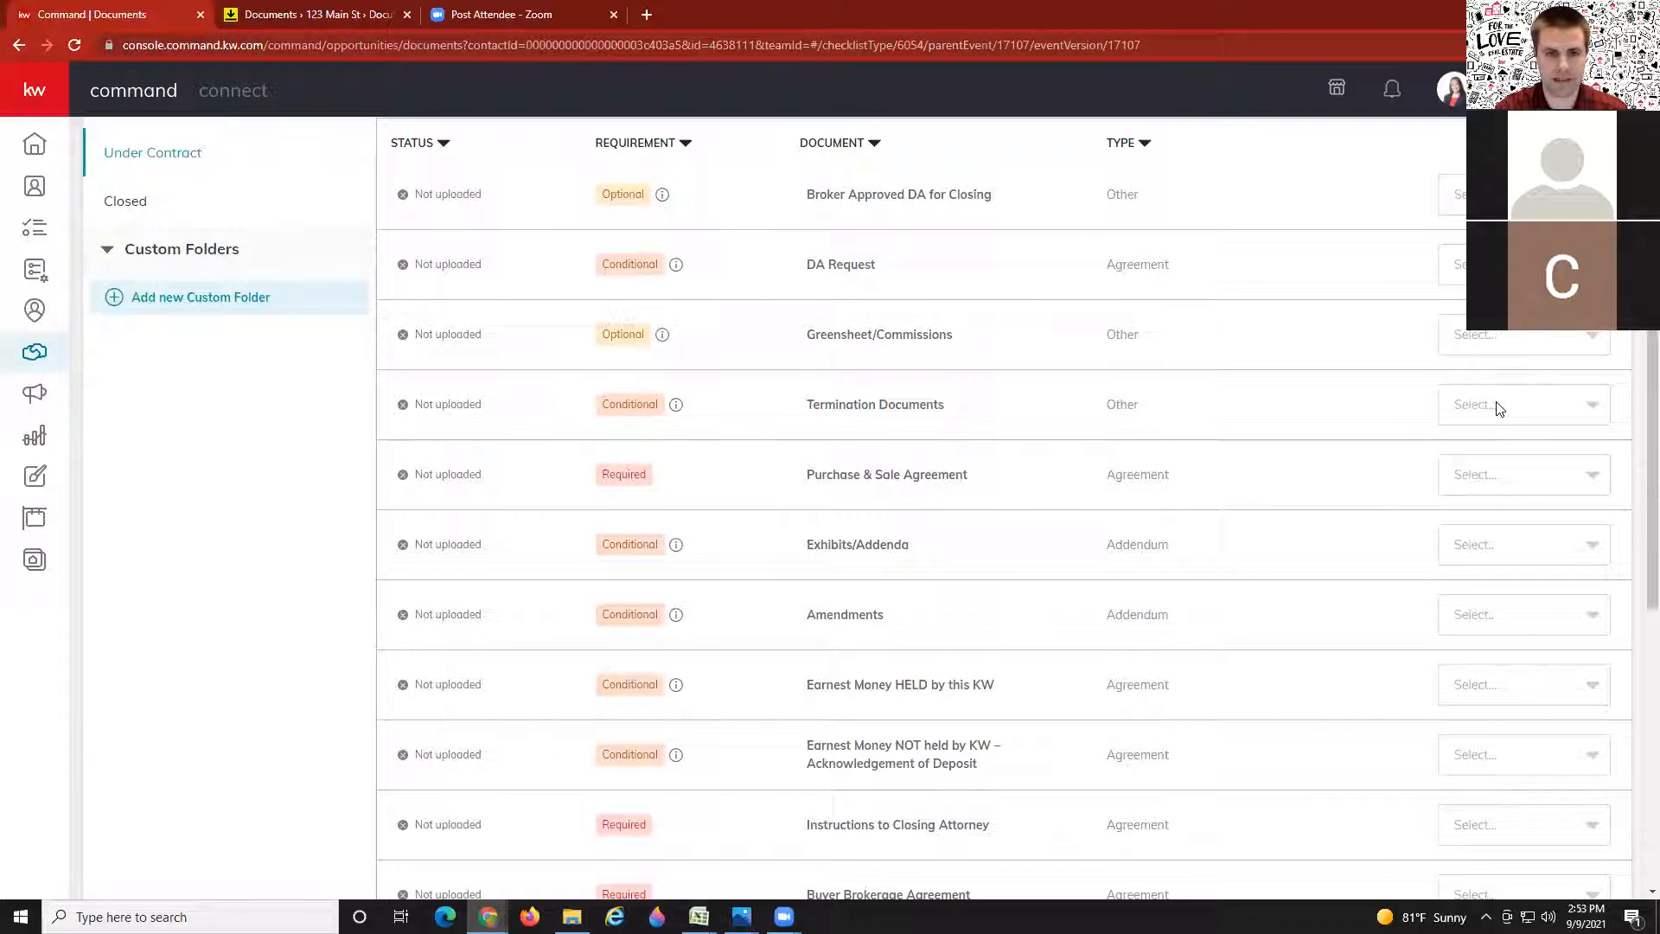
pyautogui.scroll(3, 1425, 499)
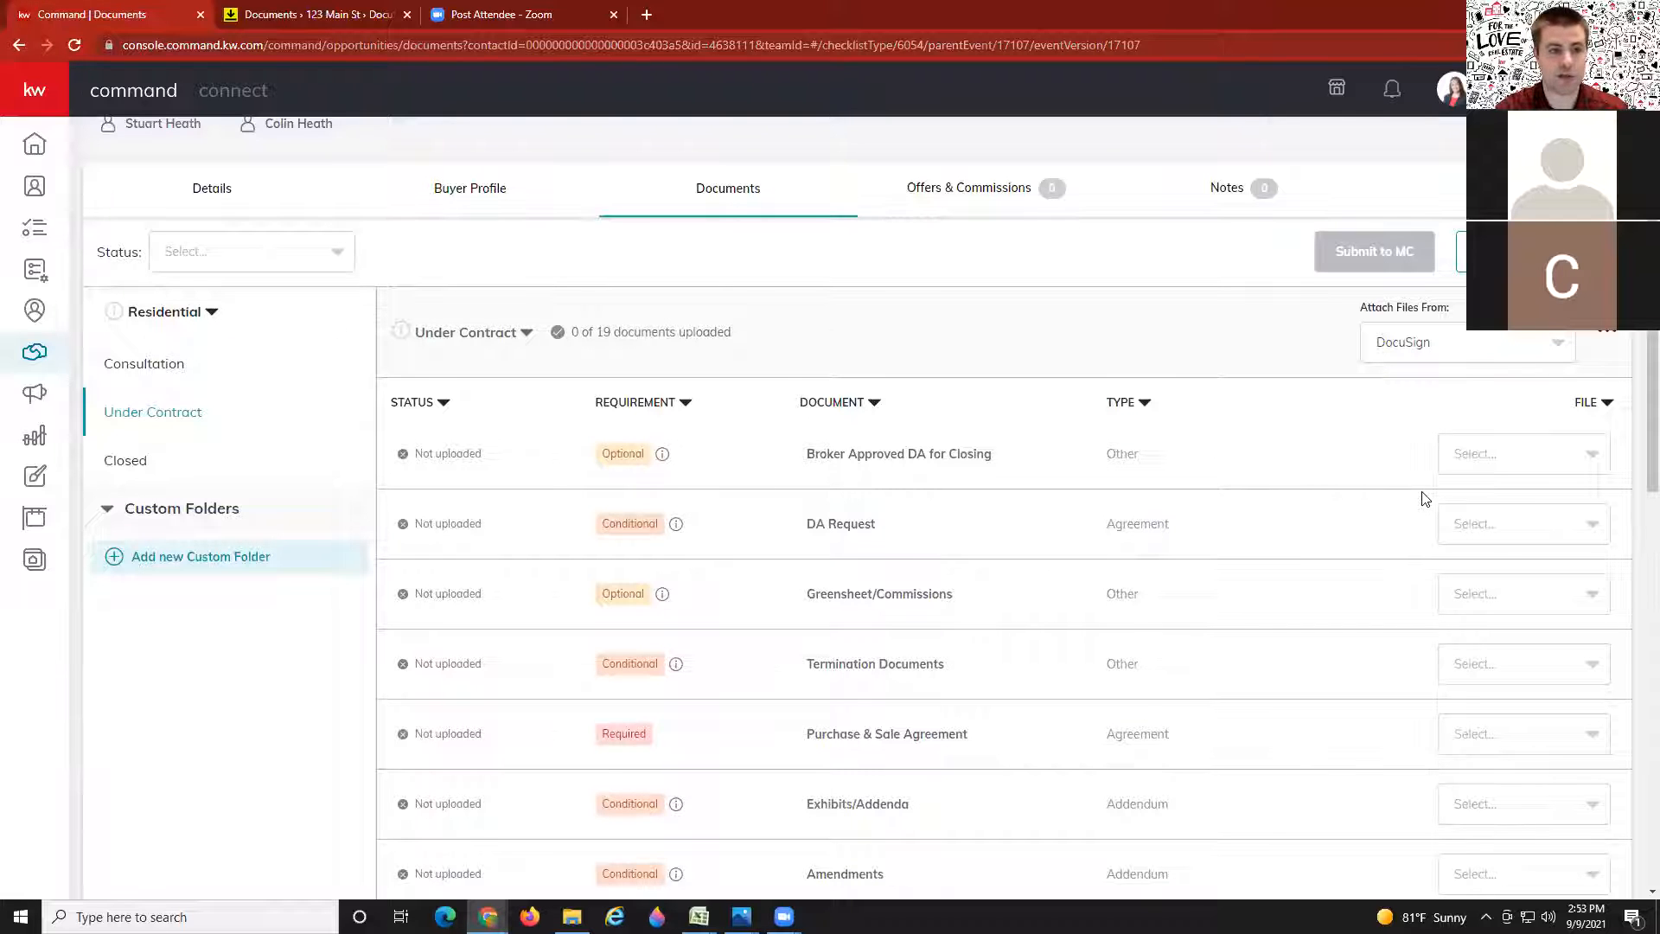
# Step: Create a custom folder named 'Additional Documents' and open it
pyautogui.click(167, 566)
pyautogui.click(640, 474)
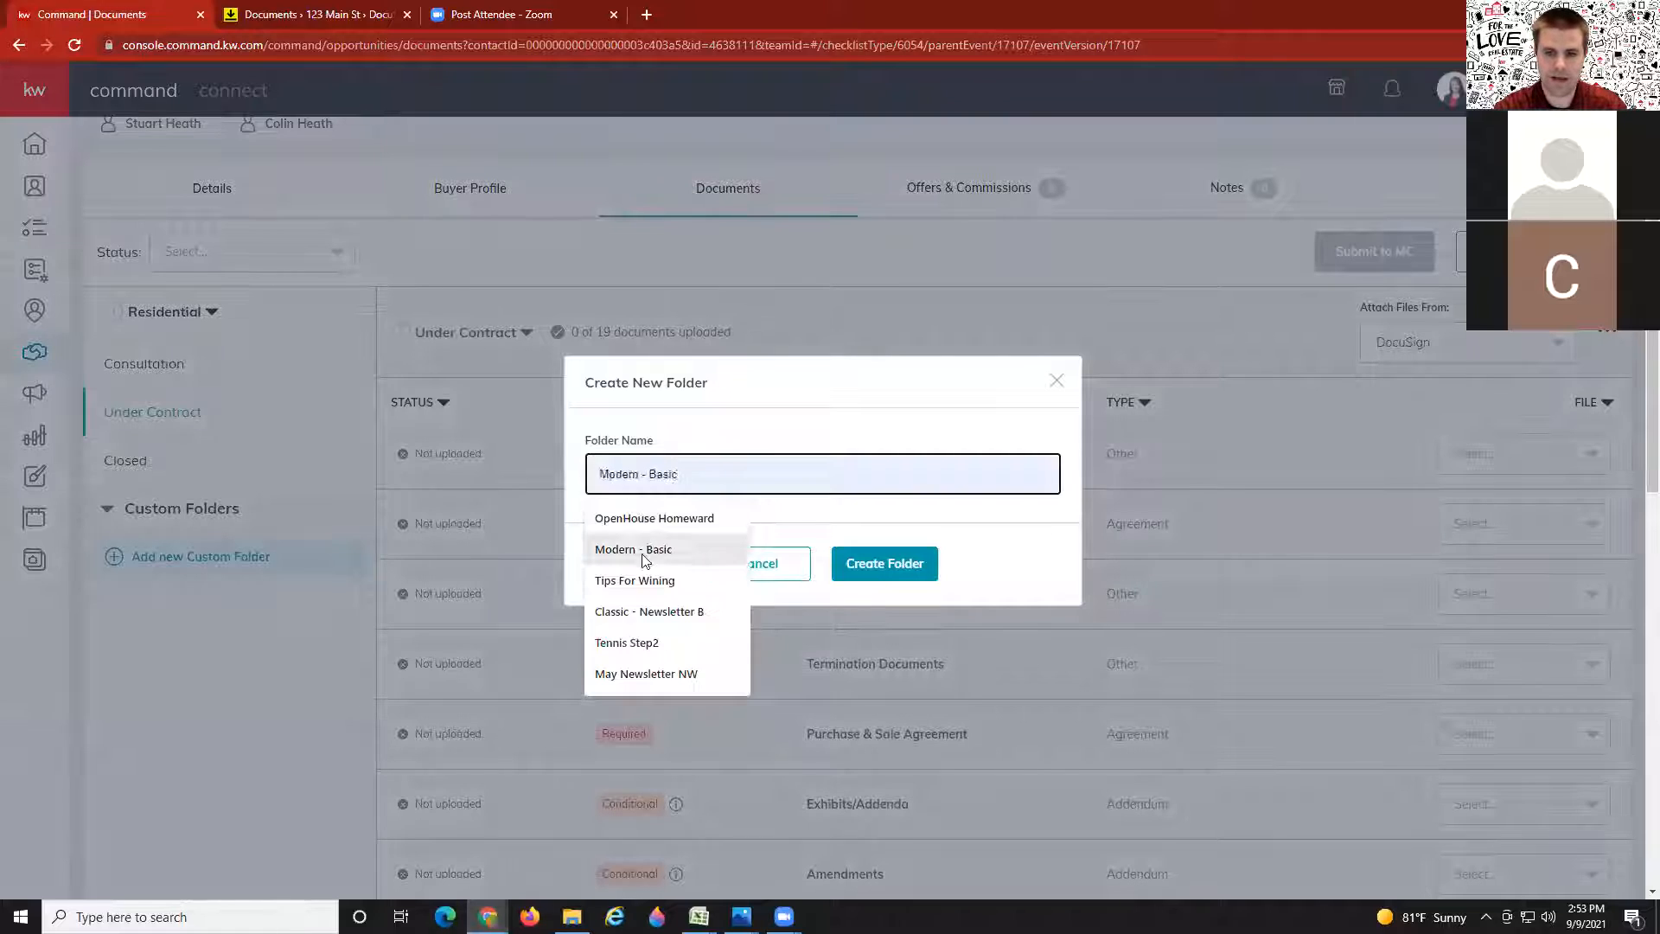
pyautogui.write('Additional Documents')
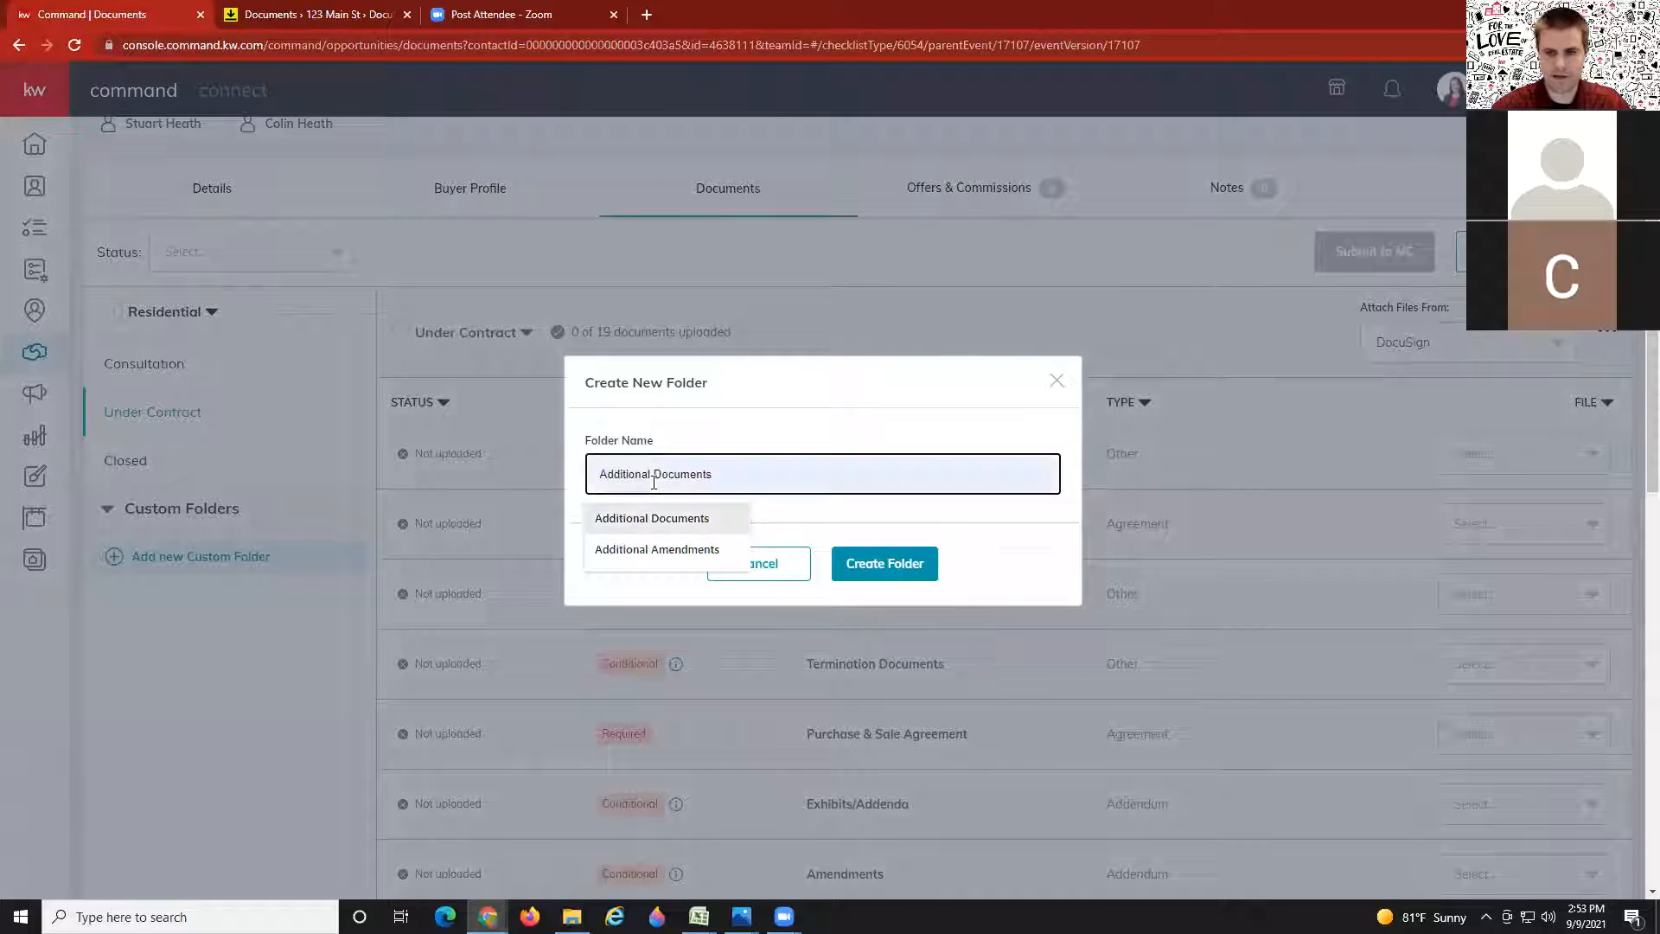
pyautogui.click(651, 518)
pyautogui.click(895, 558)
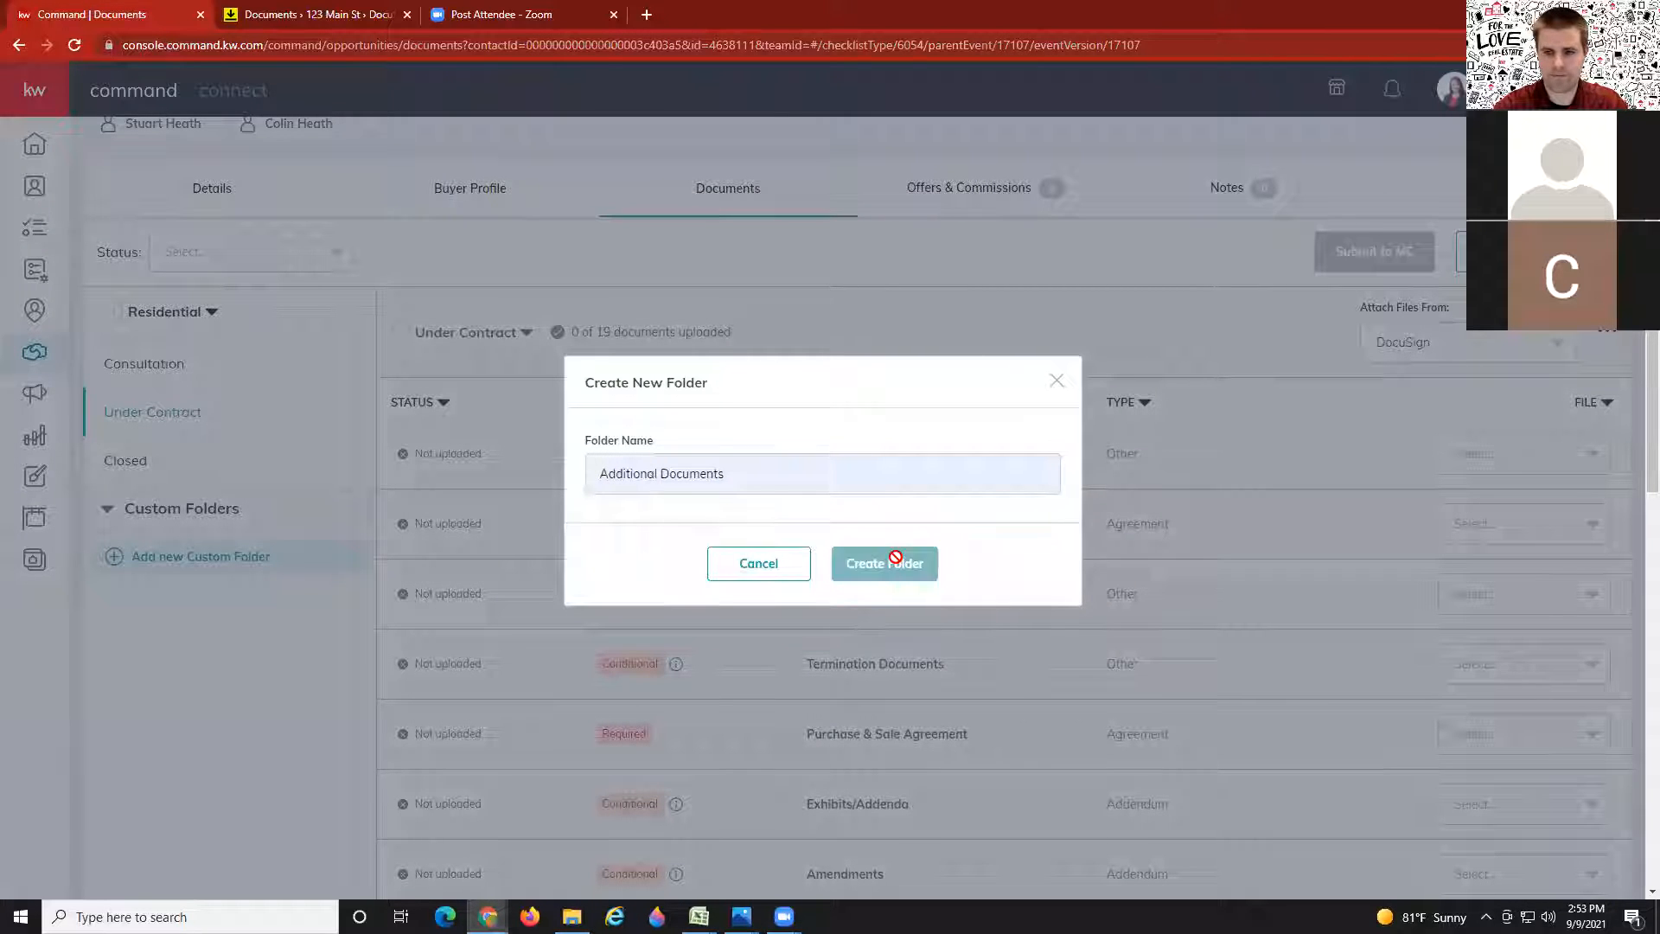
pyautogui.click(302, 608)
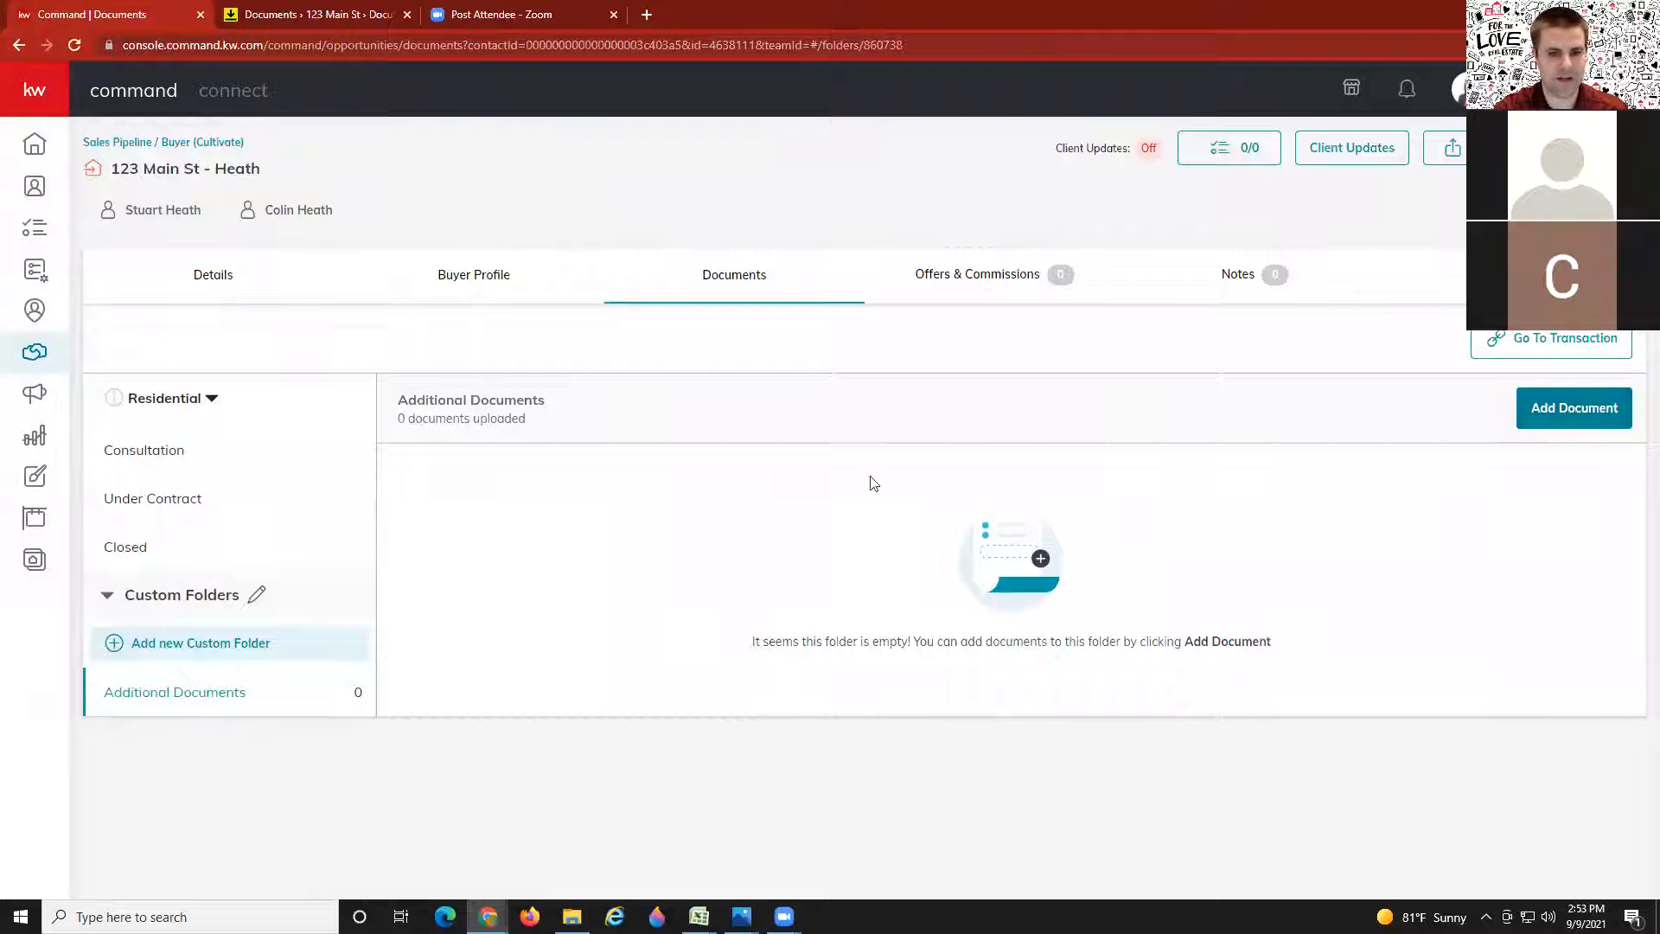
# Step: Go back to the Under Contract folder and look through its 19-document list
pyautogui.click(178, 503)
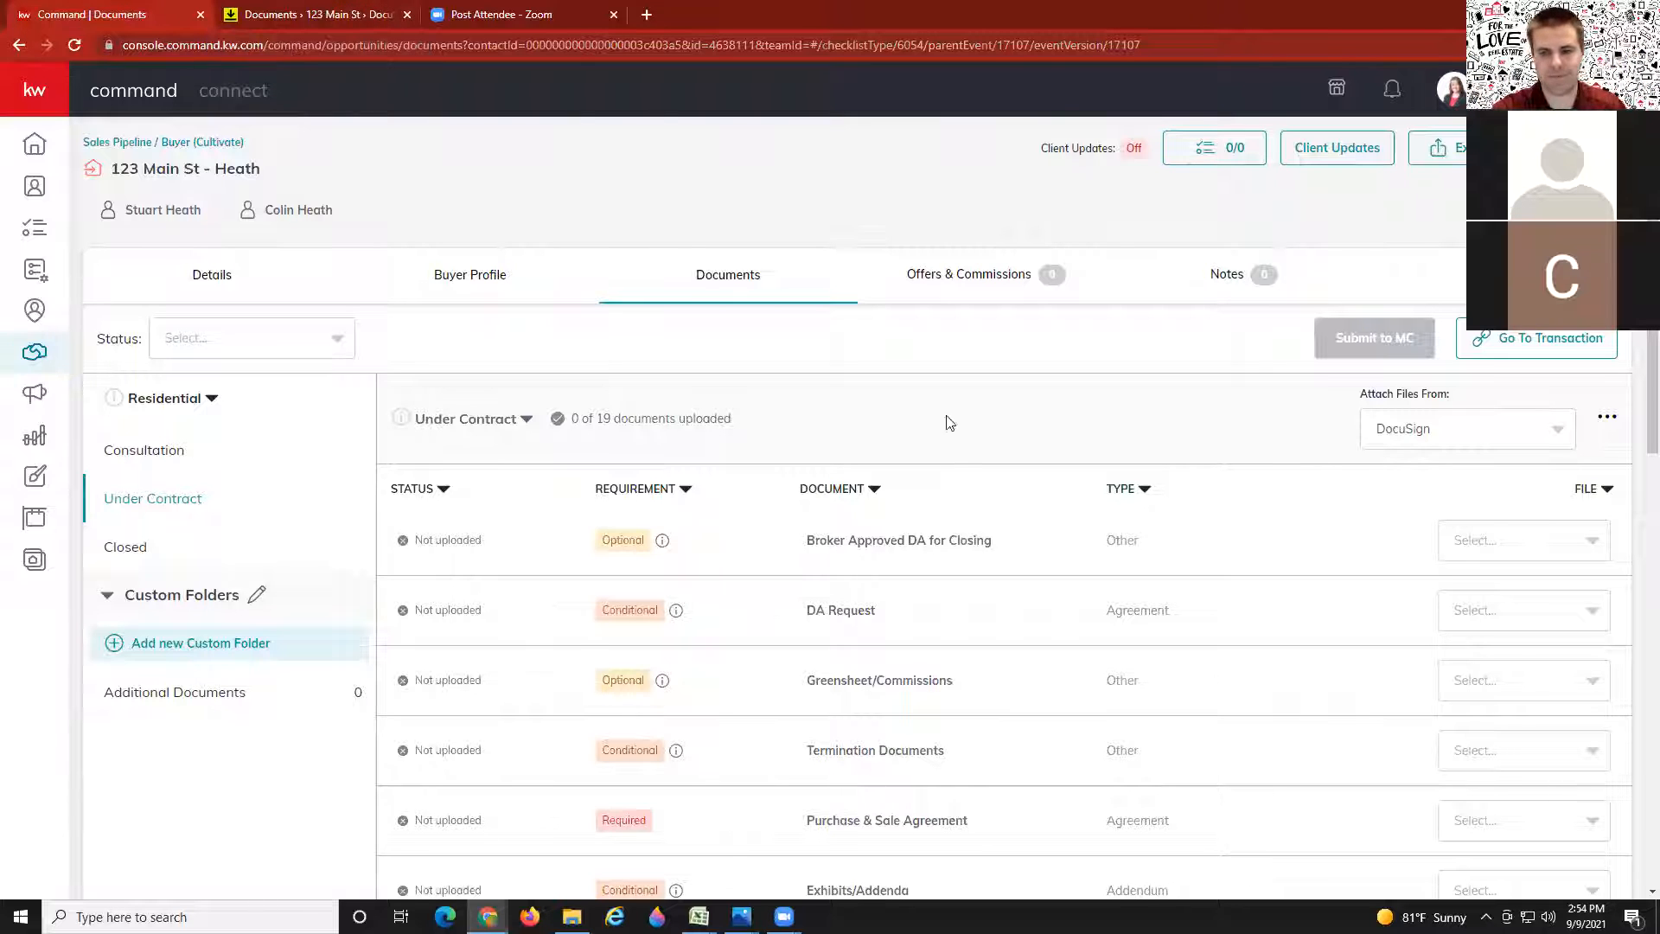
pyautogui.scroll(-2, 960, 467)
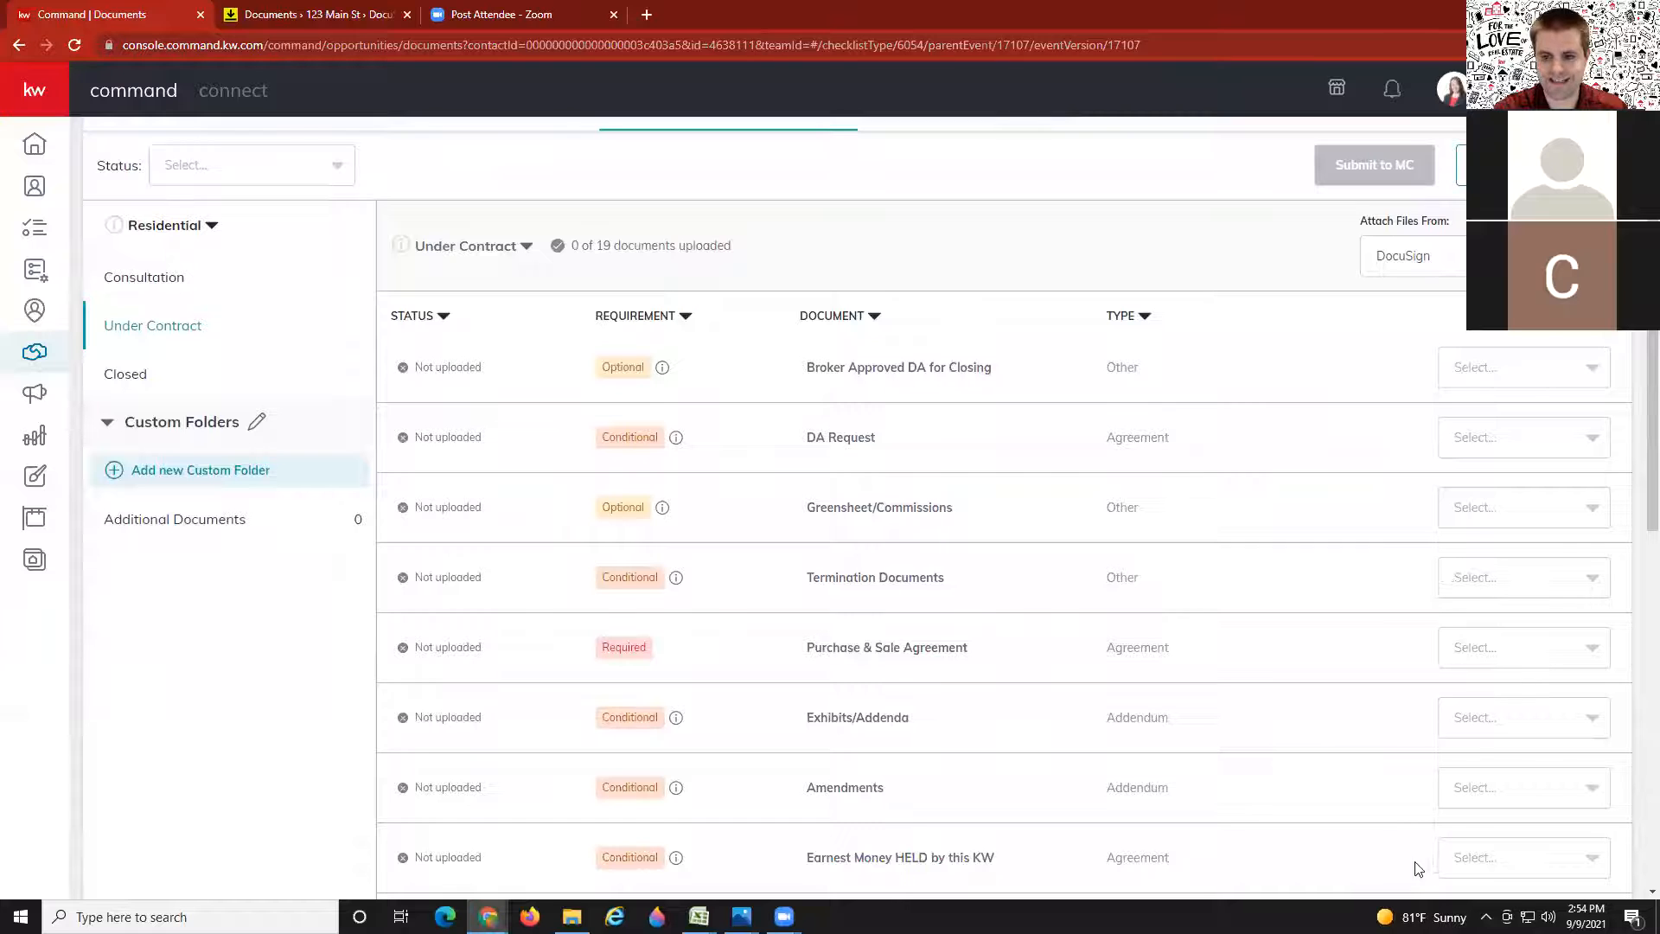
pyautogui.scroll(2, 1297, 834)
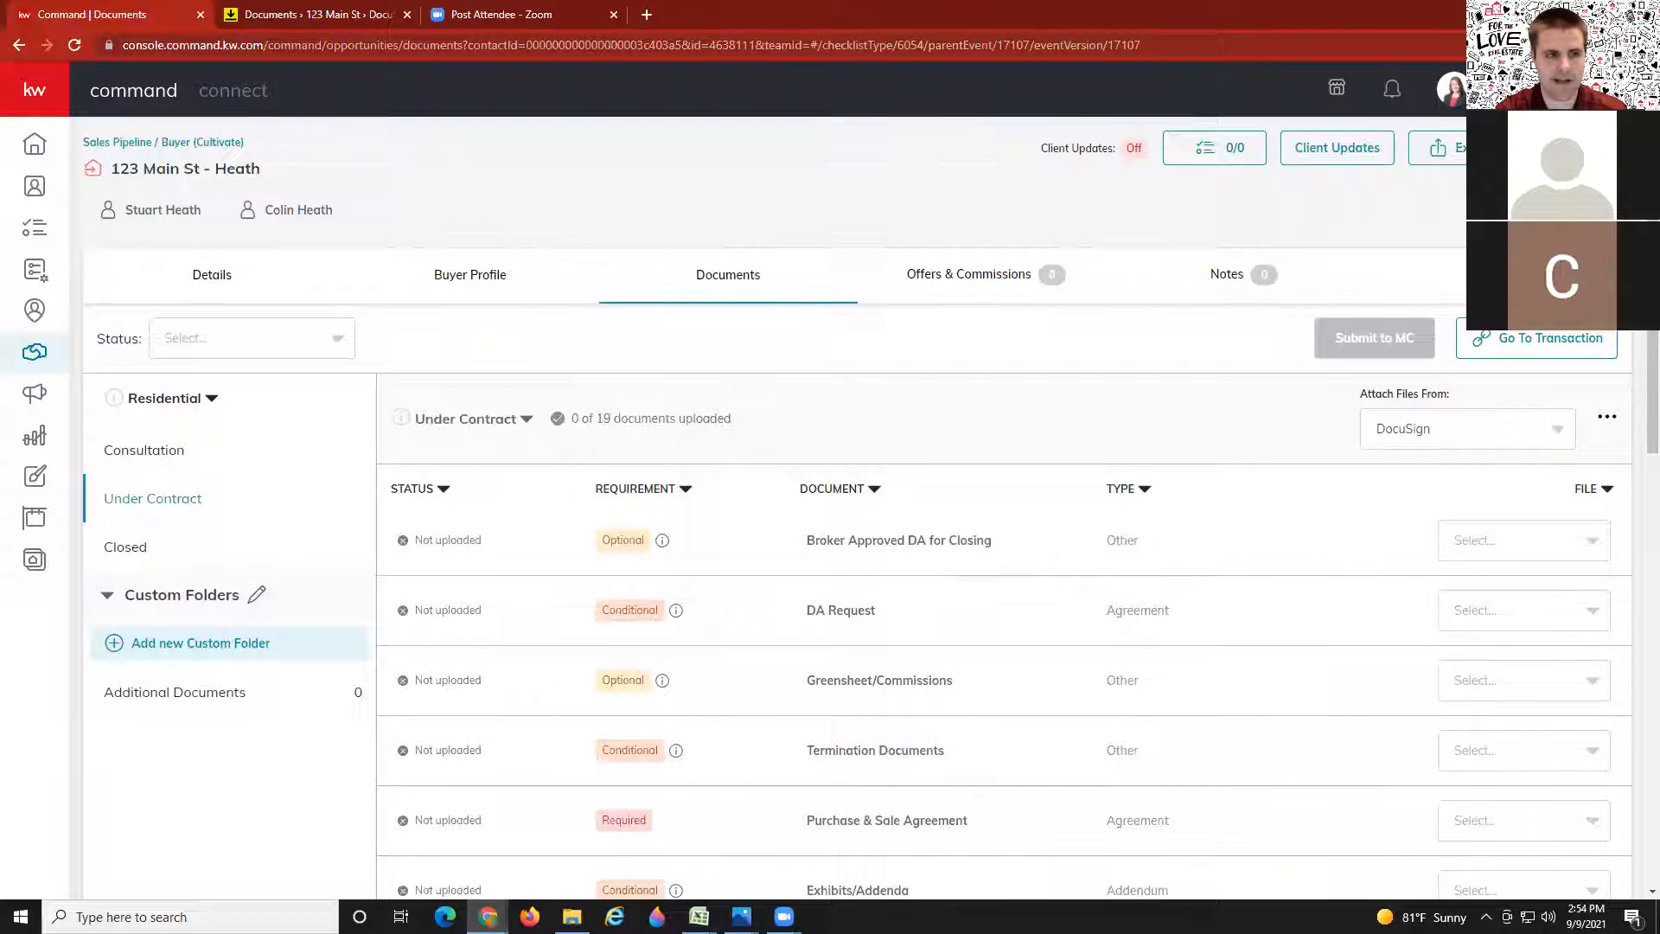
pyautogui.scroll(-1, 593, 667)
pyautogui.scroll(1, 603, 636)
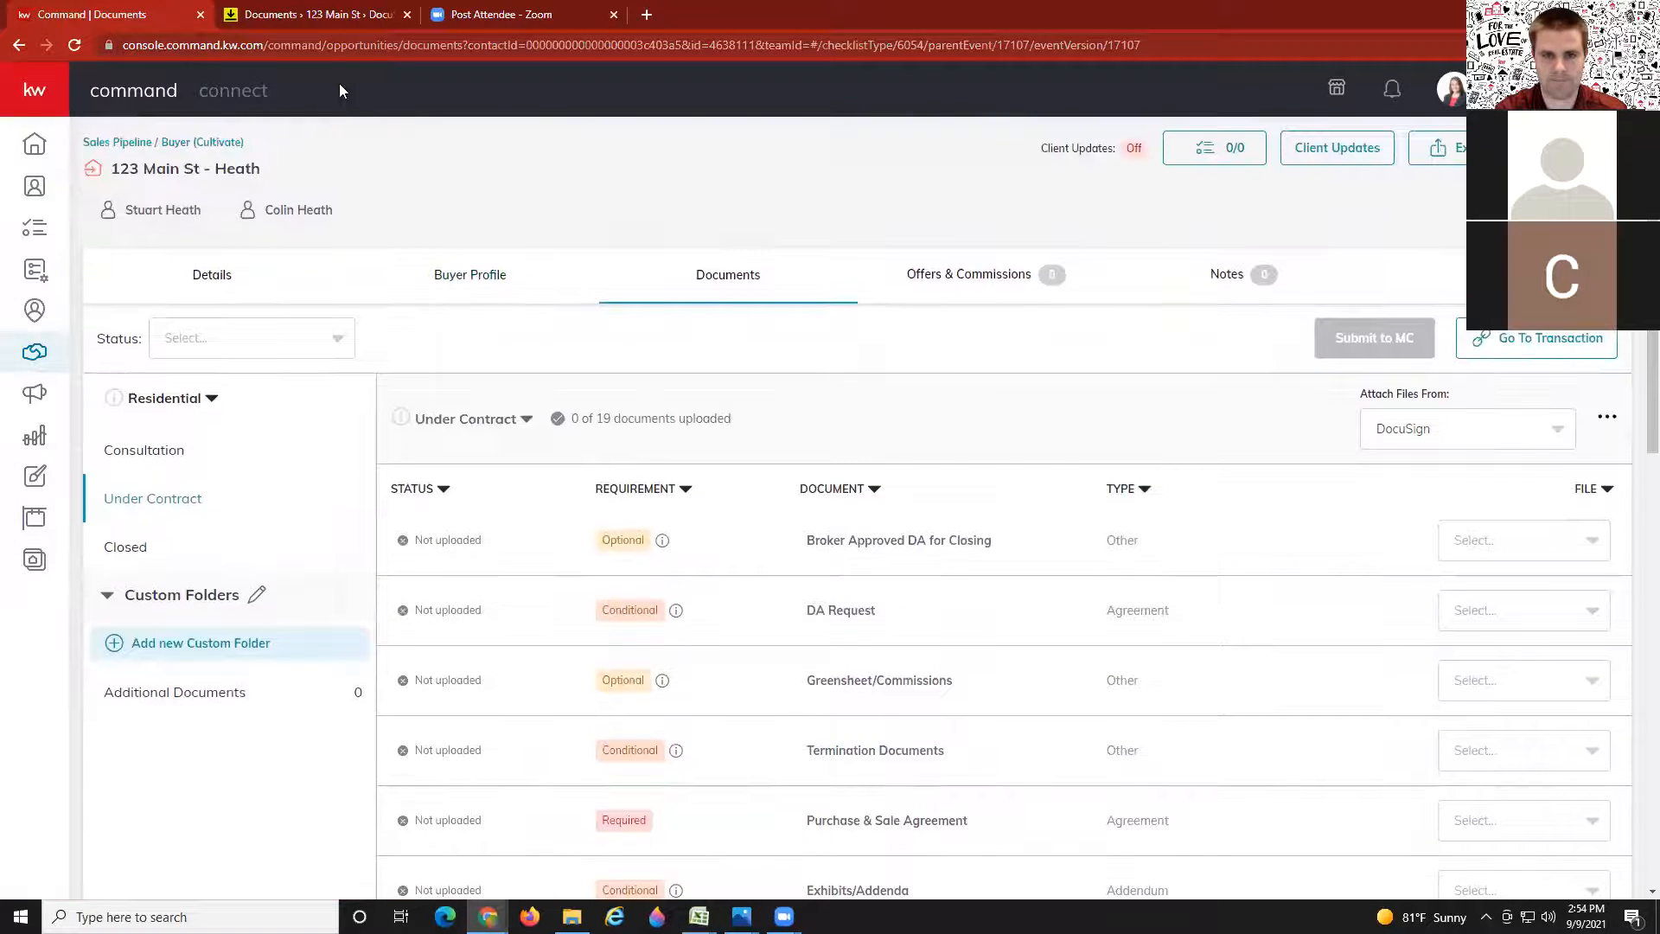
# Step: Upload 'Test Offer - Docusign' from Downloads into the 123 Main St room's documents
pyautogui.click(304, 13)
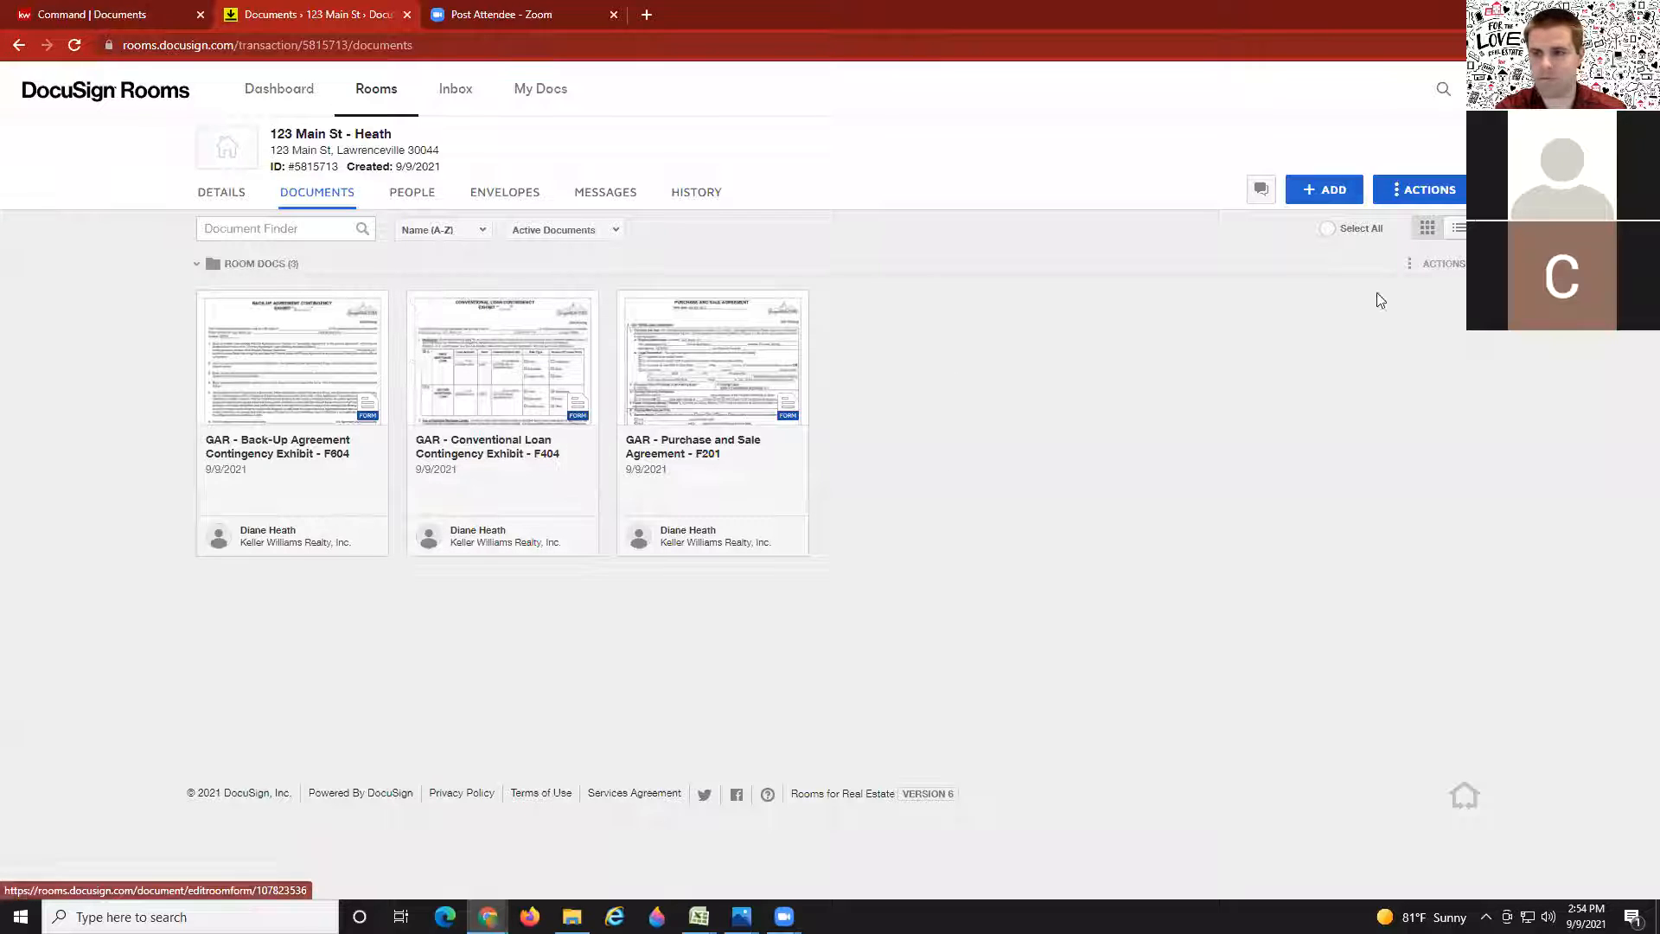
pyautogui.click(1339, 201)
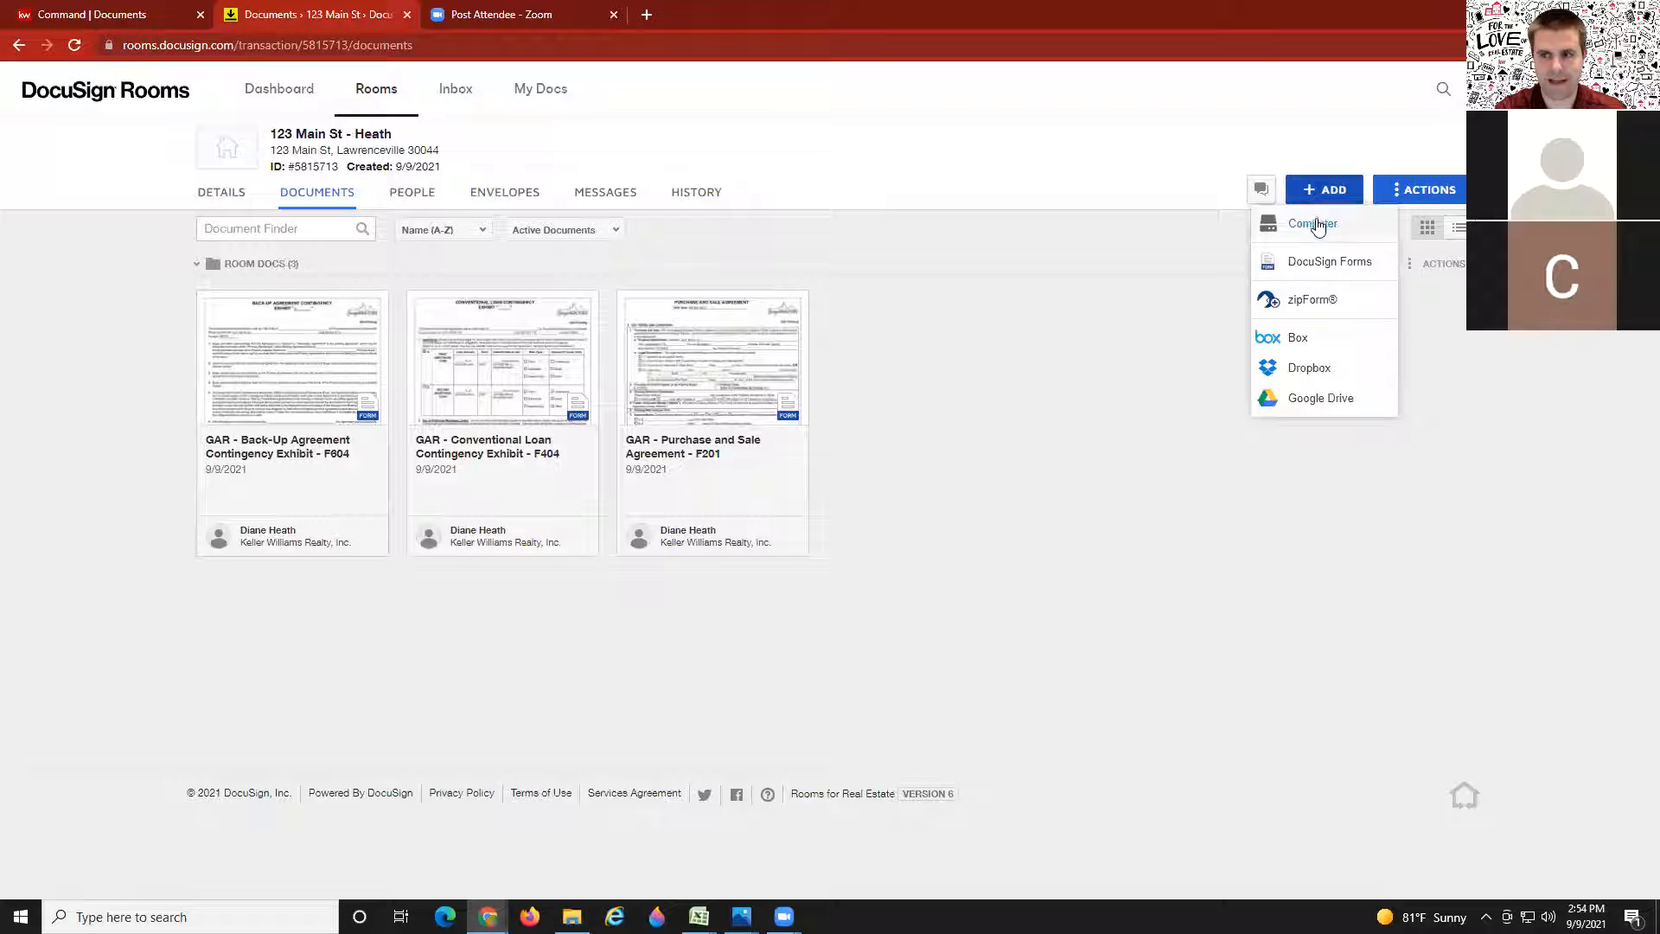
pyautogui.click(1313, 224)
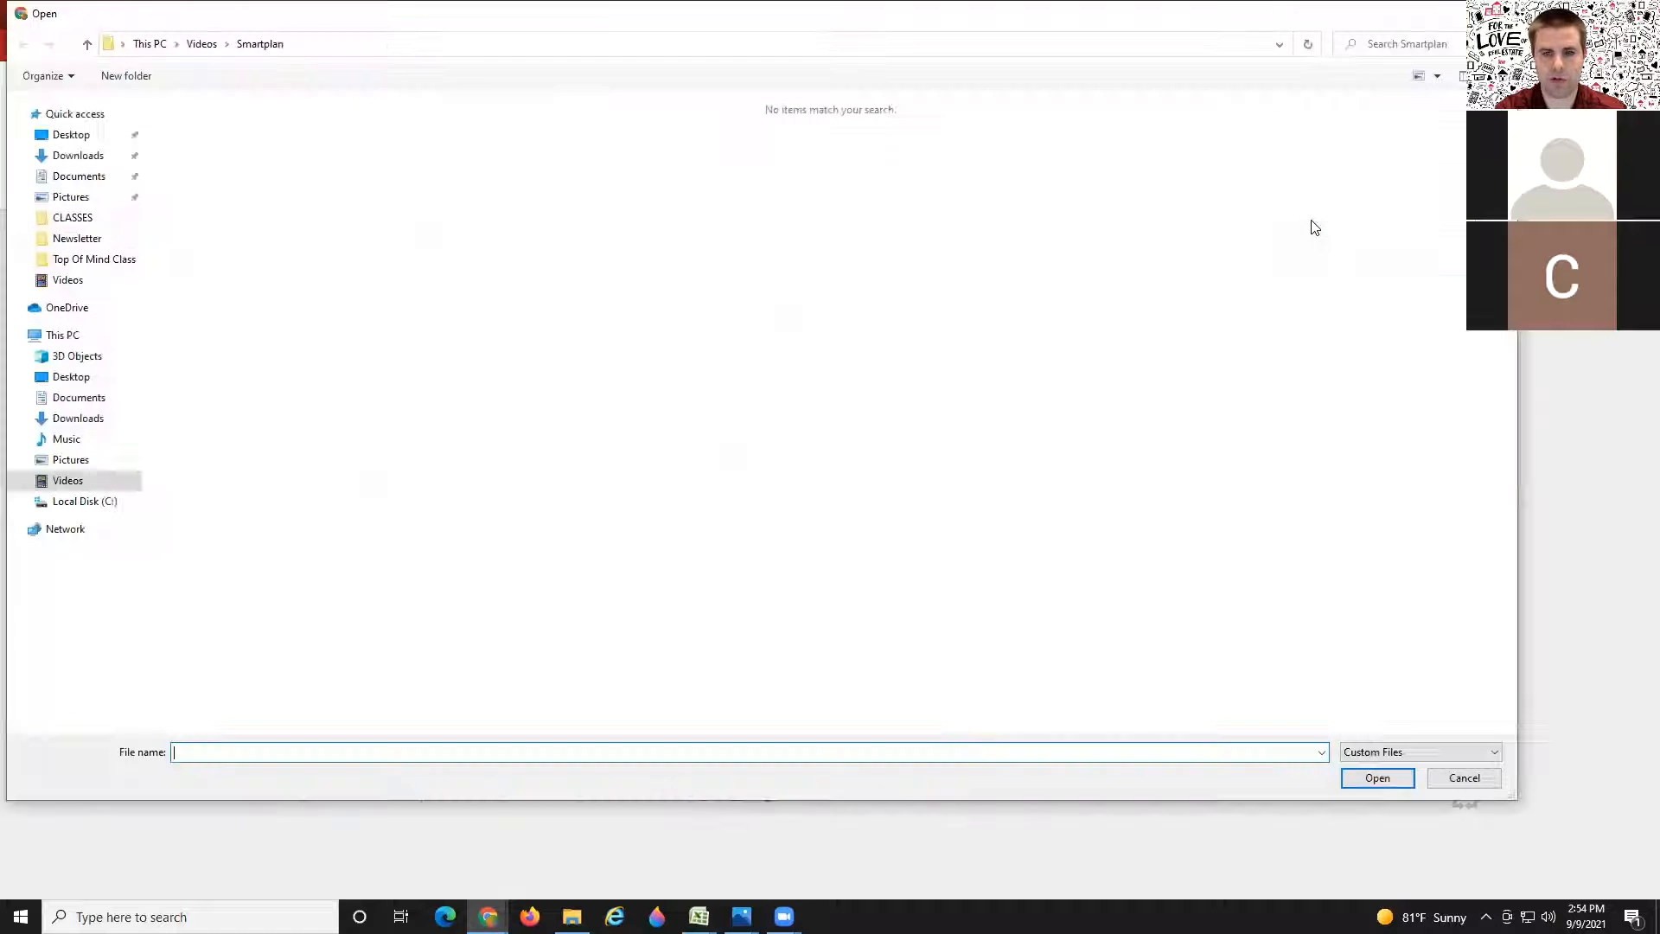
pyautogui.click(66, 159)
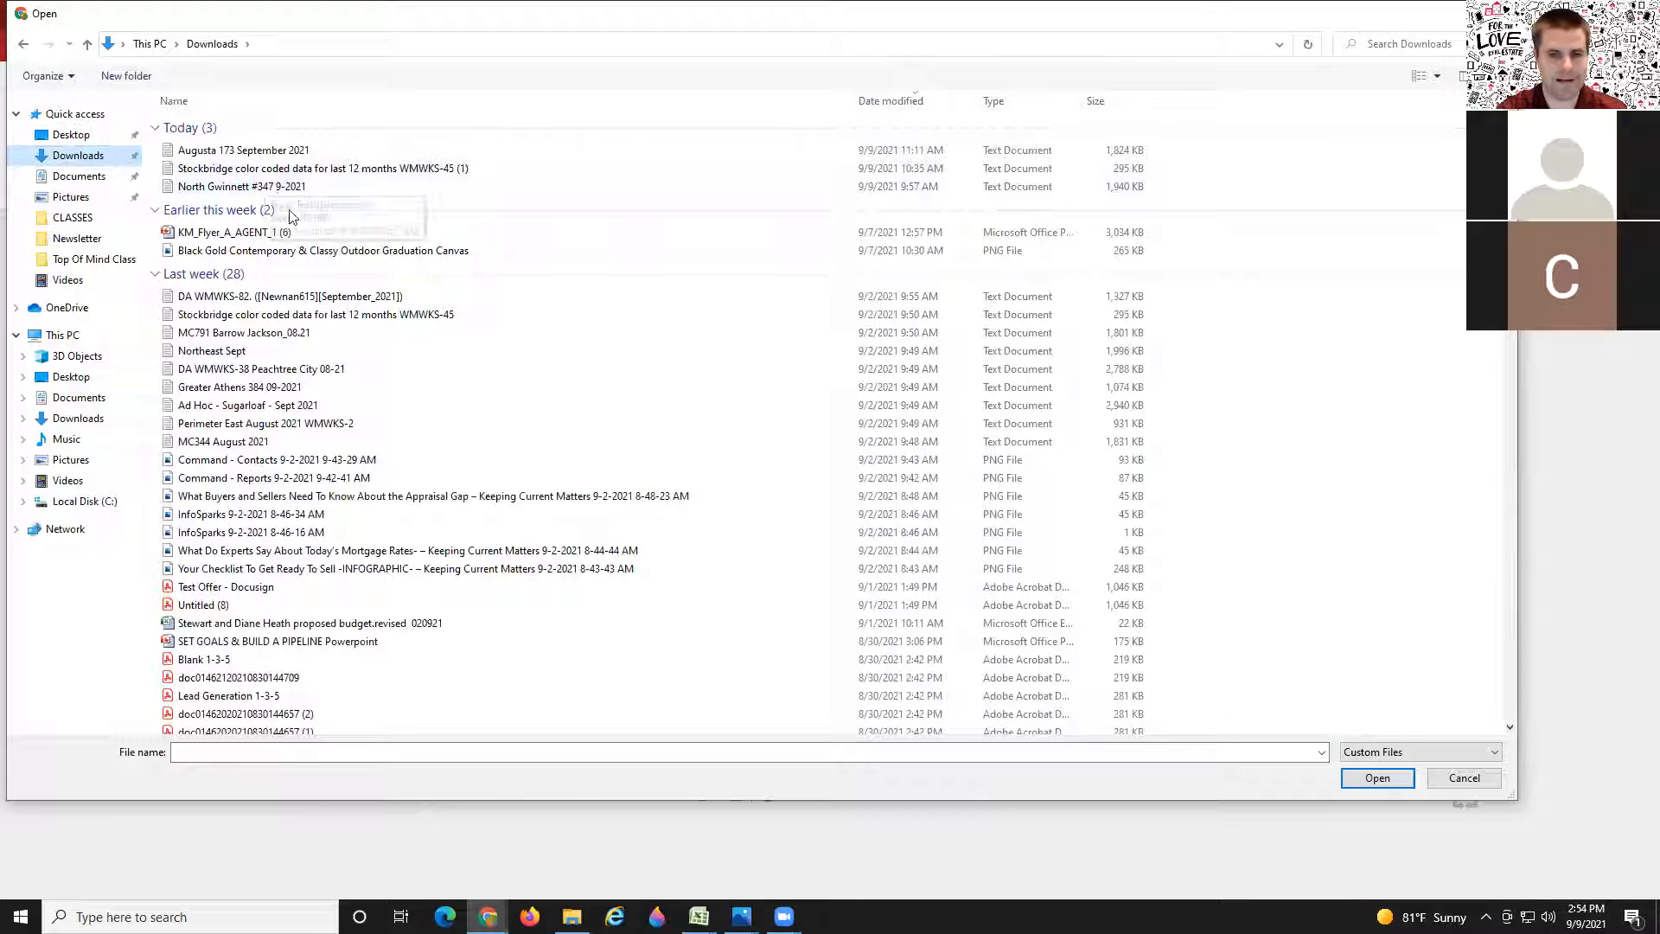
pyautogui.doubleClick(185, 587)
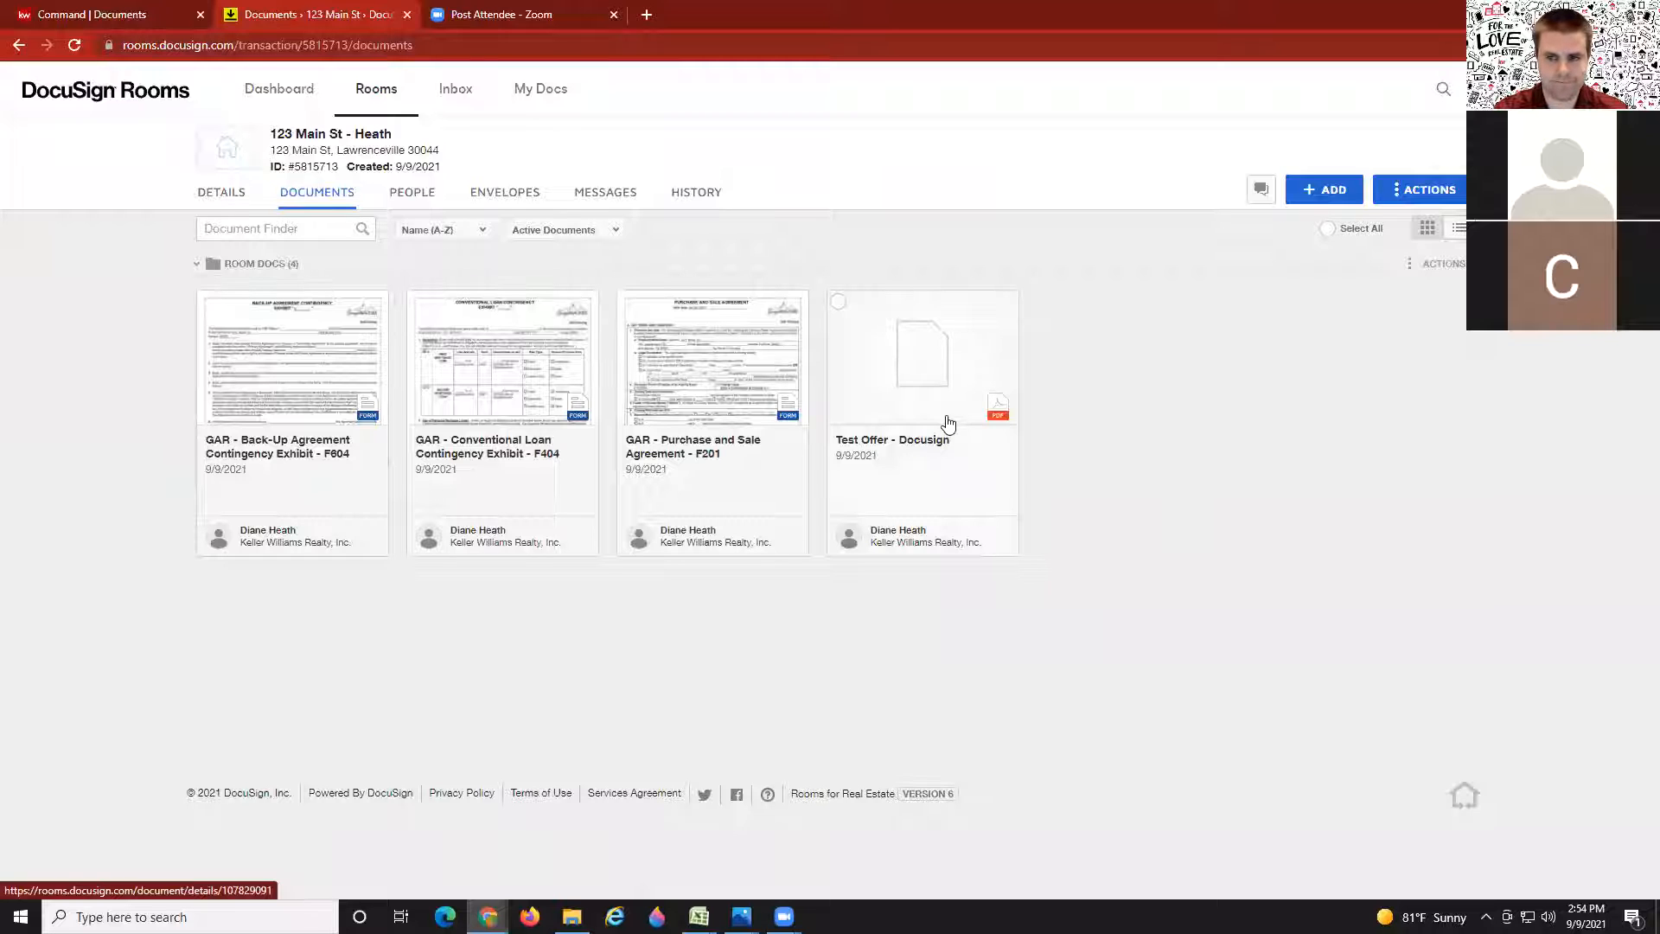
# Step: Open the Test Offer - Docusign PDF in the split view showing all 19 page thumbnails
pyautogui.rightClick(900, 377)
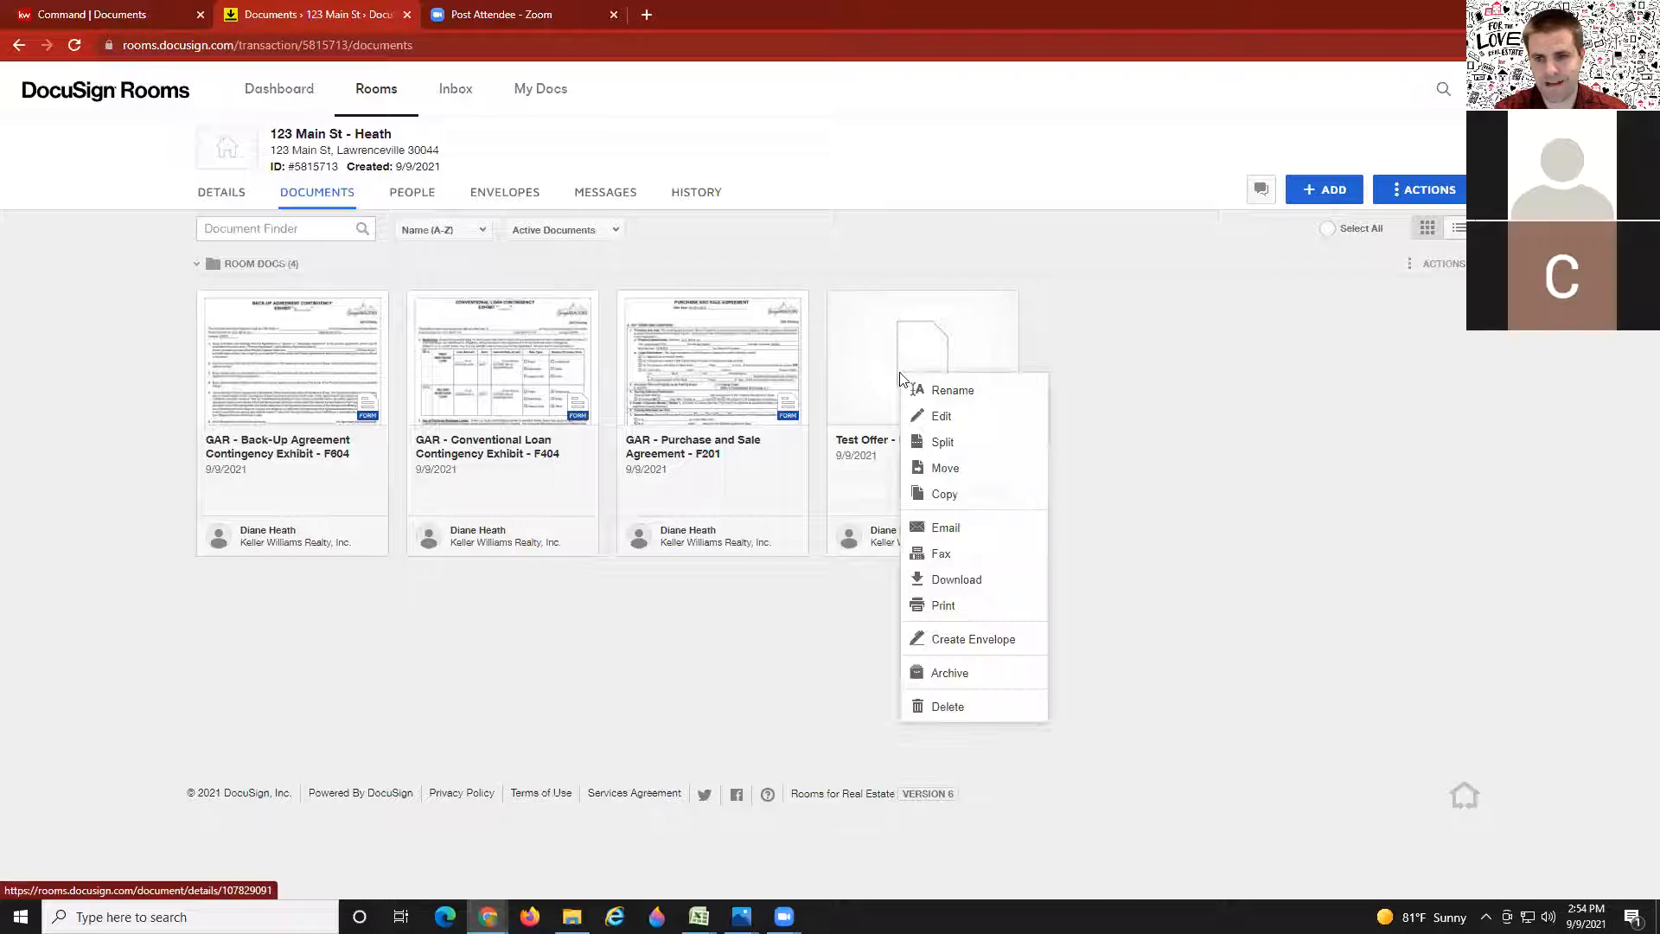
pyautogui.click(941, 443)
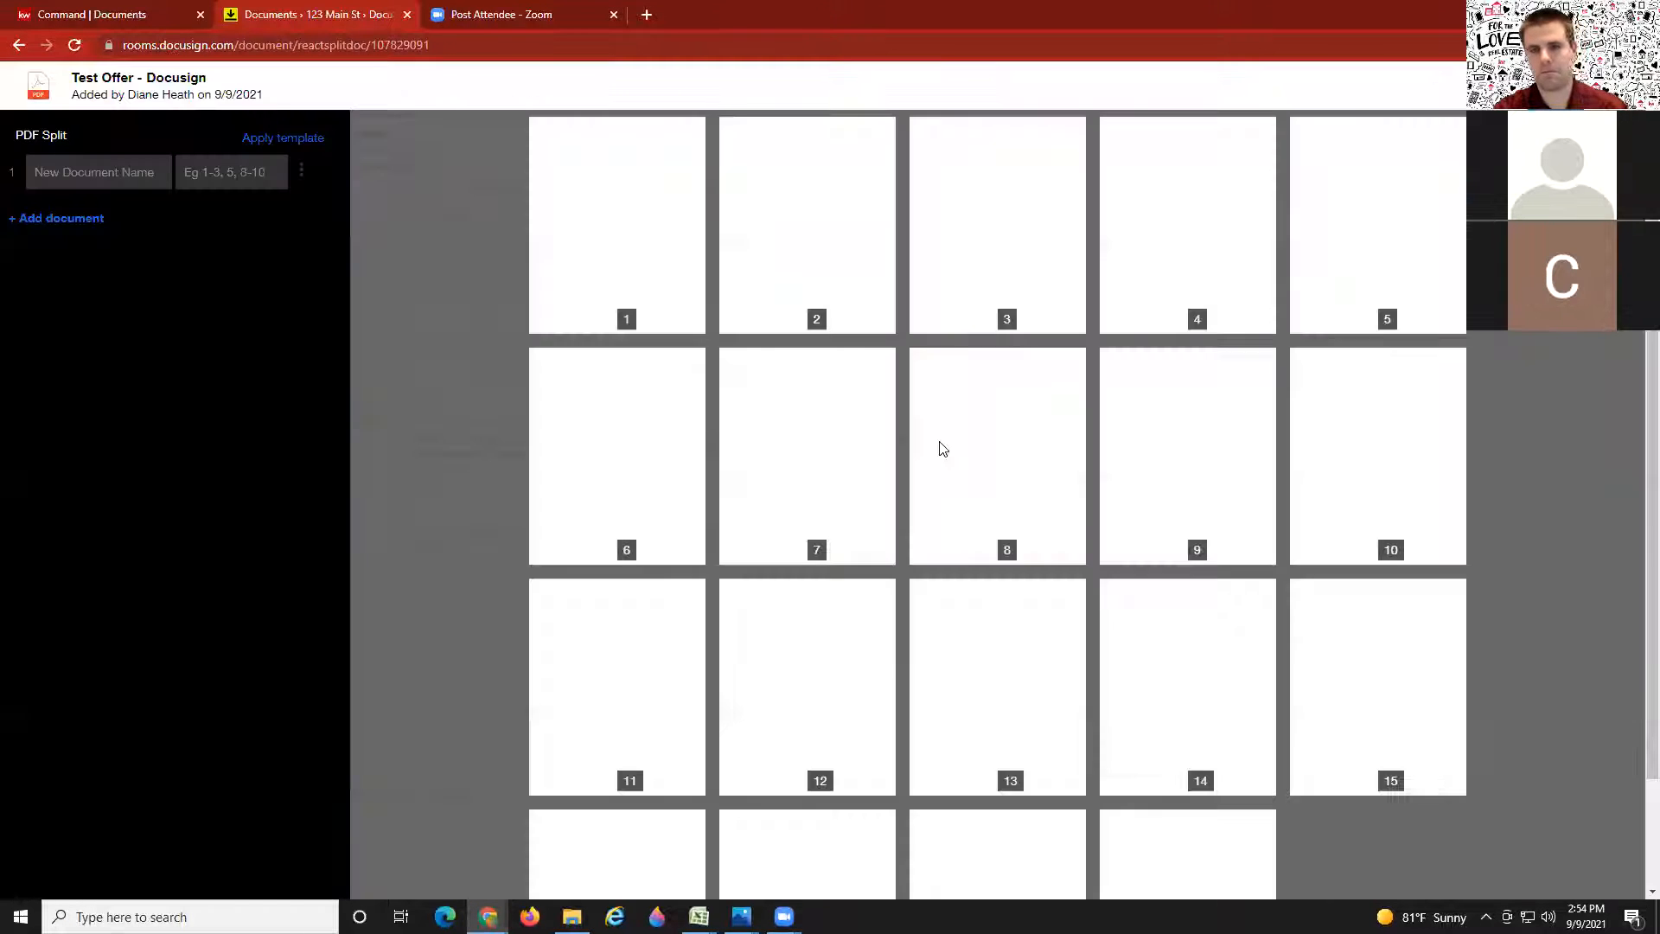
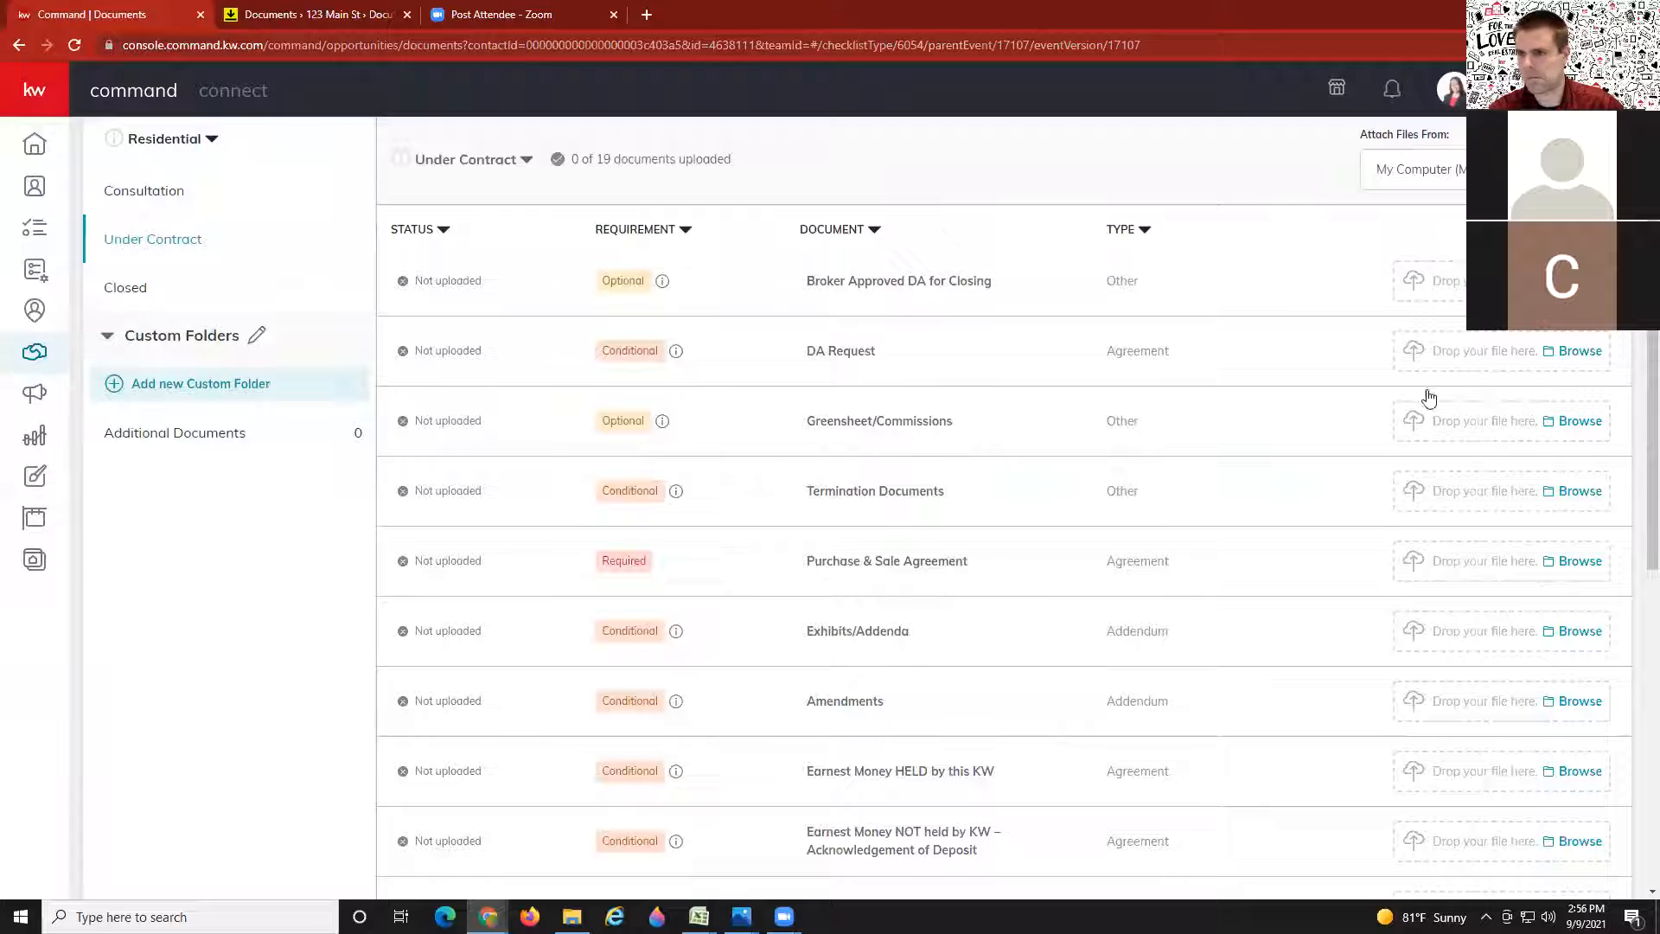
# Step: Switch checklist attachments to DocuSign and list the room's PDFs for the Purchase & Sale Agreement
pyautogui.click(1421, 183)
pyautogui.click(1400, 254)
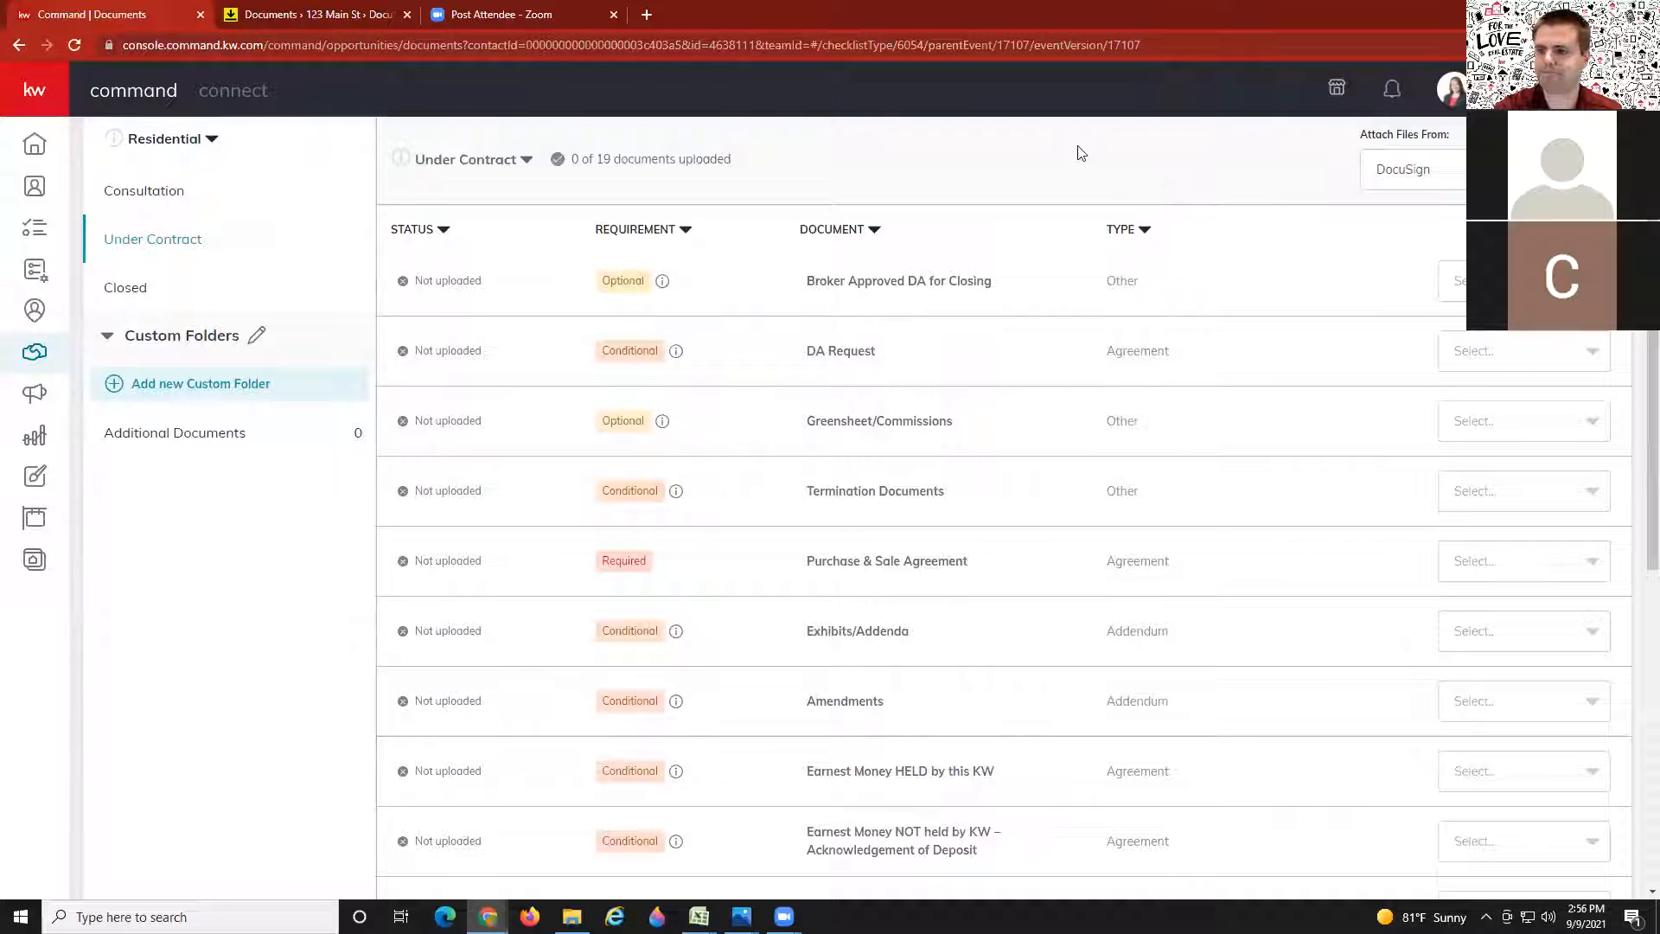
pyautogui.click(1561, 564)
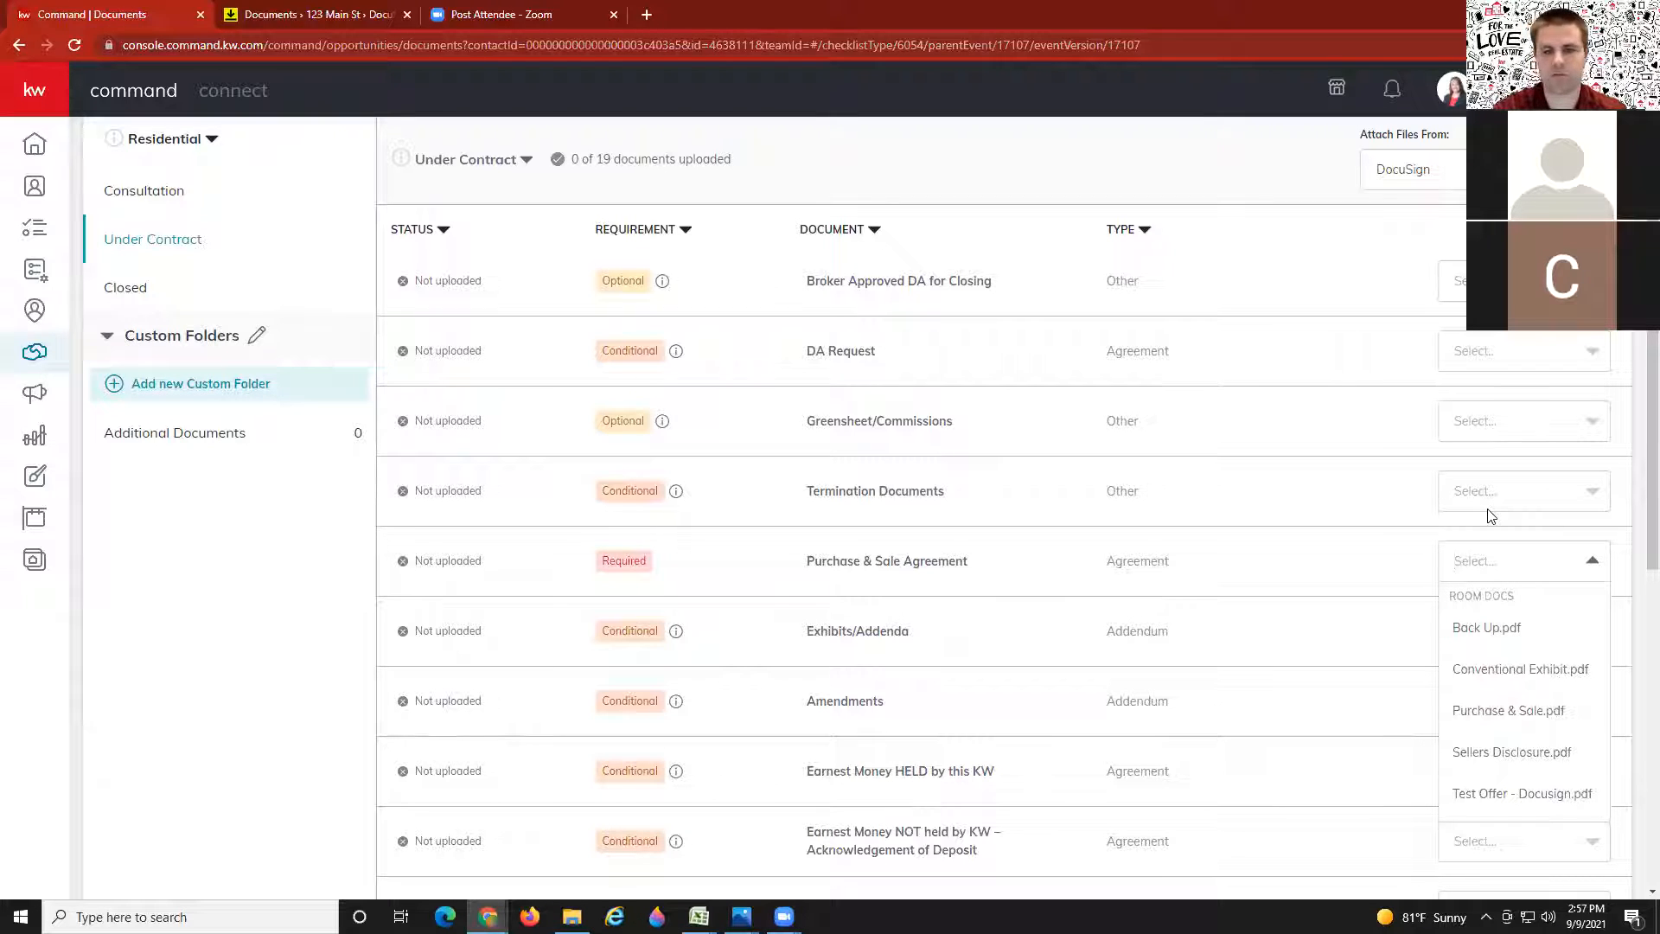
# Step: Attach Purchase & Sale.pdf to the Purchase & Sale Agreement row and review it in the preview
pyautogui.click(1492, 710)
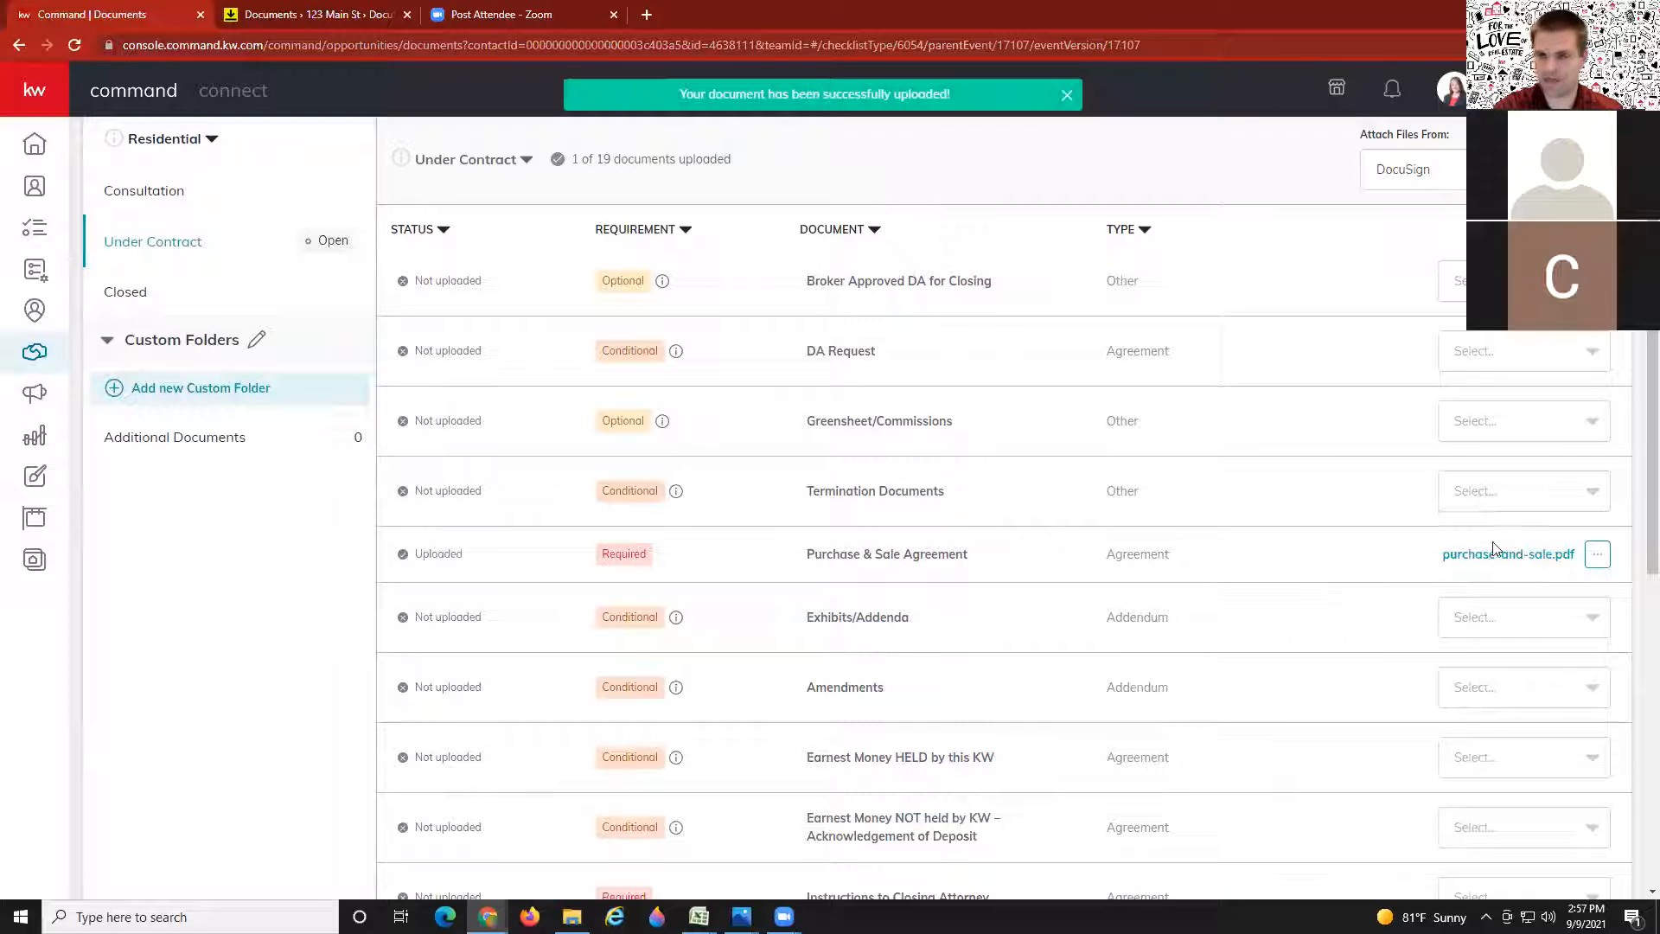
pyautogui.click(1470, 558)
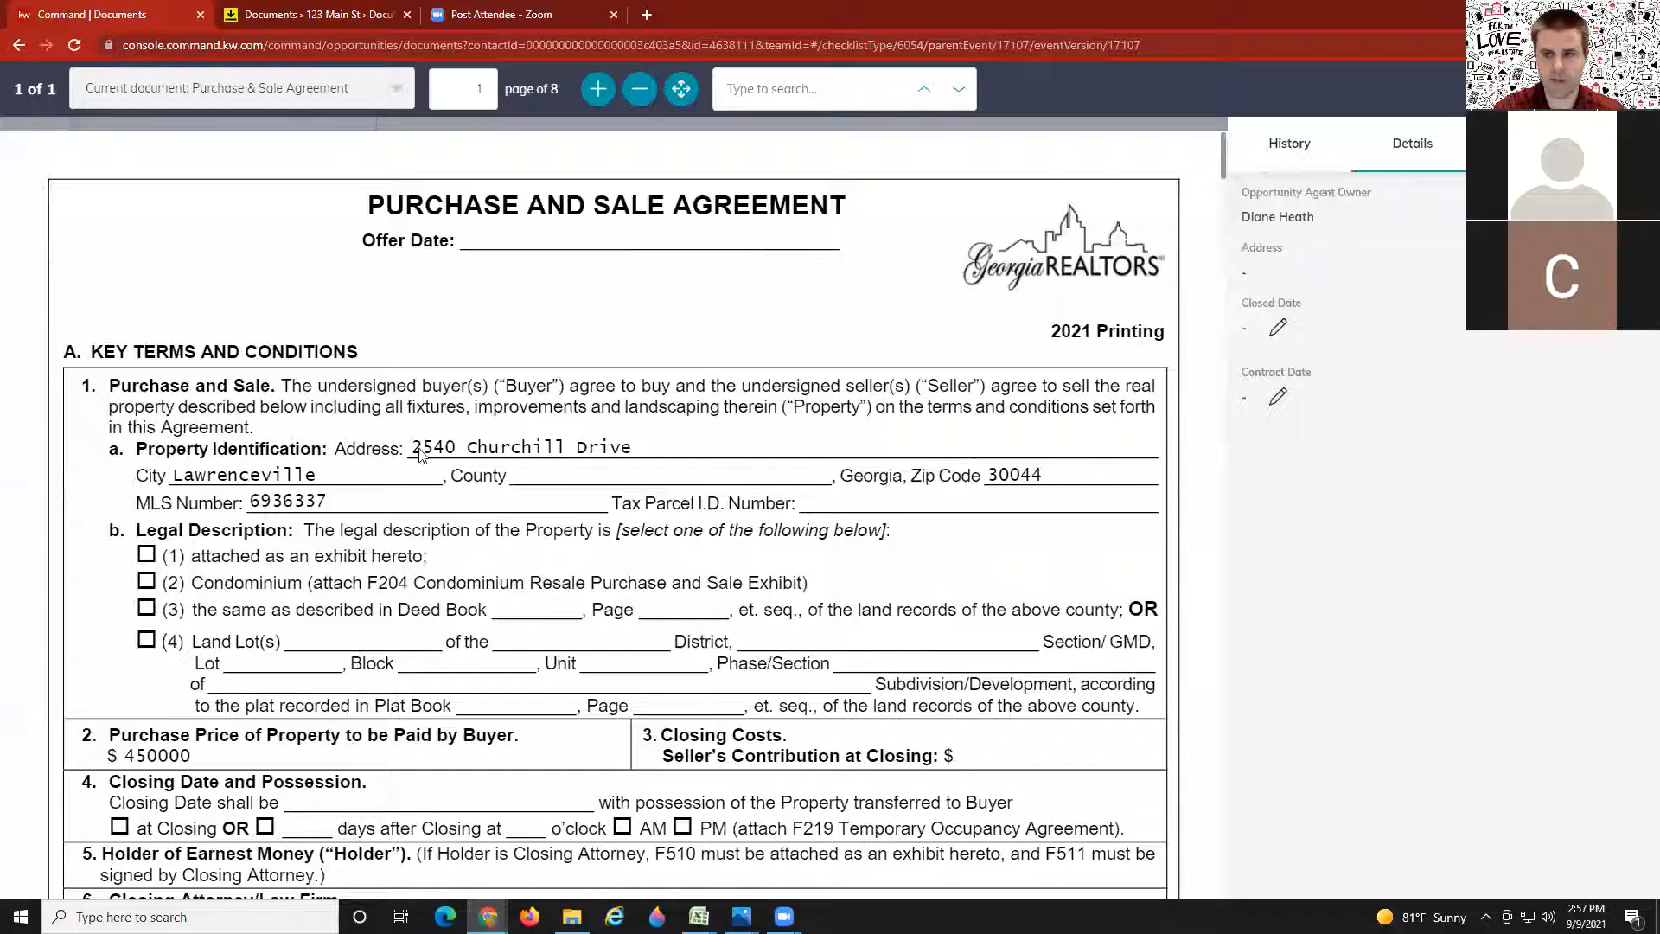
pyautogui.scroll(-7, 337, 464)
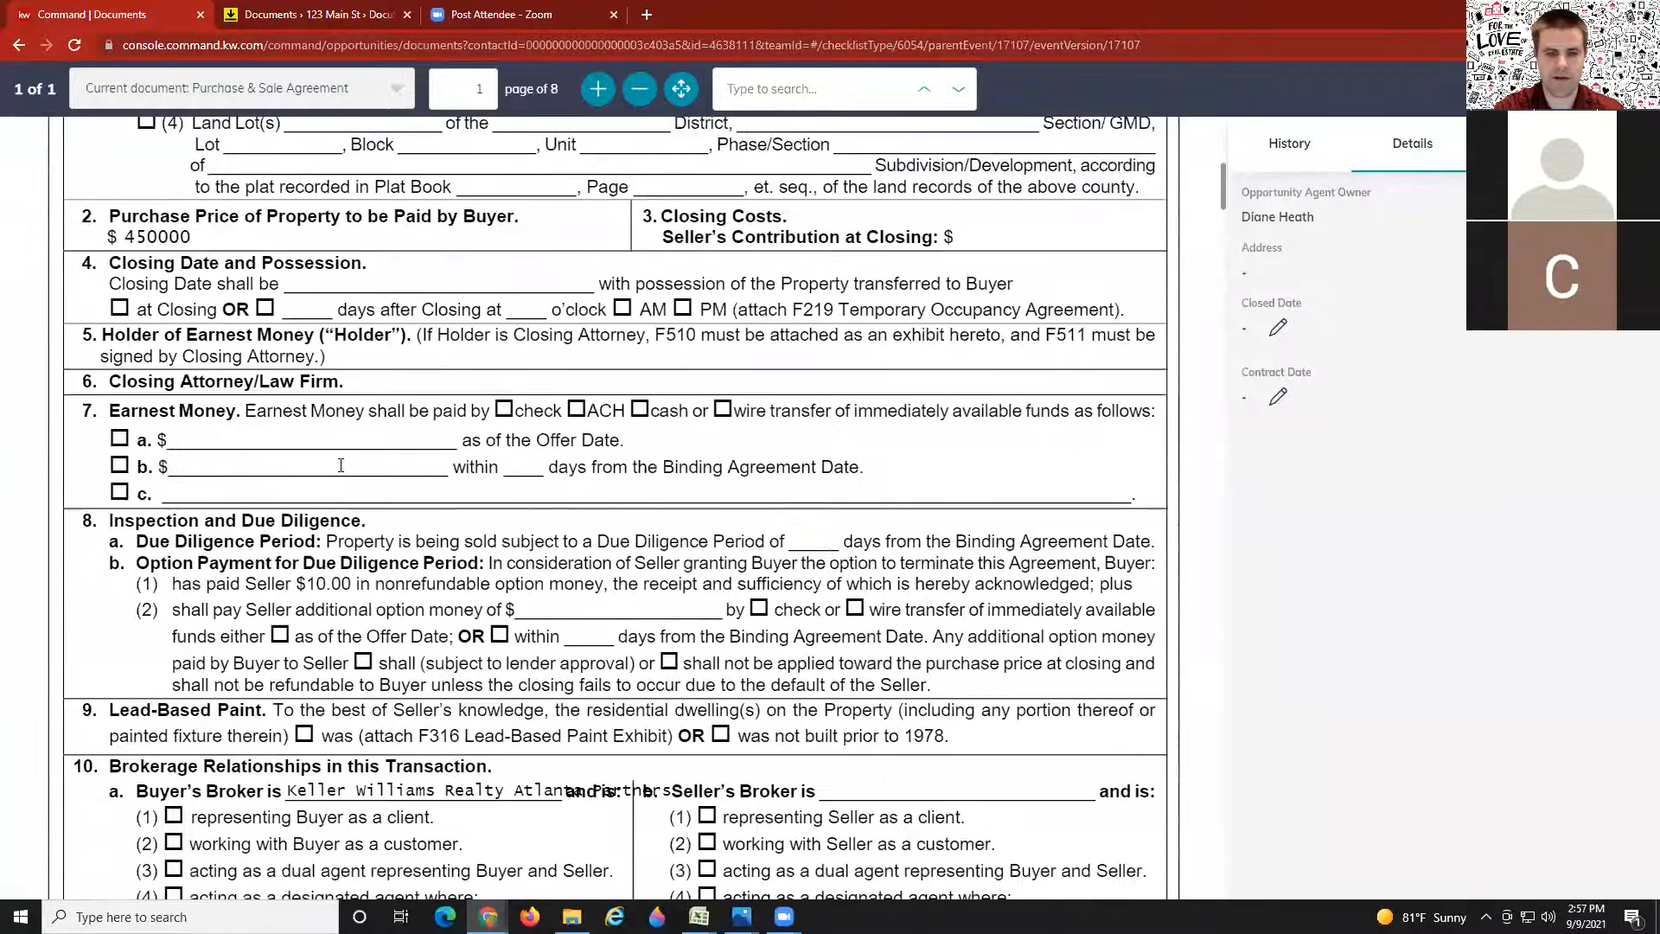
pyautogui.scroll(7, 338, 464)
pyautogui.click(1626, 89)
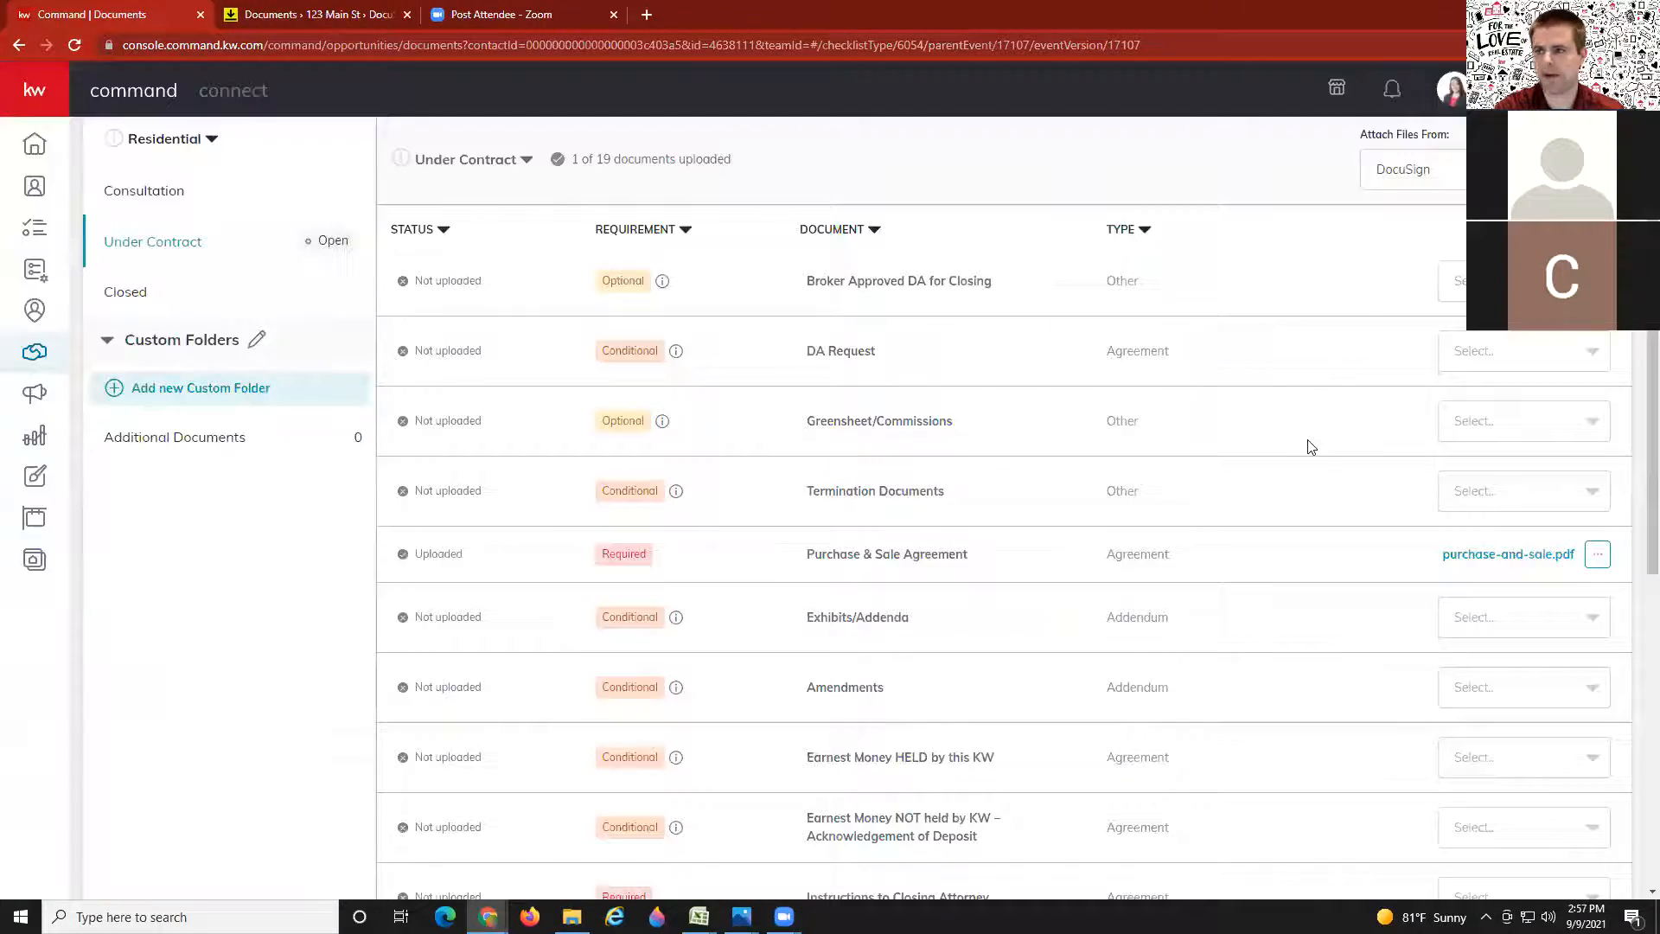
pyautogui.scroll(3, 1309, 446)
pyautogui.scroll(-1, 1297, 458)
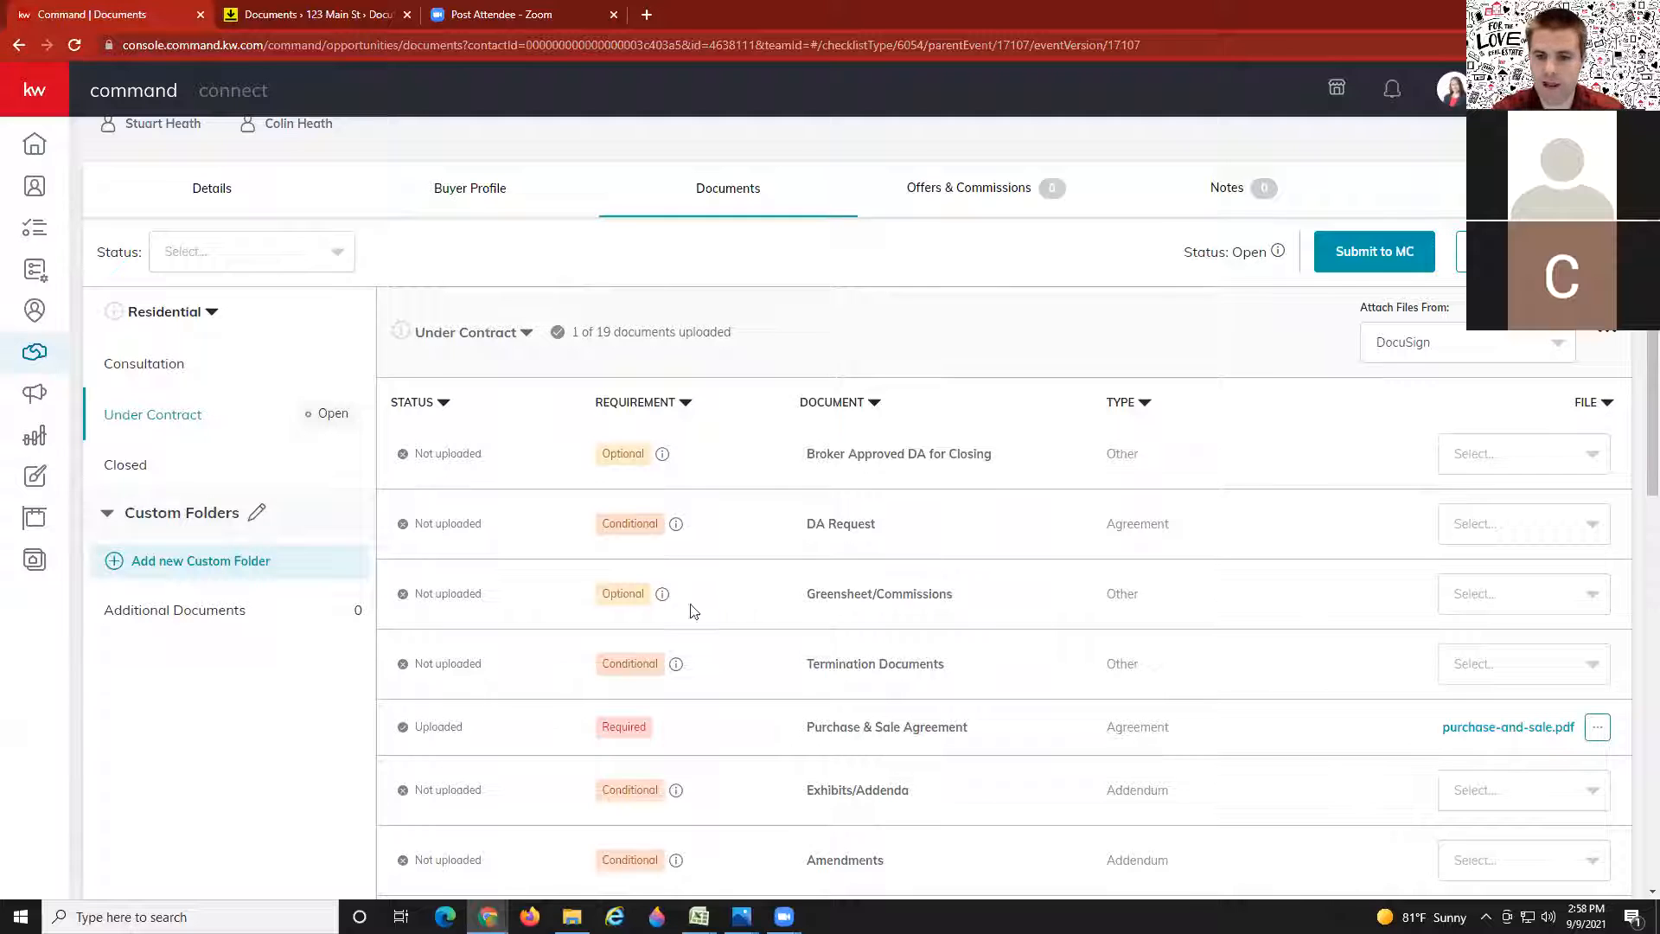
pyautogui.scroll(-10, 790, 704)
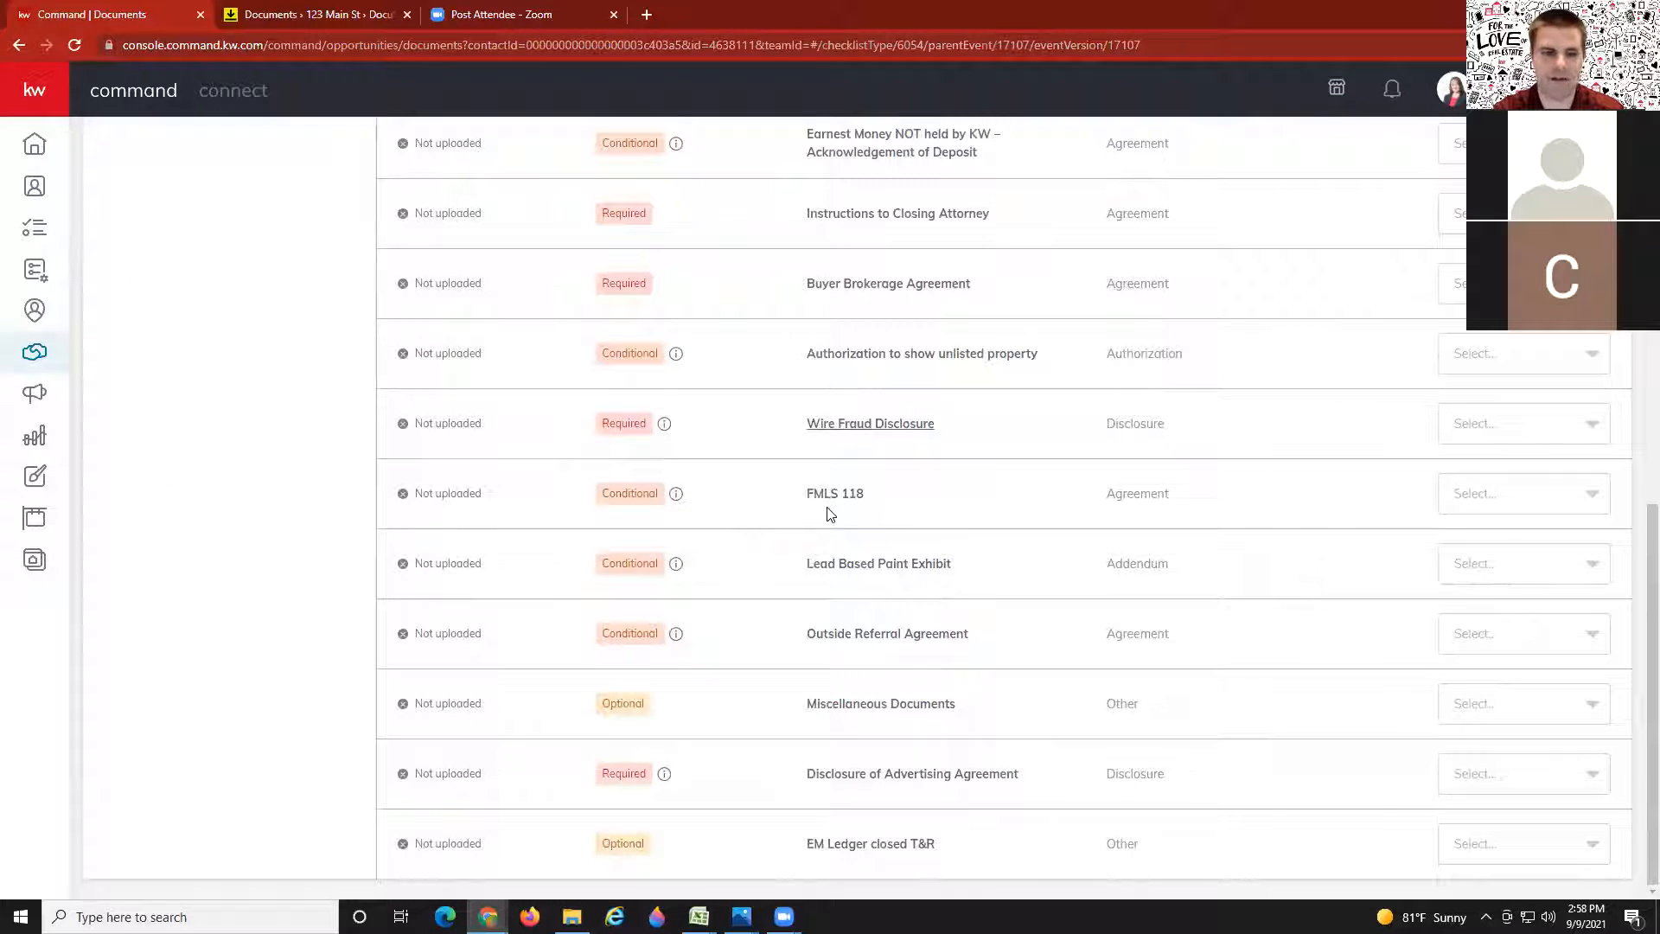
pyautogui.scroll(1, 796, 532)
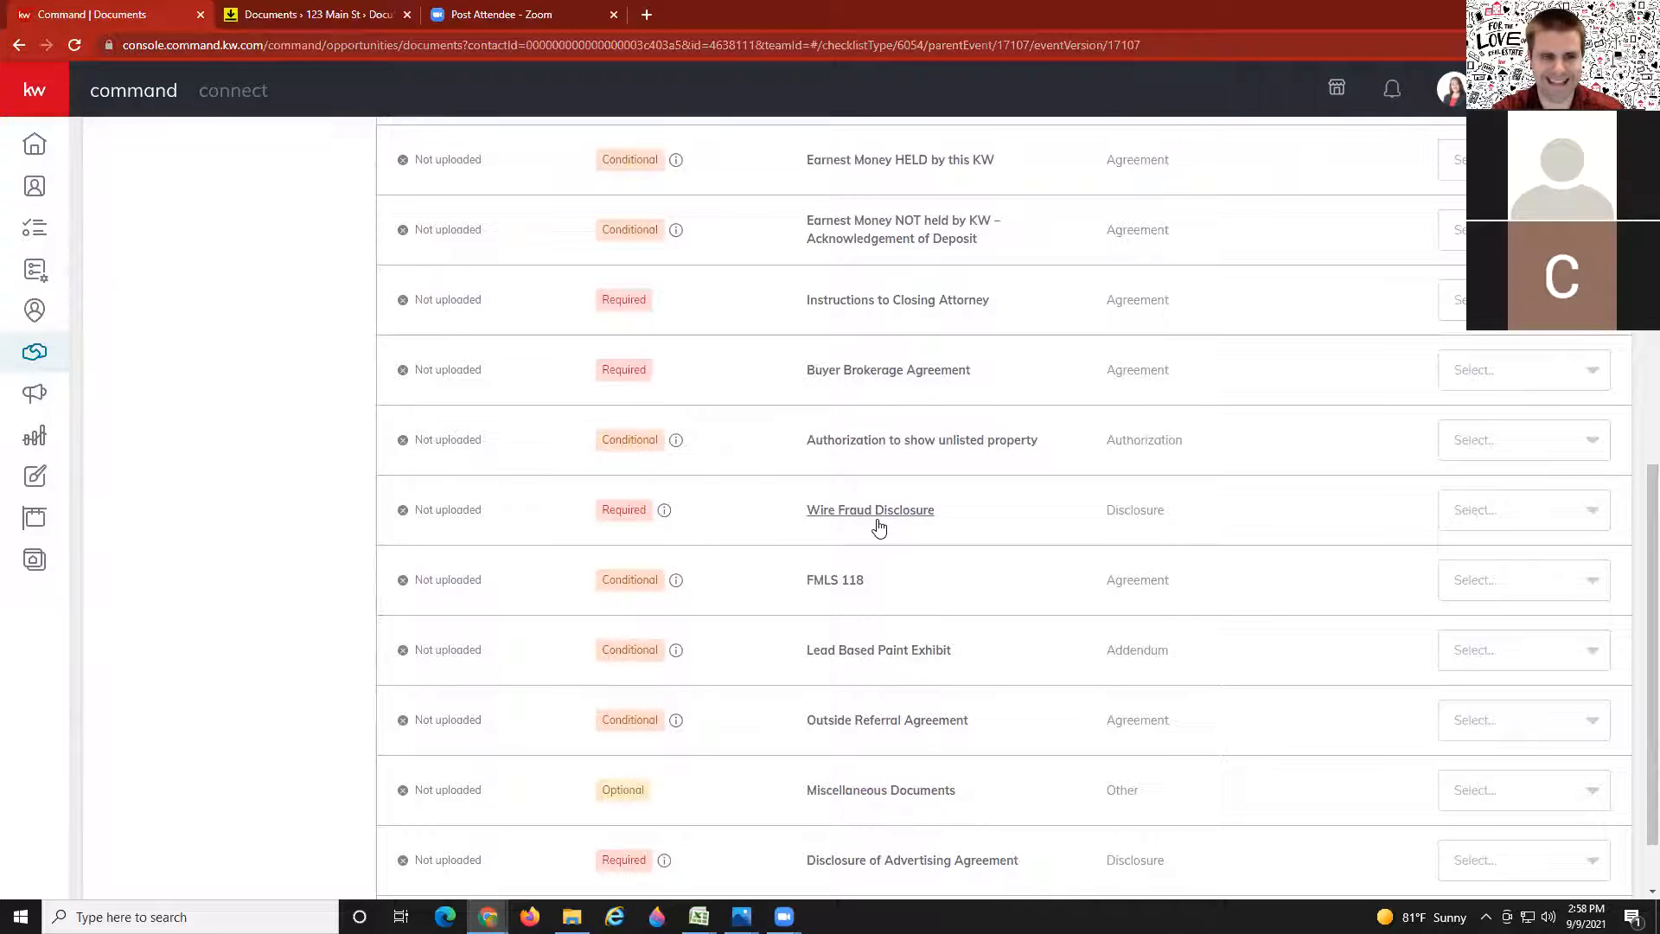
pyautogui.scroll(10, 879, 527)
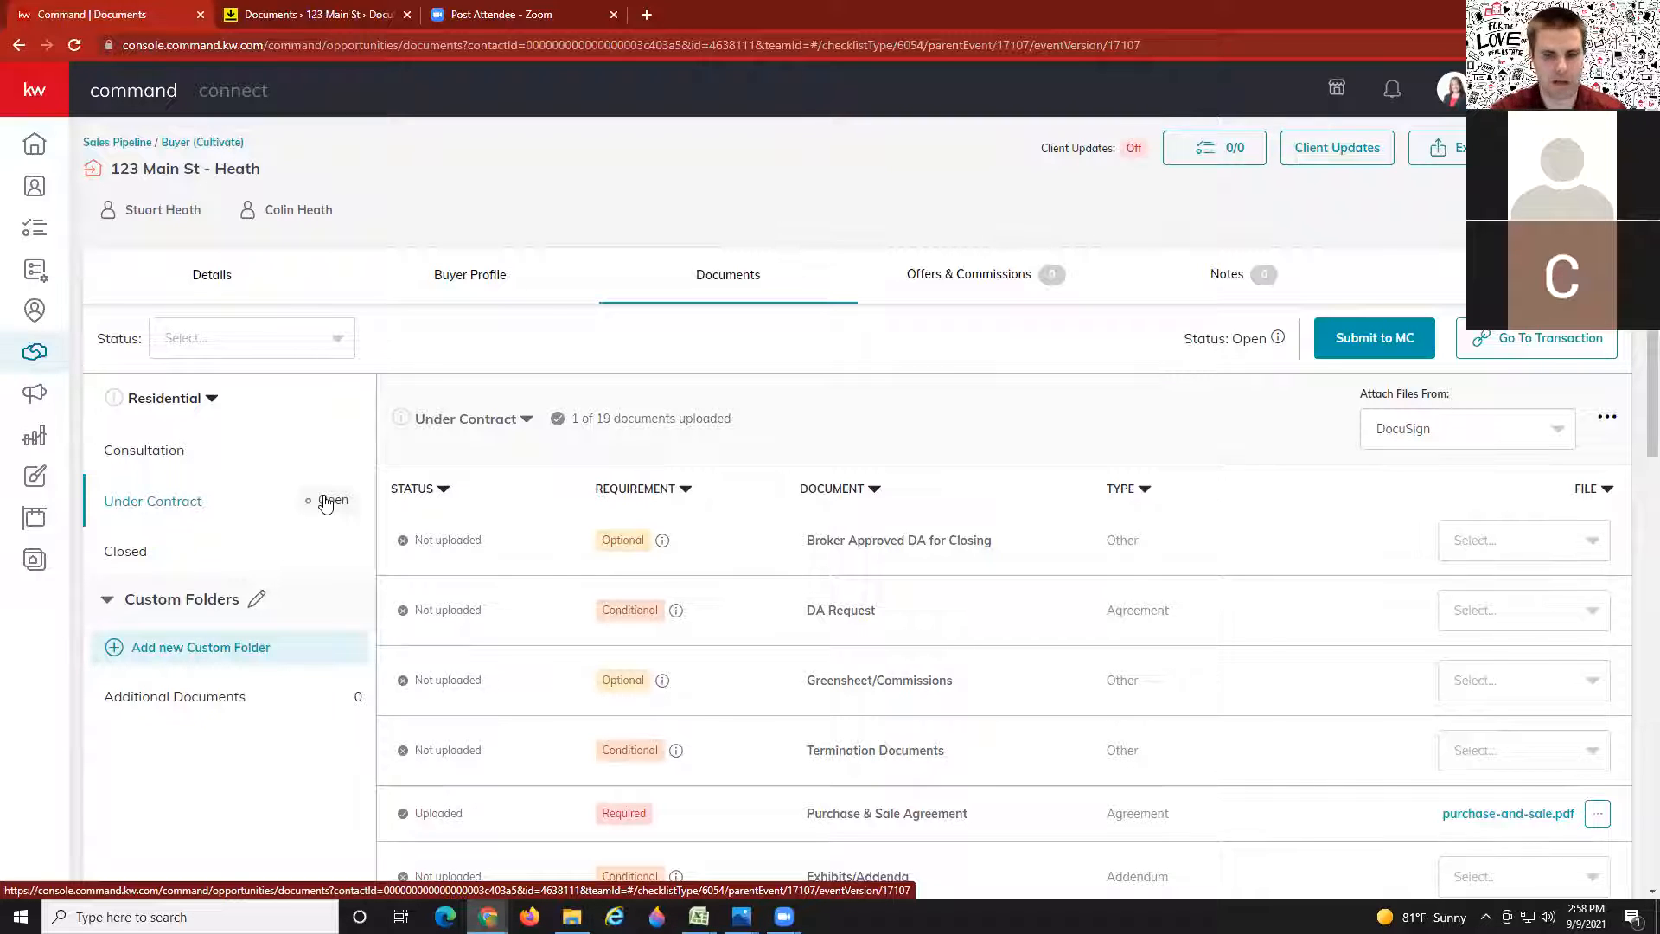
# Step: Scroll through the checklist, then bring up the DocuSign room's eight-file Documents page for 123 Main St
pyautogui.scroll(-4, 839, 666)
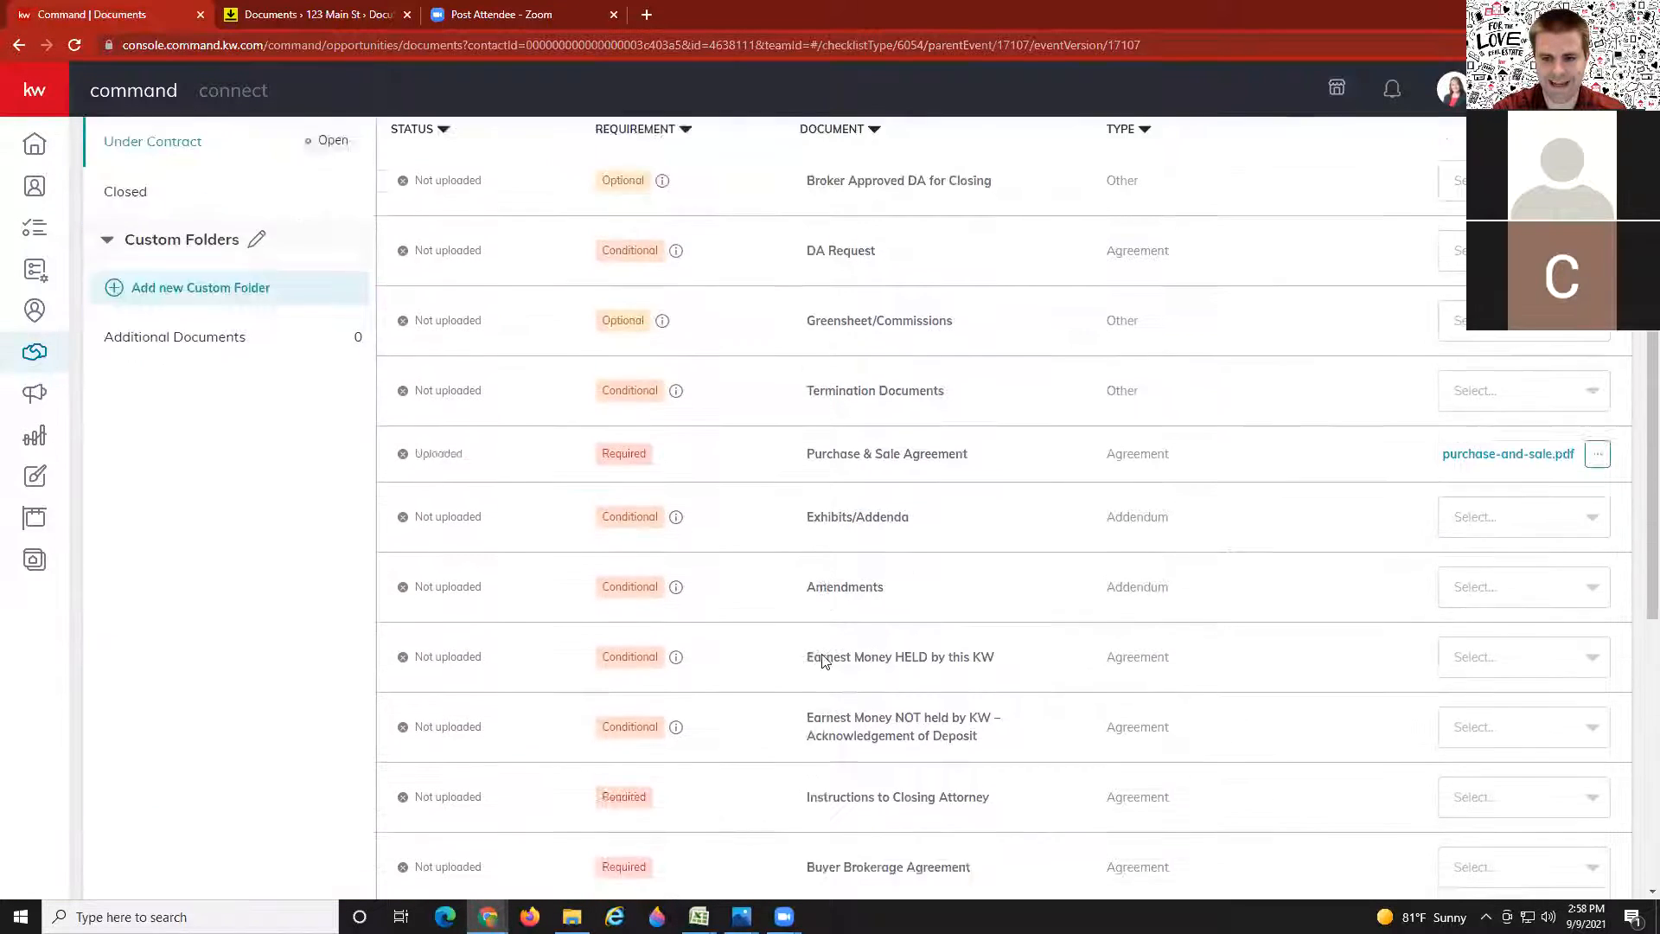
pyautogui.scroll(-4, 824, 661)
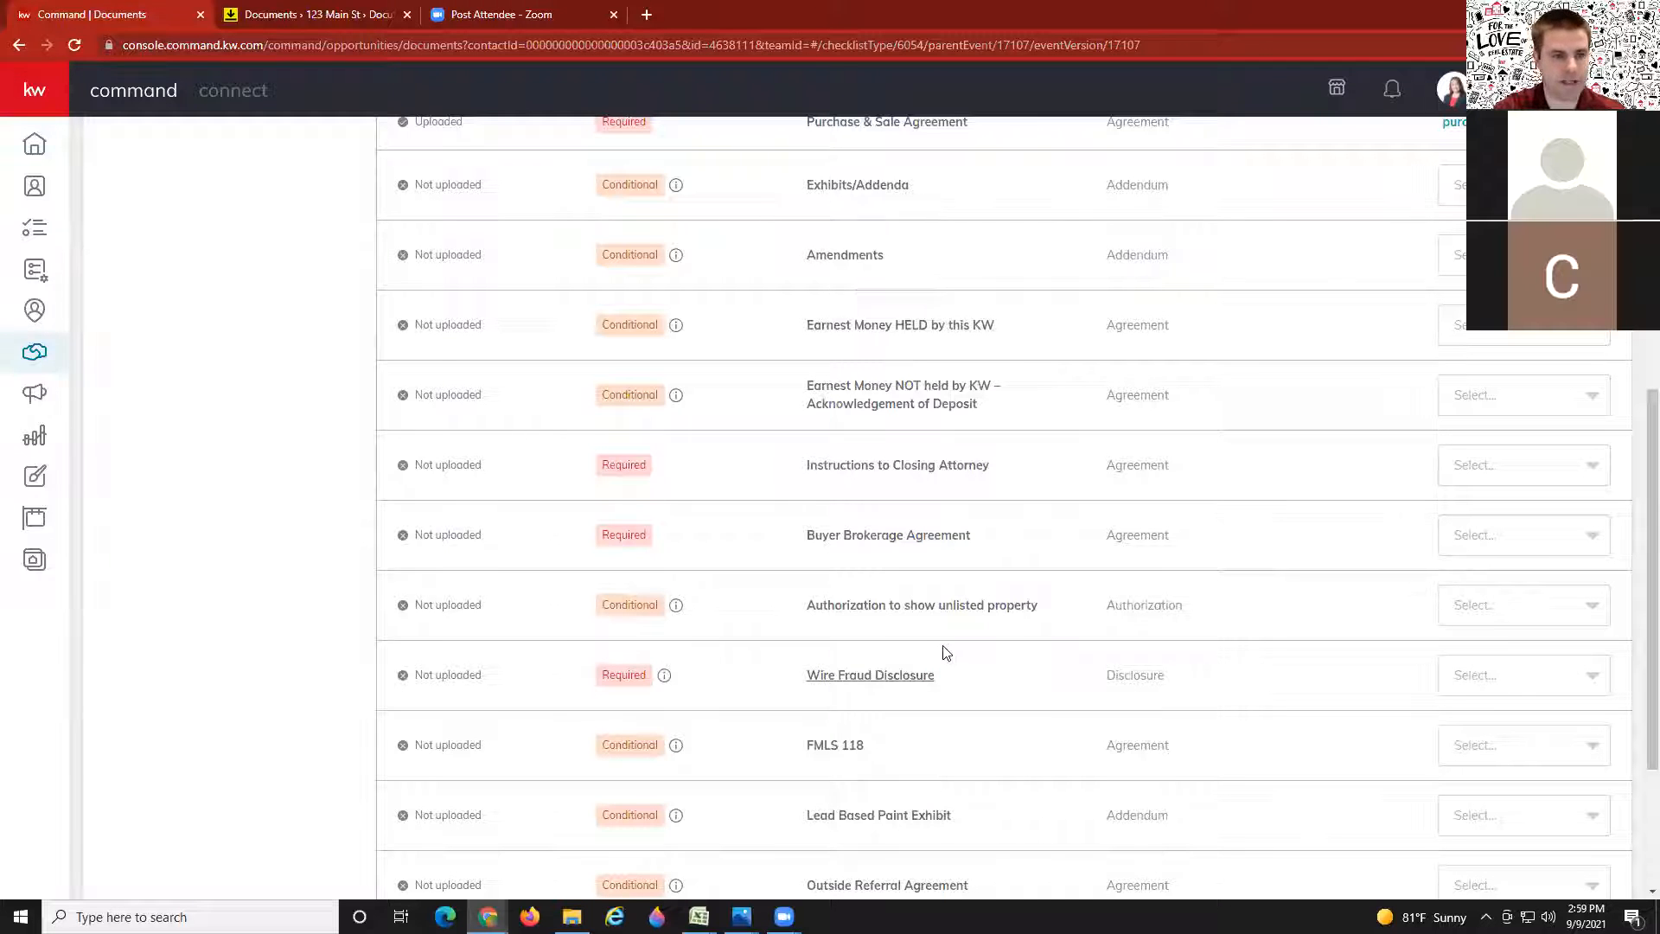
pyautogui.scroll(8, 648, 567)
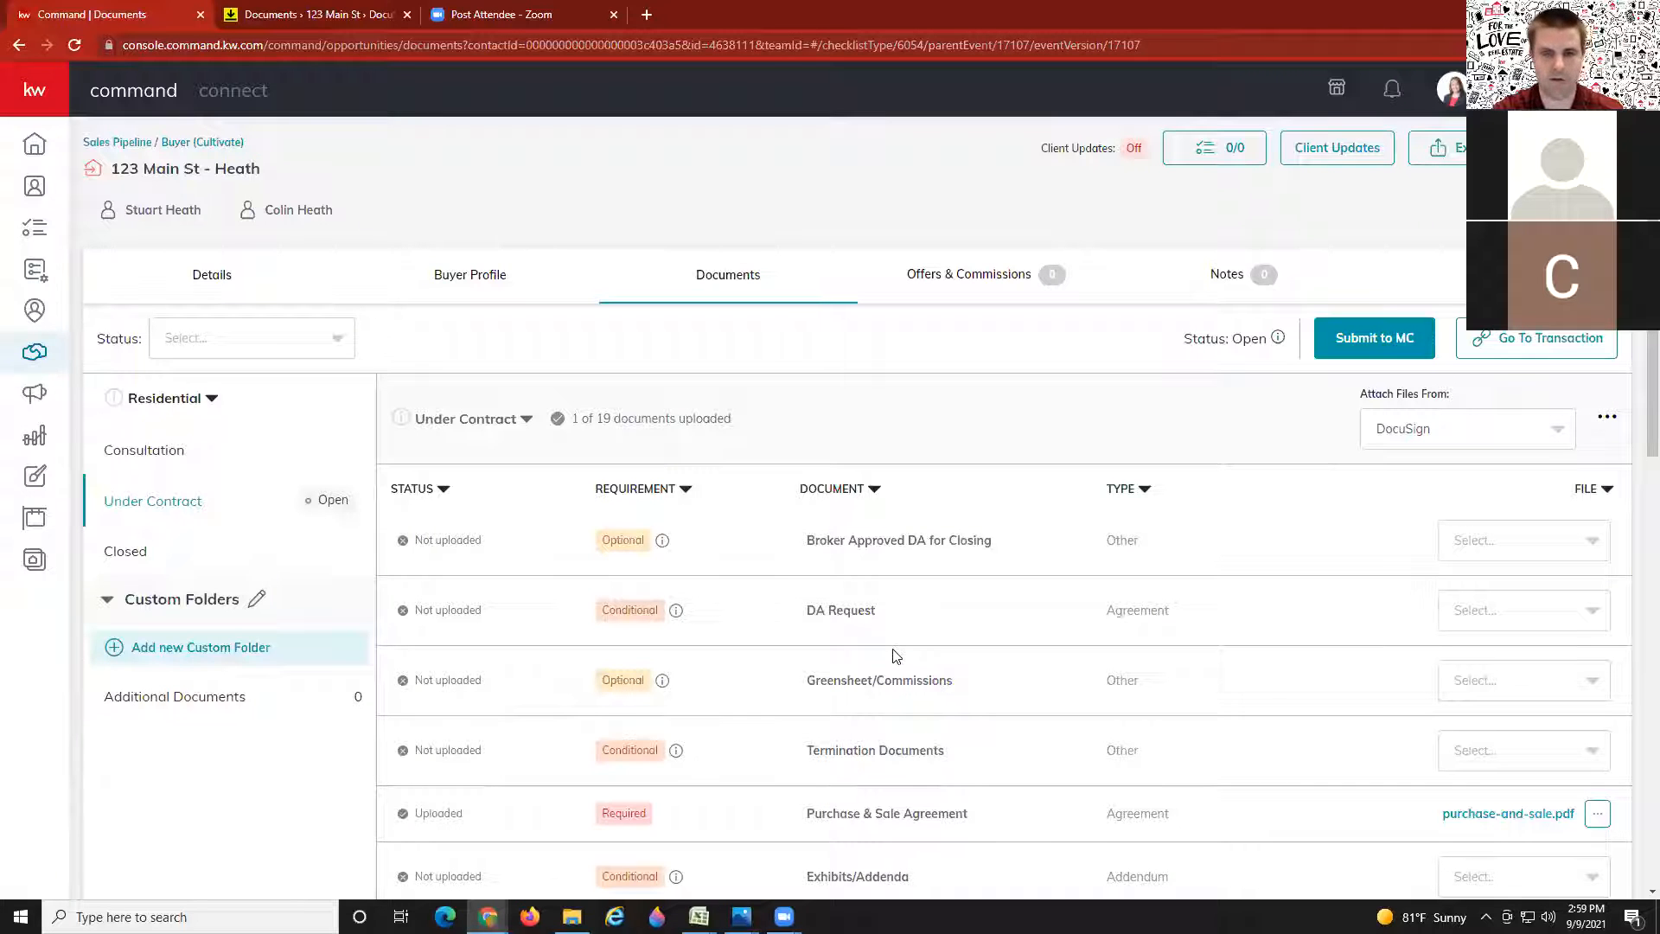
pyautogui.click(330, 9)
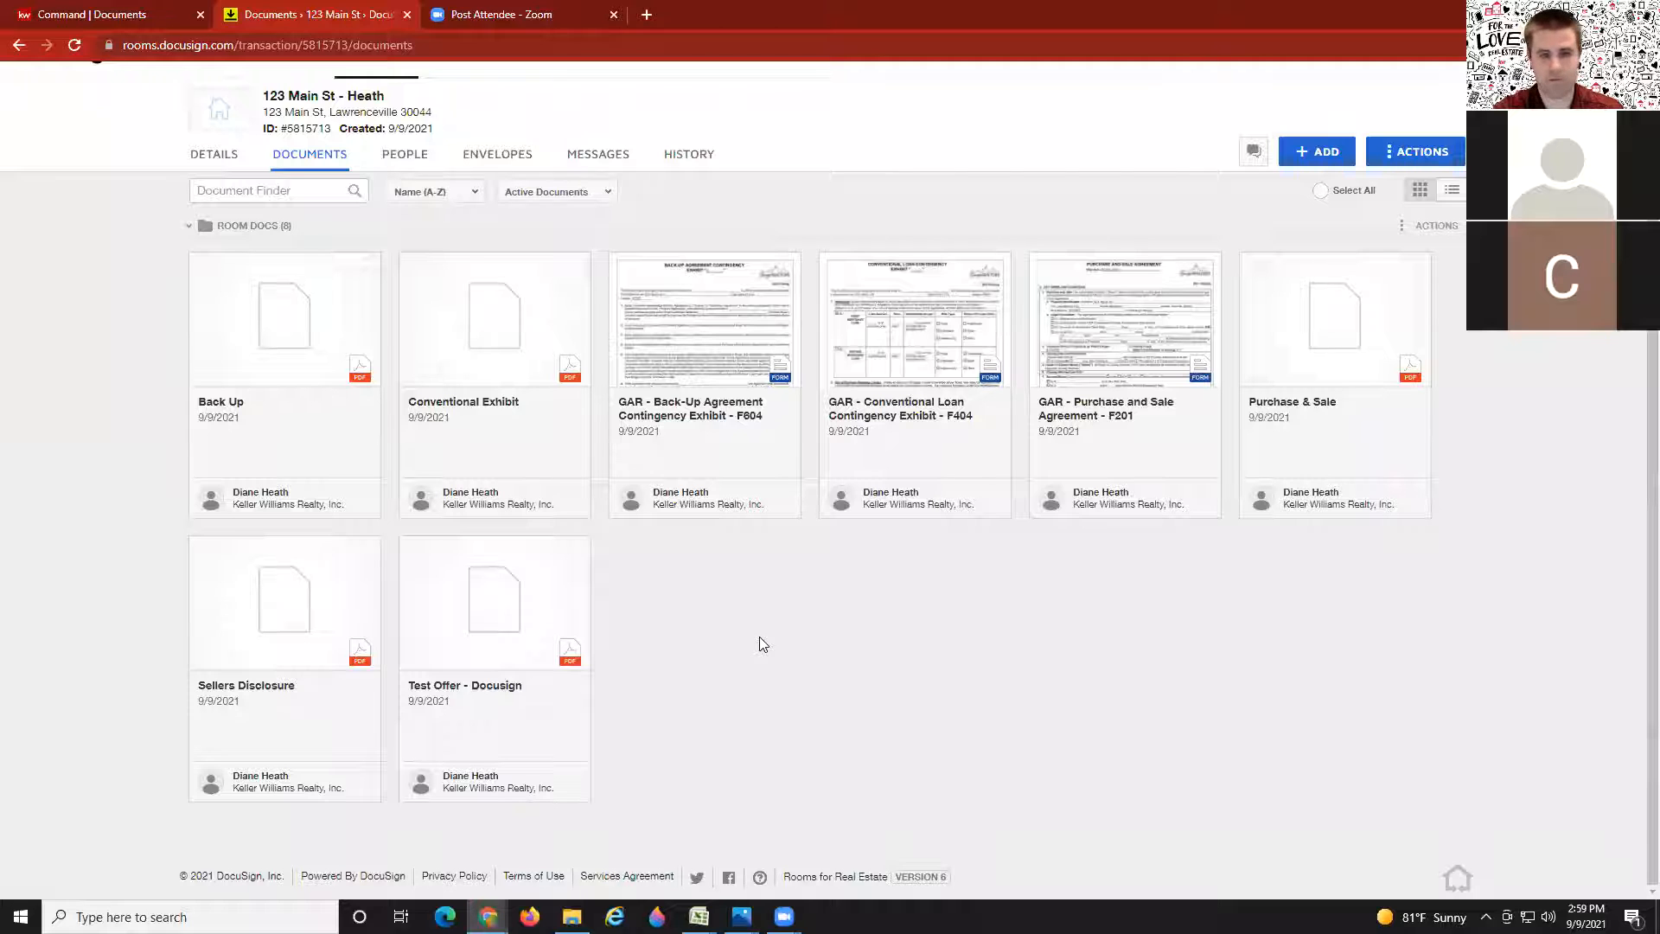
# Step: Select the GAR Back-Up Agreement, Conventional Loan Contingency Exhibit and Purchase and Sale Agreement cards
pyautogui.click(620, 266)
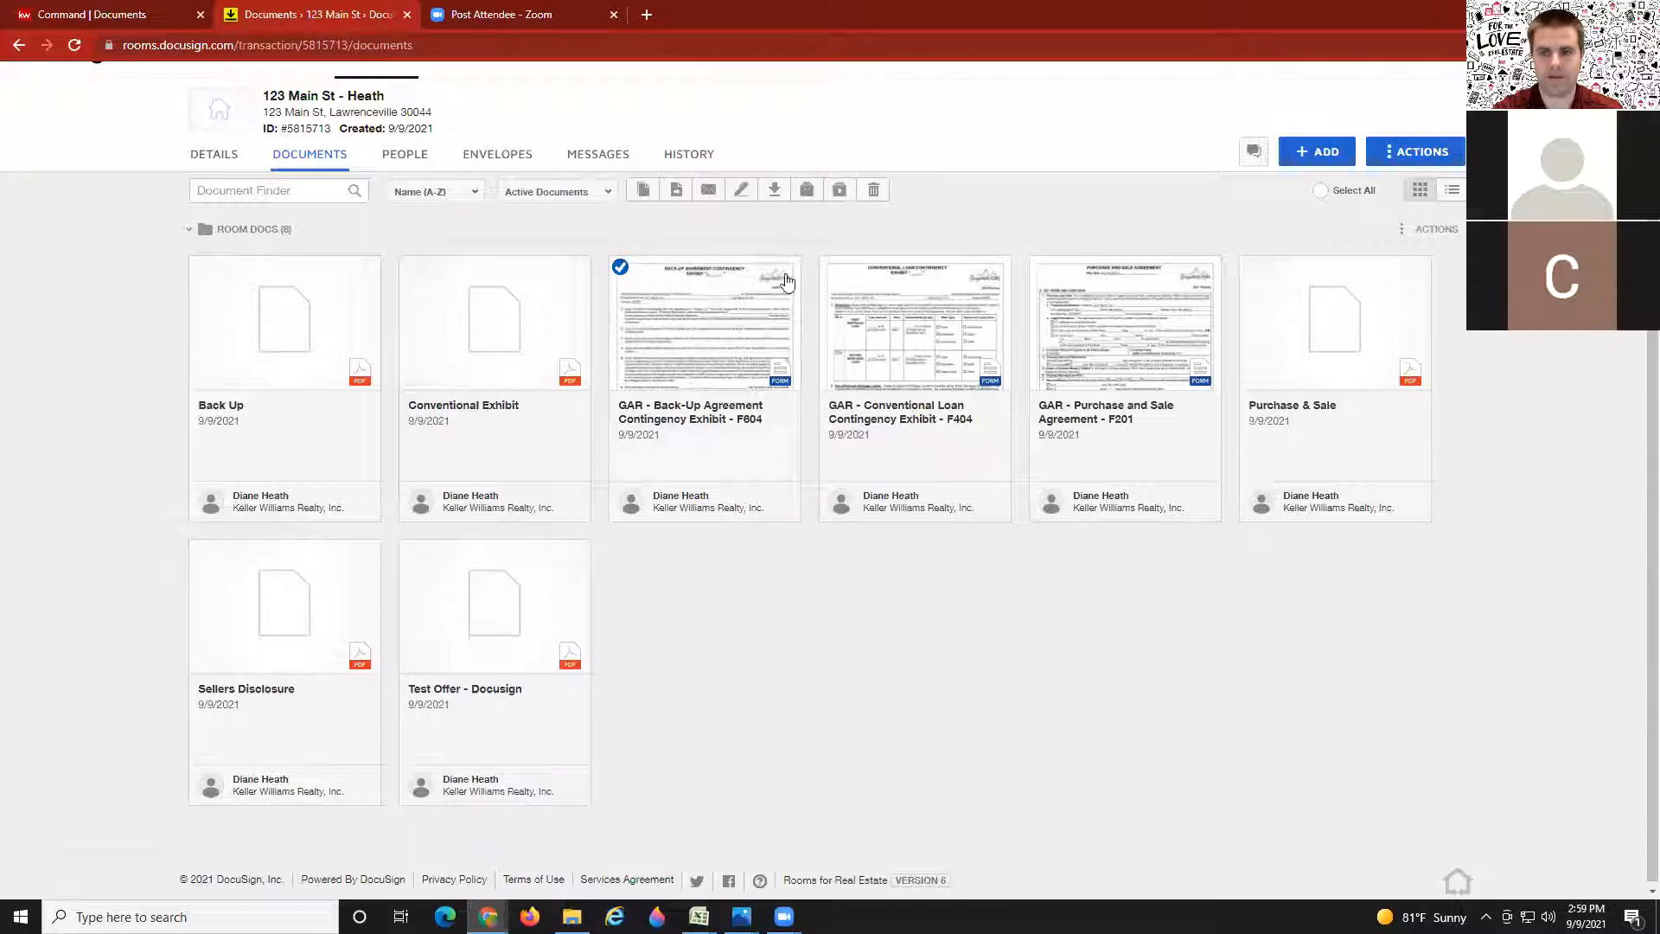
pyautogui.click(837, 277)
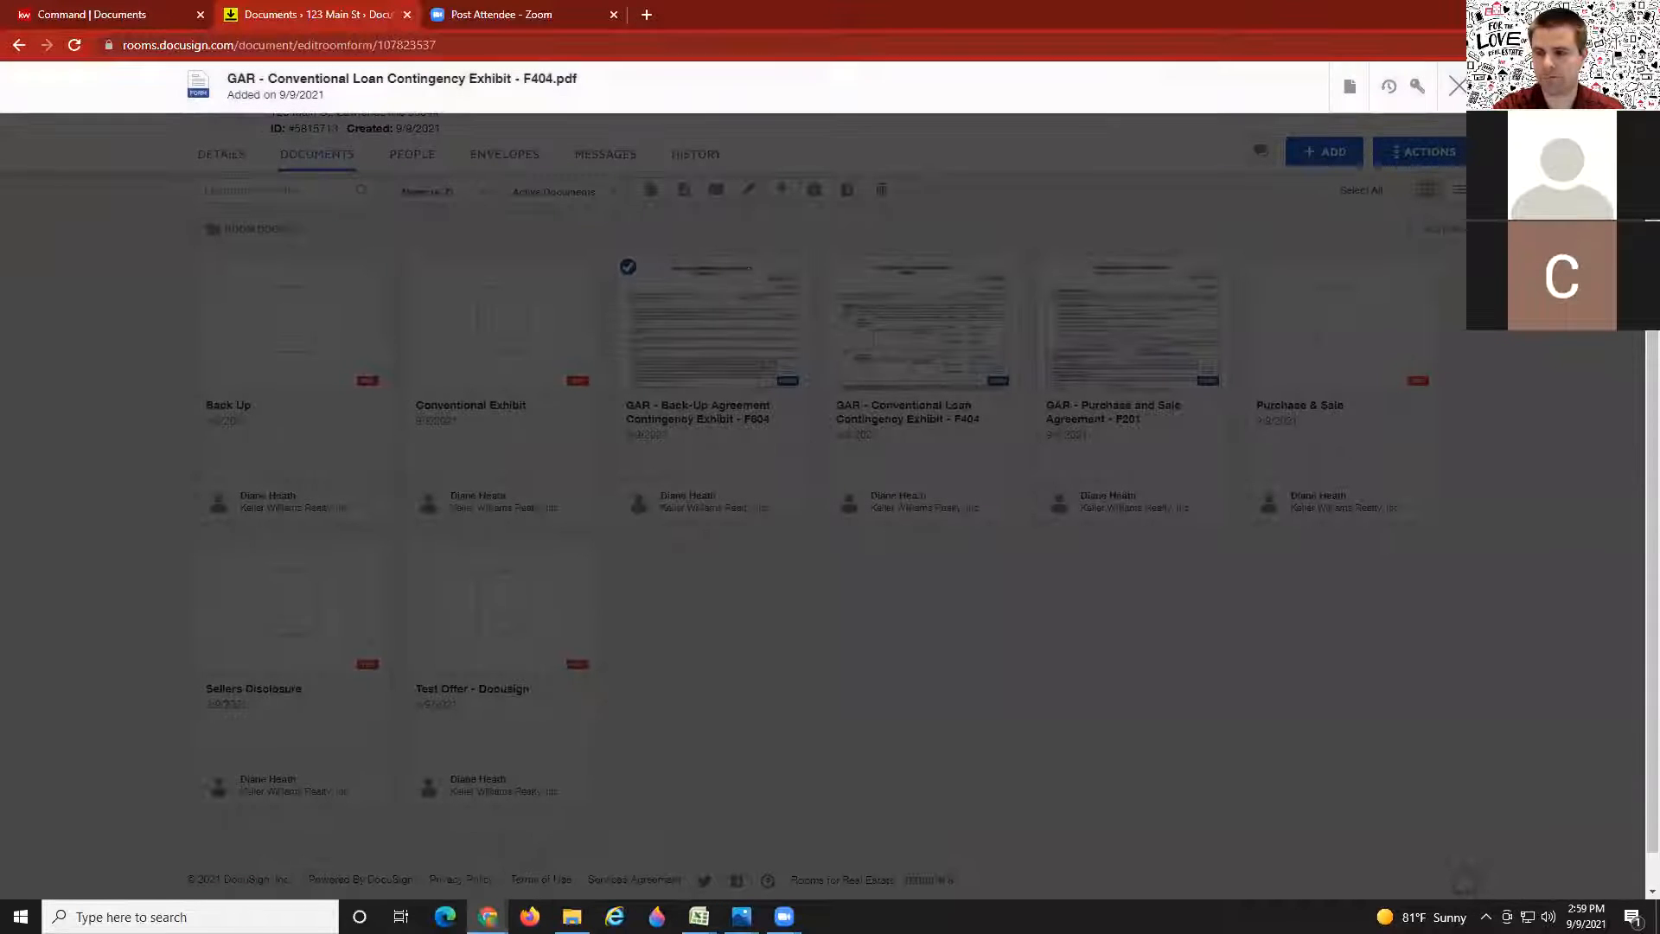
pyautogui.click(1442, 83)
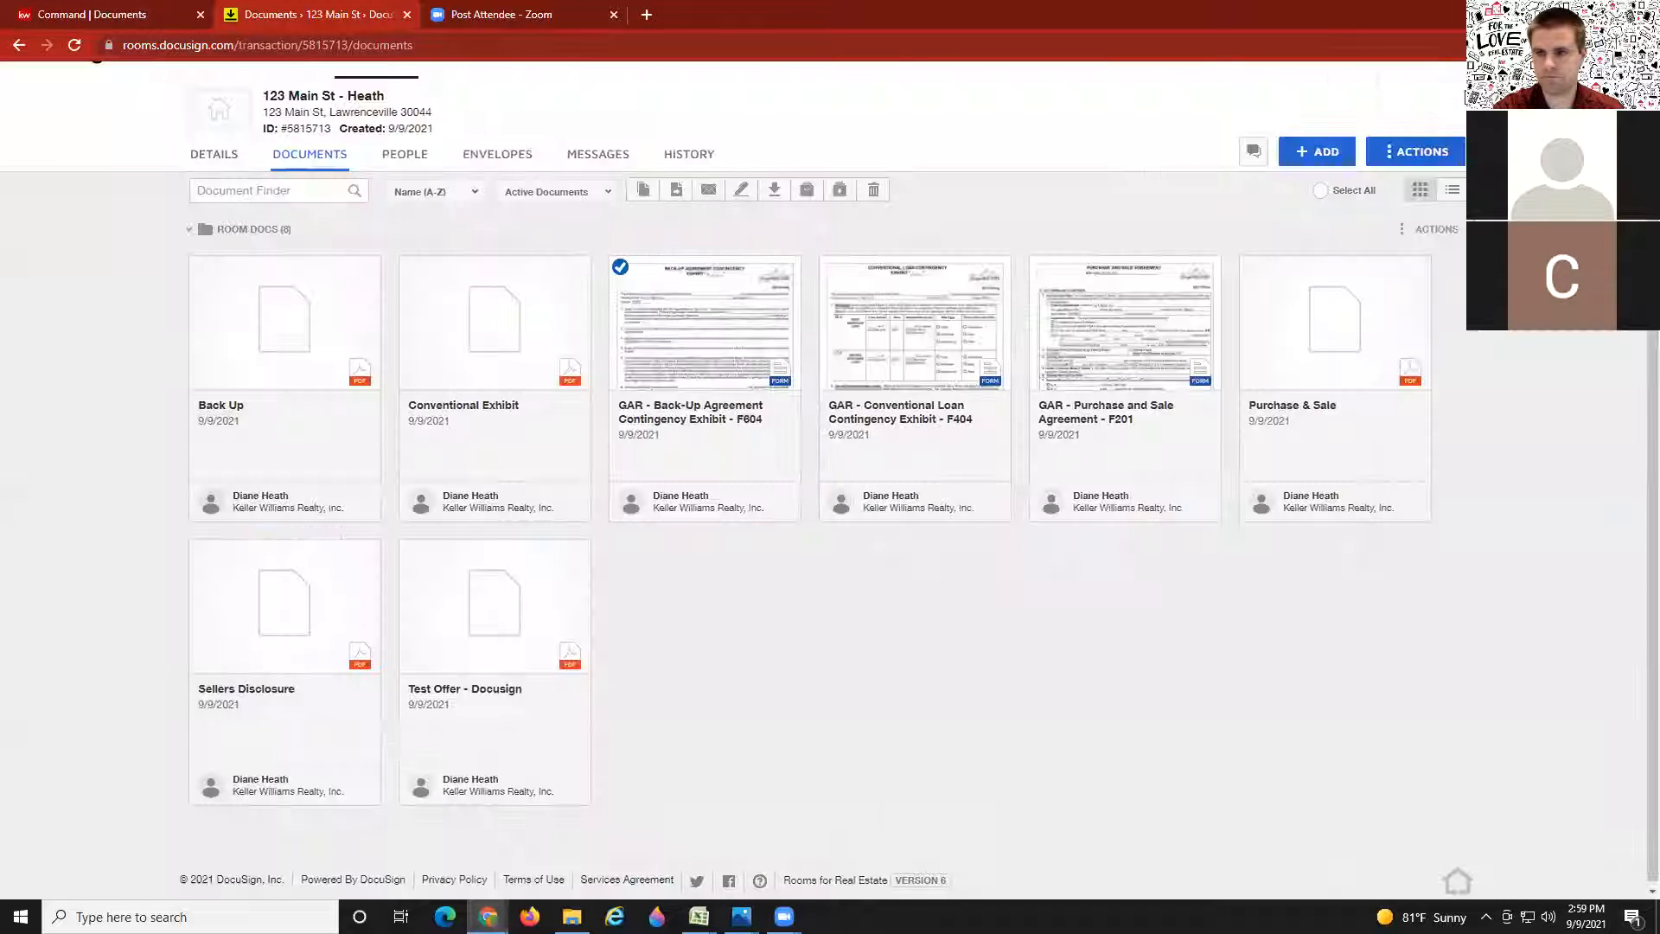
pyautogui.click(830, 266)
pyautogui.click(1041, 266)
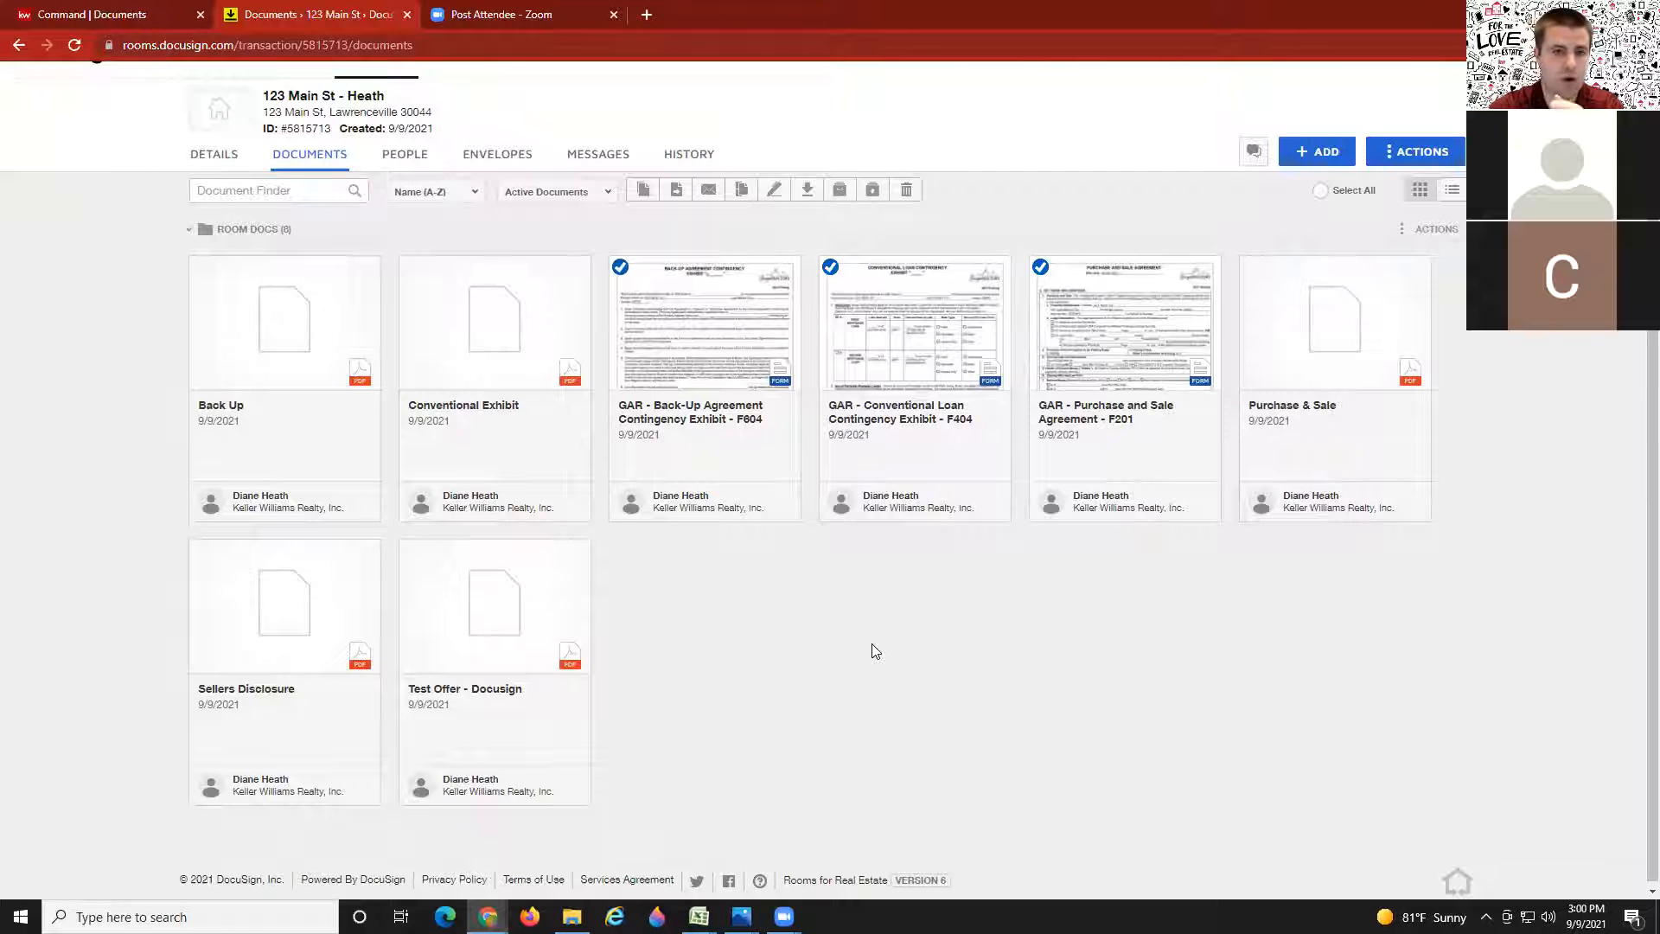
pyautogui.click(73, 9)
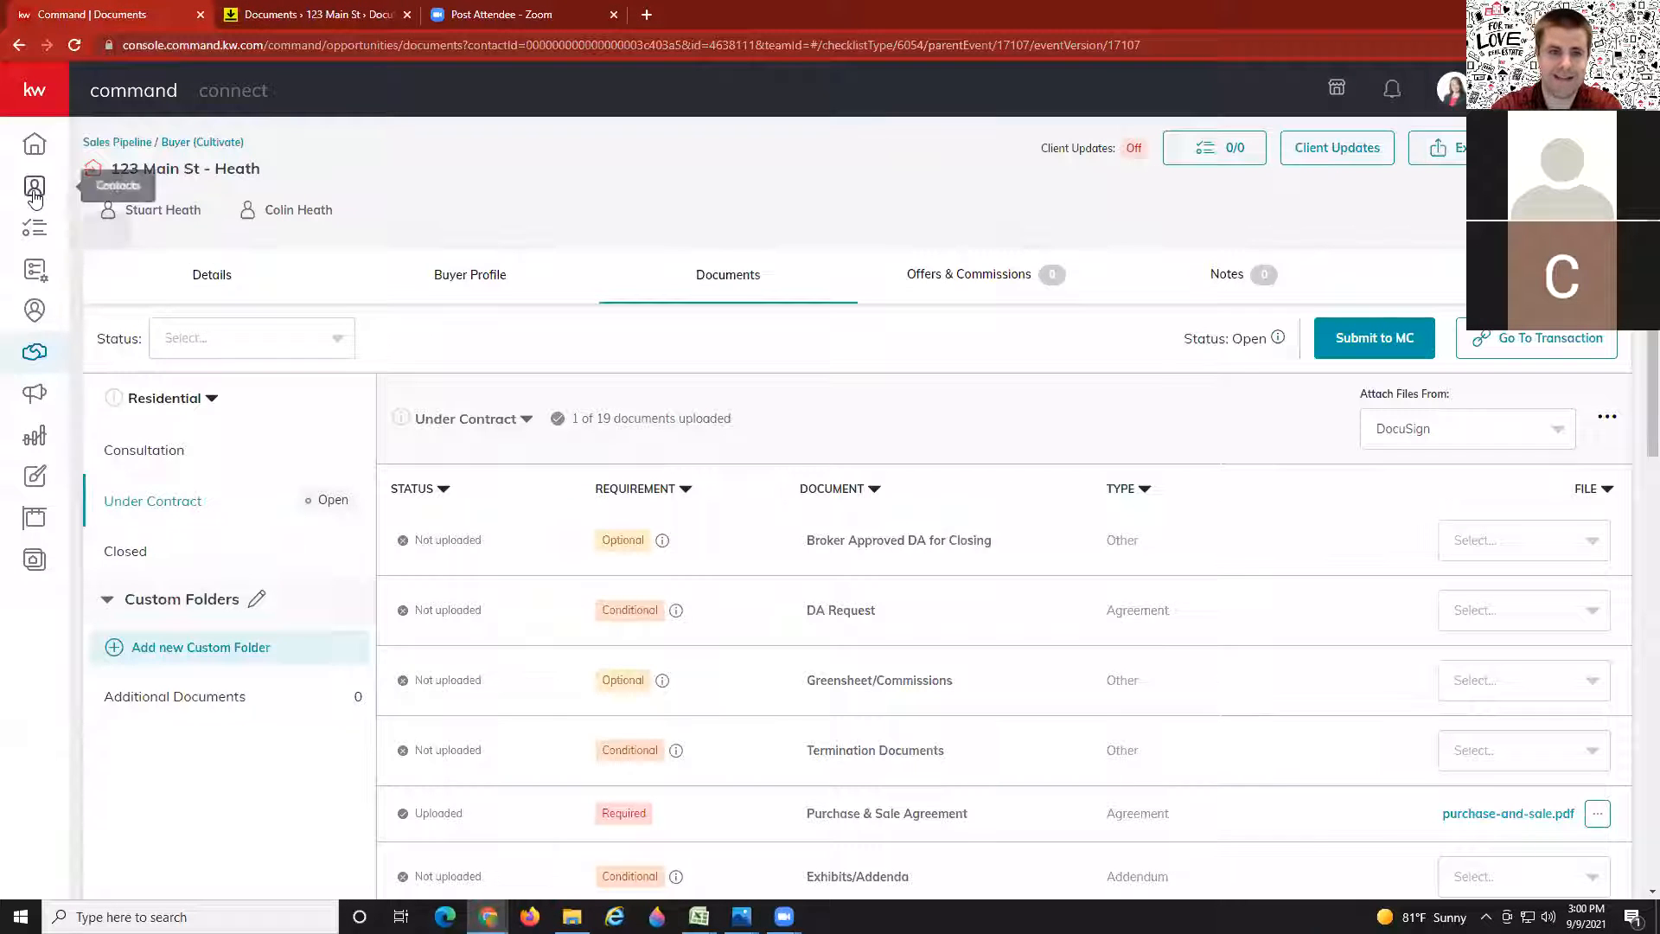
pyautogui.click(334, 9)
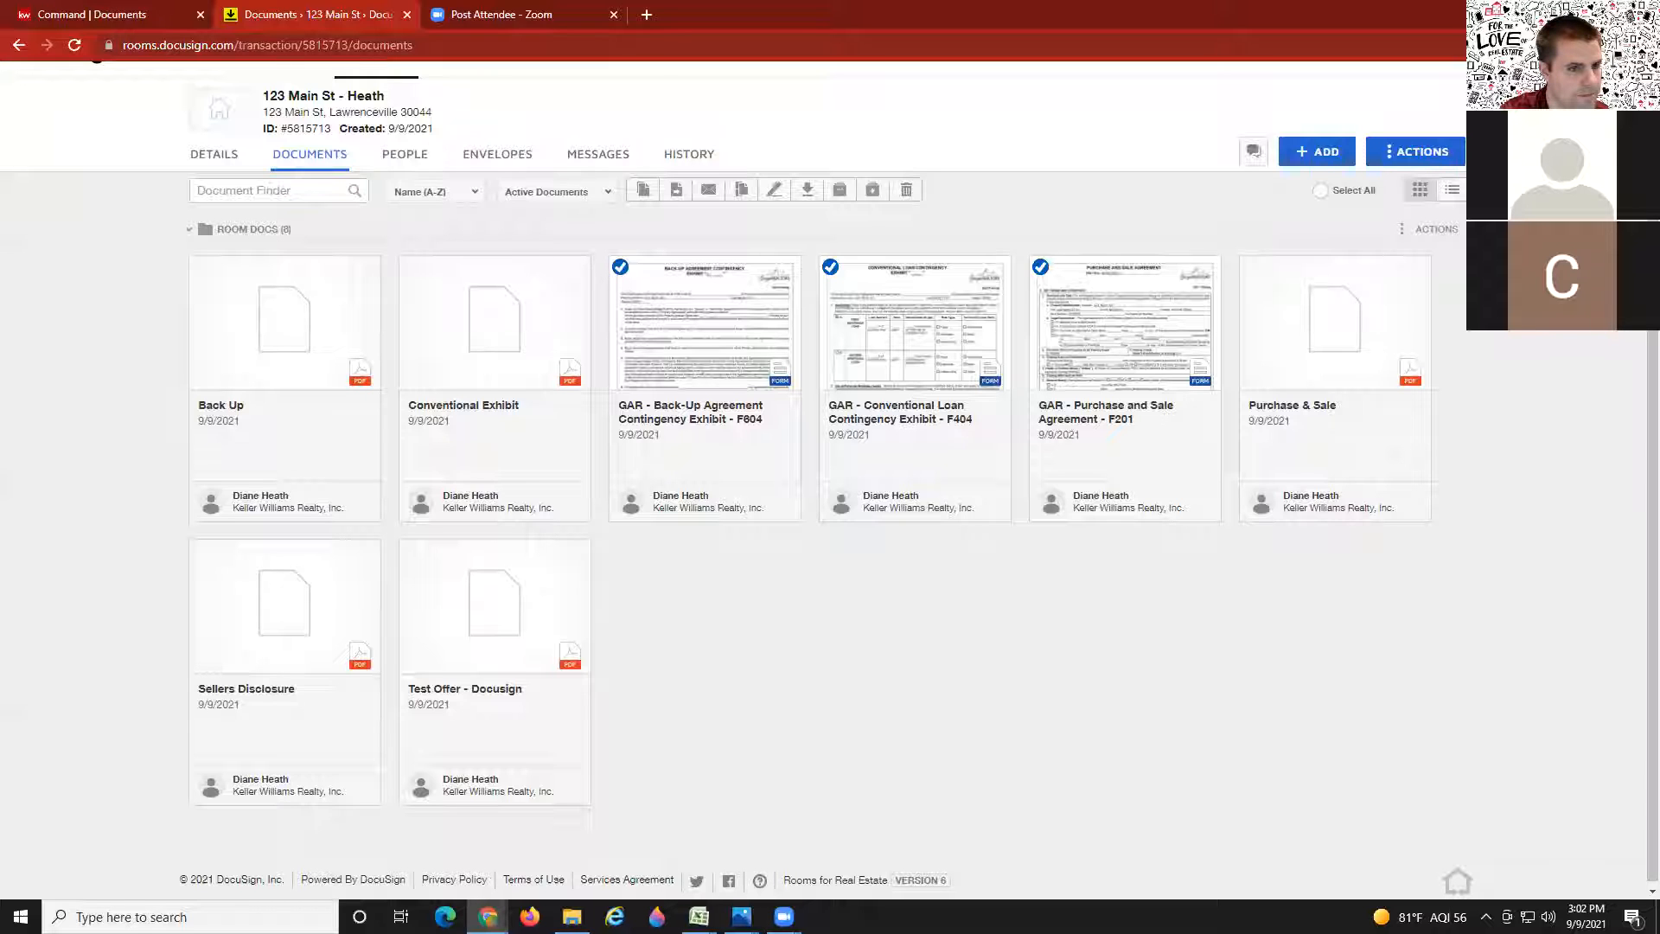
# Step: Return to the KW Command Under Contract checklist, now showing 1 of 19 uploaded
pyautogui.click(134, 14)
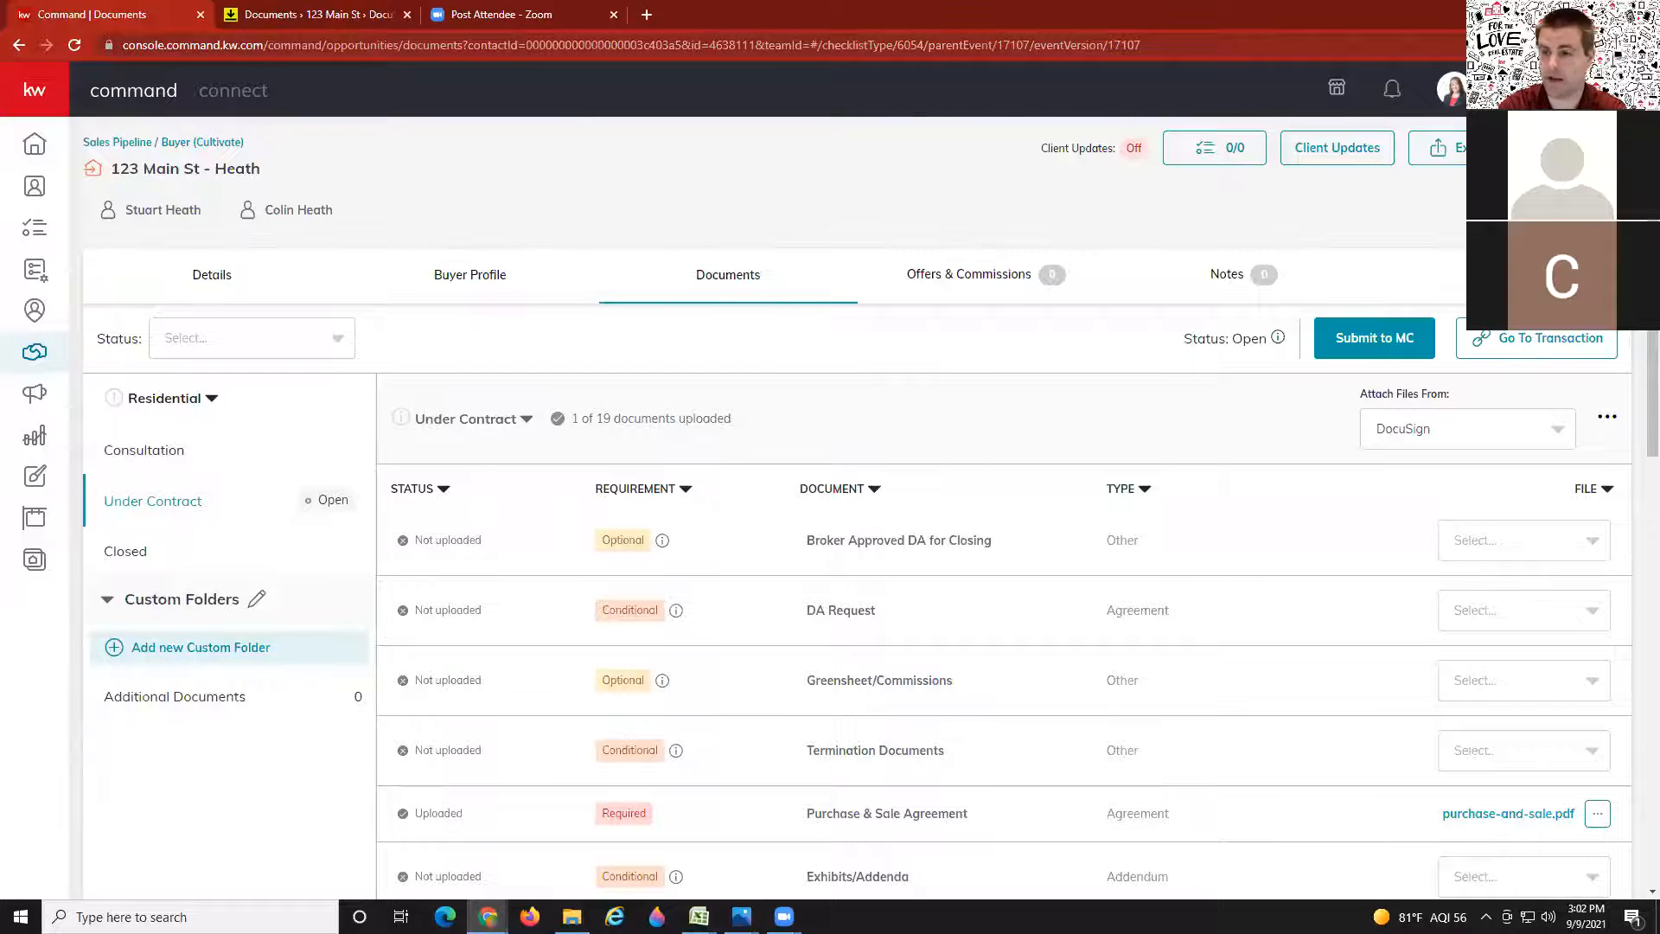
pyautogui.click(1452, 89)
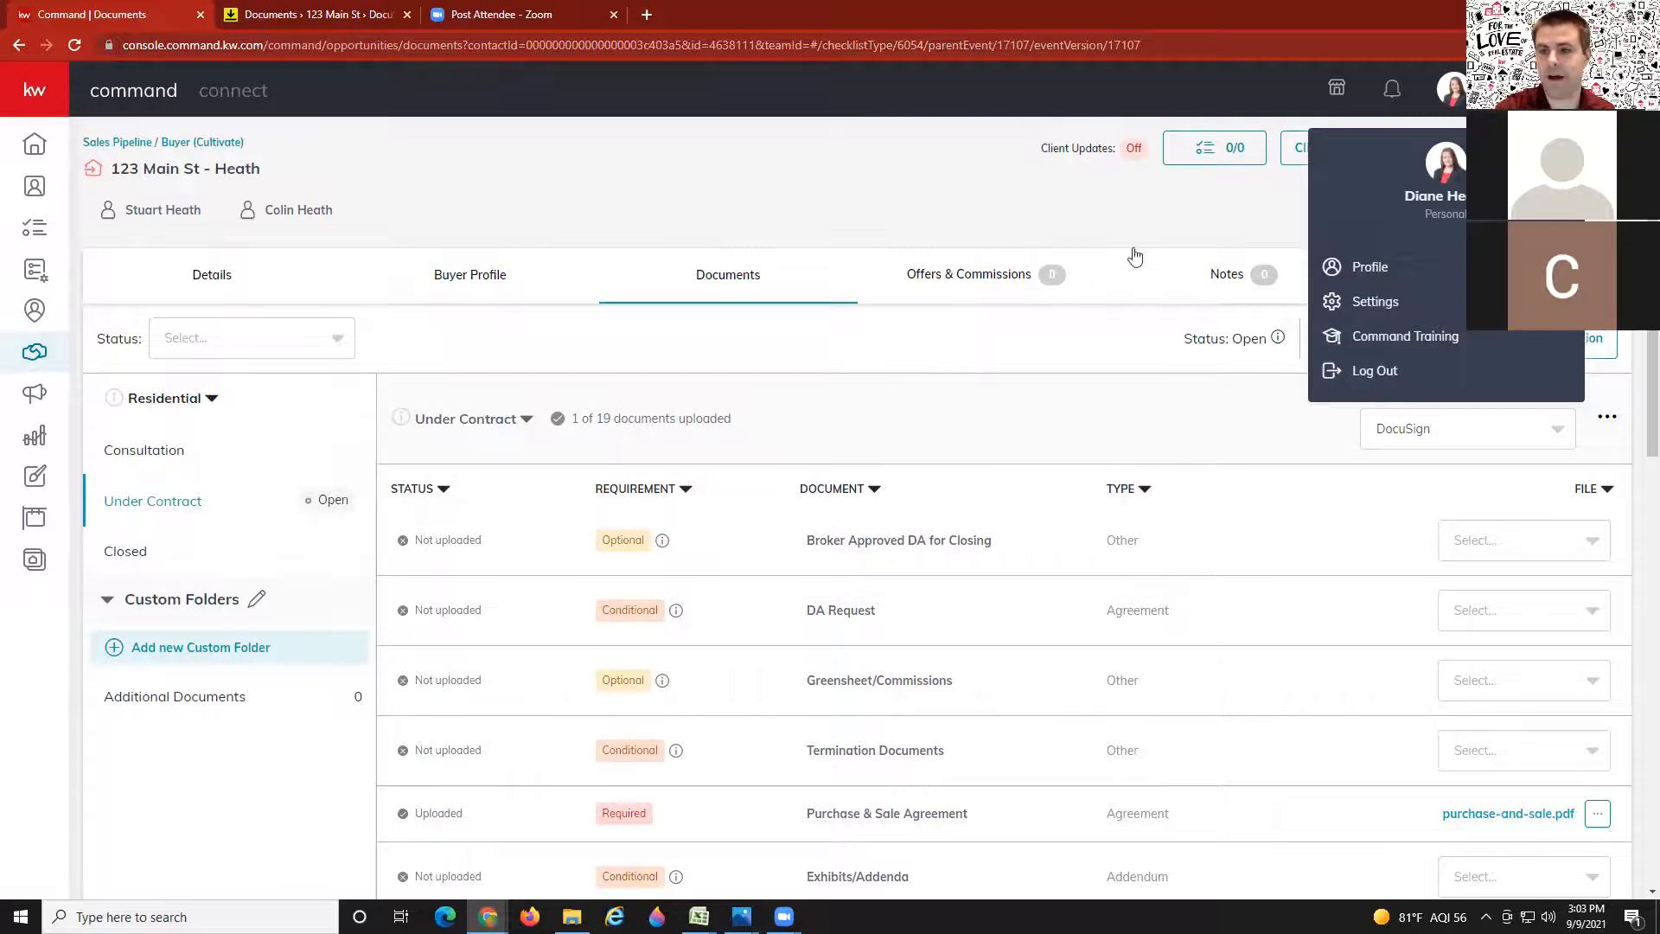
pyautogui.click(931, 219)
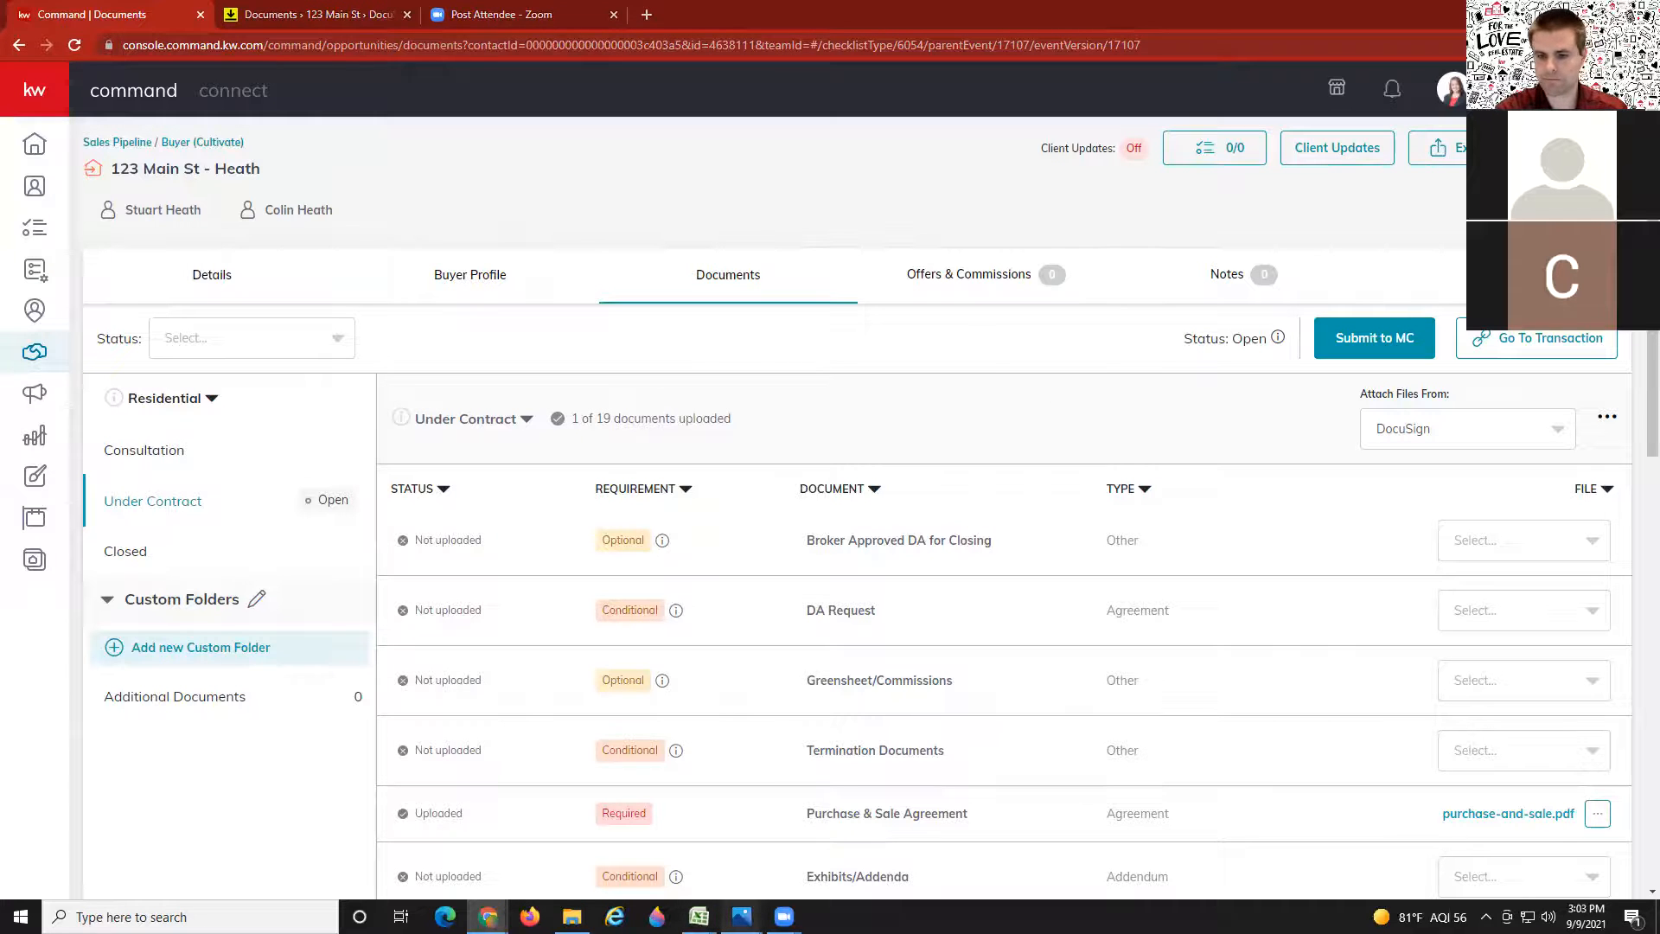
# Step: Snap the Class Recordings flyer left and the KWAP Tech FB QR Invite Flyer right
pyautogui.moveTo(741, 916)
pyautogui.click(666, 800)
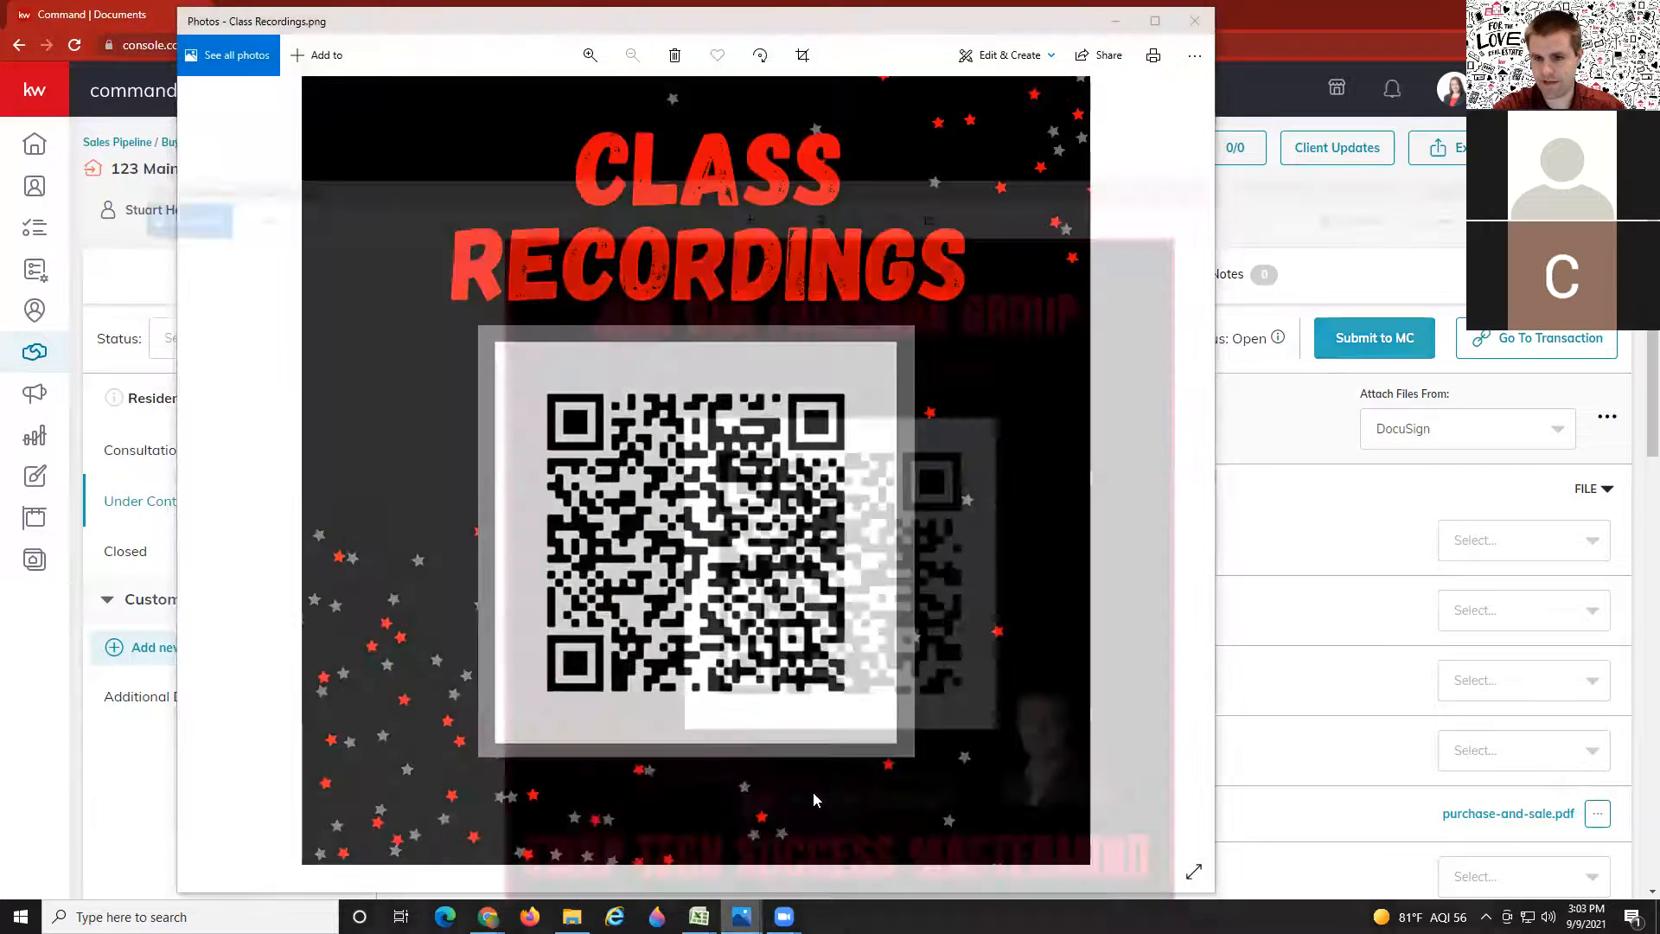
pyautogui.click(813, 792)
pyautogui.press('super+Right')
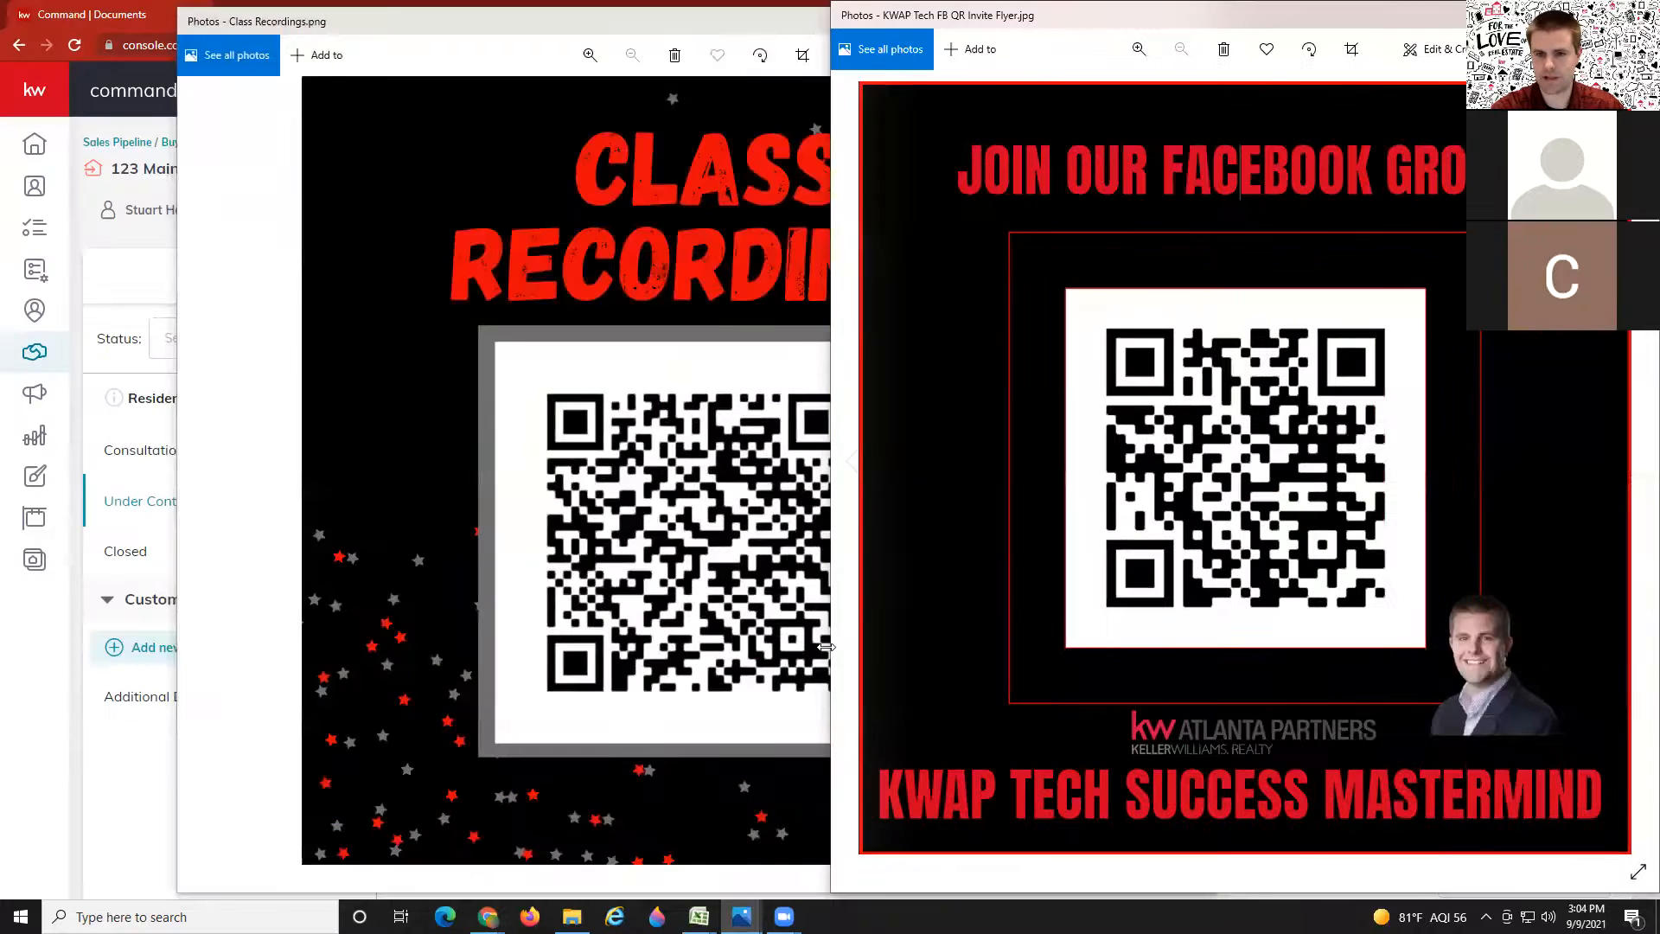
pyautogui.click(620, 487)
pyautogui.press('super+Left')
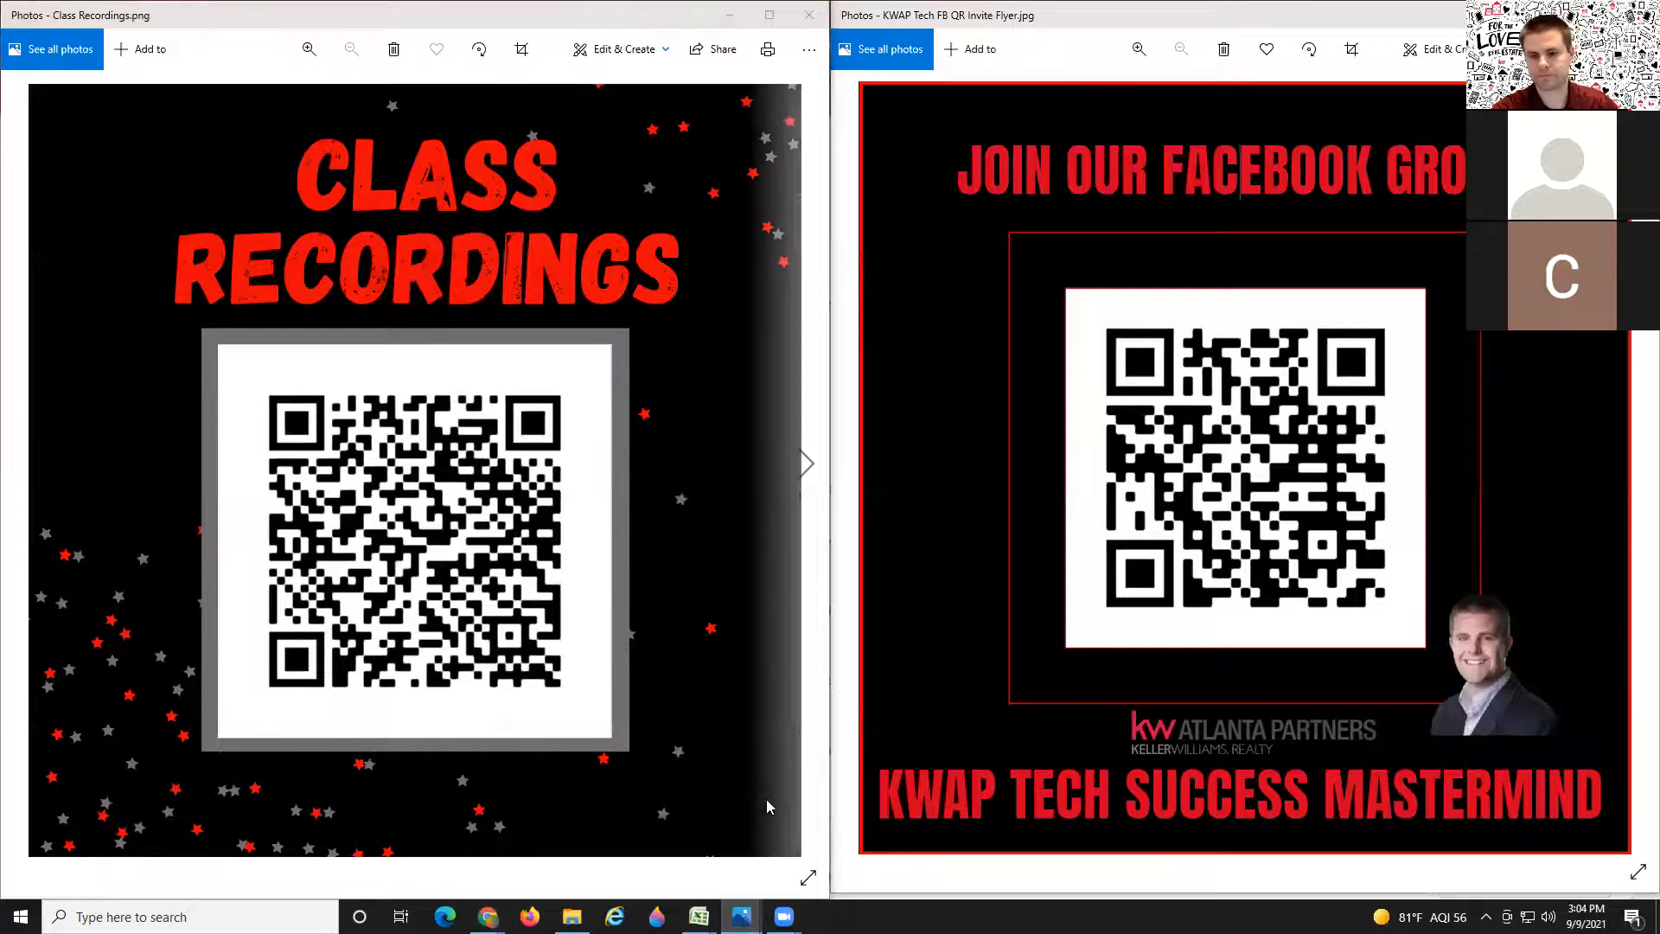